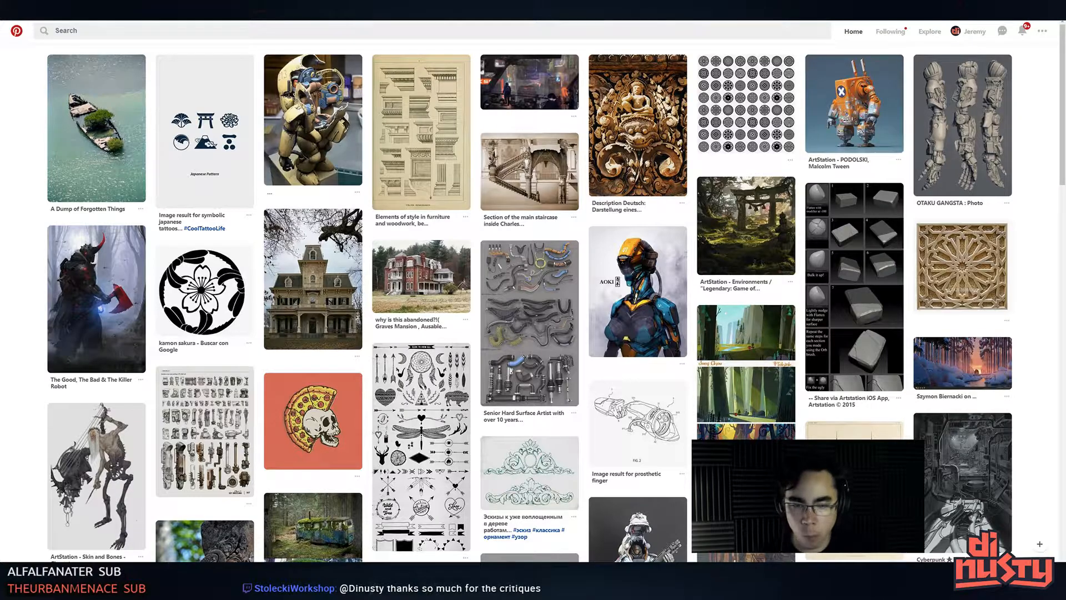
- Open the Project Angkor board from the profile and look through its saved temple pins
{"action": "left_click", "coordinate": [980, 39]}
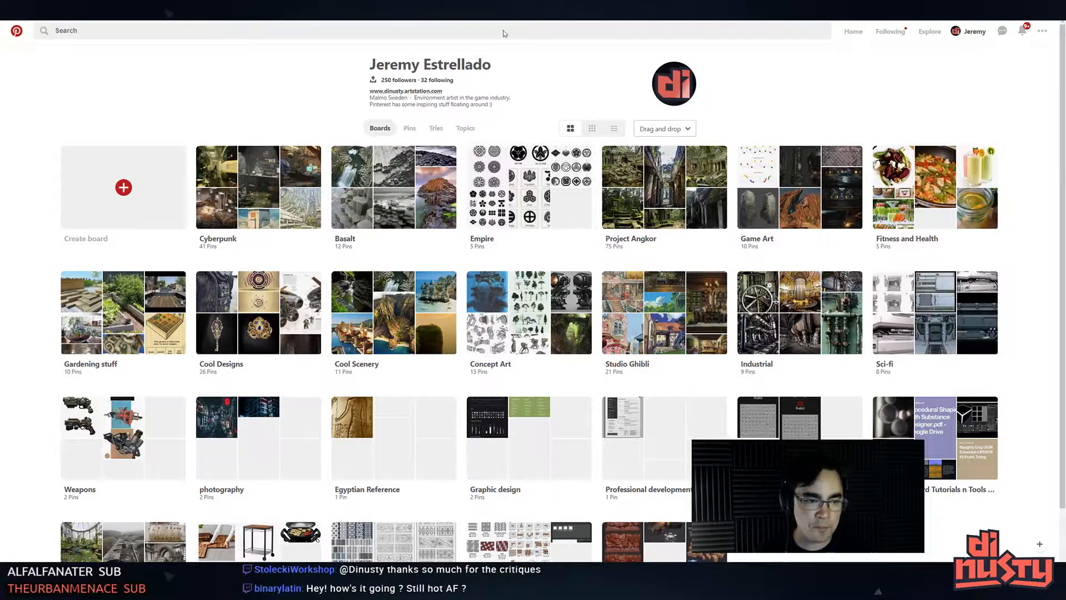
{"action": "left_click", "coordinate": [667, 199]}
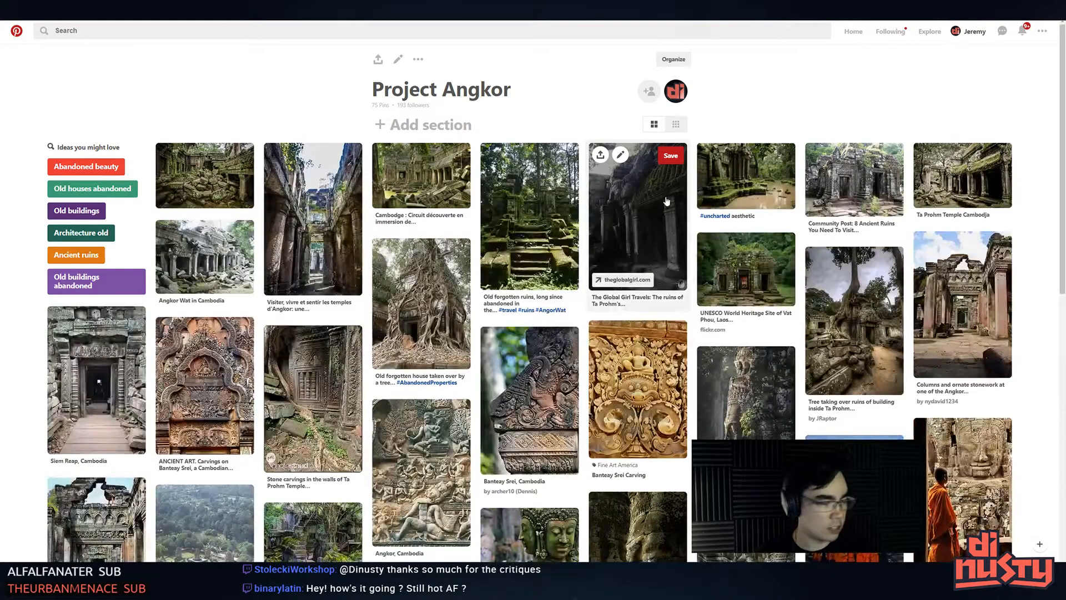
{"action": "scroll", "coordinate": [856, 227], "scroll_direction": "down", "scroll_amount": 2}
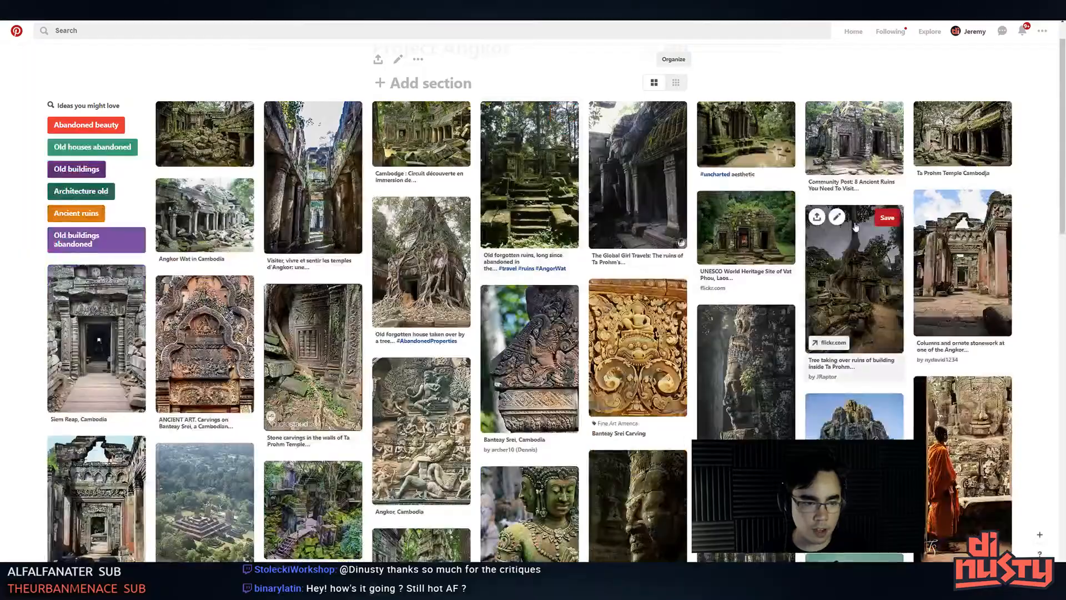
{"action": "scroll", "coordinate": [856, 227], "scroll_direction": "down", "scroll_amount": 3}
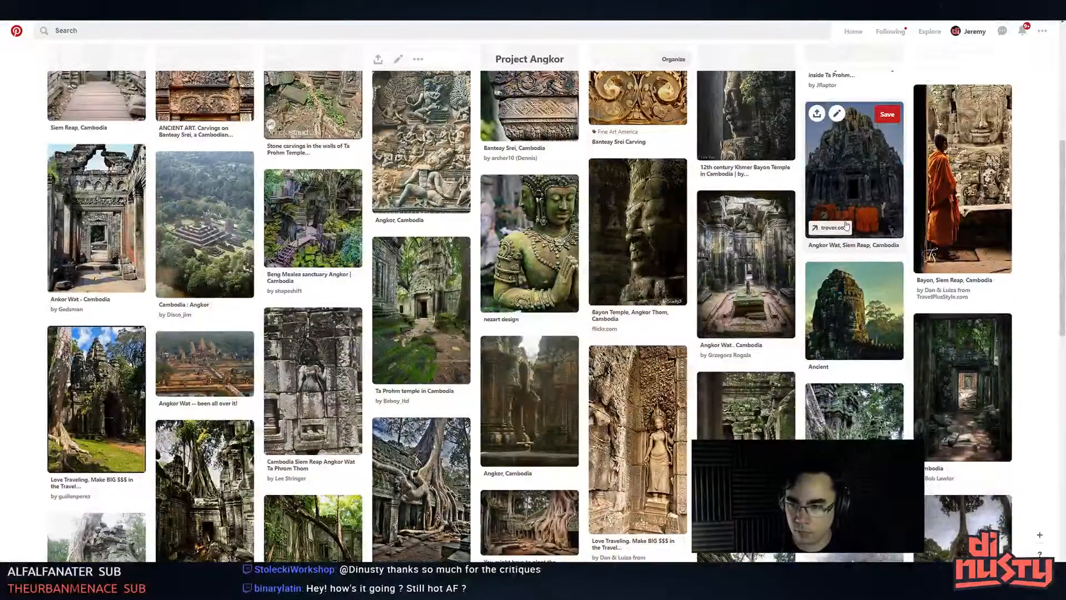
{"action": "scroll", "coordinate": [844, 225], "scroll_direction": "down", "scroll_amount": 6}
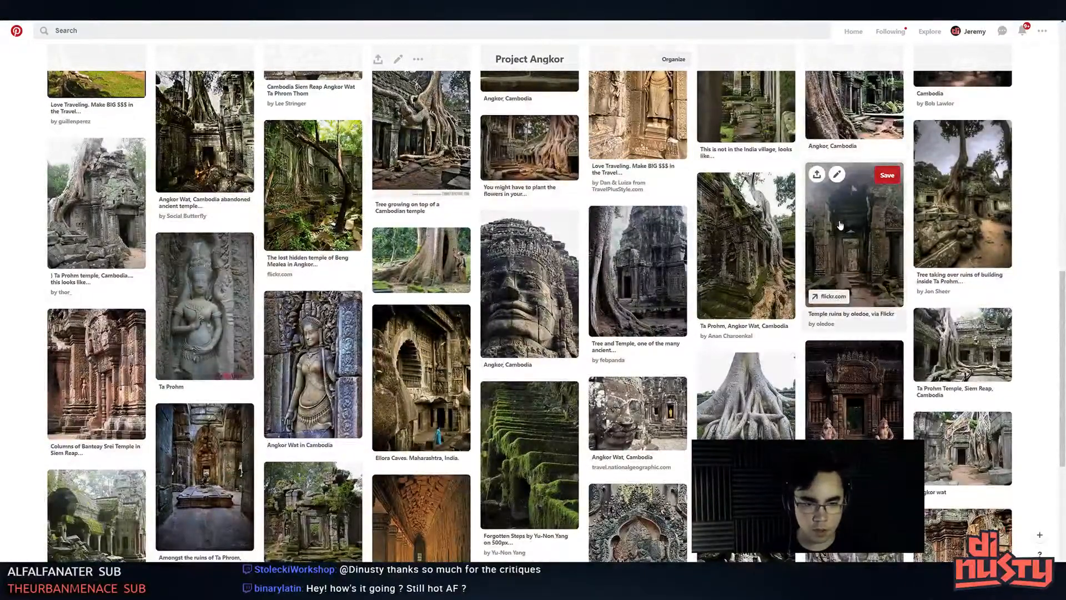
{"action": "scroll", "coordinate": [840, 225], "scroll_direction": "down", "scroll_amount": 1}
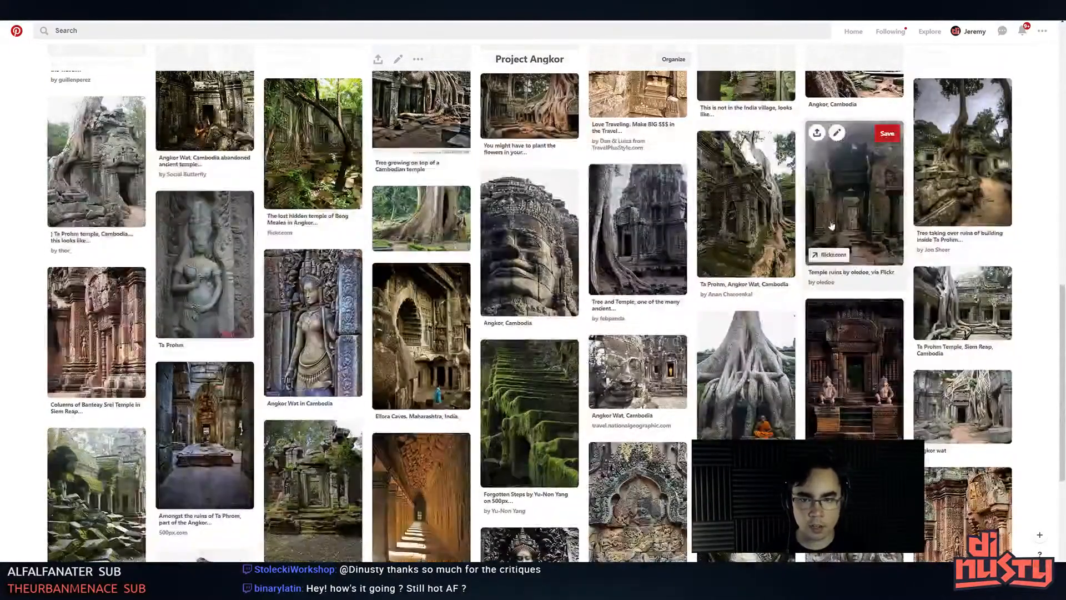
- View the hidden Beng Mealea temple pin and its similar images, and return to the Project Angkor board
{"action": "left_click", "coordinate": [304, 182]}
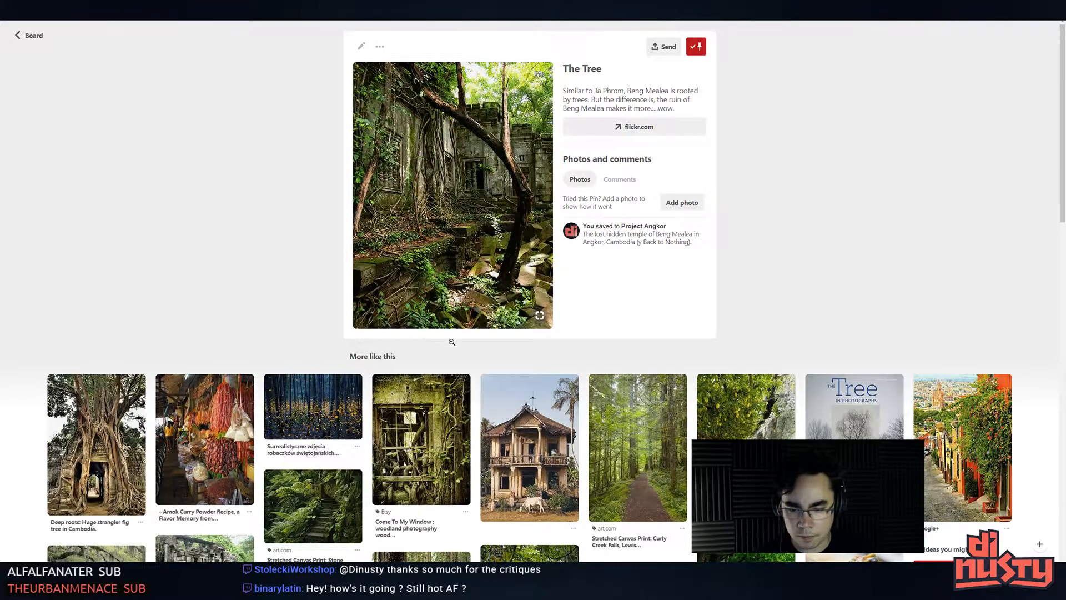
{"action": "scroll", "coordinate": [436, 320], "scroll_direction": "down", "scroll_amount": 3}
{"action": "scroll", "coordinate": [436, 328], "scroll_direction": "down", "scroll_amount": 3}
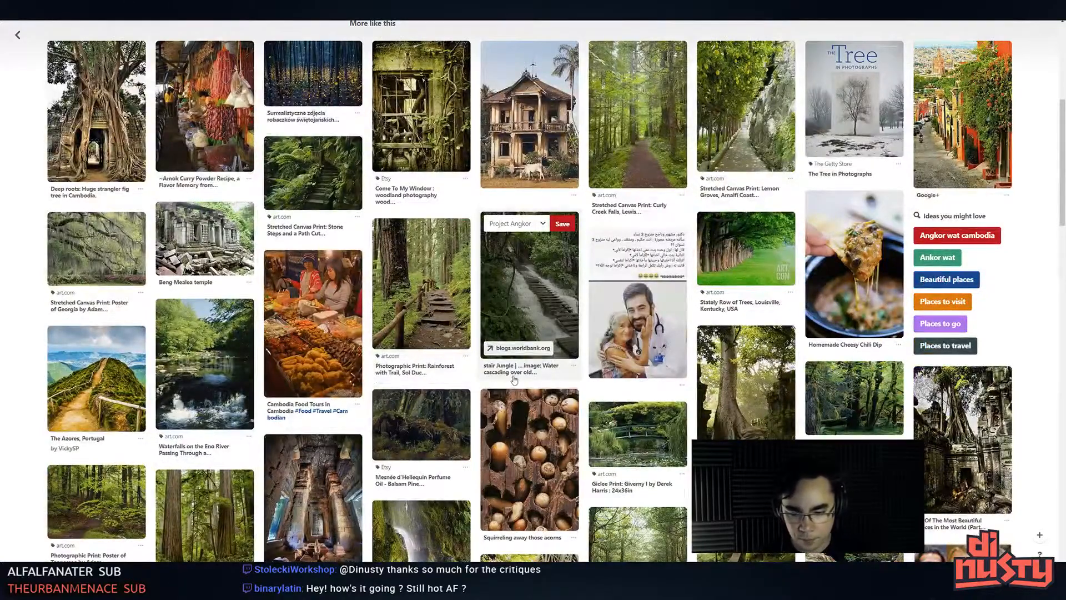
{"action": "scroll", "coordinate": [514, 381], "scroll_direction": "down", "scroll_amount": 1}
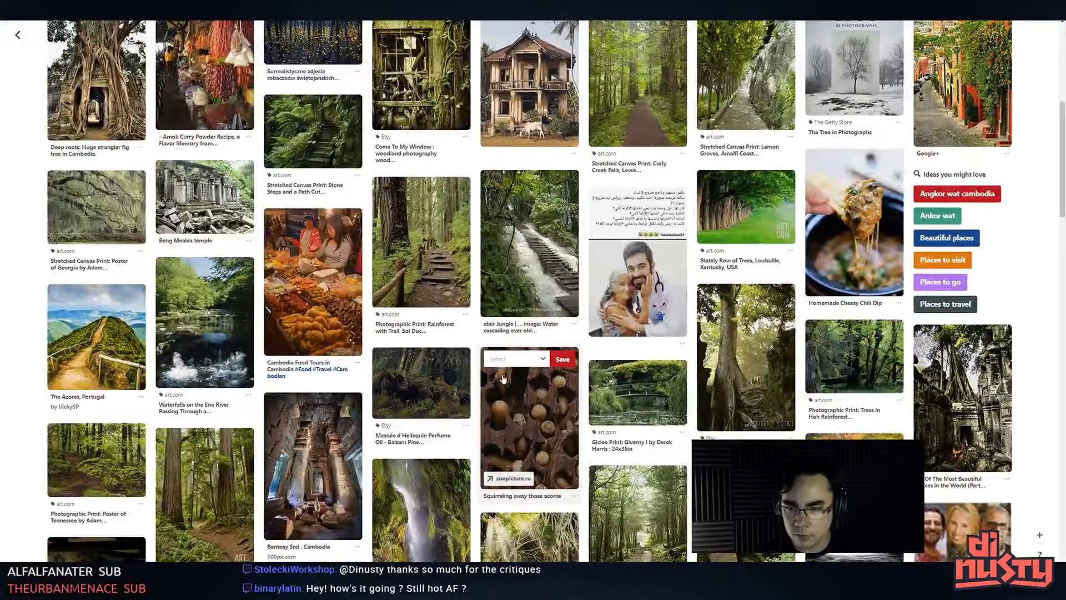
{"action": "scroll", "coordinate": [507, 381], "scroll_direction": "up", "scroll_amount": 3}
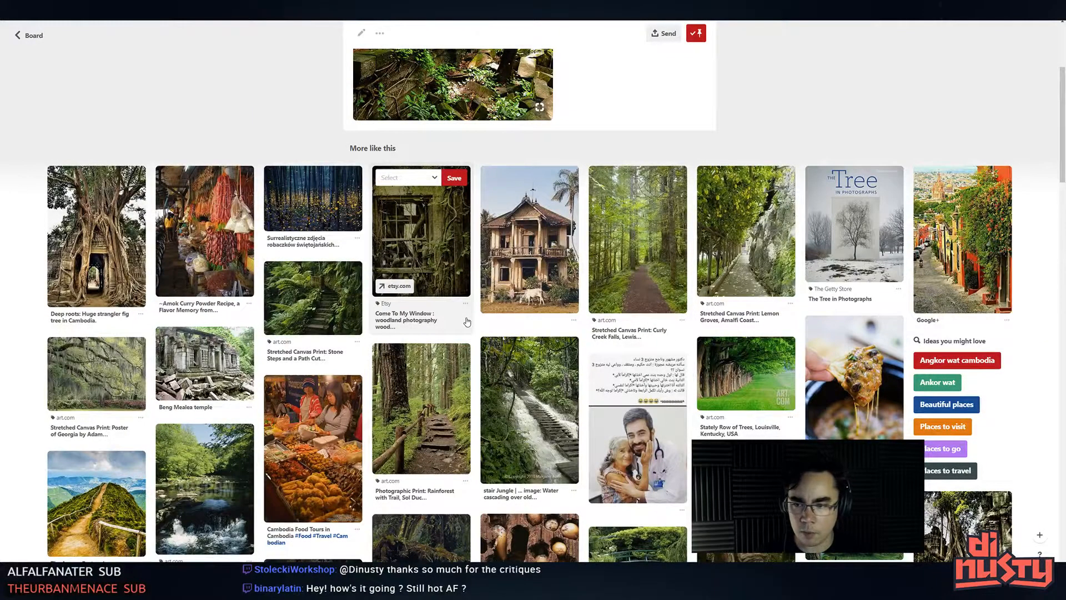
{"action": "scroll", "coordinate": [467, 322], "scroll_direction": "up", "scroll_amount": 4}
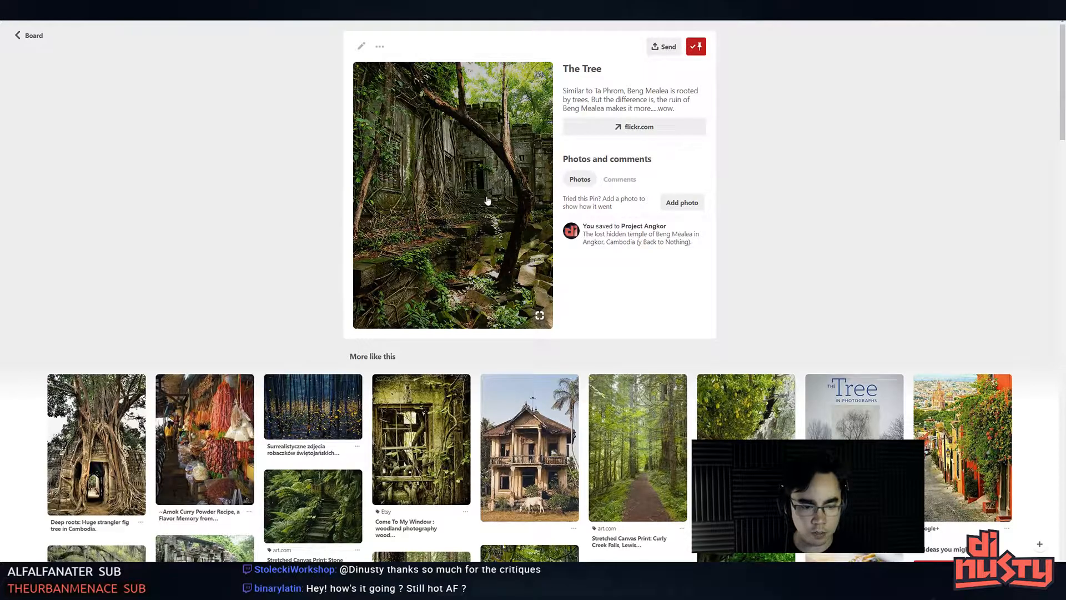
{"action": "key", "text": "alt+Left"}
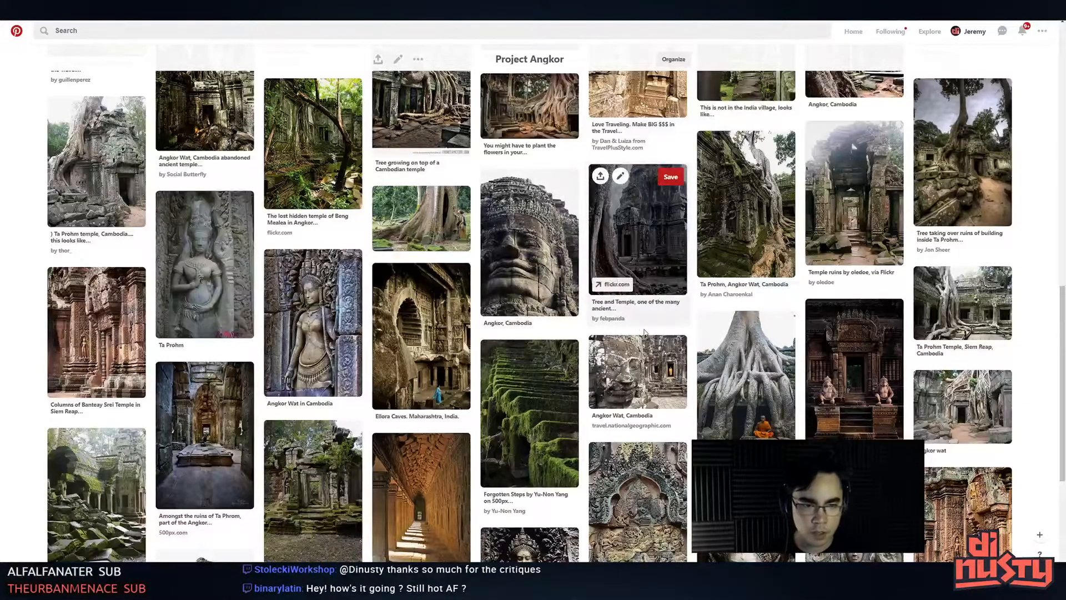
- View the "8 Ancient Ruins You Need To Visit Now" pin, and open the pin of the old forgotten ruins with mossy steps
{"action": "scroll", "coordinate": [645, 332], "scroll_direction": "up", "scroll_amount": 8}
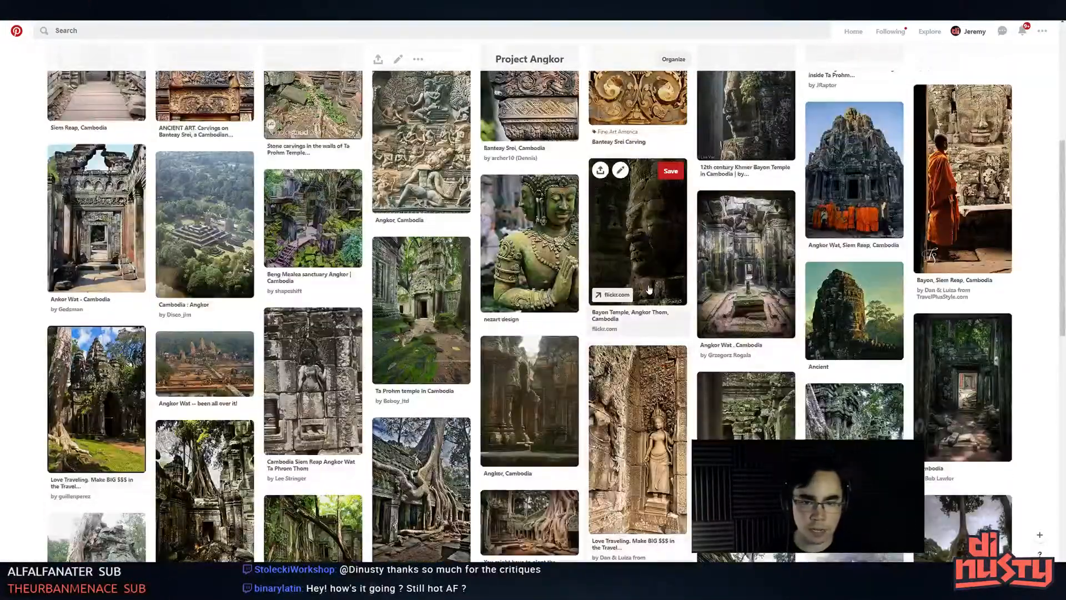
{"action": "scroll", "coordinate": [648, 289], "scroll_direction": "up", "scroll_amount": 6}
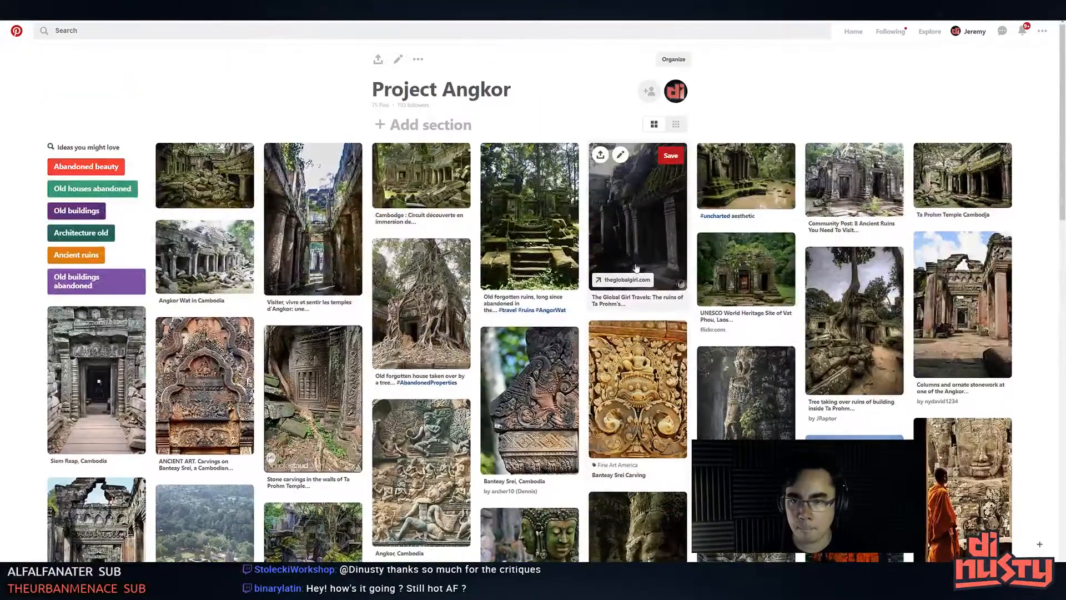
{"action": "left_click", "coordinate": [838, 156]}
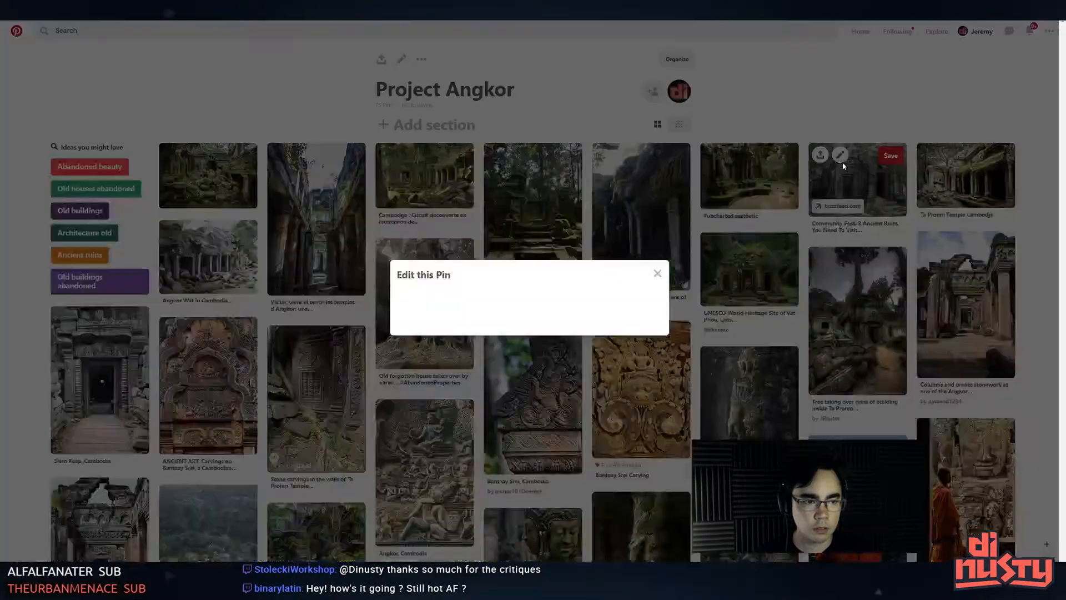
{"action": "left_click", "coordinate": [843, 166]}
{"action": "left_click", "coordinate": [861, 178]}
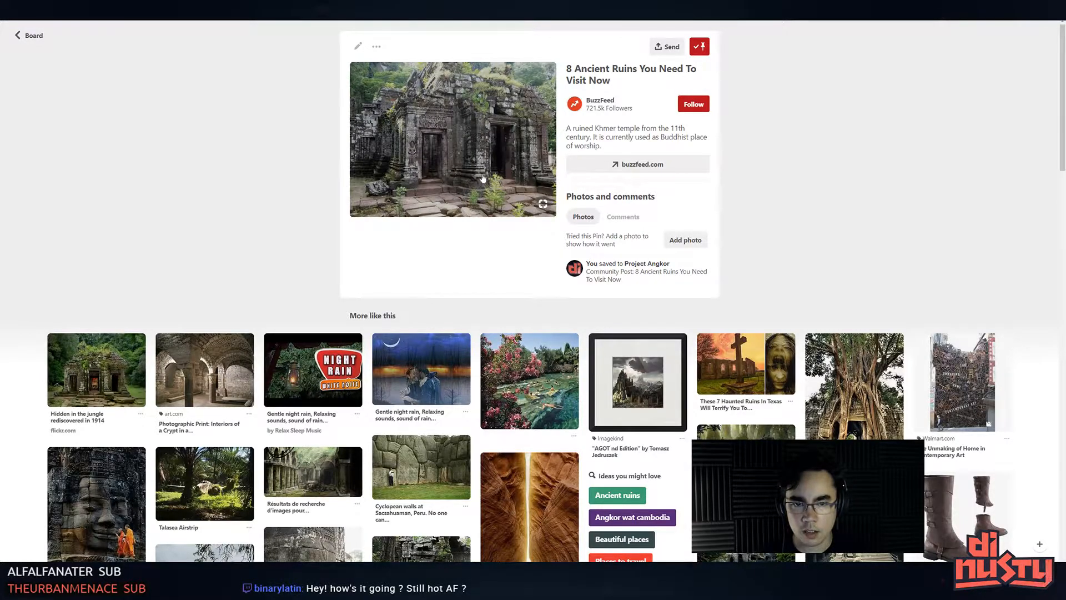
{"action": "key", "text": "alt+Left"}
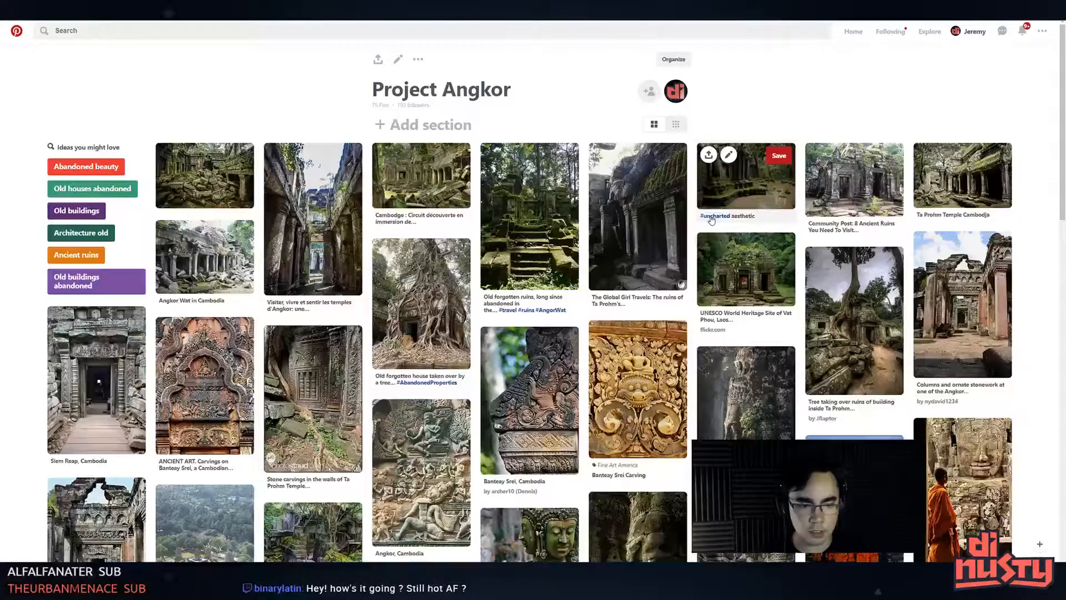
{"action": "left_click", "coordinate": [528, 252]}
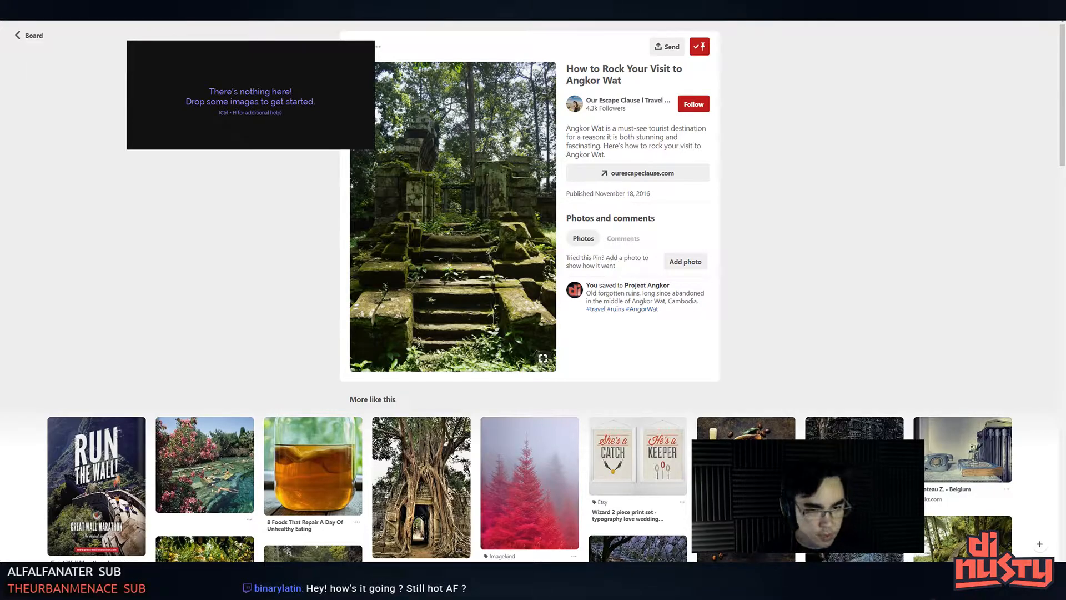
- Switch to PureRef, load the saved temple reference scene into the empty canvas and enlarge its window
{"action": "right_click", "coordinate": [235, 93]}
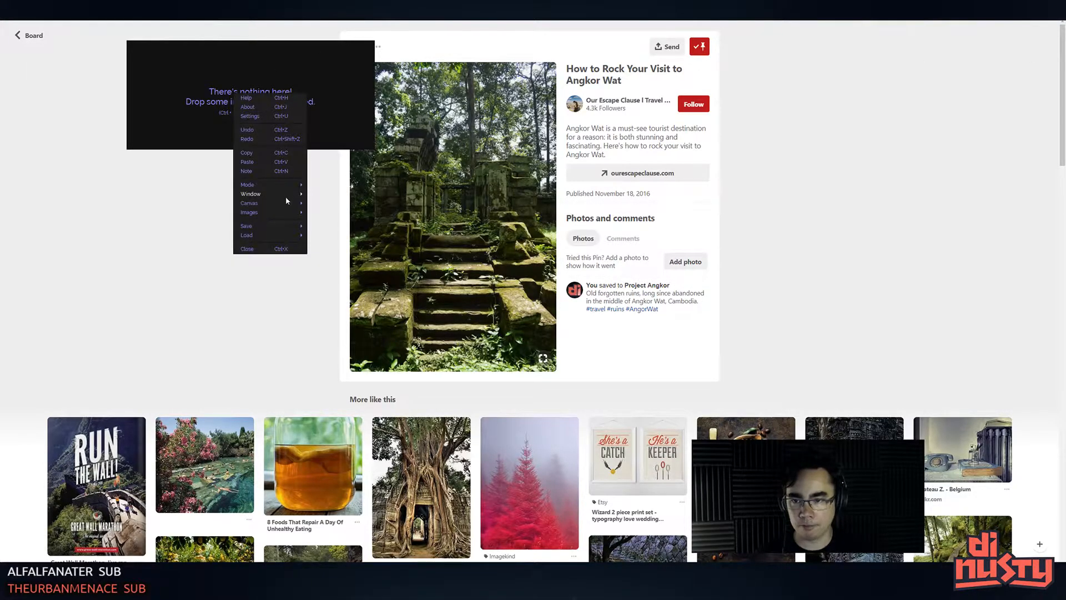
{"action": "mouse_move", "coordinate": [293, 214]}
{"action": "mouse_move", "coordinate": [279, 235]}
{"action": "mouse_move", "coordinate": [329, 246]}
{"action": "left_click", "coordinate": [405, 245]}
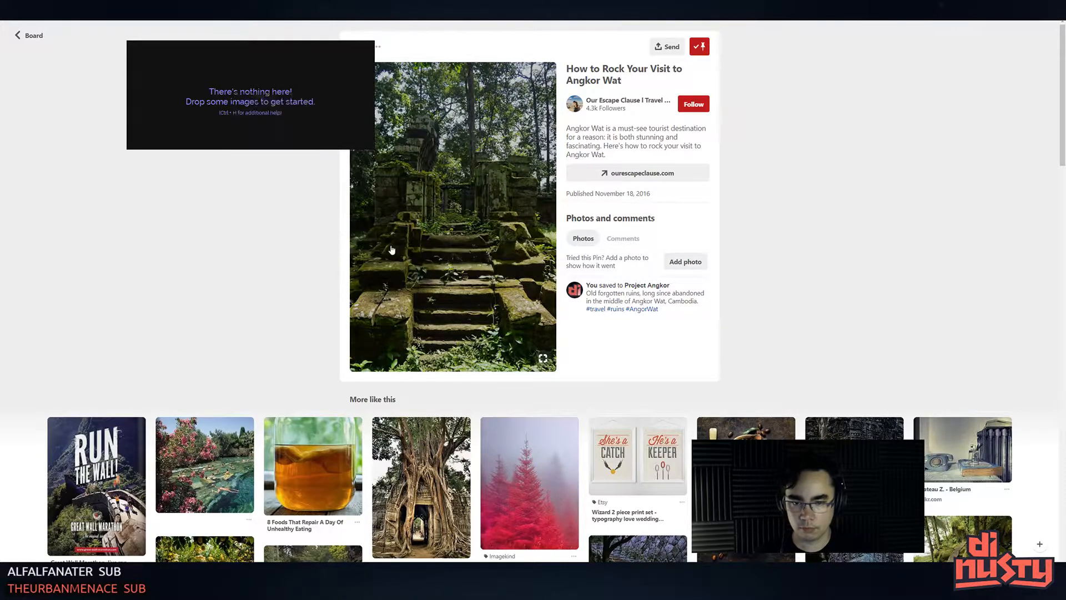
{"action": "left_click_drag", "start_coordinate": [375, 149], "coordinate": [819, 441]}
- Survey the collected temple photos across the reference canvas, up to the mossy ruin in the forest clearing
{"action": "scroll", "coordinate": [497, 297], "scroll_direction": "down", "scroll_amount": 10}
{"action": "middle_click_drag", "start_coordinate": [513, 311], "coordinate": [436, 302]}
{"action": "middle_click_drag", "start_coordinate": [426, 168], "coordinate": [462, 230]}
{"action": "mouse_move", "coordinate": [542, 126]}
{"action": "middle_mouse_down"}
{"action": "mouse_move", "coordinate": [481, 213]}
{"action": "mouse_move", "coordinate": [486, 267]}
{"action": "middle_mouse_up"}
{"action": "mouse_move", "coordinate": [636, 165]}
{"action": "middle_mouse_down"}
{"action": "mouse_move", "coordinate": [438, 236]}
{"action": "mouse_move", "coordinate": [430, 370]}
{"action": "middle_mouse_up"}
{"action": "middle_click_drag", "start_coordinate": [420, 150], "coordinate": [592, 228]}
{"action": "scroll", "coordinate": [443, 183], "scroll_direction": "up", "scroll_amount": 5}
{"action": "middle_click_drag", "start_coordinate": [425, 175], "coordinate": [524, 226]}
{"action": "scroll", "coordinate": [494, 199], "scroll_direction": "down", "scroll_amount": 2}
{"action": "scroll", "coordinate": [429, 138], "scroll_direction": "down", "scroll_amount": 4}
{"action": "middle_click_drag", "start_coordinate": [389, 228], "coordinate": [584, 161]}
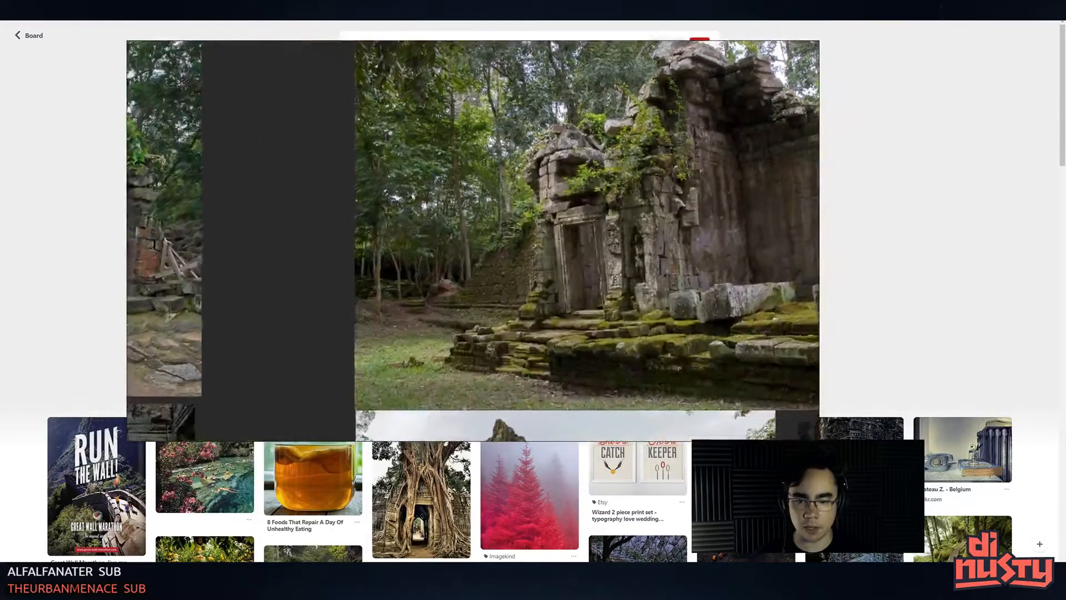
- Examine the photo of the ruin overgrown by a large tree, including its roots, ivy and collapsed stonework
{"action": "middle_click_drag", "start_coordinate": [356, 227], "coordinate": [669, 201]}
{"action": "middle_click_drag", "start_coordinate": [609, 234], "coordinate": [632, 277]}
{"action": "scroll", "coordinate": [484, 139], "scroll_direction": "up", "scroll_amount": 4}
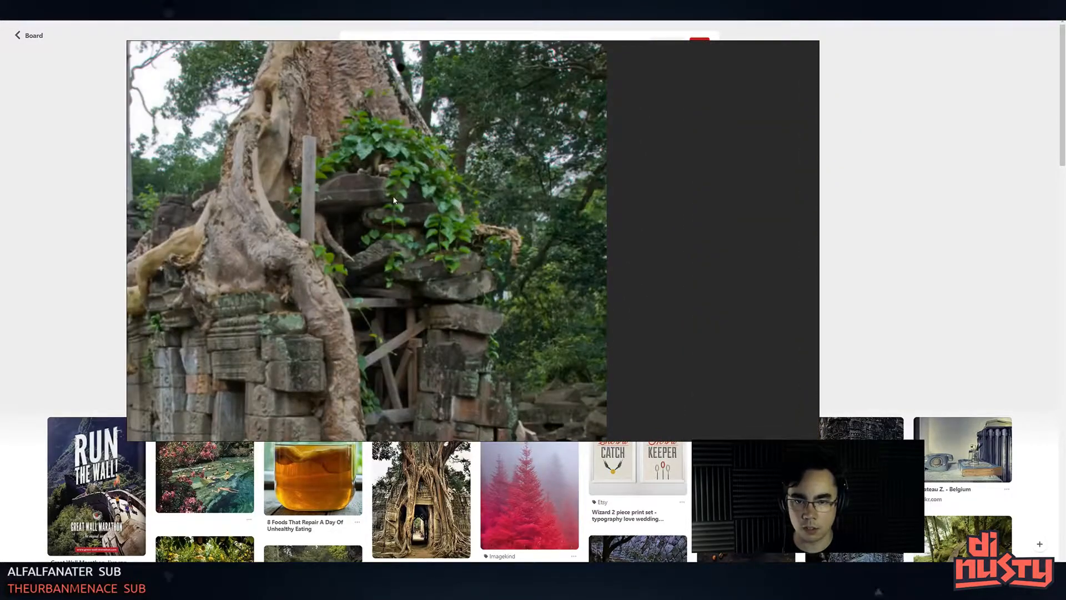
{"action": "scroll", "coordinate": [392, 198], "scroll_direction": "up", "scroll_amount": 2}
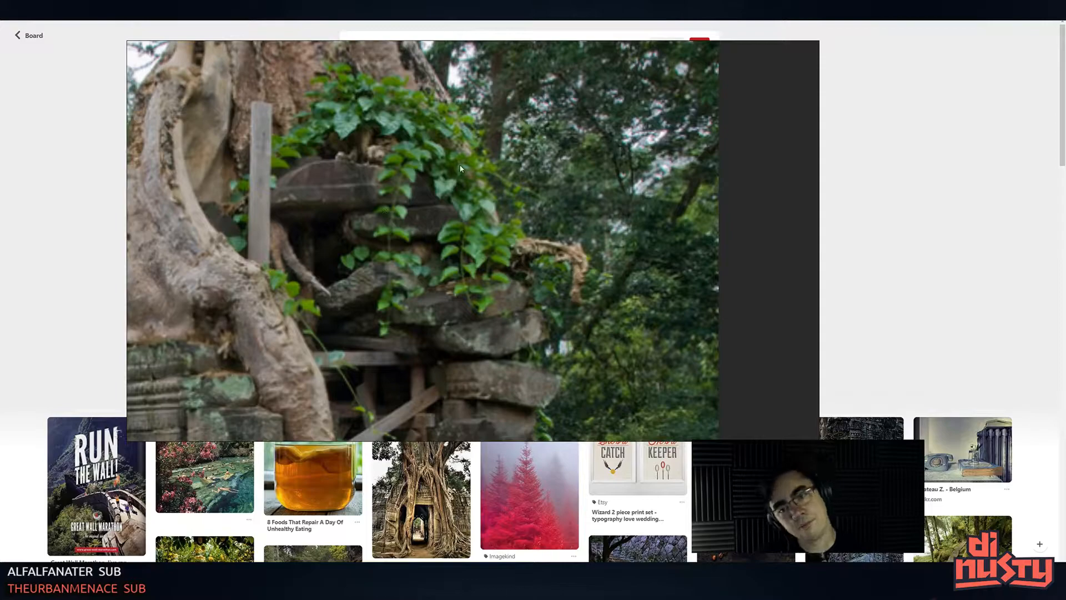
{"action": "scroll", "coordinate": [476, 281], "scroll_direction": "down", "scroll_amount": 3}
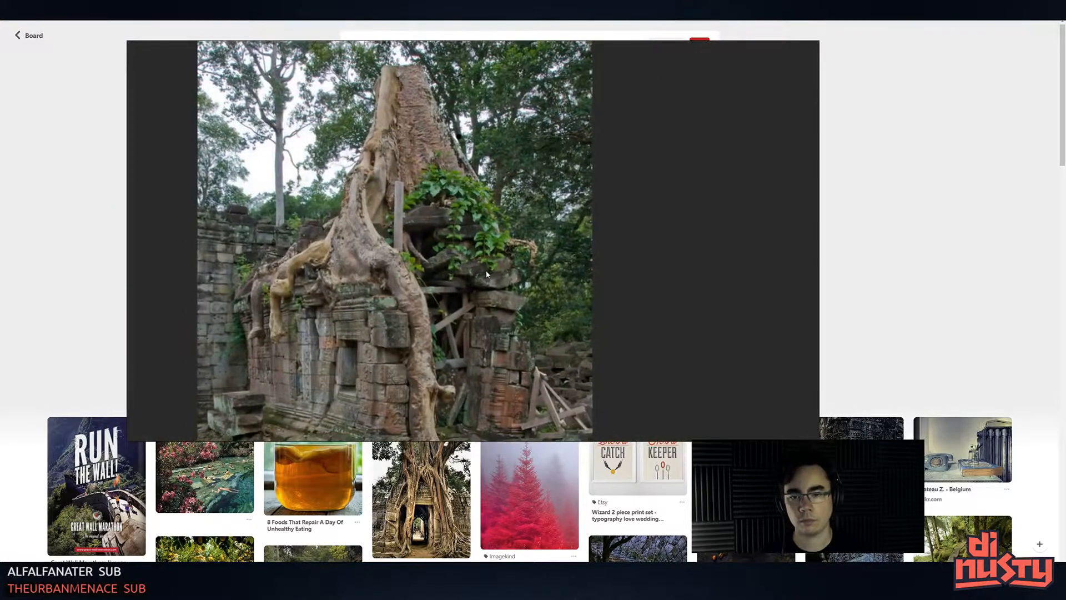
{"action": "scroll", "coordinate": [458, 266], "scroll_direction": "up", "scroll_amount": 3}
{"action": "middle_click_drag", "start_coordinate": [566, 287], "coordinate": [570, 187]}
{"action": "scroll", "coordinate": [570, 186], "scroll_direction": "down", "scroll_amount": 3}
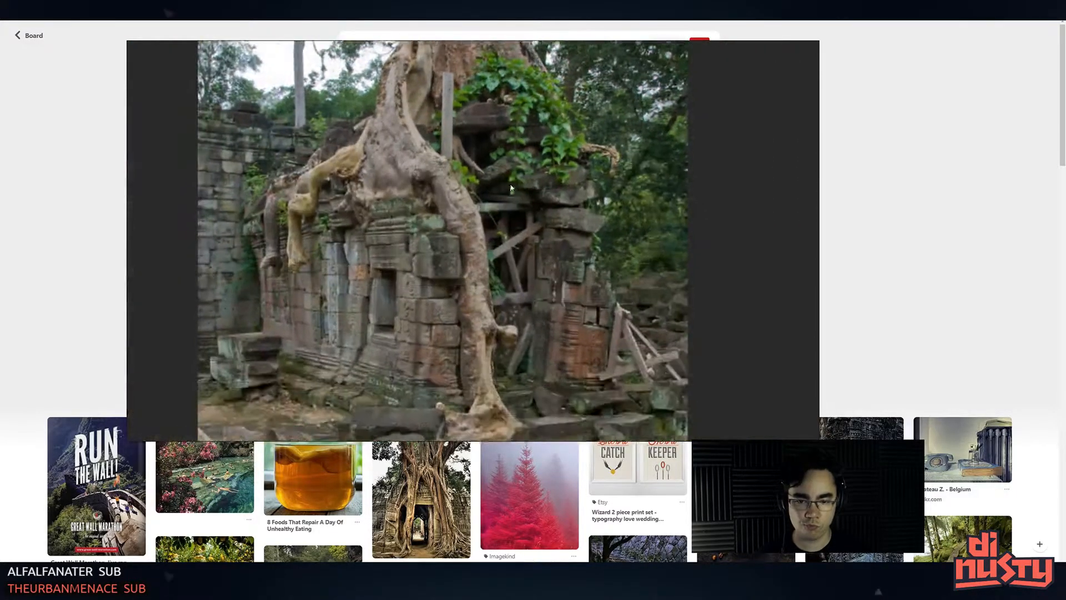
- Examine the photos of the carved stone doorway with its paved passage and of the mossy temple staircase
{"action": "scroll", "coordinate": [509, 203], "scroll_direction": "down", "scroll_amount": 3}
{"action": "middle_click_drag", "start_coordinate": [511, 290], "coordinate": [511, 135]}
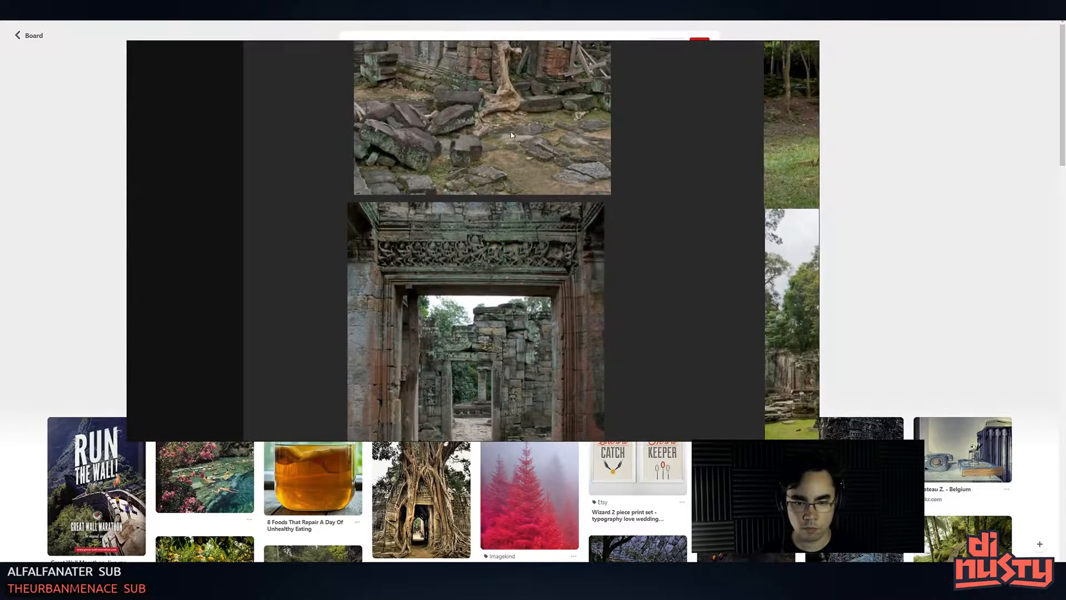
{"action": "middle_click_drag", "start_coordinate": [523, 276], "coordinate": [498, 127]}
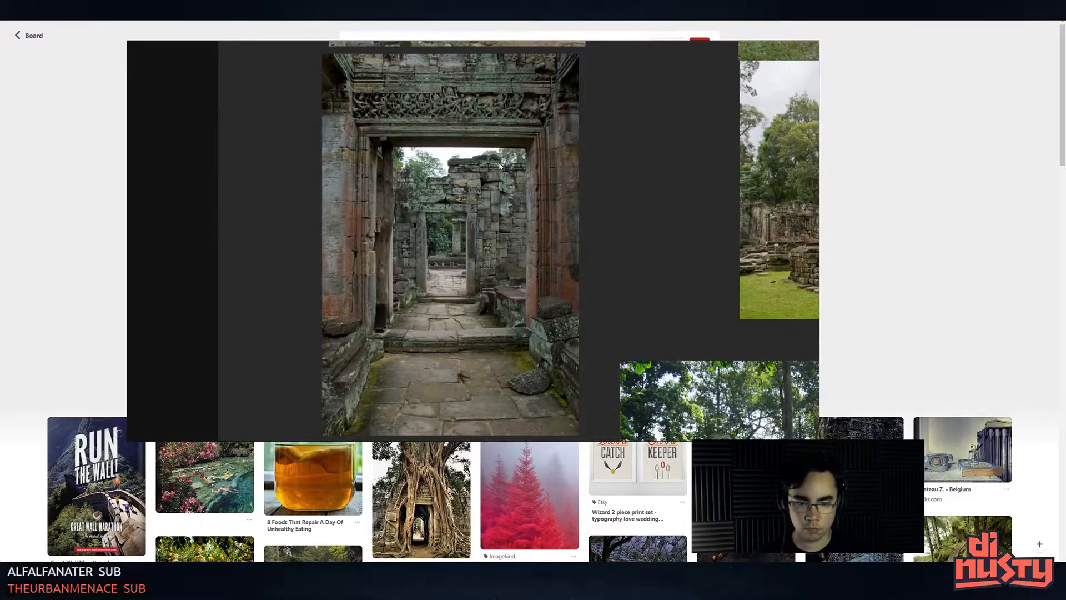
{"action": "middle_click_drag", "start_coordinate": [469, 216], "coordinate": [464, 166]}
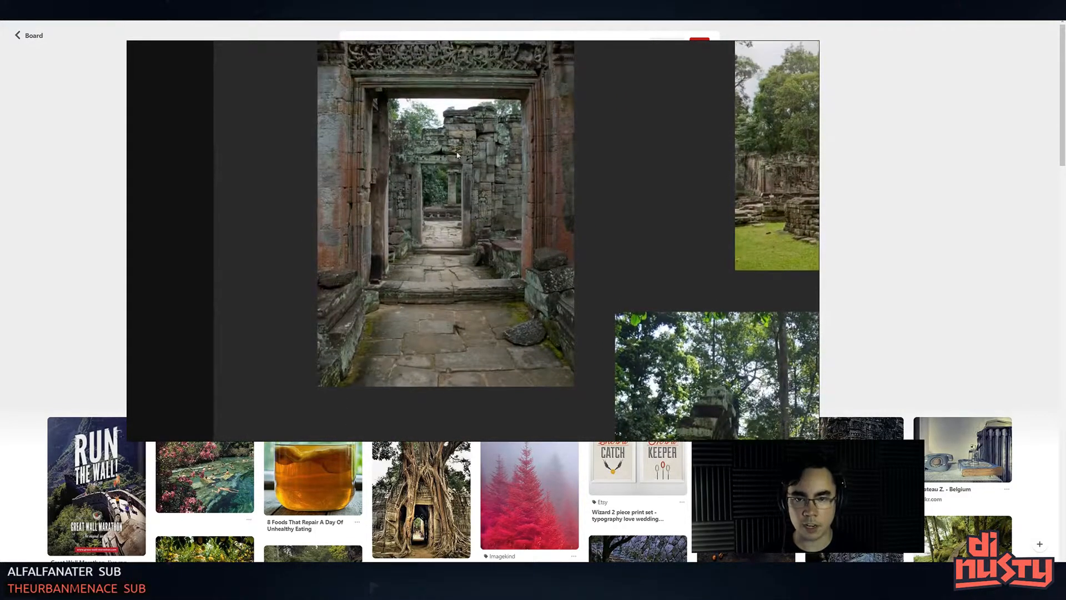
{"action": "middle_click_drag", "start_coordinate": [553, 287], "coordinate": [451, 223]}
{"action": "scroll", "coordinate": [513, 302], "scroll_direction": "down", "scroll_amount": 5}
{"action": "scroll", "coordinate": [557, 341], "scroll_direction": "up", "scroll_amount": 5}
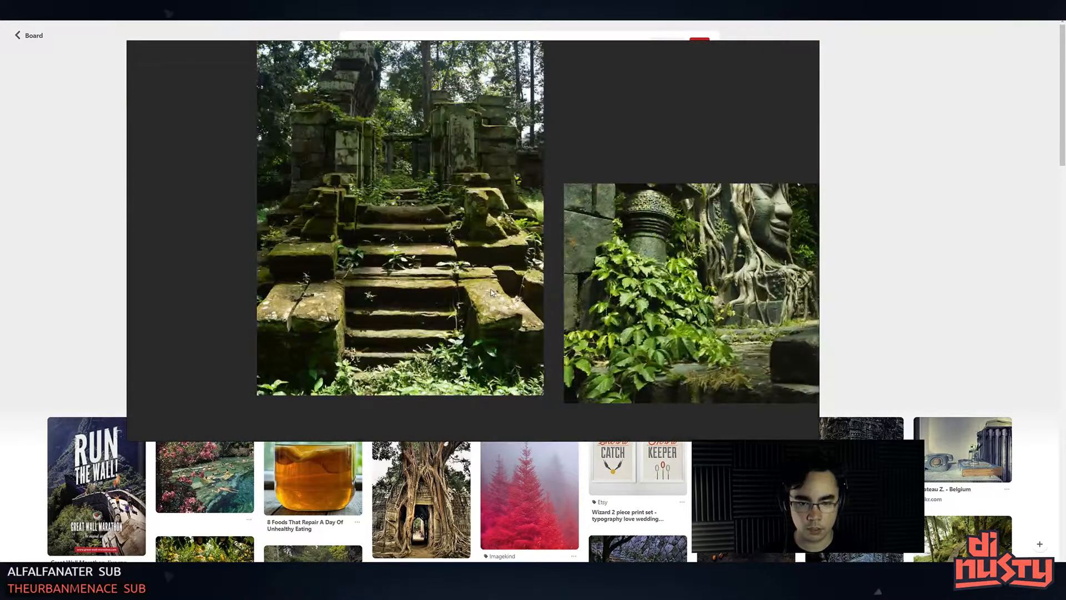
{"action": "middle_click_drag", "start_coordinate": [362, 309], "coordinate": [455, 294]}
{"action": "scroll", "coordinate": [455, 295], "scroll_direction": "up", "scroll_amount": 2}
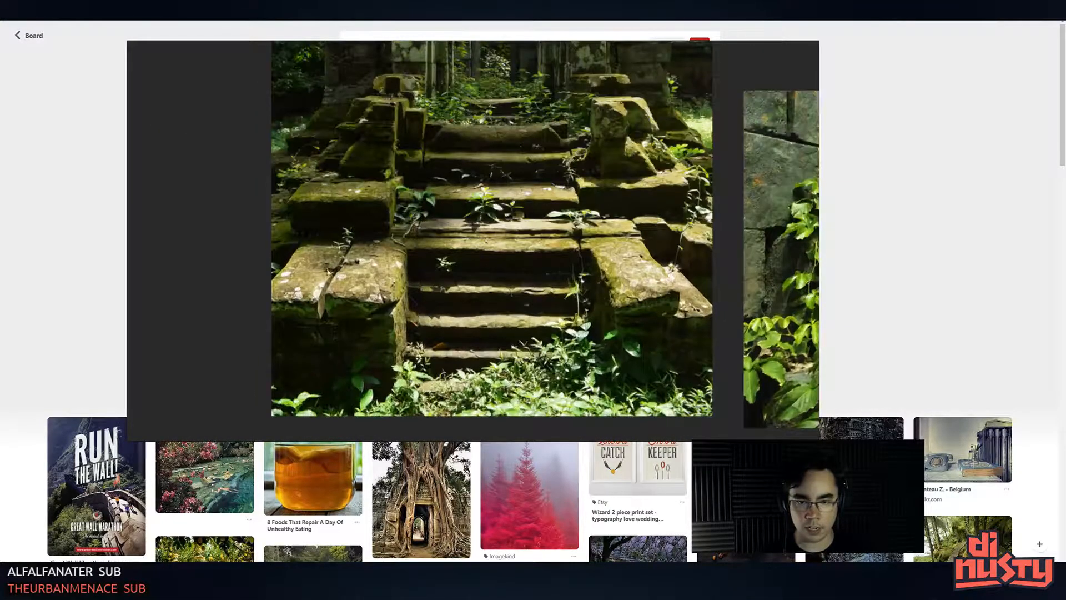
{"action": "middle_click_drag", "start_coordinate": [469, 107], "coordinate": [454, 232]}
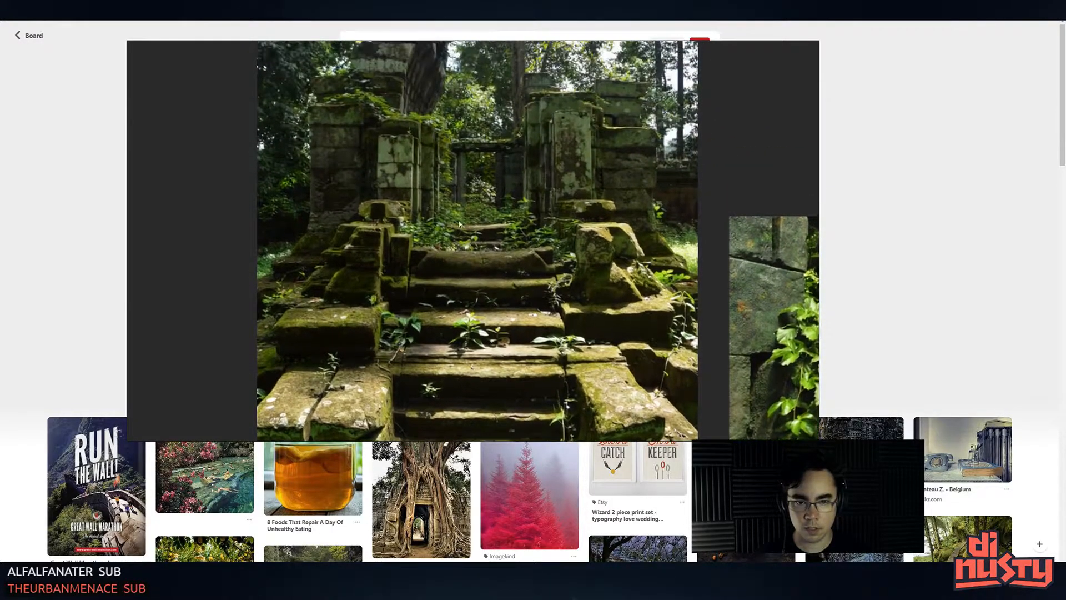
{"action": "middle_click_drag", "start_coordinate": [465, 123], "coordinate": [450, 197]}
- Examine the leafy vine photo beside the staircase and the root-covered temple wall with the carved baluster window
{"action": "scroll", "coordinate": [672, 237], "scroll_direction": "down", "scroll_amount": 7}
{"action": "middle_click_drag", "start_coordinate": [811, 192], "coordinate": [586, 162]}
{"action": "scroll", "coordinate": [436, 265], "scroll_direction": "up", "scroll_amount": 10}
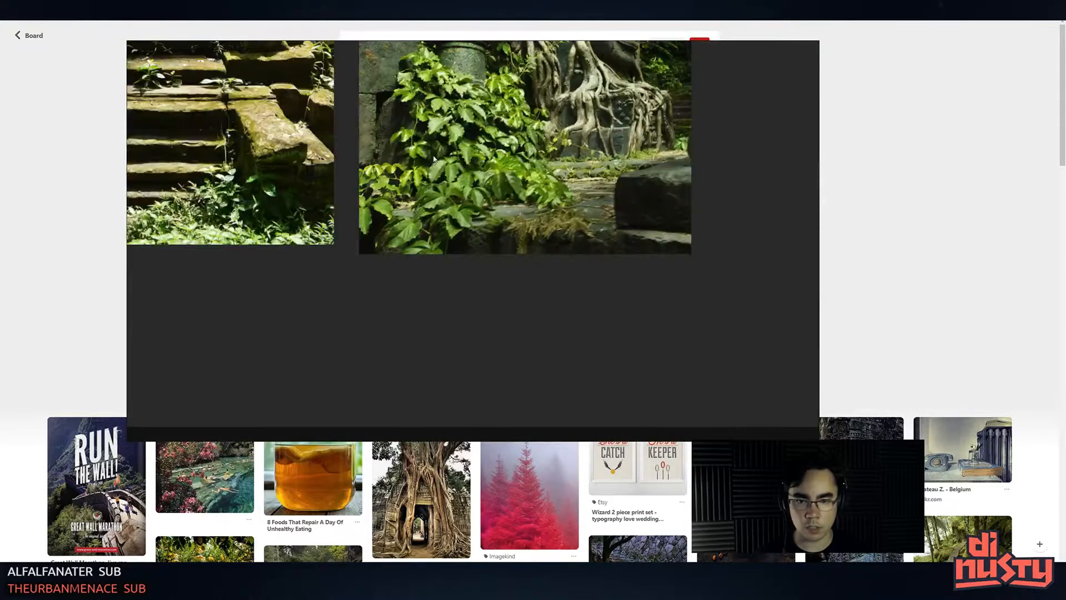
{"action": "scroll", "coordinate": [436, 266], "scroll_direction": "down", "scroll_amount": 10}
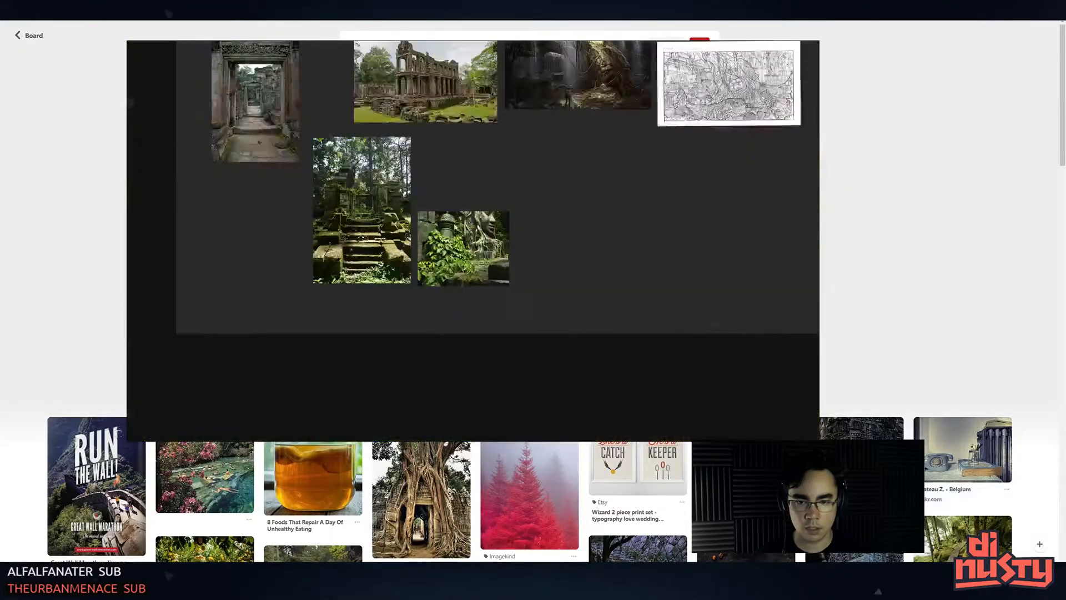
{"action": "middle_click_drag", "start_coordinate": [556, 120], "coordinate": [538, 303]}
{"action": "middle_click_drag", "start_coordinate": [543, 265], "coordinate": [514, 312]}
{"action": "scroll", "coordinate": [514, 313], "scroll_direction": "down", "scroll_amount": 2}
{"action": "middle_click_drag", "start_coordinate": [521, 145], "coordinate": [528, 191]}
{"action": "scroll", "coordinate": [456, 158], "scroll_direction": "up", "scroll_amount": 6}
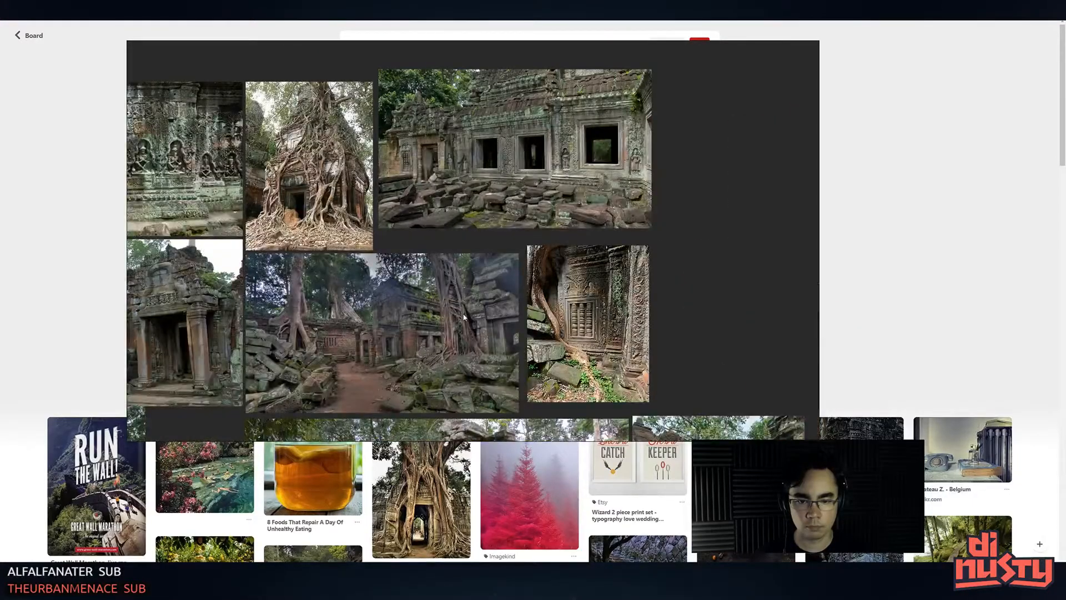
{"action": "middle_click_drag", "start_coordinate": [464, 317], "coordinate": [408, 192]}
{"action": "scroll", "coordinate": [538, 186], "scroll_direction": "up", "scroll_amount": 4}
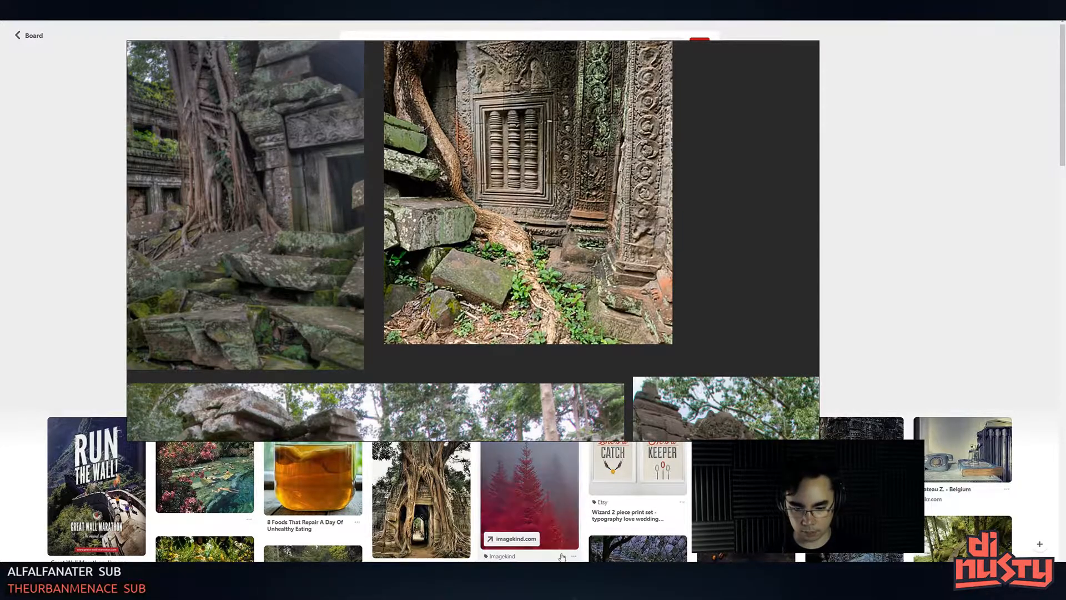
- Switch to Modo and shrink the PureRef reference window, placing it in a corner of the viewport with the temple photos in view
{"action": "key", "text": "alt+Tab"}
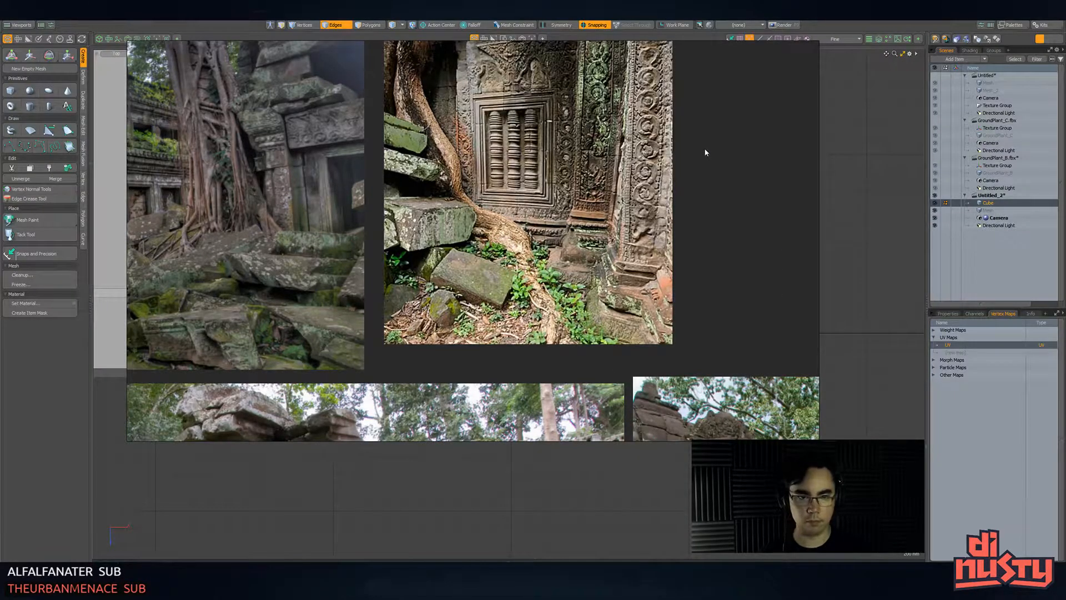
{"action": "left_click_drag", "start_coordinate": [819, 441], "coordinate": [485, 222]}
{"action": "mouse_move", "coordinate": [335, 148]}
{"action": "middle_mouse_down"}
{"action": "mouse_move", "coordinate": [304, 194]}
{"action": "mouse_move", "coordinate": [344, 159]}
{"action": "mouse_move", "coordinate": [324, 146]}
{"action": "middle_mouse_up"}
{"action": "scroll", "coordinate": [336, 154], "scroll_direction": "down", "scroll_amount": 4}
{"action": "left_click_drag", "start_coordinate": [375, 176], "coordinate": [342, 191]}
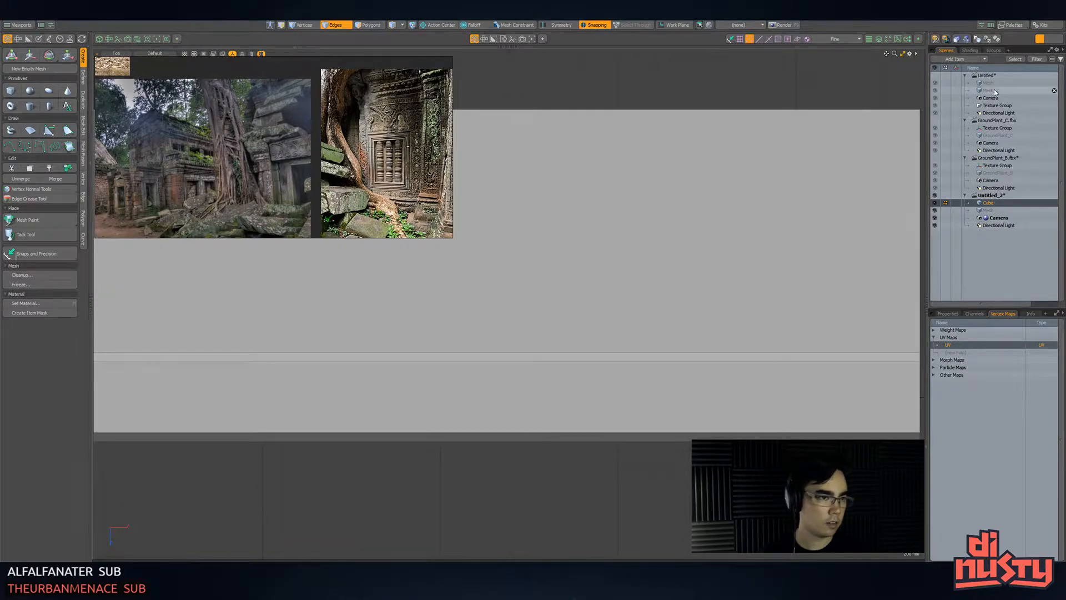
- Activate the GroundPlant_C.fbx scene and show its leaf mesh in the perspective viewport, clear of the reference photos
{"action": "left_click", "coordinate": [995, 92]}
{"action": "left_click_drag", "start_coordinate": [708, 198], "coordinate": [698, 238], "text": "alt+shift"}
{"action": "left_click_drag", "start_coordinate": [698, 238], "coordinate": [782, 372], "text": "alt+shift"}
{"action": "left_click", "coordinate": [1004, 129]}
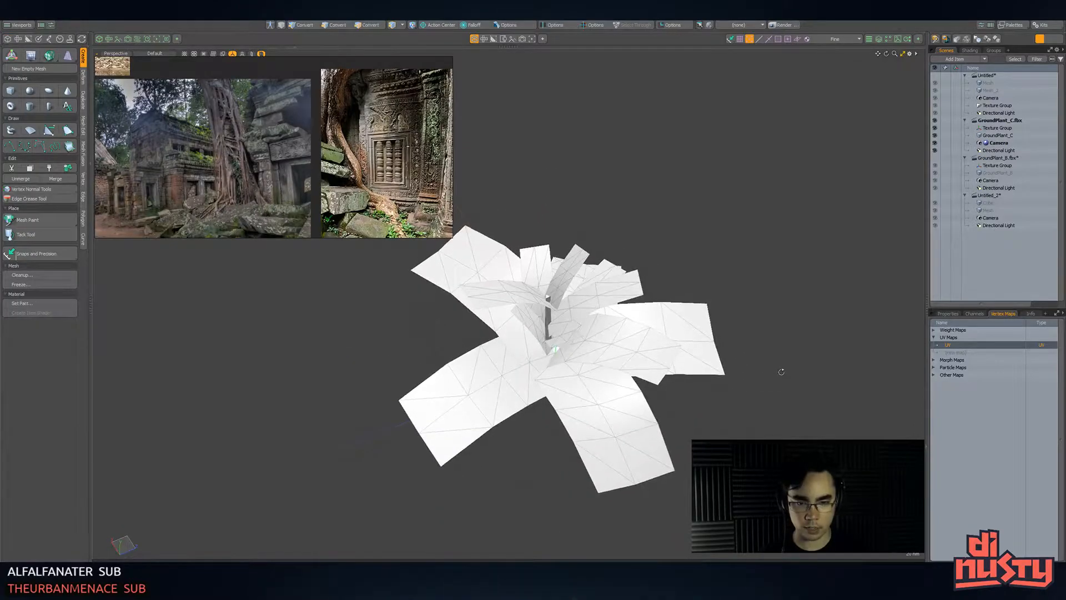
{"action": "left_click_drag", "start_coordinate": [377, 306], "coordinate": [487, 316], "text": "alt+shift"}
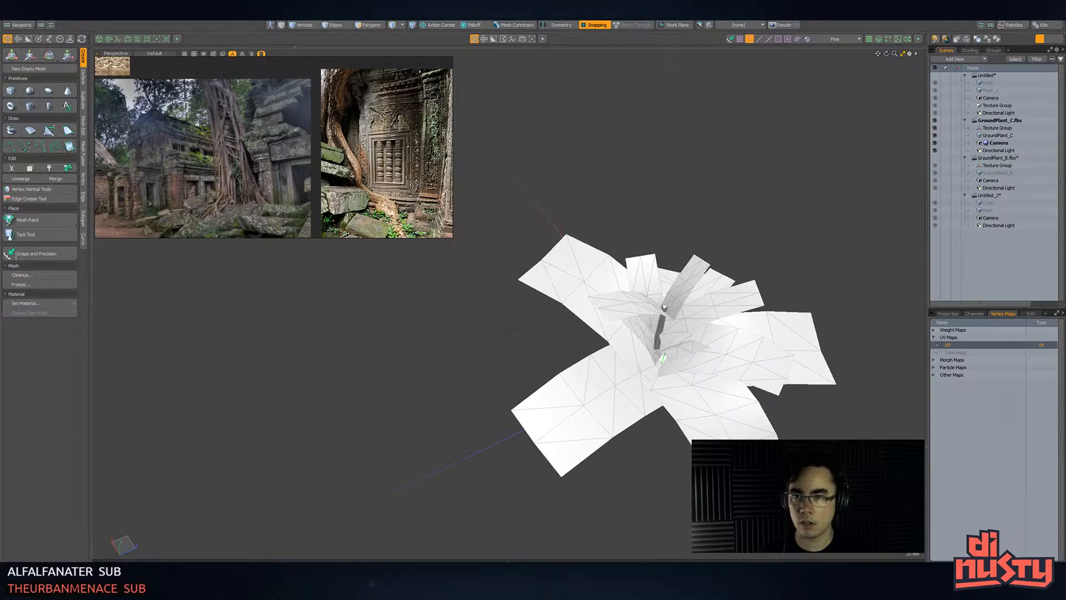
- Reduce the PureRef window further and bring the cluster of root-covered temple and ruined wall photos into view
{"action": "mouse_move", "coordinate": [368, 188]}
{"action": "right_mouse_down"}
{"action": "mouse_move", "coordinate": [395, 204]}
{"action": "mouse_move", "coordinate": [373, 197]}
{"action": "right_mouse_up"}
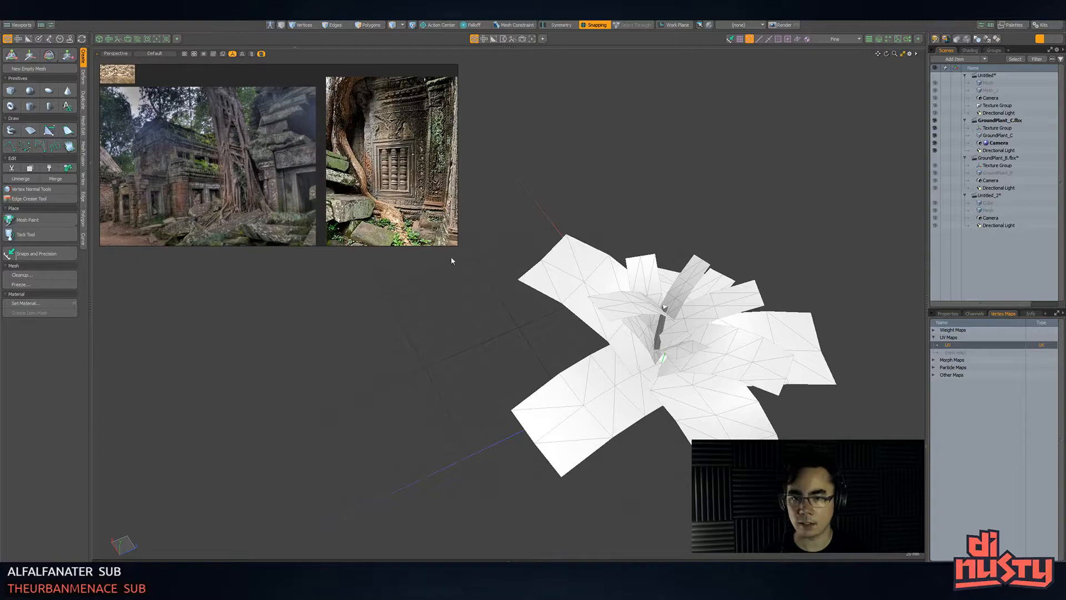
{"action": "left_click_drag", "start_coordinate": [455, 245], "coordinate": [331, 209]}
{"action": "scroll", "coordinate": [265, 164], "scroll_direction": "down", "scroll_amount": 2}
{"action": "mouse_move", "coordinate": [260, 161]}
{"action": "middle_mouse_down"}
{"action": "mouse_move", "coordinate": [309, 168]}
{"action": "mouse_move", "coordinate": [202, 169]}
{"action": "mouse_move", "coordinate": [274, 160]}
{"action": "middle_mouse_up"}
{"action": "scroll", "coordinate": [252, 171], "scroll_direction": "down", "scroll_amount": 5}
{"action": "scroll", "coordinate": [202, 170], "scroll_direction": "up", "scroll_amount": 3}
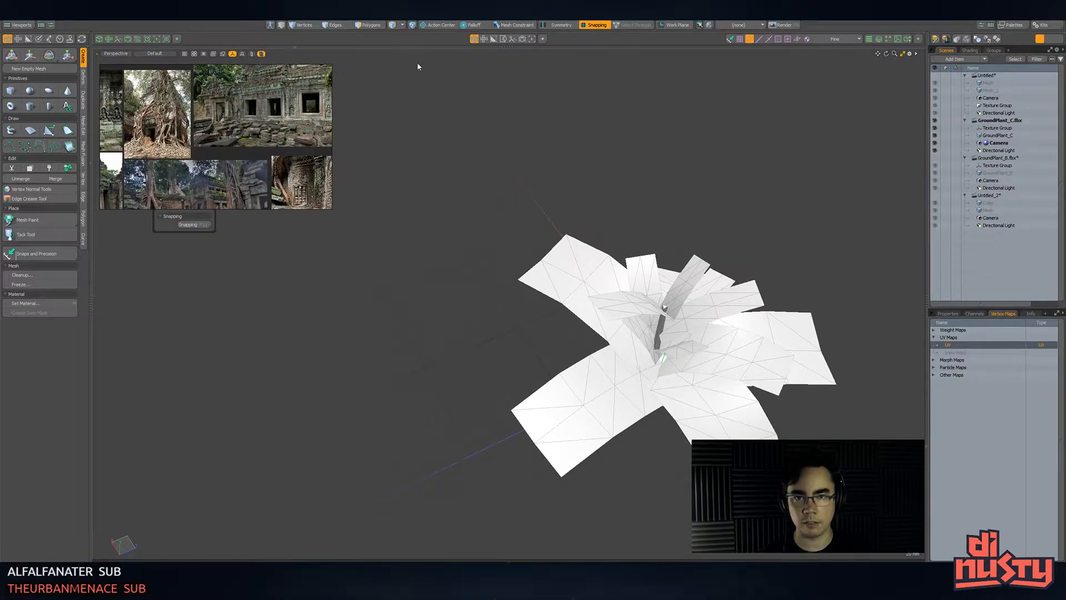
- Look through Modo's create, UV and topology toolsets, then the selection-dependent context toolset
{"action": "left_click", "coordinate": [15, 41]}
{"action": "left_click", "coordinate": [9, 40]}
{"action": "left_click", "coordinate": [17, 40]}
{"action": "left_click", "coordinate": [9, 40]}
{"action": "left_click", "coordinate": [18, 40]}
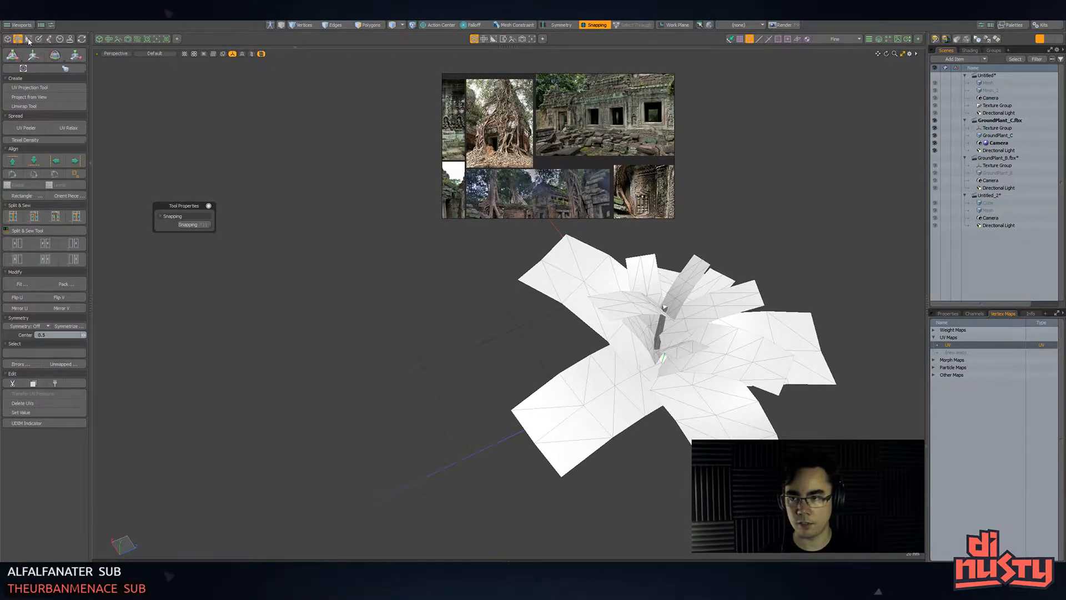
{"action": "left_click", "coordinate": [32, 39]}
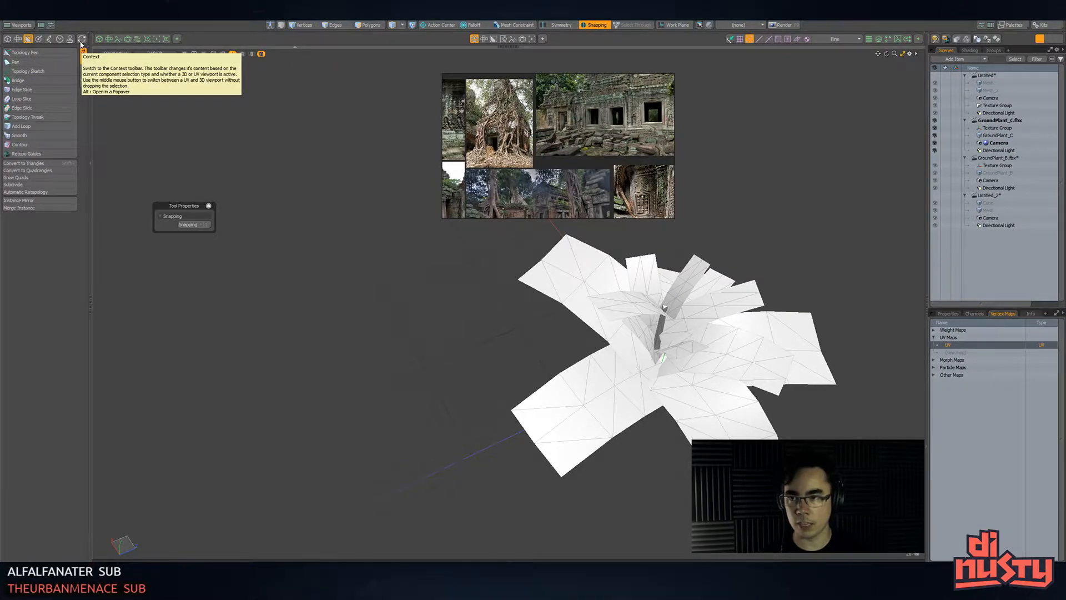
{"action": "left_click", "coordinate": [81, 40]}
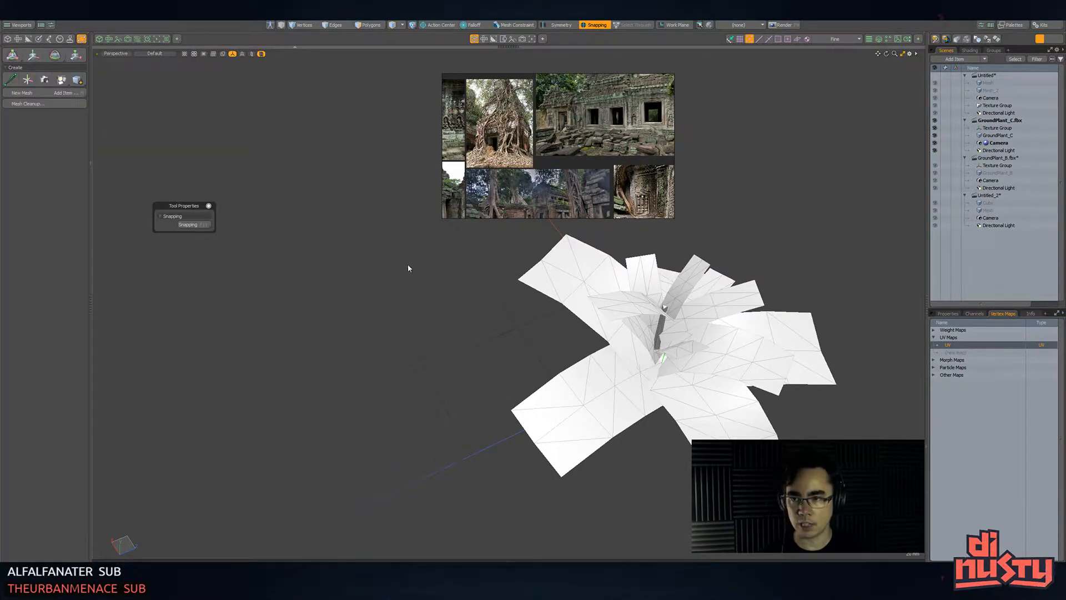
- Select a polygon on one of the plant's outer leaves and review the polygon tools in the context toolset
{"action": "left_click", "coordinate": [570, 273]}
{"action": "key", "text": "3"}
{"action": "scroll", "coordinate": [556, 265], "scroll_direction": "up", "scroll_amount": 8}
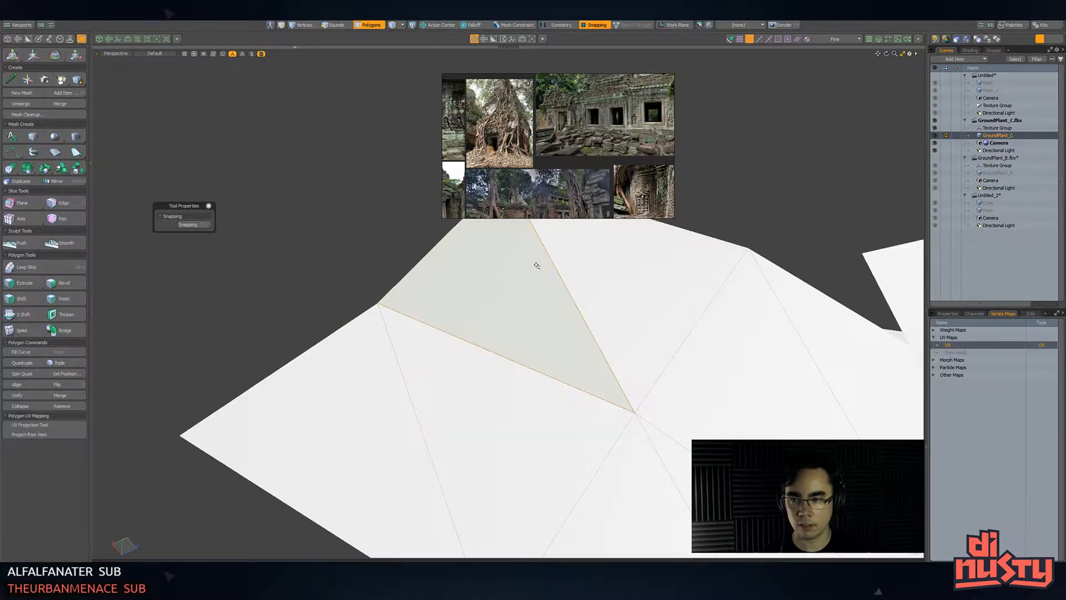
{"action": "left_click_drag", "start_coordinate": [538, 265], "coordinate": [500, 277], "text": "alt"}
{"action": "left_click", "coordinate": [466, 298]}
- Select vertices at the outer leaf's tip, review the vertex commands in the context toolset, and drop the selection
{"action": "key", "text": "1"}
{"action": "mouse_move", "coordinate": [395, 262]}
{"action": "right_mouse_down"}
{"action": "mouse_move", "coordinate": [341, 376]}
{"action": "mouse_move", "coordinate": [438, 319]}
{"action": "right_mouse_up"}
{"action": "scroll", "coordinate": [472, 319], "scroll_direction": "down", "scroll_amount": 3}
{"action": "left_click_drag", "start_coordinate": [462, 331], "coordinate": [444, 369], "text": "alt"}
{"action": "left_click", "coordinate": [24, 332]}
{"action": "mouse_move", "coordinate": [356, 322]}
{"action": "left_mouse_down", "text": "alt"}
{"action": "mouse_move", "coordinate": [391, 271]}
{"action": "mouse_move", "coordinate": [381, 318]}
{"action": "left_mouse_up", "text": "alt"}
{"action": "scroll", "coordinate": [340, 314], "scroll_direction": "down", "scroll_amount": 2}
{"action": "right_click_drag", "start_coordinate": [323, 200], "coordinate": [407, 476]}
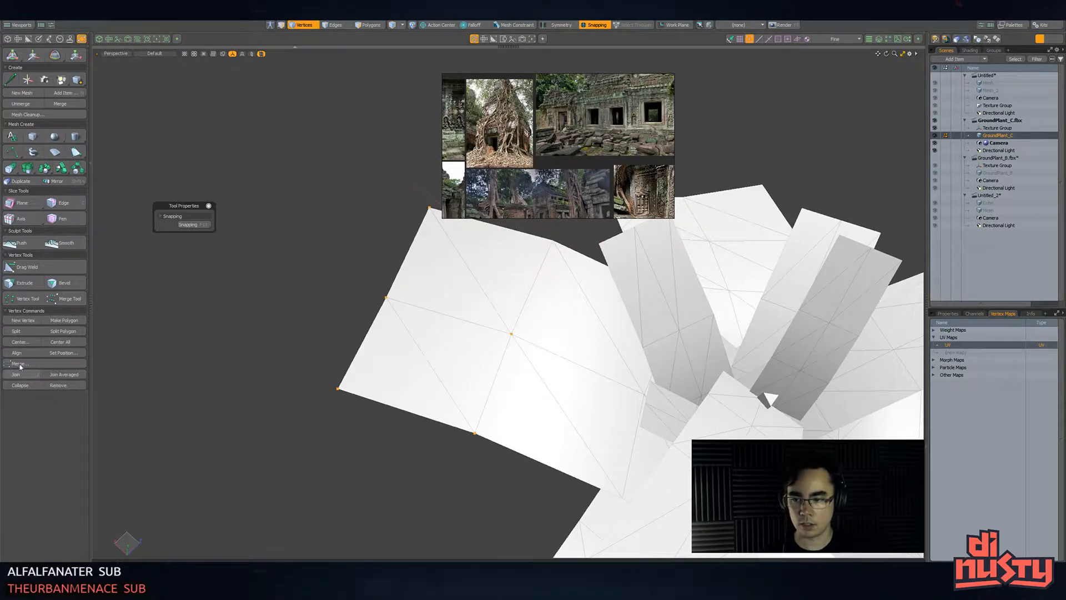
{"action": "left_click_drag", "start_coordinate": [284, 274], "coordinate": [298, 304], "text": "alt+shift"}
{"action": "left_click", "coordinate": [326, 324]}
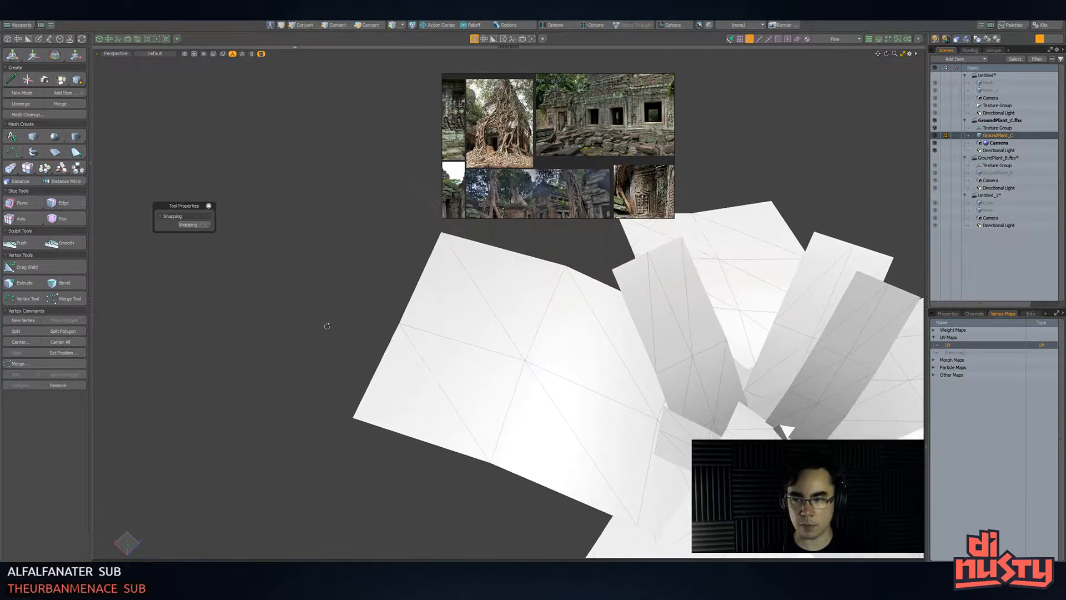
- Return to the create toolset, fit the whole plant in view, and move the floating Tool Properties window below the reference photos
{"action": "left_click", "coordinate": [8, 39]}
{"action": "key", "text": "a"}
{"action": "left_click_drag", "start_coordinate": [346, 228], "coordinate": [119, 162], "text": "alt"}
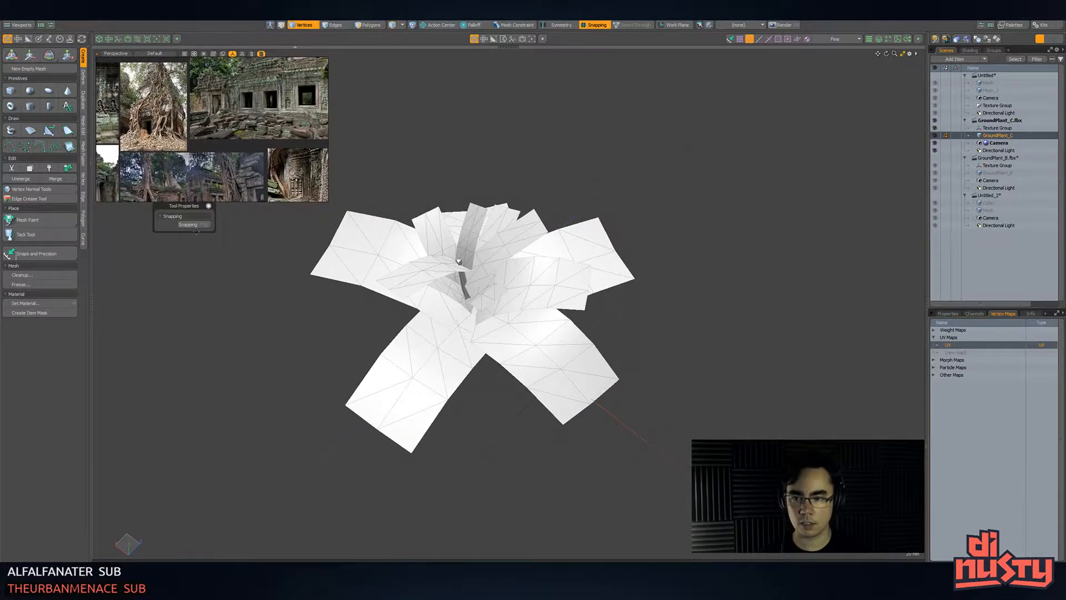
{"action": "left_click_drag", "start_coordinate": [176, 207], "coordinate": [154, 261]}
{"action": "left_click_drag", "start_coordinate": [294, 311], "coordinate": [425, 231], "text": "alt"}
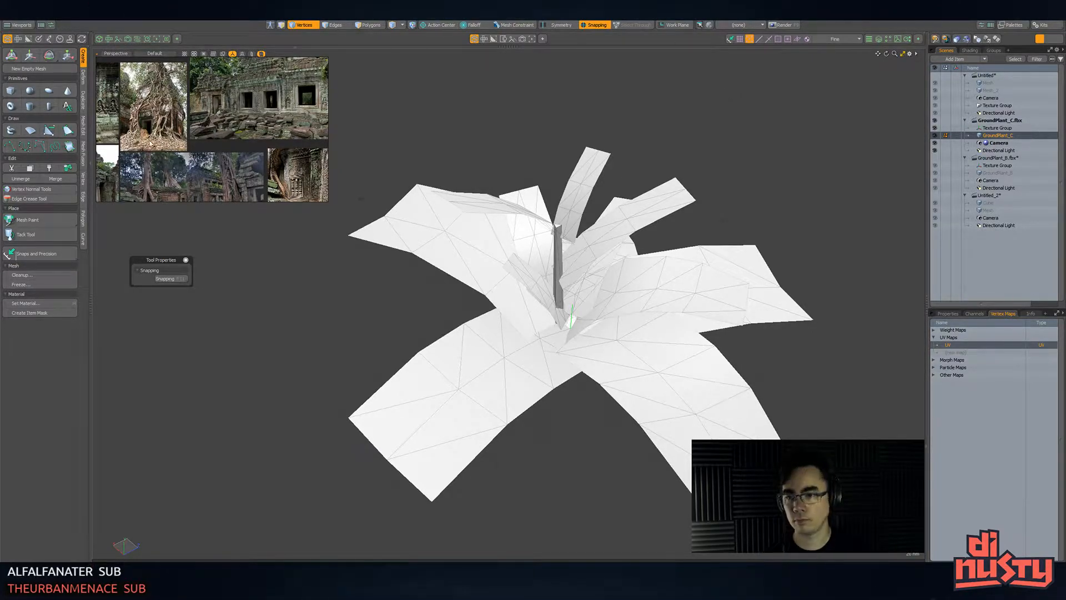
{"action": "scroll", "coordinate": [162, 130], "scroll_direction": "up", "scroll_amount": 3}
{"action": "left_click_drag", "start_coordinate": [490, 201], "coordinate": [489, 271], "text": "alt"}
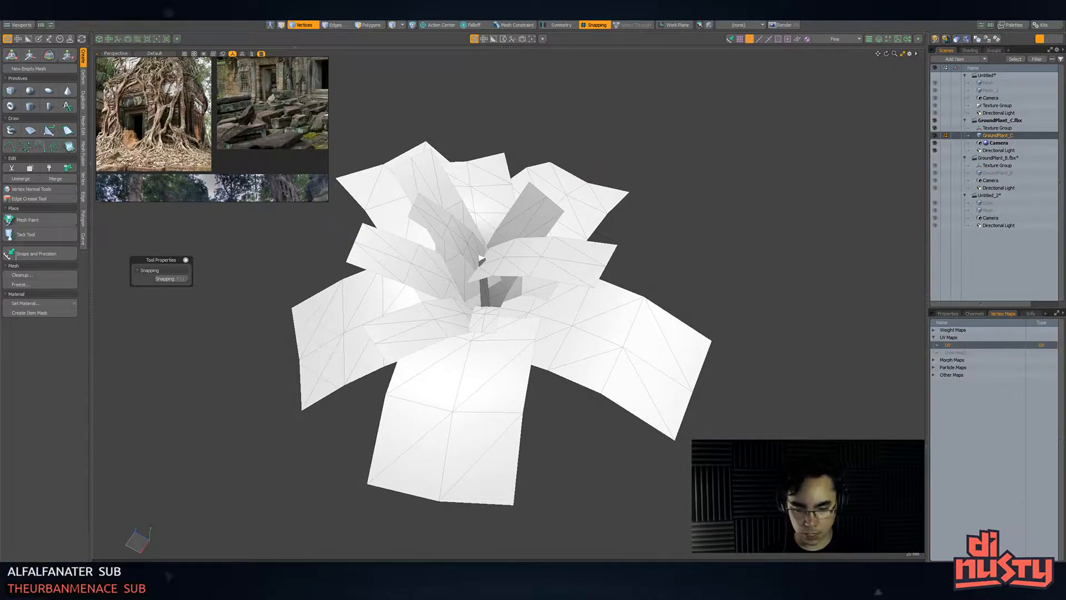
- Switch to Unity and examine the ground plant growing between the paving stones from close up
{"action": "left_click", "coordinate": [374, 586]}
{"action": "left_click_drag", "start_coordinate": [521, 249], "coordinate": [590, 310], "text": "alt"}
{"action": "left_click", "coordinate": [444, 190]}
{"action": "key", "text": "f"}
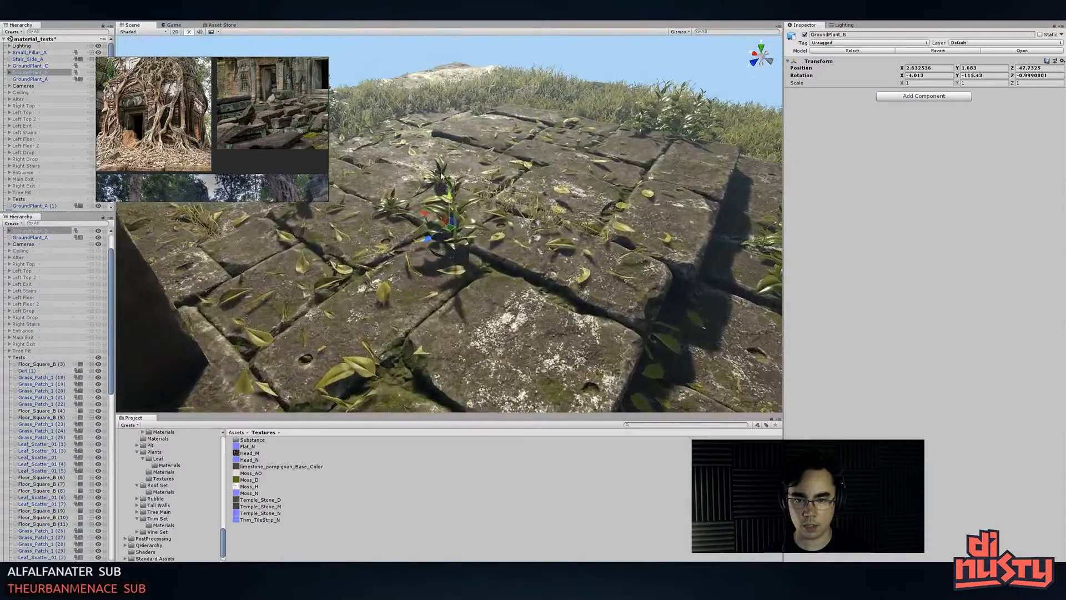
{"action": "left_click", "coordinate": [444, 192]}
{"action": "key", "text": "f"}
{"action": "key", "text": "Delete"}
{"action": "left_click_drag", "start_coordinate": [417, 214], "coordinate": [346, 327], "text": "alt"}
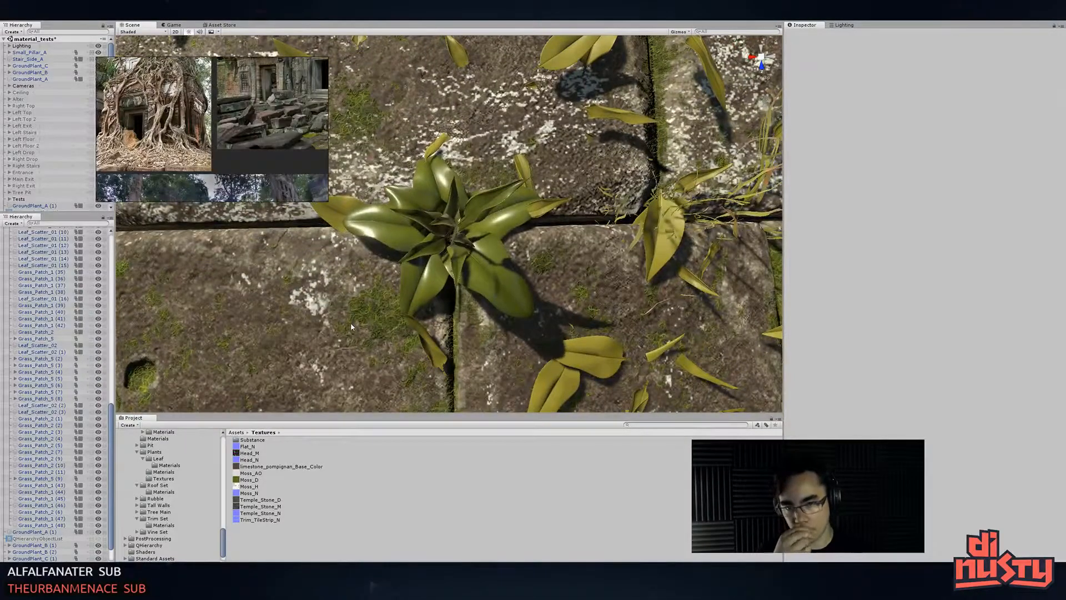
{"action": "left_click_drag", "start_coordinate": [456, 298], "coordinate": [520, 205], "text": "alt"}
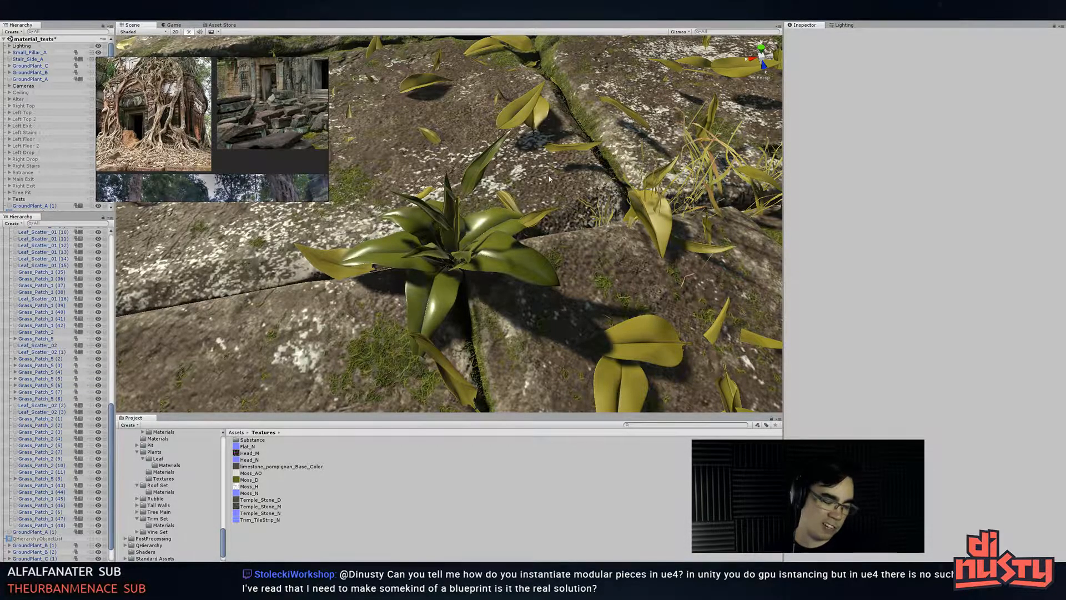
- Survey the stone floor with its scattered leaves and grass, up to the tall plant cluster at its edge
{"action": "left_click_drag", "start_coordinate": [467, 125], "coordinate": [505, 144], "text": "alt"}
{"action": "scroll", "coordinate": [505, 145], "scroll_direction": "down", "scroll_amount": 5}
{"action": "left_click_drag", "start_coordinate": [450, 199], "coordinate": [597, 243], "text": "alt"}
{"action": "scroll", "coordinate": [538, 229], "scroll_direction": "down", "scroll_amount": 3}
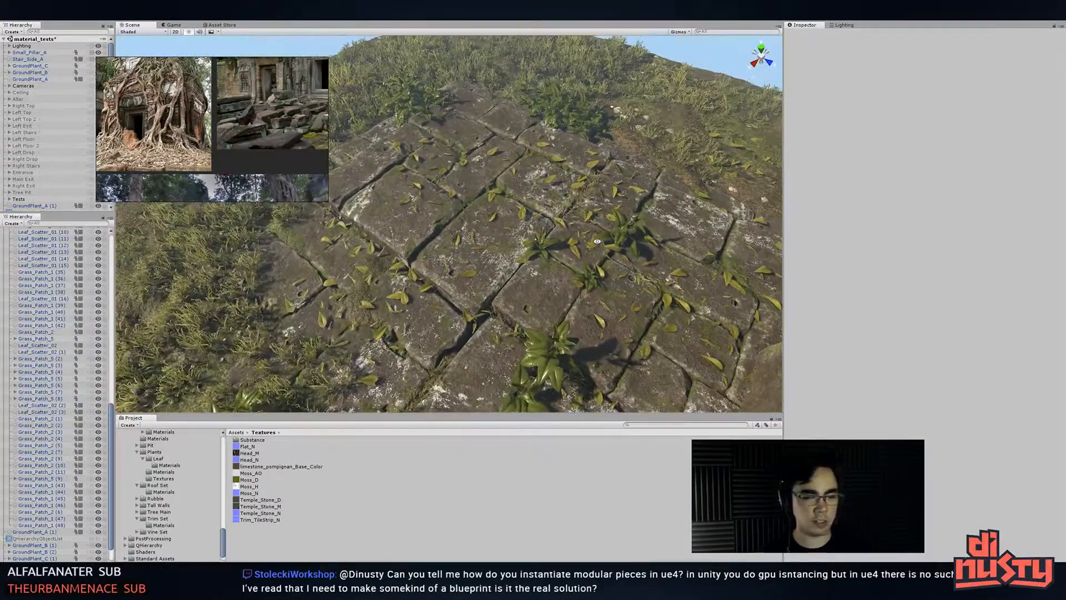
{"action": "left_click", "coordinate": [578, 118]}
{"action": "key", "text": "f"}
{"action": "left_click", "coordinate": [578, 118]}
{"action": "left_click_drag", "start_coordinate": [588, 166], "coordinate": [523, 184], "text": "alt"}
{"action": "right_click_drag", "start_coordinate": [522, 184], "coordinate": [550, 258], "text": "alt"}
{"action": "left_click_drag", "start_coordinate": [550, 258], "coordinate": [598, 256], "text": "alt"}
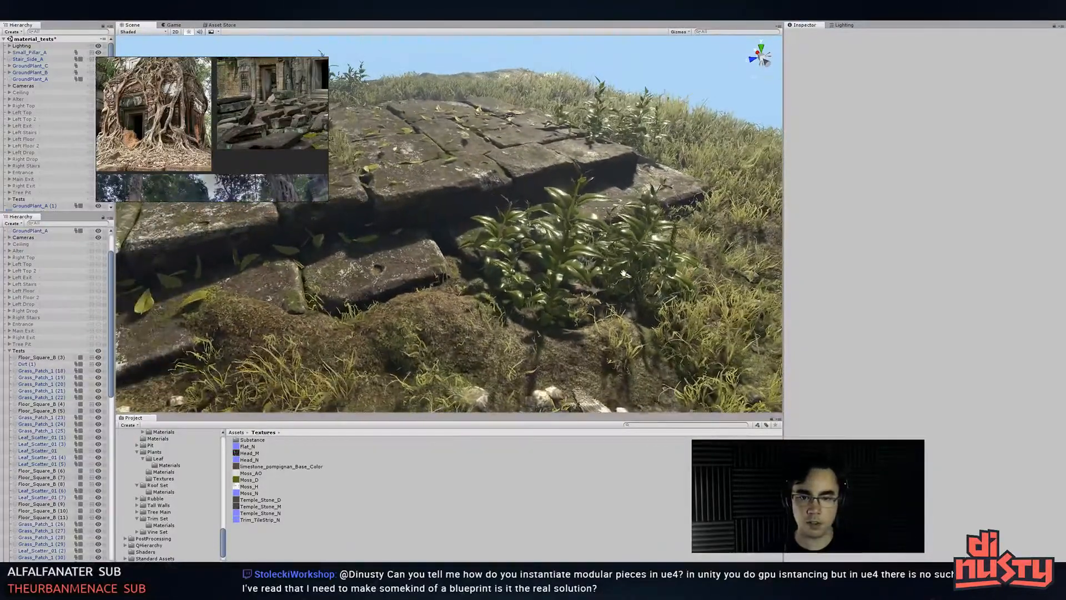
{"action": "middle_click_drag", "start_coordinate": [623, 274], "coordinate": [631, 260]}
- Examine the carved pillar and the temple side wall, including its mossy top and ornamented trim
{"action": "right_click_drag", "start_coordinate": [593, 250], "coordinate": [511, 223], "text": "alt"}
{"action": "left_click_drag", "start_coordinate": [511, 222], "coordinate": [374, 184], "text": "alt"}
{"action": "left_click", "coordinate": [444, 161]}
{"action": "key", "text": "f"}
{"action": "left_click_drag", "start_coordinate": [445, 160], "coordinate": [550, 194], "text": "alt"}
{"action": "left_click", "coordinate": [550, 195]}
{"action": "left_click_drag", "start_coordinate": [550, 276], "coordinate": [399, 261], "text": "alt"}
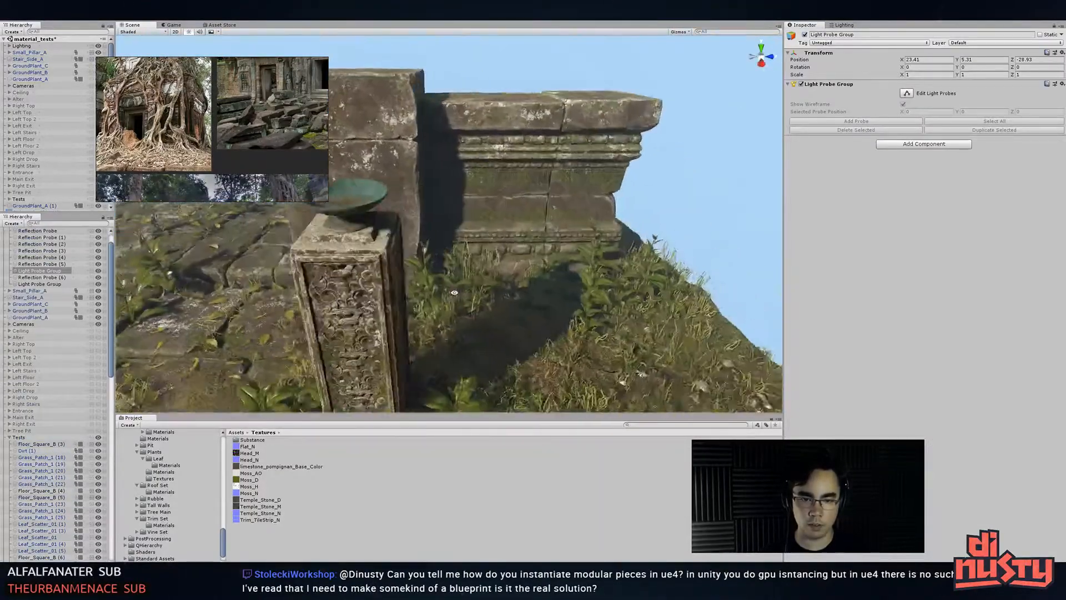
{"action": "middle_click_drag", "start_coordinate": [400, 261], "coordinate": [402, 242]}
{"action": "right_click_drag", "start_coordinate": [403, 241], "coordinate": [461, 277], "text": "alt"}
{"action": "middle_click_drag", "start_coordinate": [461, 278], "coordinate": [463, 261]}
{"action": "left_click_drag", "start_coordinate": [463, 260], "coordinate": [414, 247], "text": "alt"}
{"action": "middle_click_drag", "start_coordinate": [414, 247], "coordinate": [443, 211]}
{"action": "left_click_drag", "start_coordinate": [443, 212], "coordinate": [469, 241], "text": "alt"}
{"action": "right_click_drag", "start_coordinate": [470, 241], "coordinate": [568, 223], "text": "alt"}
- Switch to PureRef and find the photo of climbing vines on the ruined stonework
{"action": "key", "text": "alt+Tab"}
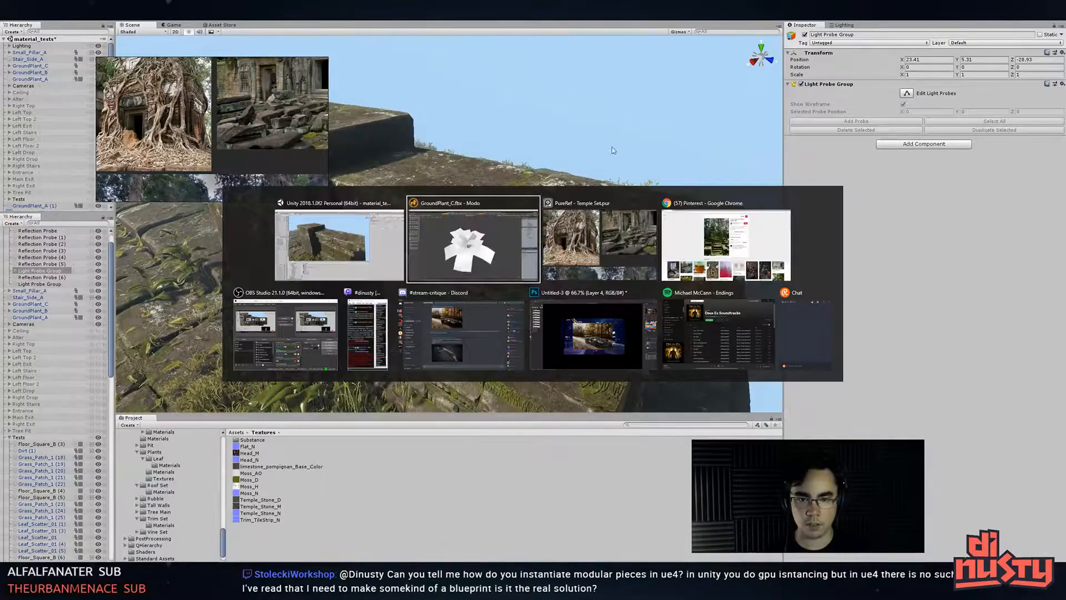
{"action": "left_click", "coordinate": [604, 244]}
{"action": "scroll", "coordinate": [221, 117], "scroll_direction": "down", "scroll_amount": 6}
{"action": "middle_click_drag", "start_coordinate": [221, 117], "coordinate": [245, 124]}
{"action": "scroll", "coordinate": [239, 178], "scroll_direction": "up", "scroll_amount": 7}
{"action": "middle_click_drag", "start_coordinate": [239, 194], "coordinate": [208, 64]}
{"action": "middle_click_drag", "start_coordinate": [278, 183], "coordinate": [250, 178]}
{"action": "scroll", "coordinate": [270, 139], "scroll_direction": "up", "scroll_amount": 4}
{"action": "scroll", "coordinate": [269, 137], "scroll_direction": "up", "scroll_amount": 4}
{"action": "mouse_move", "coordinate": [293, 132]}
{"action": "middle_mouse_down"}
{"action": "mouse_move", "coordinate": [278, 127]}
{"action": "mouse_move", "coordinate": [273, 140]}
{"action": "mouse_move", "coordinate": [287, 145]}
{"action": "middle_mouse_up"}
{"action": "scroll", "coordinate": [281, 123], "scroll_direction": "up", "scroll_amount": 2}
{"action": "scroll", "coordinate": [281, 124], "scroll_direction": "up", "scroll_amount": 4}
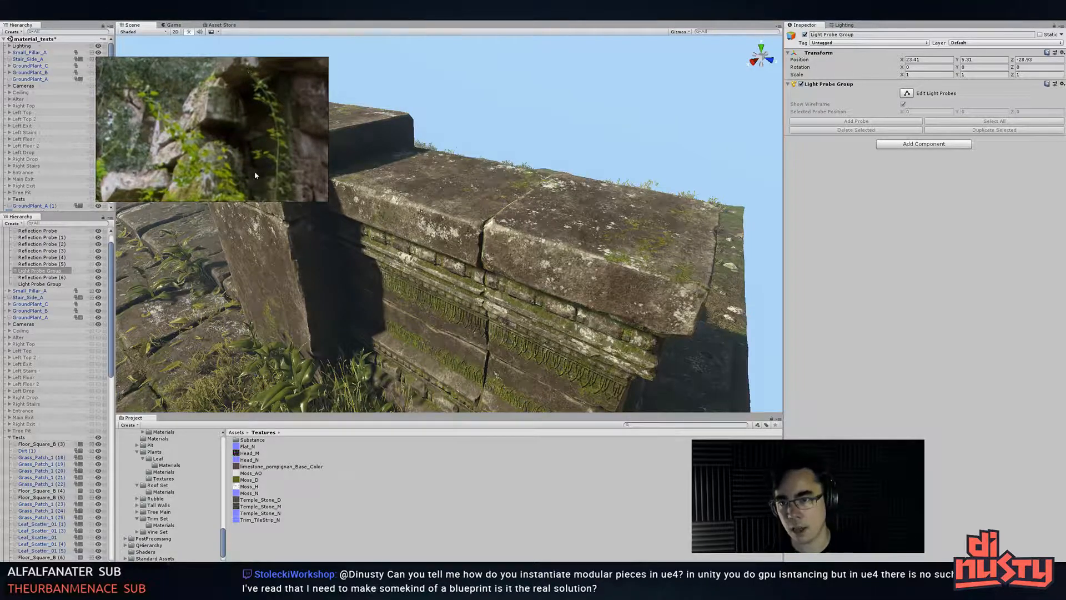
- Examine how the leafy vines hang and spread over the crumbling stone wall in the photo
{"action": "scroll", "coordinate": [276, 115], "scroll_direction": "down", "scroll_amount": 2}
{"action": "middle_click_drag", "start_coordinate": [289, 158], "coordinate": [206, 106]}
{"action": "scroll", "coordinate": [206, 107], "scroll_direction": "down", "scroll_amount": 3}
{"action": "scroll", "coordinate": [206, 107], "scroll_direction": "up", "scroll_amount": 3}
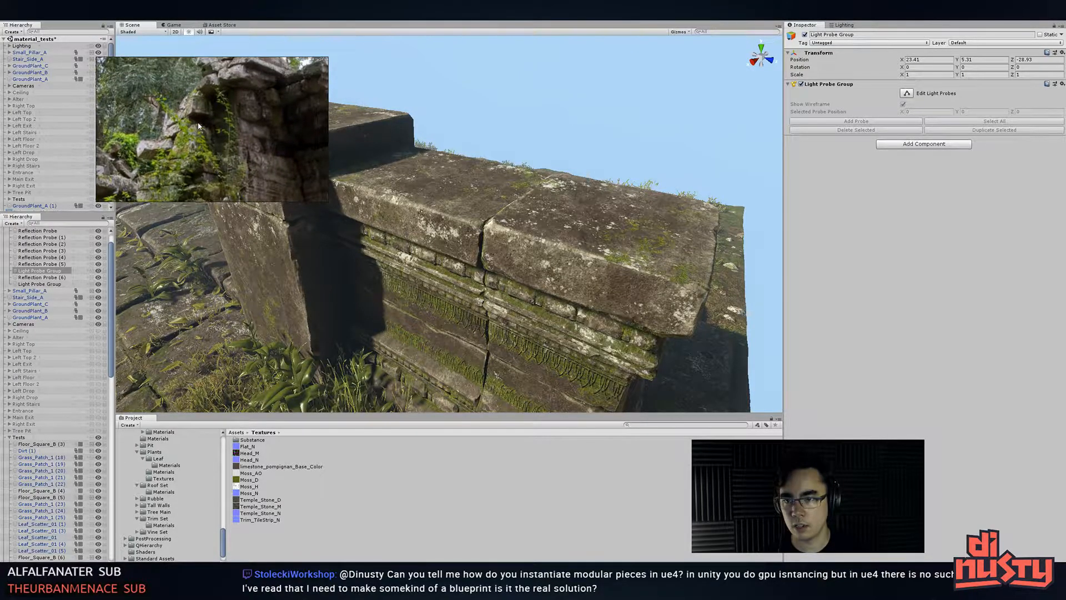
{"action": "scroll", "coordinate": [222, 106], "scroll_direction": "up", "scroll_amount": 2}
{"action": "scroll", "coordinate": [222, 106], "scroll_direction": "down", "scroll_amount": 3}
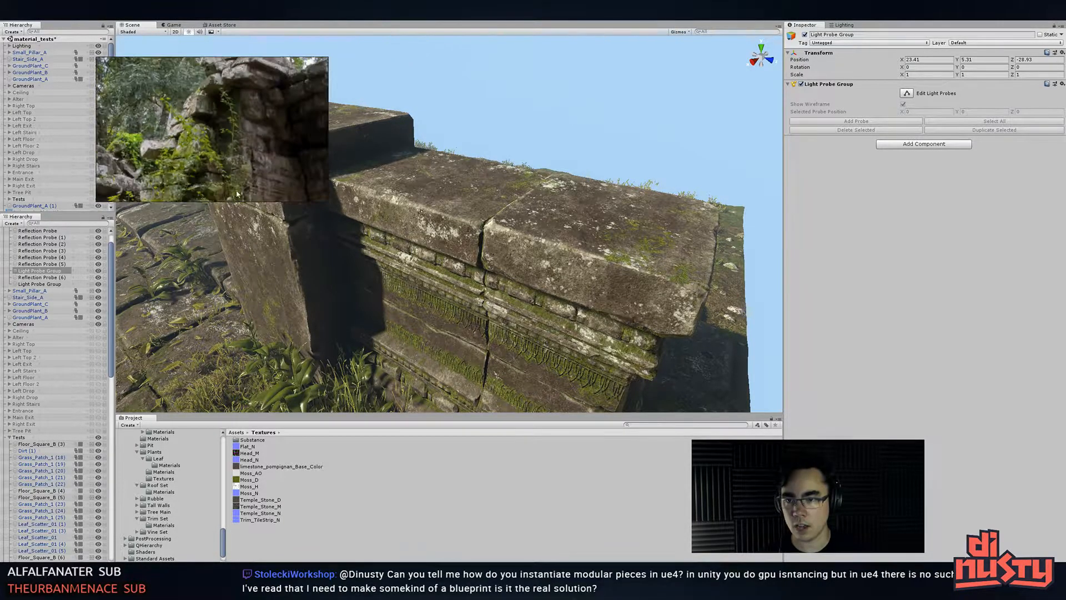
{"action": "scroll", "coordinate": [234, 157], "scroll_direction": "up", "scroll_amount": 2}
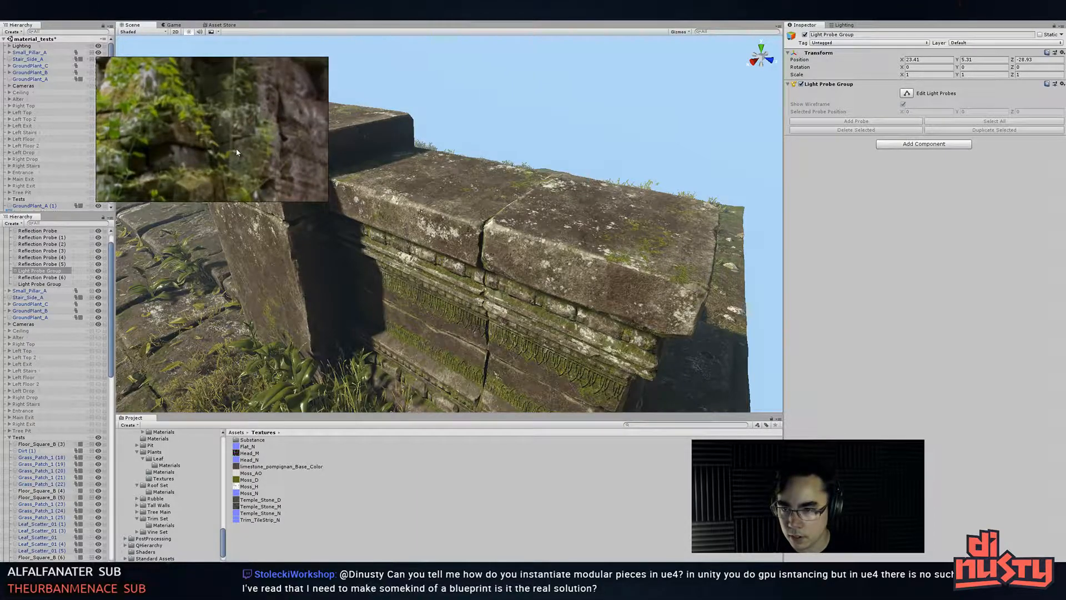
{"action": "scroll", "coordinate": [235, 149], "scroll_direction": "down", "scroll_amount": 5}
- Enlarge the PureRef window and inspect the photo of the ruined, plant-covered gateway in the forest
{"action": "middle_click_drag", "start_coordinate": [233, 162], "coordinate": [139, 111]}
{"action": "middle_click_drag", "start_coordinate": [220, 192], "coordinate": [302, 18]}
{"action": "left_click_drag", "start_coordinate": [326, 203], "coordinate": [496, 291]}
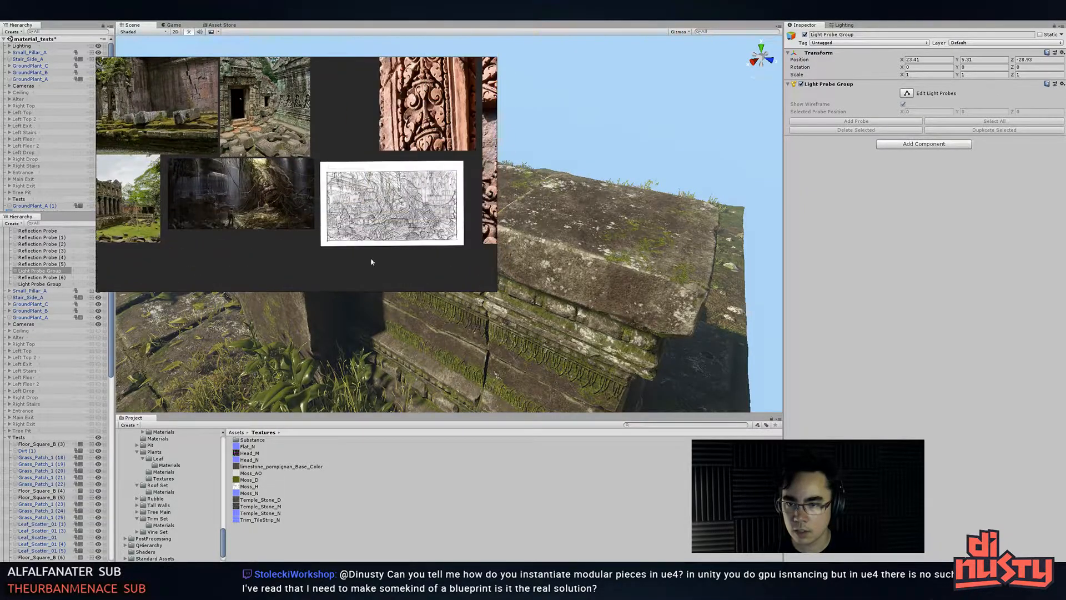
{"action": "middle_click_drag", "start_coordinate": [398, 269], "coordinate": [328, 310]}
{"action": "middle_click_drag", "start_coordinate": [118, 231], "coordinate": [376, 171]}
{"action": "scroll", "coordinate": [296, 195], "scroll_direction": "up", "scroll_amount": 5}
{"action": "scroll", "coordinate": [295, 195], "scroll_direction": "up", "scroll_amount": 1}
{"action": "middle_click_drag", "start_coordinate": [296, 195], "coordinate": [452, 23]}
{"action": "middle_click_drag", "start_coordinate": [357, 200], "coordinate": [382, 99]}
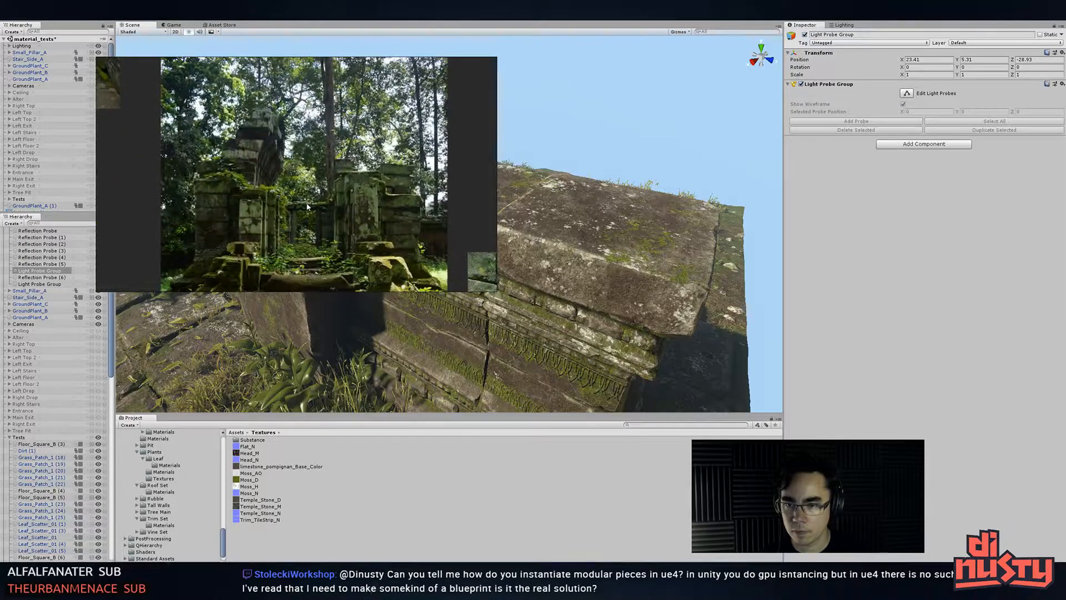
{"action": "middle_click_drag", "start_coordinate": [261, 218], "coordinate": [285, 194]}
{"action": "scroll", "coordinate": [285, 195], "scroll_direction": "up", "scroll_amount": 4}
{"action": "scroll", "coordinate": [282, 194], "scroll_direction": "down", "scroll_amount": 5}
- Examine the photos of the paved temple corridor, the root-covered ruin and the brick wall beside the columned entrance
{"action": "middle_click_drag", "start_coordinate": [260, 158], "coordinate": [439, 319]}
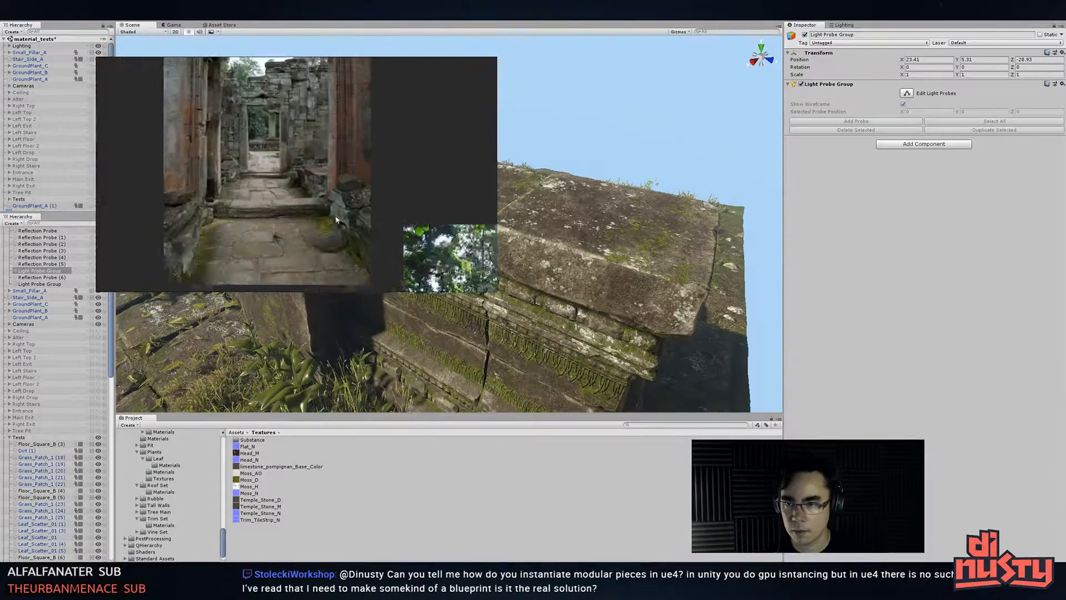
{"action": "middle_click_drag", "start_coordinate": [314, 205], "coordinate": [394, 264]}
{"action": "middle_click_drag", "start_coordinate": [339, 100], "coordinate": [334, 187]}
{"action": "scroll", "coordinate": [334, 181], "scroll_direction": "down", "scroll_amount": 6}
{"action": "scroll", "coordinate": [341, 119], "scroll_direction": "up", "scroll_amount": 10}
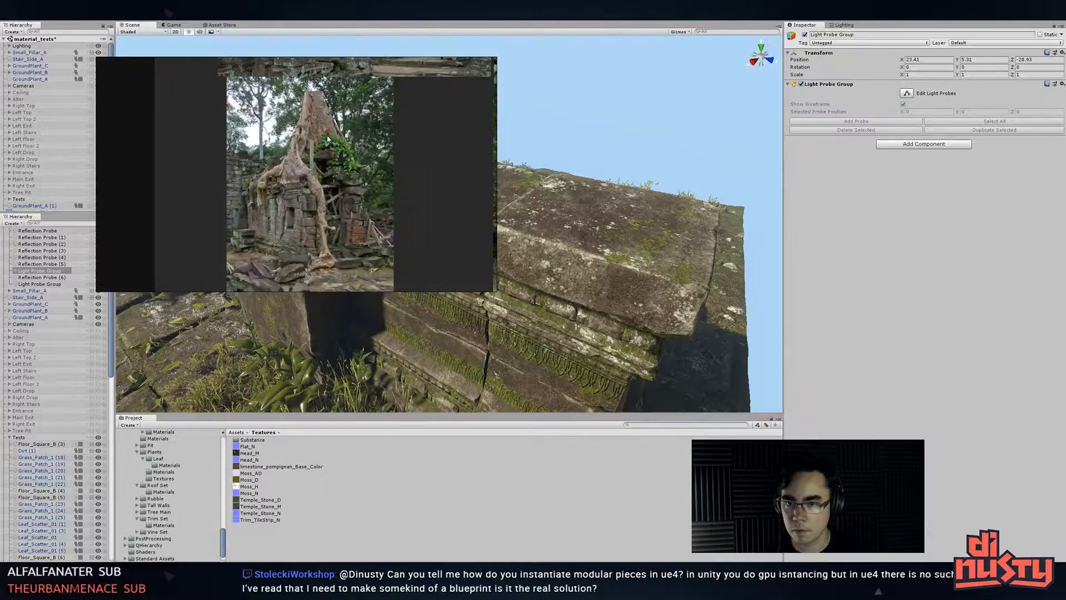
{"action": "scroll", "coordinate": [341, 139], "scroll_direction": "down", "scroll_amount": 5}
{"action": "middle_click_drag", "start_coordinate": [354, 62], "coordinate": [352, 206]}
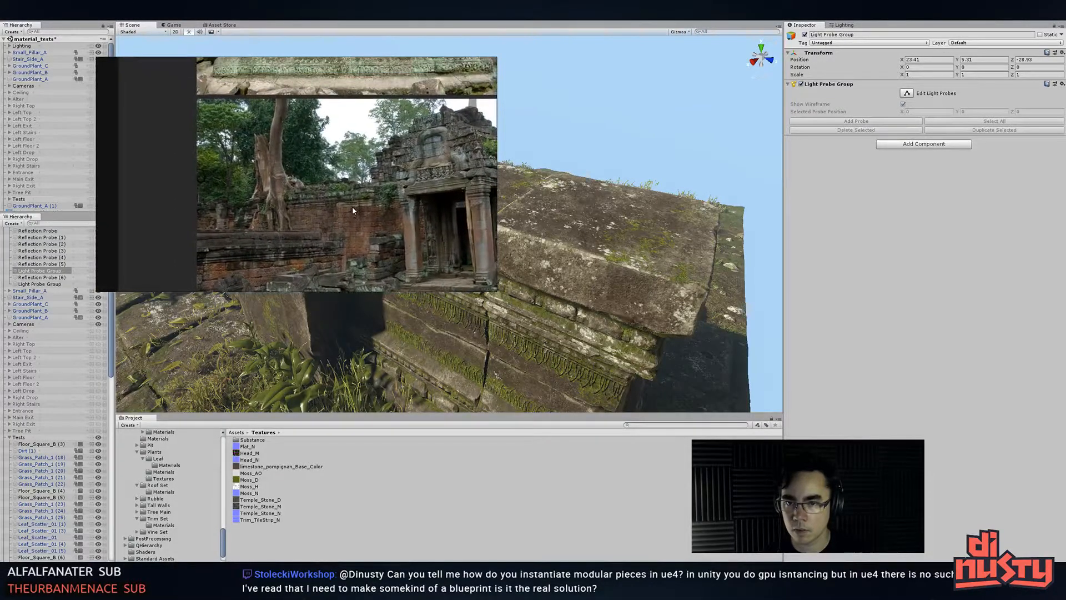
- Examine the plants growing from the stonework above the columned entrance and the moldings of its column
{"action": "middle_click_drag", "start_coordinate": [486, 177], "coordinate": [355, 180]}
{"action": "scroll", "coordinate": [383, 171], "scroll_direction": "up", "scroll_amount": 5}
{"action": "scroll", "coordinate": [385, 171], "scroll_direction": "up", "scroll_amount": 2}
{"action": "scroll", "coordinate": [378, 167], "scroll_direction": "up", "scroll_amount": 2}
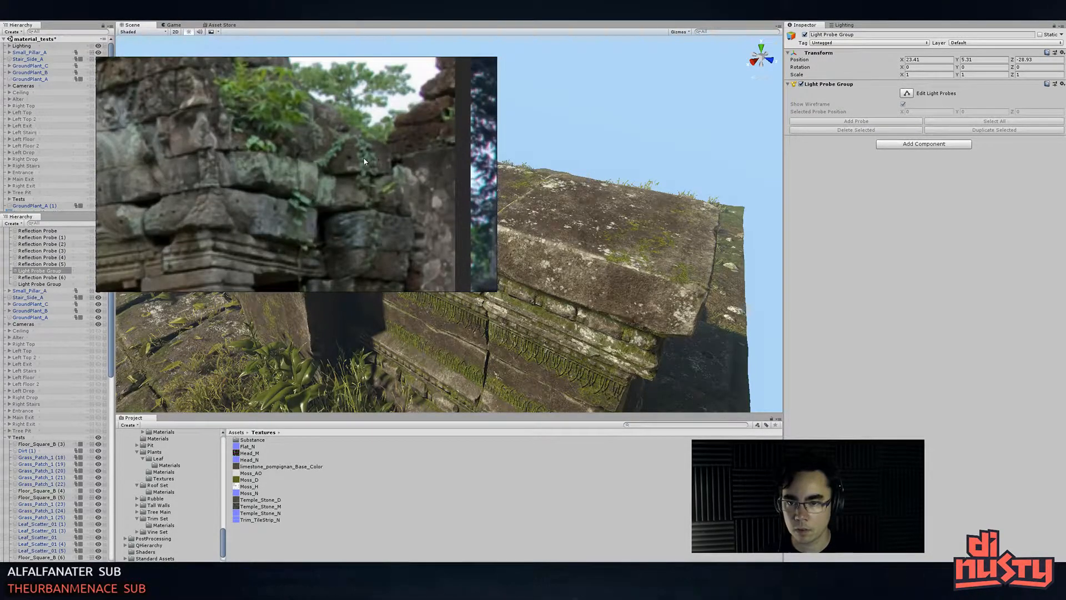
{"action": "scroll", "coordinate": [378, 209], "scroll_direction": "down", "scroll_amount": 5}
{"action": "scroll", "coordinate": [317, 112], "scroll_direction": "up", "scroll_amount": 2}
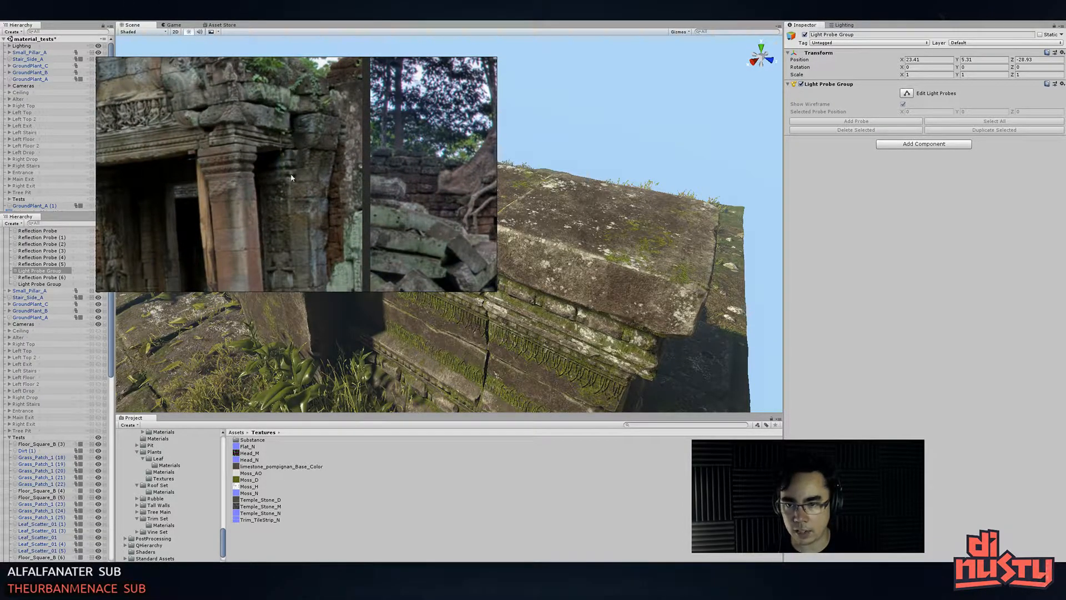
- Select the Stair_Side_A wall in the scene and switch back to the ground plant mesh in Modo
{"action": "left_click", "coordinate": [578, 181]}
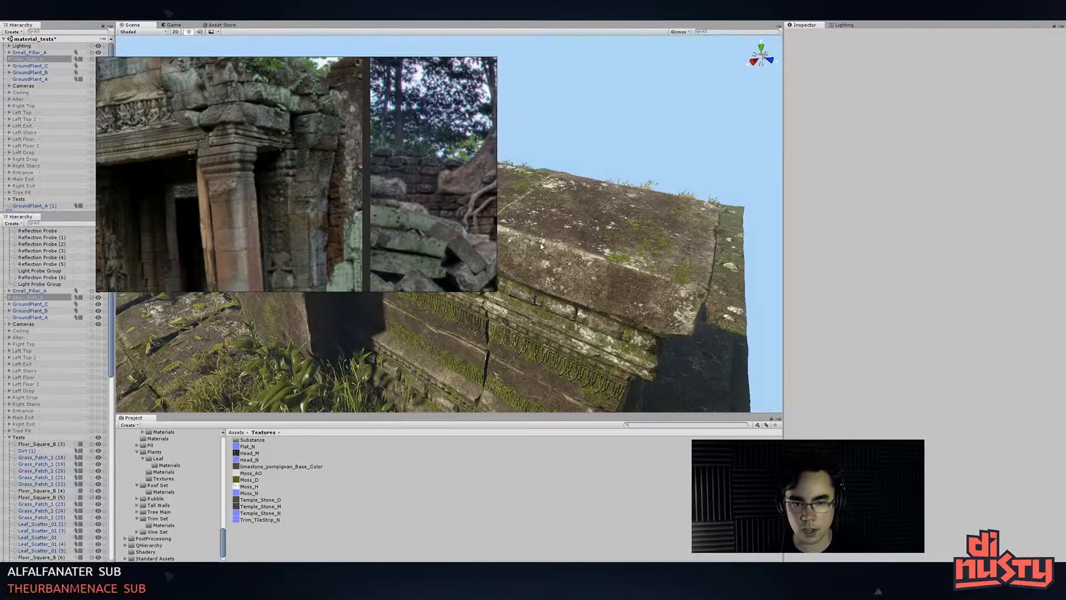
{"action": "key", "text": "alt+Tab"}
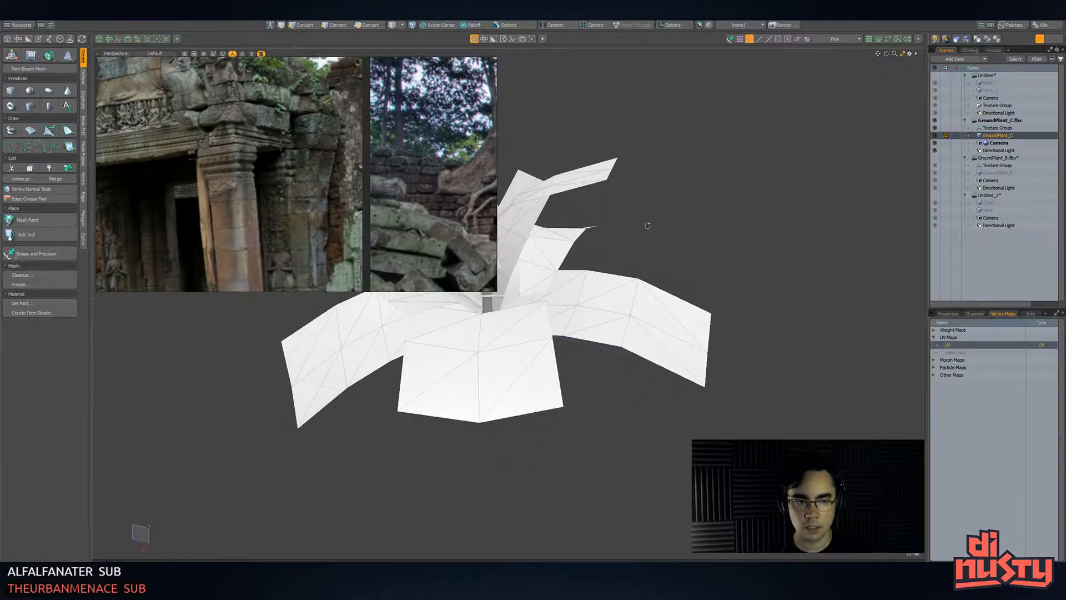
- Examine the leaves of the ground plant mesh by selecting some of their polygons and clearing the selection
{"action": "left_click_drag", "start_coordinate": [641, 228], "coordinate": [690, 255], "text": "alt+shift"}
{"action": "scroll", "coordinate": [691, 255], "scroll_direction": "down", "scroll_amount": 4}
{"action": "left_click_drag", "start_coordinate": [677, 295], "coordinate": [674, 259], "text": "alt"}
{"action": "key", "text": "3"}
{"action": "double_click", "coordinate": [583, 257]}
{"action": "double_click", "coordinate": [669, 240], "text": "shift"}
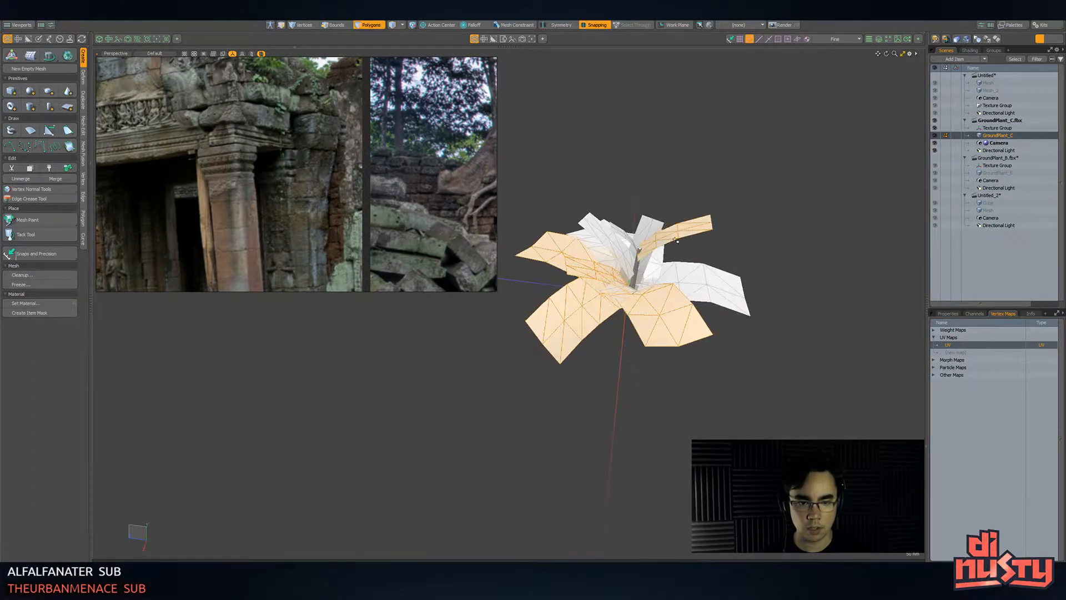
{"action": "left_click", "coordinate": [767, 210]}
{"action": "left_click_drag", "start_coordinate": [766, 209], "coordinate": [685, 286], "text": "alt"}
- Switch to the Untitled_2 scene, shrink the reference window and frame the plants growing from the stone moldings in it
{"action": "left_click", "coordinate": [989, 196]}
{"action": "left_click_drag", "start_coordinate": [719, 203], "coordinate": [617, 192], "text": "alt"}
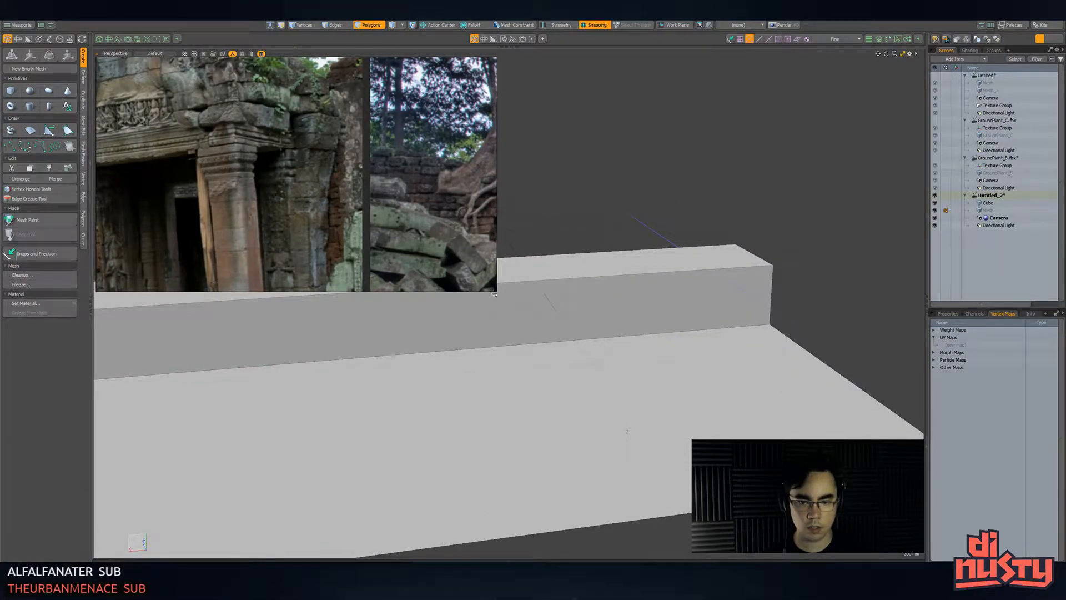
{"action": "left_click_drag", "start_coordinate": [495, 290], "coordinate": [321, 195]}
{"action": "middle_click_drag", "start_coordinate": [269, 119], "coordinate": [209, 107]}
{"action": "scroll", "coordinate": [222, 141], "scroll_direction": "up", "scroll_amount": 4}
- Close the Untitled_2 scene without saving its changes and make the GroundPlant_C scene active
{"action": "left_click_drag", "start_coordinate": [500, 182], "coordinate": [562, 227], "text": "alt"}
{"action": "left_click", "coordinate": [1054, 196]}
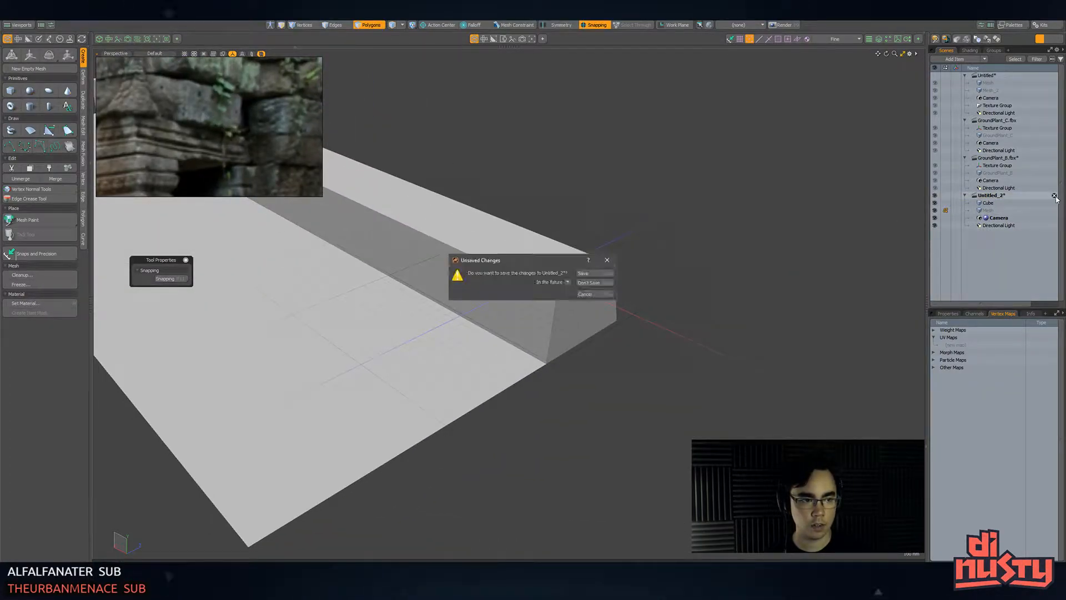
{"action": "left_click", "coordinate": [600, 283]}
{"action": "scroll", "coordinate": [722, 219], "scroll_direction": "up", "scroll_amount": 5}
{"action": "left_click_drag", "start_coordinate": [709, 225], "coordinate": [675, 278], "text": "alt"}
{"action": "left_click", "coordinate": [1001, 121]}
{"action": "left_click_drag", "start_coordinate": [772, 195], "coordinate": [700, 230], "text": "alt"}
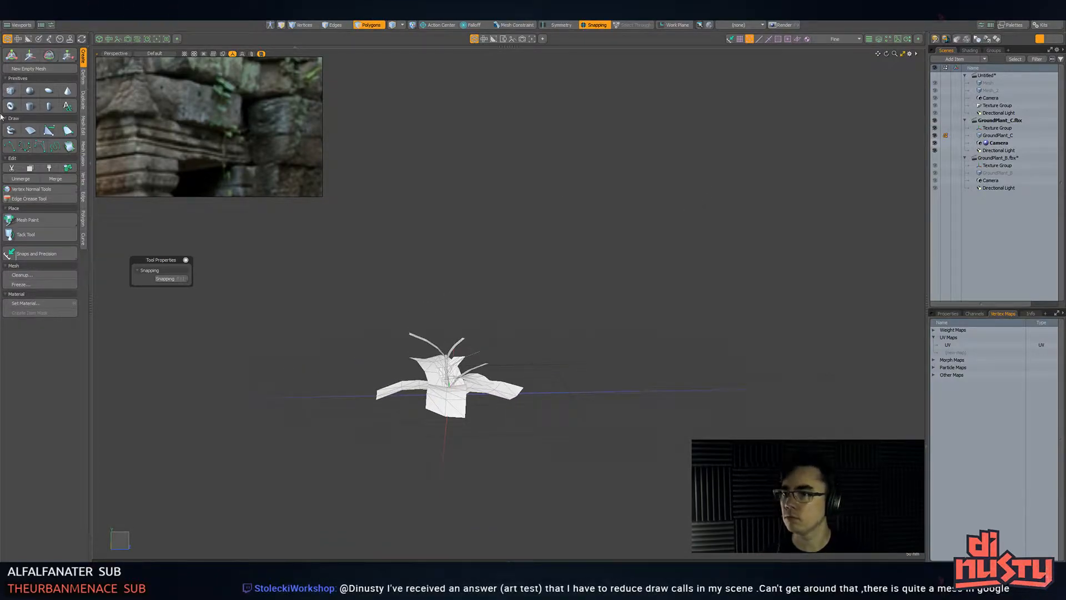
- Start a bent three-point vine stem above the ground plant with the Tube tool and turn off snapping
{"action": "left_click", "coordinate": [9, 132]}
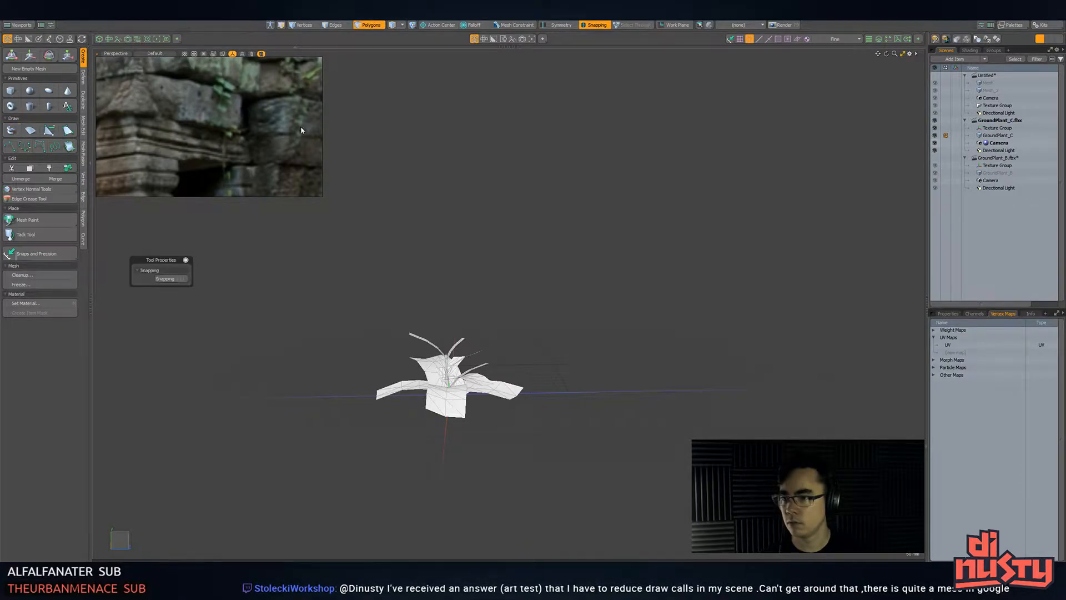
{"action": "left_click", "coordinate": [463, 101]}
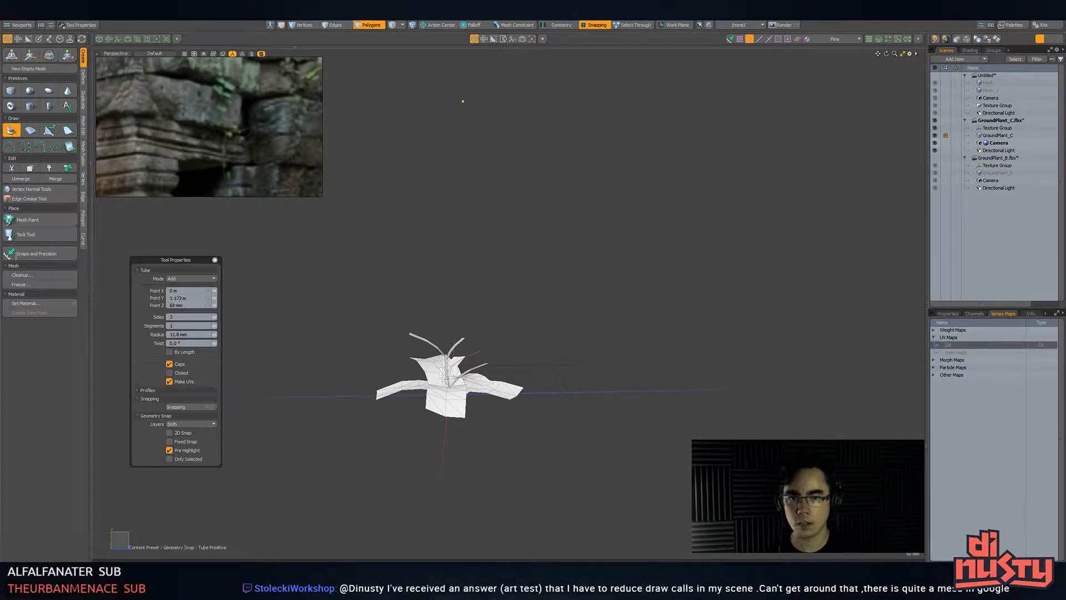
{"action": "left_click_drag", "start_coordinate": [552, 163], "coordinate": [545, 199]}
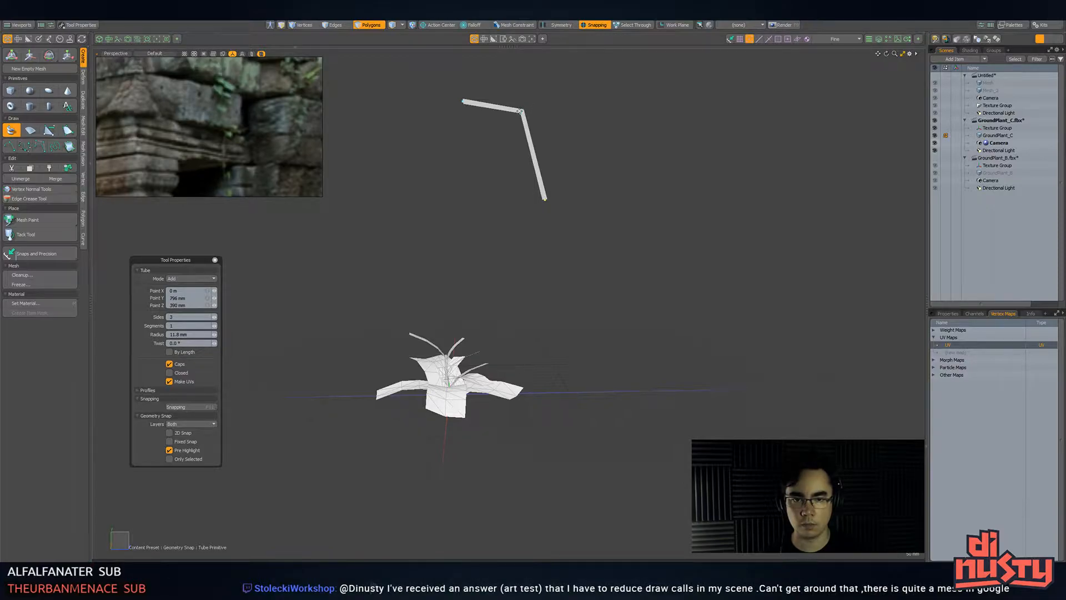
{"action": "key", "text": "x"}
{"action": "left_click_drag", "start_coordinate": [523, 115], "coordinate": [590, 124]}
- In the left view, tighten the tube's upper bend and extend it down past the ground plant as a hanging vine
{"action": "scroll", "coordinate": [511, 143], "scroll_direction": "up", "scroll_amount": 1}
{"action": "key", "text": "KP_1"}
{"action": "key", "text": "KP_3"}
{"action": "left_click_drag", "start_coordinate": [518, 123], "coordinate": [536, 155], "text": "alt+shift"}
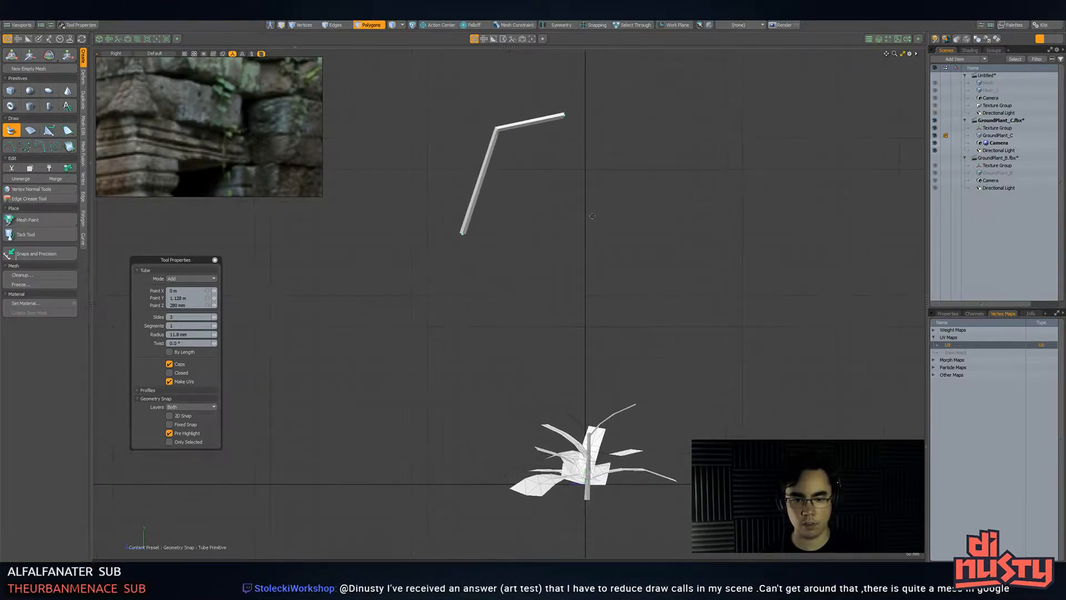
{"action": "scroll", "coordinate": [537, 158], "scroll_direction": "down", "scroll_amount": 1}
{"action": "key", "text": "KP_3"}
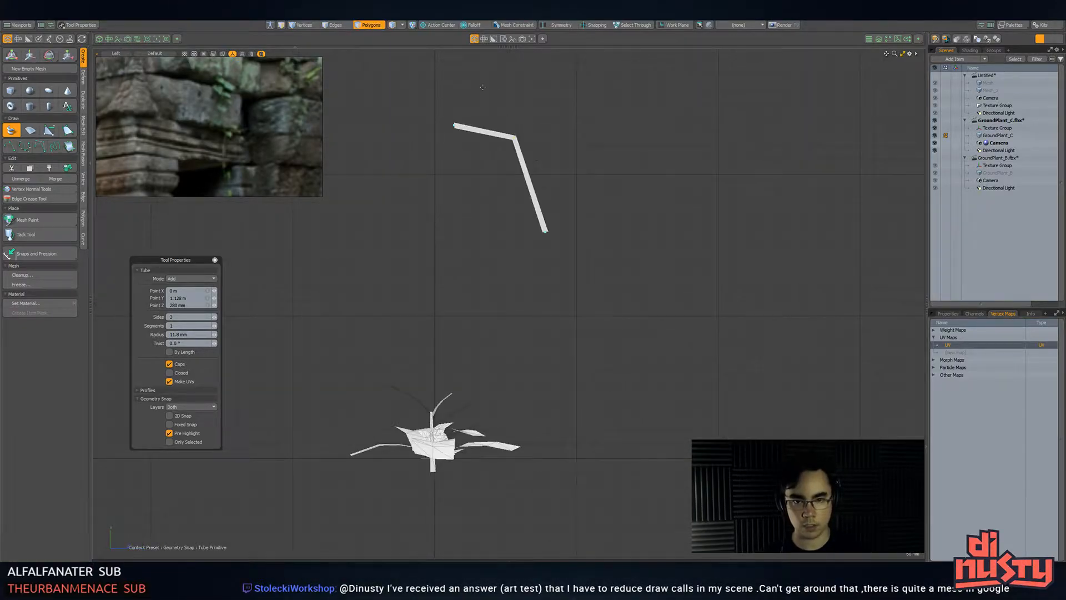
{"action": "left_click_drag", "start_coordinate": [593, 147], "coordinate": [672, 229], "text": "alt+shift"}
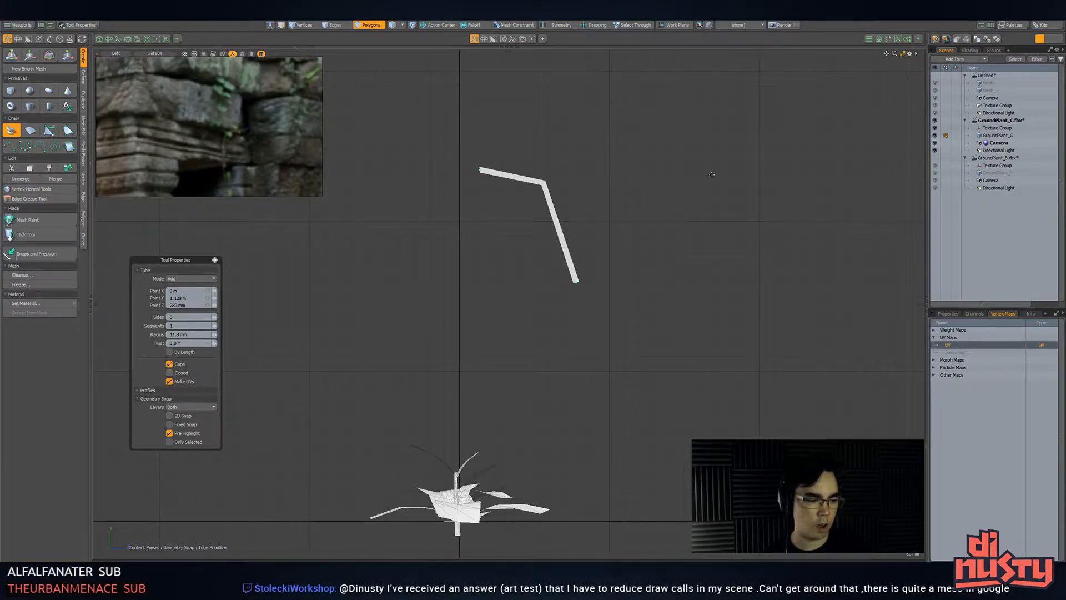
{"action": "left_click_drag", "start_coordinate": [479, 173], "coordinate": [540, 179]}
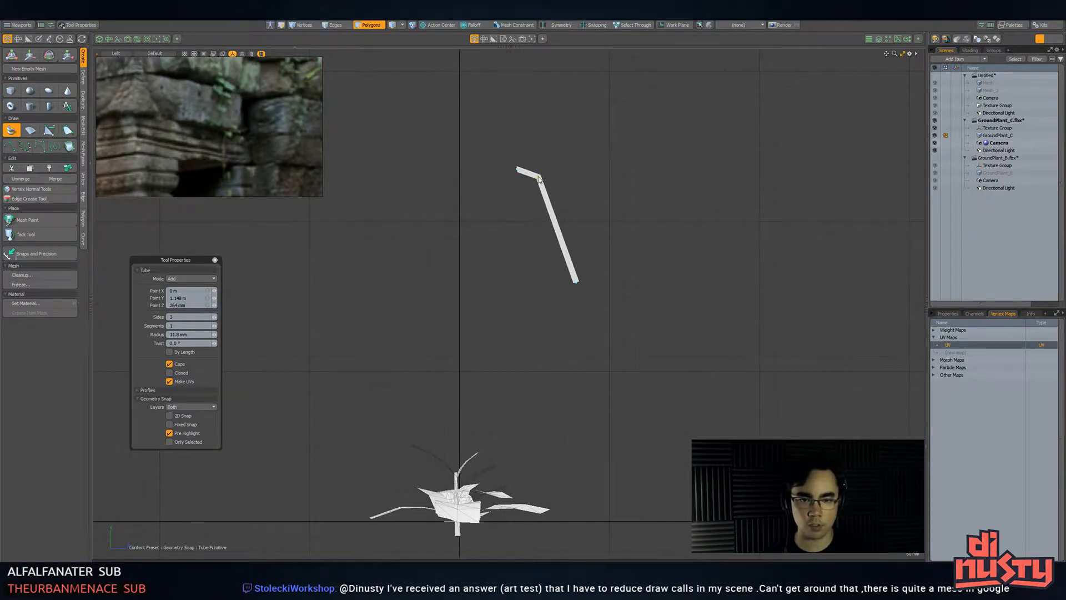
{"action": "left_click_drag", "start_coordinate": [576, 282], "coordinate": [551, 325]}
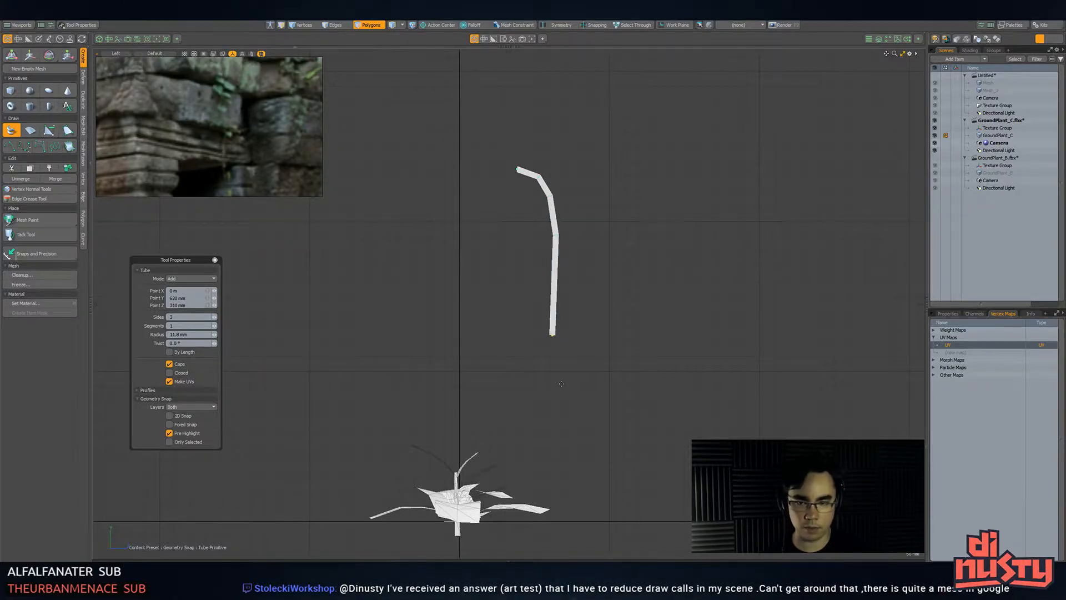
{"action": "left_click_drag", "start_coordinate": [560, 406], "coordinate": [564, 424]}
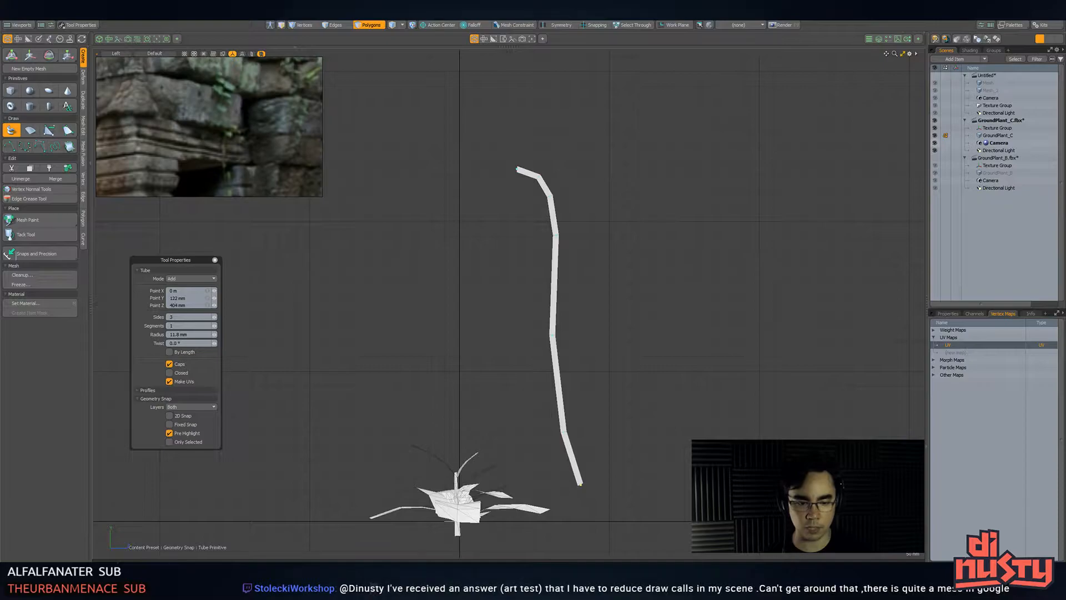
{"action": "left_click_drag", "start_coordinate": [605, 516], "coordinate": [596, 517]}
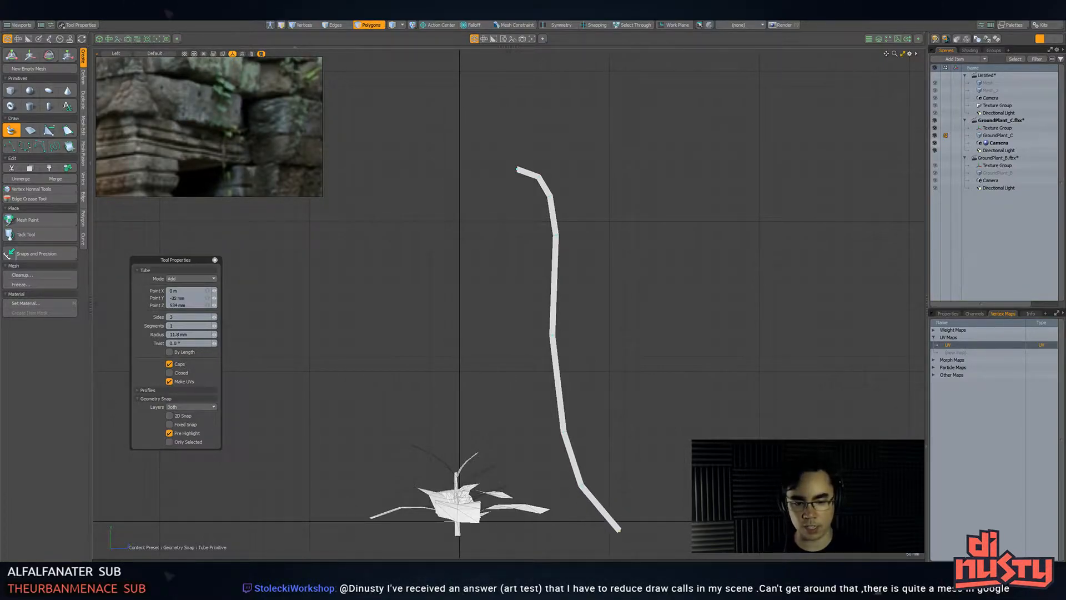
- Adjust the tube's points to round its upper bend and smooth the middle of the hanging stem
{"action": "left_click_drag", "start_coordinate": [683, 482], "coordinate": [683, 470], "text": "alt"}
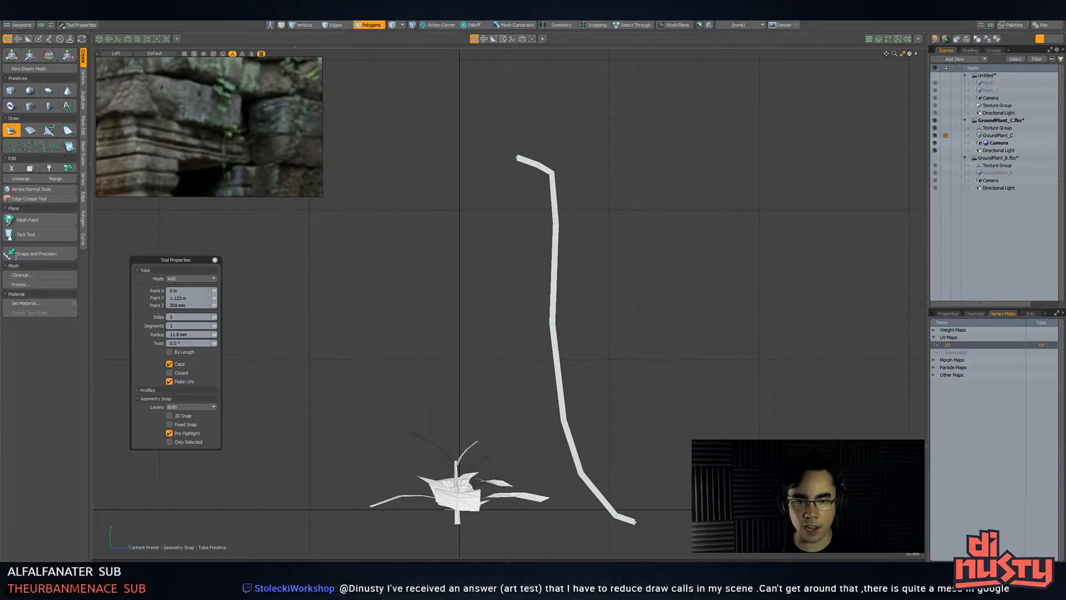
{"action": "left_click_drag", "start_coordinate": [556, 226], "coordinate": [556, 206]}
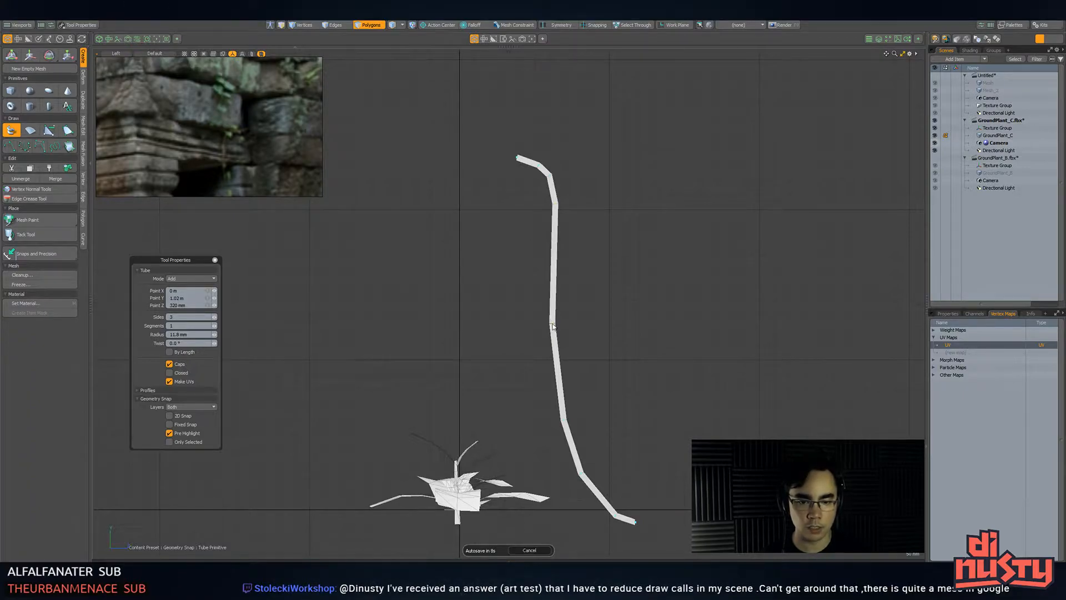
{"action": "left_click_drag", "start_coordinate": [555, 326], "coordinate": [553, 315]}
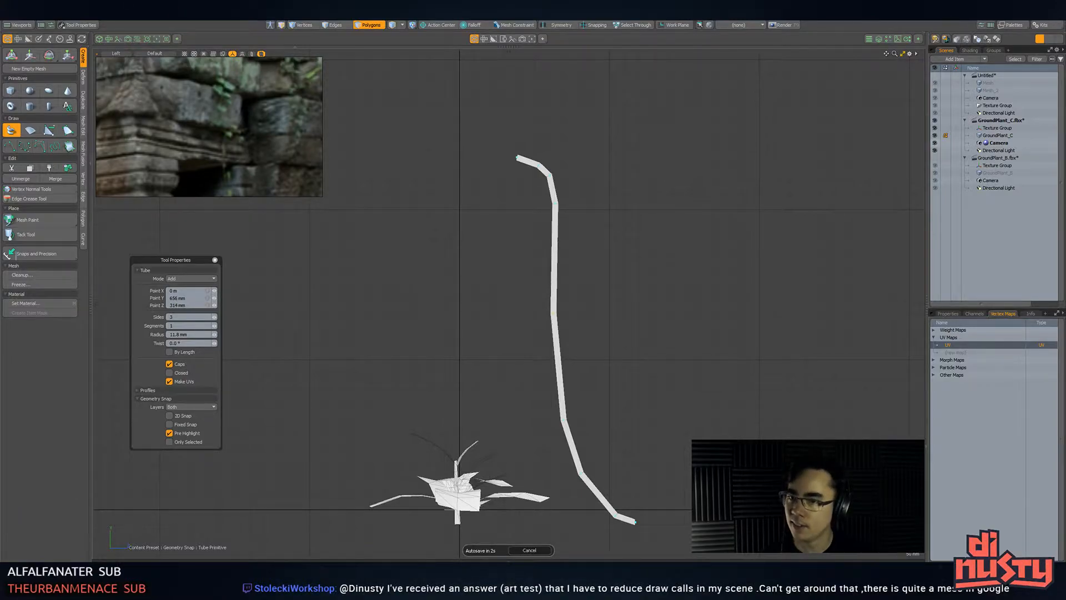
{"action": "left_click_drag", "start_coordinate": [554, 315], "coordinate": [554, 315]}
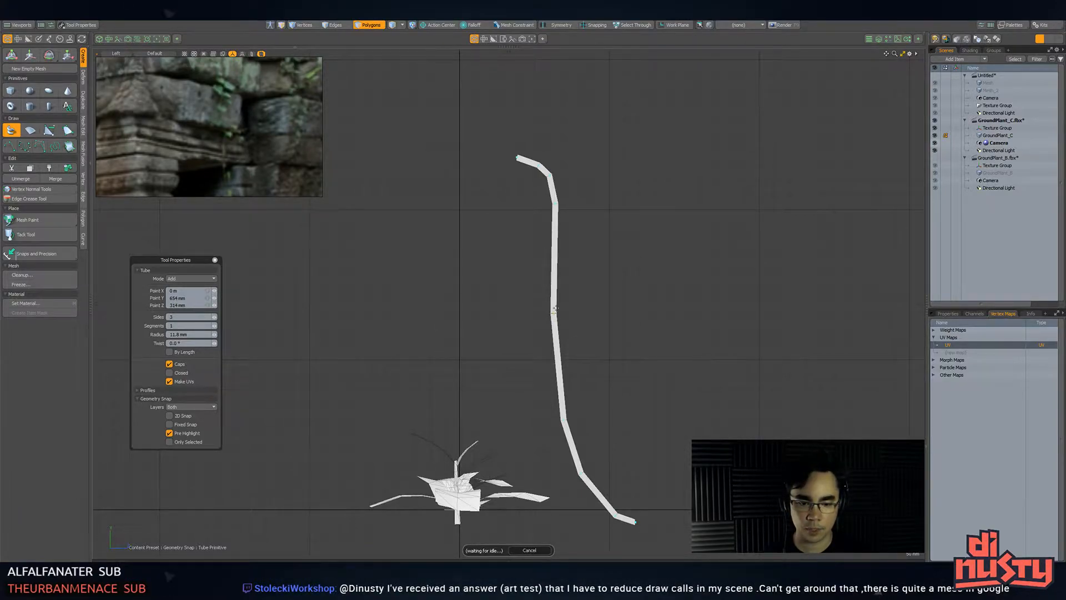
- Set the vine tube to 4 sides and a radius of 6 mm
{"action": "left_click_drag", "start_coordinate": [621, 280], "coordinate": [538, 274], "text": "alt+shift"}
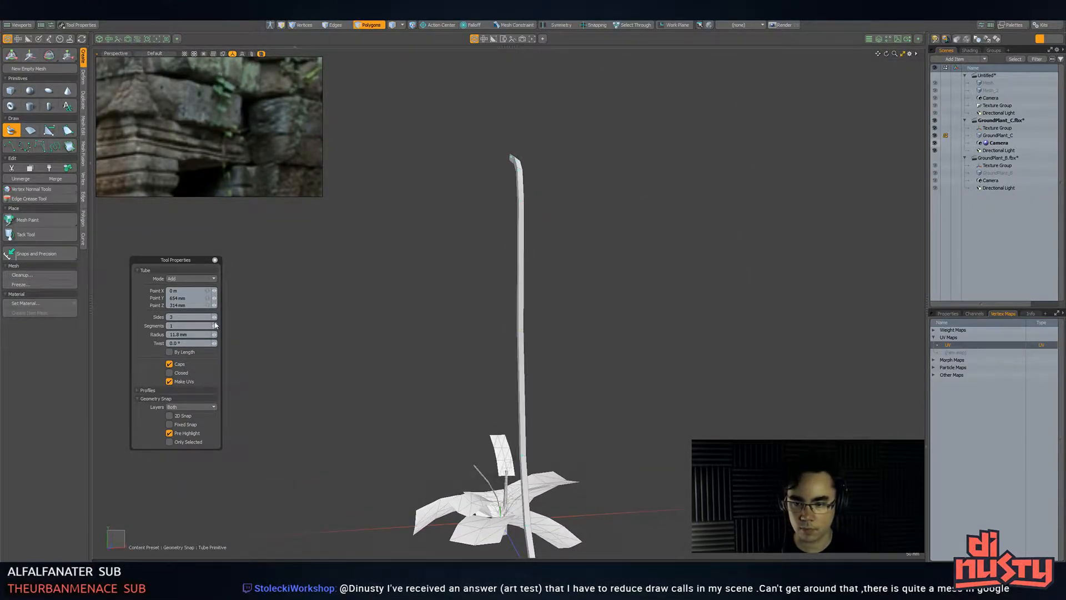
{"action": "left_click_drag", "start_coordinate": [383, 290], "coordinate": [314, 328], "text": "alt"}
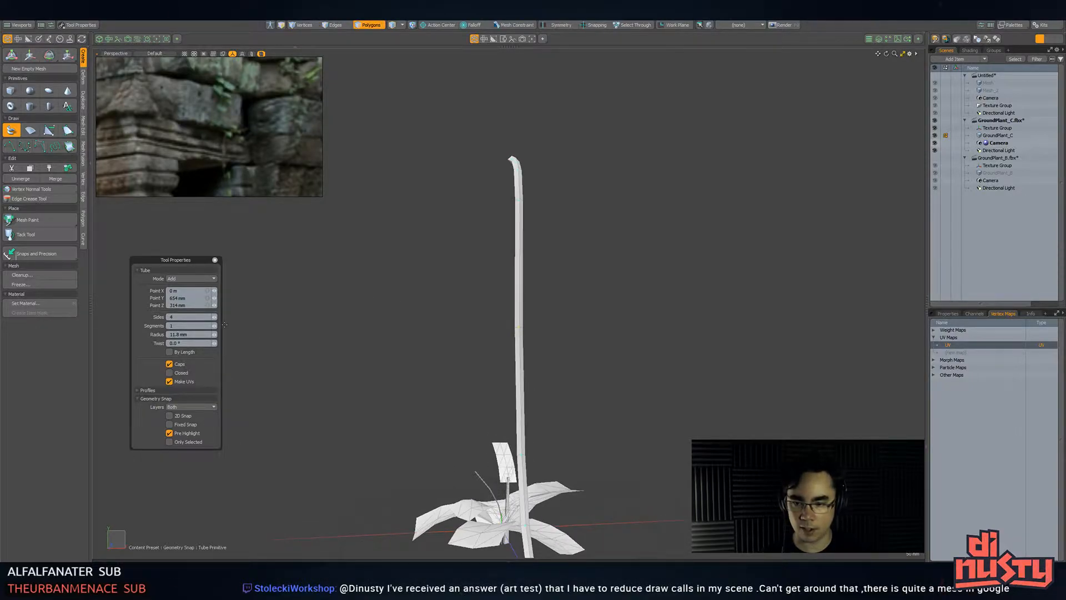
{"action": "left_click_drag", "start_coordinate": [217, 337], "coordinate": [216, 337]}
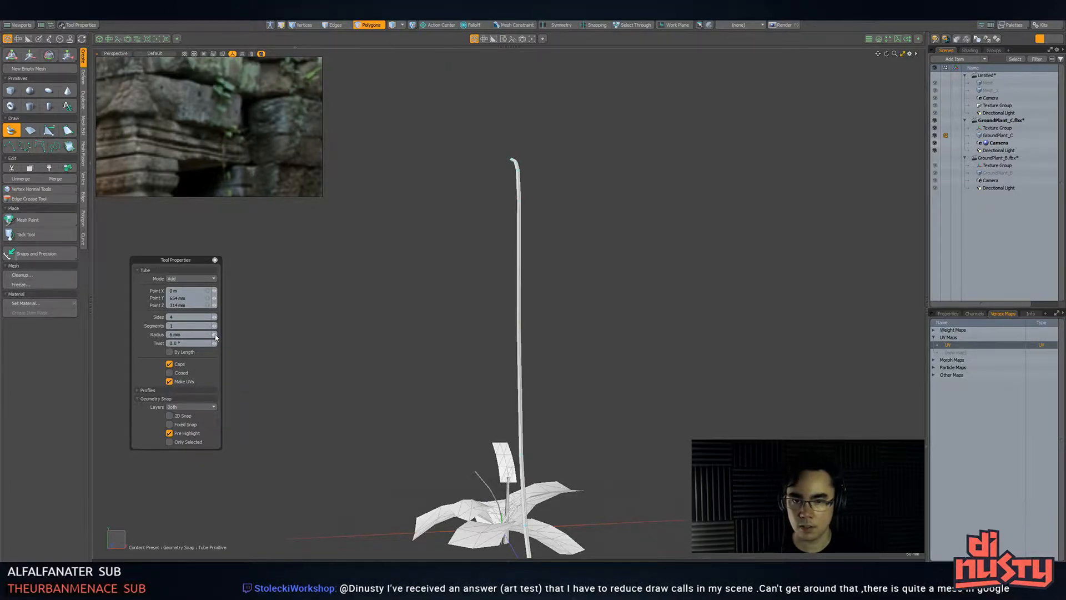
{"action": "mouse_move", "coordinate": [514, 250]}
{"action": "left_mouse_down", "text": "alt"}
{"action": "mouse_move", "coordinate": [474, 283]}
{"action": "mouse_move", "coordinate": [518, 294]}
{"action": "mouse_move", "coordinate": [461, 264]}
{"action": "mouse_move", "coordinate": [495, 270]}
{"action": "mouse_move", "coordinate": [498, 242]}
{"action": "left_mouse_up", "text": "alt"}
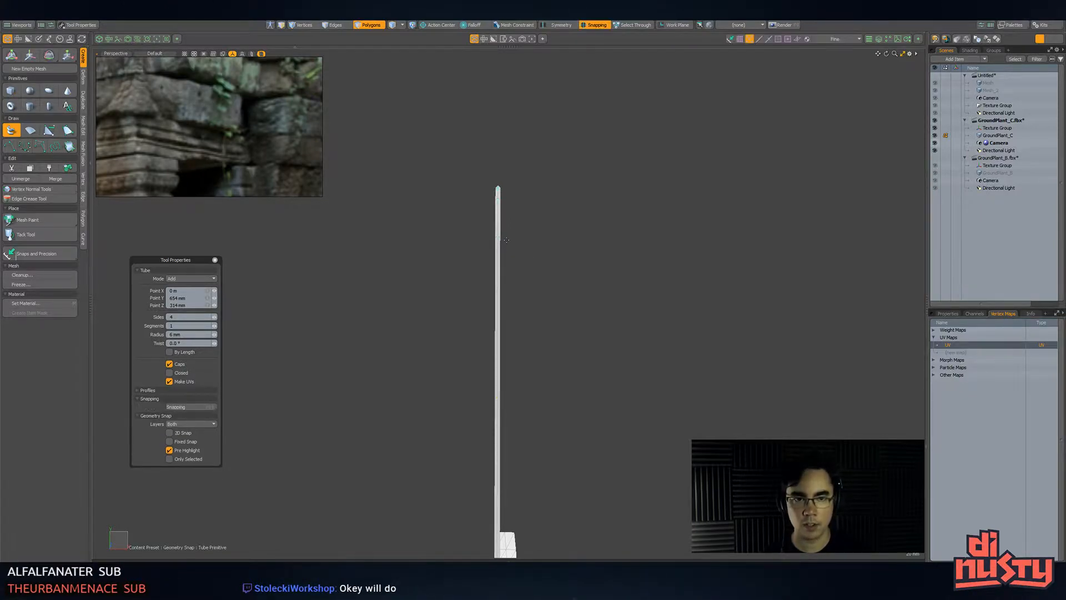
{"action": "left_click", "coordinate": [499, 240]}
{"action": "left_click", "coordinate": [509, 321]}
{"action": "key", "text": "ctrl+z"}
{"action": "key", "text": "ctrl+z"}
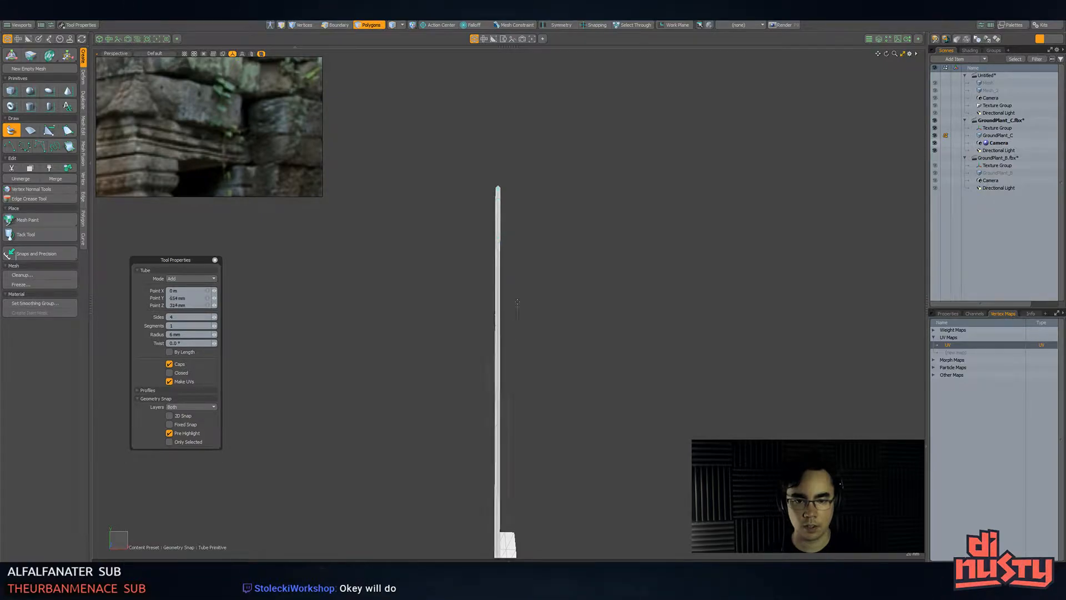
- Finish the main stem and draw a second, shorter curved tube beside it as a hanging side branch
{"action": "key", "text": "q"}
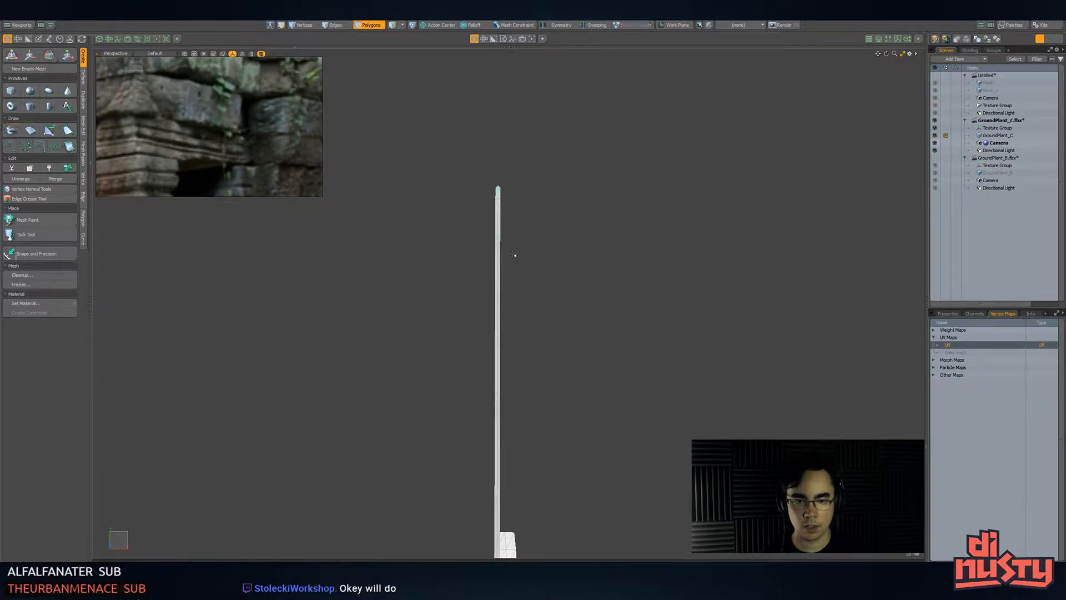
{"action": "left_click", "coordinate": [12, 131]}
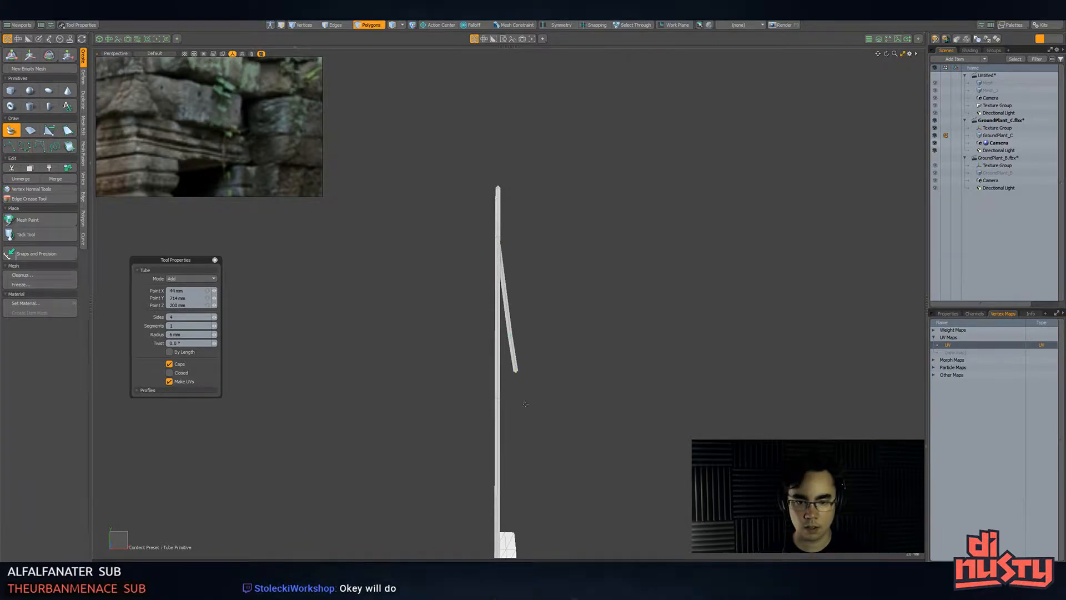
{"action": "left_click_drag", "start_coordinate": [524, 415], "coordinate": [584, 434], "text": "alt"}
{"action": "left_click_drag", "start_coordinate": [502, 411], "coordinate": [474, 373]}
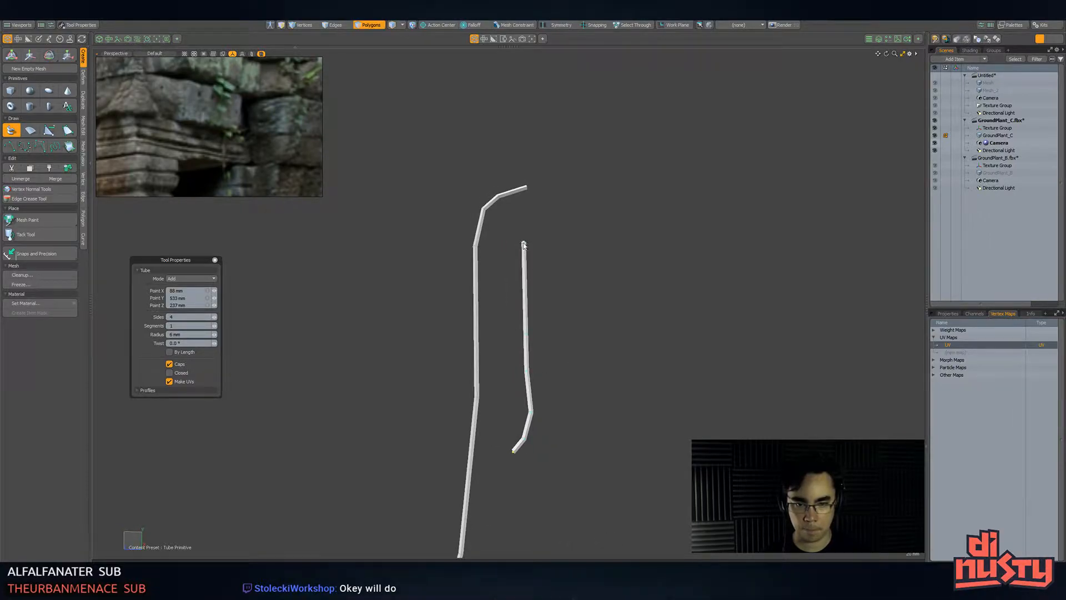
{"action": "key", "text": "space"}
- Move the side branch so its upper end meets the main vine stem
{"action": "double_click", "coordinate": [525, 283]}
{"action": "key", "text": "w"}
{"action": "left_click_drag", "start_coordinate": [488, 310], "coordinate": [432, 377]}
{"action": "key", "text": "space"}
{"action": "key", "text": "w"}
{"action": "key", "text": "space"}
{"action": "left_click", "coordinate": [534, 383]}
{"action": "left_click_drag", "start_coordinate": [533, 383], "coordinate": [593, 396], "text": "alt"}
- Enable the Soft Selection falloff on the vertices at the side branch's lower tip
{"action": "key", "text": "1"}
{"action": "key", "text": "r"}
{"action": "scroll", "coordinate": [590, 423], "scroll_direction": "up", "scroll_amount": 3}
{"action": "key", "text": "space"}
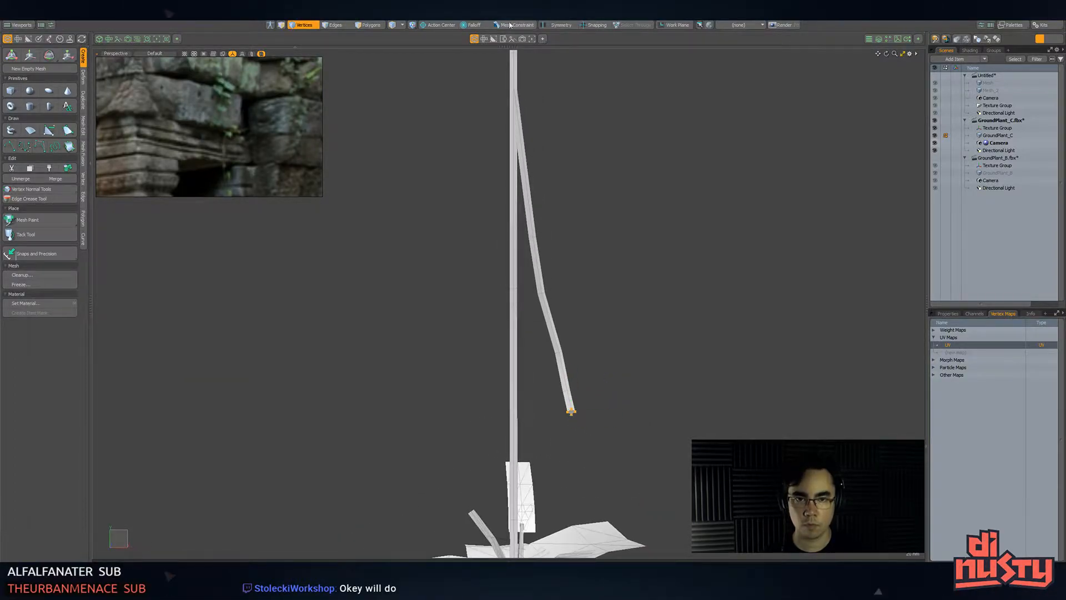
{"action": "left_click", "coordinate": [472, 25]}
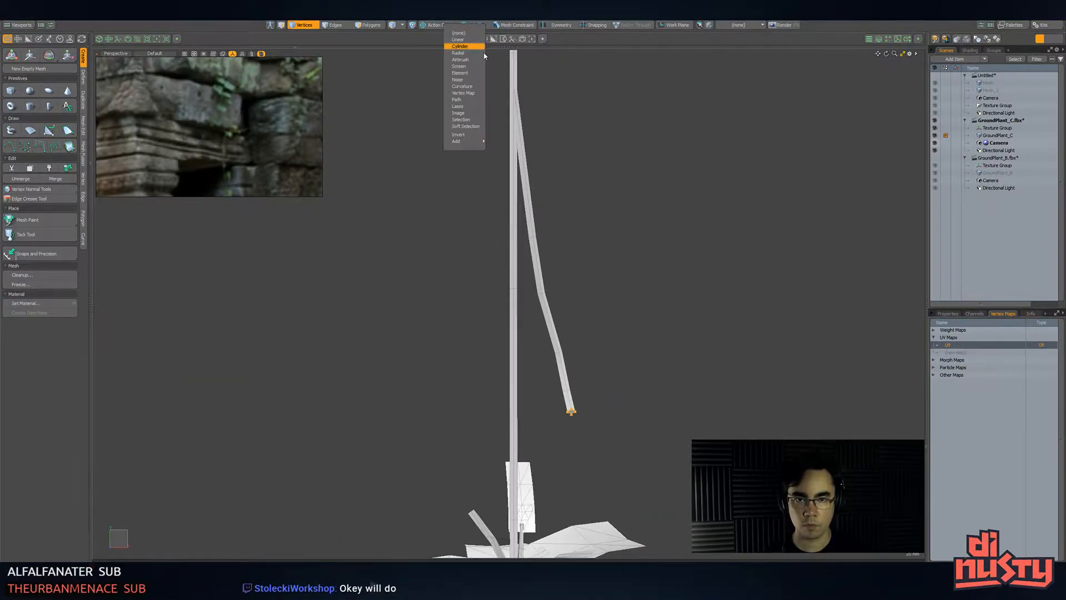
{"action": "left_click", "coordinate": [480, 127]}
{"action": "left_click", "coordinate": [472, 25]}
{"action": "left_click", "coordinate": [480, 125]}
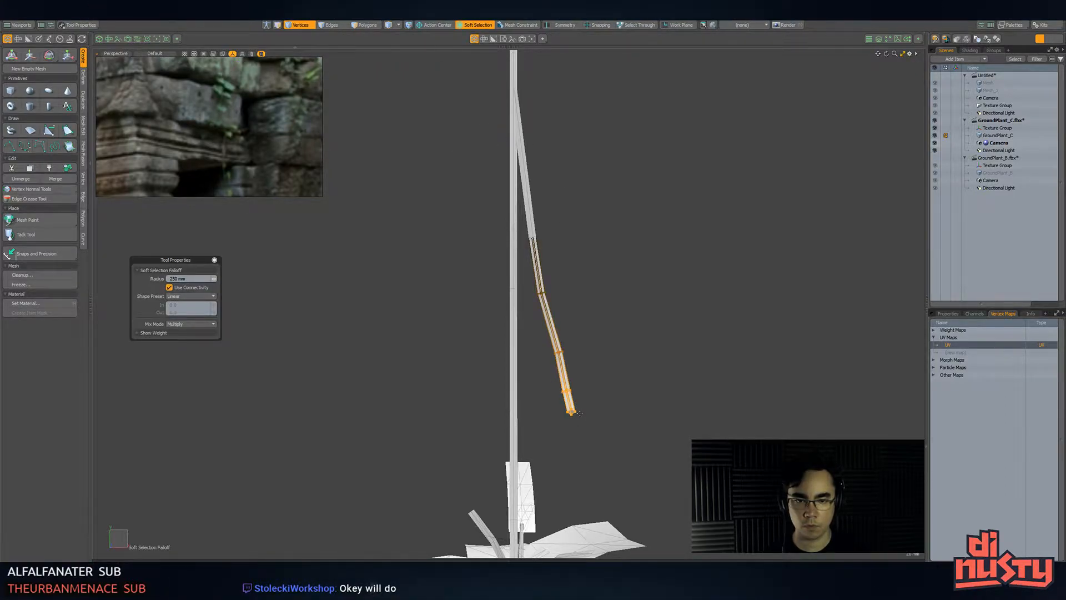
{"action": "key", "text": "r"}
{"action": "left_click_drag", "start_coordinate": [576, 414], "coordinate": [537, 361]}
{"action": "key", "text": "ctrl+z"}
- Select the polygons of the last section at the side branch's lower end
{"action": "key", "text": "shift+a"}
{"action": "scroll", "coordinate": [567, 369], "scroll_direction": "down", "scroll_amount": 4}
{"action": "key", "text": "space"}
{"action": "key", "text": "3"}
{"action": "left_click", "coordinate": [539, 350]}
{"action": "scroll", "coordinate": [607, 332], "scroll_direction": "down", "scroll_amount": 5}
{"action": "mouse_move", "coordinate": [607, 331]}
{"action": "left_mouse_down", "text": "alt"}
{"action": "mouse_move", "coordinate": [550, 321]}
{"action": "mouse_move", "coordinate": [559, 345]}
{"action": "mouse_move", "coordinate": [581, 357]}
{"action": "left_mouse_up", "text": "alt"}
{"action": "scroll", "coordinate": [561, 350], "scroll_direction": "down", "scroll_amount": 3}
{"action": "key", "text": "1"}
{"action": "right_click_drag", "start_coordinate": [576, 349], "coordinate": [626, 359]}
{"action": "right_click_drag", "start_coordinate": [629, 422], "coordinate": [630, 421]}
{"action": "key", "text": "3"}
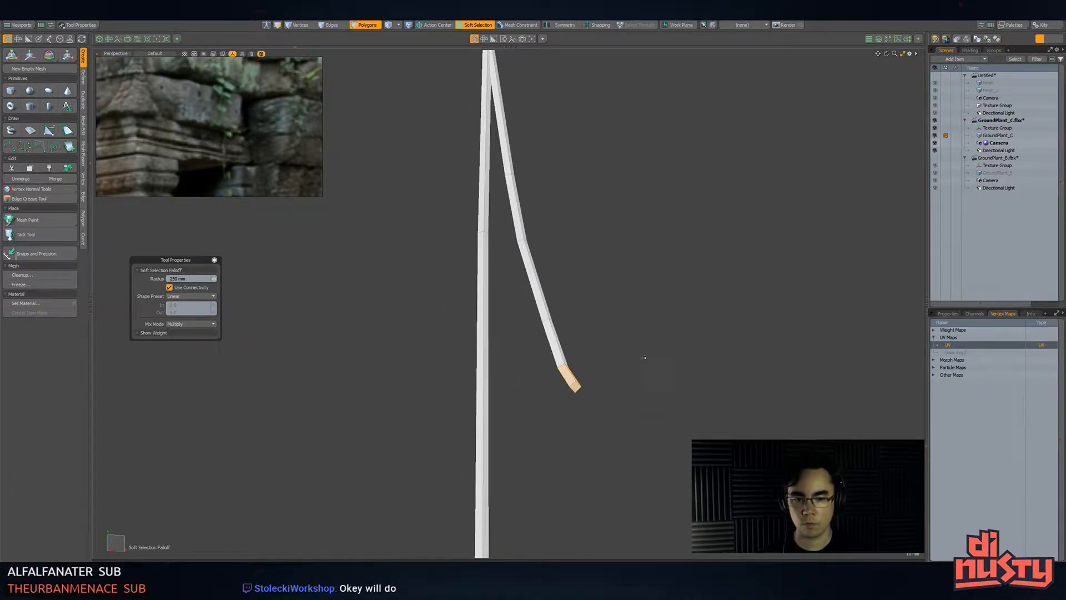
- Thin the side branch toward its tip with an inward Push, using a soft selection radius of 883 mm
{"action": "left_click", "coordinate": [83, 79]}
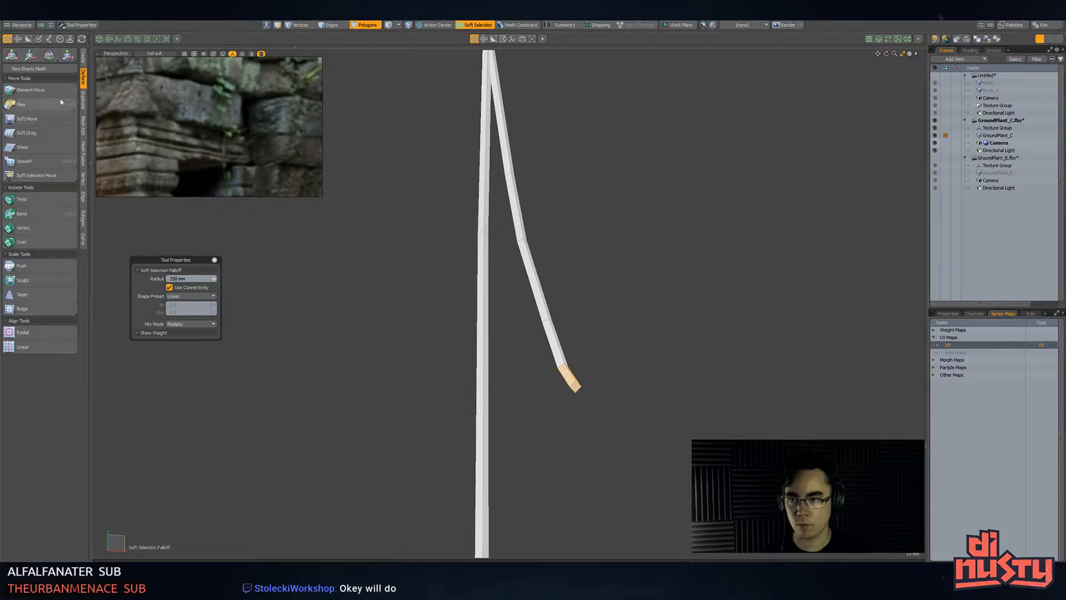
{"action": "left_click", "coordinate": [25, 266]}
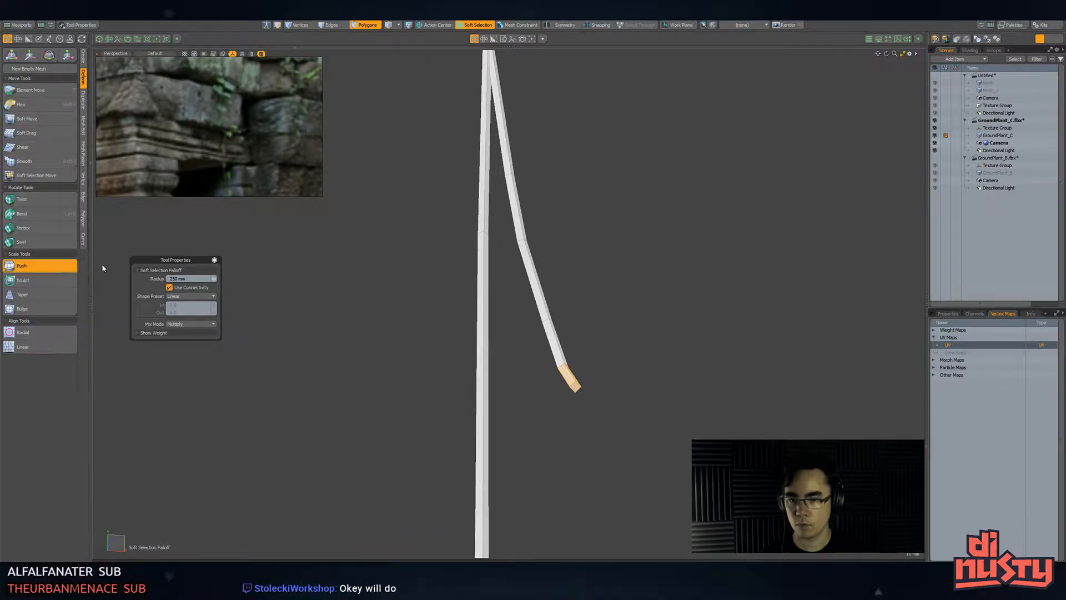
{"action": "left_click_drag", "start_coordinate": [592, 288], "coordinate": [565, 289]}
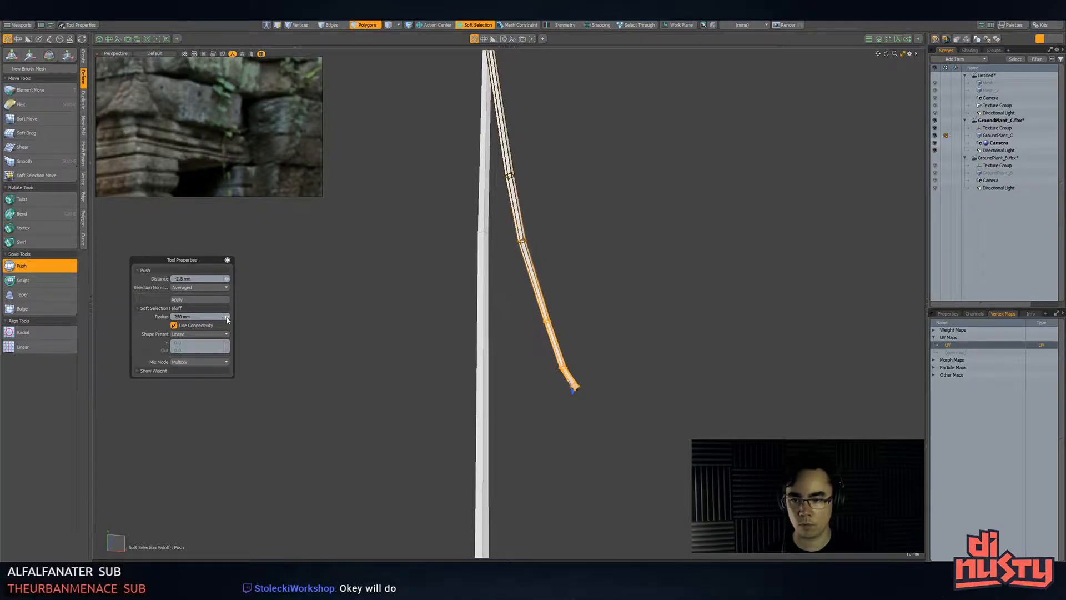
{"action": "left_click_drag", "start_coordinate": [230, 320], "coordinate": [282, 320]}
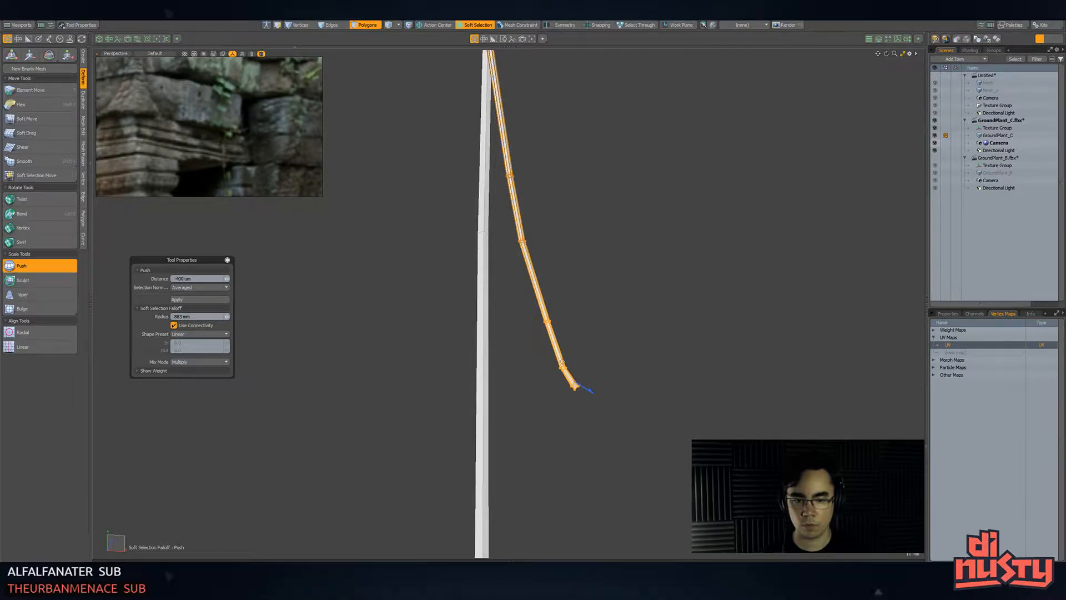
{"action": "key", "text": "q"}
- Finish the side branch's Push and select the end polygon at the main vine's lower tip
{"action": "left_click_drag", "start_coordinate": [581, 413], "coordinate": [547, 332], "text": "alt"}
{"action": "left_click", "coordinate": [690, 512]}
{"action": "left_click_drag", "start_coordinate": [691, 474], "coordinate": [605, 416], "text": "alt+shift"}
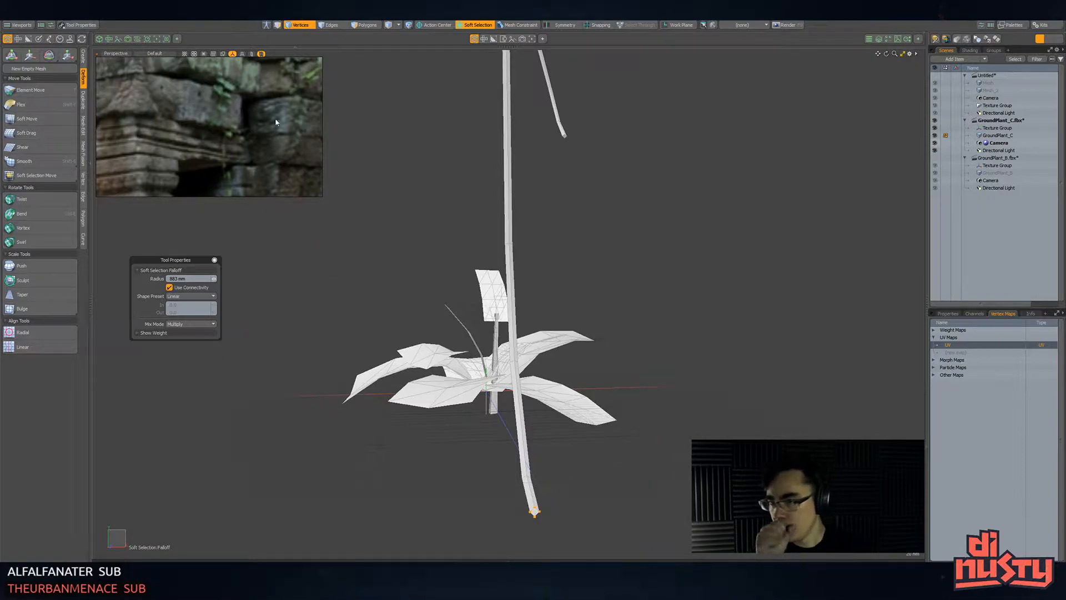
{"action": "mouse_move", "coordinate": [400, 333]}
{"action": "left_mouse_down", "text": "ctrl+alt"}
{"action": "mouse_move", "coordinate": [355, 328]}
{"action": "mouse_move", "coordinate": [395, 323]}
{"action": "left_mouse_up", "text": "ctrl+alt"}
{"action": "right_click_drag", "start_coordinate": [522, 465], "coordinate": [542, 473]}
{"action": "mouse_move", "coordinate": [541, 472]}
{"action": "left_mouse_down", "text": "ctrl+alt"}
{"action": "mouse_move", "coordinate": [567, 472]}
{"action": "mouse_move", "coordinate": [530, 456]}
{"action": "left_mouse_up", "text": "ctrl+alt"}
{"action": "mouse_move", "coordinate": [527, 453]}
{"action": "right_mouse_down"}
{"action": "mouse_move", "coordinate": [578, 535]}
{"action": "mouse_move", "coordinate": [602, 477]}
{"action": "right_mouse_up"}
{"action": "left_click_drag", "start_coordinate": [607, 462], "coordinate": [580, 474], "text": "alt"}
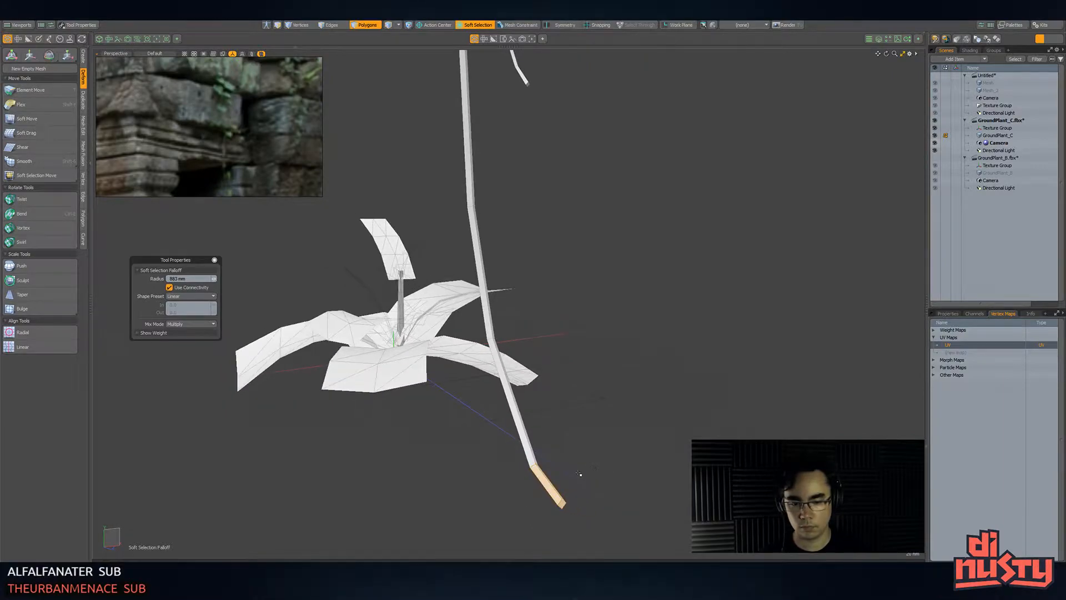
{"action": "key", "text": "1"}
{"action": "key", "text": "3"}
{"action": "left_click_drag", "start_coordinate": [577, 487], "coordinate": [571, 479], "text": "alt"}
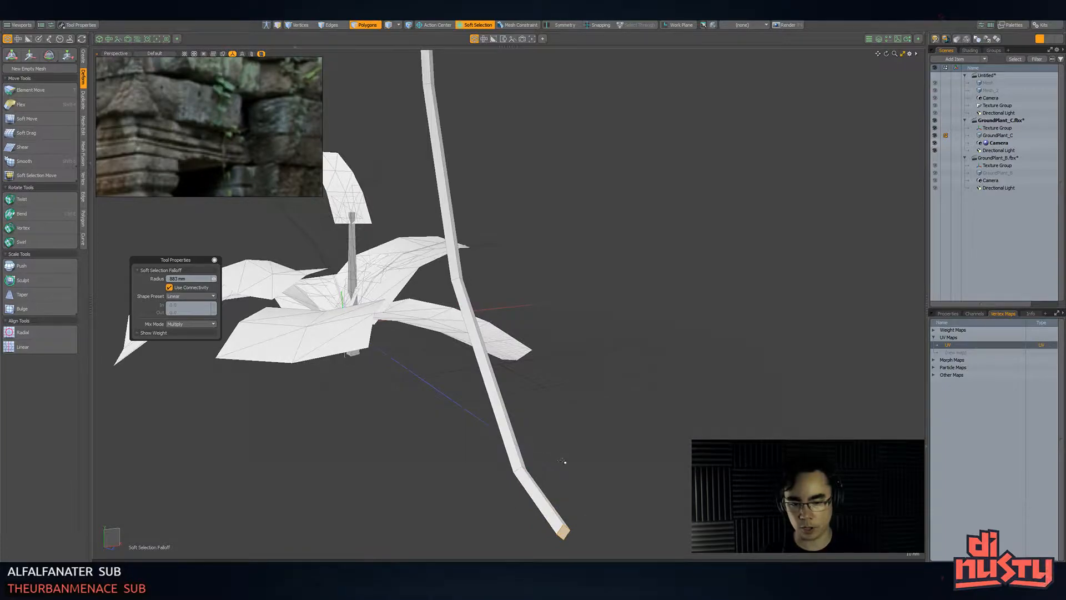
- Thin the main vine toward its lower tip with an inward Push, using the 883 mm soft selection falloff
{"action": "scroll", "coordinate": [620, 380], "scroll_direction": "down", "scroll_amount": 2}
{"action": "left_click_drag", "start_coordinate": [622, 379], "coordinate": [624, 347], "text": "alt+shift"}
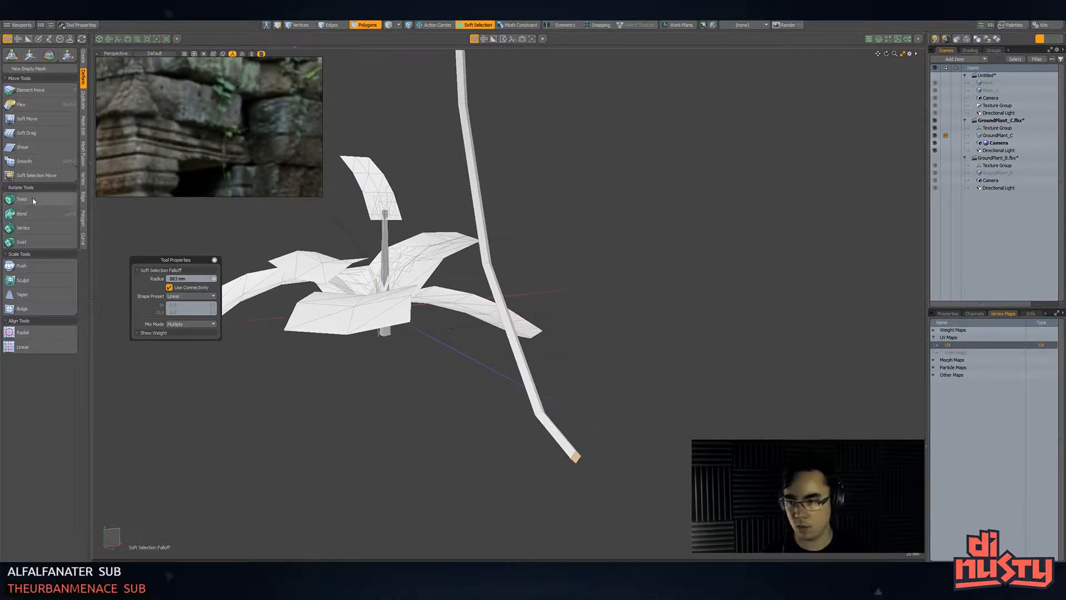
{"action": "left_click", "coordinate": [35, 265]}
{"action": "left_click_drag", "start_coordinate": [606, 473], "coordinate": [562, 325]}
{"action": "key", "text": "space"}
{"action": "left_click", "coordinate": [597, 443]}
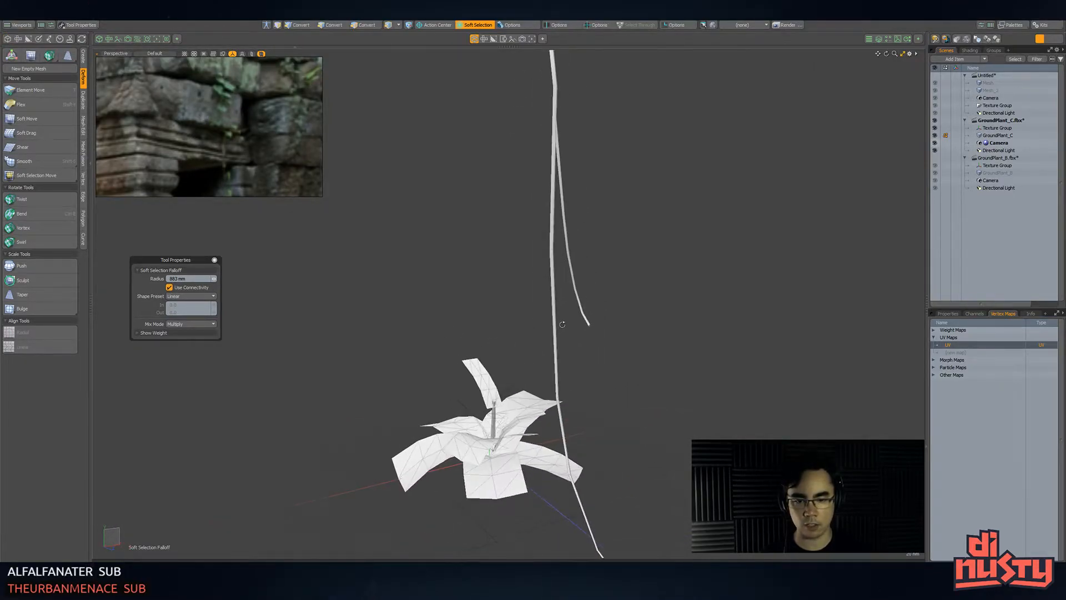
- Select all polygons of one complete leaf on the ground plant
{"action": "left_click", "coordinate": [482, 451]}
{"action": "double_click", "coordinate": [482, 451]}
{"action": "left_click_drag", "start_coordinate": [473, 447], "coordinate": [490, 460], "text": "alt"}
{"action": "double_click", "coordinate": [470, 448], "text": "shift"}
{"action": "double_click", "coordinate": [434, 394], "text": "shift"}
{"action": "double_click", "coordinate": [543, 445], "text": "shift"}
{"action": "mouse_move", "coordinate": [556, 438]}
{"action": "left_mouse_down", "text": "alt+shift"}
{"action": "mouse_move", "coordinate": [567, 459]}
{"action": "mouse_move", "coordinate": [553, 451]}
{"action": "left_mouse_up", "text": "alt+shift"}
{"action": "left_click", "coordinate": [553, 335]}
{"action": "left_click", "coordinate": [538, 429]}
{"action": "double_click", "coordinate": [520, 422]}
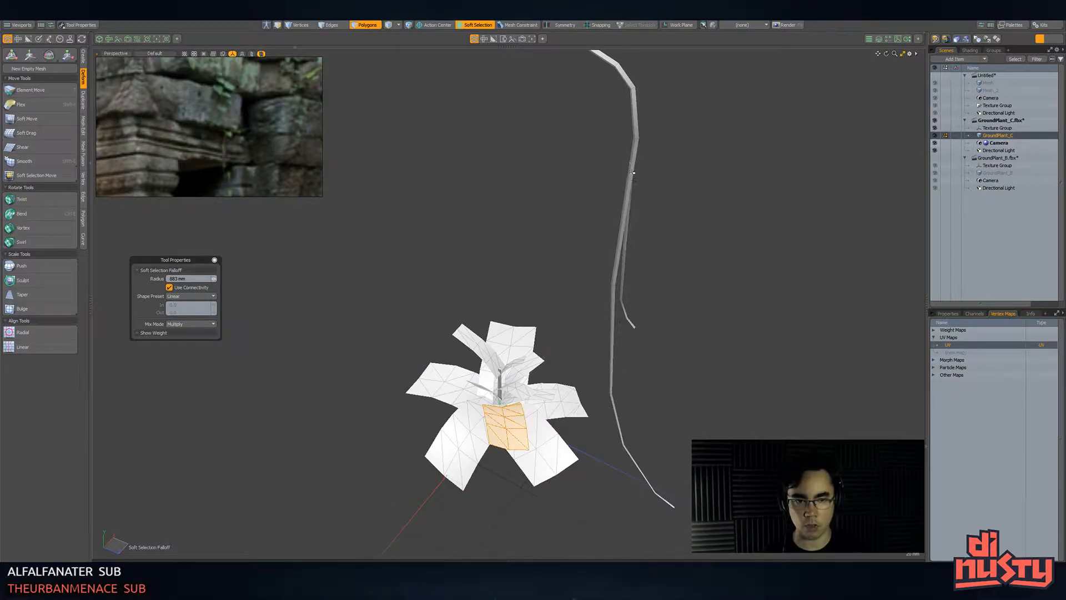
- Move the selected leaf up toward the vine and turn off the Soft Selection falloff
{"action": "key", "text": "w"}
{"action": "left_click_drag", "start_coordinate": [506, 427], "coordinate": [522, 234]}
{"action": "key", "text": "q"}
{"action": "left_click", "coordinate": [477, 25]}
{"action": "left_click", "coordinate": [480, 34]}
{"action": "left_click_drag", "start_coordinate": [669, 167], "coordinate": [660, 175], "text": "alt+shift"}
- Move the leaf against the upper part of the main vine stem with geometry snapping enabled
{"action": "key", "text": "w"}
{"action": "key", "text": "x"}
{"action": "left_click_drag", "start_coordinate": [765, 292], "coordinate": [355, 234]}
{"action": "scroll", "coordinate": [567, 238], "scroll_direction": "up", "scroll_amount": 5}
{"action": "scroll", "coordinate": [562, 273], "scroll_direction": "down", "scroll_amount": 5}
{"action": "left_click_drag", "start_coordinate": [585, 350], "coordinate": [558, 289]}
- Rotate the leaf about its attachment point so that it points outward from the vine stem
{"action": "left_click_drag", "start_coordinate": [561, 292], "coordinate": [614, 307], "text": "alt"}
{"action": "key", "text": "e"}
{"action": "left_click", "coordinate": [564, 287]}
{"action": "left_click_drag", "start_coordinate": [571, 253], "coordinate": [495, 270]}
{"action": "key", "text": "r"}
{"action": "mouse_move", "coordinate": [561, 286]}
{"action": "left_mouse_down", "text": "alt"}
{"action": "mouse_move", "coordinate": [615, 282]}
{"action": "mouse_move", "coordinate": [551, 276]}
{"action": "left_mouse_up", "text": "alt"}
{"action": "key", "text": "ctrl+b"}
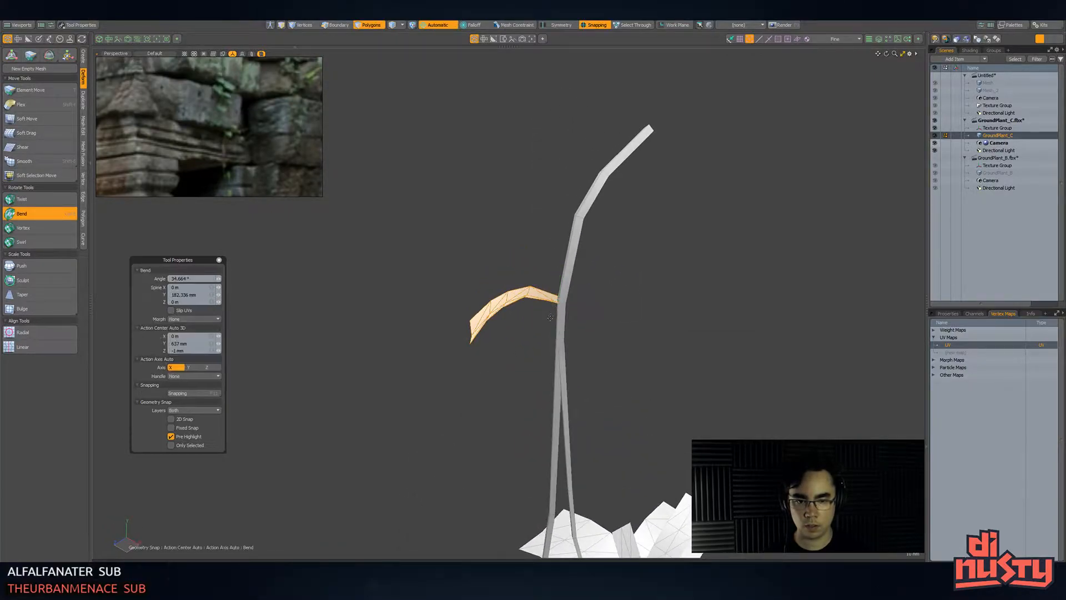
{"action": "left_click", "coordinate": [559, 300]}
{"action": "left_click_drag", "start_coordinate": [550, 293], "coordinate": [554, 298], "text": "alt"}
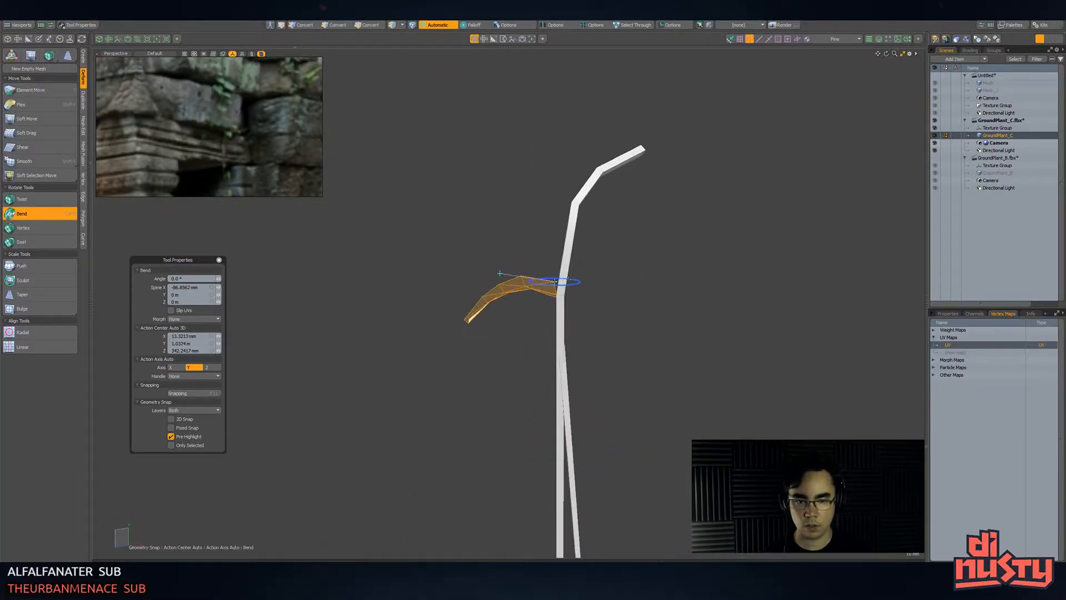
{"action": "key", "text": "space"}
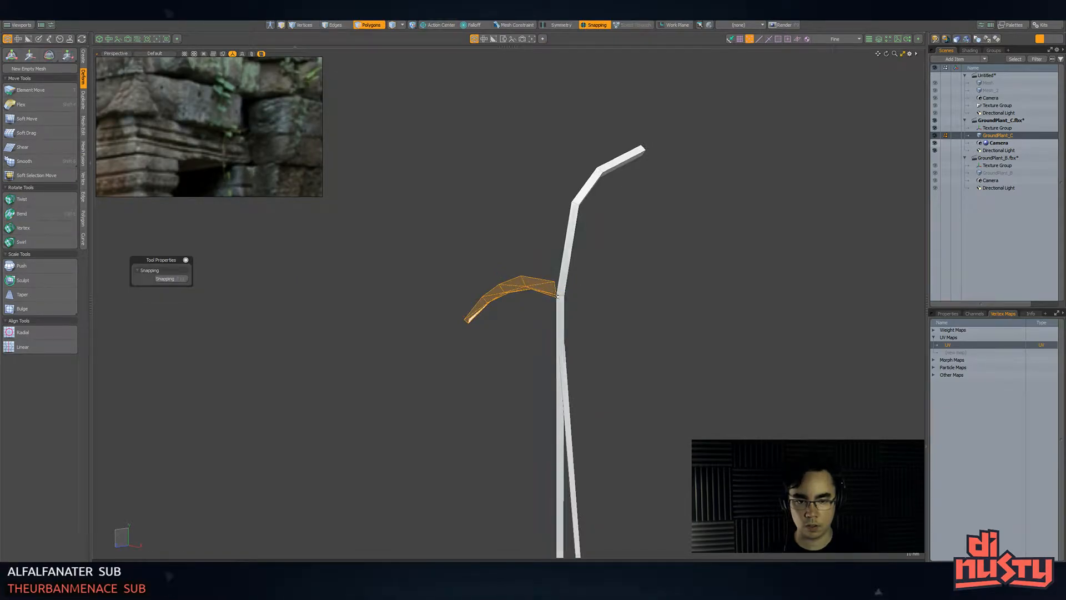
- Try to bend the leaf from its base at the stem, adjusting the bend spine and setting an angle of about 52.4°
{"action": "key", "text": "ctrl+b"}
{"action": "left_click", "coordinate": [557, 295]}
{"action": "left_click_drag", "start_coordinate": [574, 290], "coordinate": [637, 391]}
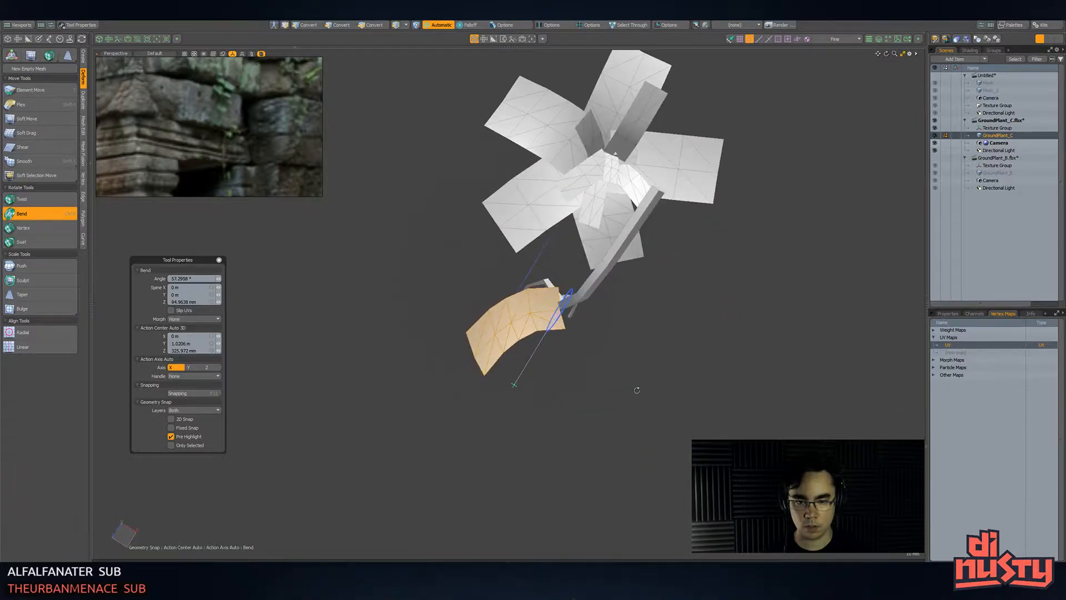
{"action": "left_click_drag", "start_coordinate": [514, 384], "coordinate": [518, 318]}
{"action": "key", "text": "ctrl+z"}
{"action": "key", "text": "F11"}
{"action": "left_click_drag", "start_coordinate": [493, 363], "coordinate": [527, 351]}
{"action": "left_click_drag", "start_coordinate": [528, 351], "coordinate": [568, 300], "text": "alt"}
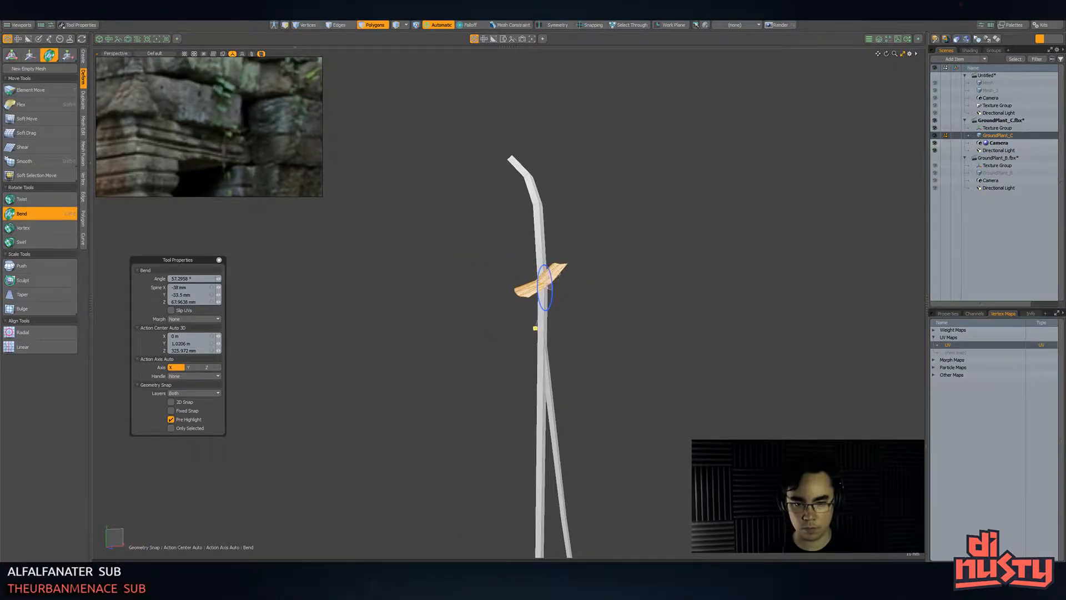
{"action": "left_click_drag", "start_coordinate": [550, 273], "coordinate": [552, 285]}
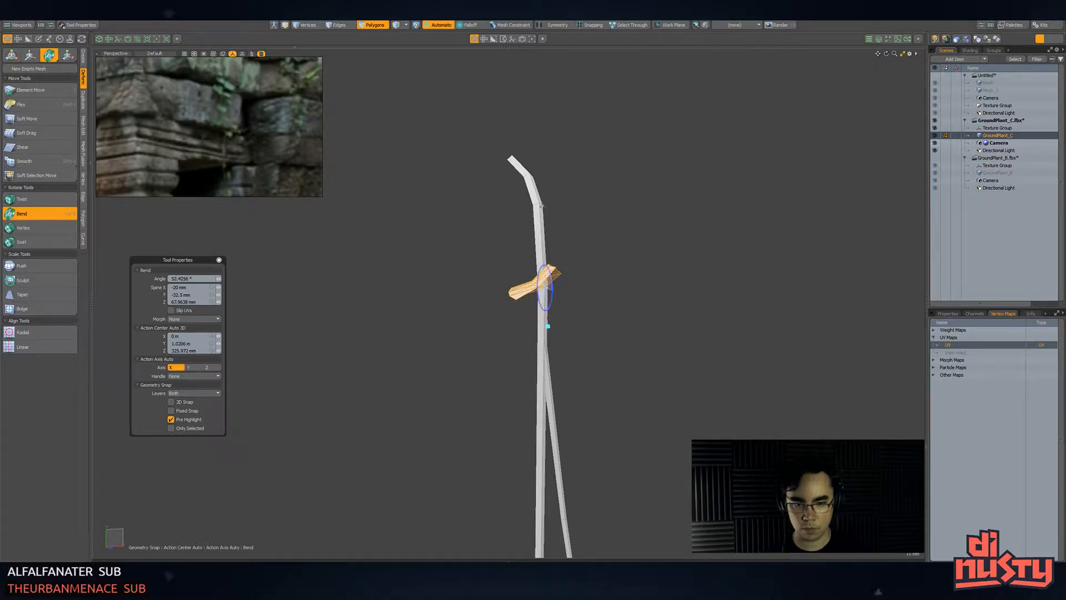
- Try to rotate the bent leaf around its own center using the Selection action center
{"action": "key", "text": "q"}
{"action": "double_click", "coordinate": [549, 270]}
{"action": "key", "text": "e"}
{"action": "key", "text": "q"}
{"action": "key", "text": "ctrl+z"}
{"action": "key", "text": "ctrl+z"}
{"action": "key", "text": "e"}
{"action": "key", "text": "shift+F3"}
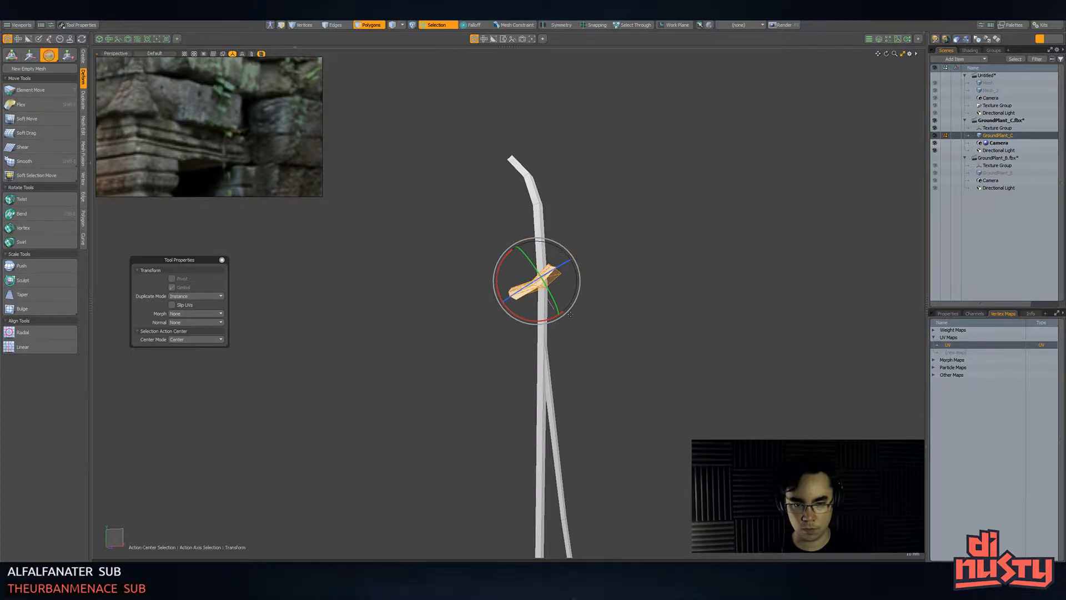
{"action": "key", "text": "q"}
{"action": "left_click_drag", "start_coordinate": [545, 325], "coordinate": [505, 394], "text": "alt"}
{"action": "left_click_drag", "start_coordinate": [506, 314], "coordinate": [414, 244], "text": "alt"}
{"action": "key", "text": "2"}
{"action": "key", "text": "3"}
- Undo the leaf's bend and the selection changes made after it
{"action": "key", "text": "ctrl+z"}
{"action": "key", "text": "ctrl+z"}
{"action": "key", "text": "ctrl+z"}
{"action": "key", "text": "ctrl+z"}
{"action": "key", "text": "ctrl+z"}
{"action": "key", "text": "ctrl+z"}
{"action": "key", "text": "ctrl+z"}
{"action": "key", "text": "ctrl+z"}
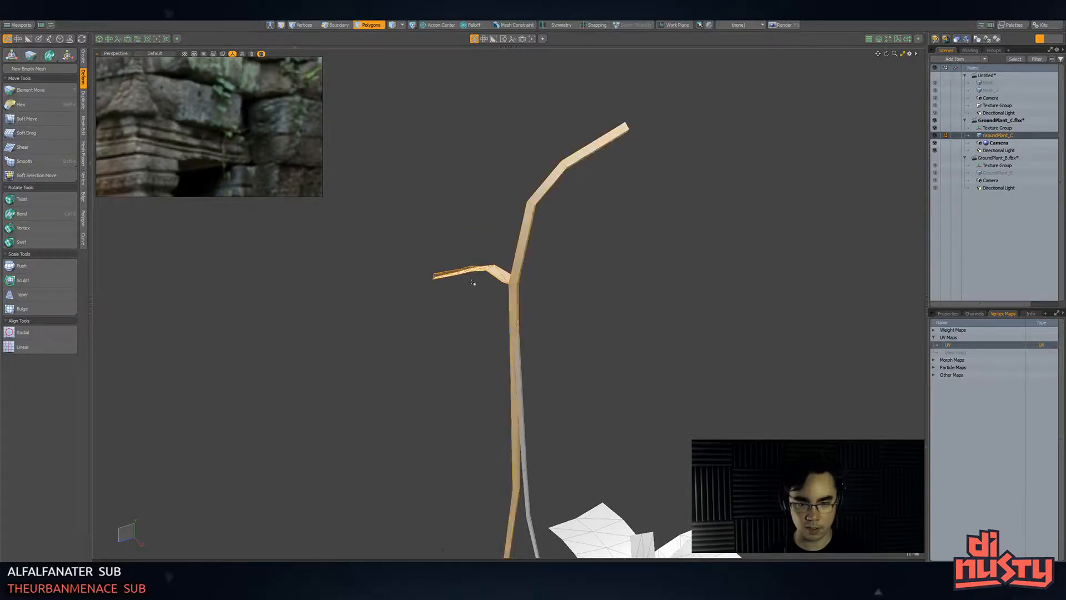
{"action": "key", "text": "ctrl+z"}
{"action": "key", "text": "ctrl+z"}
{"action": "left_click_drag", "start_coordinate": [473, 281], "coordinate": [500, 349], "text": "alt"}
{"action": "key", "text": "ctrl+z"}
{"action": "key", "text": "ctrl+z"}
{"action": "key", "text": "ctrl+shift+z"}
{"action": "key", "text": "ctrl+shift+z"}
{"action": "key", "text": "ctrl+z"}
{"action": "key", "text": "ctrl+z"}
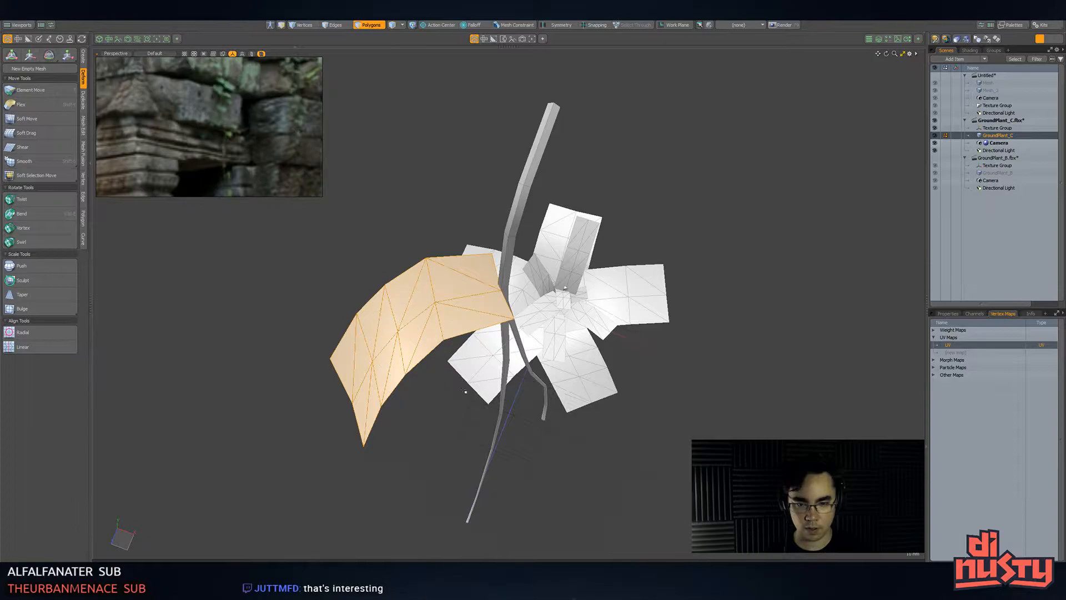
- Scale the leaf down from its base corner at the stem, placing the scale center with snapping
{"action": "key", "text": "r"}
{"action": "key", "text": "x"}
{"action": "left_click", "coordinate": [503, 290]}
{"action": "left_click_drag", "start_coordinate": [503, 290], "coordinate": [472, 290]}
{"action": "left_click_drag", "start_coordinate": [488, 295], "coordinate": [482, 266], "text": "alt"}
{"action": "key", "text": "e"}
{"action": "key", "text": "r"}
{"action": "key", "text": "w"}
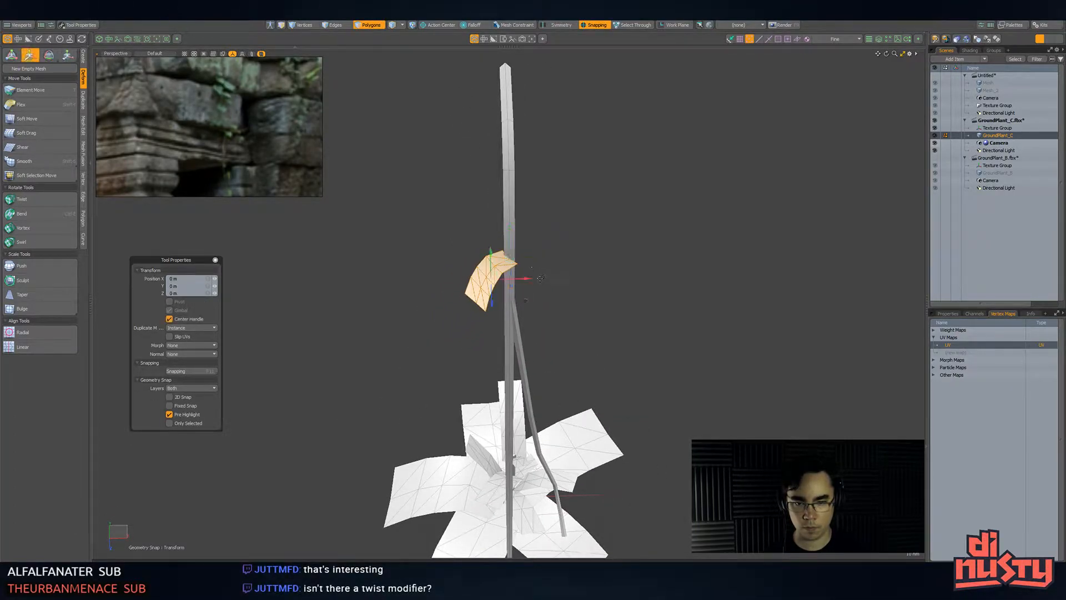
- Duplicate the leaf and place the copy lower along the main vine stem
{"action": "left_click_drag", "start_coordinate": [536, 329], "coordinate": [528, 304], "text": "alt"}
{"action": "key", "text": "space"}
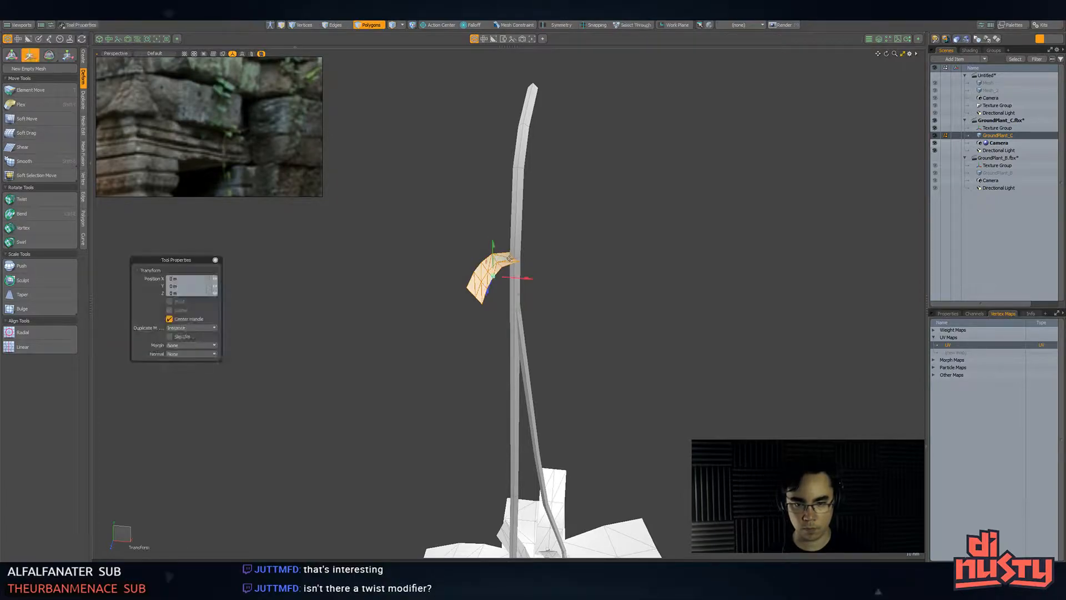
{"action": "left_click_drag", "start_coordinate": [494, 257], "coordinate": [476, 348], "text": "alt"}
- Rotate the copied leaf around its snapped base corner to the opposite side of the stem
{"action": "key", "text": "e"}
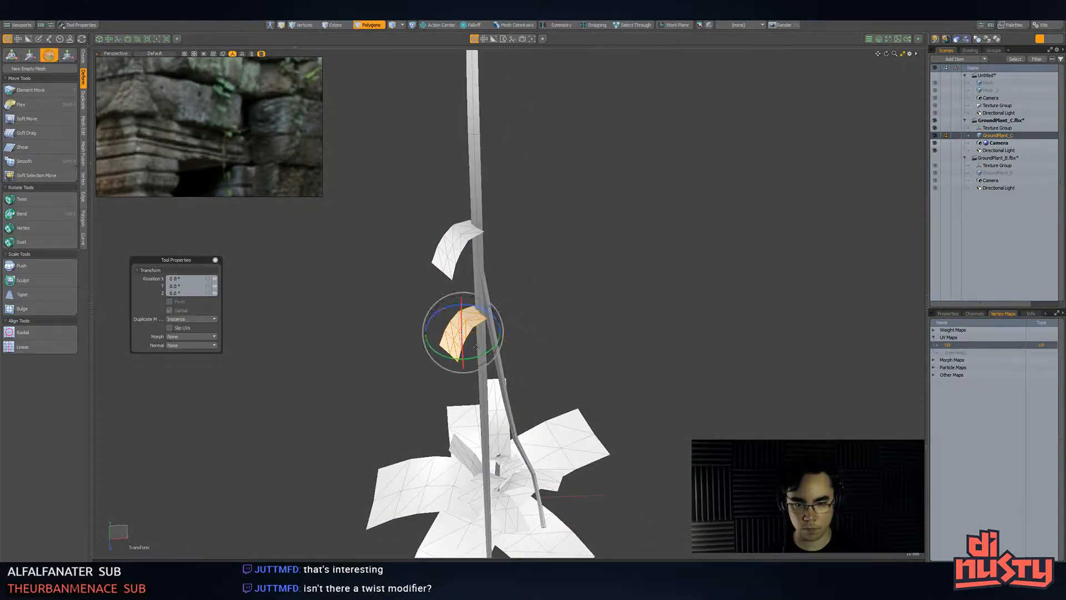
{"action": "left_click", "coordinate": [476, 312]}
{"action": "left_click", "coordinate": [512, 295]}
{"action": "key", "text": "x"}
{"action": "left_click", "coordinate": [480, 314]}
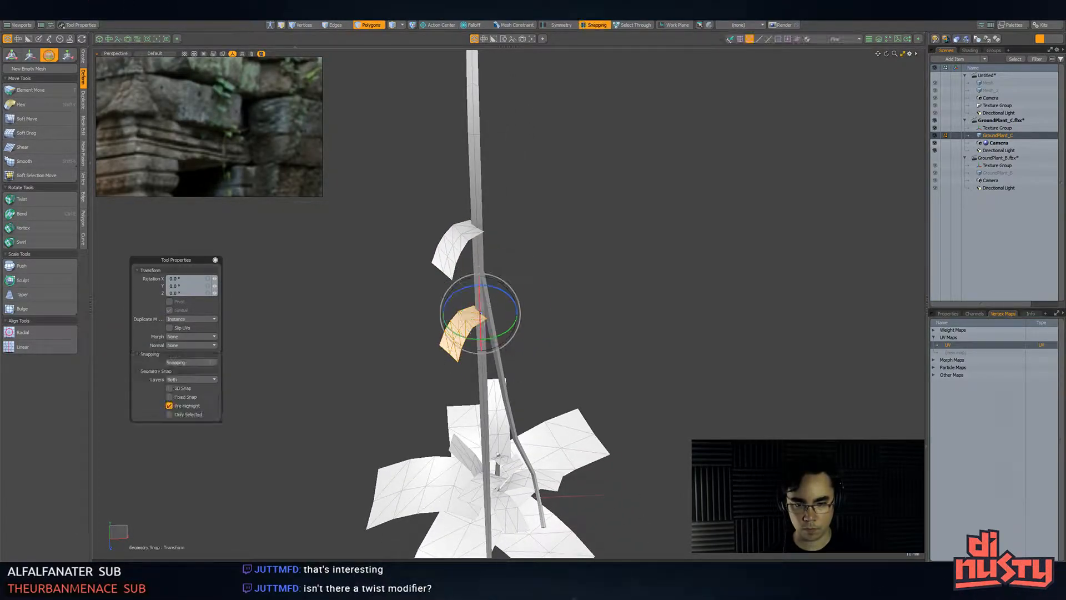
{"action": "left_click_drag", "start_coordinate": [496, 340], "coordinate": [435, 285]}
- Move the rotated leaf against the opposite side of the stem and clear the selection
{"action": "key", "text": "w"}
{"action": "key", "text": "x"}
{"action": "key", "text": "x"}
{"action": "left_click_drag", "start_coordinate": [520, 271], "coordinate": [586, 235]}
{"action": "key", "text": "space"}
{"action": "left_click", "coordinate": [668, 316]}
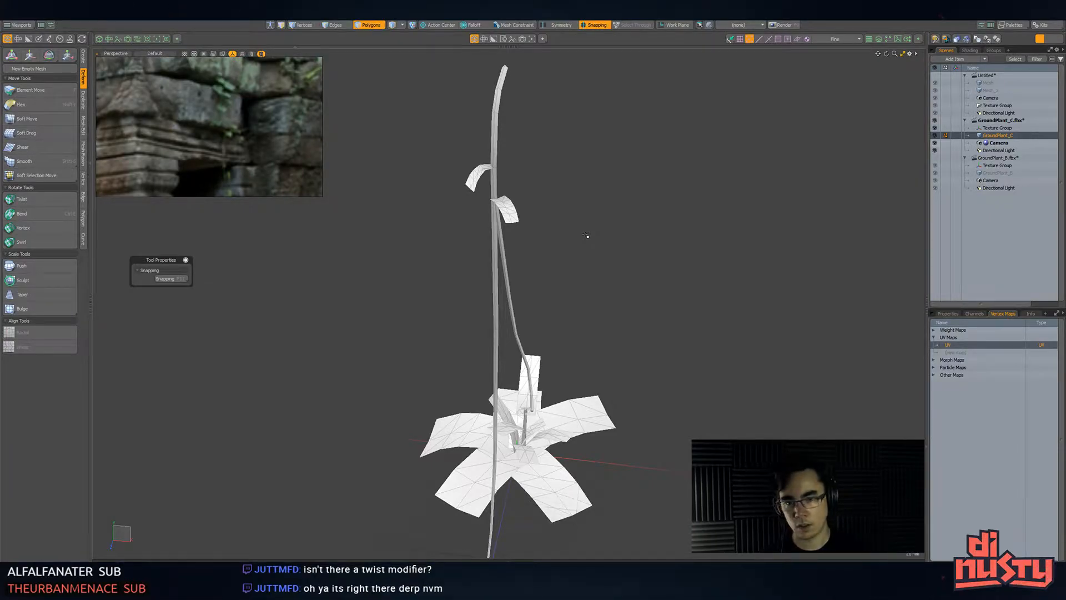
- Try to twist the vine's lower leaf along its length with the Twist tool
{"action": "left_click_drag", "start_coordinate": [586, 236], "coordinate": [435, 189], "text": "alt"}
{"action": "double_click", "coordinate": [537, 215]}
{"action": "key", "text": "shift+a"}
{"action": "left_click_drag", "start_coordinate": [550, 229], "coordinate": [351, 254], "text": "alt"}
{"action": "left_click", "coordinate": [20, 199]}
{"action": "left_click_drag", "start_coordinate": [542, 239], "coordinate": [435, 309], "text": "alt"}
{"action": "left_click_drag", "start_coordinate": [497, 252], "coordinate": [543, 245]}
{"action": "key", "text": "ctrl+z"}
- Retry the Twist on the lower leaf around the X axis with a linear falloff
{"action": "key", "text": "q"}
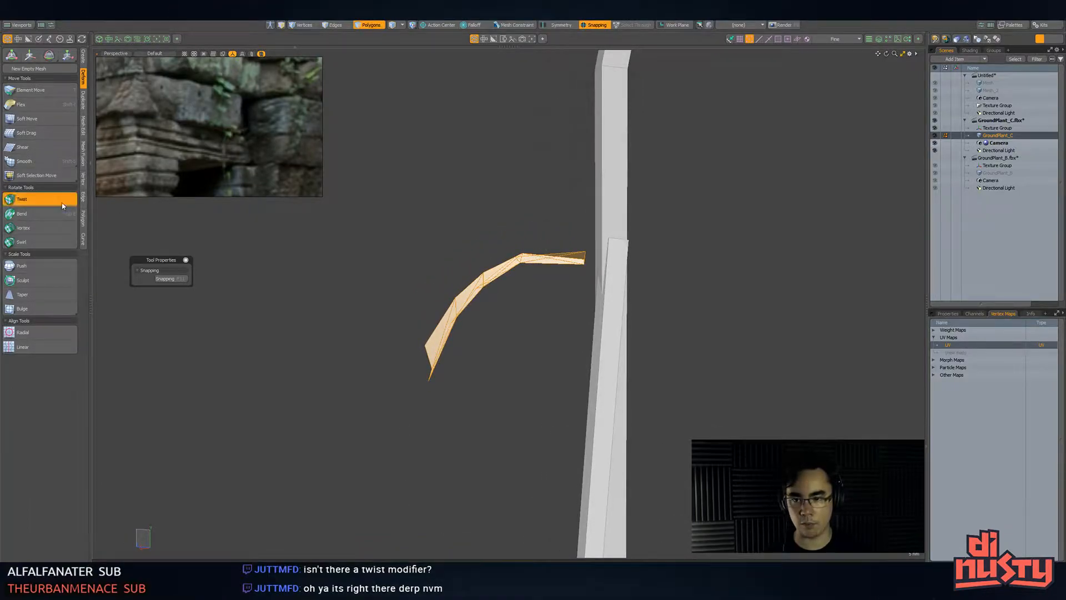
{"action": "left_click", "coordinate": [62, 204]}
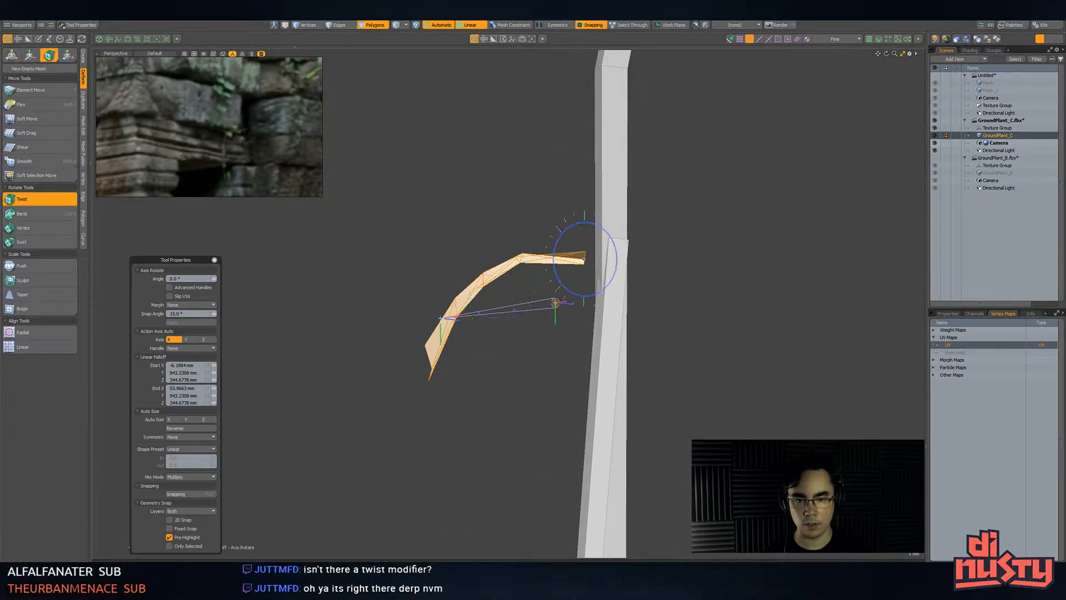
{"action": "left_click_drag", "start_coordinate": [569, 231], "coordinate": [643, 347]}
{"action": "key", "text": "x"}
{"action": "key", "text": "ctrl+z"}
{"action": "key", "text": "ctrl+z"}
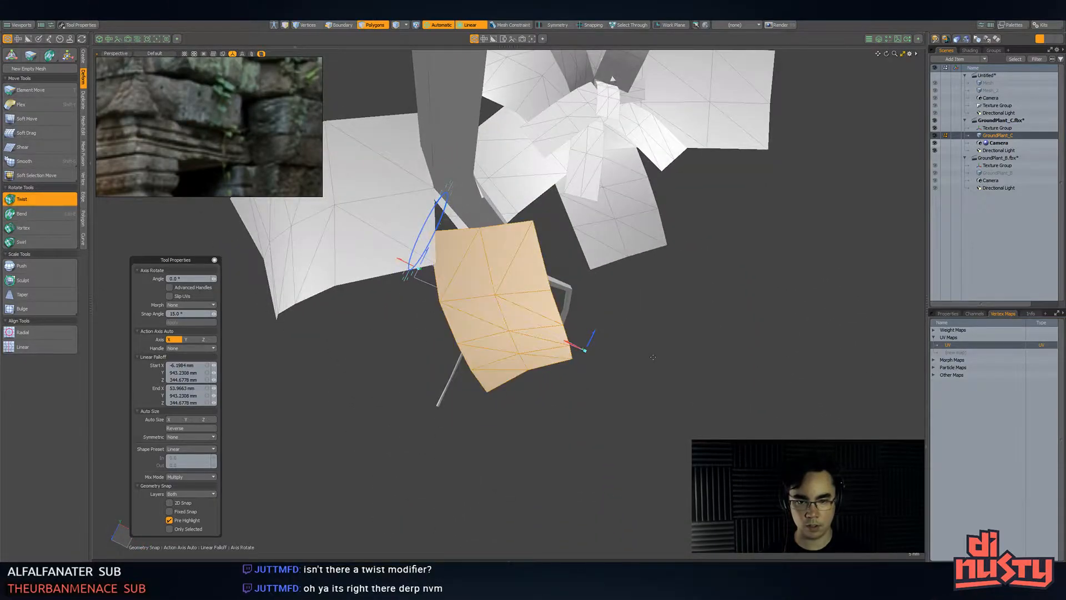
{"action": "key", "text": "space"}
{"action": "left_click", "coordinate": [678, 379]}
- Move the lower leaf about -1.5 mm in X and -4.7 mm in Z to close its gap to the stem
{"action": "left_click_drag", "start_coordinate": [678, 378], "coordinate": [447, 220], "text": "alt"}
{"action": "double_click", "coordinate": [557, 277]}
{"action": "left_click_drag", "start_coordinate": [556, 277], "coordinate": [495, 331], "text": "alt"}
{"action": "key", "text": "w"}
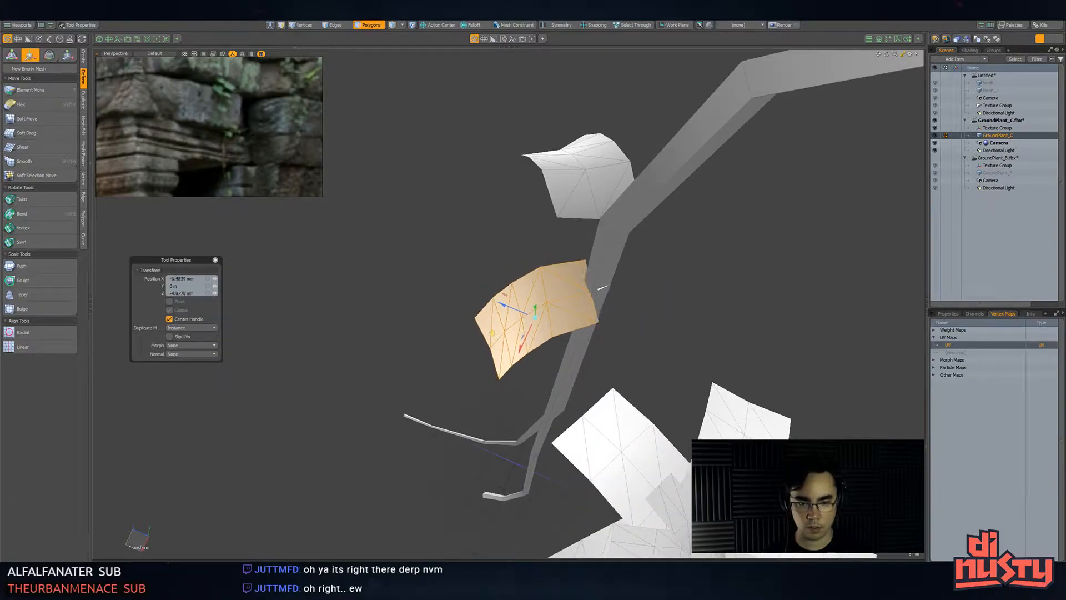
{"action": "key", "text": "space"}
{"action": "left_click", "coordinate": [565, 358]}
- Select the complete vine, including the main stem, the side branch and both leaves
{"action": "left_click_drag", "start_coordinate": [565, 359], "coordinate": [605, 256], "text": "alt"}
{"action": "left_click_drag", "start_coordinate": [605, 255], "coordinate": [537, 205], "text": "alt"}
{"action": "key", "text": "shift+Up"}
{"action": "key", "text": "shift+Up"}
{"action": "key", "text": "shift+Up"}
{"action": "key", "text": "shift+Up"}
{"action": "scroll", "coordinate": [648, 206], "scroll_direction": "down", "scroll_amount": 5}
{"action": "left_click_drag", "start_coordinate": [647, 206], "coordinate": [664, 224], "text": "alt"}
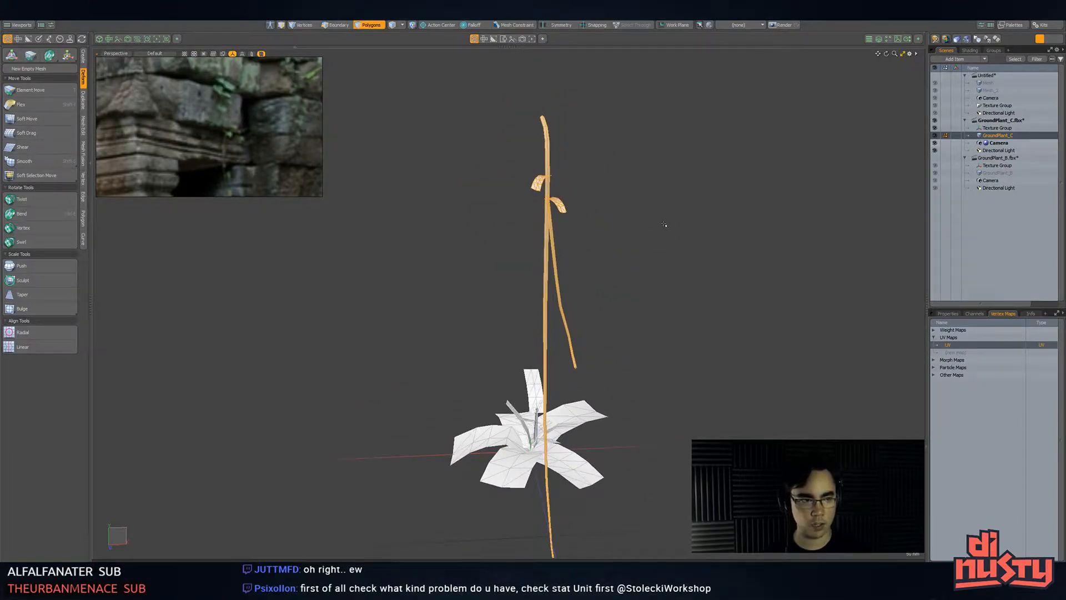
- Cut the vine out of the GroundPlant_C scene and paste it into a new scene as mesh Leaf_Vine_A
{"action": "key", "text": "ctrl+x"}
{"action": "key", "text": "ctrl+n"}
{"action": "key", "text": "ctrl+v"}
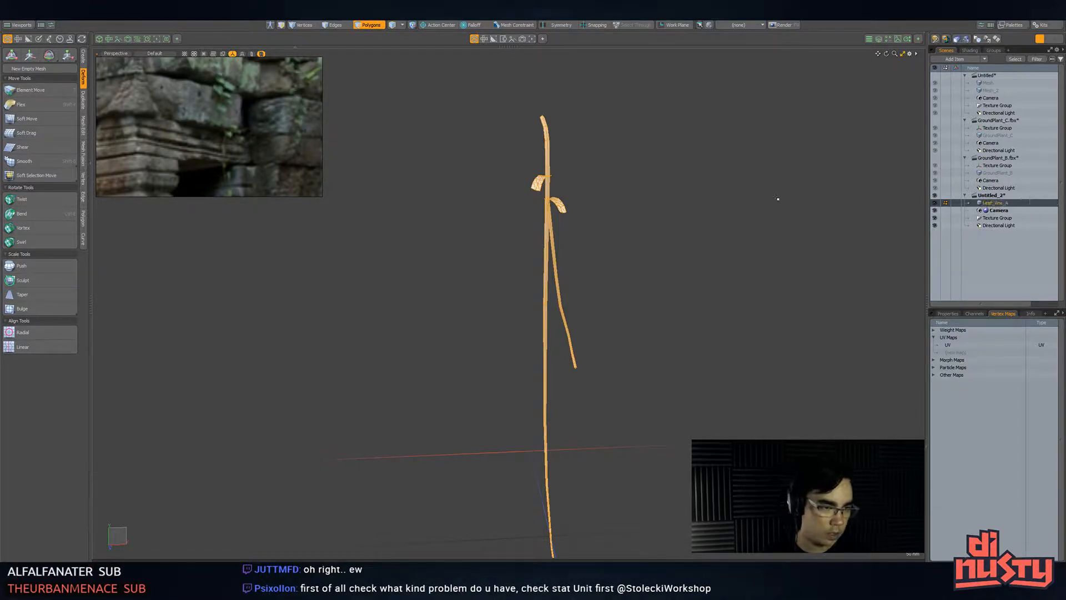
{"action": "double_click", "coordinate": [1006, 204]}
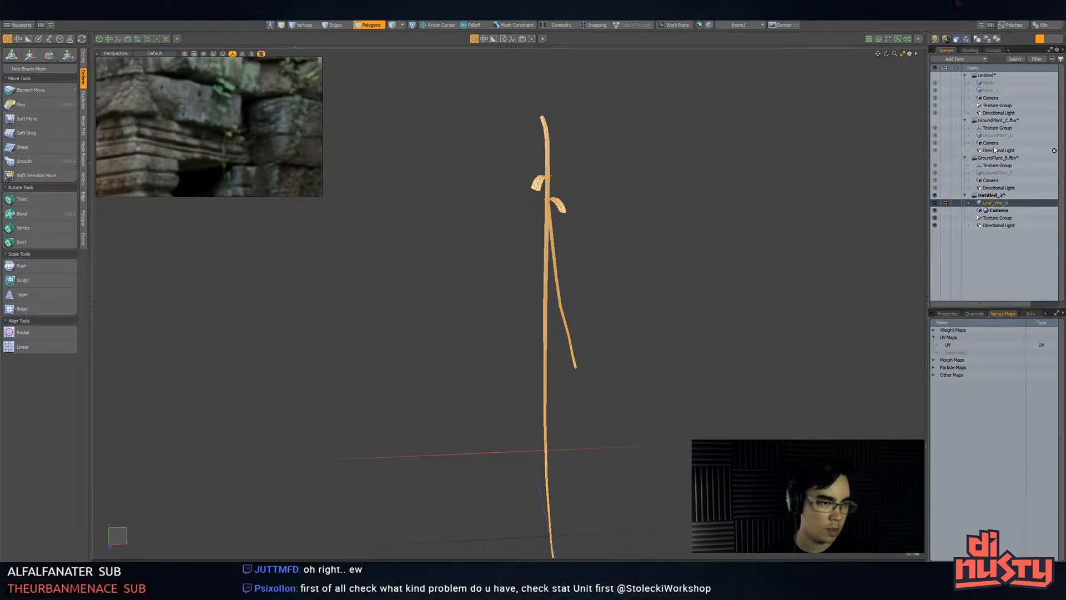
- Copy the Plants\Leaf folder path from the GroundPlant_C scene's save dialog and close it without saving
{"action": "left_click", "coordinate": [998, 128]}
{"action": "key", "text": "ctrl+shift+s"}
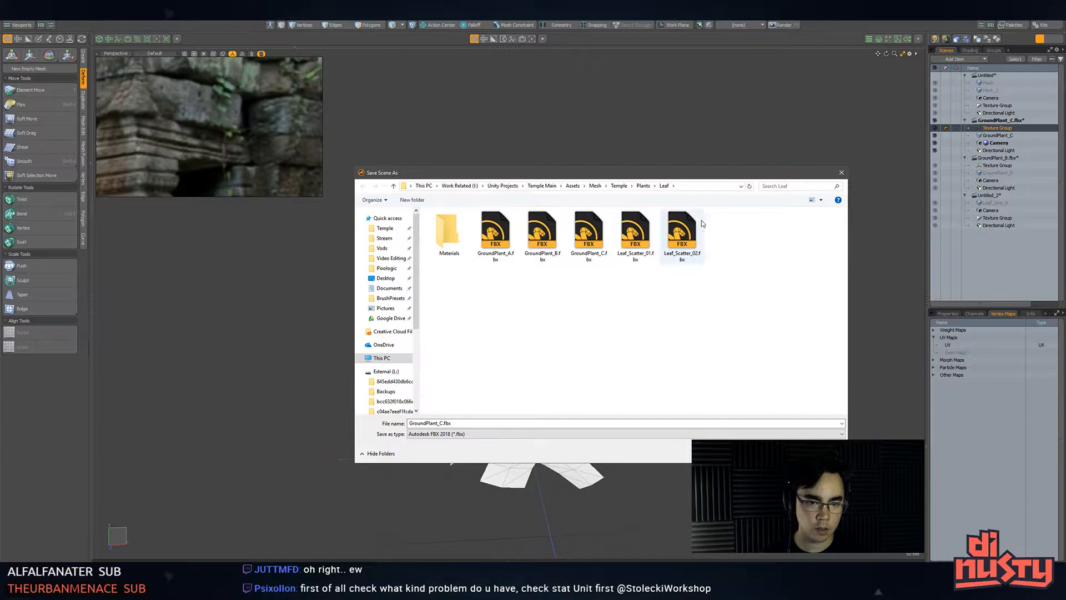
{"action": "left_click", "coordinate": [708, 189]}
{"action": "left_click", "coordinate": [770, 341]}
{"action": "left_click", "coordinate": [822, 454]}
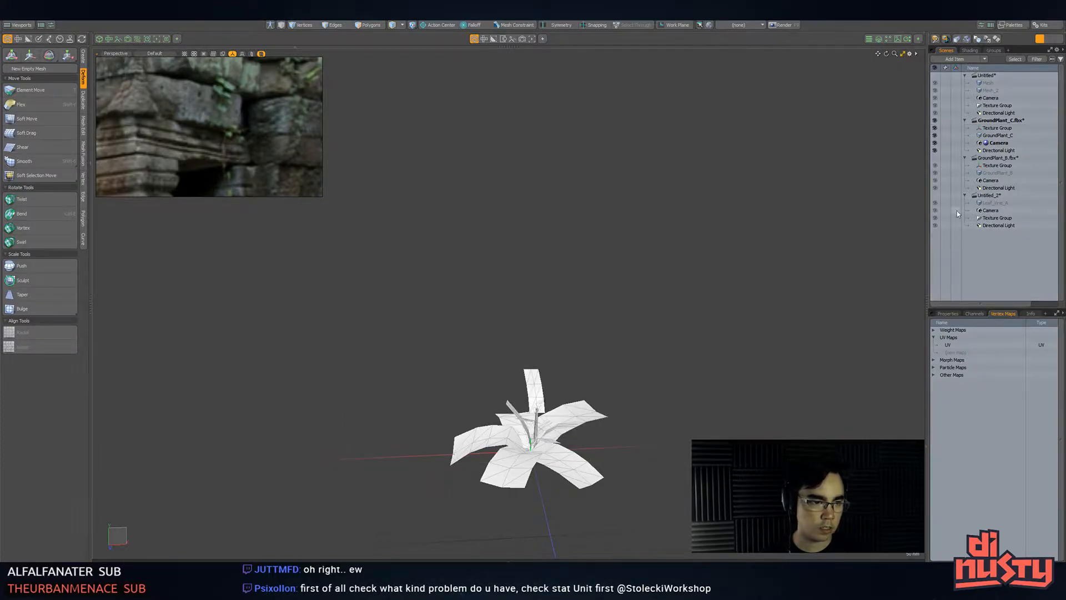
- Start saving the Leaf_Vine_A scene under a new name and go to the copied Plants\Leaf folder path
{"action": "left_click", "coordinate": [998, 203]}
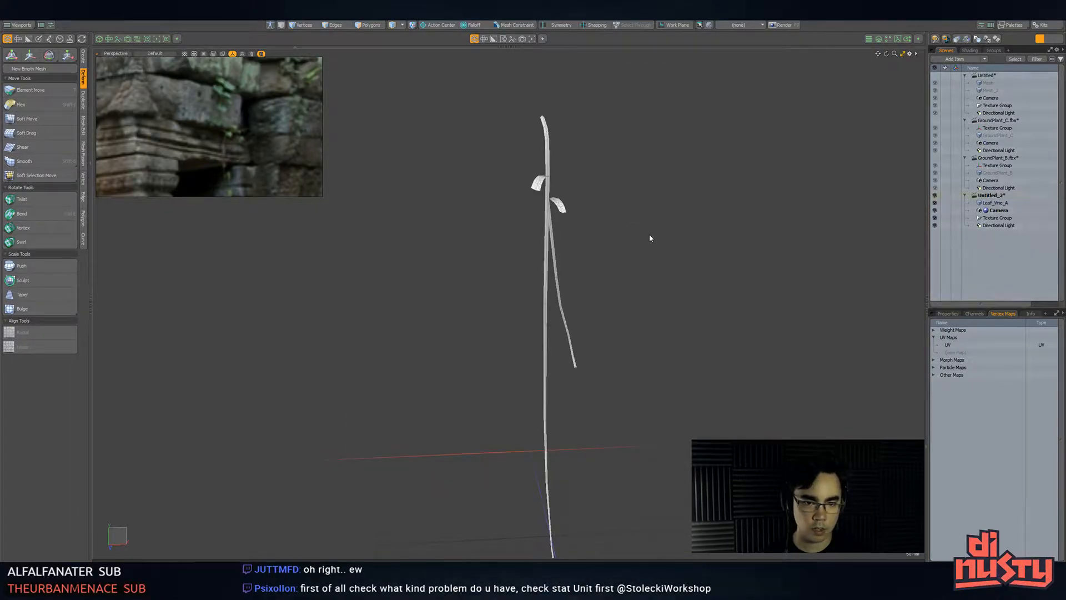
{"action": "key", "text": "ctrl+shift+s"}
{"action": "left_click", "coordinate": [708, 190]}
{"action": "key", "text": "ctrl+v"}
{"action": "key", "text": "Return"}
- Save the vine scene in the Leaf folder as Leaf_Vine_A in Autodesk FBX 2018 format
{"action": "left_click", "coordinate": [516, 434]}
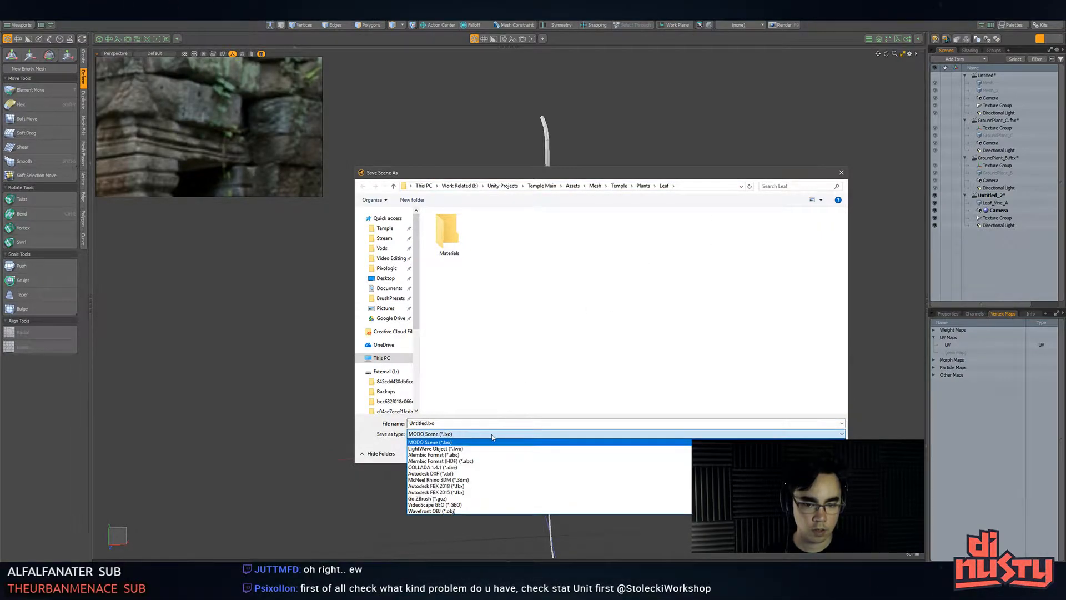
{"action": "left_click", "coordinate": [475, 486]}
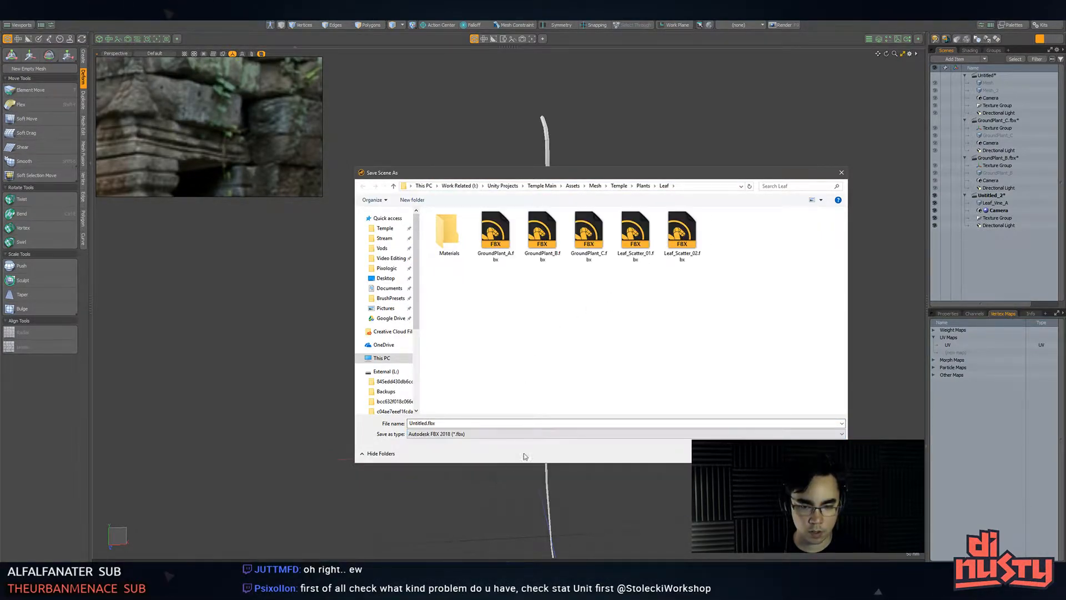
{"action": "left_click", "coordinate": [461, 426]}
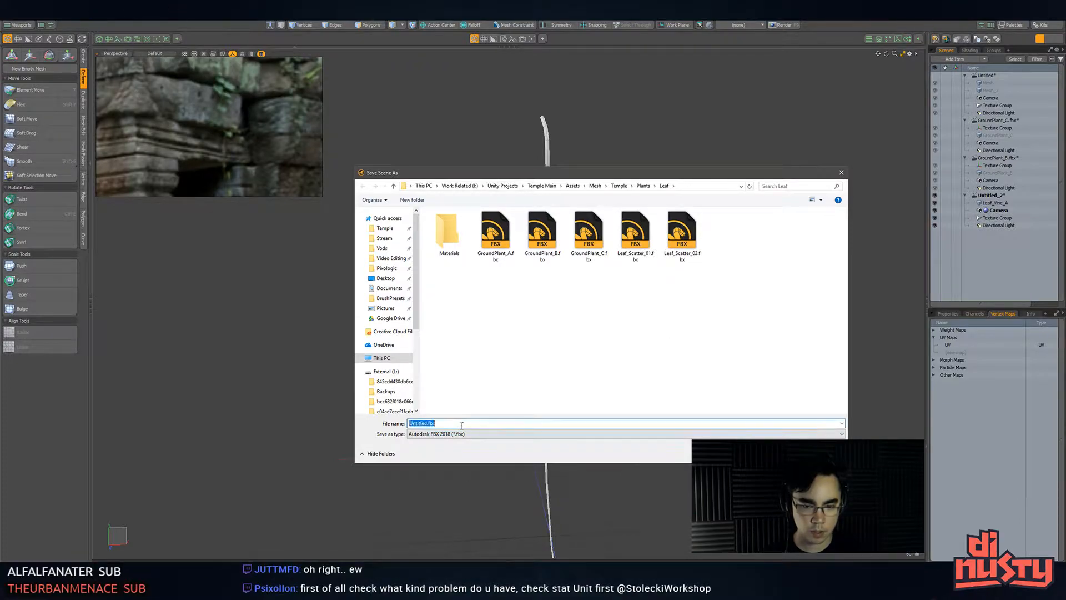
{"action": "type", "text": "Leaf"}
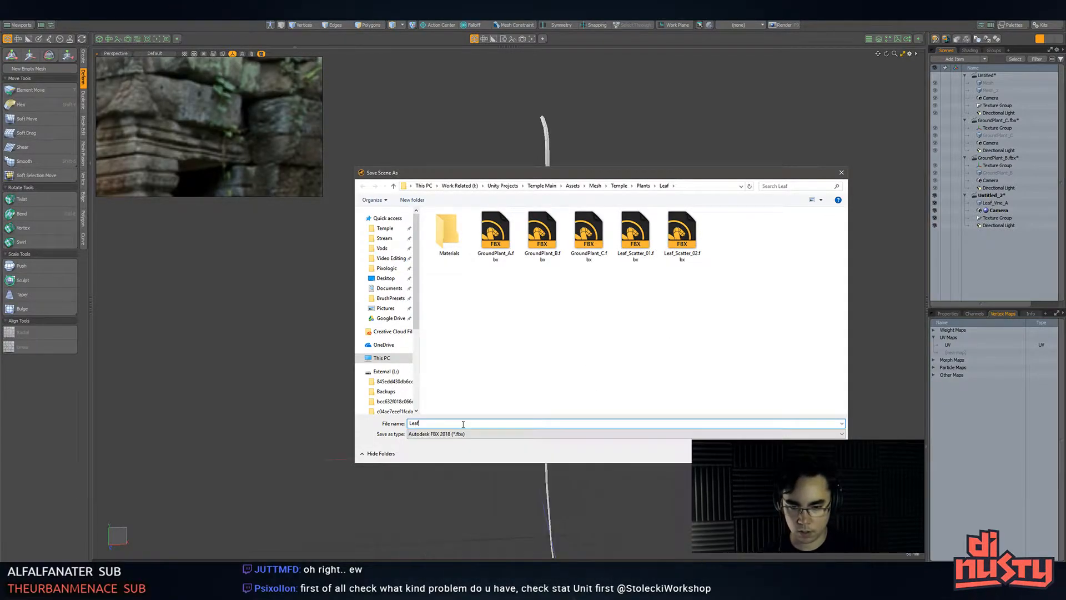
{"action": "type", "text": "_Vine_A"}
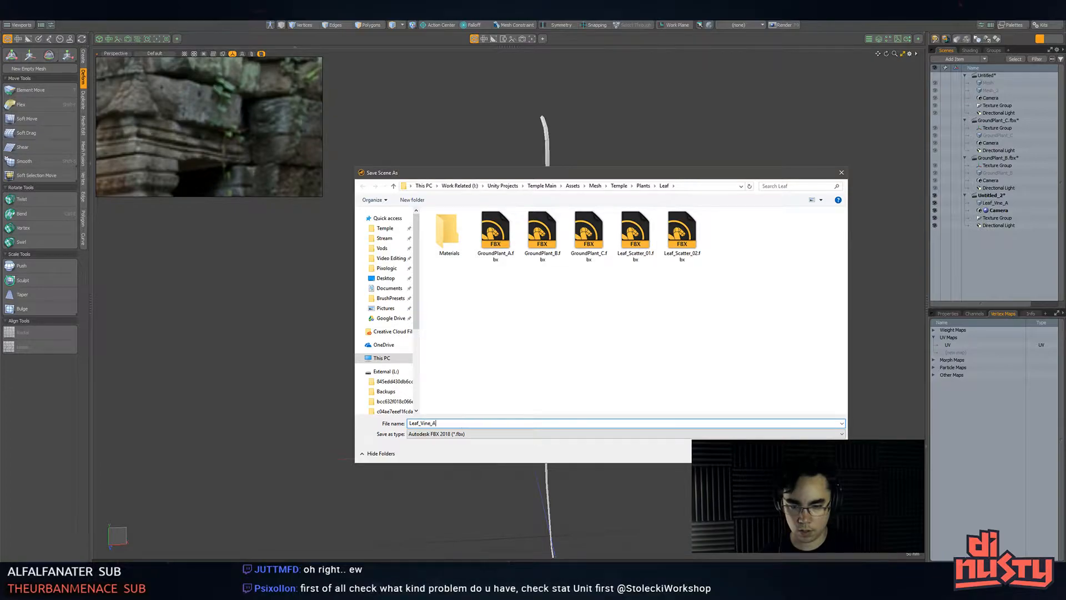
{"action": "key", "text": "Return"}
{"action": "left_click", "coordinate": [634, 273]}
- Switch to Unity and reveal the Plants\Leaf asset folder through the mesh of the placed GroundPlant_A, collapsing its expanded models
{"action": "key", "text": "alt+Tab"}
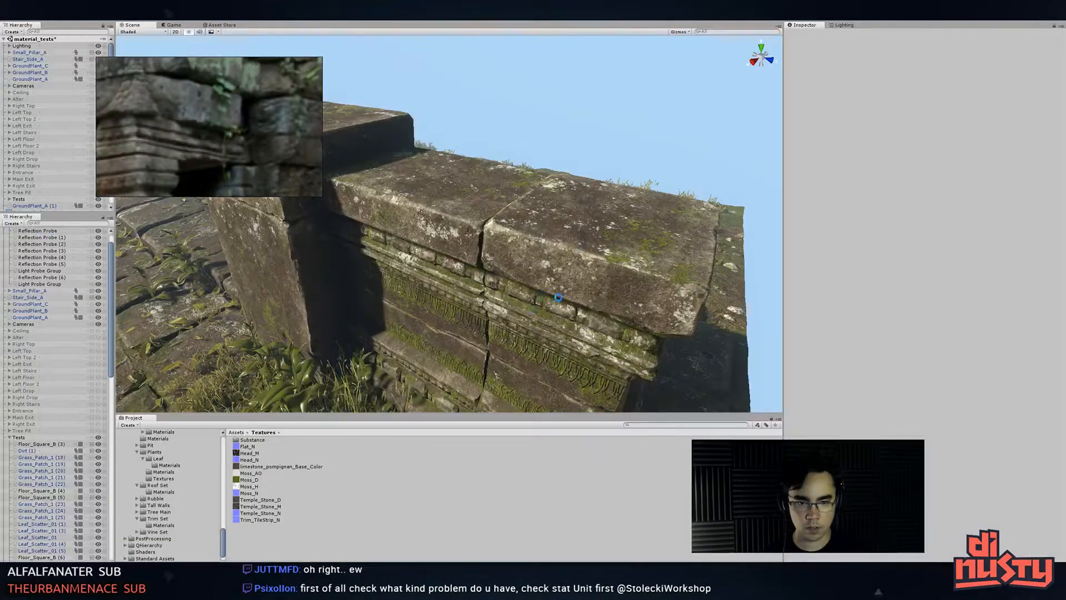
{"action": "left_click", "coordinate": [305, 377]}
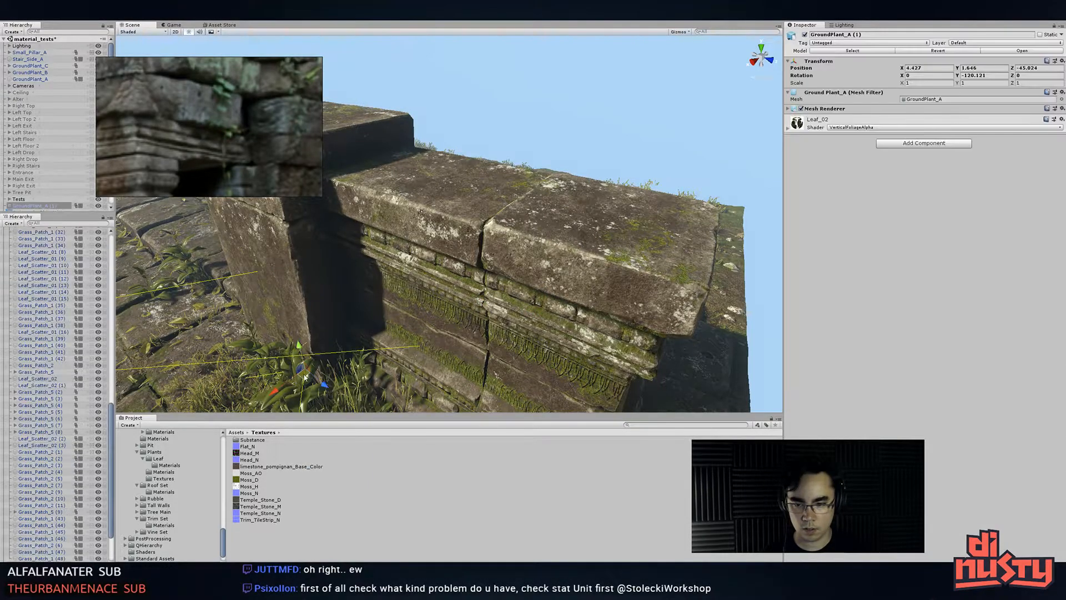
{"action": "left_click", "coordinate": [955, 98]}
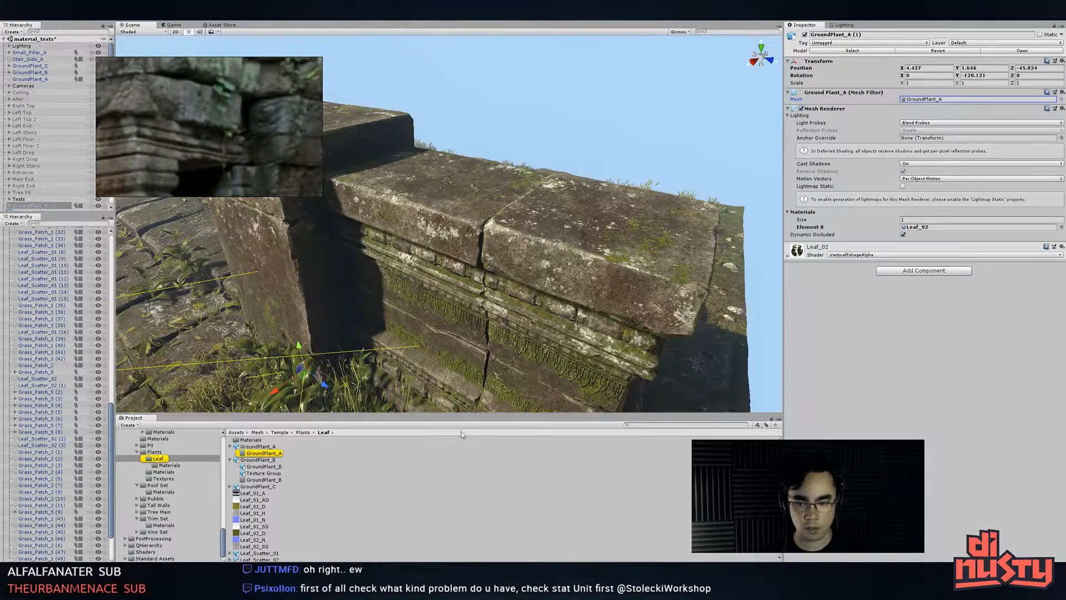
{"action": "left_click", "coordinate": [255, 447]}
{"action": "left_click", "coordinate": [231, 447]}
{"action": "left_click", "coordinate": [231, 453]}
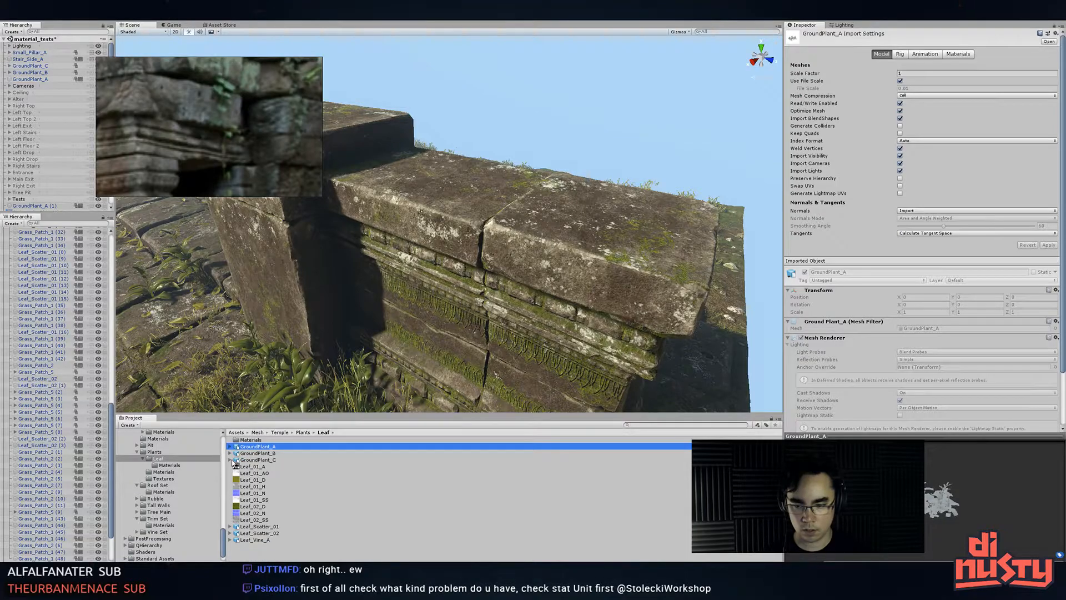
- Turn off material import in the Leaf_Vine_A model's import settings
{"action": "left_click", "coordinate": [269, 541]}
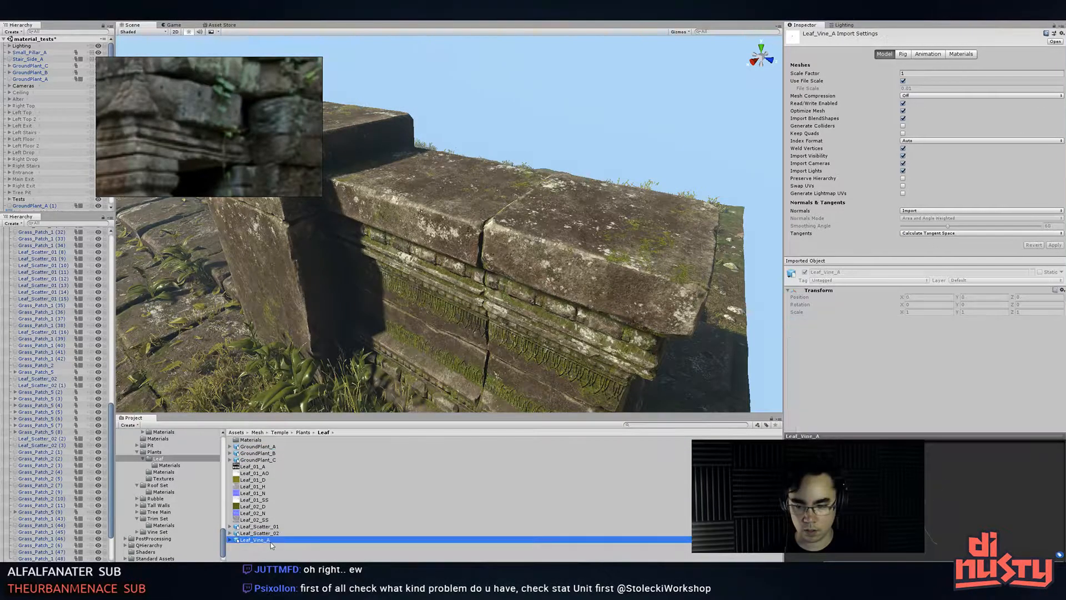
{"action": "left_click", "coordinate": [959, 58]}
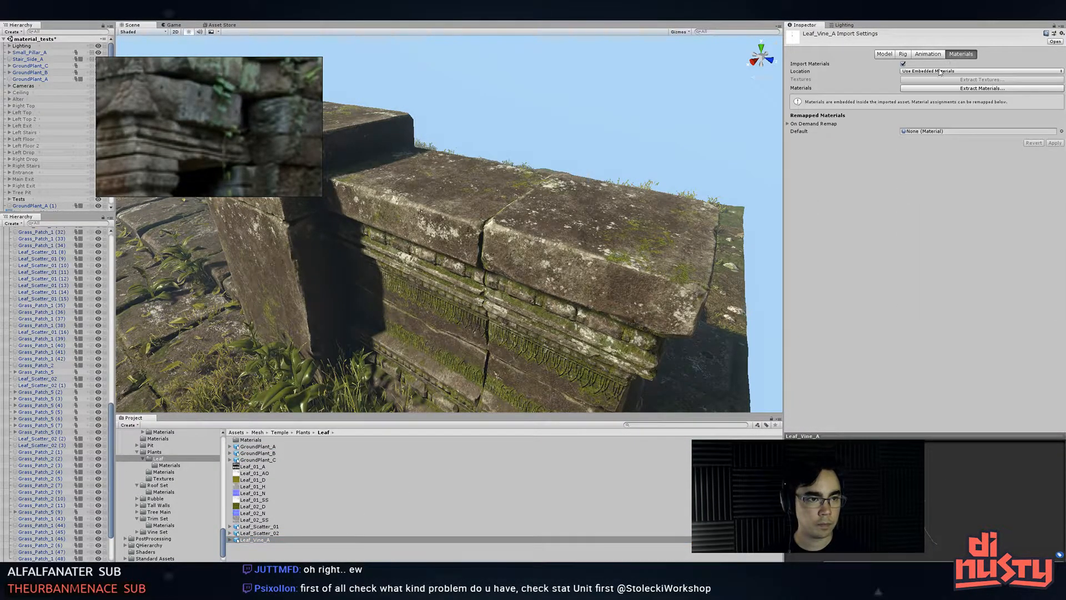
{"action": "left_click", "coordinate": [904, 64]}
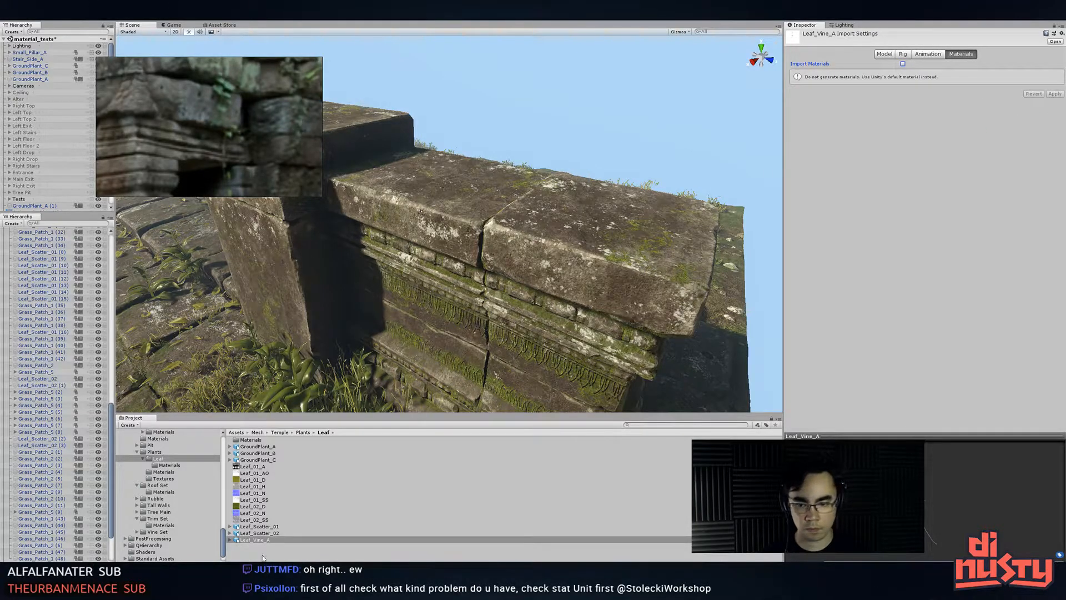
- Place Leaf_Vine_A in the scene so it hangs over the wall ledge at the joint between the two cap stones
{"action": "left_click_drag", "start_coordinate": [253, 541], "coordinate": [537, 213]}
{"action": "key", "text": "f"}
{"action": "mouse_move", "coordinate": [406, 369]}
{"action": "left_mouse_down"}
{"action": "mouse_move", "coordinate": [427, 378]}
{"action": "mouse_move", "coordinate": [438, 258]}
{"action": "mouse_move", "coordinate": [451, 349]}
{"action": "mouse_move", "coordinate": [392, 328]}
{"action": "mouse_move", "coordinate": [420, 360]}
{"action": "left_mouse_up"}
{"action": "left_click_drag", "start_coordinate": [420, 359], "coordinate": [379, 245], "text": "alt"}
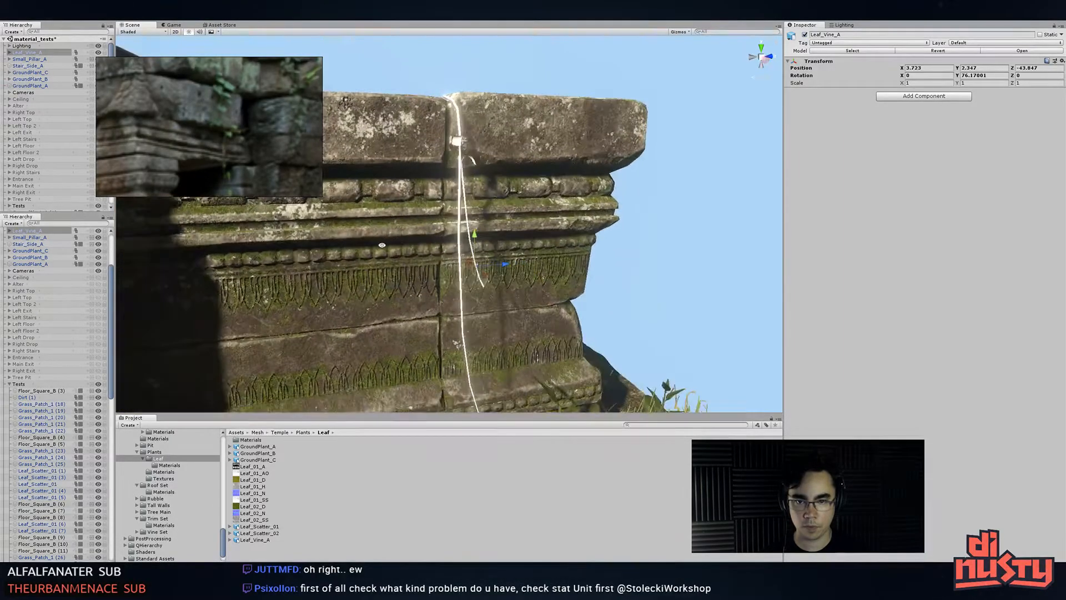
{"action": "left_click_drag", "start_coordinate": [509, 265], "coordinate": [395, 224], "text": "alt"}
{"action": "left_click_drag", "start_coordinate": [416, 162], "coordinate": [442, 183], "text": "alt"}
{"action": "mouse_move", "coordinate": [450, 248]}
{"action": "left_mouse_down"}
{"action": "mouse_move", "coordinate": [450, 257]}
{"action": "mouse_move", "coordinate": [705, 264]}
{"action": "mouse_move", "coordinate": [634, 271]}
{"action": "mouse_move", "coordinate": [555, 244]}
{"action": "mouse_move", "coordinate": [582, 219]}
{"action": "mouse_move", "coordinate": [589, 302]}
{"action": "mouse_move", "coordinate": [583, 294]}
{"action": "left_mouse_up"}
{"action": "left_click", "coordinate": [634, 272]}
- Switch to Modo and move the main stem's lower vertices about 185 mm up in Y and -25 mm in Z
{"action": "key", "text": "alt+Tab"}
{"action": "scroll", "coordinate": [596, 284], "scroll_direction": "down", "scroll_amount": 4}
{"action": "mouse_move", "coordinate": [402, 317]}
{"action": "right_mouse_down"}
{"action": "mouse_move", "coordinate": [451, 483]}
{"action": "mouse_move", "coordinate": [463, 322]}
{"action": "right_mouse_up"}
{"action": "mouse_move", "coordinate": [463, 322]}
{"action": "left_mouse_down", "text": "alt+shift"}
{"action": "mouse_move", "coordinate": [525, 351]}
{"action": "mouse_move", "coordinate": [532, 381]}
{"action": "left_mouse_up", "text": "alt+shift"}
{"action": "key", "text": "w"}
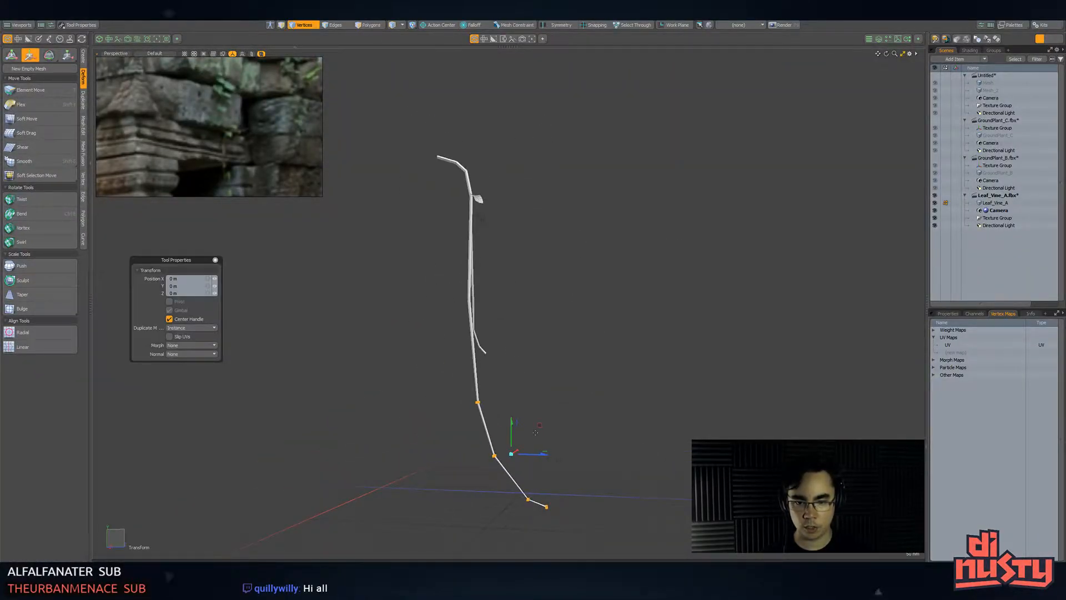
{"action": "left_click_drag", "start_coordinate": [539, 425], "coordinate": [469, 376]}
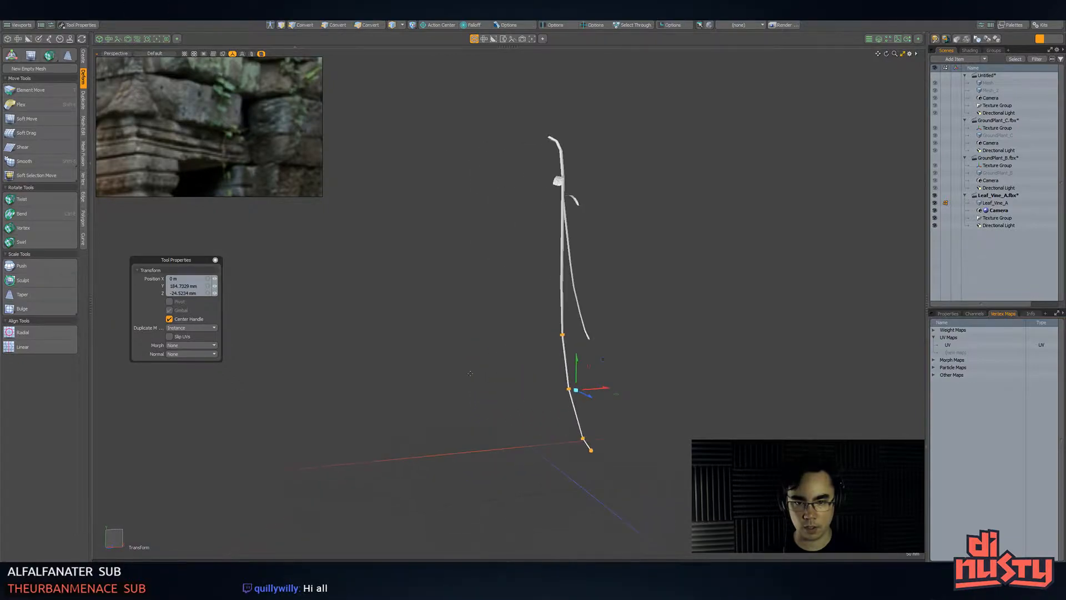
- Thicken the main stem and the side branch with the Push tool
{"action": "key", "text": "q"}
{"action": "key", "text": "3"}
{"action": "left_click_drag", "start_coordinate": [576, 279], "coordinate": [545, 273], "text": "alt"}
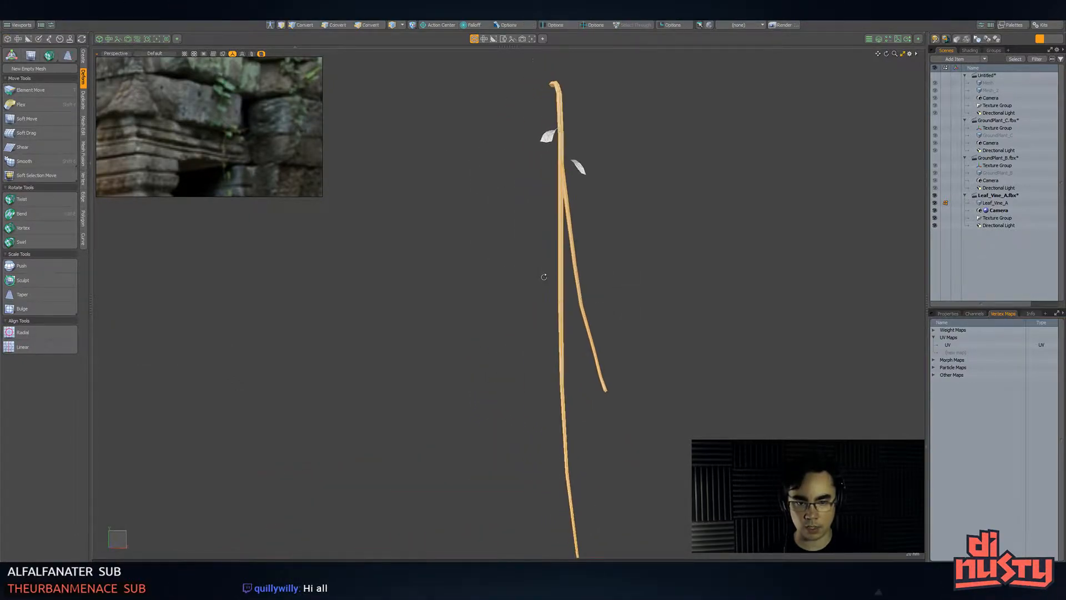
{"action": "left_click", "coordinate": [37, 269]}
{"action": "left_click_drag", "start_coordinate": [361, 263], "coordinate": [398, 262]}
{"action": "key", "text": "q"}
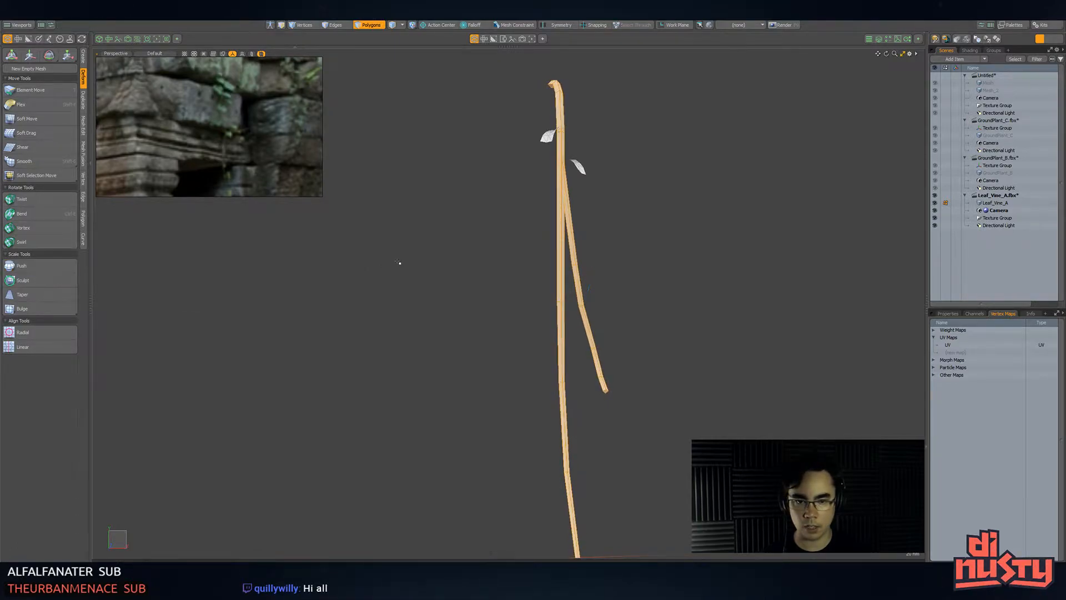
{"action": "left_click", "coordinate": [399, 262]}
- Enlarge the upper leaf from its attachment point on the stem and shift it slightly down and outward
{"action": "left_click_drag", "start_coordinate": [492, 192], "coordinate": [510, 212], "text": "alt"}
{"action": "double_click", "coordinate": [539, 76]}
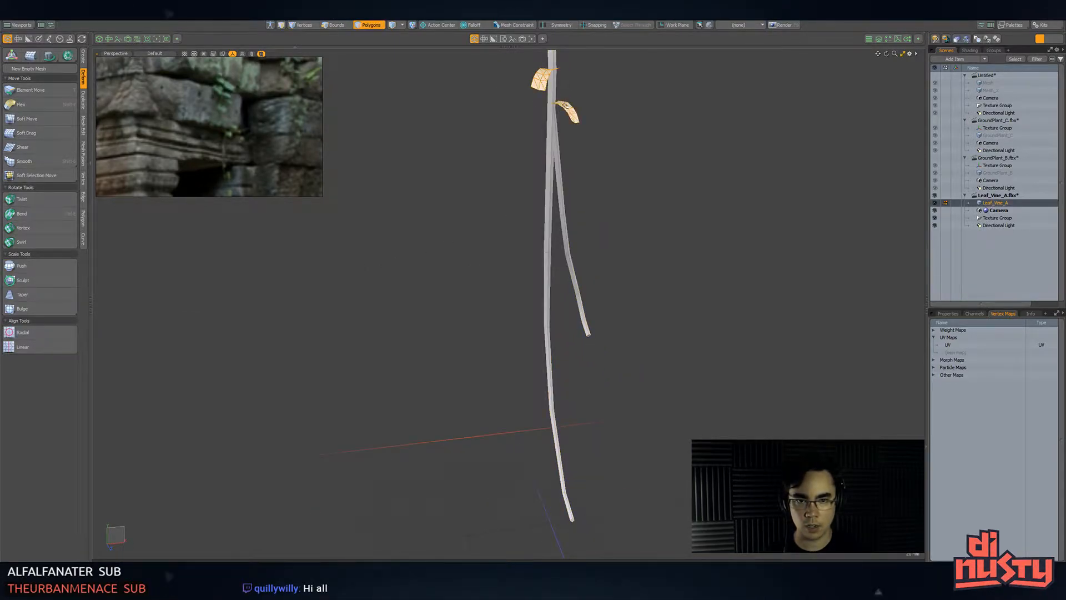
{"action": "key", "text": "shift+a"}
{"action": "left_click_drag", "start_coordinate": [565, 106], "coordinate": [548, 178], "text": "alt"}
{"action": "double_click", "coordinate": [444, 160]}
{"action": "key", "text": "r"}
{"action": "key", "text": "x"}
{"action": "left_click", "coordinate": [503, 135]}
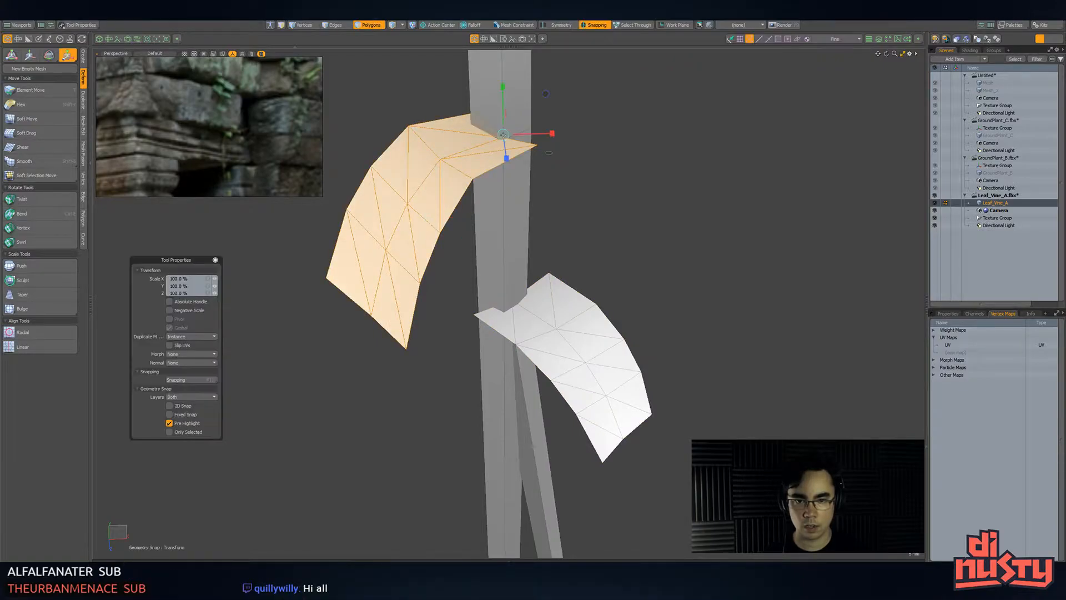
{"action": "left_click_drag", "start_coordinate": [505, 142], "coordinate": [500, 145]}
{"action": "key", "text": "w"}
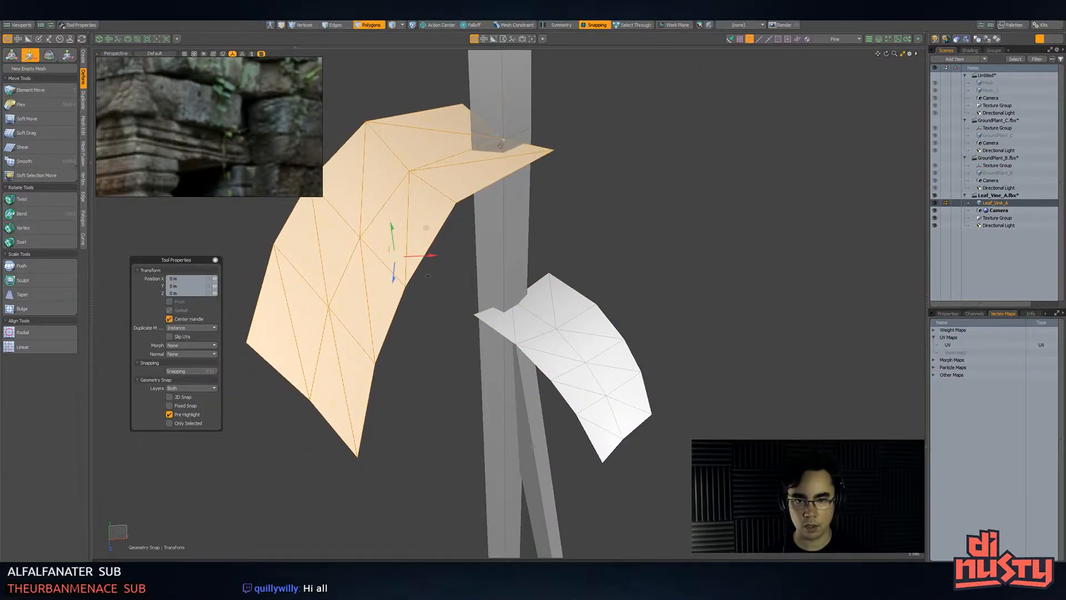
{"action": "key", "text": "x"}
{"action": "left_click_drag", "start_coordinate": [429, 277], "coordinate": [415, 295]}
{"action": "key", "text": "q"}
- Select the whole lower leaf and scale it up from its base at the stem
{"action": "left_click", "coordinate": [548, 315]}
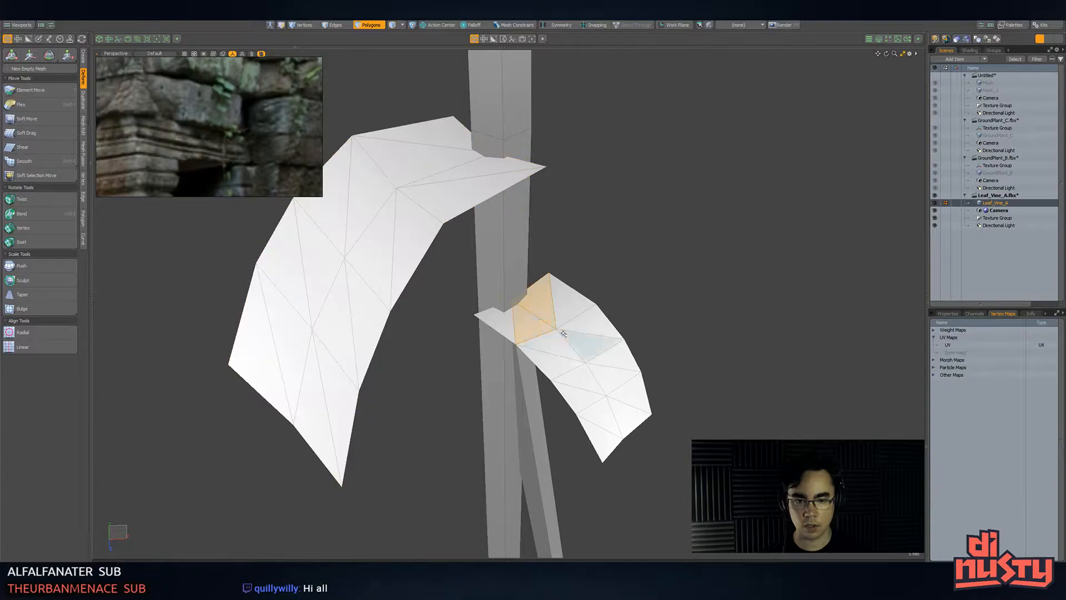
{"action": "key", "text": "]"}
{"action": "key", "text": "r"}
{"action": "left_click_drag", "start_coordinate": [518, 301], "coordinate": [545, 303]}
{"action": "key", "text": "q"}
{"action": "left_click", "coordinate": [626, 249]}
- Duplicate a leaf and move the copy lower along the vine as a third leaf
{"action": "left_click_drag", "start_coordinate": [626, 249], "coordinate": [439, 200], "text": "alt"}
{"action": "scroll", "coordinate": [457, 215], "scroll_direction": "down", "scroll_amount": 5}
{"action": "double_click", "coordinate": [423, 181]}
{"action": "double_click", "coordinate": [527, 270], "text": "shift"}
{"action": "mouse_move", "coordinate": [527, 270]}
{"action": "left_mouse_down", "text": "alt"}
{"action": "mouse_move", "coordinate": [477, 260]}
{"action": "mouse_move", "coordinate": [524, 277]}
{"action": "left_mouse_up", "text": "alt"}
{"action": "double_click", "coordinate": [538, 228]}
{"action": "key", "text": "w"}
{"action": "key", "text": "q"}
{"action": "left_click_drag", "start_coordinate": [513, 233], "coordinate": [551, 322]}
- Rotate the third leaf and move it against the stem below the other two leaves
{"action": "key", "text": "e"}
{"action": "left_click", "coordinate": [535, 269]}
{"action": "key", "text": "w"}
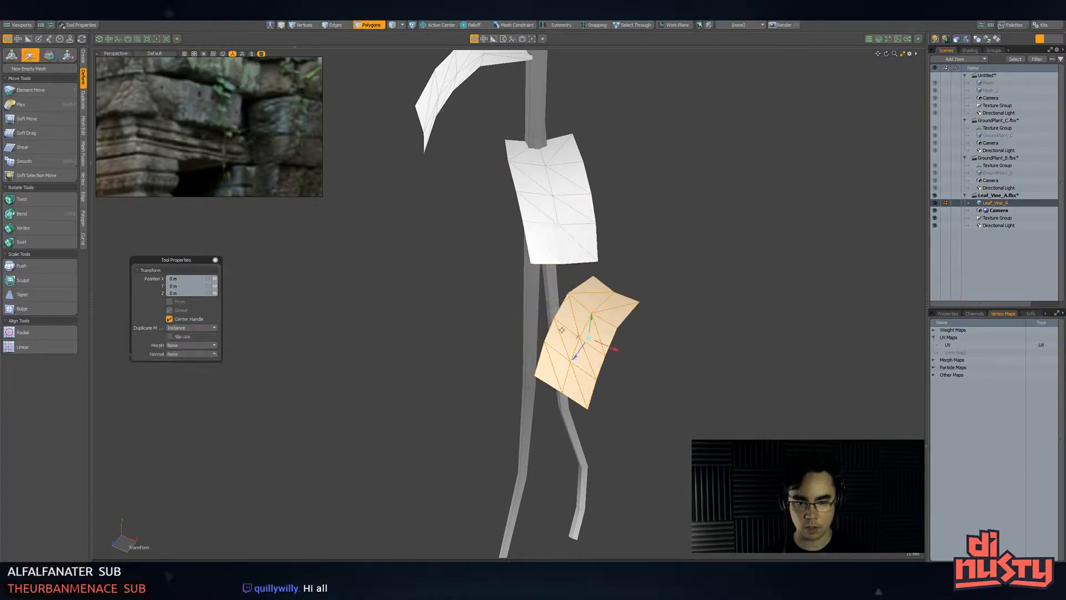
{"action": "left_click_drag", "start_coordinate": [604, 369], "coordinate": [523, 342]}
{"action": "key", "text": "q"}
{"action": "left_click", "coordinate": [648, 328]}
- Save the Leaf_Vine_A scene and switch to Unity to check the updated vine against the wall ledge
{"action": "scroll", "coordinate": [633, 322], "scroll_direction": "down", "scroll_amount": 3}
{"action": "left_click_drag", "start_coordinate": [580, 289], "coordinate": [464, 306], "text": "alt"}
{"action": "key", "text": "ctrl+s"}
{"action": "key", "text": "alt+Tab"}
{"action": "left_click", "coordinate": [467, 130]}
{"action": "left_click_drag", "start_coordinate": [453, 242], "coordinate": [526, 211]}
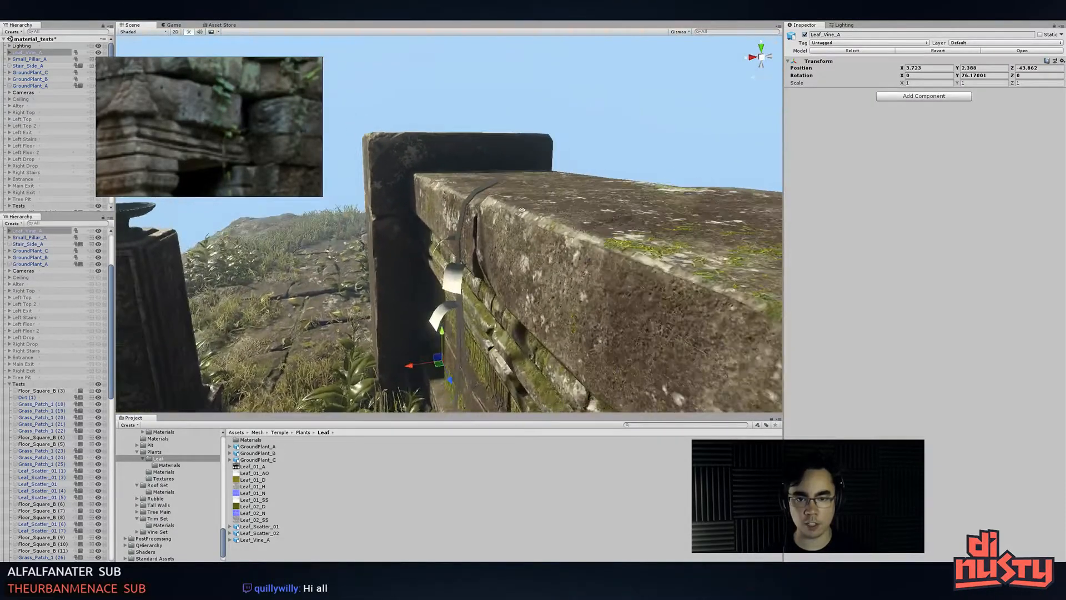
- Switch to Modo, extend the stem's upper end with a Bevel and angle the new tip segment downward
{"action": "key", "text": "alt+Tab"}
{"action": "left_click_drag", "start_coordinate": [514, 171], "coordinate": [605, 175], "text": "alt"}
{"action": "key", "text": "2"}
{"action": "key", "text": "3"}
{"action": "middle_click_drag", "start_coordinate": [456, 118], "coordinate": [469, 111]}
{"action": "left_click_drag", "start_coordinate": [470, 120], "coordinate": [540, 195], "text": "alt+shift"}
{"action": "key", "text": "b"}
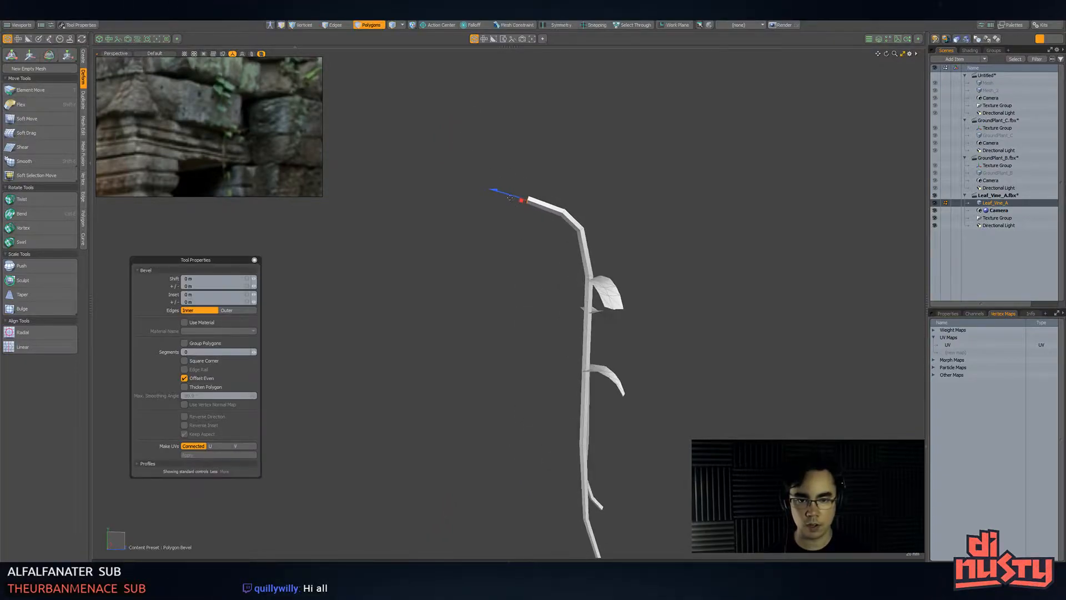
{"action": "key", "text": "w"}
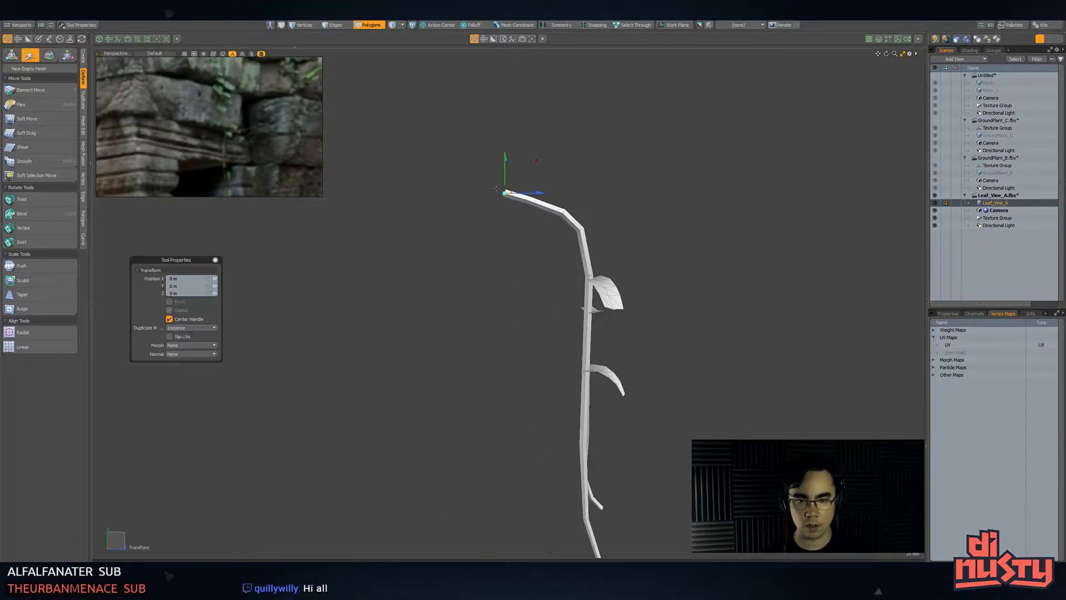
{"action": "left_click_drag", "start_coordinate": [538, 164], "coordinate": [514, 233]}
{"action": "key", "text": "e"}
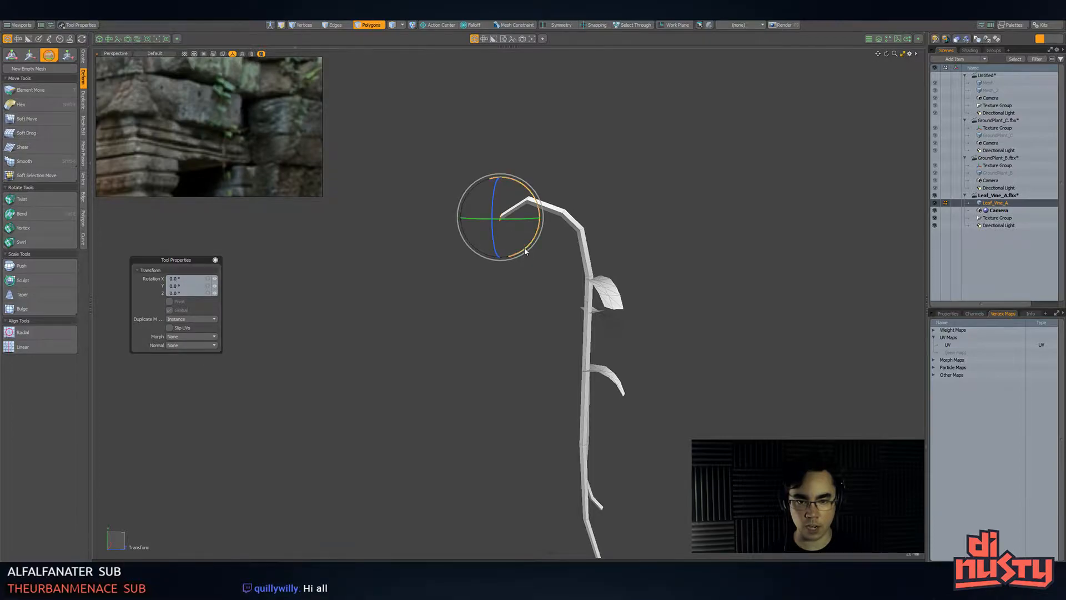
- Rotate the edge loop at the stem's tip bend and bevel it to round the curve
{"action": "key", "text": "2"}
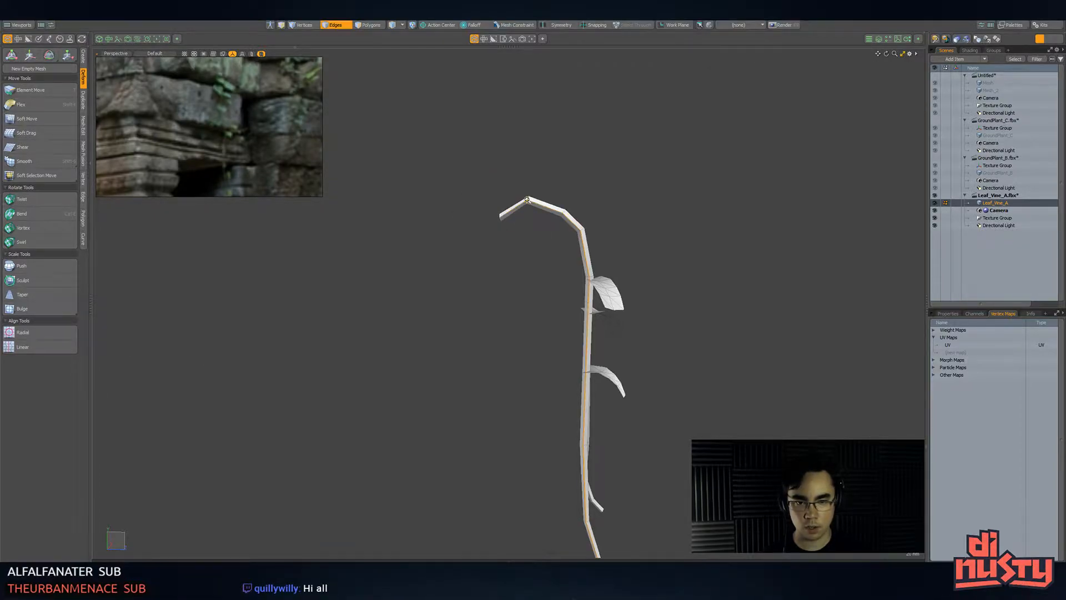
{"action": "scroll", "coordinate": [526, 199], "scroll_direction": "up", "scroll_amount": 4}
{"action": "double_click", "coordinate": [528, 200]}
{"action": "key", "text": "e"}
{"action": "left_click_drag", "start_coordinate": [556, 230], "coordinate": [583, 245]}
{"action": "key", "text": "b"}
{"action": "key", "text": "q"}
{"action": "left_click", "coordinate": [572, 289]}
{"action": "left_click_drag", "start_coordinate": [572, 289], "coordinate": [634, 279], "text": "alt"}
- Switch to Unity and reposition the Leaf_Vine_A mesh so its curved top rests over the ledge at the stone joint
{"action": "key", "text": "alt+Tab"}
{"action": "left_click", "coordinate": [456, 311]}
{"action": "left_click_drag", "start_coordinate": [524, 300], "coordinate": [524, 308]}
{"action": "left_click_drag", "start_coordinate": [524, 309], "coordinate": [633, 272], "text": "alt"}
{"action": "middle_click_drag", "start_coordinate": [633, 272], "coordinate": [600, 179]}
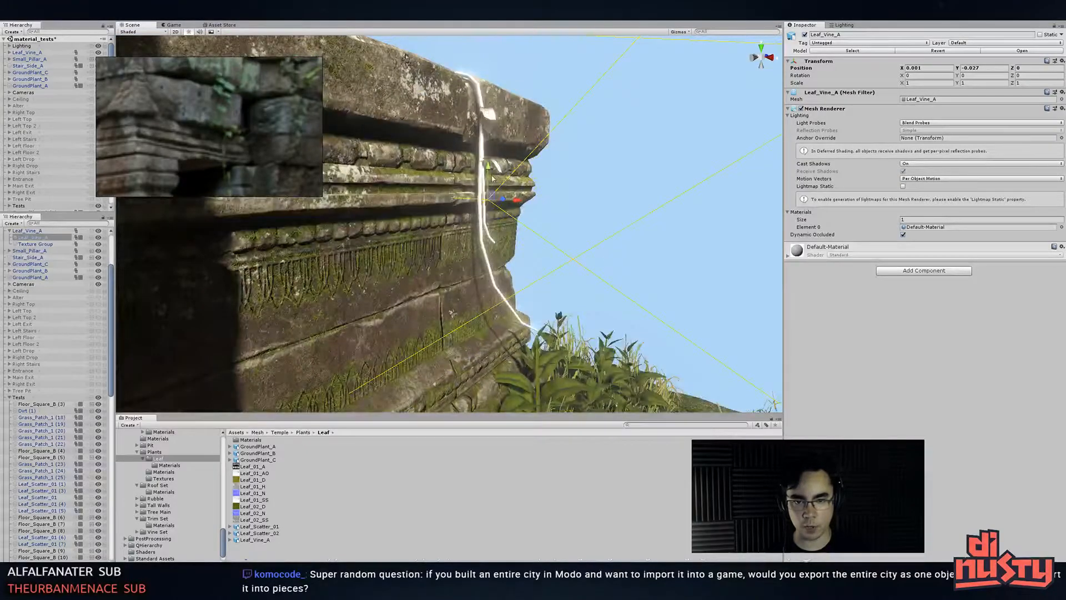
{"action": "left_click_drag", "start_coordinate": [498, 195], "coordinate": [481, 321]}
{"action": "left_click_drag", "start_coordinate": [490, 281], "coordinate": [202, 249], "text": "alt"}
{"action": "scroll", "coordinate": [481, 240], "scroll_direction": "down", "scroll_amount": 3}
{"action": "left_click_drag", "start_coordinate": [481, 241], "coordinate": [625, 300], "text": "alt"}
- Duplicate the vine, rotate the copy about 52° around Y and place it beside the original on the ledge
{"action": "key", "text": "ctrl+d"}
{"action": "left_click_drag", "start_coordinate": [497, 273], "coordinate": [440, 275]}
{"action": "left_click_drag", "start_coordinate": [661, 311], "coordinate": [540, 285], "text": "alt"}
{"action": "key", "text": "w"}
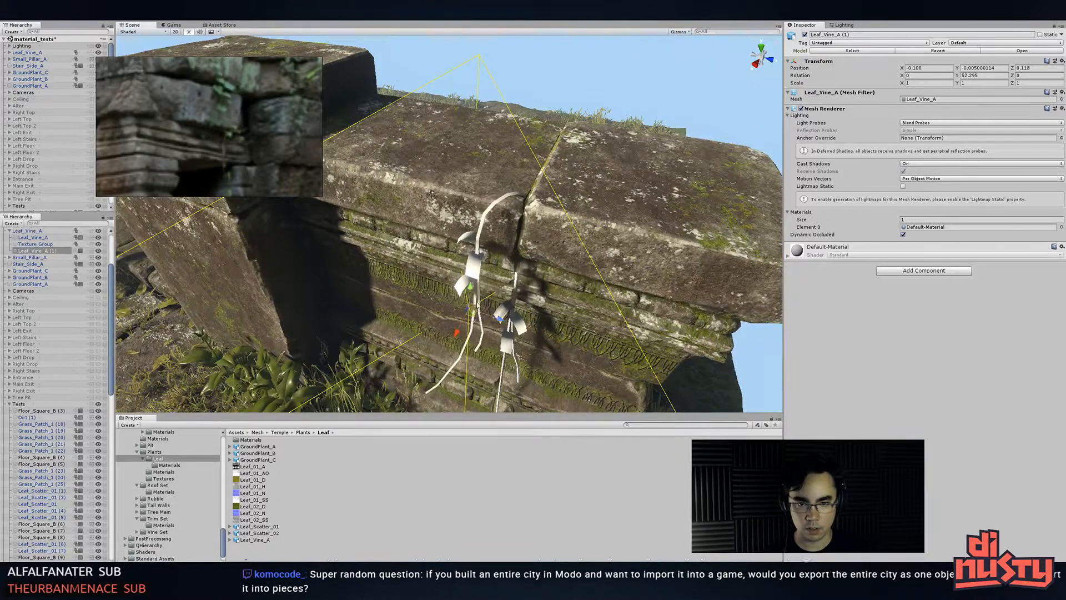
{"action": "left_click_drag", "start_coordinate": [475, 292], "coordinate": [524, 312], "text": "alt"}
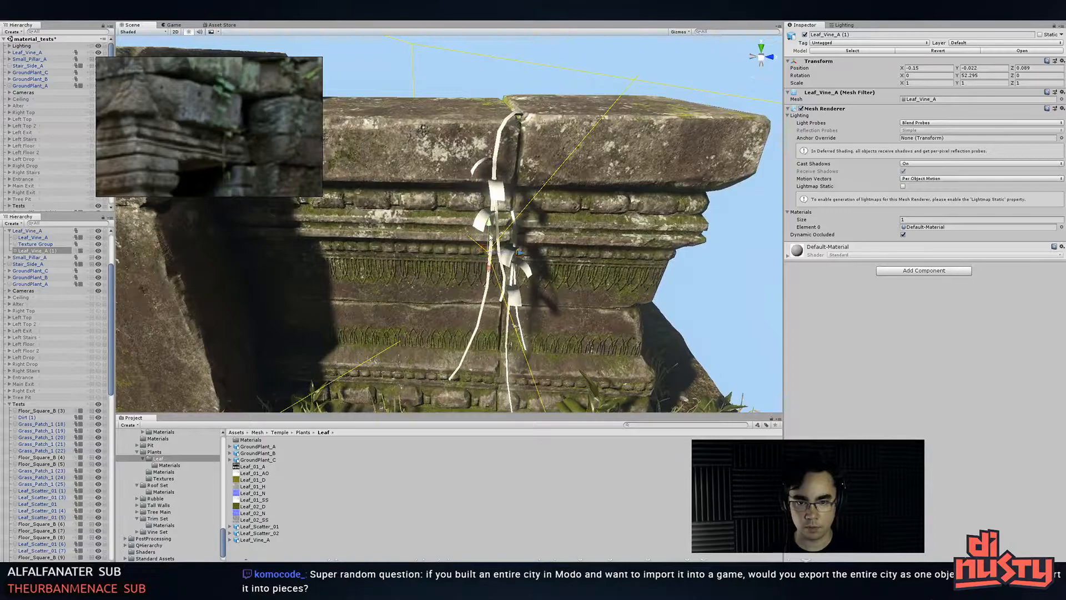
{"action": "left_click", "coordinate": [537, 76]}
{"action": "left_click_drag", "start_coordinate": [528, 83], "coordinate": [587, 199], "text": "alt"}
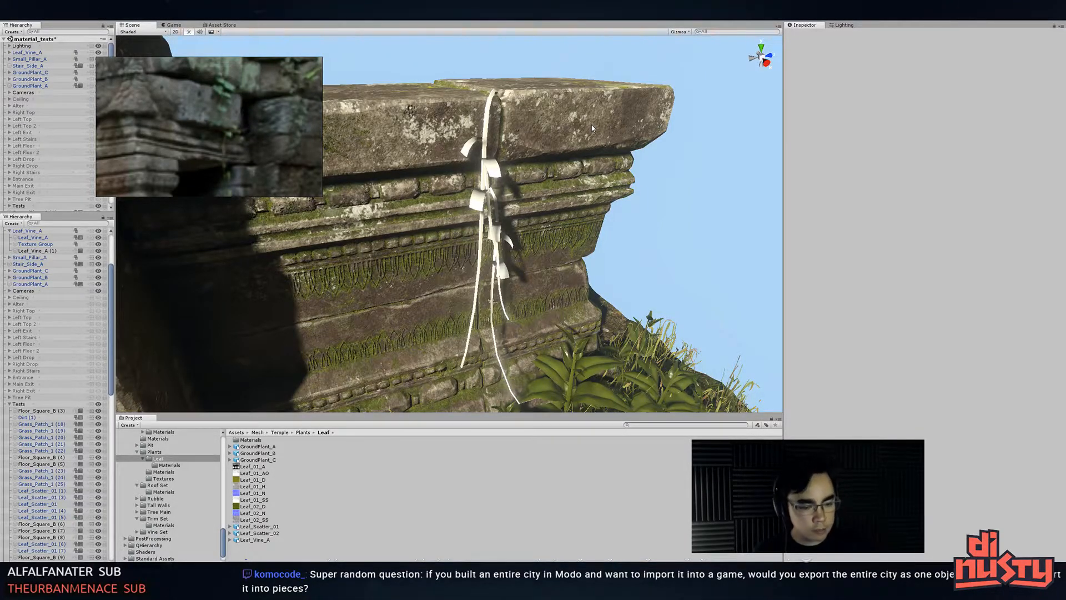
- Switch to Modo, duplicate the three leaves on the vine and move the copies up toward the top of the stem
{"action": "key", "text": "alt+Tab"}
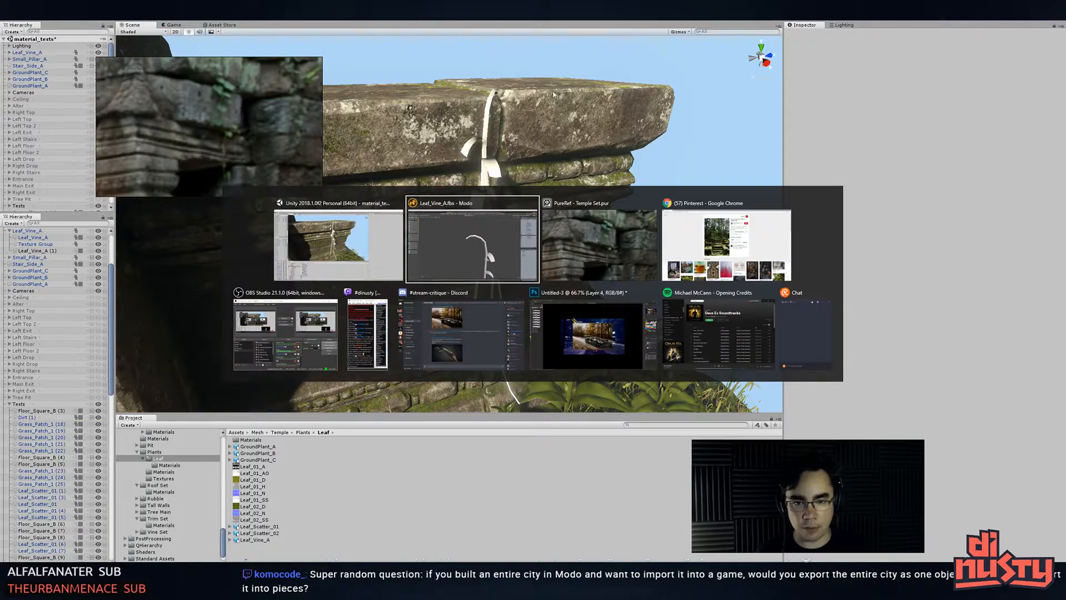
{"action": "left_click_drag", "start_coordinate": [539, 318], "coordinate": [562, 280], "text": "alt"}
{"action": "key", "text": "3"}
{"action": "double_click", "coordinate": [556, 259]}
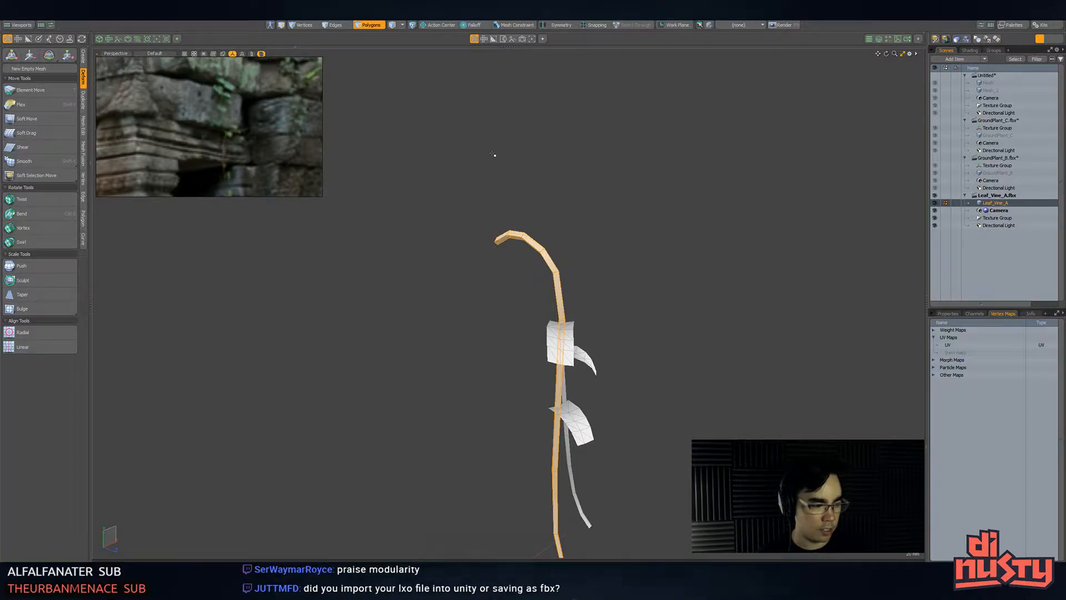
{"action": "left_click_drag", "start_coordinate": [522, 159], "coordinate": [586, 301], "text": "alt"}
{"action": "left_click", "coordinate": [586, 301]}
{"action": "double_click", "coordinate": [535, 322]}
{"action": "scroll", "coordinate": [582, 338], "scroll_direction": "up", "scroll_amount": 4}
{"action": "left_click_drag", "start_coordinate": [590, 350], "coordinate": [560, 341], "text": "alt"}
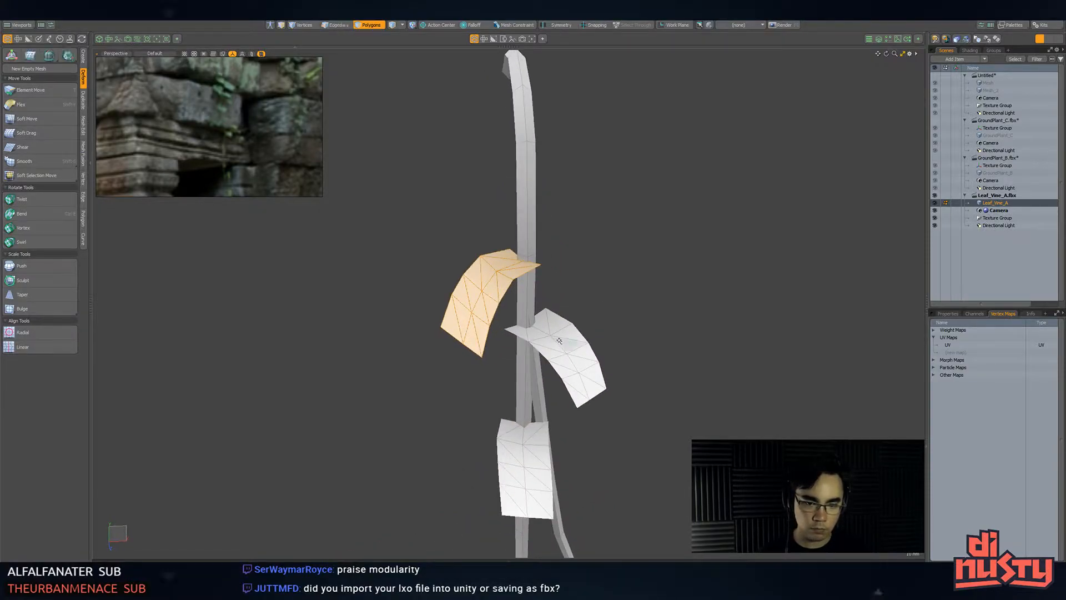
{"action": "double_click", "coordinate": [559, 340], "text": "shift"}
{"action": "double_click", "coordinate": [524, 453], "text": "shift"}
{"action": "key", "text": "ctrl+c"}
{"action": "key", "text": "ctrl+v"}
{"action": "key", "text": "w"}
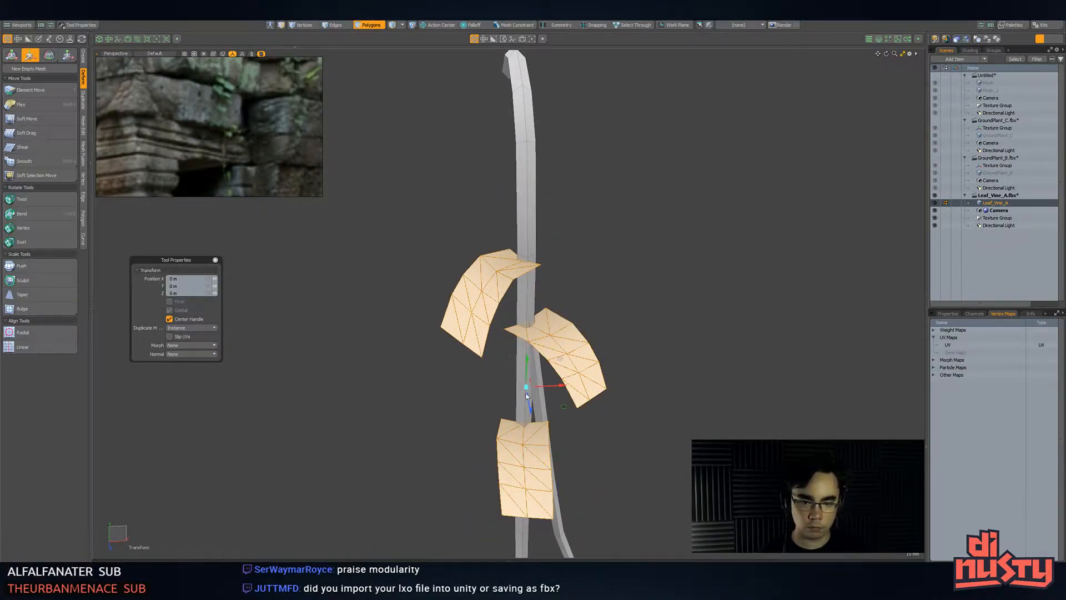
{"action": "left_click_drag", "start_coordinate": [528, 358], "coordinate": [531, 215]}
- Reposition one of the copied leaves on its own along the stem
{"action": "left_click_drag", "start_coordinate": [547, 203], "coordinate": [499, 333], "text": "alt"}
{"action": "key", "text": "space"}
{"action": "double_click", "coordinate": [503, 283]}
{"action": "key", "text": "w"}
{"action": "left_click_drag", "start_coordinate": [498, 390], "coordinate": [497, 281]}
{"action": "key", "text": "e"}
{"action": "key", "text": "w"}
{"action": "key", "text": "e"}
{"action": "key", "text": "x"}
{"action": "key", "text": "w"}
{"action": "key", "text": "x"}
{"action": "left_click_drag", "start_coordinate": [542, 336], "coordinate": [552, 341]}
- Move another copied leaf to the stem's upper bend and rotate it to follow the curve
{"action": "key", "text": "q"}
{"action": "double_click", "coordinate": [472, 229]}
{"action": "key", "text": "w"}
{"action": "left_click_drag", "start_coordinate": [436, 281], "coordinate": [478, 260]}
{"action": "left_click_drag", "start_coordinate": [477, 186], "coordinate": [478, 214]}
{"action": "key", "text": "e"}
{"action": "left_click", "coordinate": [532, 226]}
{"action": "left_click_drag", "start_coordinate": [549, 190], "coordinate": [499, 233]}
{"action": "left_click", "coordinate": [493, 232]}
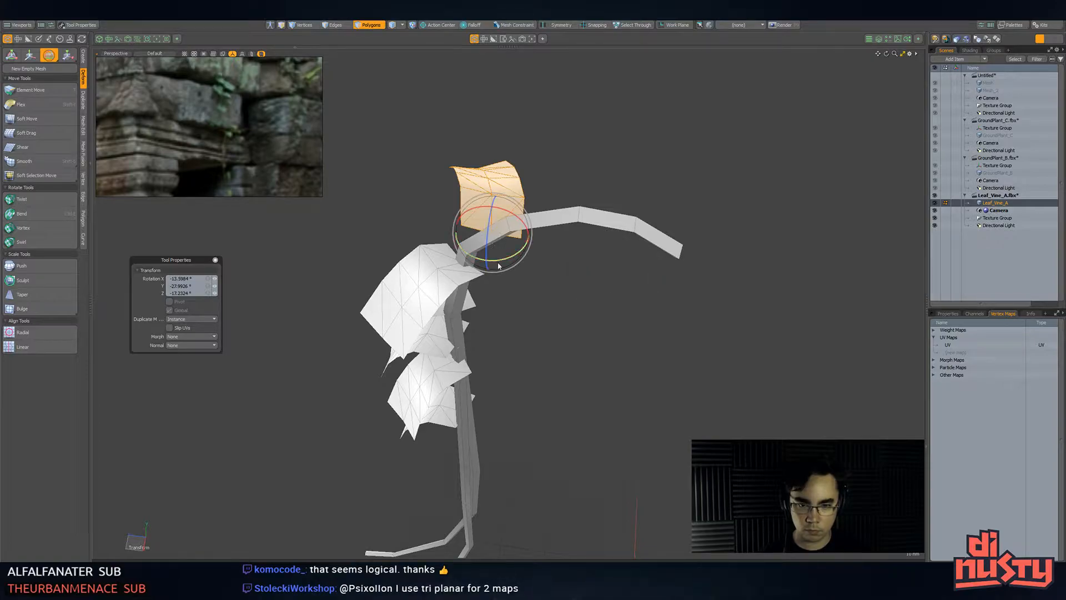
{"action": "left_click_drag", "start_coordinate": [504, 271], "coordinate": [514, 267]}
{"action": "key", "text": "q"}
{"action": "left_click", "coordinate": [531, 308]}
{"action": "left_click_drag", "start_coordinate": [530, 307], "coordinate": [573, 288], "text": "alt"}
{"action": "double_click", "coordinate": [556, 366]}
{"action": "key", "text": "e"}
{"action": "key", "text": "w"}
{"action": "key", "text": "q"}
{"action": "left_click", "coordinate": [625, 404]}
{"action": "key", "text": "alt+Tab"}
{"action": "key", "text": "alt+Tab"}
- Assign a polygon material to both stem strands
{"action": "double_click", "coordinate": [517, 262]}
{"action": "double_click", "coordinate": [552, 300], "text": "shift"}
{"action": "left_click_drag", "start_coordinate": [573, 354], "coordinate": [623, 254], "text": "alt"}
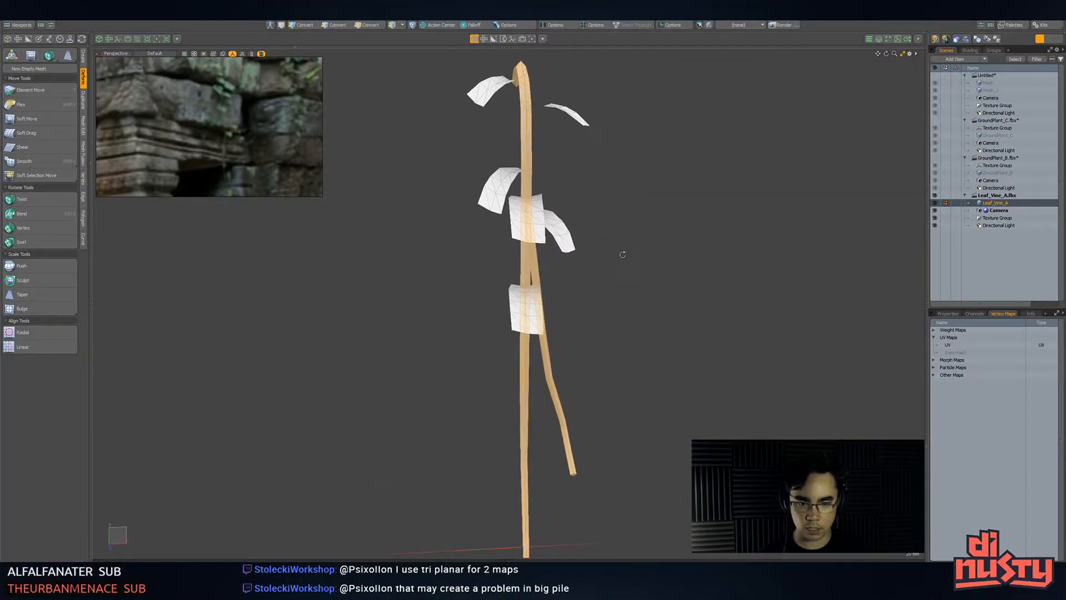
{"action": "key", "text": "m"}
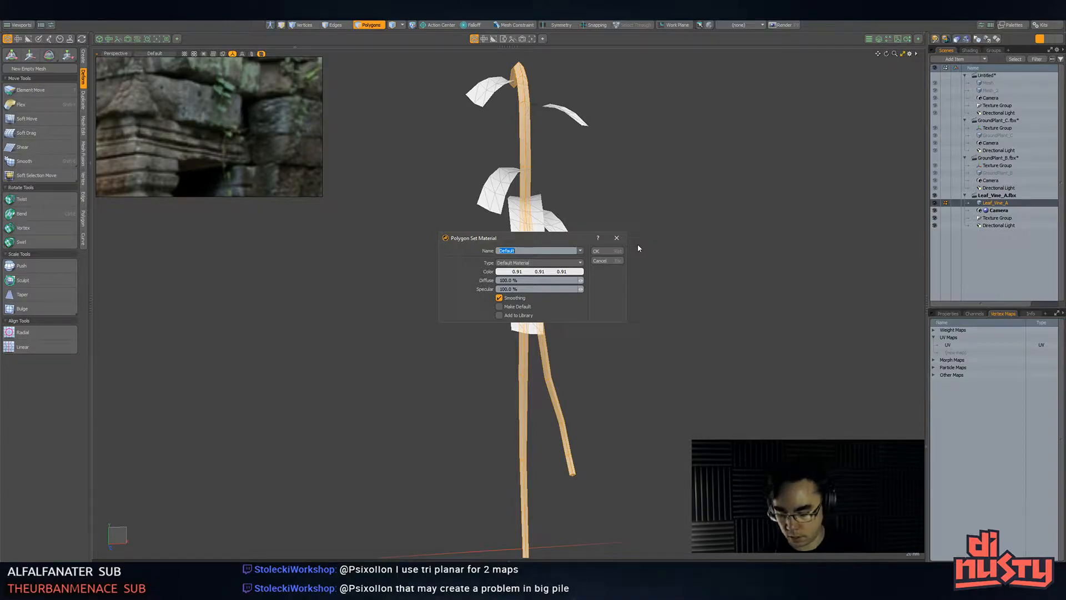
{"action": "key", "text": "Return"}
- Add a new mesh item to the Leaf_Vine_A scene
{"action": "key", "text": "5"}
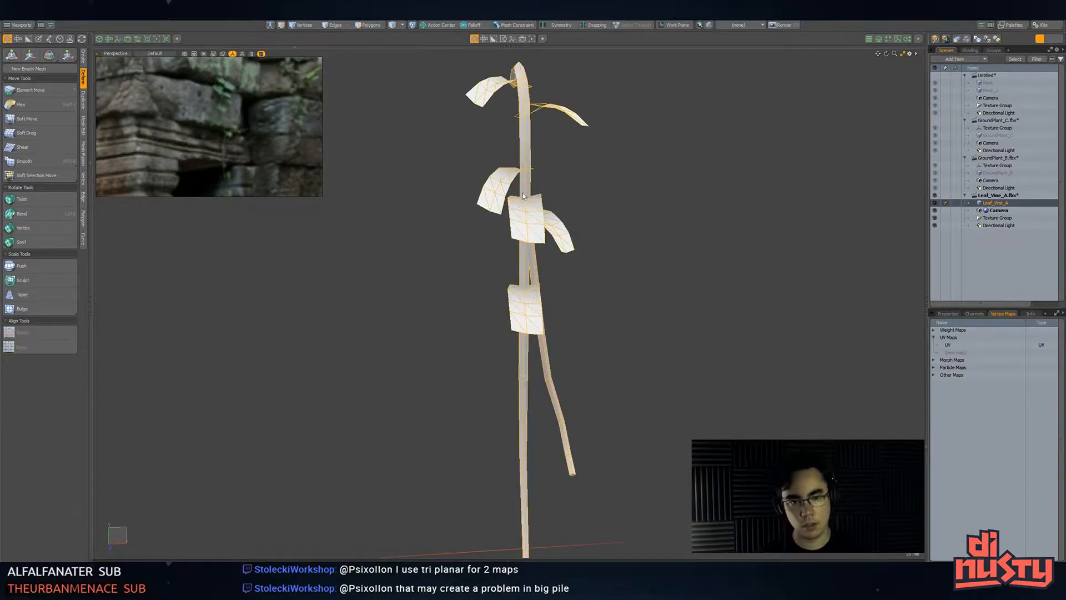
{"action": "left_click", "coordinate": [576, 218]}
{"action": "left_click", "coordinate": [540, 217]}
{"action": "key", "text": "3"}
{"action": "double_click", "coordinate": [535, 221]}
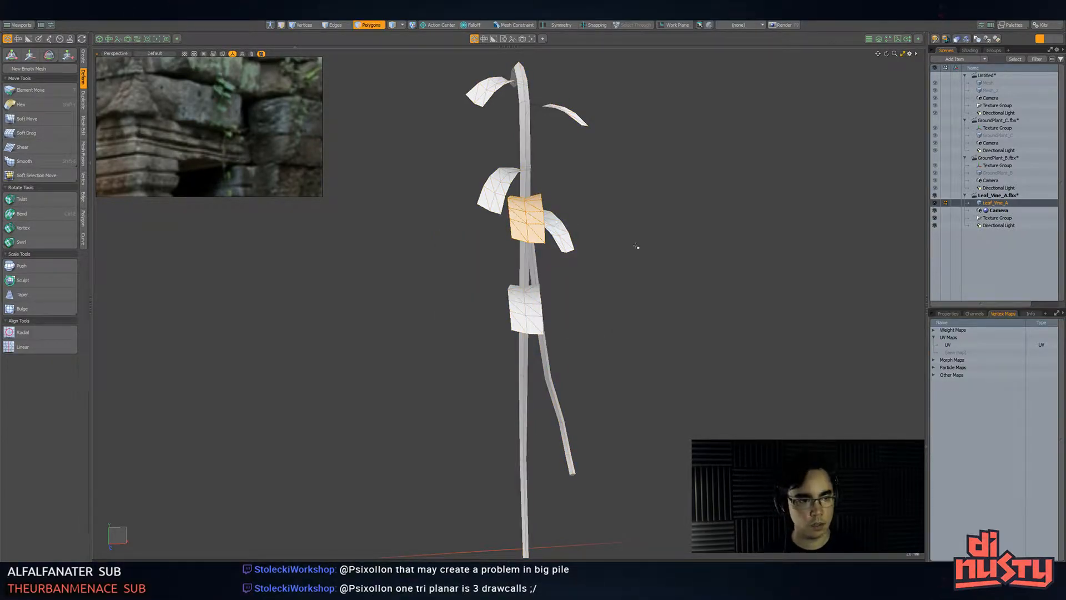
{"action": "left_click", "coordinate": [990, 211]}
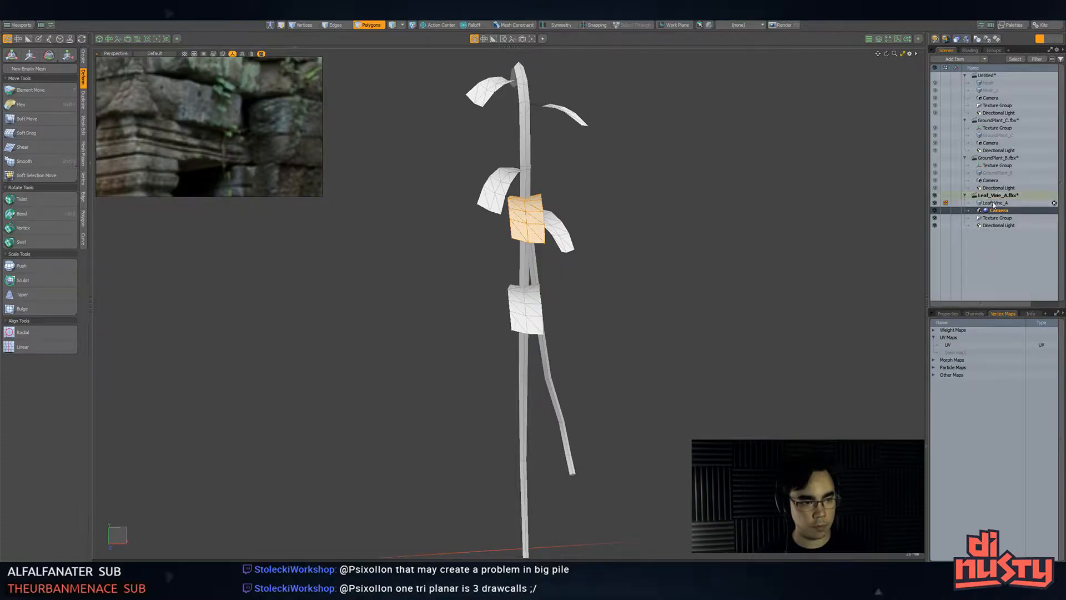
{"action": "left_click", "coordinate": [995, 203]}
{"action": "key", "text": "n"}
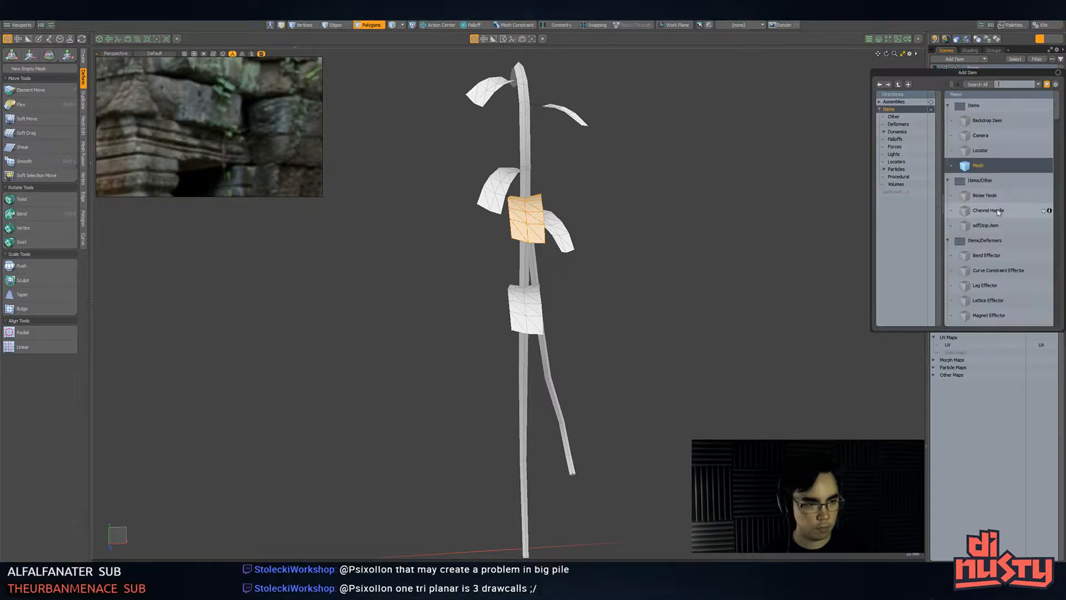
{"action": "double_click", "coordinate": [980, 165]}
- Cut both stem strands out of the Leaf_Vine_A mesh and paste them into the new mesh item
{"action": "left_click", "coordinate": [563, 239]}
{"action": "left_click_drag", "start_coordinate": [563, 240], "coordinate": [550, 261], "text": "alt"}
{"action": "key", "text": "3"}
{"action": "left_click", "coordinate": [573, 274]}
{"action": "left_click", "coordinate": [581, 284], "text": "shift"}
{"action": "key", "text": "]"}
{"action": "key", "text": "ctrl+x"}
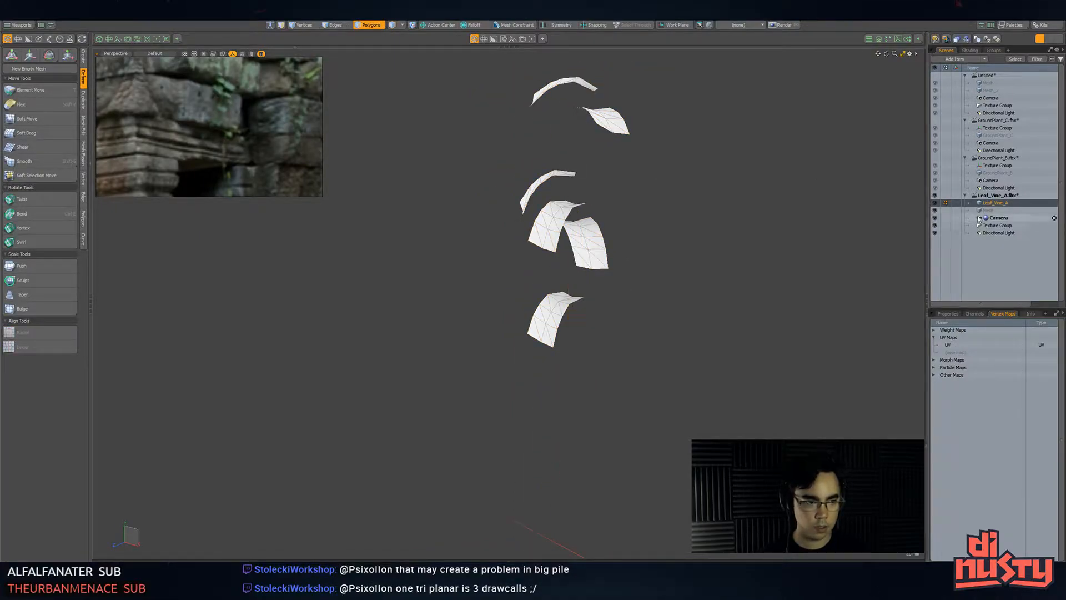
{"action": "left_click", "coordinate": [993, 211]}
{"action": "key", "text": "ctrl+v"}
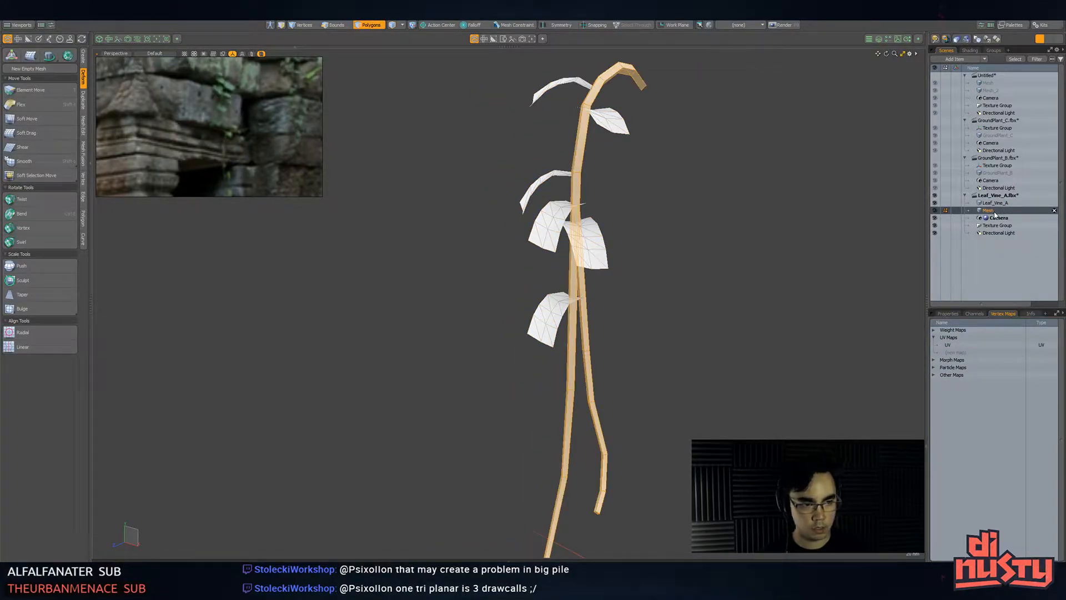
- Rename the new mesh item to Leaf_Vine_A_Root
{"action": "double_click", "coordinate": [988, 211]}
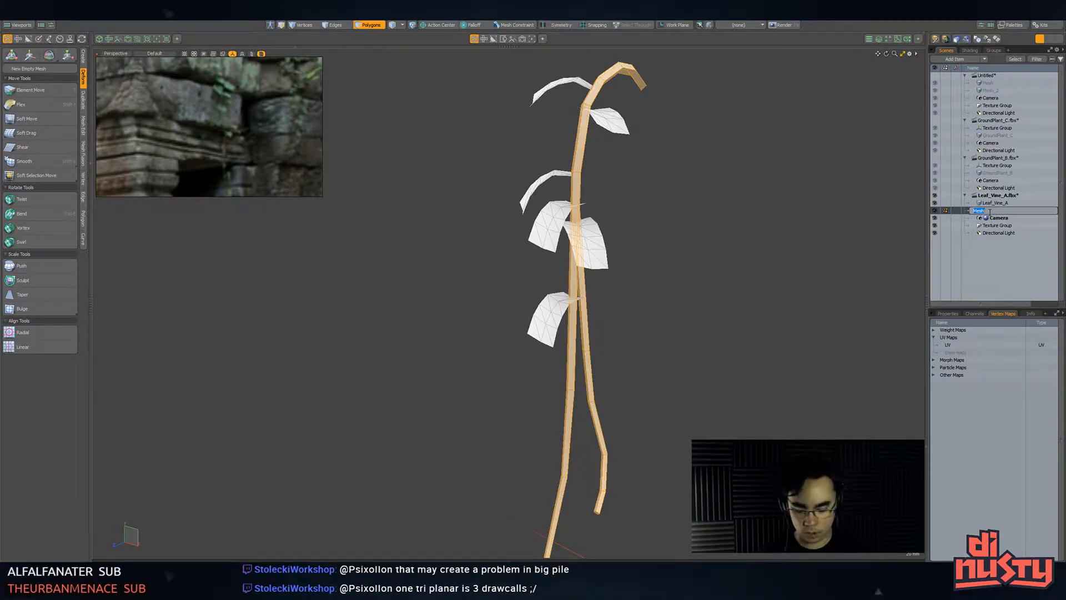
{"action": "type", "text": "Leaf_Vine_A_Root"}
{"action": "key", "text": "Return"}
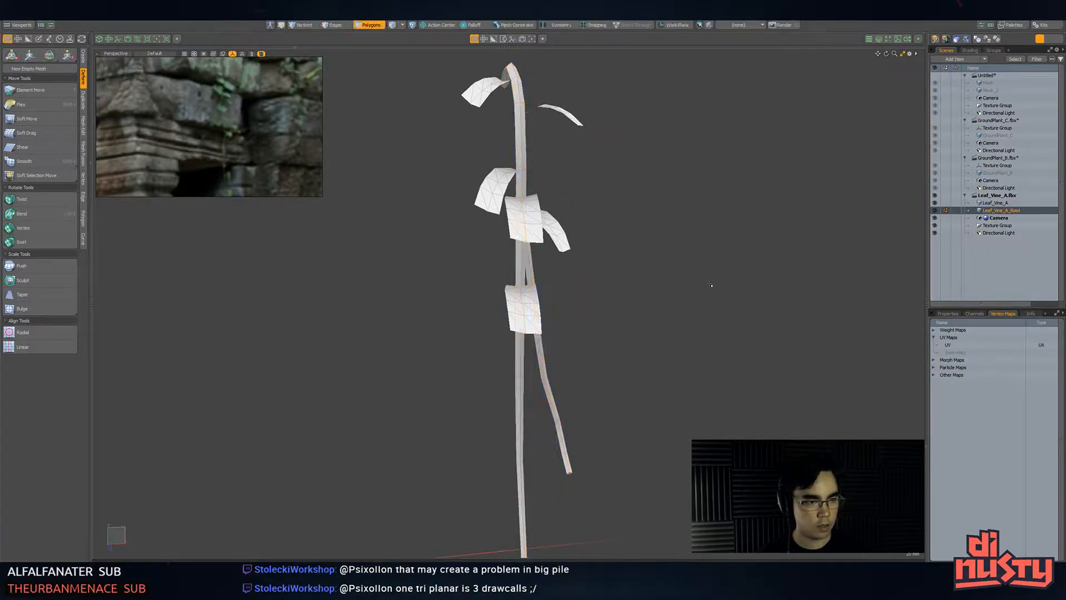
- Cut the stem strands from Leaf_Vine_A_Root and paste them back into the Leaf_Vine_A mesh
{"action": "key", "text": "alt+Tab"}
{"action": "left_click_drag", "start_coordinate": [570, 208], "coordinate": [531, 276], "text": "alt"}
{"action": "key", "text": "alt+Tab"}
{"action": "key", "text": "KP_1"}
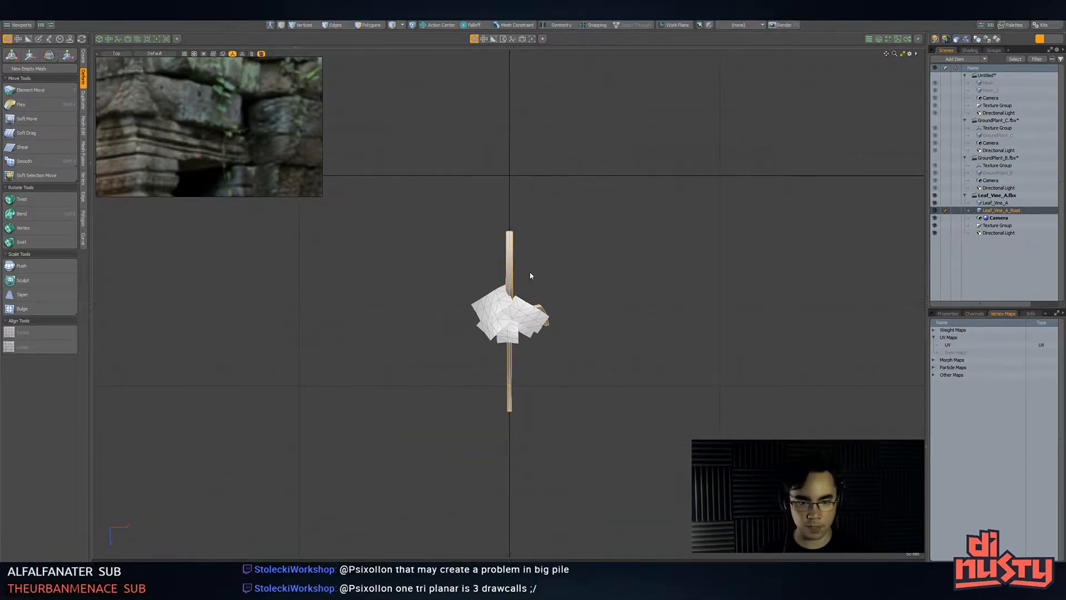
{"action": "key", "text": "3"}
{"action": "mouse_move", "coordinate": [521, 178]}
{"action": "right_mouse_down"}
{"action": "mouse_move", "coordinate": [628, 198]}
{"action": "mouse_move", "coordinate": [600, 186]}
{"action": "right_mouse_up"}
{"action": "key", "text": "ctrl+x"}
{"action": "key", "text": "5"}
{"action": "left_click", "coordinate": [490, 313]}
{"action": "key", "text": "3"}
{"action": "key", "text": "ctrl+v"}
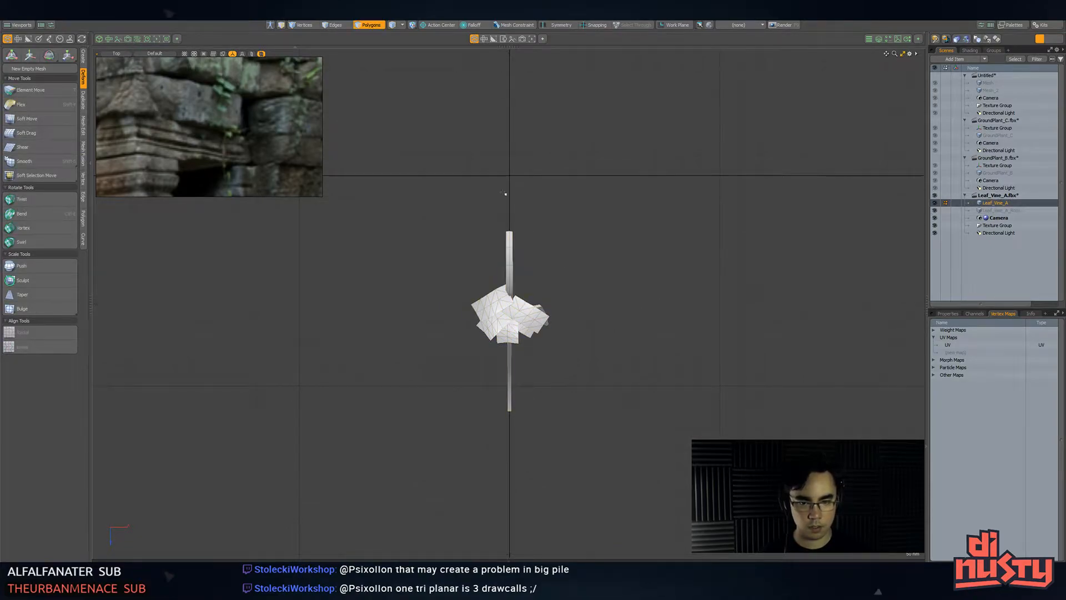
- Move the whole vine in the orthographic views so the stem's curved tip sits at the origin
{"action": "right_click_drag", "start_coordinate": [512, 198], "coordinate": [605, 228]}
{"action": "scroll", "coordinate": [633, 232], "scroll_direction": "up", "scroll_amount": 2}
{"action": "key", "text": "w"}
{"action": "mouse_move", "coordinate": [500, 398]}
{"action": "left_mouse_down"}
{"action": "mouse_move", "coordinate": [499, 319]}
{"action": "mouse_move", "coordinate": [428, 305]}
{"action": "mouse_move", "coordinate": [460, 299]}
{"action": "left_mouse_up"}
{"action": "key", "text": "ctrl+2"}
{"action": "left_click_drag", "start_coordinate": [520, 250], "coordinate": [559, 451]}
{"action": "key", "text": "KP_Decimal"}
{"action": "left_click_drag", "start_coordinate": [566, 345], "coordinate": [564, 290], "text": "alt"}
{"action": "left_click_drag", "start_coordinate": [562, 158], "coordinate": [554, 234], "text": "alt+shift"}
{"action": "key", "text": "3"}
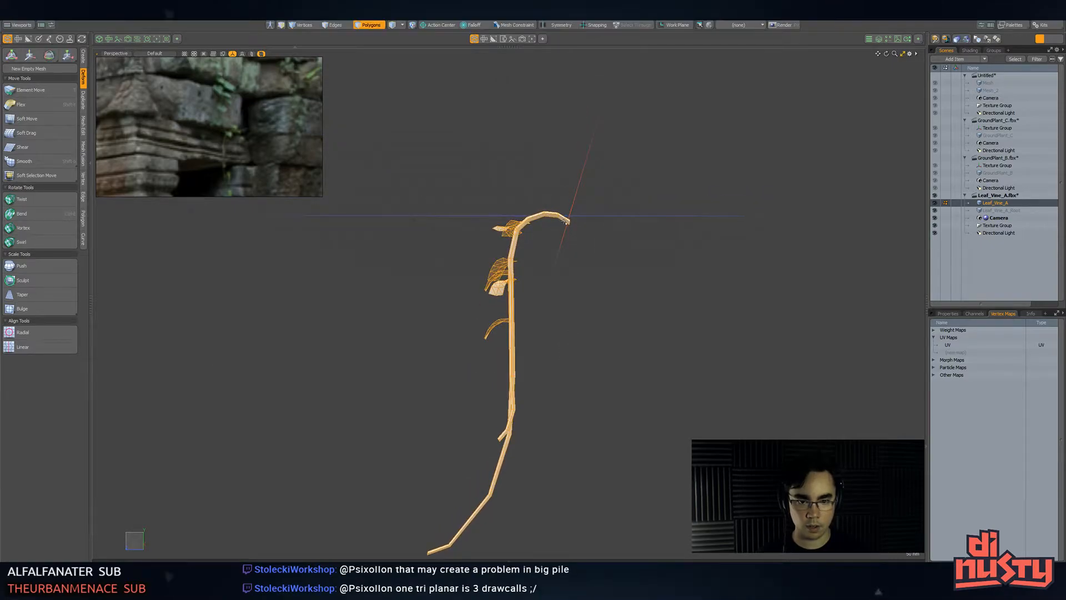
- Drop the move tool and delete the empty Leaf_Vine_A_Root mesh item
{"action": "left_click_drag", "start_coordinate": [501, 347], "coordinate": [535, 295], "text": "alt"}
{"action": "key", "text": "q"}
{"action": "key", "text": "w"}
{"action": "key", "text": "q"}
{"action": "left_click", "coordinate": [603, 341]}
{"action": "left_click_drag", "start_coordinate": [603, 341], "coordinate": [722, 316], "text": "alt"}
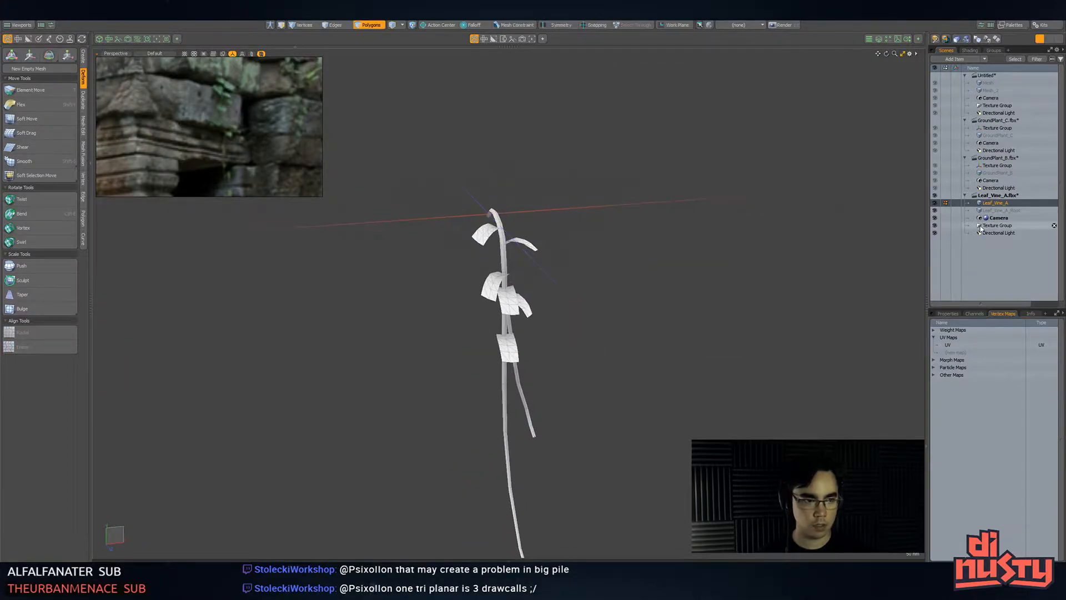
{"action": "left_click", "coordinate": [1002, 210]}
{"action": "key", "text": "Delete"}
- Assign the leaf polygons a material named leaf and save the vine file
{"action": "left_click", "coordinate": [489, 229]}
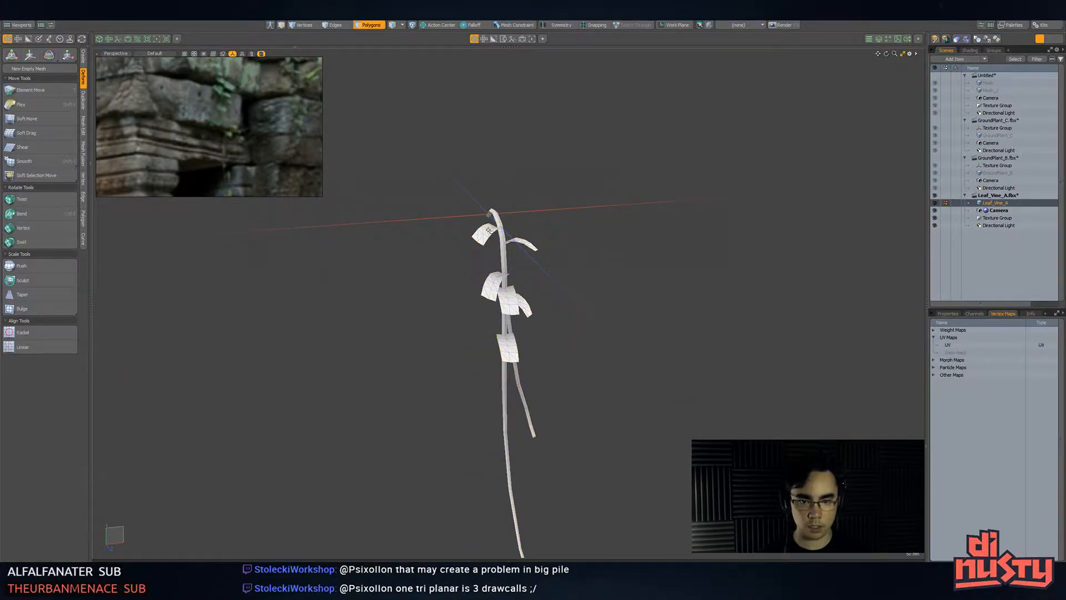
{"action": "key", "text": "bracketleft"}
{"action": "type", "text": "mleaf"}
{"action": "key", "text": "Return"}
{"action": "left_click_drag", "start_coordinate": [632, 349], "coordinate": [601, 329], "text": "alt"}
{"action": "left_click", "coordinate": [601, 329]}
{"action": "key", "text": "ctrl+s"}
- Switch to Unity and raise the vine copy back up against the ledge at the stone joint
{"action": "key", "text": "alt+Tab"}
{"action": "left_click_drag", "start_coordinate": [494, 322], "coordinate": [455, 229], "text": "alt"}
{"action": "left_click", "coordinate": [463, 325]}
{"action": "middle_click_drag", "start_coordinate": [455, 230], "coordinate": [449, 113], "text": "alt"}
{"action": "left_click_drag", "start_coordinate": [449, 112], "coordinate": [444, 250], "text": "alt"}
{"action": "left_click", "coordinate": [466, 267]}
{"action": "left_click_drag", "start_coordinate": [452, 358], "coordinate": [454, 119]}
{"action": "middle_click_drag", "start_coordinate": [454, 120], "coordinate": [455, 311], "text": "alt"}
{"action": "left_click_drag", "start_coordinate": [455, 311], "coordinate": [451, 357], "text": "alt"}
{"action": "middle_click_drag", "start_coordinate": [452, 357], "coordinate": [410, 327], "text": "alt"}
{"action": "left_click_drag", "start_coordinate": [410, 328], "coordinate": [432, 343], "text": "alt"}
{"action": "scroll", "coordinate": [402, 341], "scroll_direction": "down", "scroll_amount": 4}
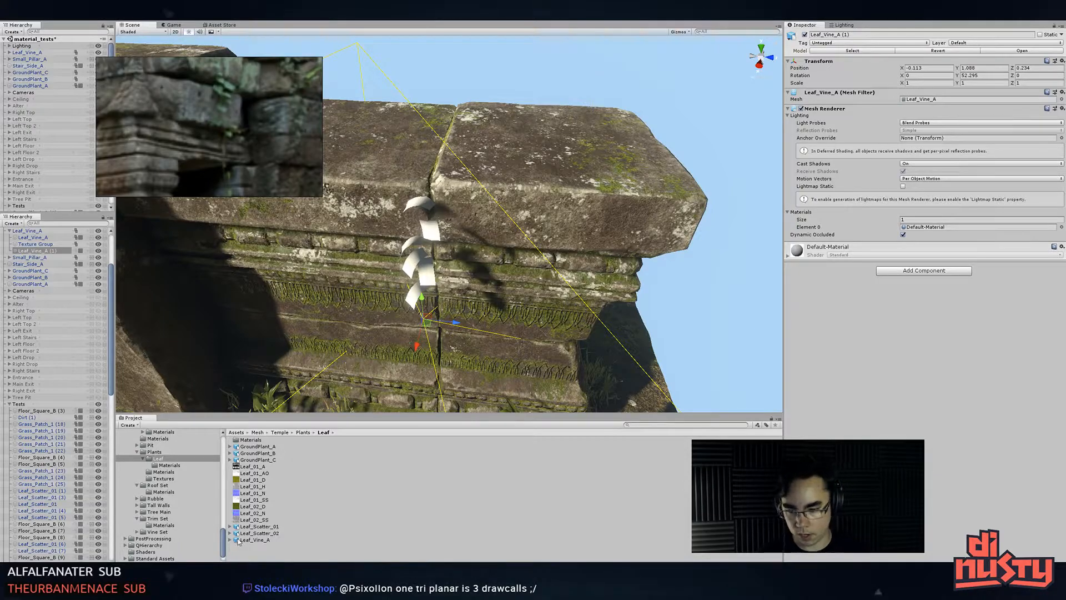
- Inspect the Leaf_Vine_A asset's sub-objects and preview, and check the scene vine's material slots and parent object
{"action": "left_click", "coordinate": [255, 540]}
{"action": "left_click", "coordinate": [281, 552]}
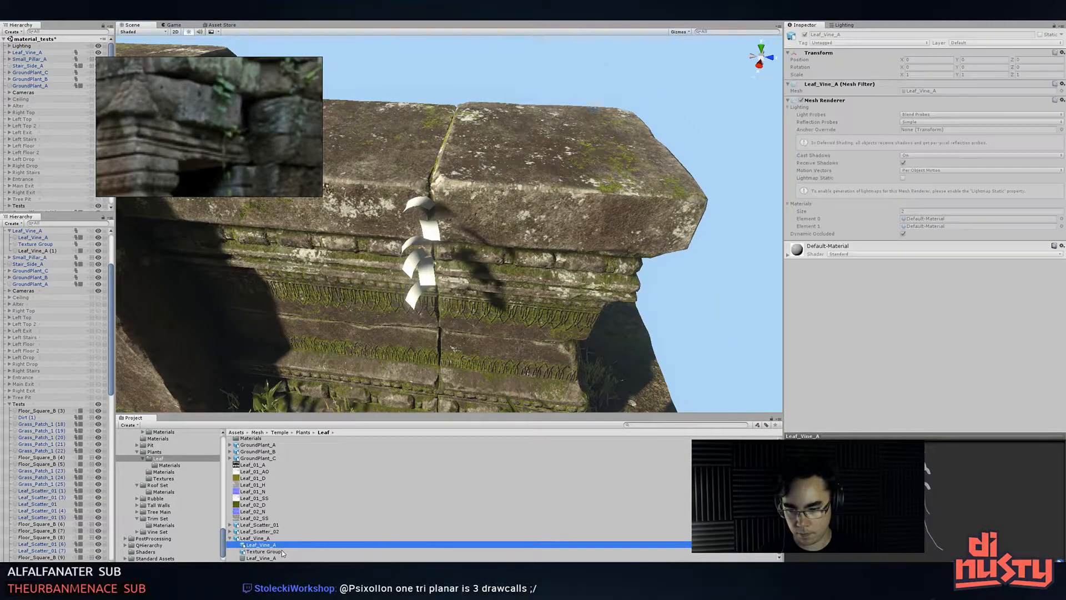
{"action": "left_click", "coordinate": [286, 557]}
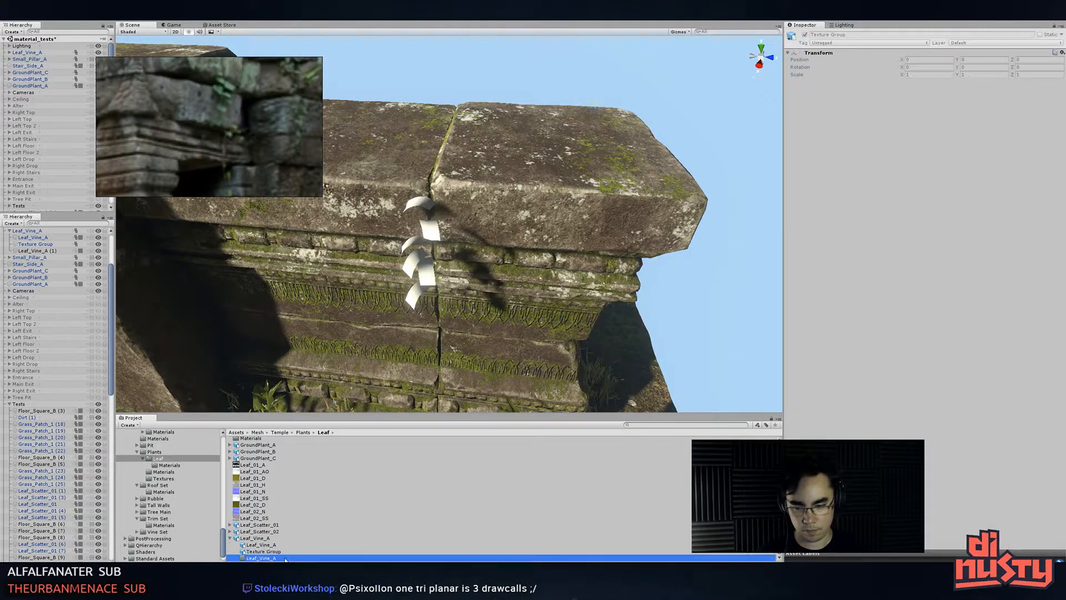
{"action": "left_click_drag", "start_coordinate": [389, 311], "coordinate": [521, 239], "text": "alt"}
{"action": "mouse_move", "coordinate": [983, 531]}
{"action": "left_mouse_down"}
{"action": "mouse_move", "coordinate": [1017, 545]}
{"action": "mouse_move", "coordinate": [986, 530]}
{"action": "left_mouse_up"}
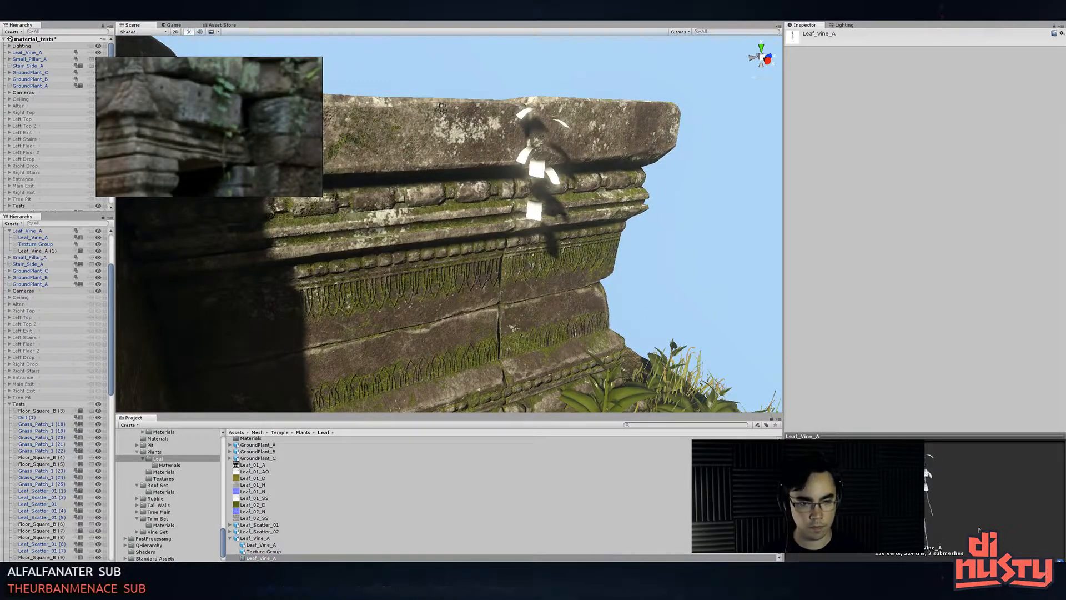
{"action": "scroll", "coordinate": [49, 134], "scroll_direction": "down", "scroll_amount": 4}
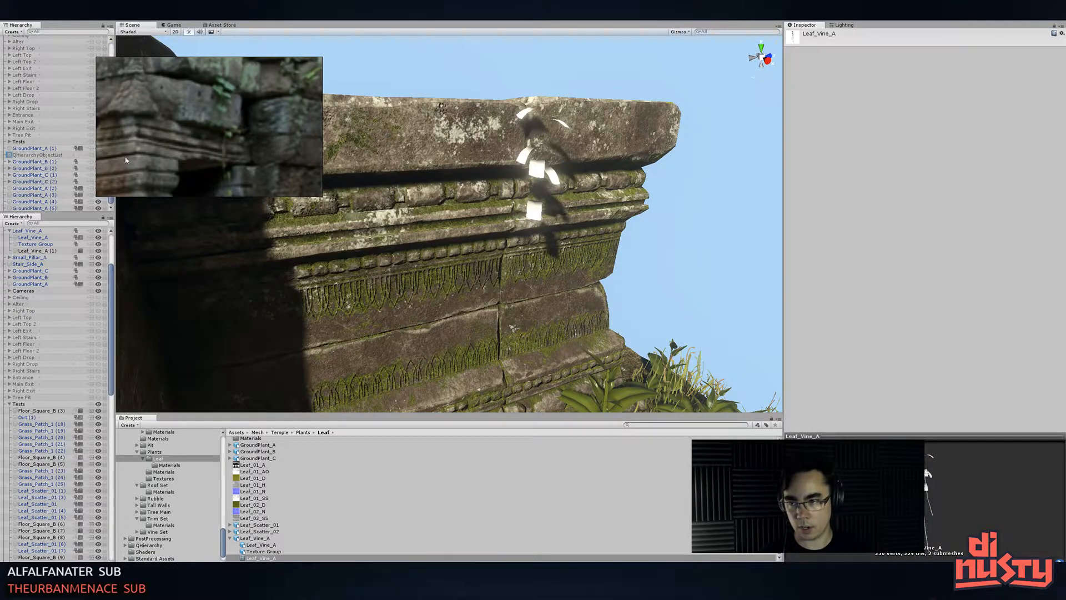
{"action": "left_click", "coordinate": [33, 189]}
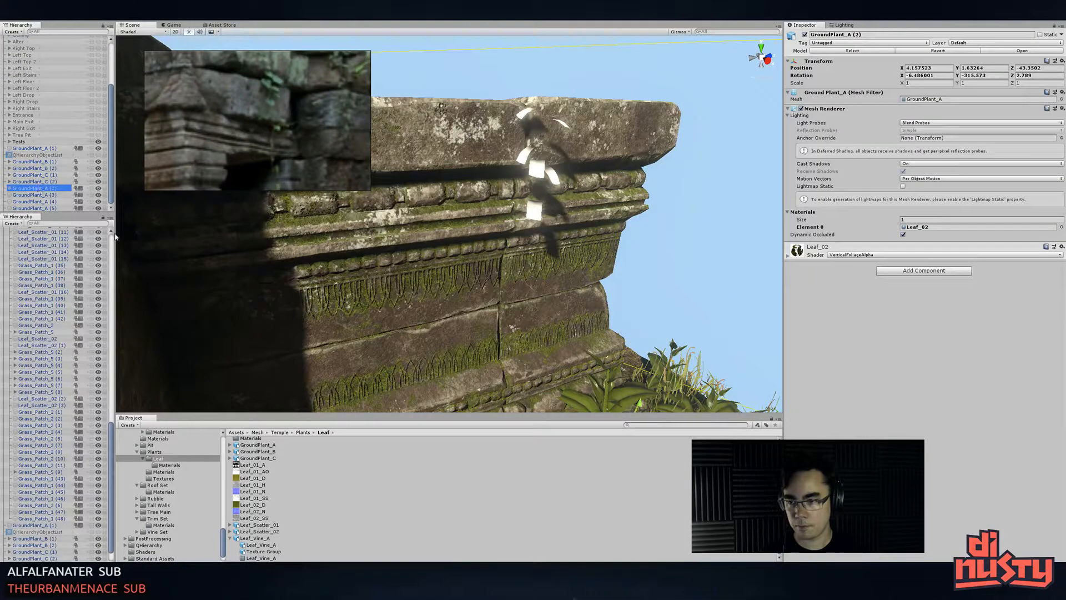
{"action": "left_click", "coordinate": [538, 172]}
{"action": "scroll", "coordinate": [72, 256], "scroll_direction": "up", "scroll_amount": 2}
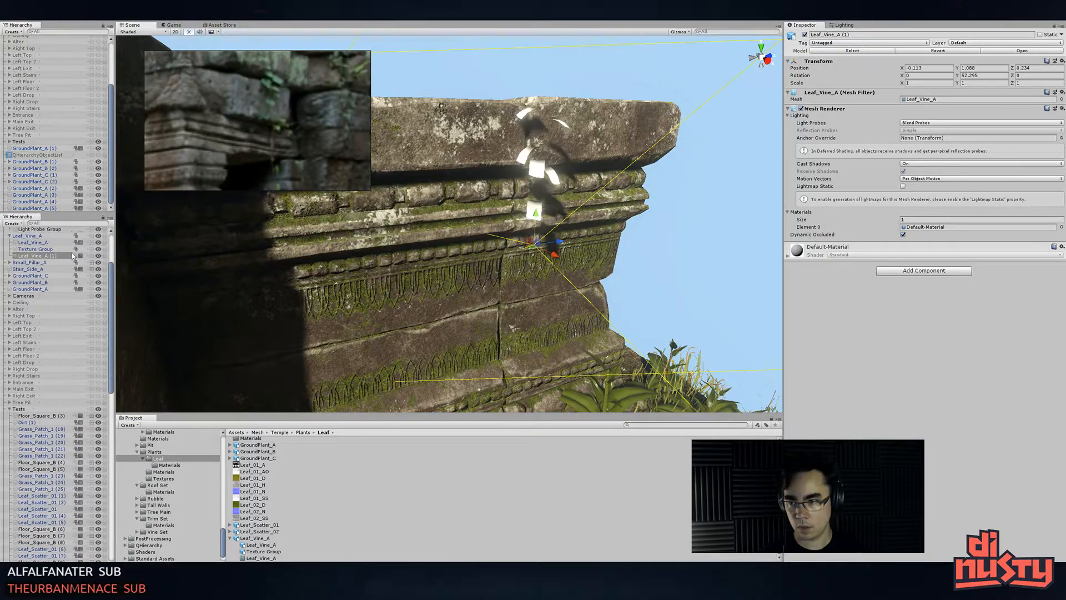
{"action": "scroll", "coordinate": [55, 251], "scroll_direction": "up", "scroll_amount": 2}
{"action": "left_click", "coordinate": [54, 259]}
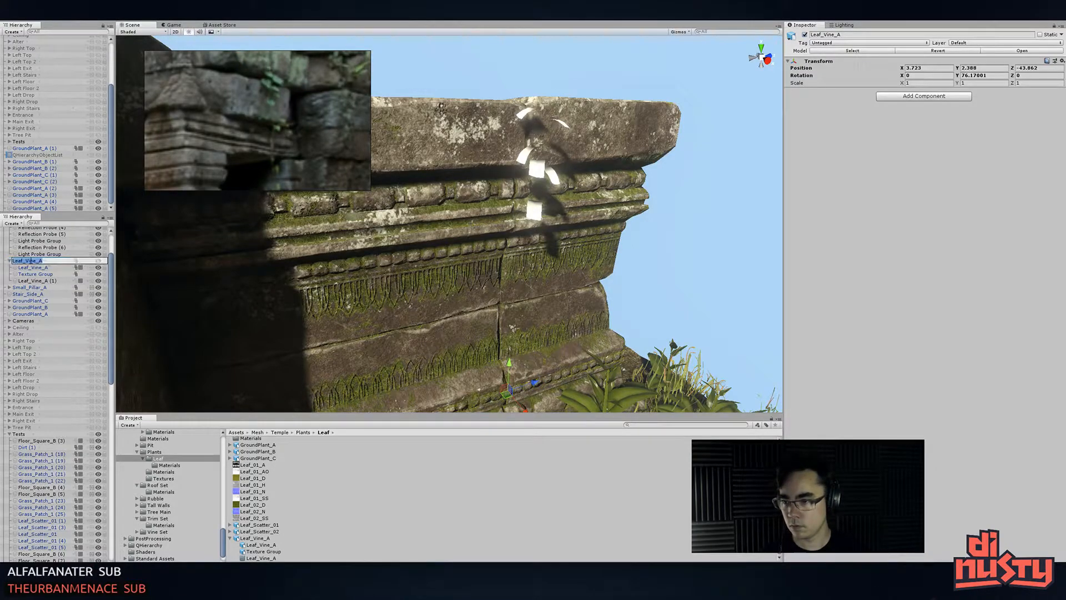
{"action": "left_click", "coordinate": [32, 241]}
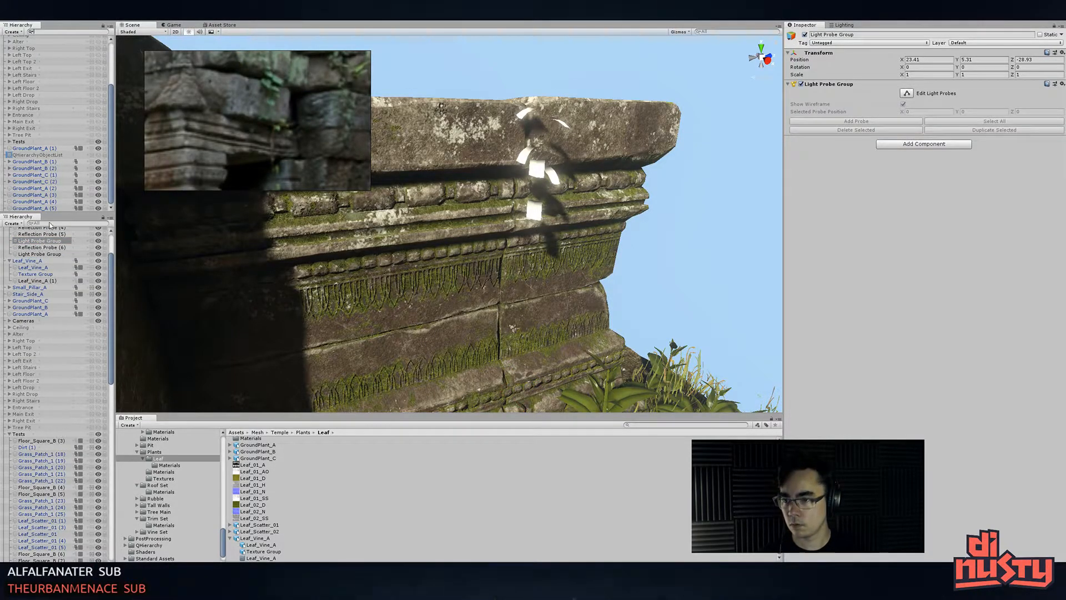
- Filter the hierarchy by Leaf_Vine_A, delete the existing vine objects and clear the filter
{"action": "left_click", "coordinate": [50, 224]}
{"action": "type", "text": "Leaf_Vine_A"}
{"action": "left_click", "coordinate": [35, 240]}
{"action": "left_click", "coordinate": [35, 250], "text": "shift"}
{"action": "key", "text": "Delete"}
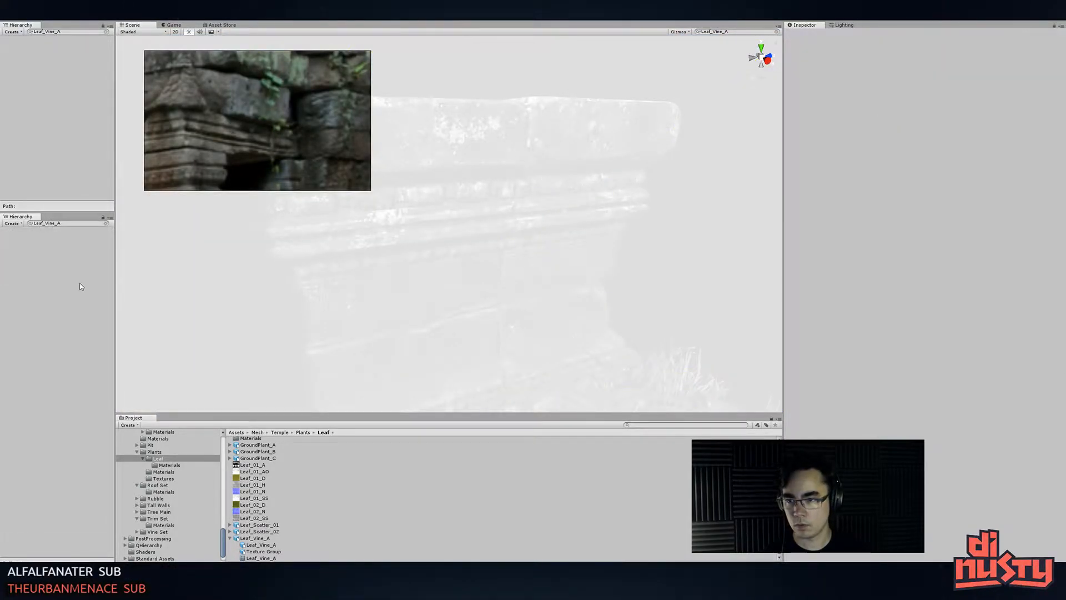
{"action": "left_click", "coordinate": [106, 224]}
- Place a fresh Leaf_Vine_A in the scene, rotate it about 85° around Y and hang it over the ledge at the stone joint
{"action": "left_click_drag", "start_coordinate": [247, 548], "coordinate": [485, 317]}
{"action": "left_click_drag", "start_coordinate": [500, 267], "coordinate": [487, 250]}
{"action": "left_click_drag", "start_coordinate": [507, 192], "coordinate": [467, 242]}
{"action": "key", "text": "e"}
{"action": "key", "text": "w"}
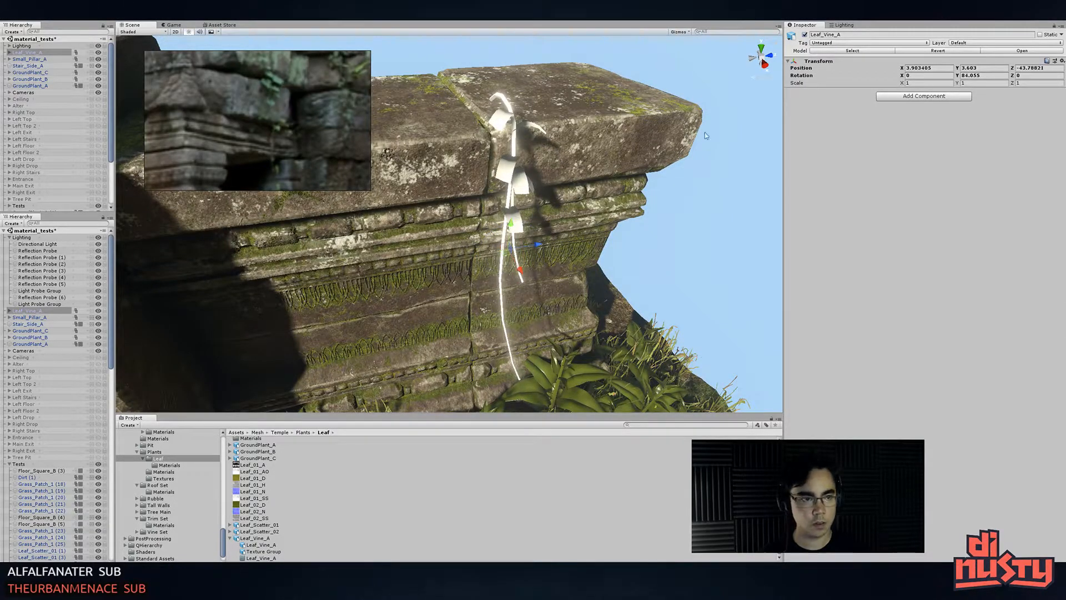
- Apply the Leaf_01 material from the Leaf Materials folder to the vine's leaves
{"action": "left_click", "coordinate": [513, 112]}
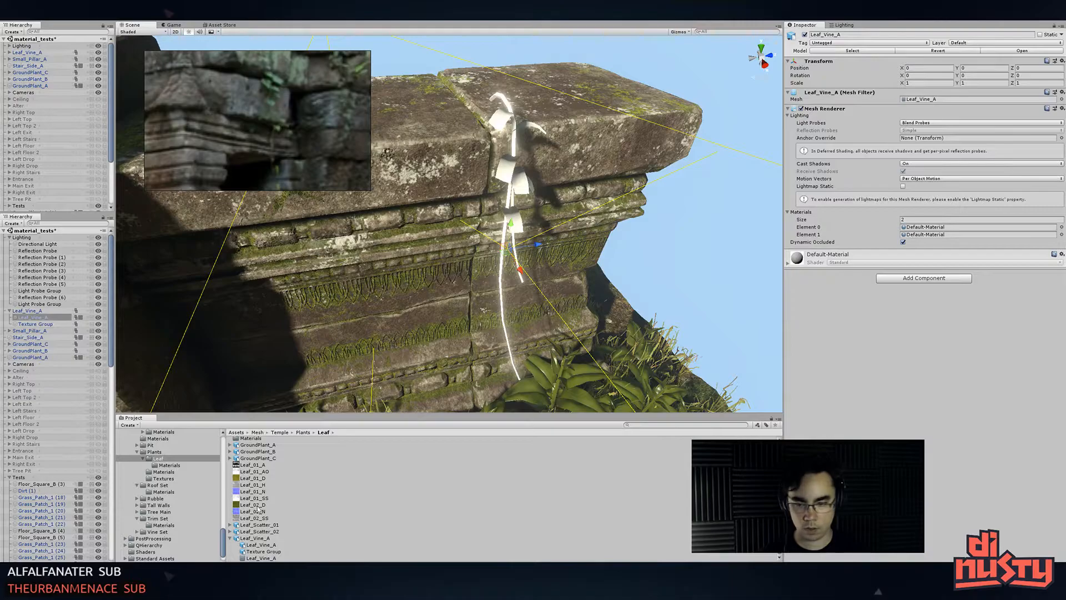
{"action": "left_click", "coordinate": [257, 545]}
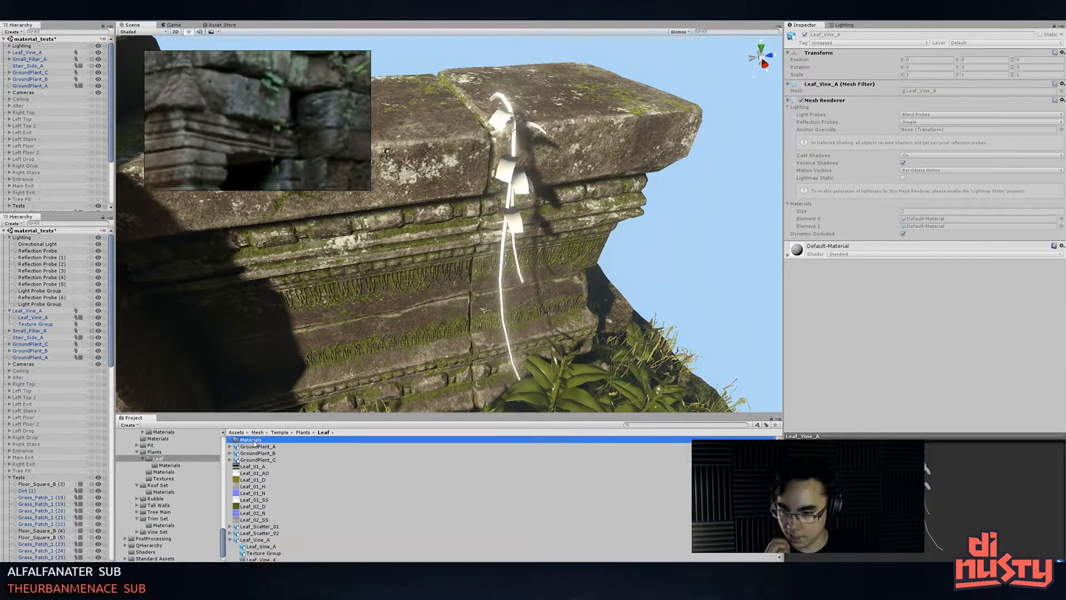
{"action": "double_click", "coordinate": [250, 438]}
{"action": "left_click_drag", "start_coordinate": [249, 439], "coordinate": [517, 225]}
- Search the project for root and apply the Ground_Root_A material to the vine's stems
{"action": "left_click_drag", "start_coordinate": [599, 224], "coordinate": [530, 217], "text": "alt"}
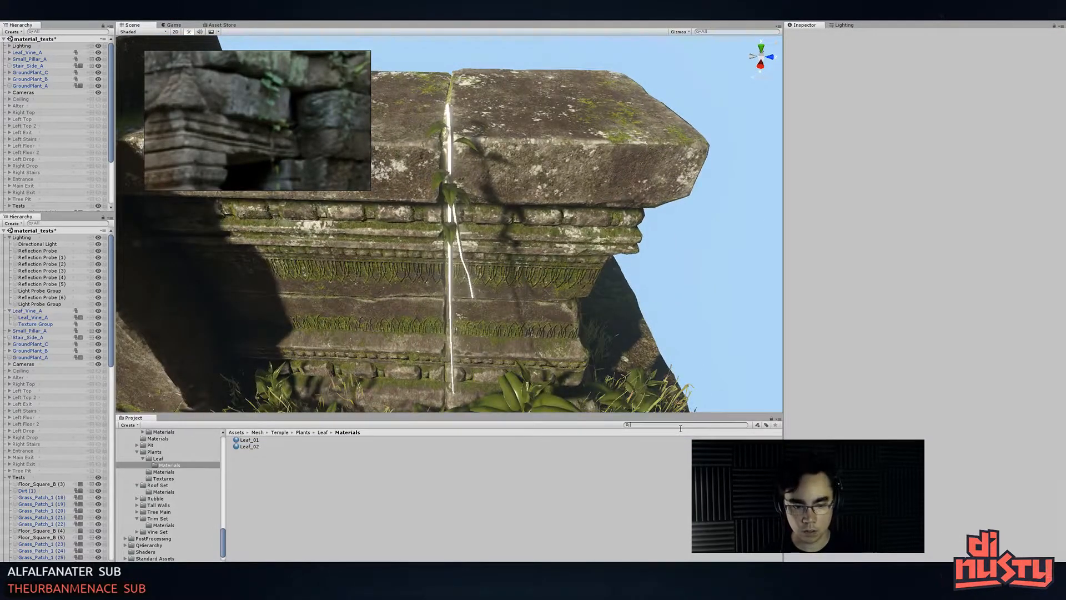
{"action": "type", "text": "root"}
{"action": "left_click_drag", "start_coordinate": [253, 478], "coordinate": [449, 150]}
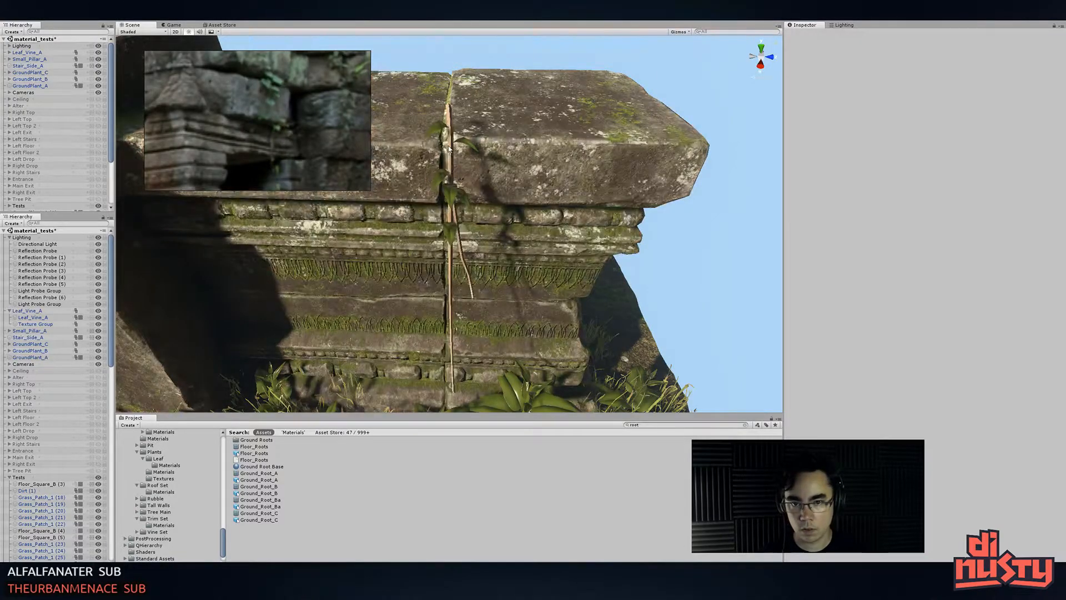
- Darken the albedo colour of the vine's Ground Root Base material to a neutral dark grey with a value of 28
{"action": "left_click_drag", "start_coordinate": [702, 289], "coordinate": [544, 310], "text": "alt"}
{"action": "left_click", "coordinate": [488, 224]}
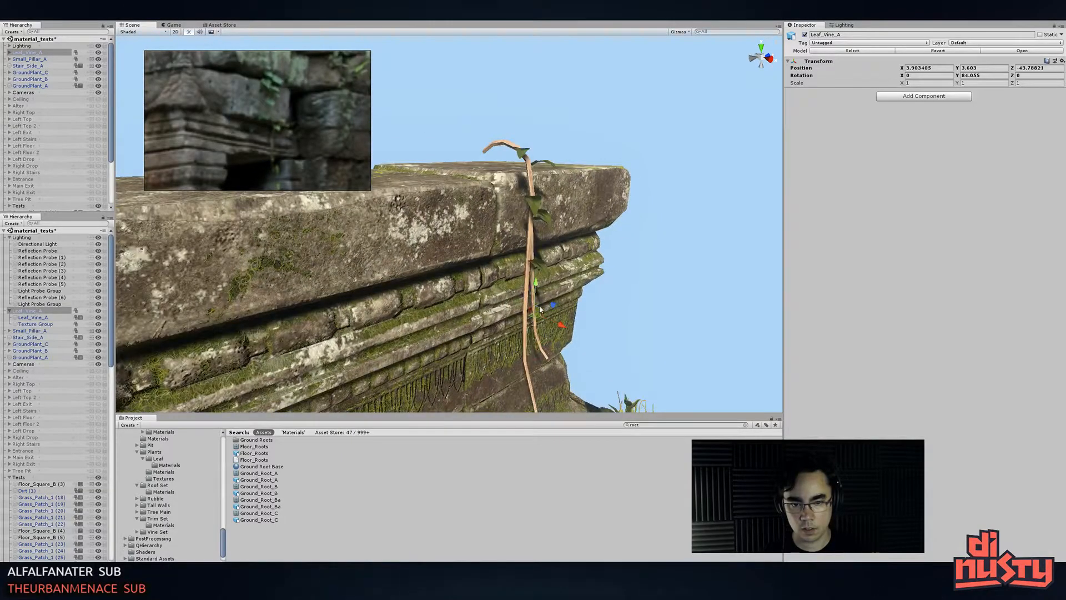
{"action": "left_click", "coordinate": [540, 308]}
{"action": "left_click", "coordinate": [533, 306]}
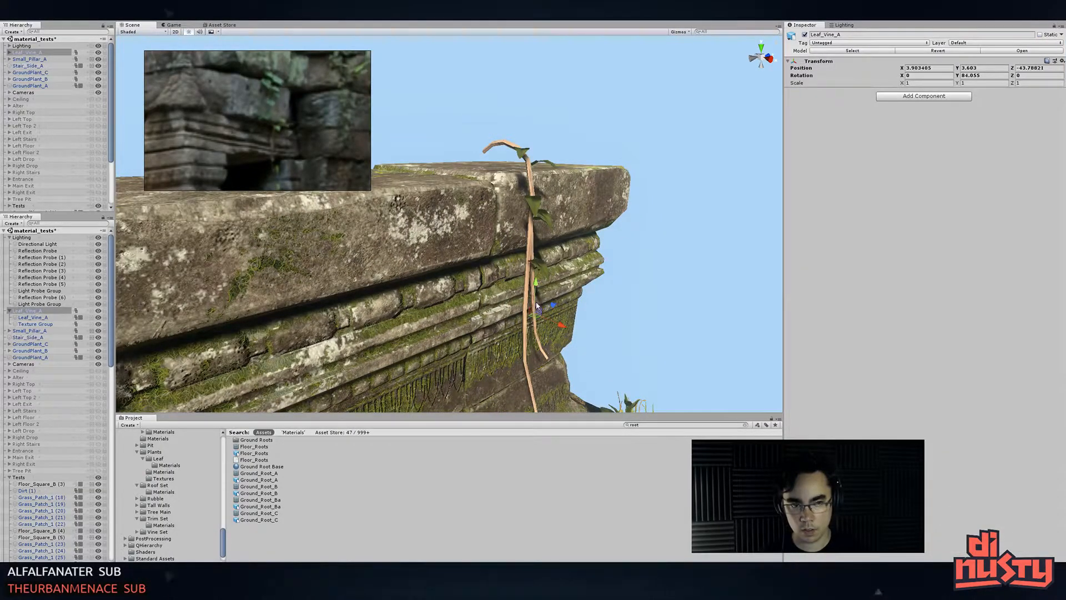
{"action": "left_click", "coordinate": [528, 273]}
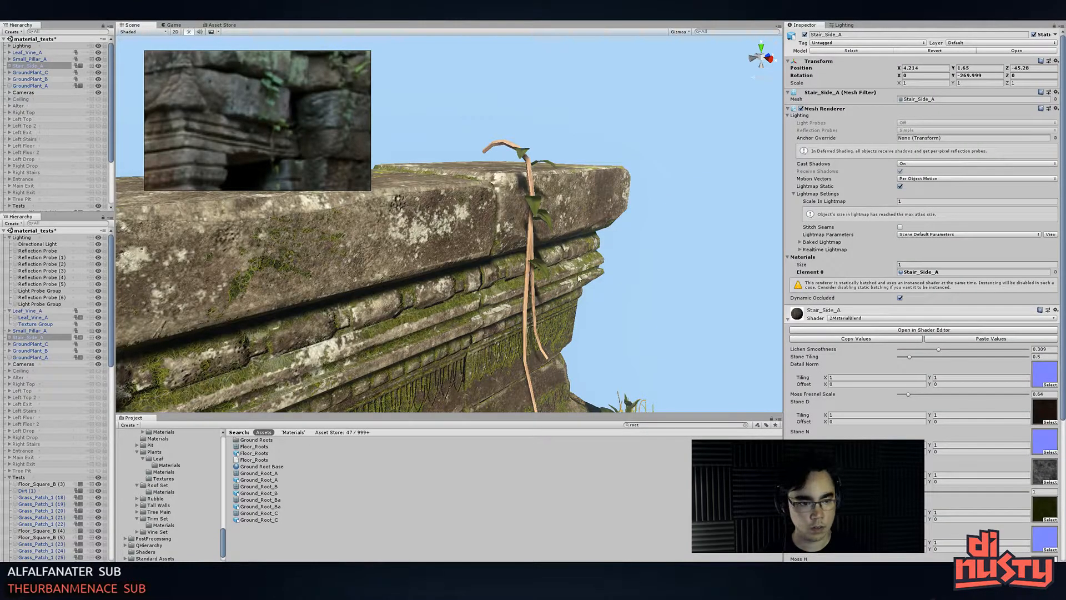
{"action": "left_click", "coordinate": [506, 146]}
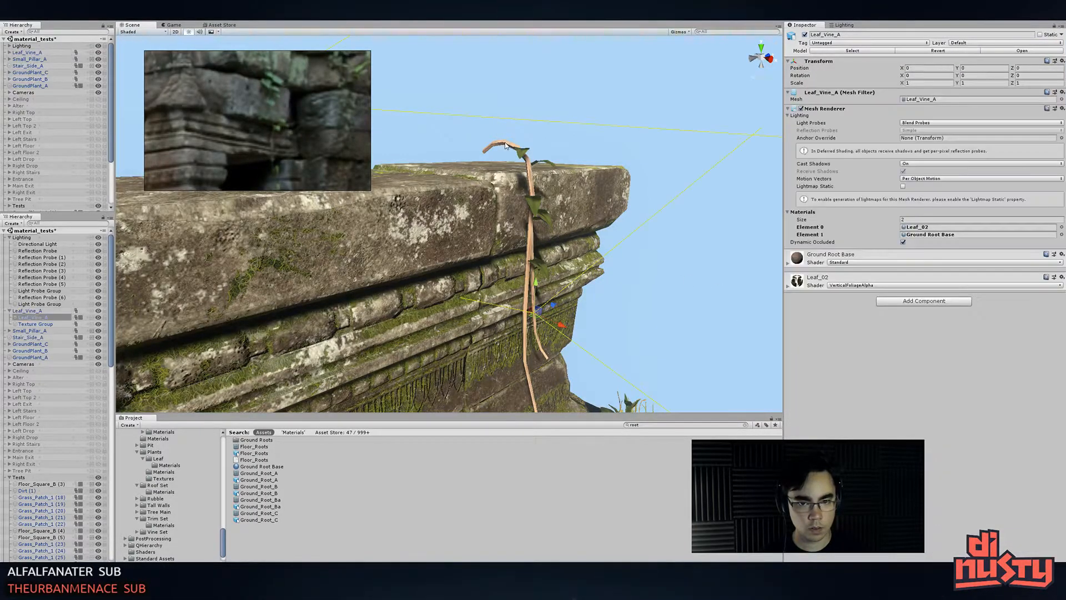
{"action": "left_click", "coordinate": [858, 260]}
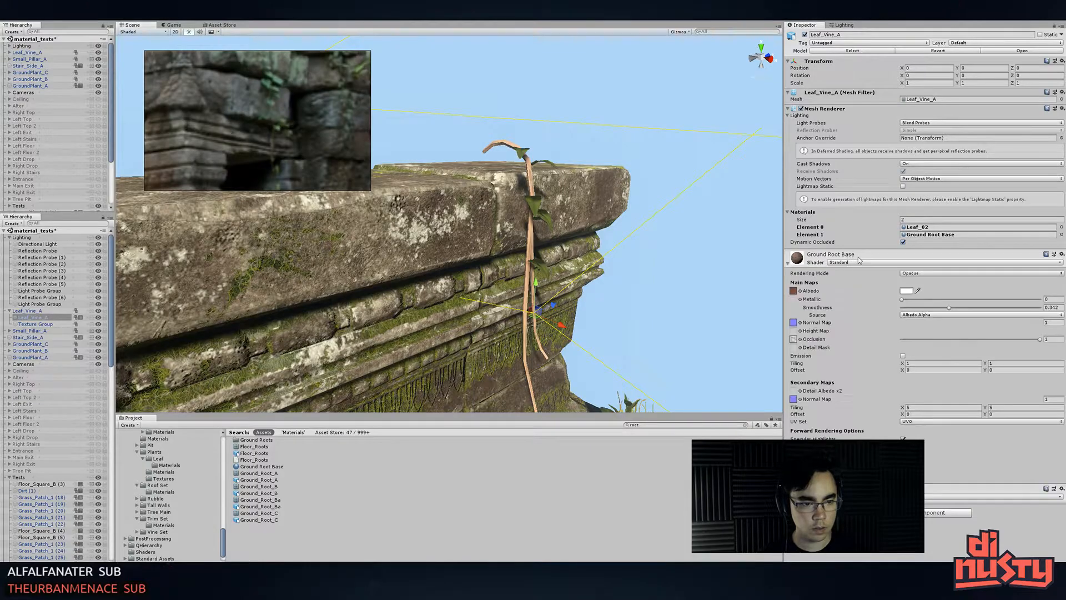
{"action": "left_click", "coordinate": [907, 291]}
{"action": "left_click_drag", "start_coordinate": [731, 282], "coordinate": [723, 298]}
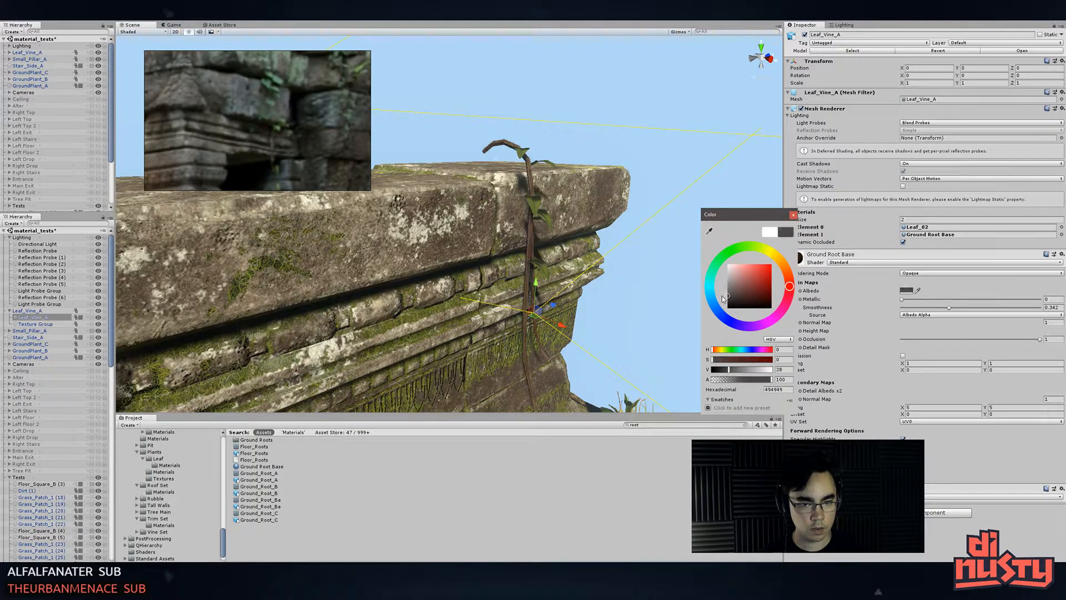
- Lower Leaf_Vine_A to about Y 3.5 and adjust its placement so it drapes closely over the stone ledge at the joint
{"action": "right_click_drag", "start_coordinate": [599, 290], "coordinate": [393, 215]}
{"action": "key", "text": "s"}
{"action": "left_click_drag", "start_coordinate": [393, 215], "coordinate": [561, 194], "text": "alt"}
{"action": "left_click", "coordinate": [674, 139]}
{"action": "right_click_drag", "start_coordinate": [605, 217], "coordinate": [644, 230], "text": "alt"}
{"action": "left_click_drag", "start_coordinate": [472, 206], "coordinate": [508, 181], "text": "alt"}
{"action": "left_click", "coordinate": [510, 181]}
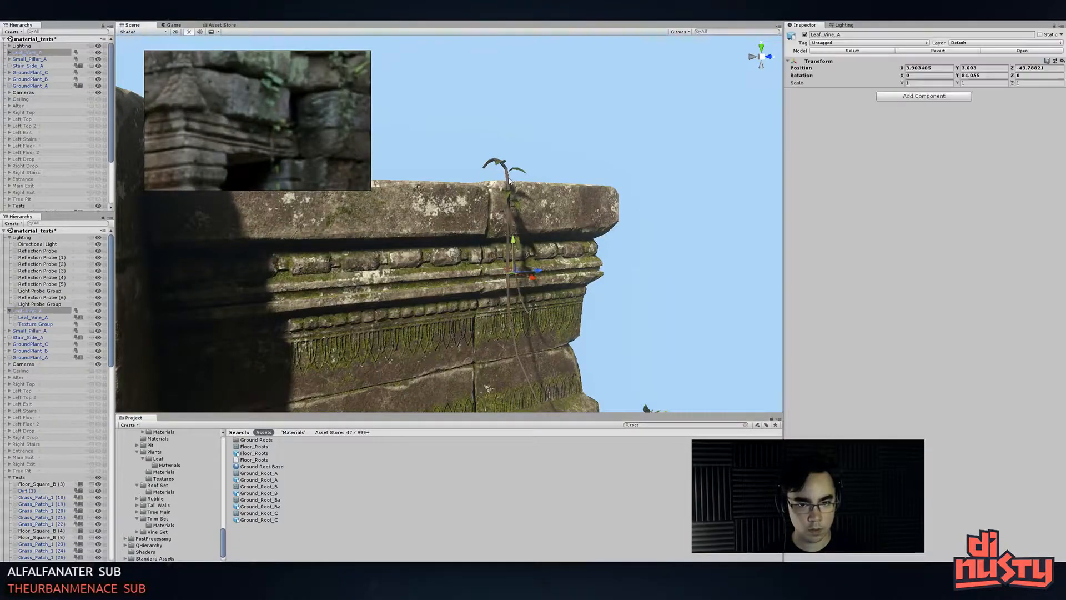
{"action": "left_click_drag", "start_coordinate": [516, 247], "coordinate": [561, 228]}
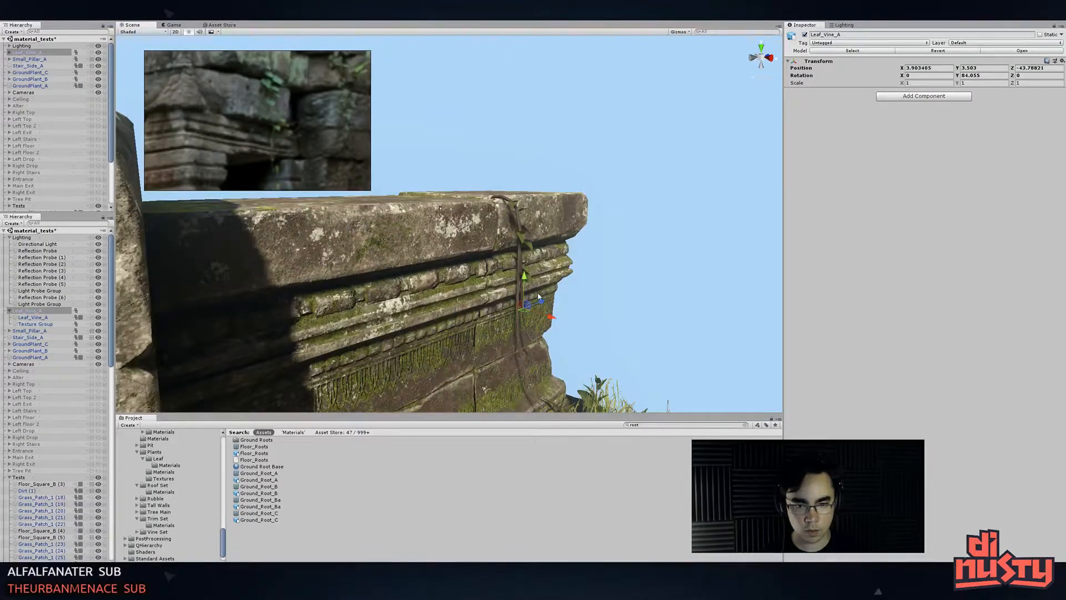
{"action": "left_click_drag", "start_coordinate": [531, 305], "coordinate": [520, 360]}
{"action": "left_click_drag", "start_coordinate": [519, 360], "coordinate": [466, 250], "text": "alt"}
{"action": "left_click_drag", "start_coordinate": [513, 336], "coordinate": [494, 337]}
{"action": "left_click_drag", "start_coordinate": [494, 337], "coordinate": [447, 310], "text": "alt"}
- Duplicate Leaf_Vine_A, rotate the copy to about 131° around Y and offset it beside the original on the ledge
{"action": "key", "text": "ctrl+d"}
{"action": "key", "text": "w"}
{"action": "mouse_move", "coordinate": [446, 310]}
{"action": "left_mouse_down", "text": "alt"}
{"action": "mouse_move", "coordinate": [423, 184]}
{"action": "mouse_move", "coordinate": [476, 359]}
{"action": "mouse_move", "coordinate": [485, 306]}
{"action": "mouse_move", "coordinate": [464, 318]}
{"action": "left_mouse_up", "text": "alt"}
{"action": "key", "text": "e"}
{"action": "left_click_drag", "start_coordinate": [464, 318], "coordinate": [482, 370], "text": "alt"}
{"action": "key", "text": "w"}
{"action": "left_click_drag", "start_coordinate": [472, 302], "coordinate": [451, 298]}
{"action": "left_click_drag", "start_coordinate": [451, 299], "coordinate": [451, 133], "text": "alt"}
{"action": "left_click_drag", "start_coordinate": [451, 259], "coordinate": [451, 261]}
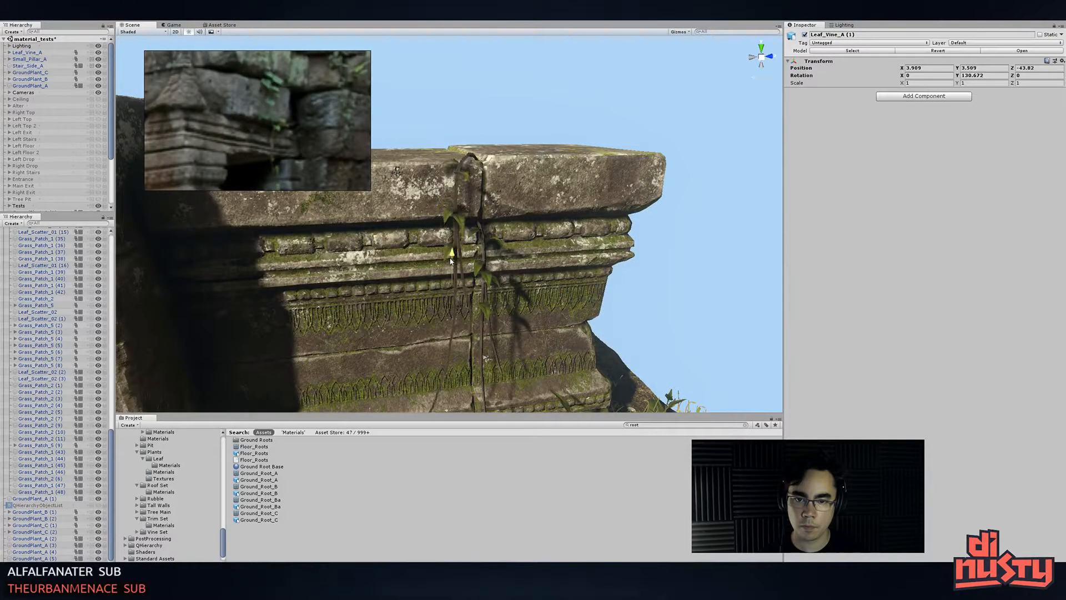
{"action": "left_click_drag", "start_coordinate": [510, 219], "coordinate": [534, 227], "text": "alt"}
{"action": "left_click", "coordinate": [643, 252]}
{"action": "left_click_drag", "start_coordinate": [642, 252], "coordinate": [610, 167], "text": "alt"}
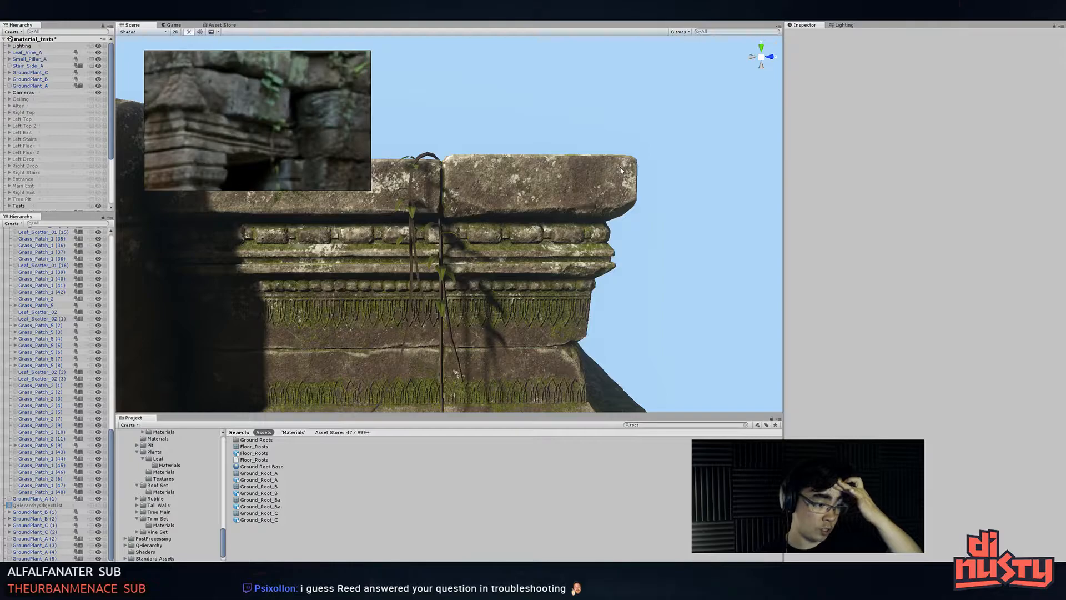
{"action": "left_click_drag", "start_coordinate": [472, 133], "coordinate": [636, 163], "text": "alt"}
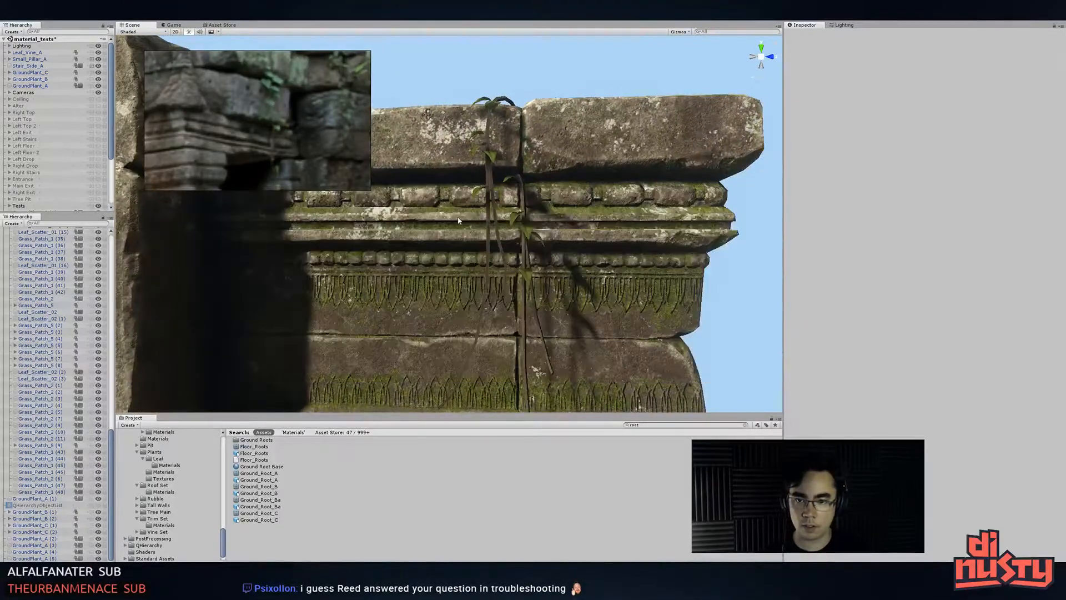
- Switch to Modo, select one of the vine's two upper leaves and set up Rotate near the leaf's attachment to the stem
{"action": "key", "text": "alt+Tab"}
{"action": "left_click", "coordinate": [554, 235]}
{"action": "scroll", "coordinate": [554, 295], "scroll_direction": "up", "scroll_amount": 4}
{"action": "left_click_drag", "start_coordinate": [555, 236], "coordinate": [547, 281], "text": "alt"}
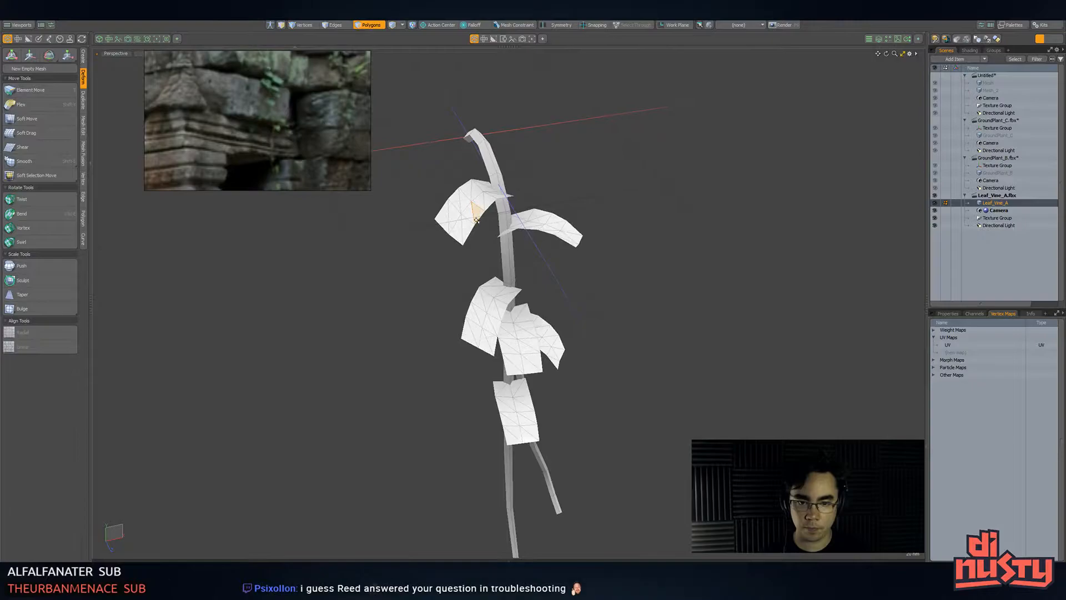
{"action": "double_click", "coordinate": [477, 219]}
{"action": "key", "text": "e"}
{"action": "left_click", "coordinate": [501, 193]}
{"action": "left_click_drag", "start_coordinate": [501, 192], "coordinate": [506, 267], "text": "alt"}
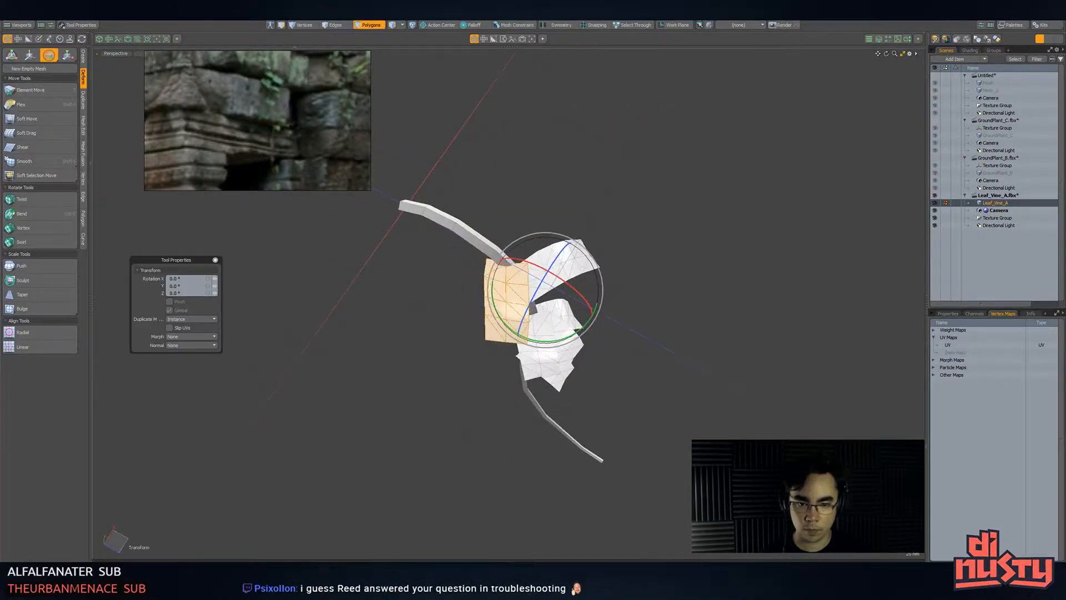
{"action": "left_click", "coordinate": [505, 266]}
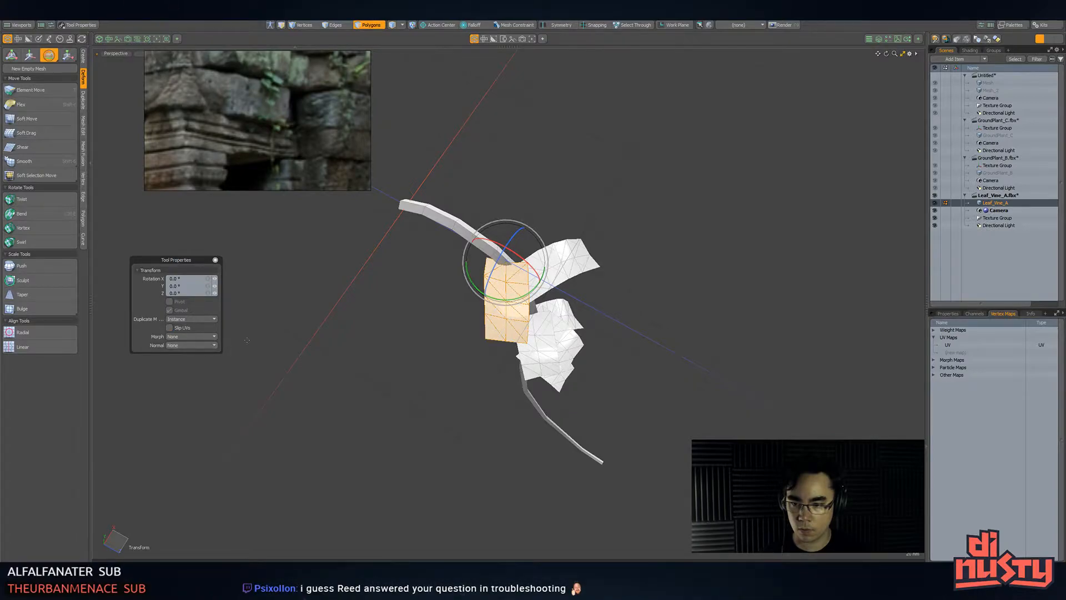
{"action": "left_click_drag", "start_coordinate": [235, 340], "coordinate": [215, 320], "text": "alt"}
- Snap the rotation pivot to the leaf's attachment edge using only selected geometry, rotate the leaf and turn snapping off
{"action": "key", "text": "x"}
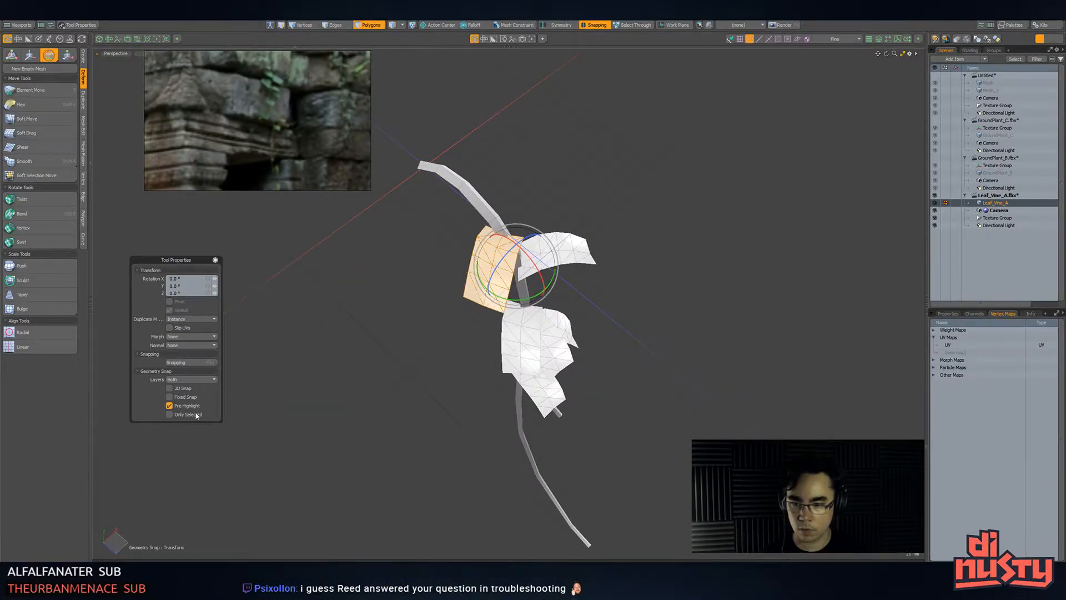
{"action": "left_click", "coordinate": [562, 227]}
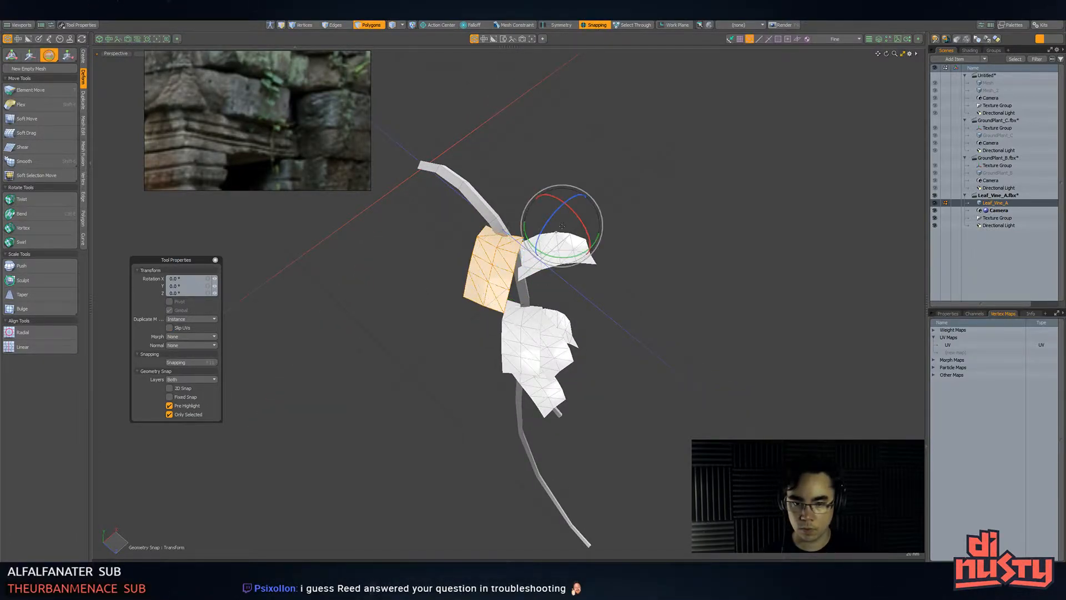
{"action": "left_click", "coordinate": [503, 234]}
{"action": "left_click", "coordinate": [503, 235]}
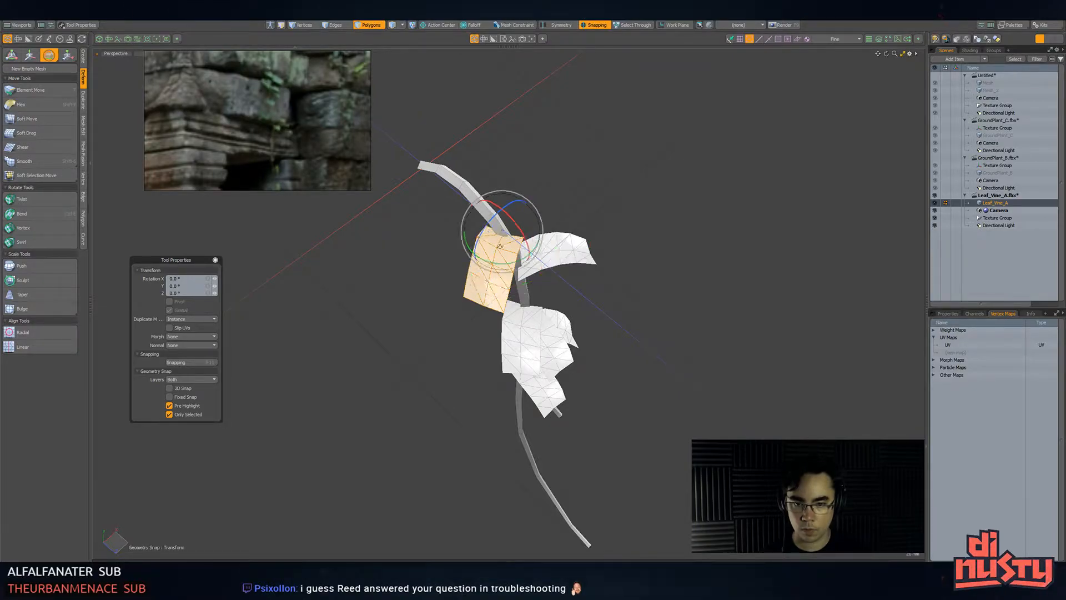
{"action": "left_click", "coordinate": [503, 235]}
{"action": "left_click", "coordinate": [500, 245]}
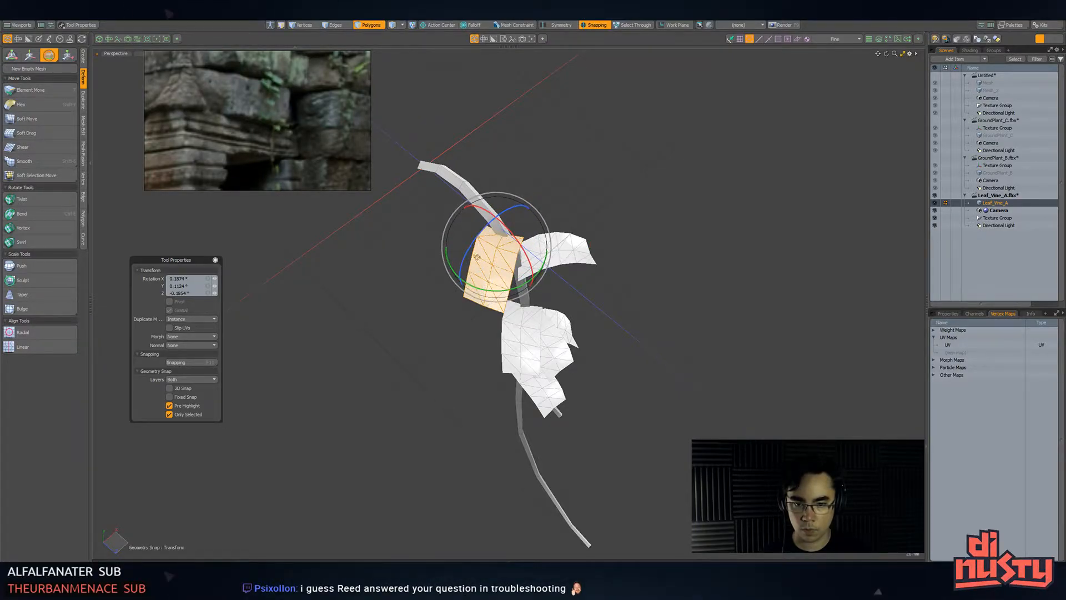
{"action": "left_click_drag", "start_coordinate": [497, 247], "coordinate": [493, 200]}
{"action": "key", "text": "w"}
{"action": "key", "text": "x"}
{"action": "key", "text": "q"}
- Select the other upper leaf and rotate it around the main stem
{"action": "double_click", "coordinate": [542, 205]}
{"action": "key", "text": "shift+a"}
{"action": "key", "text": "e"}
{"action": "left_click", "coordinate": [399, 268]}
{"action": "scroll", "coordinate": [536, 241], "scroll_direction": "down", "scroll_amount": 4}
{"action": "left_click_drag", "start_coordinate": [564, 242], "coordinate": [542, 267]}
{"action": "key", "text": "q"}
- Select a leaf in the lower cluster and rotate it to vary its direction around the stem
{"action": "double_click", "coordinate": [557, 373]}
{"action": "mouse_move", "coordinate": [389, 364]}
{"action": "left_mouse_down", "text": "alt"}
{"action": "mouse_move", "coordinate": [504, 373]}
{"action": "mouse_move", "coordinate": [426, 398]}
{"action": "mouse_move", "coordinate": [389, 384]}
{"action": "left_mouse_up", "text": "alt"}
{"action": "key", "text": "e"}
{"action": "left_click", "coordinate": [435, 383]}
{"action": "left_click_drag", "start_coordinate": [432, 341], "coordinate": [416, 346]}
{"action": "left_click_drag", "start_coordinate": [468, 366], "coordinate": [564, 344], "text": "alt"}
{"action": "key", "text": "space"}
{"action": "key", "text": "e"}
{"action": "key", "text": "space"}
{"action": "key", "text": "e"}
{"action": "key", "text": "space"}
{"action": "left_click", "coordinate": [419, 366]}
- Select the second leaf from the vine's top and scale it up uniformly
{"action": "double_click", "coordinate": [520, 289]}
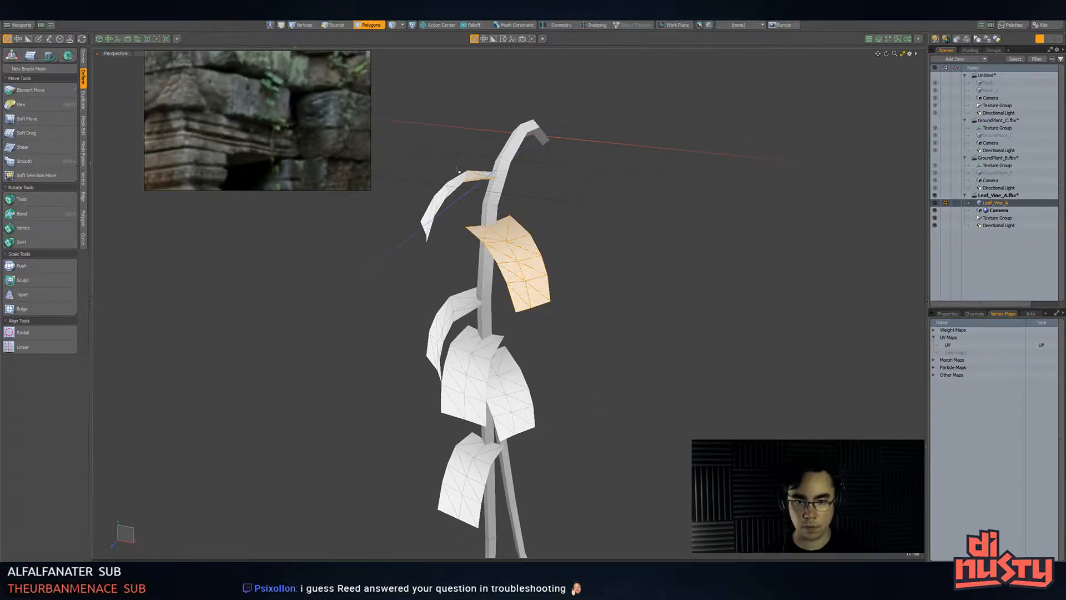
{"action": "left_click", "coordinate": [458, 464], "text": "shift"}
{"action": "key", "text": "bracketright"}
{"action": "left_click_drag", "start_coordinate": [536, 383], "coordinate": [628, 356], "text": "alt"}
{"action": "double_click", "coordinate": [535, 222]}
{"action": "key", "text": "r"}
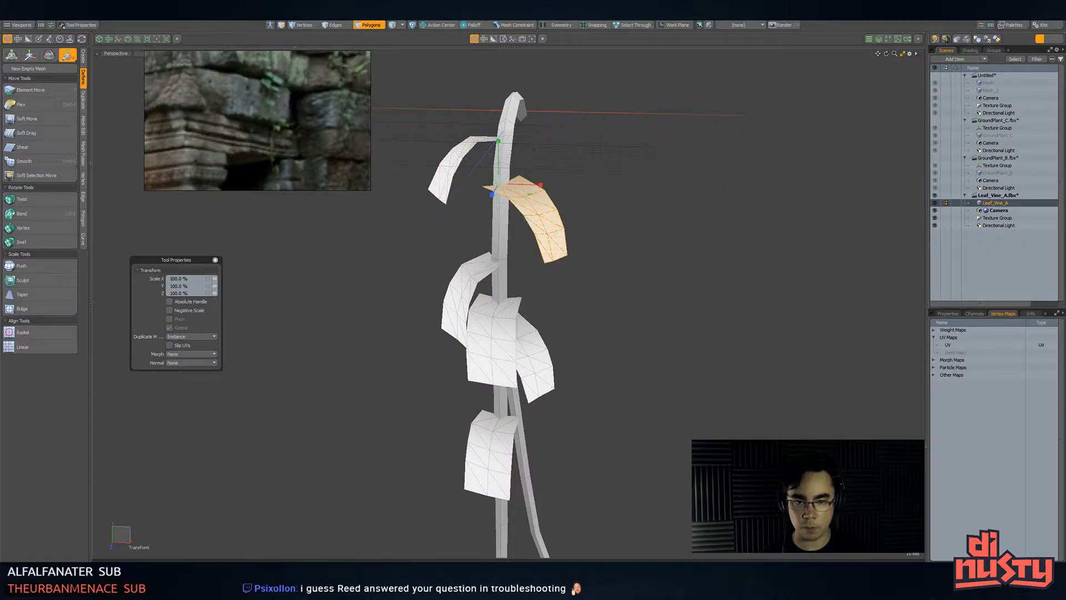
{"action": "left_click_drag", "start_coordinate": [502, 188], "coordinate": [529, 189]}
{"action": "key", "text": "q"}
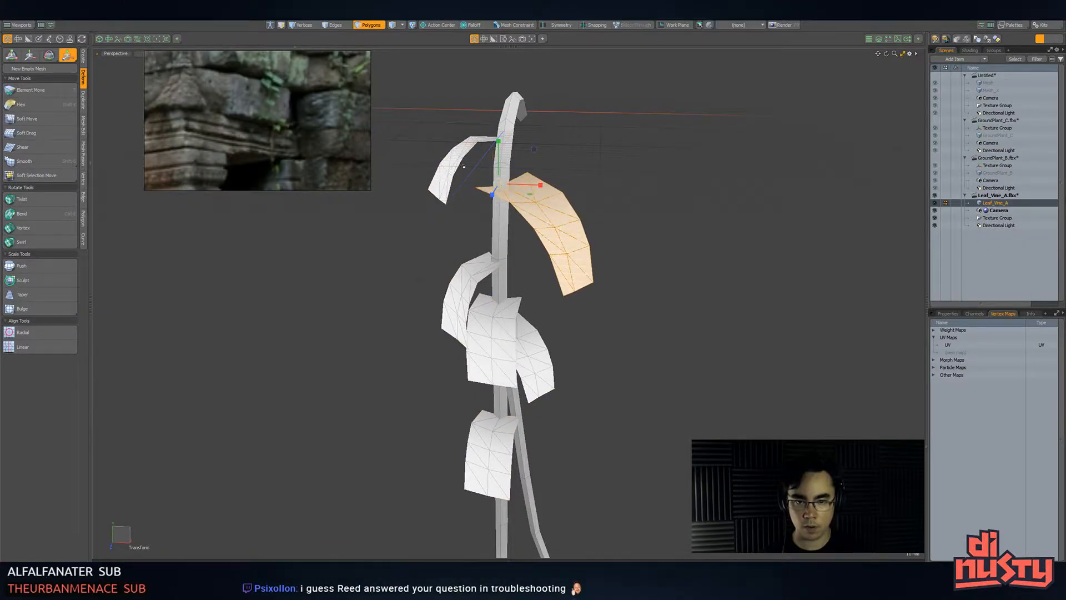
- Select the uppermost leaf and scale it from its attachment to the stem
{"action": "double_click", "coordinate": [453, 165]}
{"action": "left_click_drag", "start_coordinate": [452, 165], "coordinate": [461, 203], "text": "alt"}
{"action": "key", "text": "r"}
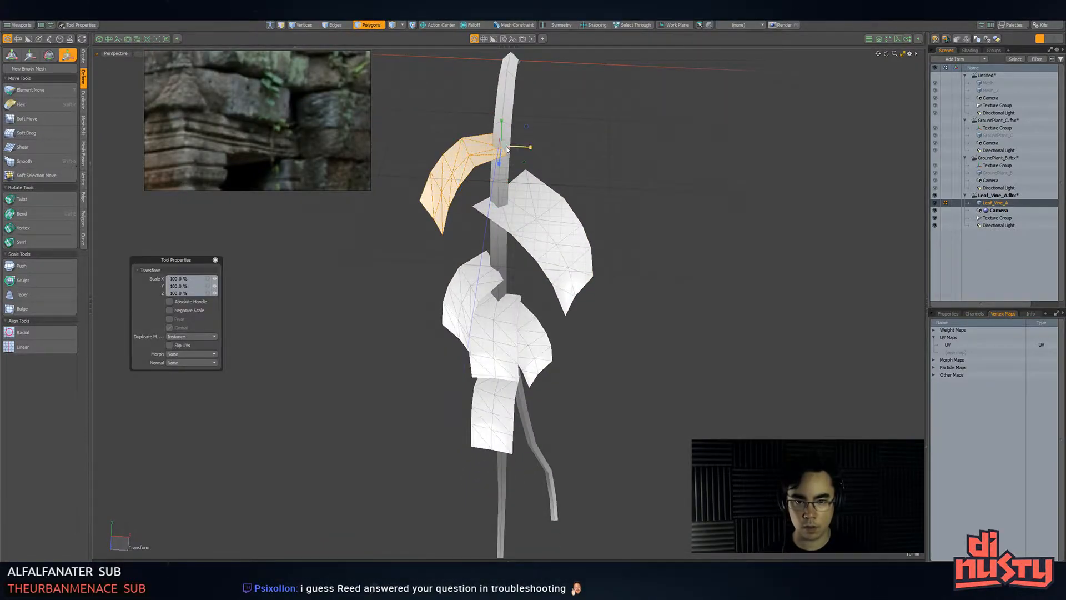
{"action": "left_click_drag", "start_coordinate": [501, 149], "coordinate": [377, 133]}
- Move the two rescaled upper leaves into place against the main stem
{"action": "key", "text": "w"}
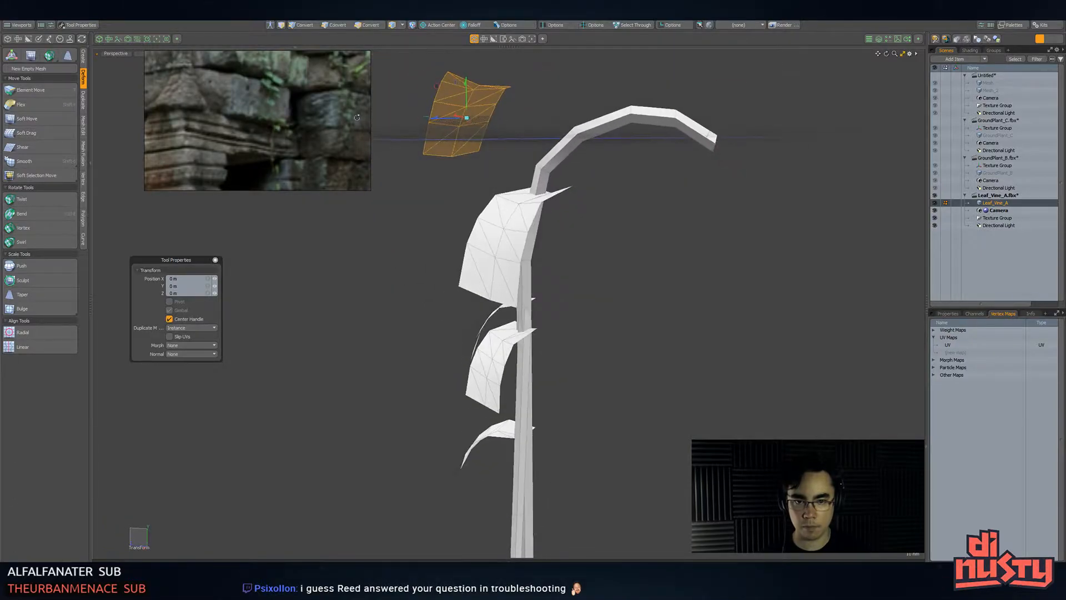
{"action": "left_click_drag", "start_coordinate": [535, 107], "coordinate": [631, 307]}
{"action": "key", "text": "q"}
{"action": "left_click", "coordinate": [603, 373]}
{"action": "double_click", "coordinate": [555, 307]}
{"action": "key", "text": "w"}
{"action": "left_click_drag", "start_coordinate": [546, 340], "coordinate": [537, 350]}
{"action": "key", "text": "q"}
{"action": "left_click", "coordinate": [600, 377]}
- Delete the long main stem that blocks access to the leaves' attachment edges
{"action": "left_click_drag", "start_coordinate": [600, 376], "coordinate": [559, 226], "text": "alt"}
{"action": "double_click", "coordinate": [481, 219]}
{"action": "double_click", "coordinate": [475, 213]}
{"action": "key", "text": "r"}
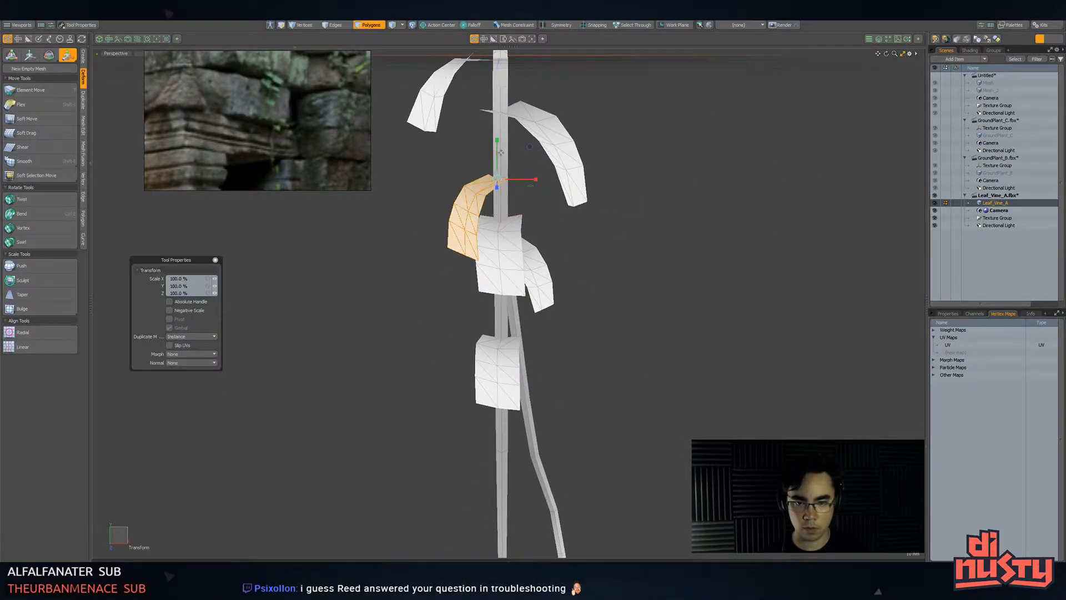
{"action": "key", "text": "q"}
{"action": "double_click", "coordinate": [501, 153]}
{"action": "key", "text": "Delete"}
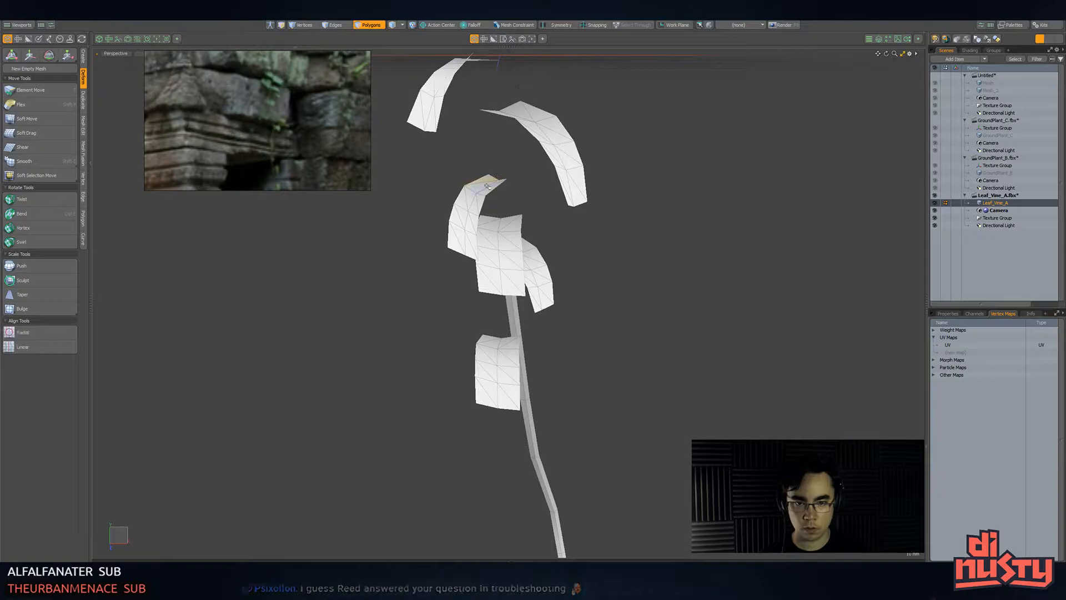
- Enlarge the outer leaf of the middle cluster with the scale pivot snapped to its attachment edge
{"action": "double_click", "coordinate": [488, 186]}
{"action": "left_click_drag", "start_coordinate": [487, 186], "coordinate": [500, 231], "text": "alt"}
{"action": "key", "text": "r"}
{"action": "key", "text": "x"}
{"action": "left_click", "coordinate": [492, 177]}
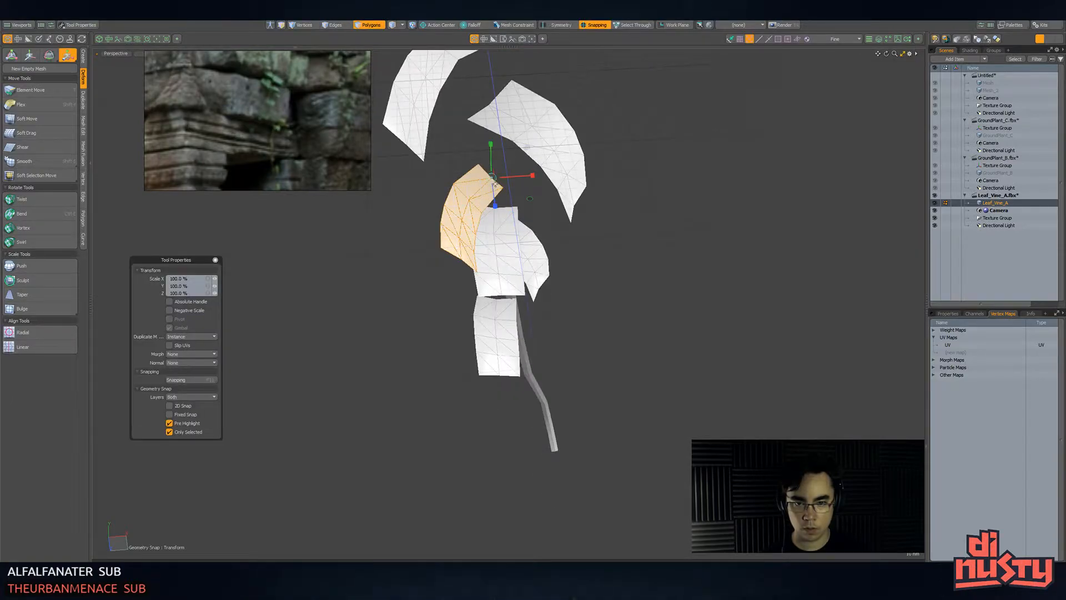
{"action": "left_click_drag", "start_coordinate": [500, 178], "coordinate": [506, 179]}
- Scale the front leaf of the middle cluster to about 120% from its attachment edge
{"action": "key", "text": "q"}
{"action": "key", "text": "r"}
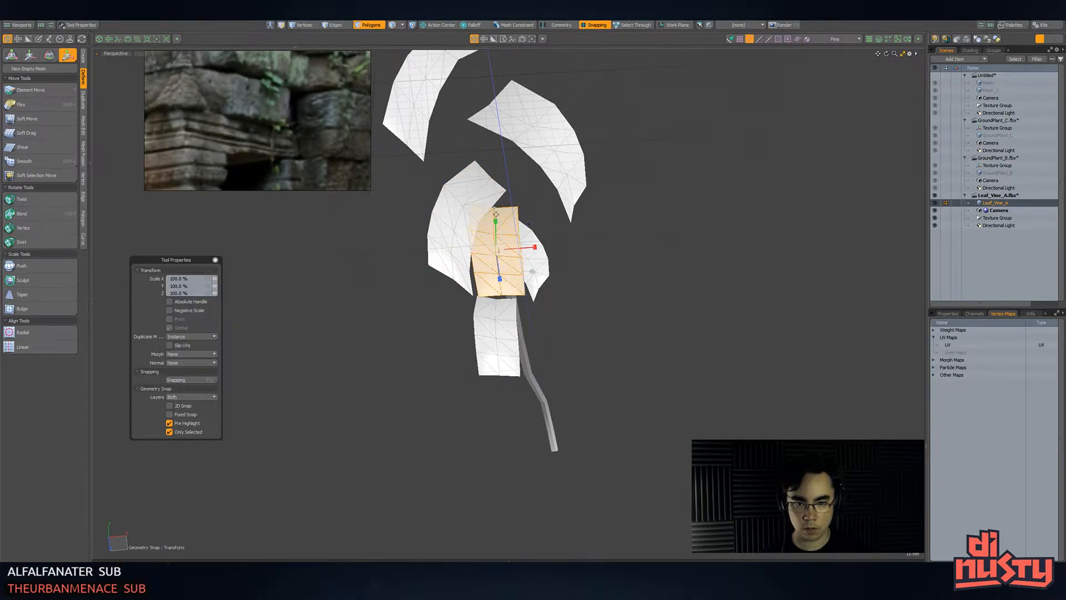
{"action": "left_click_drag", "start_coordinate": [498, 217], "coordinate": [499, 203], "text": "alt"}
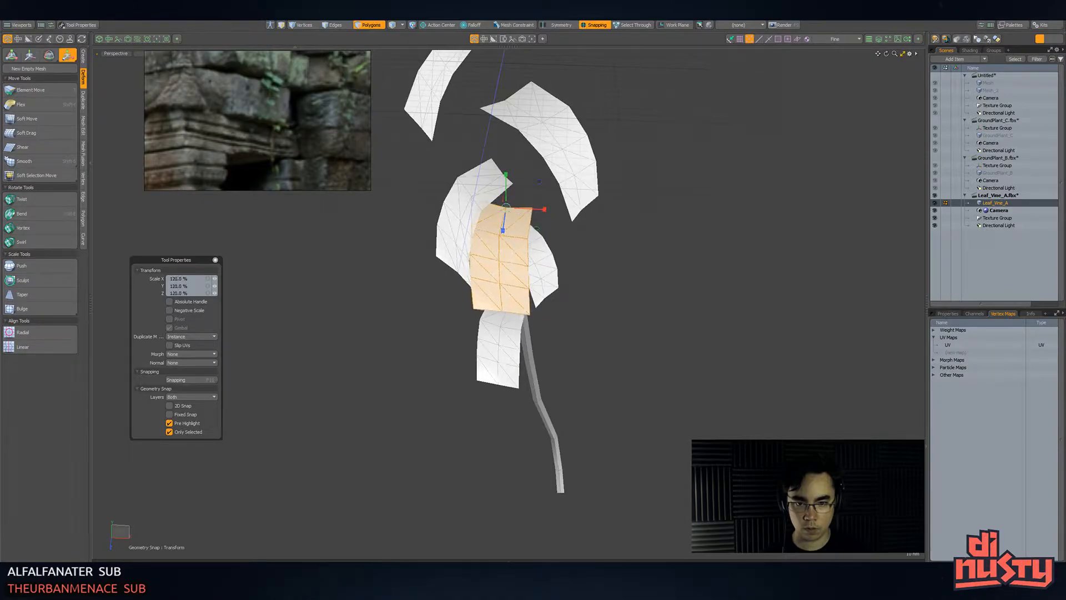
{"action": "key", "text": "q"}
- Duplicate the four lower leaves and move the copies 47 mm in X and -221 mm in Y down the secondary stem
{"action": "left_click_drag", "start_coordinate": [539, 312], "coordinate": [494, 238], "text": "alt"}
{"action": "double_click", "coordinate": [496, 284]}
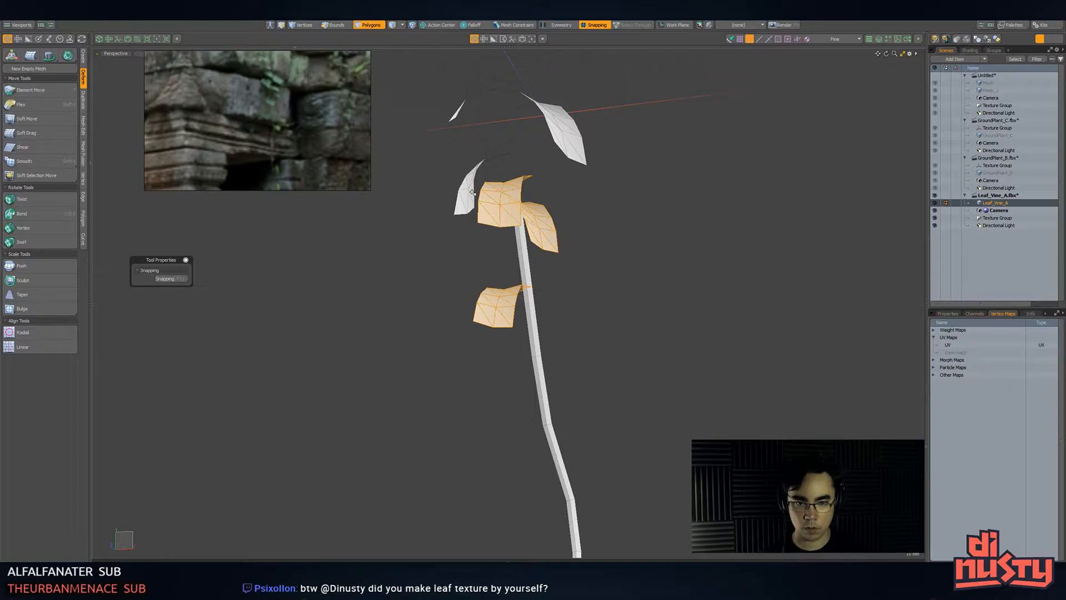
{"action": "key", "text": "w"}
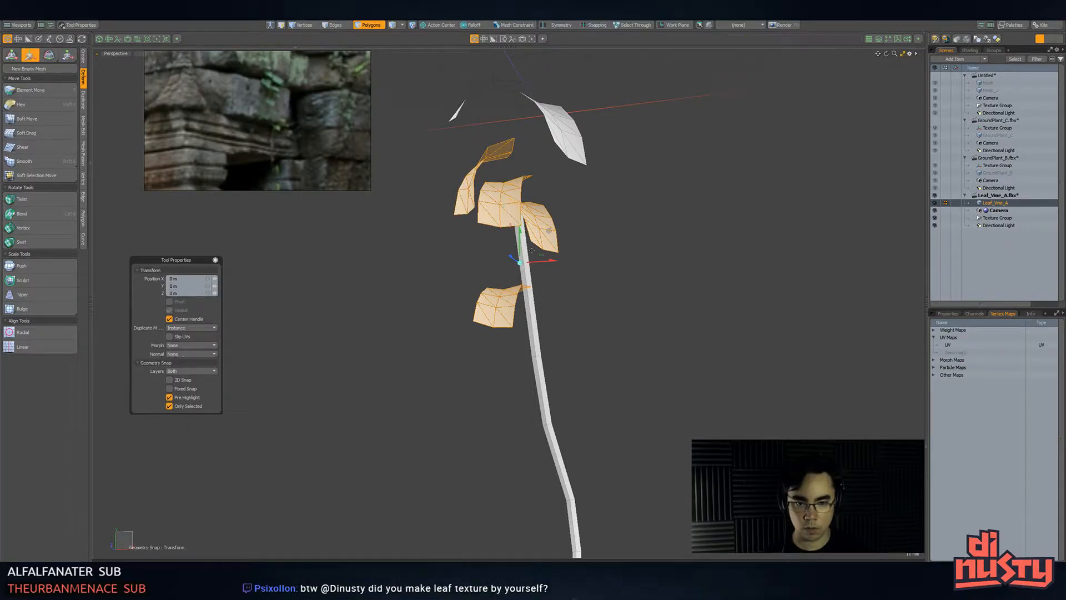
{"action": "left_click_drag", "start_coordinate": [549, 241], "coordinate": [492, 235]}
{"action": "scroll", "coordinate": [493, 235], "scroll_direction": "down", "scroll_amount": 5}
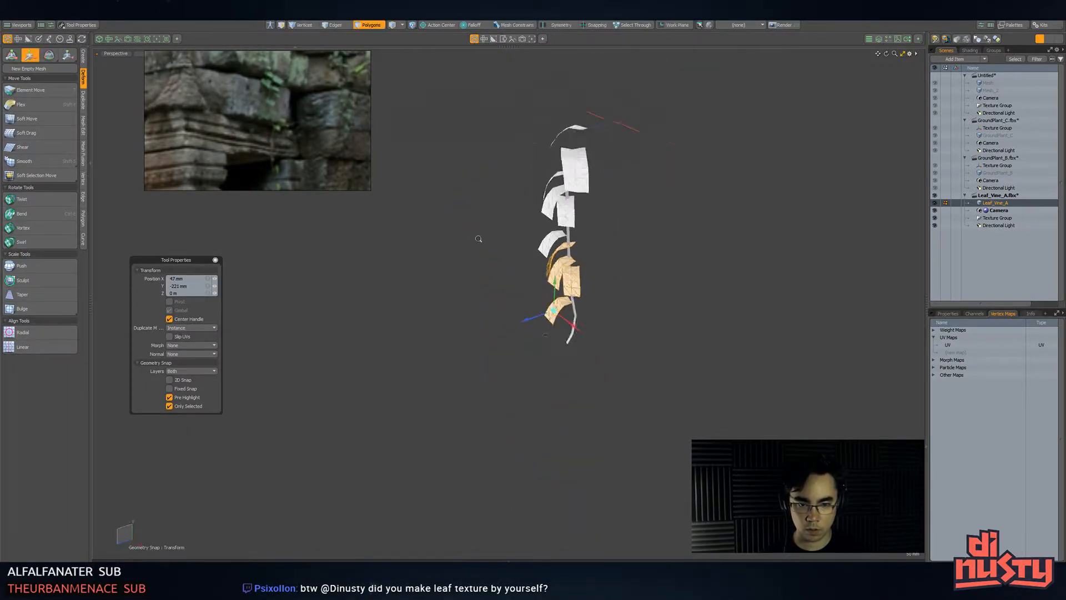
{"action": "key", "text": "shift+a"}
- Scale the copied leaf group down slightly and shift it to fit around the thin secondary stem
{"action": "left_click_drag", "start_coordinate": [572, 281], "coordinate": [592, 313], "text": "alt"}
{"action": "key", "text": "e"}
{"action": "key", "text": "w"}
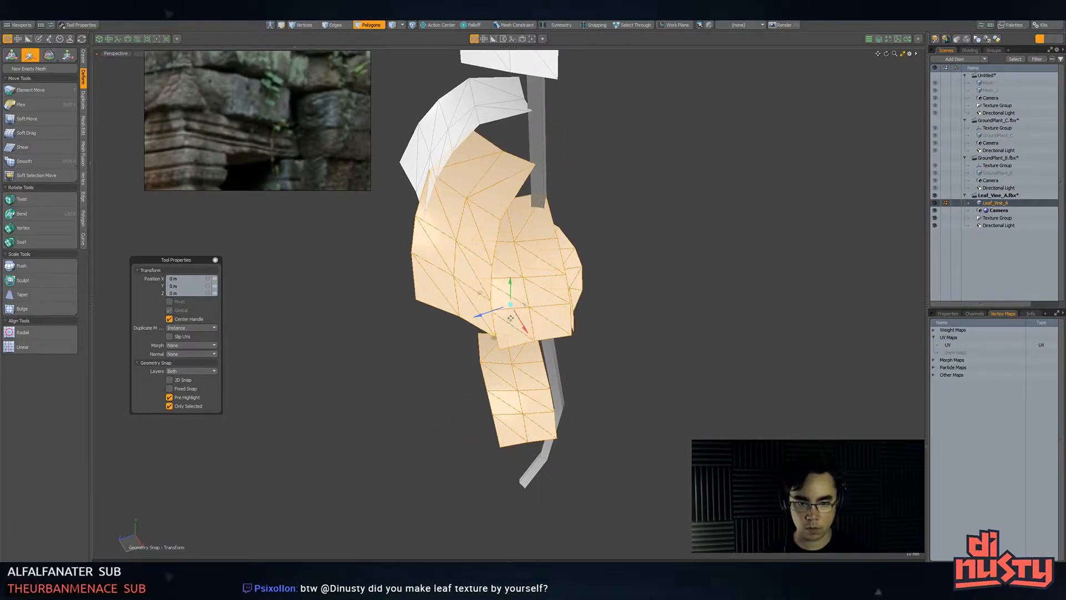
{"action": "key", "text": "r"}
{"action": "left_click_drag", "start_coordinate": [510, 319], "coordinate": [532, 300]}
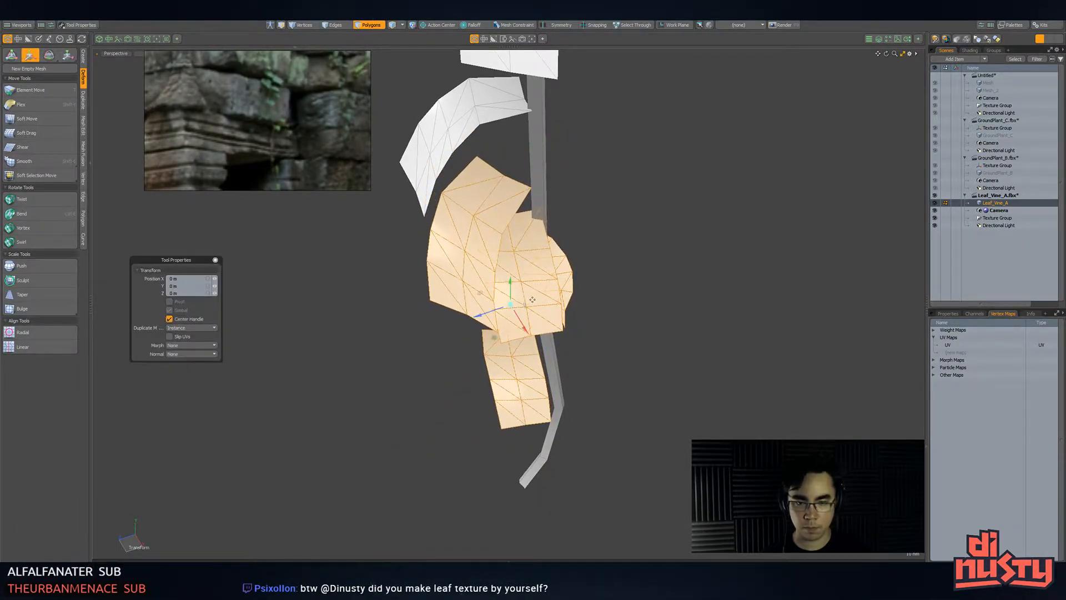
{"action": "left_click_drag", "start_coordinate": [495, 337], "coordinate": [531, 360]}
{"action": "key", "text": "q"}
- Deselect the large upper leaf and shift the remaining copied leaves -4 mm in Z toward the secondary stem
{"action": "double_click", "coordinate": [515, 245], "text": "ctrl"}
{"action": "key", "text": "w"}
{"action": "key", "text": "r"}
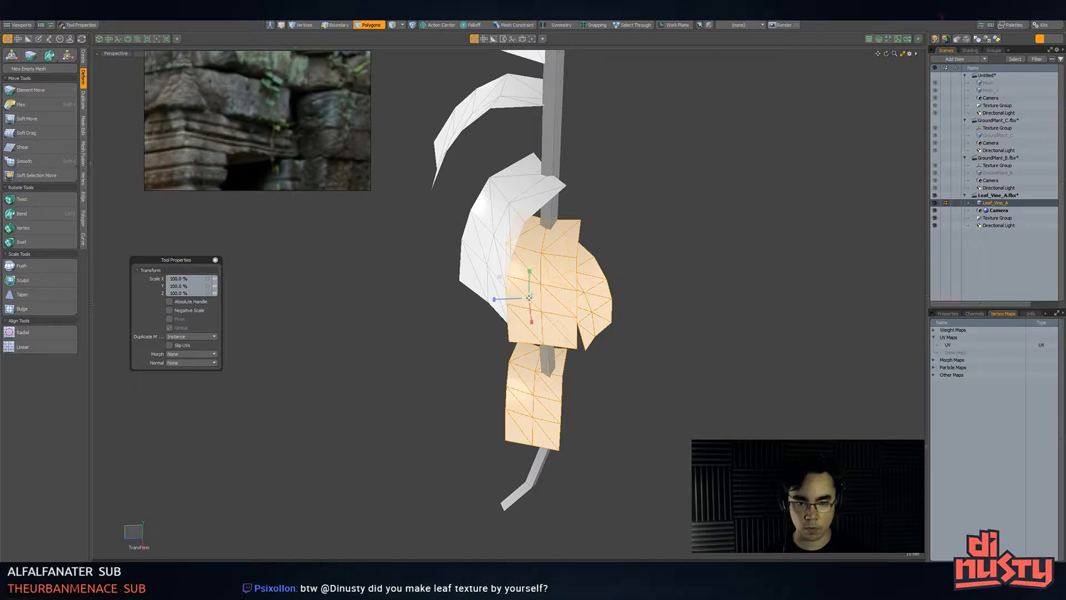
{"action": "left_click_drag", "start_coordinate": [528, 298], "coordinate": [483, 377], "text": "alt"}
{"action": "key", "text": "w"}
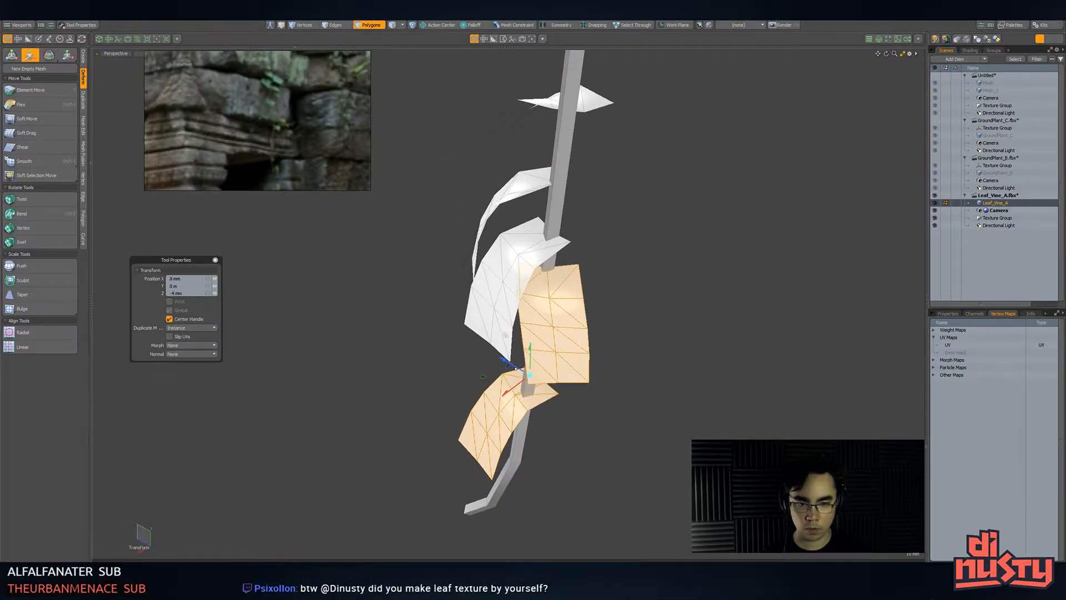
{"action": "key", "text": "q"}
- Remove the front leaf from the selection, reposition the remaining lower leaf against the secondary stem and clear the selection
{"action": "double_click", "coordinate": [572, 340], "text": "ctrl"}
{"action": "left_click_drag", "start_coordinate": [572, 340], "coordinate": [618, 350], "text": "alt"}
{"action": "key", "text": "w"}
{"action": "mouse_move", "coordinate": [557, 412]}
{"action": "left_mouse_down", "text": "alt"}
{"action": "mouse_move", "coordinate": [557, 435]}
{"action": "mouse_move", "coordinate": [560, 419]}
{"action": "left_mouse_up", "text": "alt"}
{"action": "key", "text": "q"}
{"action": "left_click", "coordinate": [641, 438]}
{"action": "left_click_drag", "start_coordinate": [640, 438], "coordinate": [592, 302], "text": "alt"}
- Switch to Unity to inspect the vine hanging on the stone ledge and return to Modo
{"action": "key", "text": "alt+Tab"}
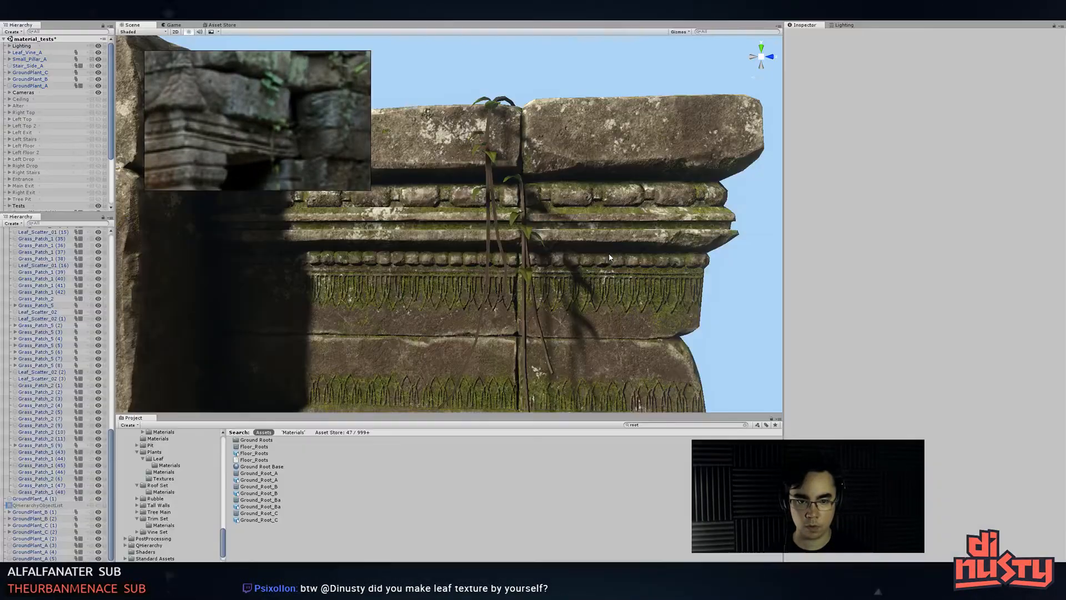
{"action": "left_click_drag", "start_coordinate": [533, 273], "coordinate": [561, 308], "text": "alt"}
{"action": "key", "text": "alt+Tab"}
{"action": "key", "text": "alt+Tab"}
- Enlarge the two top leaves from their attachment edges with snapping, scaling the first to 125.5%
{"action": "scroll", "coordinate": [521, 256], "scroll_direction": "down", "scroll_amount": 6}
{"action": "double_click", "coordinate": [504, 250]}
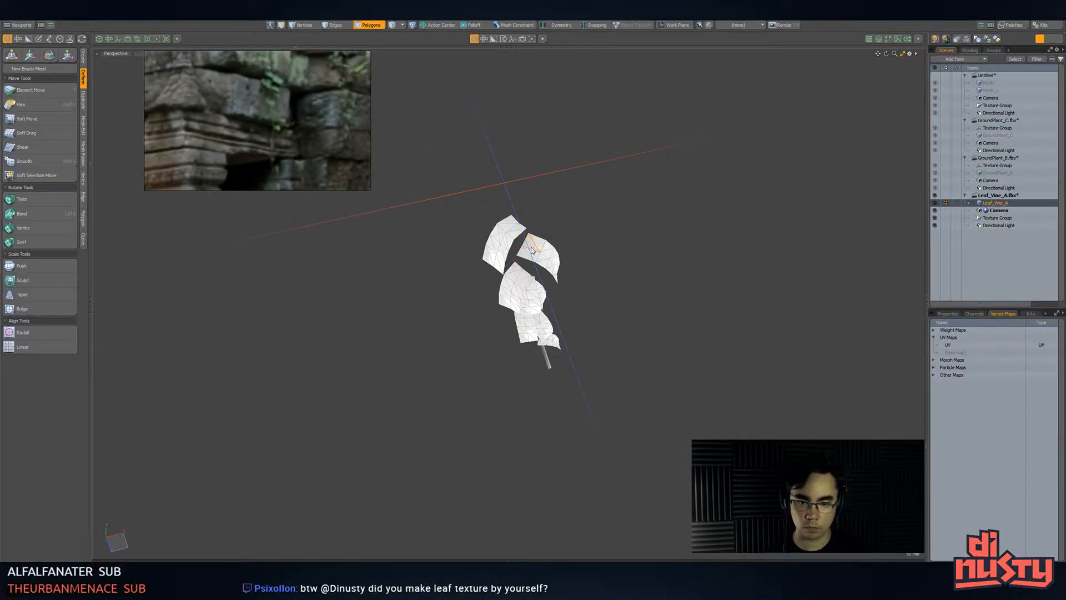
{"action": "key", "text": "y"}
{"action": "scroll", "coordinate": [524, 248], "scroll_direction": "up", "scroll_amount": 2}
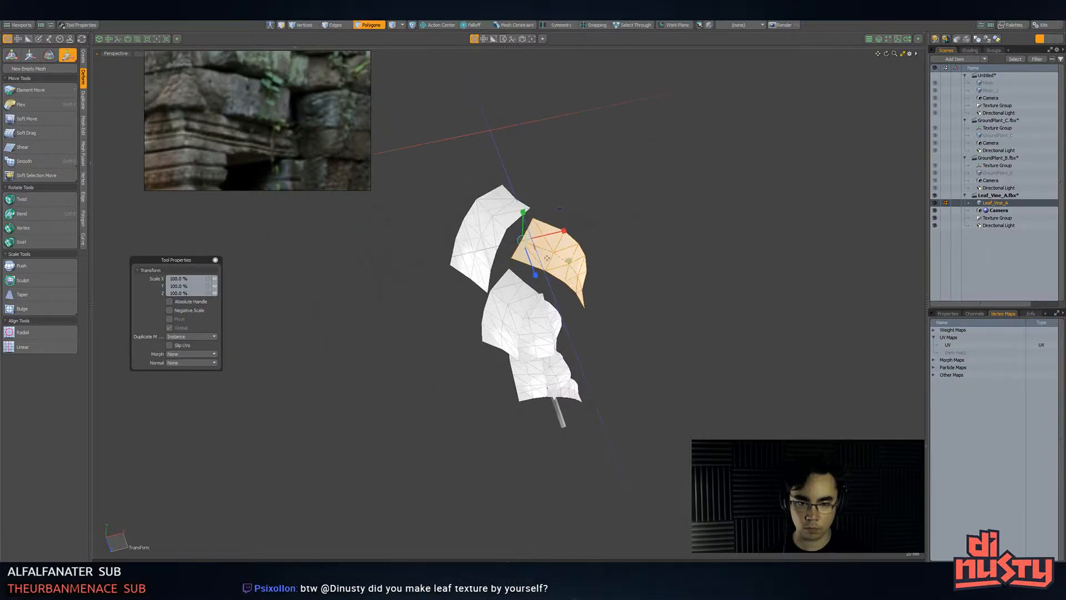
{"action": "key", "text": "x"}
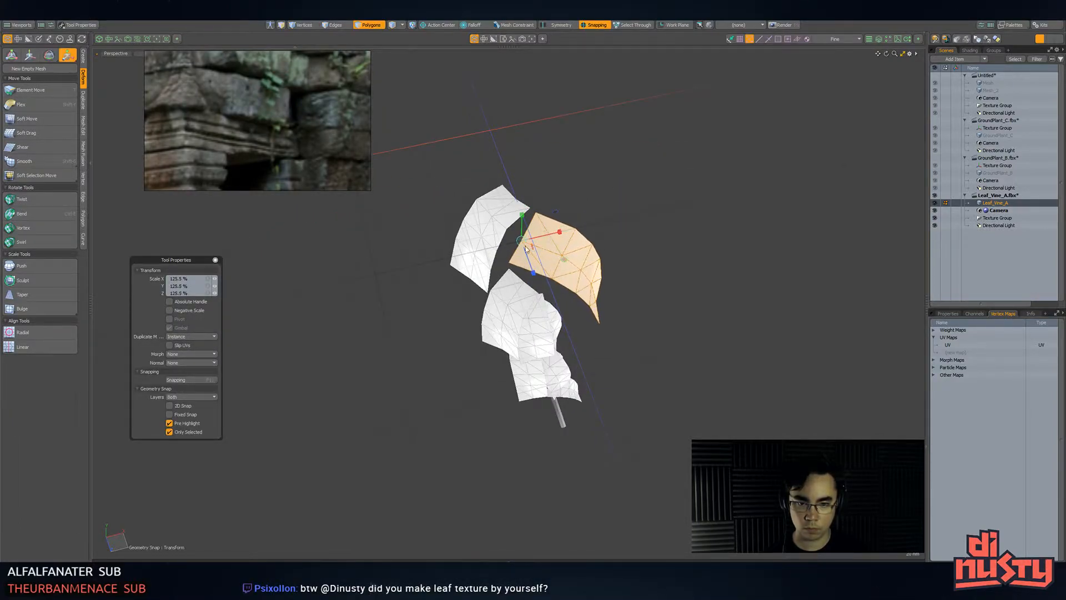
{"action": "double_click", "coordinate": [517, 199]}
{"action": "left_click_drag", "start_coordinate": [518, 198], "coordinate": [528, 173]}
{"action": "key", "text": "space"}
- Enlarge the outer left leaf of the middle cluster from its attachment edge
{"action": "double_click", "coordinate": [527, 287]}
{"action": "key", "text": "r"}
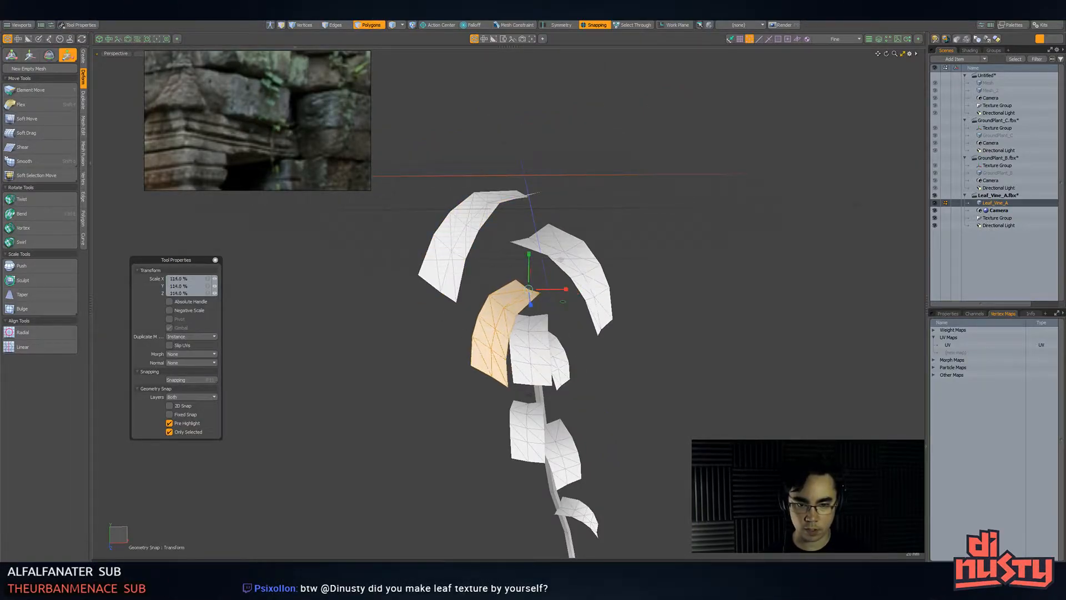
{"action": "left_click_drag", "start_coordinate": [536, 290], "coordinate": [550, 290]}
{"action": "key", "text": "space"}
- Enlarge the front leaf of the middle cluster from its attachment at the stem
{"action": "double_click", "coordinate": [529, 319]}
{"action": "key", "text": "r"}
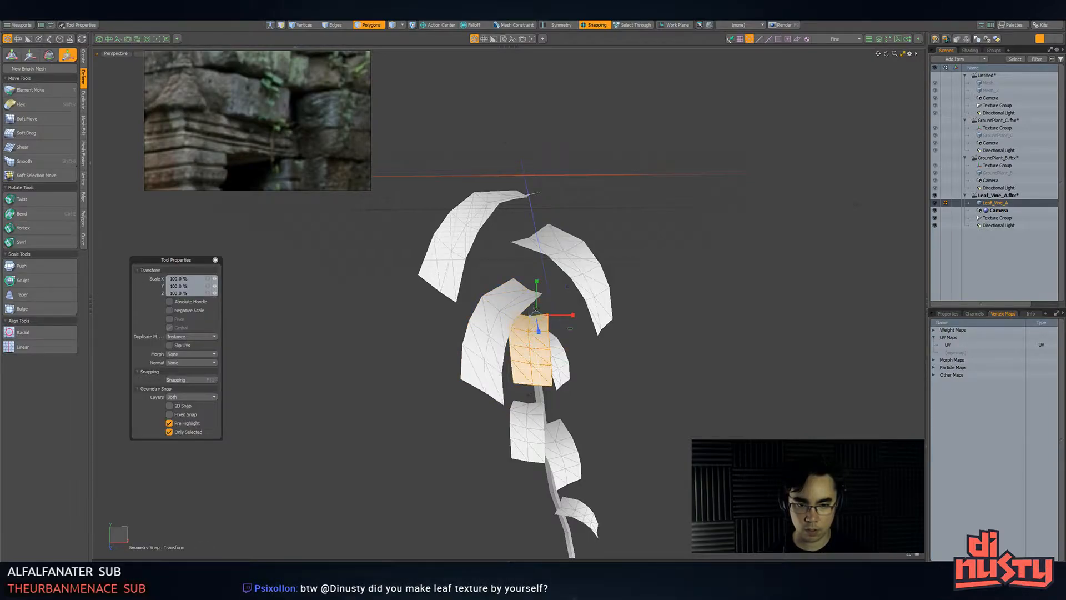
{"action": "left_click_drag", "start_coordinate": [543, 316], "coordinate": [546, 317]}
{"action": "left_click_drag", "start_coordinate": [546, 317], "coordinate": [496, 298], "text": "alt"}
{"action": "key", "text": "space"}
- Enlarge the leaf beside the middle cluster's front leaf from the vertex where it meets the stem
{"action": "double_click", "coordinate": [558, 383]}
{"action": "key", "text": "e"}
{"action": "left_click_drag", "start_coordinate": [532, 344], "coordinate": [610, 382], "text": "alt"}
{"action": "left_click", "coordinate": [537, 345]}
{"action": "left_click", "coordinate": [538, 337]}
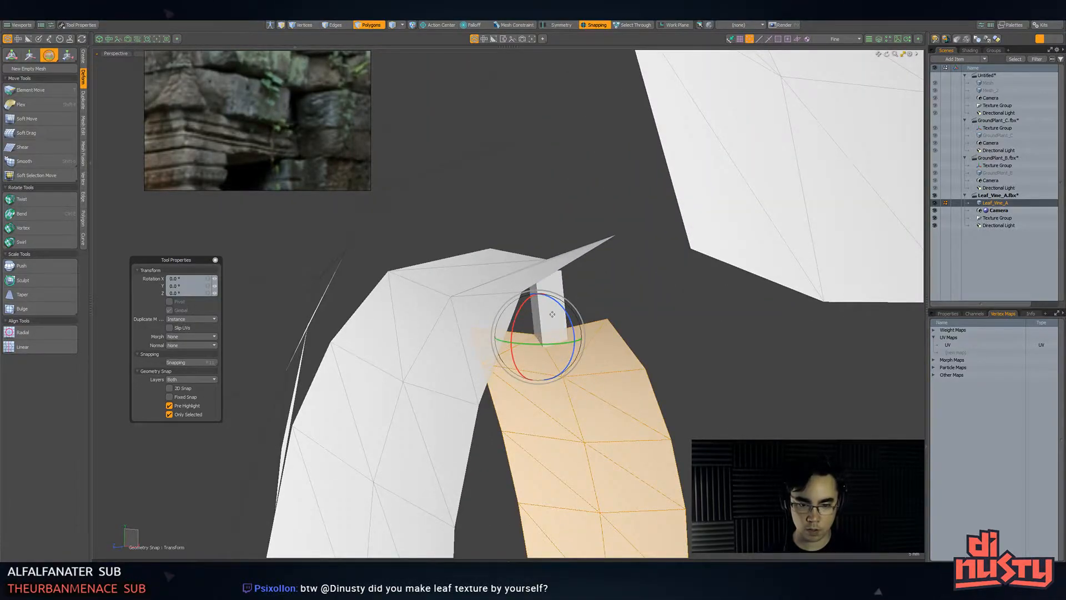
{"action": "key", "text": "space"}
{"action": "double_click", "coordinate": [539, 336]}
{"action": "key", "text": "r"}
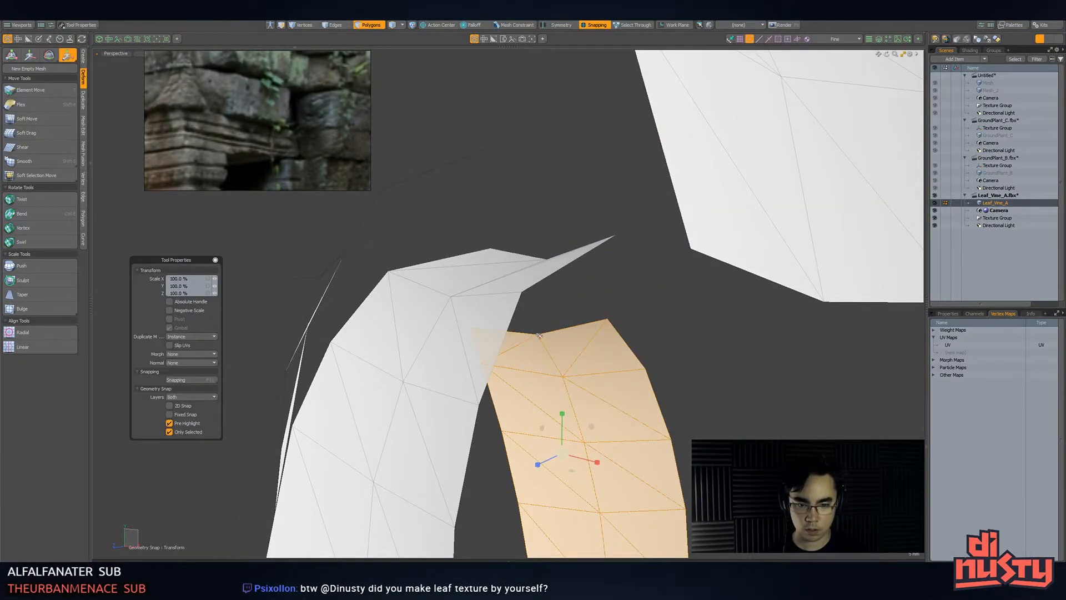
{"action": "left_click_drag", "start_coordinate": [539, 336], "coordinate": [532, 240]}
{"action": "key", "text": "e"}
{"action": "key", "text": "space"}
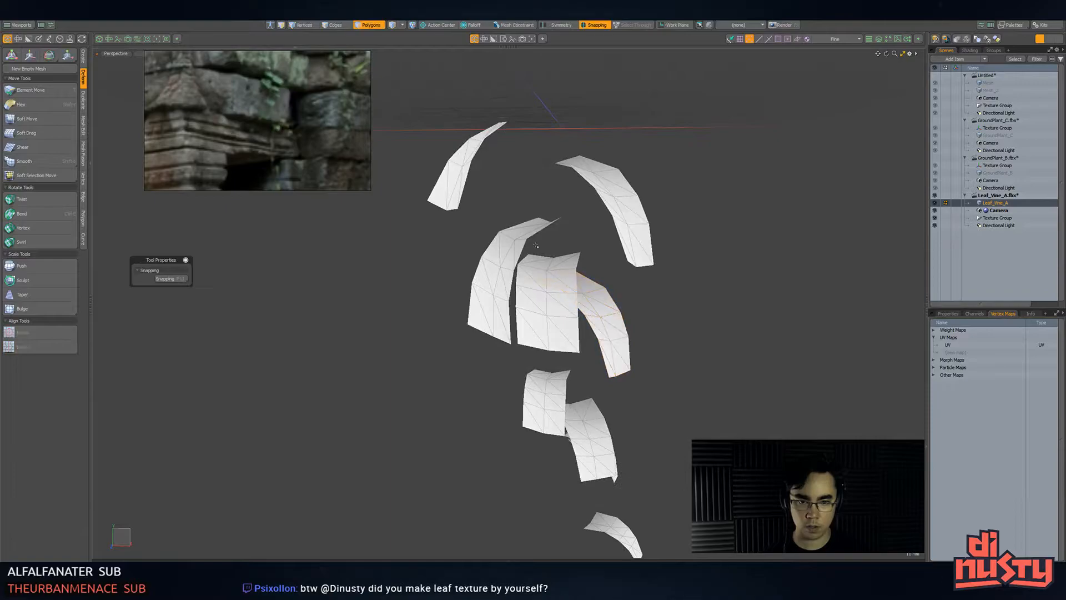
- Duplicate the outer left leaf of the middle cluster and move the copy up the main stem
{"action": "left_click", "coordinate": [532, 240]}
{"action": "key", "text": "u"}
{"action": "double_click", "coordinate": [497, 282]}
{"action": "left_click_drag", "start_coordinate": [500, 289], "coordinate": [556, 311], "text": "ctrl+alt"}
{"action": "mouse_move", "coordinate": [555, 311]}
{"action": "left_mouse_down", "text": "alt"}
{"action": "mouse_move", "coordinate": [572, 345]}
{"action": "mouse_move", "coordinate": [558, 300]}
{"action": "left_mouse_up", "text": "alt"}
{"action": "key", "text": "w"}
{"action": "key", "text": "x"}
{"action": "left_click_drag", "start_coordinate": [540, 251], "coordinate": [540, 191]}
{"action": "left_click_drag", "start_coordinate": [540, 191], "coordinate": [525, 217], "text": "alt"}
- Rotate the copied leaf outward about its stem attachment and shift its base to meet the main stem
{"action": "key", "text": "e"}
{"action": "left_click", "coordinate": [549, 200]}
{"action": "key", "text": "w"}
{"action": "key", "text": "e"}
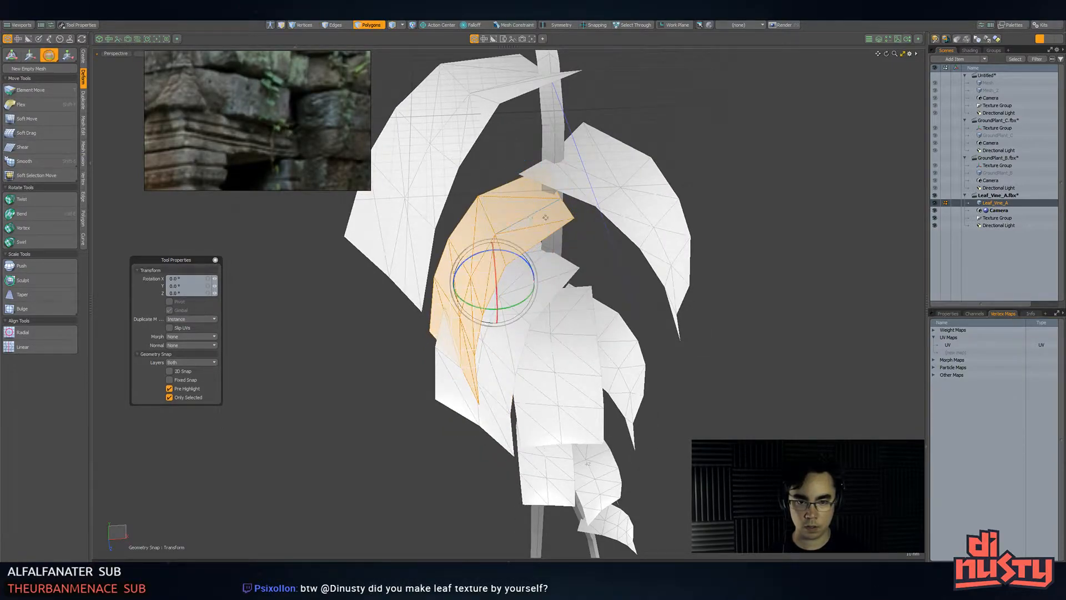
{"action": "left_click", "coordinate": [555, 197]}
{"action": "left_click_drag", "start_coordinate": [521, 174], "coordinate": [504, 190]}
{"action": "key", "text": "w"}
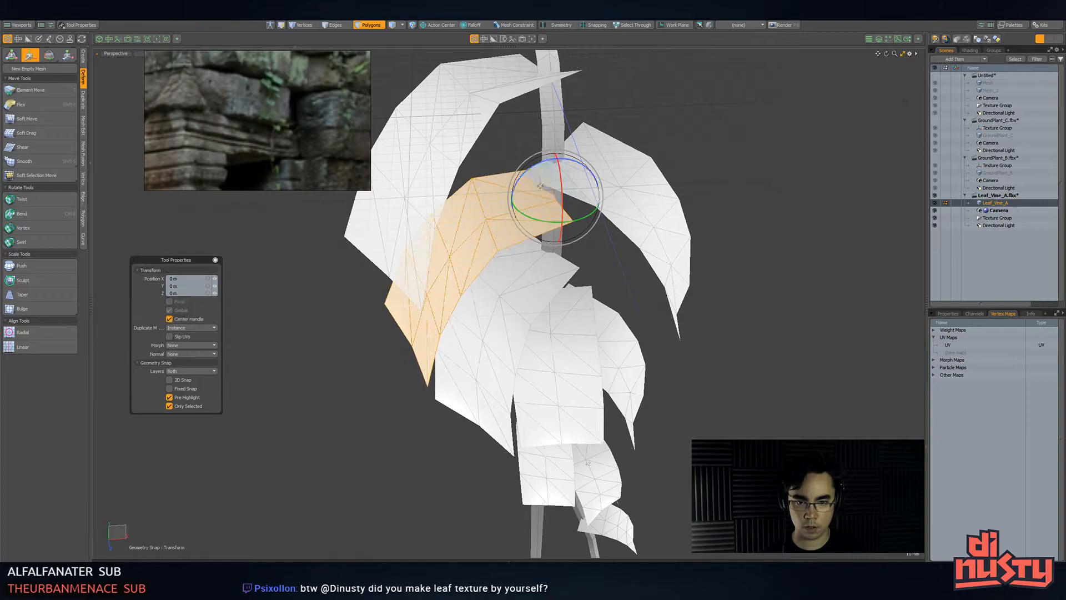
{"action": "key", "text": "x"}
{"action": "left_click_drag", "start_coordinate": [507, 295], "coordinate": [567, 275]}
{"action": "key", "text": "q"}
{"action": "left_click", "coordinate": [565, 305]}
- Rotate the middle cluster's left leaf about its attachment point and shift it to fit the stem
{"action": "double_click", "coordinate": [527, 306]}
{"action": "key", "text": "e"}
{"action": "left_click", "coordinate": [551, 247]}
{"action": "key", "text": "x"}
{"action": "key", "text": "w"}
{"action": "left_click_drag", "start_coordinate": [549, 362], "coordinate": [561, 355]}
{"action": "key", "text": "q"}
- Duplicate a small lower leaf and move the copy down along the main stem
{"action": "left_click_drag", "start_coordinate": [627, 355], "coordinate": [631, 378]}
{"action": "left_click_drag", "start_coordinate": [631, 377], "coordinate": [633, 344], "text": "alt"}
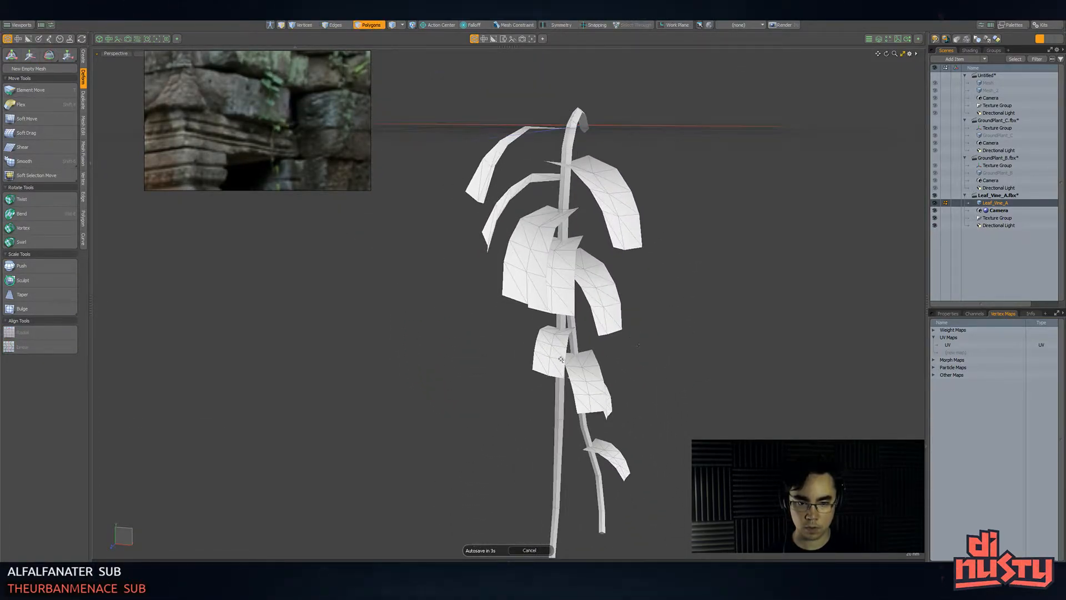
{"action": "left_click_drag", "start_coordinate": [495, 360], "coordinate": [592, 380], "text": "alt"}
{"action": "key", "text": "w"}
{"action": "left_click_drag", "start_coordinate": [522, 307], "coordinate": [525, 376]}
{"action": "left_click_drag", "start_coordinate": [525, 376], "coordinate": [547, 406], "text": "alt"}
- Rotate the small leaf copy to the opposite side of the main stem and align its base with the stem
{"action": "key", "text": "e"}
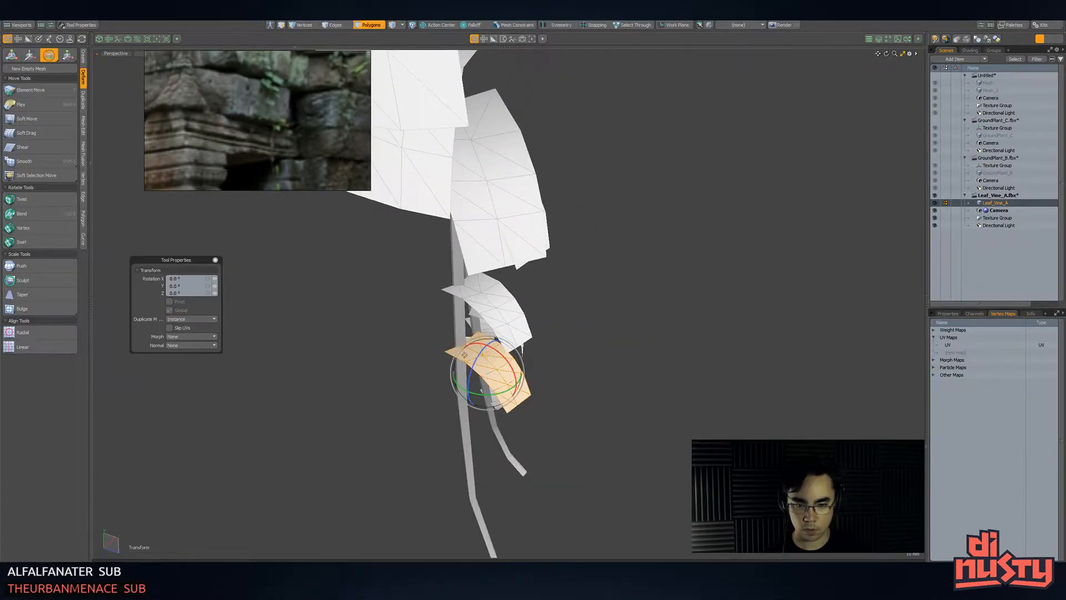
{"action": "left_click_drag", "start_coordinate": [464, 358], "coordinate": [471, 382]}
{"action": "key", "text": "w"}
{"action": "key", "text": "e"}
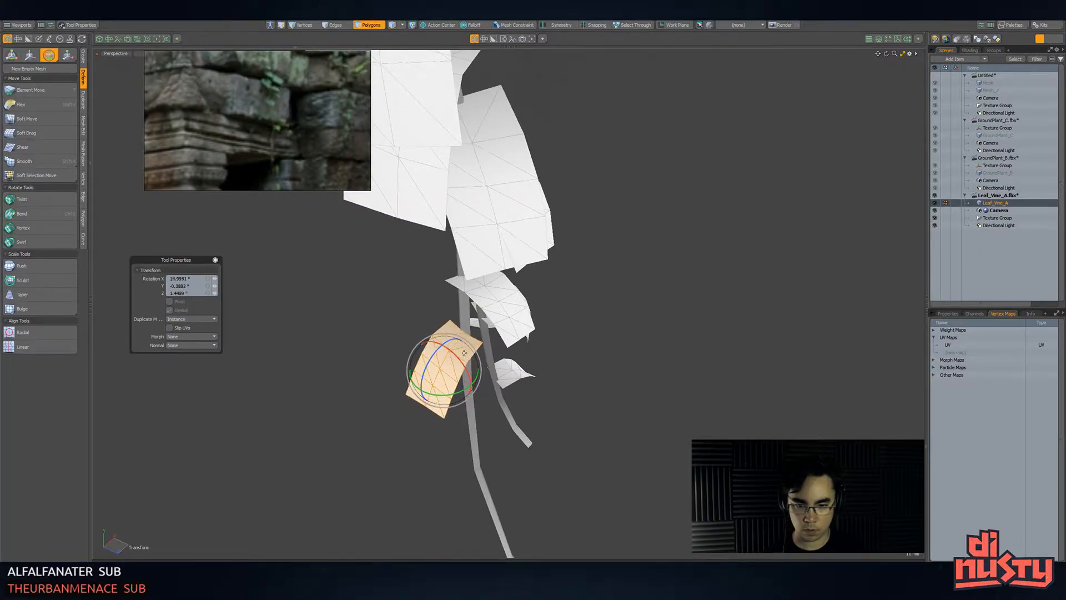
{"action": "key", "text": "w"}
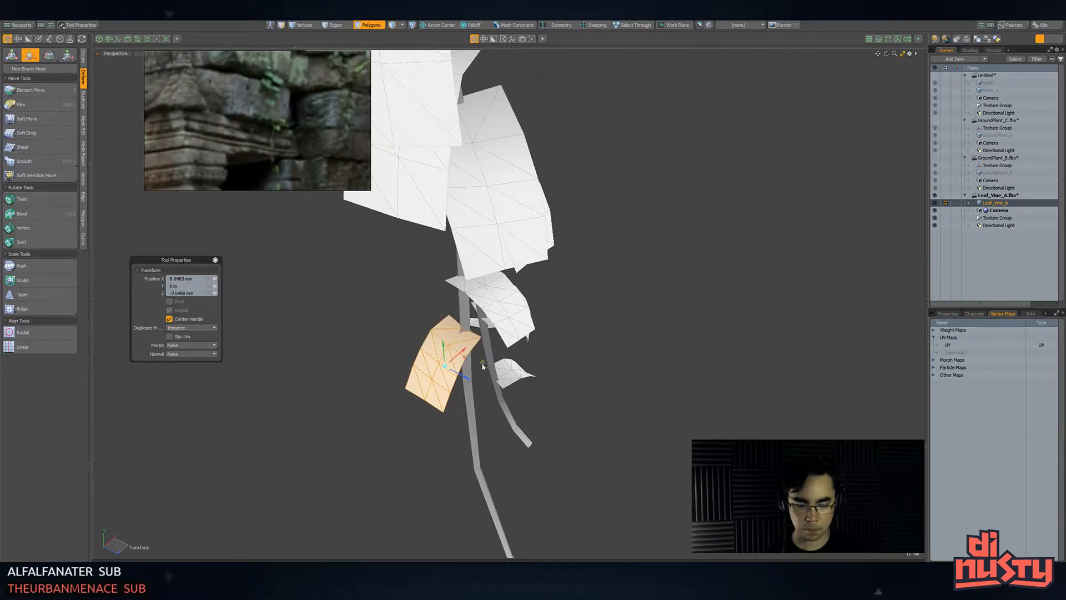
{"action": "key", "text": "q"}
{"action": "left_click", "coordinate": [602, 346]}
- Rotate the front leaf of the middle cluster about its attachment at the main stem and shift it slightly sideways
{"action": "scroll", "coordinate": [603, 346], "scroll_direction": "down", "scroll_amount": 3}
{"action": "left_click_drag", "start_coordinate": [602, 346], "coordinate": [505, 300], "text": "alt"}
{"action": "key", "text": "shift+a"}
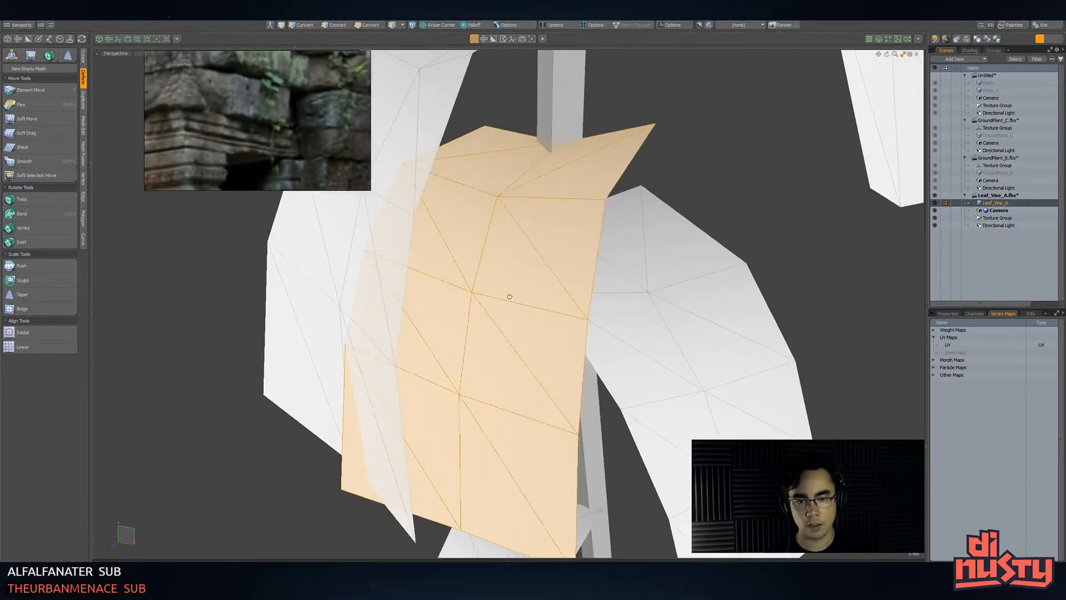
{"action": "scroll", "coordinate": [528, 316], "scroll_direction": "down", "scroll_amount": 3}
{"action": "key", "text": "e"}
{"action": "left_click", "coordinate": [551, 187]}
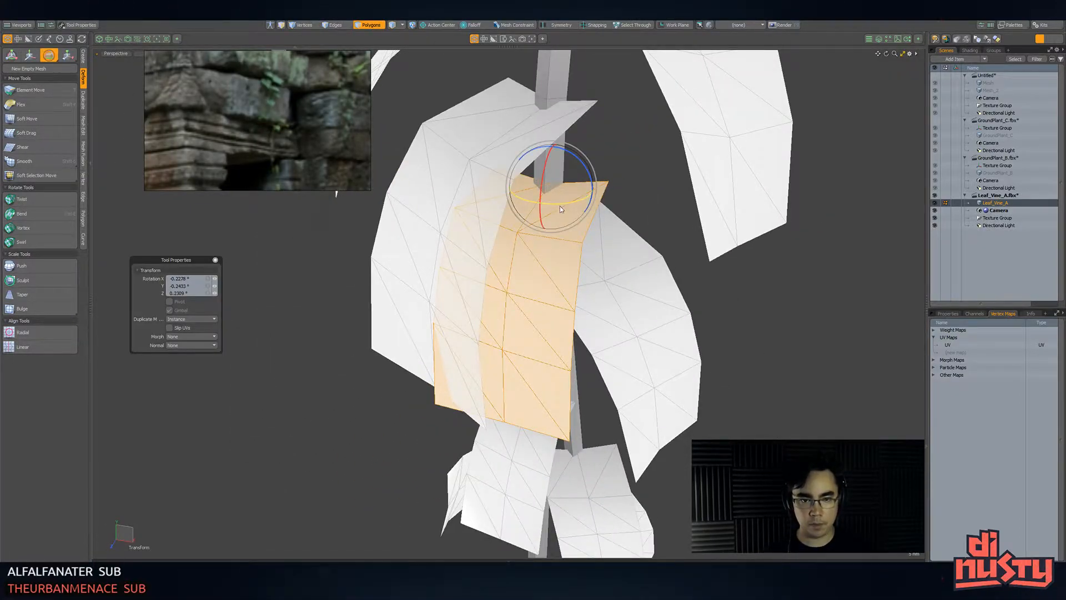
{"action": "left_click_drag", "start_coordinate": [560, 209], "coordinate": [571, 208]}
{"action": "key", "text": "w"}
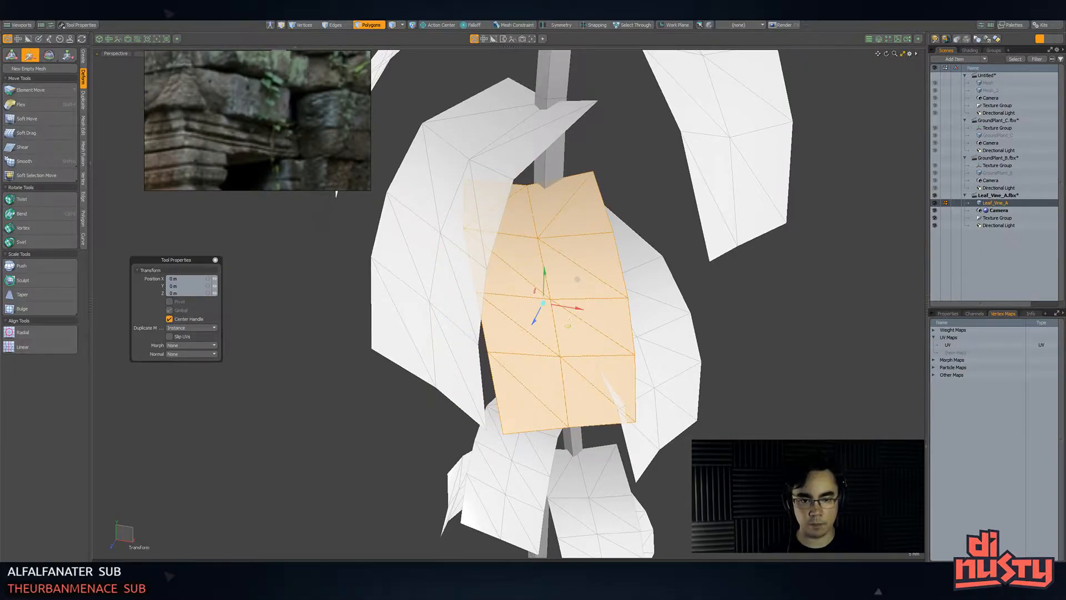
{"action": "left_click_drag", "start_coordinate": [568, 326], "coordinate": [593, 330]}
{"action": "key", "text": "q"}
- Adjust the position of the middle cluster's right leaf so its base fits against the stem
{"action": "double_click", "coordinate": [675, 333]}
{"action": "key", "text": "shift+a"}
{"action": "left_click_drag", "start_coordinate": [670, 328], "coordinate": [524, 371], "text": "alt"}
{"action": "key", "text": "w"}
{"action": "key", "text": "q"}
{"action": "scroll", "coordinate": [589, 383], "scroll_direction": "down", "scroll_amount": 3}
- Turn the small front leaf below the middle cluster, including 25.5° in Y, and position it over the main stem
{"action": "left_click_drag", "start_coordinate": [588, 383], "coordinate": [517, 366], "text": "alt"}
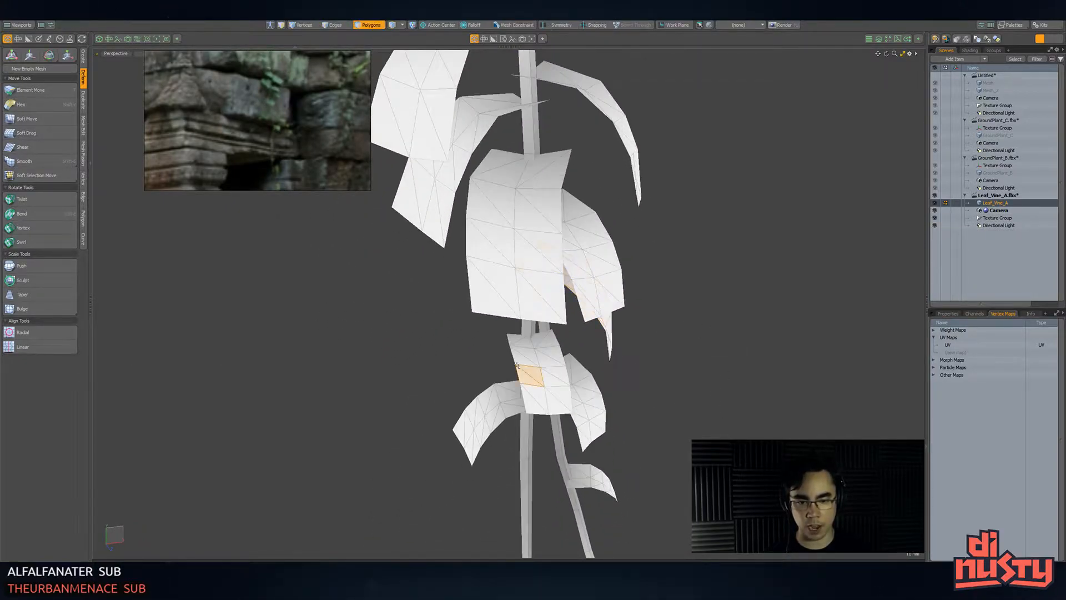
{"action": "key", "text": "e"}
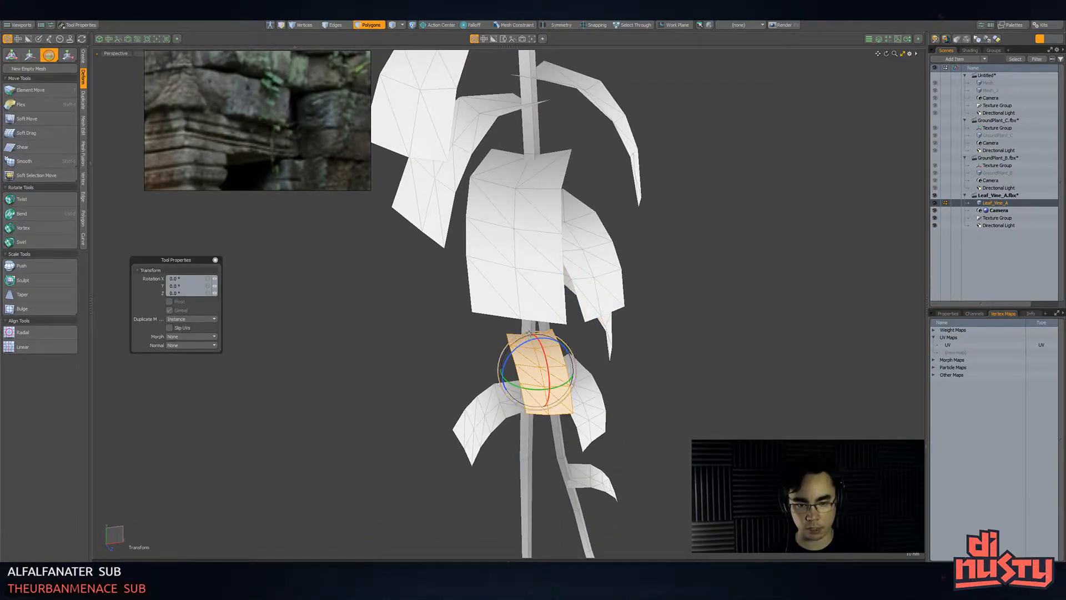
{"action": "key", "text": "w"}
{"action": "left_click_drag", "start_coordinate": [536, 347], "coordinate": [558, 375], "text": "alt"}
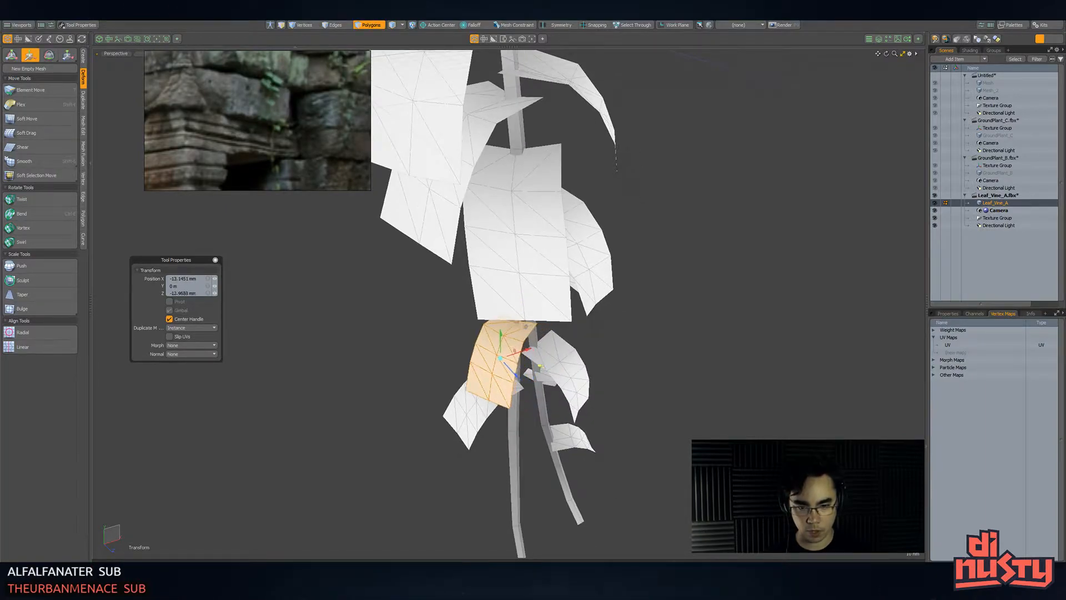
{"action": "key", "text": "e"}
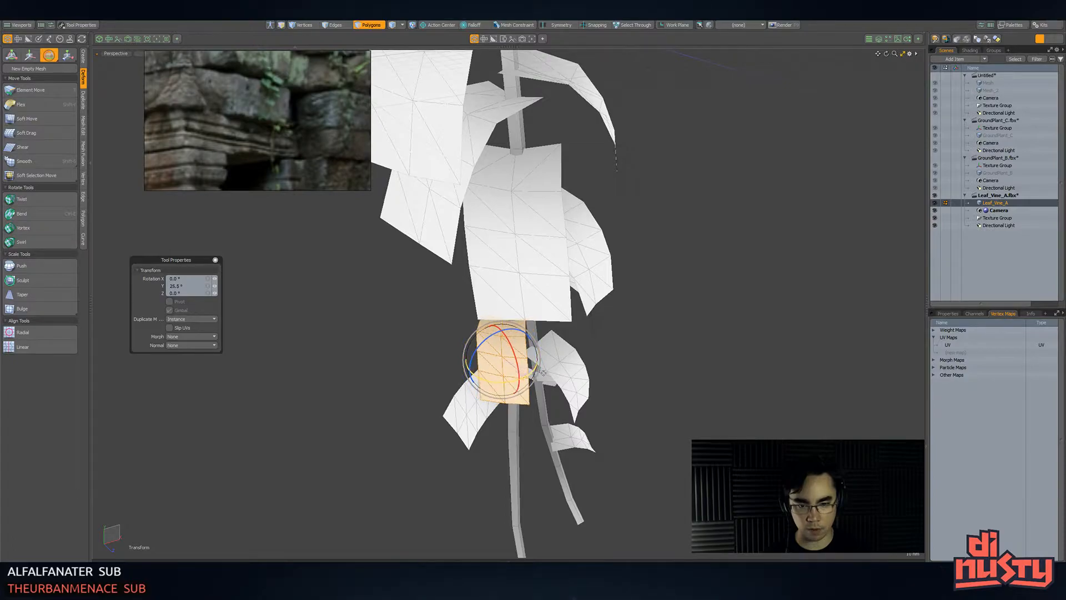
{"action": "key", "text": "w"}
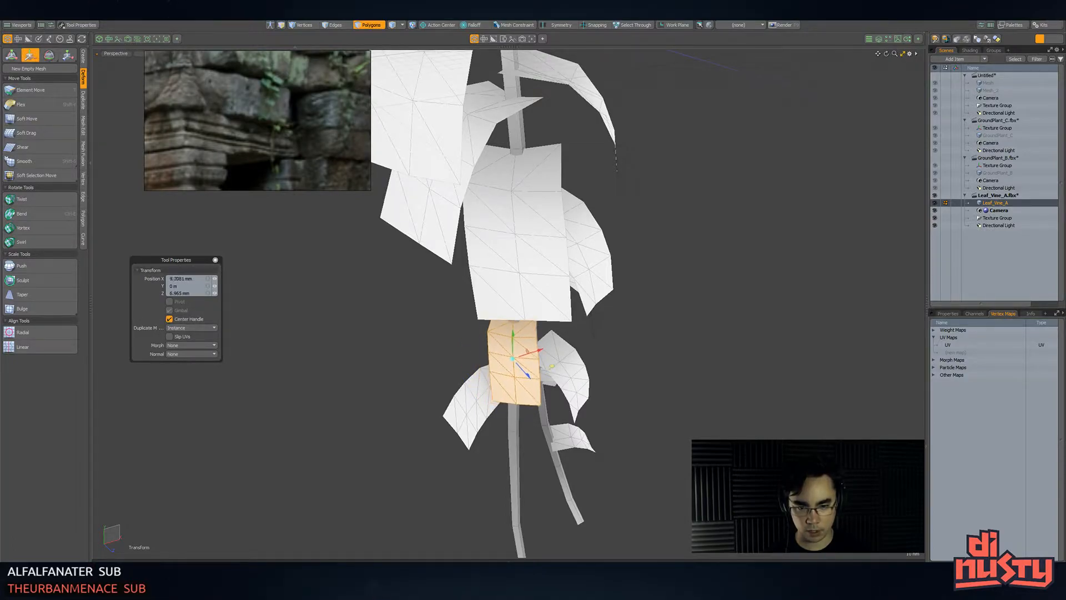
{"action": "key", "text": "q"}
{"action": "left_click", "coordinate": [650, 346]}
{"action": "left_click_drag", "start_coordinate": [650, 345], "coordinate": [669, 340], "text": "alt"}
- Display the flat leaf cards of the Mesh item in the Untitled scene and examine their leaf shapes
{"action": "left_click", "coordinate": [989, 83]}
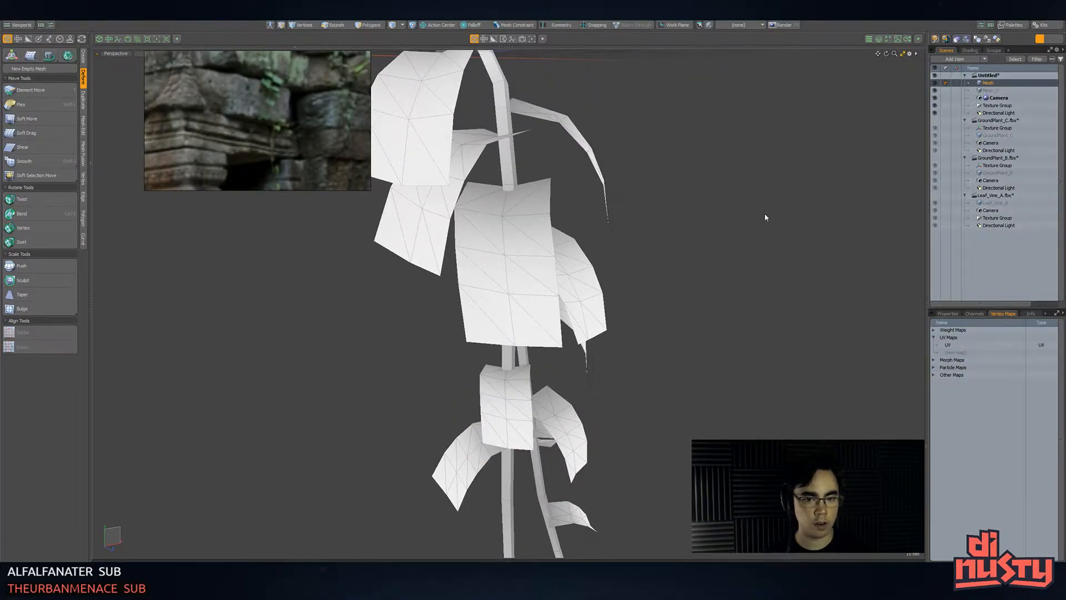
{"action": "key", "text": "a"}
{"action": "left_click_drag", "start_coordinate": [783, 208], "coordinate": [731, 274], "text": "alt"}
{"action": "scroll", "coordinate": [731, 273], "scroll_direction": "up", "scroll_amount": 3}
{"action": "scroll", "coordinate": [785, 295], "scroll_direction": "down", "scroll_amount": 3}
{"action": "left_click_drag", "start_coordinate": [785, 295], "coordinate": [806, 274], "text": "alt"}
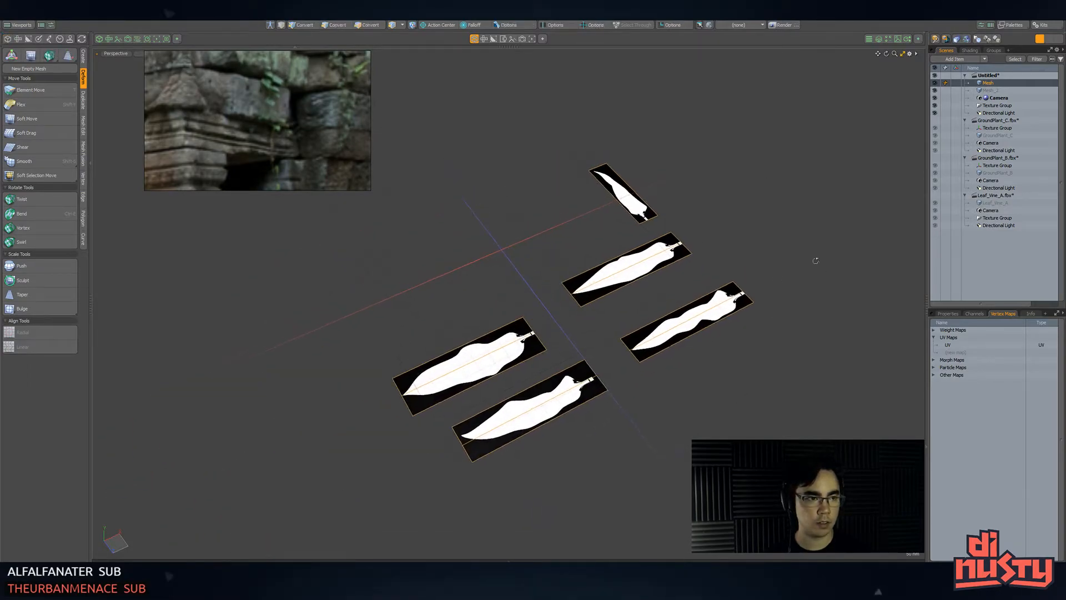
{"action": "left_click_drag", "start_coordinate": [802, 198], "coordinate": [761, 239], "text": "alt"}
{"action": "left_click", "coordinate": [841, 198]}
- Show the Leaf_Vine_A scene again and switch to Unity to check the vine on the stone ledge
{"action": "left_click", "coordinate": [1010, 195]}
{"action": "left_click_drag", "start_coordinate": [731, 195], "coordinate": [610, 218], "text": "alt"}
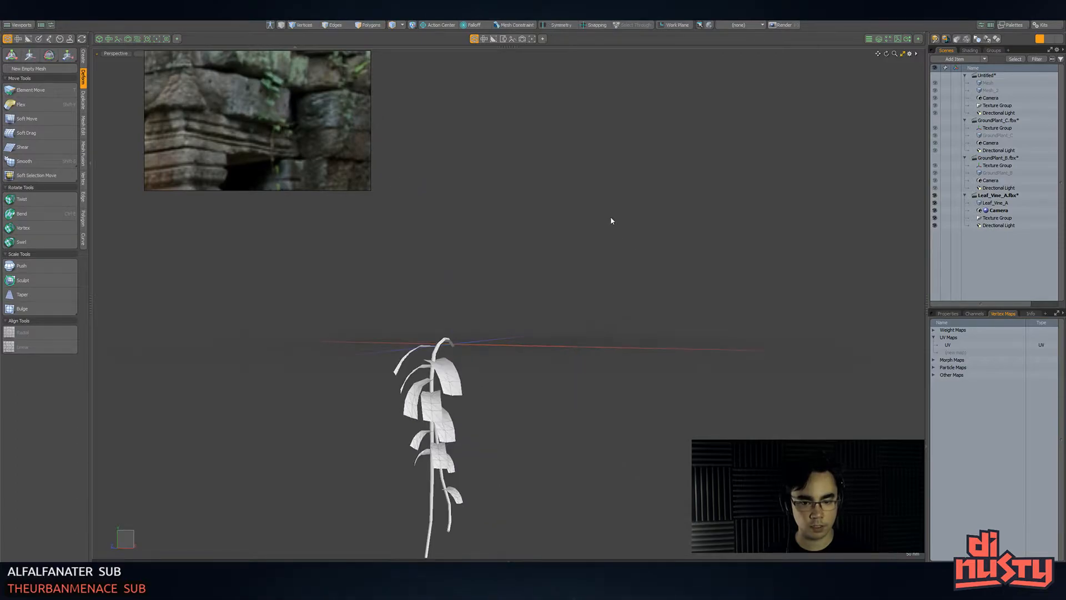
{"action": "key", "text": "alt+Tab"}
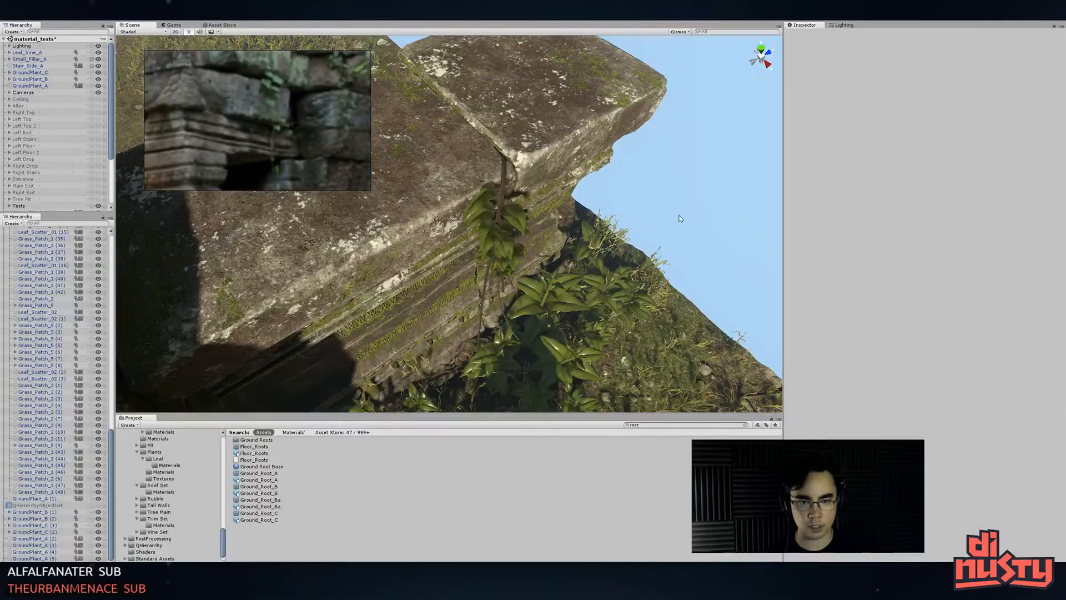
- Switch to Modo and bring the whole Leaf_Vine_A mesh into view in polygon mode
{"action": "left_click_drag", "start_coordinate": [615, 280], "coordinate": [469, 175], "text": "alt"}
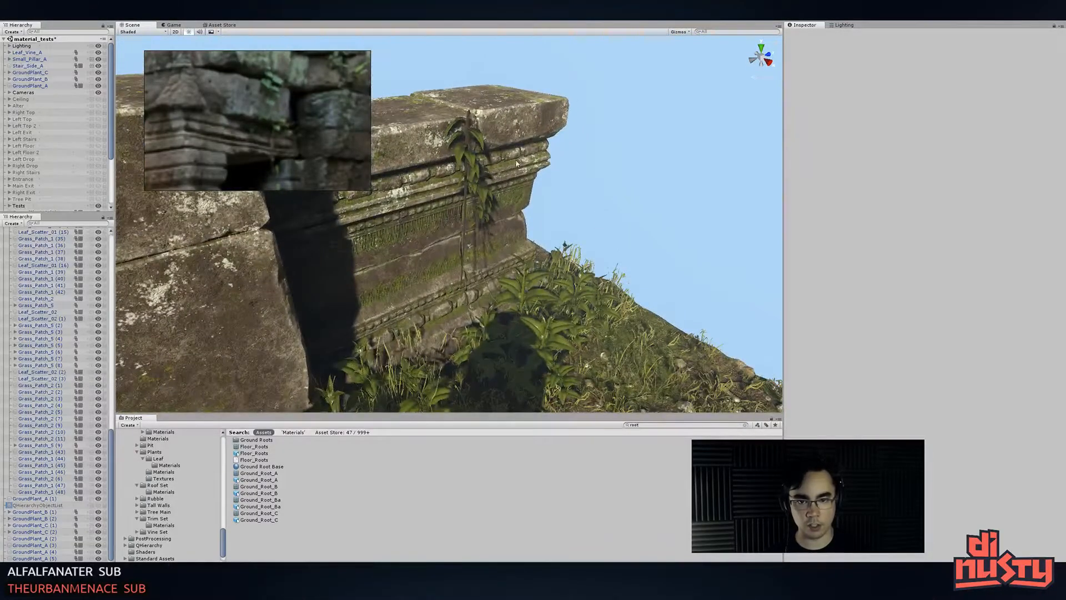
{"action": "key", "text": "alt+Tab"}
{"action": "left_click", "coordinate": [448, 387]}
{"action": "key", "text": "3"}
{"action": "left_click_drag", "start_coordinate": [526, 370], "coordinate": [506, 318], "text": "alt+shift"}
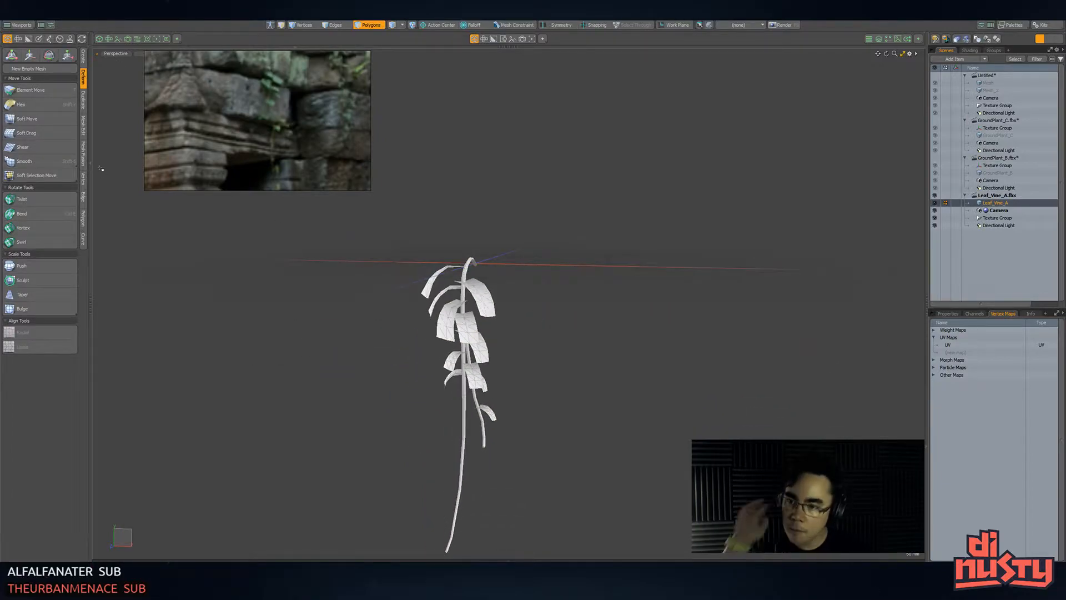
- Open the Smoothing Group Manager from the vertex map tools and place its window beside the vine
{"action": "left_click", "coordinate": [82, 39]}
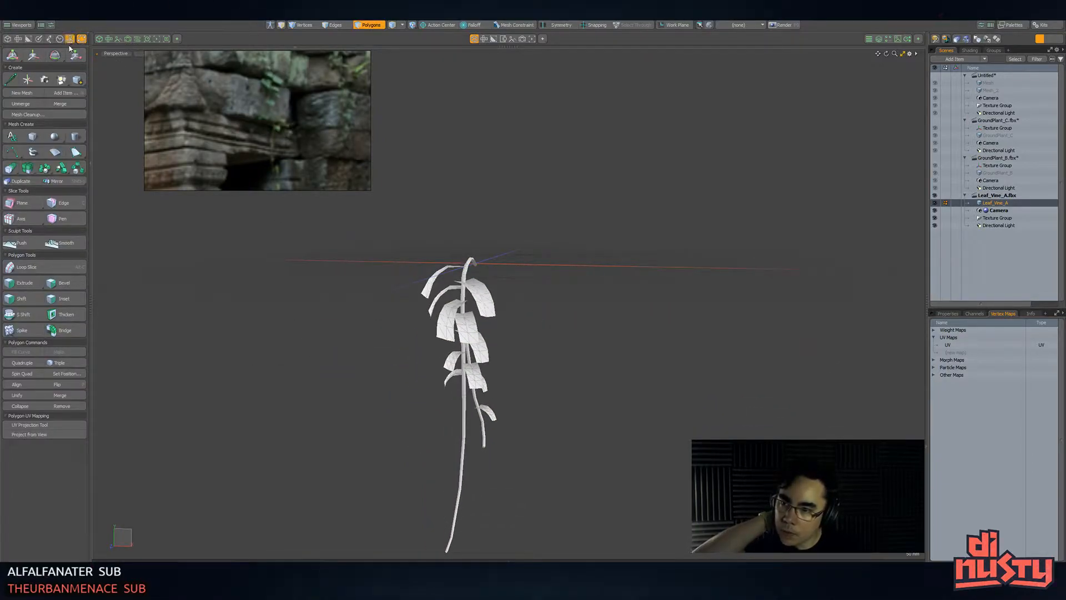
{"action": "left_click", "coordinate": [69, 40]}
{"action": "left_click", "coordinate": [84, 65]}
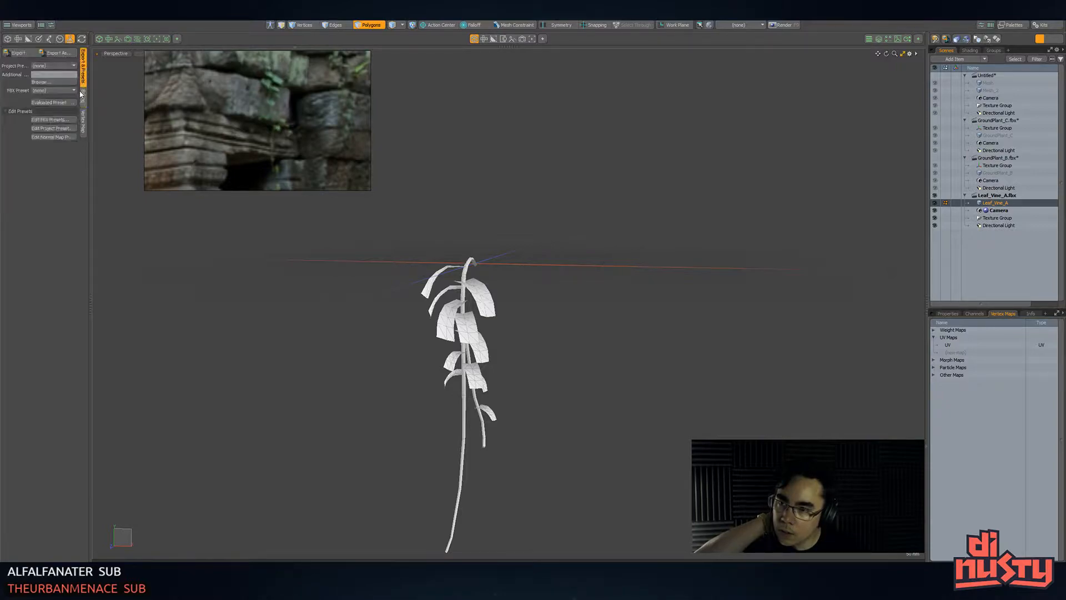
{"action": "left_click", "coordinate": [84, 121]}
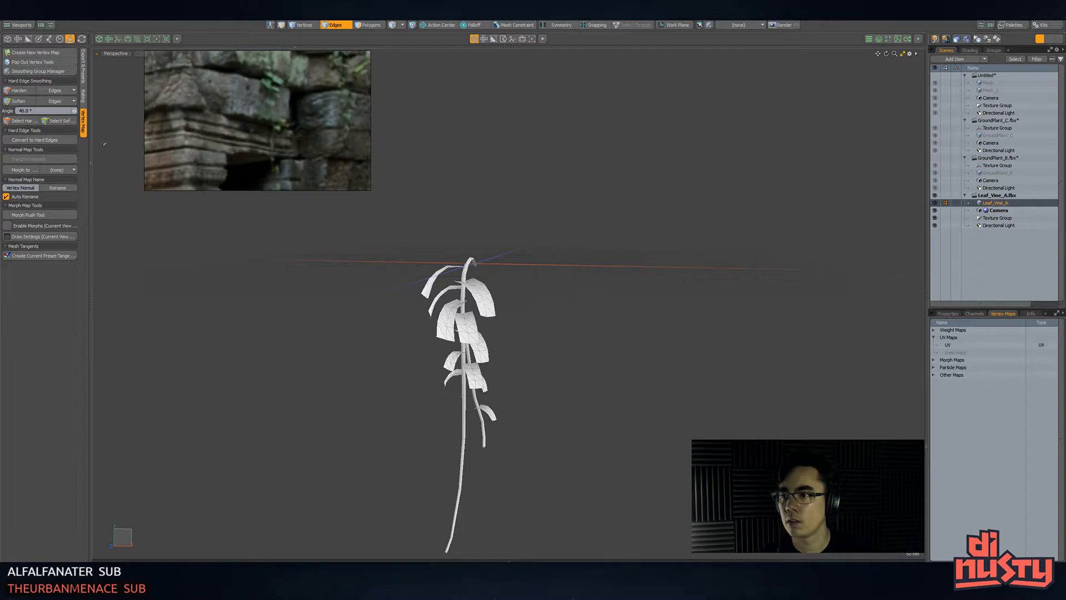
{"action": "left_click", "coordinate": [61, 71]}
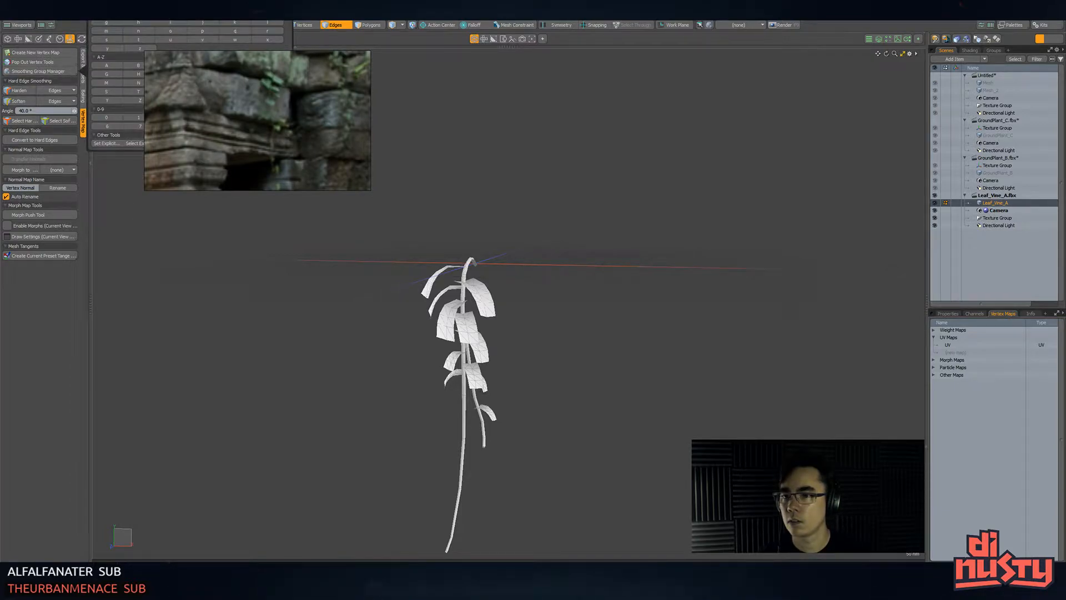
{"action": "left_click_drag", "start_coordinate": [189, 2], "coordinate": [738, 155]}
- Assign the vine's polygons to smoothing group a and save the Leaf_Vine_A file
{"action": "key", "text": "3"}
{"action": "mouse_move", "coordinate": [456, 194]}
{"action": "right_mouse_down"}
{"action": "mouse_move", "coordinate": [486, 512]}
{"action": "mouse_move", "coordinate": [552, 311]}
{"action": "right_mouse_up"}
{"action": "scroll", "coordinate": [553, 311], "scroll_direction": "down", "scroll_amount": 2}
{"action": "mouse_move", "coordinate": [473, 213]}
{"action": "right_mouse_down"}
{"action": "mouse_move", "coordinate": [515, 528]}
{"action": "mouse_move", "coordinate": [583, 289]}
{"action": "right_mouse_up"}
{"action": "left_click", "coordinate": [554, 198]}
{"action": "key", "text": "ctrl+s"}
- Check the vine's updated shading on the stone wall in Unity and return to Modo
{"action": "key", "text": "alt+Tab"}
{"action": "left_click_drag", "start_coordinate": [465, 193], "coordinate": [444, 120], "text": "alt"}
{"action": "key", "text": "alt+Tab"}
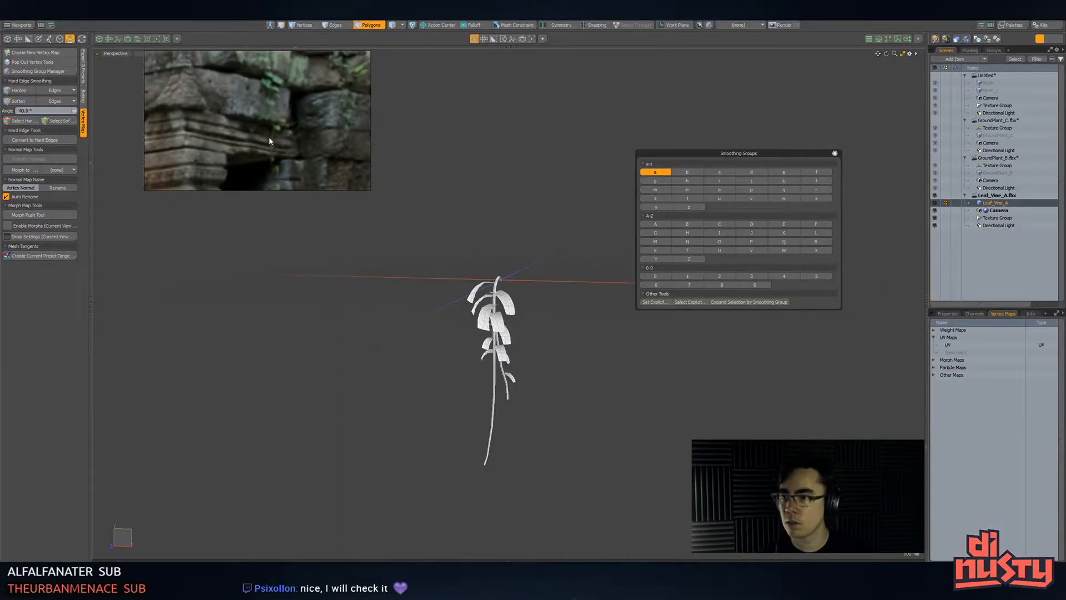
- Open the Vertex Normal Tools, soften all of the vine's edges and close the Smoothing Groups window
{"action": "left_click", "coordinate": [42, 64]}
{"action": "left_click_drag", "start_coordinate": [123, 25], "coordinate": [201, 268]}
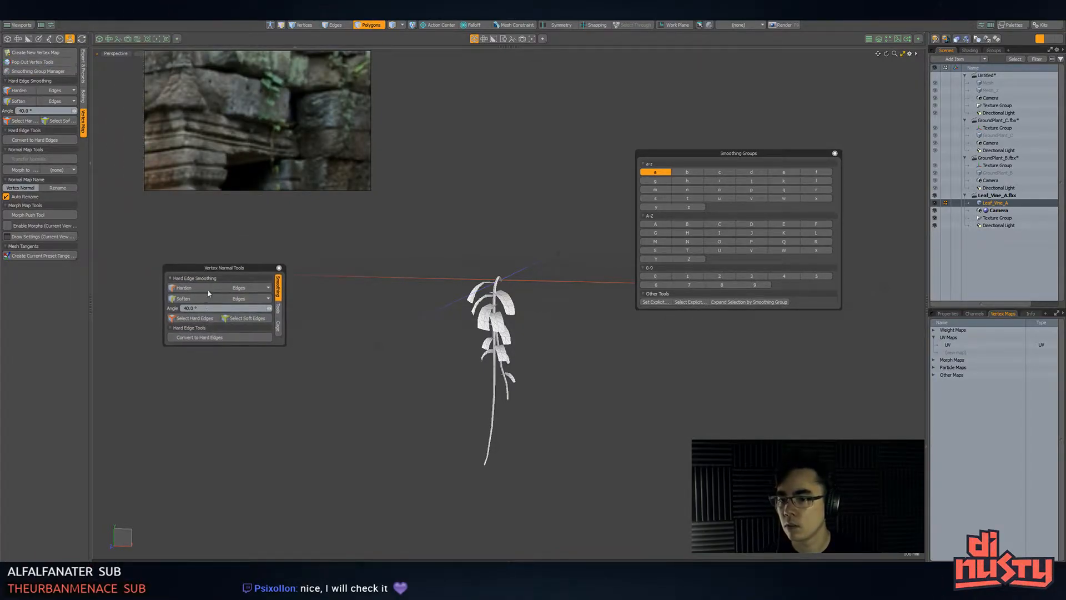
{"action": "key", "text": "2"}
{"action": "mouse_move", "coordinate": [406, 253]}
{"action": "right_mouse_down"}
{"action": "mouse_move", "coordinate": [613, 297]}
{"action": "mouse_move", "coordinate": [523, 183]}
{"action": "right_mouse_up"}
{"action": "left_click", "coordinate": [191, 299]}
{"action": "left_click", "coordinate": [409, 294]}
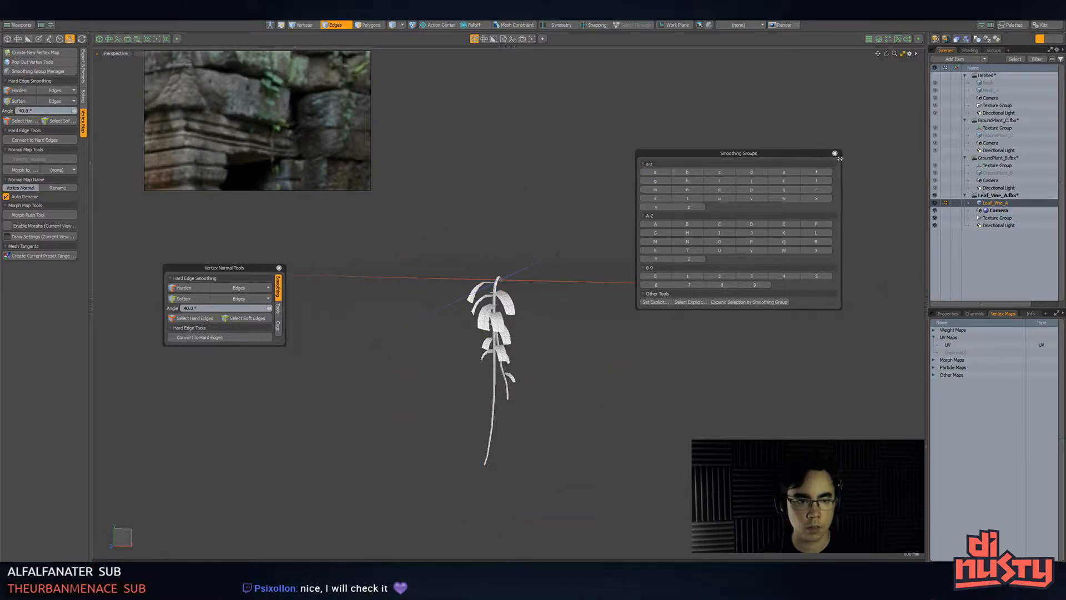
{"action": "left_click", "coordinate": [835, 154]}
- Switch to Unity and inspect the softened vine up close against the wall
{"action": "key", "text": "alt+Tab"}
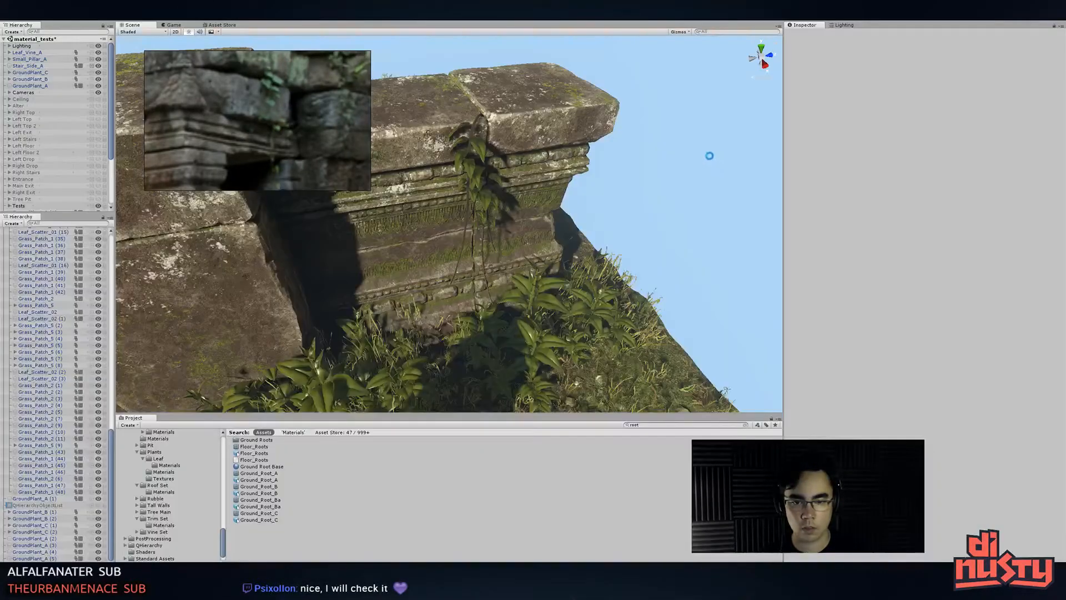
{"action": "left_click_drag", "start_coordinate": [484, 182], "coordinate": [472, 125], "text": "alt"}
{"action": "scroll", "coordinate": [495, 166], "scroll_direction": "up", "scroll_amount": 4}
{"action": "left_click_drag", "start_coordinate": [506, 215], "coordinate": [516, 278], "text": "alt"}
- Return to Modo and open the recent scene Leaf_HP.lxo to view its high-poly leaves
{"action": "key", "text": "alt+Tab"}
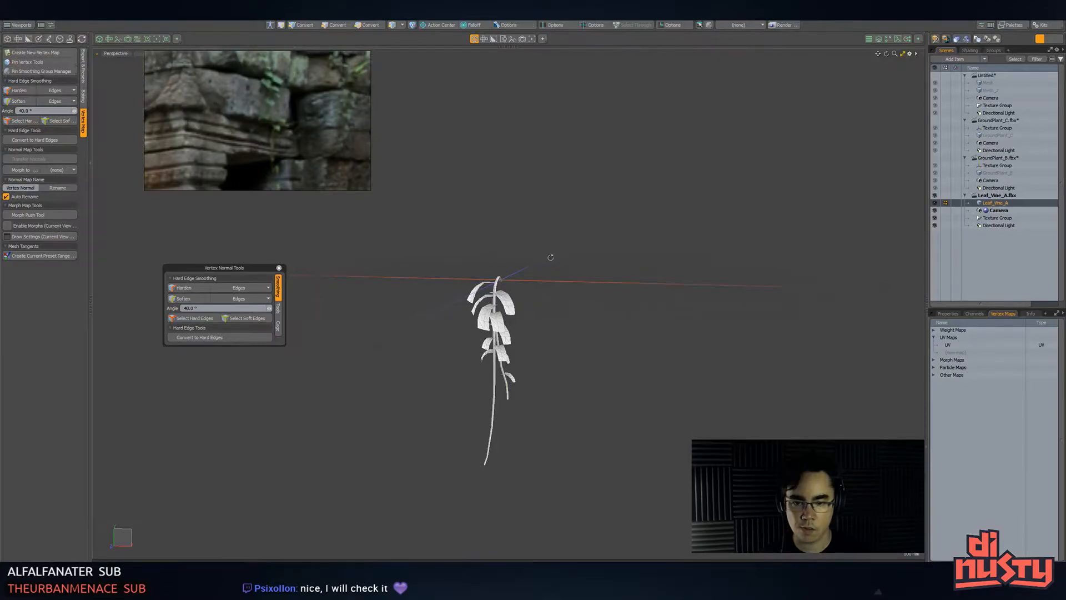
{"action": "left_click_drag", "start_coordinate": [550, 255], "coordinate": [649, 286], "text": "alt"}
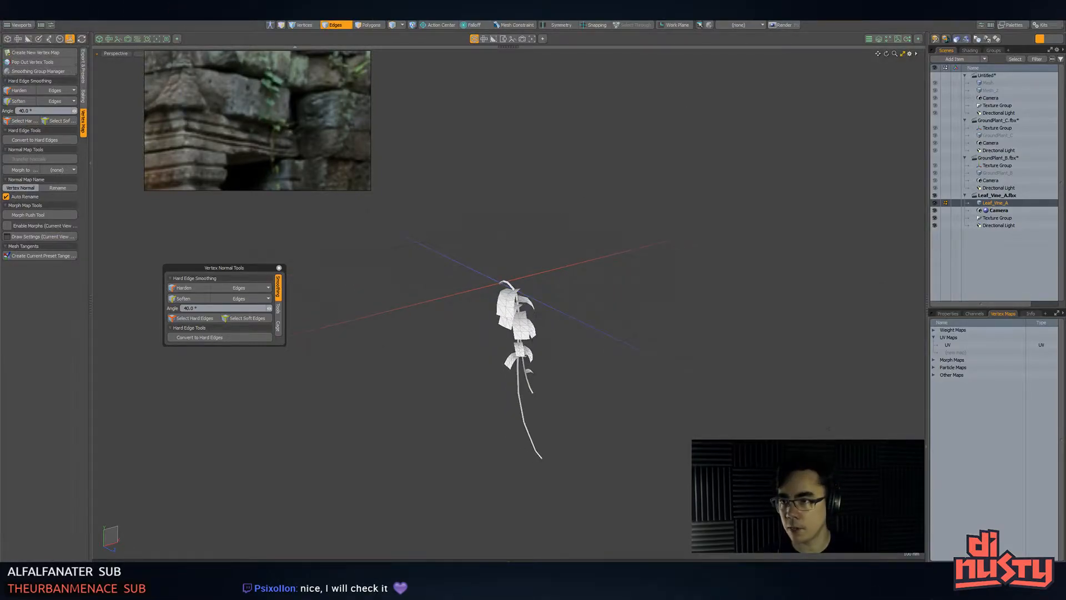
{"action": "left_click", "coordinate": [9, 12]}
{"action": "mouse_move", "coordinate": [28, 44]}
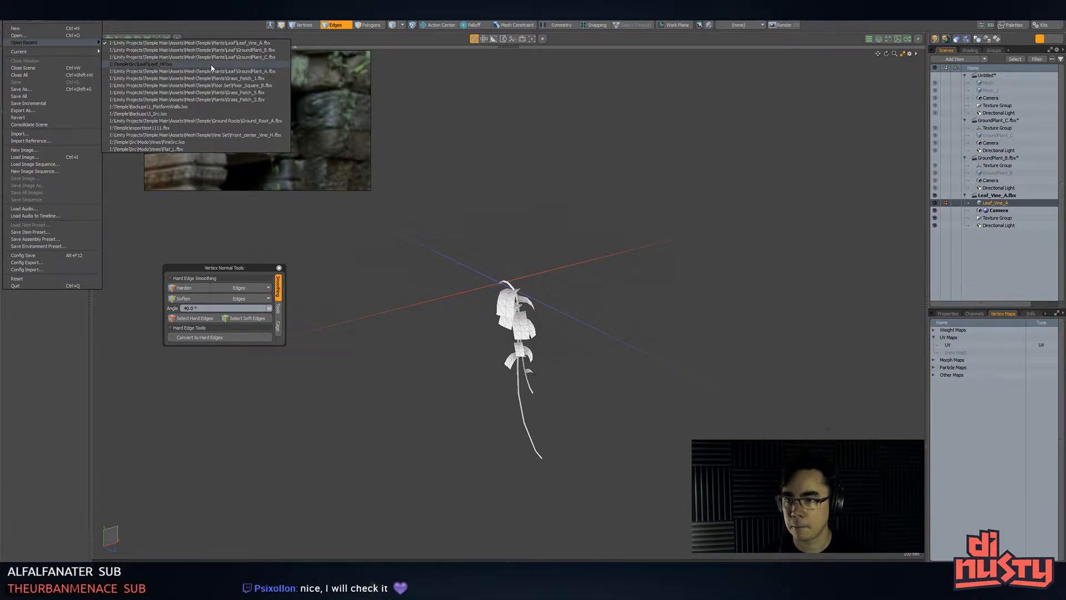
{"action": "left_click", "coordinate": [212, 65]}
{"action": "left_click_drag", "start_coordinate": [535, 276], "coordinate": [561, 328], "text": "alt"}
{"action": "left_click_drag", "start_coordinate": [816, 226], "coordinate": [616, 278], "text": "alt"}
{"action": "left_click_drag", "start_coordinate": [616, 278], "coordinate": [545, 217], "text": "alt"}
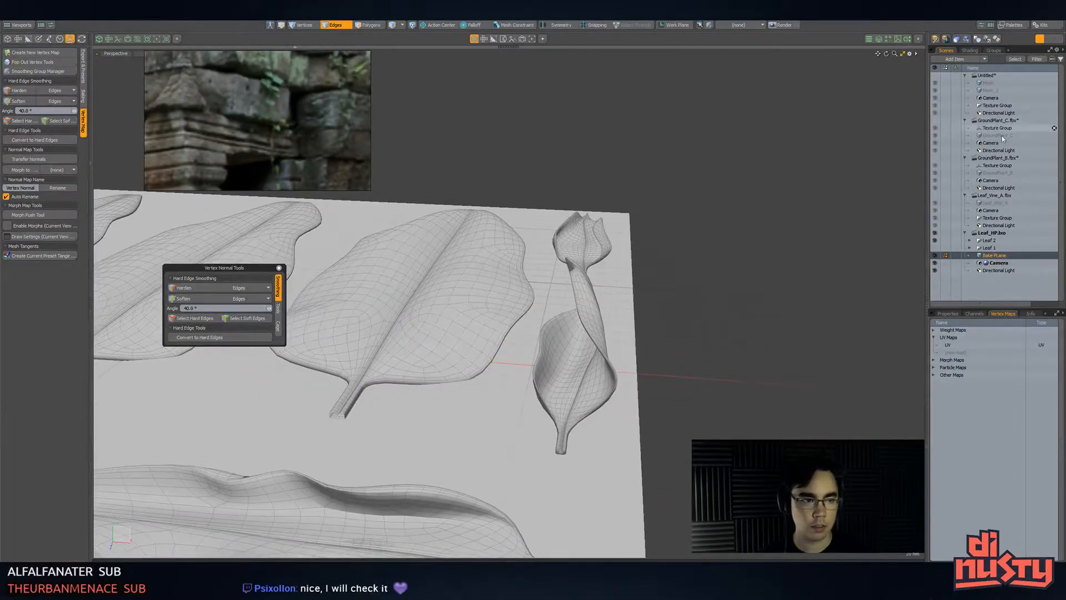
- Hide Leaf 2, show Leaf 1 and compare its child leaf meshes on the bake plane
{"action": "left_click", "coordinate": [989, 240]}
{"action": "left_click", "coordinate": [935, 247]}
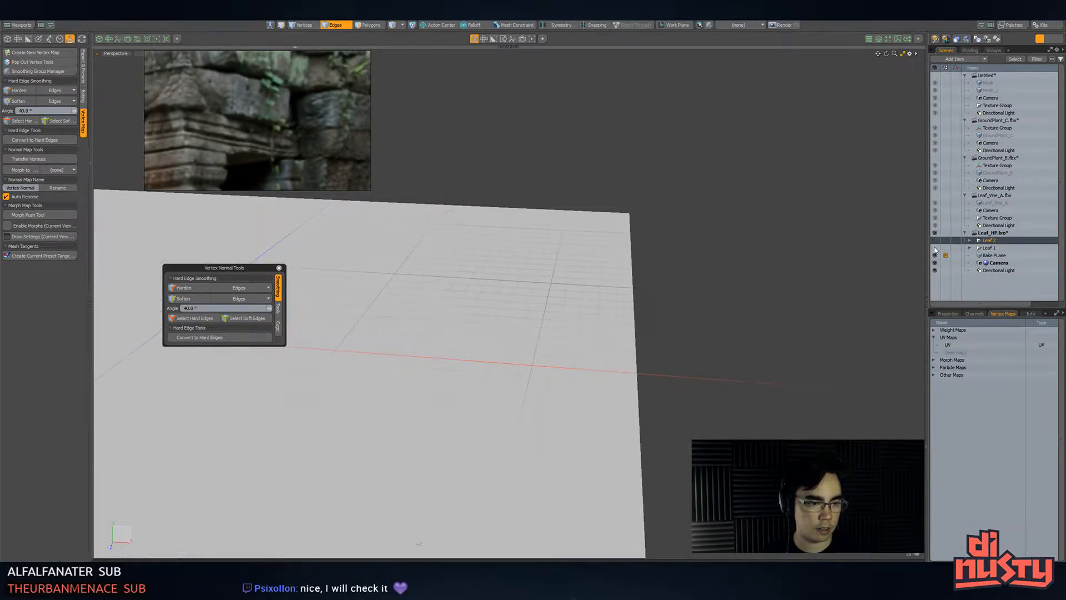
{"action": "left_click", "coordinate": [969, 248]}
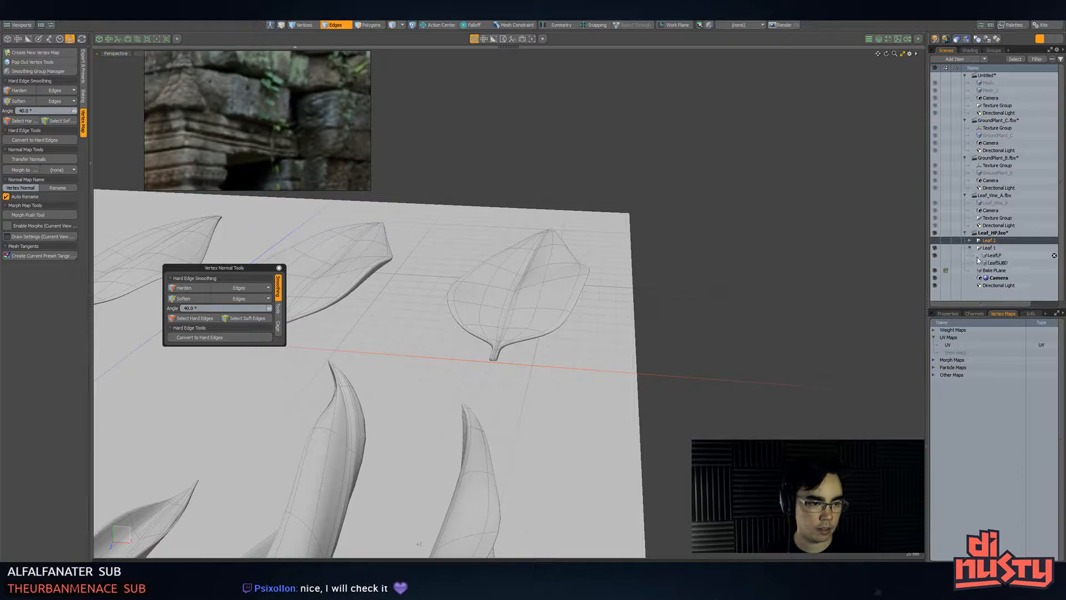
{"action": "left_click", "coordinate": [936, 262]}
{"action": "left_click", "coordinate": [937, 262]}
{"action": "left_click", "coordinate": [935, 256]}
{"action": "left_click", "coordinate": [935, 255]}
{"action": "scroll", "coordinate": [766, 277], "scroll_direction": "down", "scroll_amount": 5}
{"action": "left_click_drag", "start_coordinate": [783, 279], "coordinate": [751, 303], "text": "alt"}
{"action": "key", "text": "Tab"}
{"action": "key", "text": "Tab"}
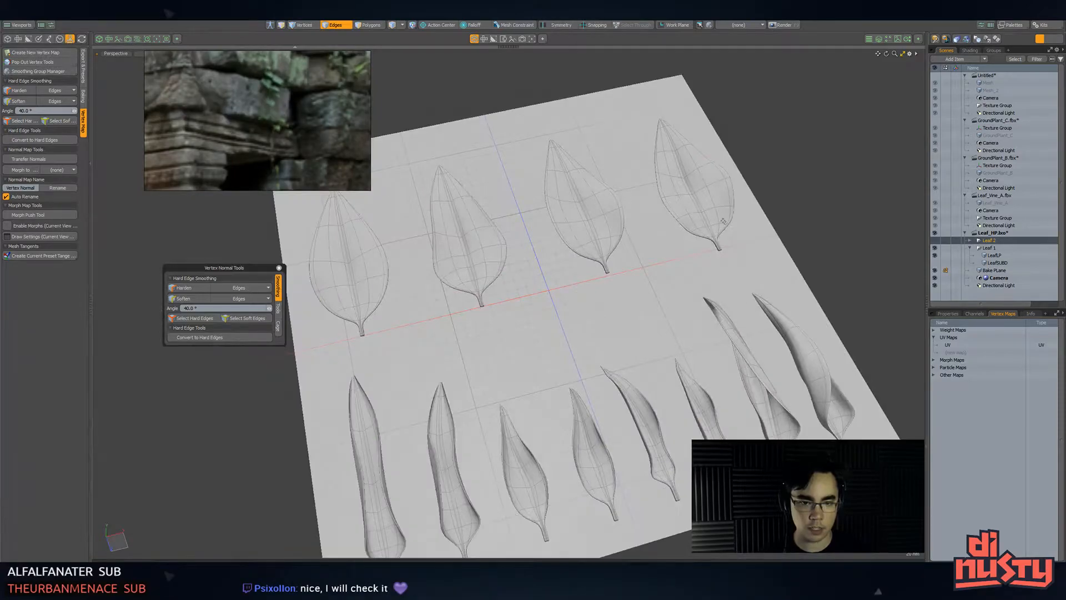
- Examine the Leaf 1 mesh up close with and without subdivision
{"action": "key", "text": "5"}
{"action": "left_click", "coordinate": [718, 204]}
{"action": "key", "text": "Tab"}
{"action": "left_click", "coordinate": [793, 210]}
{"action": "left_click_drag", "start_coordinate": [793, 210], "coordinate": [697, 289], "text": "alt"}
{"action": "scroll", "coordinate": [741, 222], "scroll_direction": "up", "scroll_amount": 4}
{"action": "key", "text": "Tab"}
{"action": "left_click", "coordinate": [661, 217]}
- Try moving a vertex of the Leaf 1 mesh
{"action": "key", "text": "1"}
{"action": "key", "text": "w"}
{"action": "left_click_drag", "start_coordinate": [689, 352], "coordinate": [711, 355]}
{"action": "key", "text": "ctrl+z"}
{"action": "key", "text": "q"}
{"action": "left_click", "coordinate": [780, 277]}
- Toggle the leaf's subdivision and review the full leaf layout on the bake plane
{"action": "key", "text": "Tab"}
{"action": "left_click_drag", "start_coordinate": [516, 311], "coordinate": [512, 175], "text": "alt"}
{"action": "mouse_move", "coordinate": [586, 211]}
{"action": "left_mouse_down", "text": "alt"}
{"action": "mouse_move", "coordinate": [562, 219]}
{"action": "mouse_move", "coordinate": [596, 156]}
{"action": "mouse_move", "coordinate": [538, 159]}
{"action": "mouse_move", "coordinate": [555, 157]}
{"action": "mouse_move", "coordinate": [504, 305]}
{"action": "mouse_move", "coordinate": [504, 387]}
{"action": "mouse_move", "coordinate": [569, 219]}
{"action": "left_mouse_up", "text": "alt"}
{"action": "left_click", "coordinate": [571, 217]}
{"action": "scroll", "coordinate": [571, 217], "scroll_direction": "down", "scroll_amount": 2}
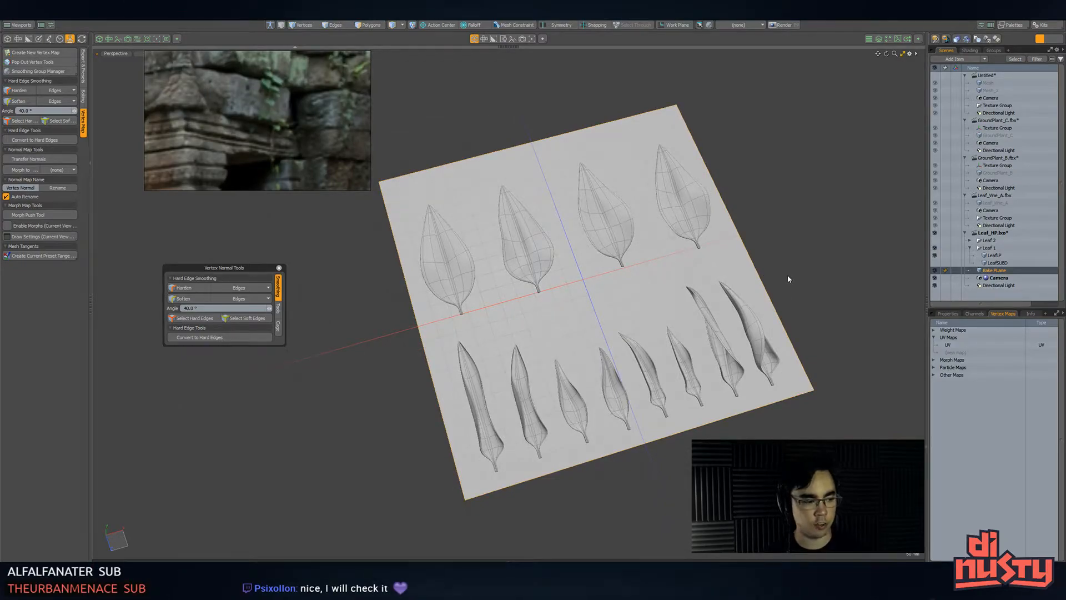
- Close Leaf_HP.lxo without saving and make the Leaf_Vine_A mesh active again
{"action": "left_click", "coordinate": [879, 220]}
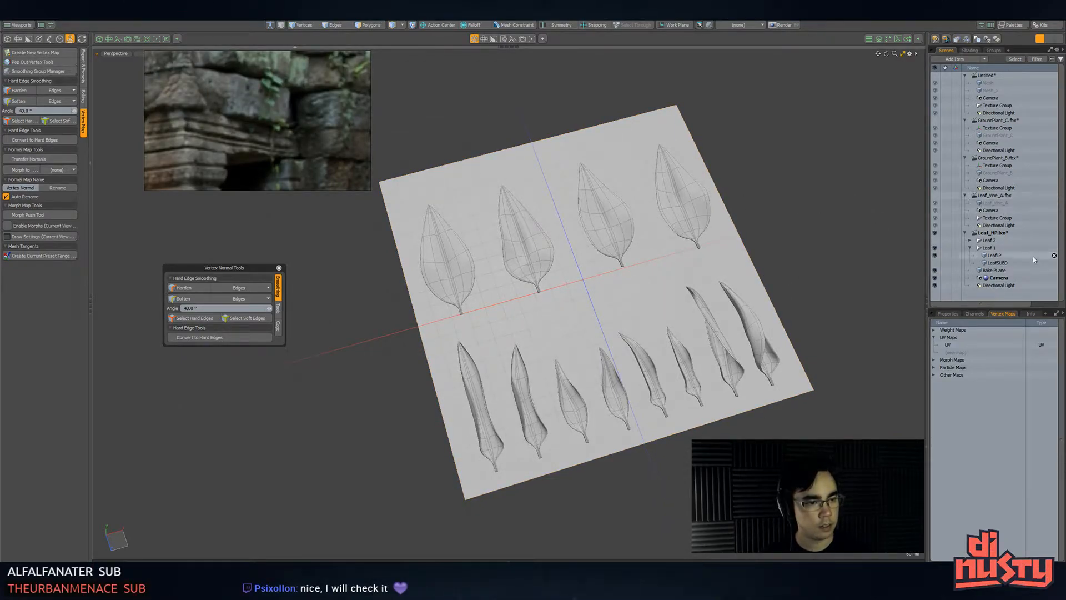
{"action": "left_click", "coordinate": [1053, 234]}
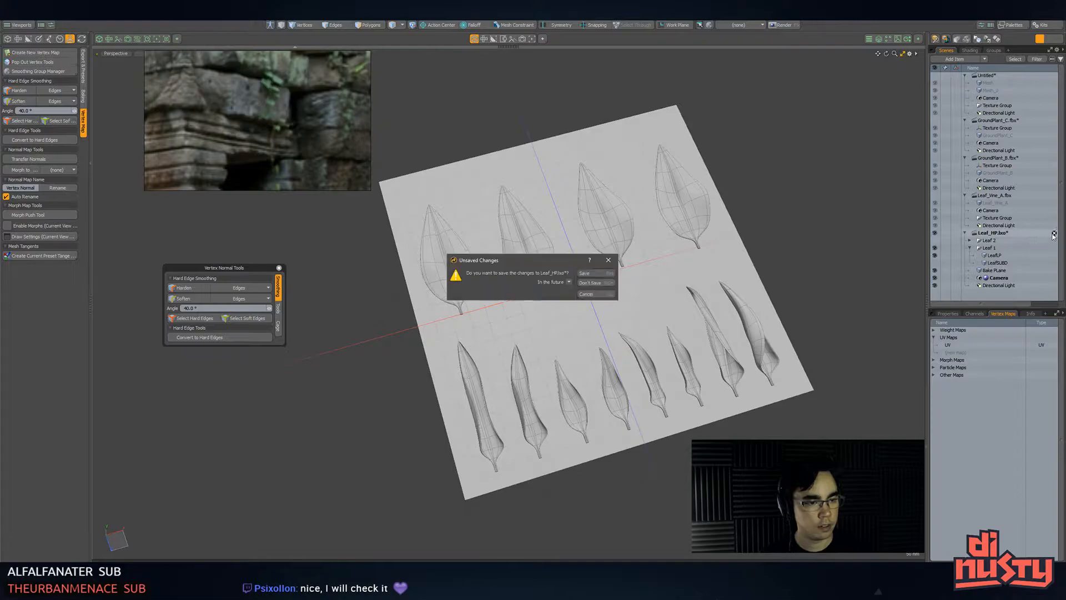
{"action": "left_click", "coordinate": [591, 283]}
{"action": "left_click", "coordinate": [994, 203]}
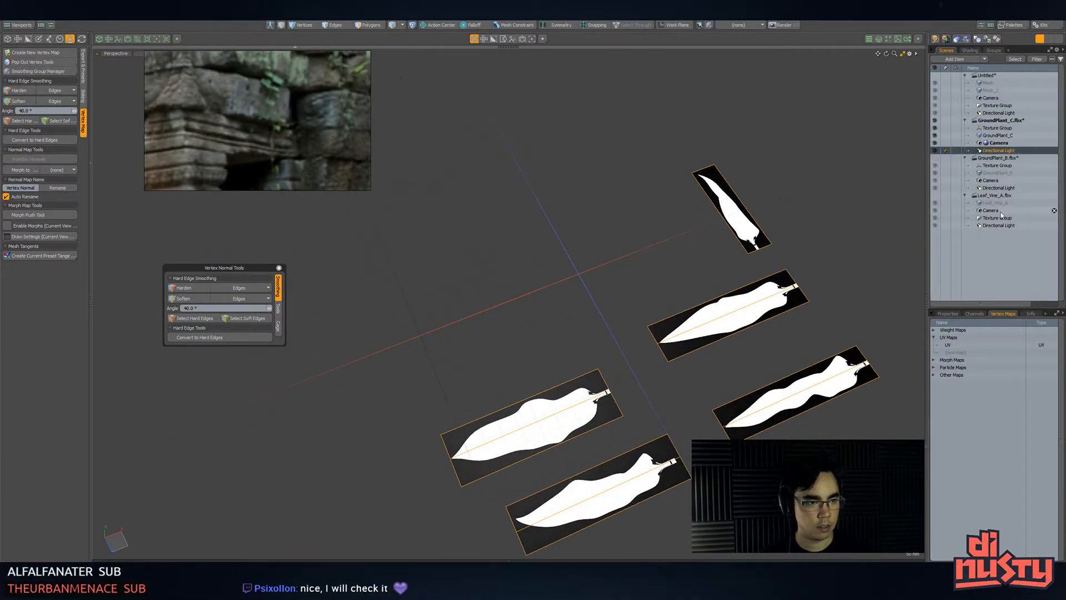
- Select all polygons of the small drooping leaf partway down the vine's stem
{"action": "key", "text": "3"}
{"action": "scroll", "coordinate": [537, 313], "scroll_direction": "up", "scroll_amount": 3}
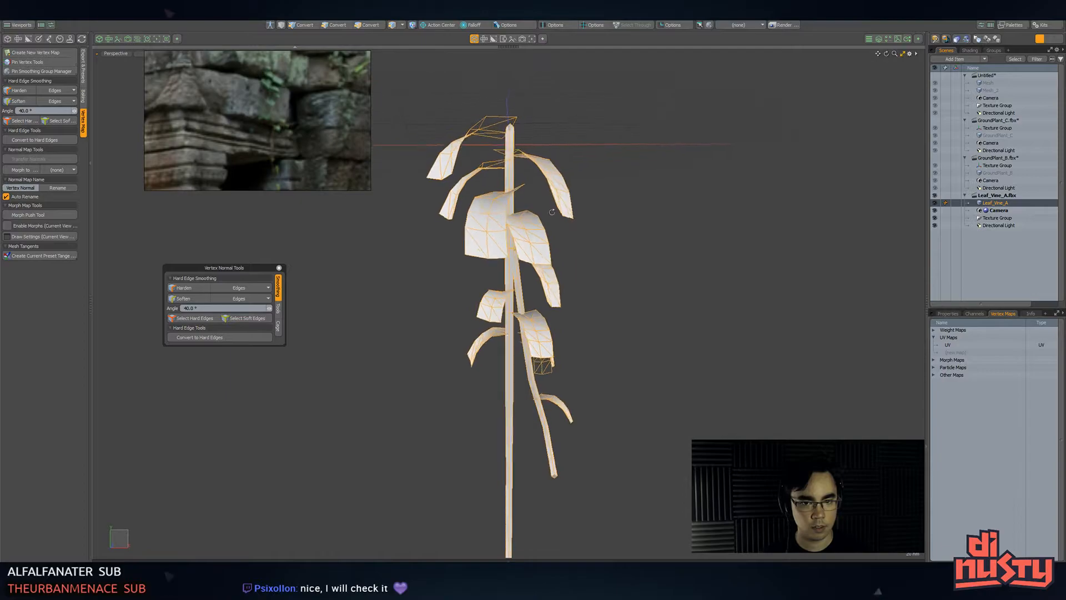
{"action": "left_click", "coordinate": [493, 309]}
{"action": "left_click_drag", "start_coordinate": [492, 309], "coordinate": [512, 297], "text": "alt"}
{"action": "key", "text": "2"}
{"action": "left_click", "coordinate": [485, 321]}
{"action": "key", "text": "shift+a"}
{"action": "scroll", "coordinate": [543, 299], "scroll_direction": "down", "scroll_amount": 5}
{"action": "key", "text": "3"}
{"action": "double_click", "coordinate": [507, 250]}
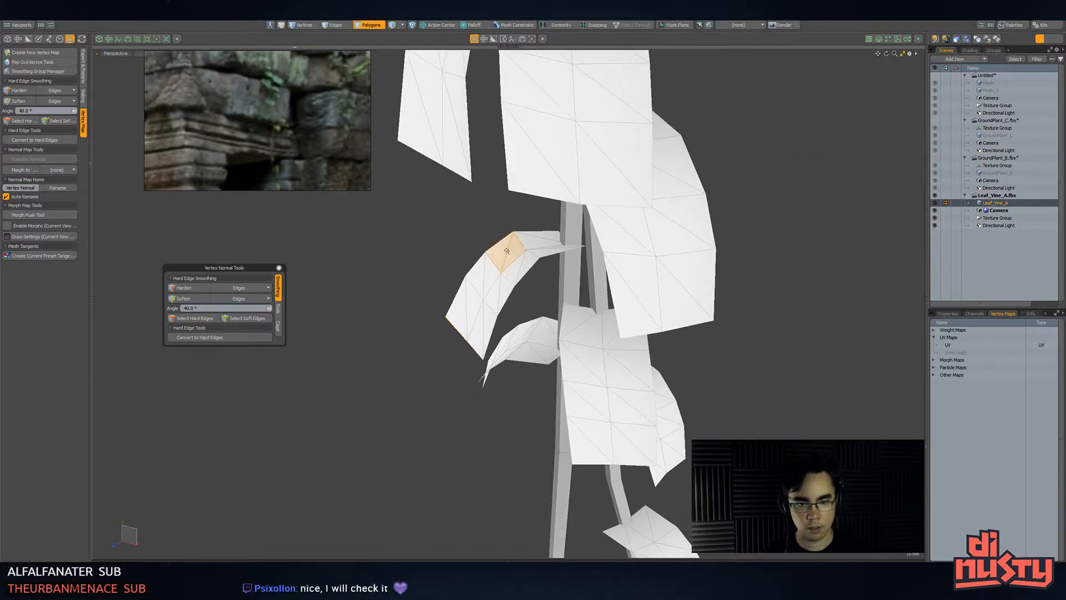
- Bend the selected leaf outward from the stem so that it droops less
{"action": "left_click_drag", "start_coordinate": [506, 248], "coordinate": [559, 245], "text": "alt"}
{"action": "key", "text": "e"}
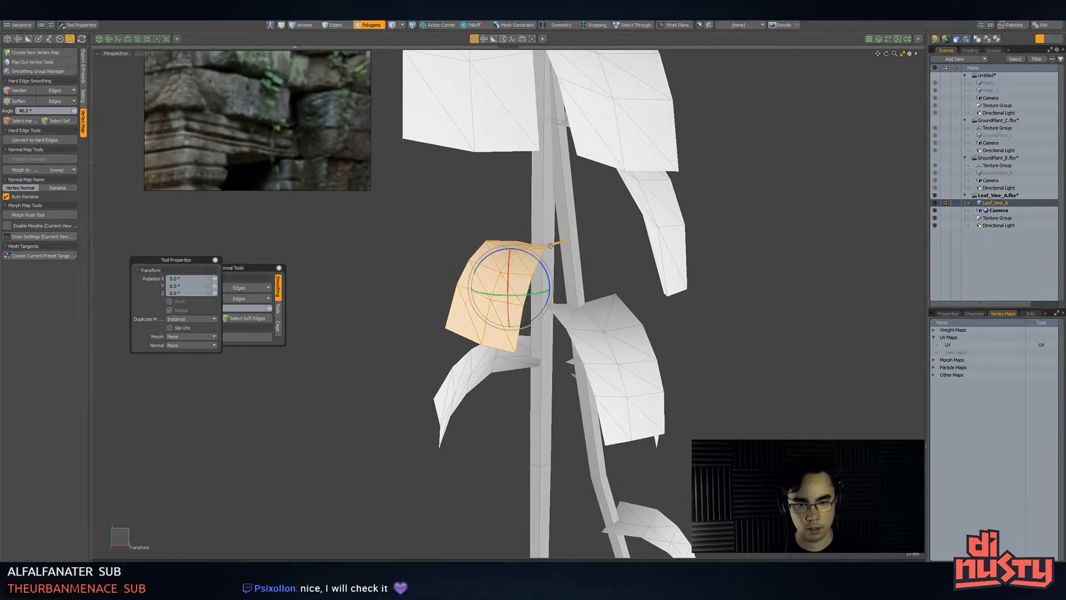
{"action": "key", "text": "alt+a"}
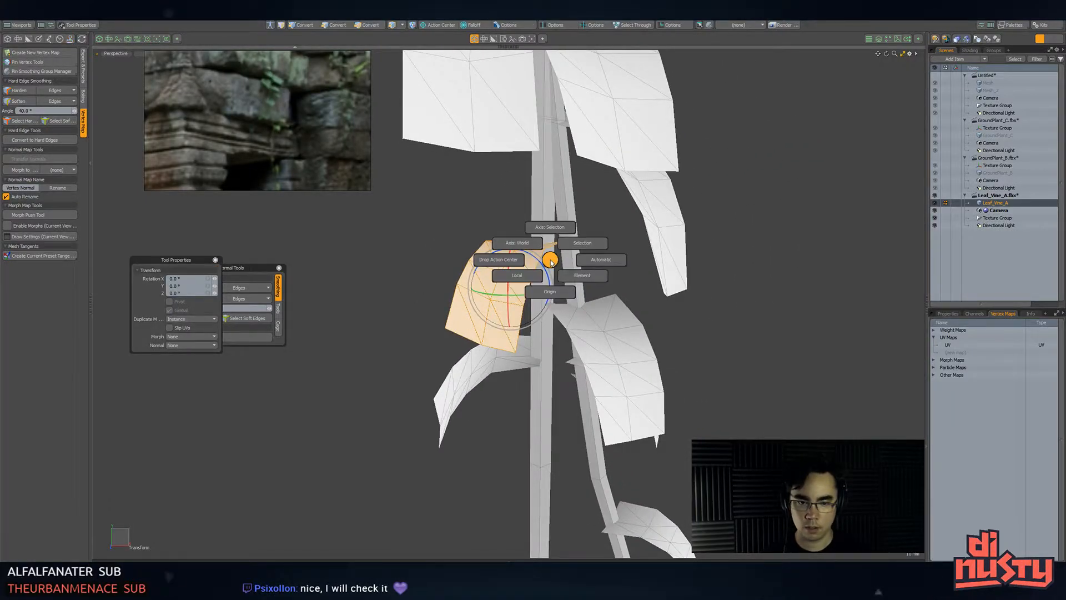
{"action": "left_click", "coordinate": [517, 275]}
{"action": "left_click_drag", "start_coordinate": [518, 275], "coordinate": [464, 265], "text": "alt"}
{"action": "key", "text": "ctrl+b"}
{"action": "left_click", "coordinate": [520, 257]}
{"action": "left_click_drag", "start_coordinate": [509, 237], "coordinate": [466, 331]}
- Try a second bend on the leaf from its attachment at the stem
{"action": "left_click", "coordinate": [578, 248]}
{"action": "left_click_drag", "start_coordinate": [465, 331], "coordinate": [581, 336], "text": "alt"}
{"action": "left_click_drag", "start_coordinate": [561, 282], "coordinate": [680, 355]}
{"action": "left_click", "coordinate": [540, 308]}
{"action": "left_click_drag", "start_coordinate": [545, 311], "coordinate": [508, 292], "text": "alt"}
{"action": "key", "text": "ctrl+z"}
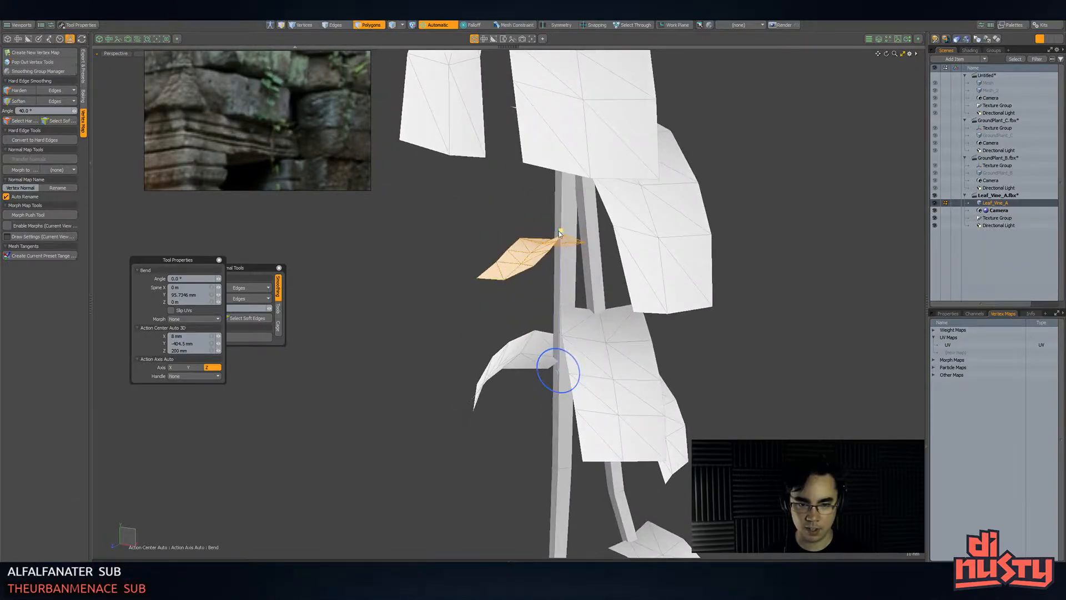
- Try placing the bend spine along the leaf from below, and drop the Bend tool
{"action": "left_click_drag", "start_coordinate": [559, 245], "coordinate": [575, 282], "text": "alt"}
{"action": "left_click_drag", "start_coordinate": [543, 315], "coordinate": [548, 358], "text": "alt"}
{"action": "left_click", "coordinate": [543, 338]}
{"action": "left_click", "coordinate": [543, 236]}
{"action": "left_click_drag", "start_coordinate": [547, 264], "coordinate": [559, 401], "text": "alt"}
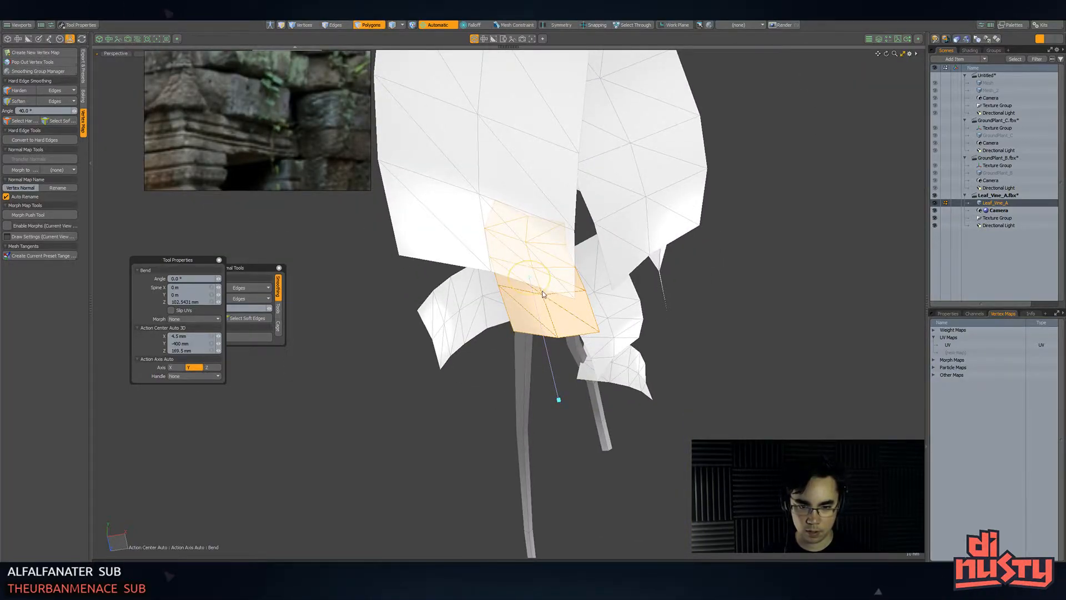
{"action": "left_click_drag", "start_coordinate": [544, 290], "coordinate": [539, 248], "text": "alt"}
{"action": "key", "text": "space"}
{"action": "left_click", "coordinate": [481, 312]}
- Reselect the bent leaf, rotate it and move it into place against the vine's stem
{"action": "double_click", "coordinate": [538, 248]}
{"action": "key", "text": "w"}
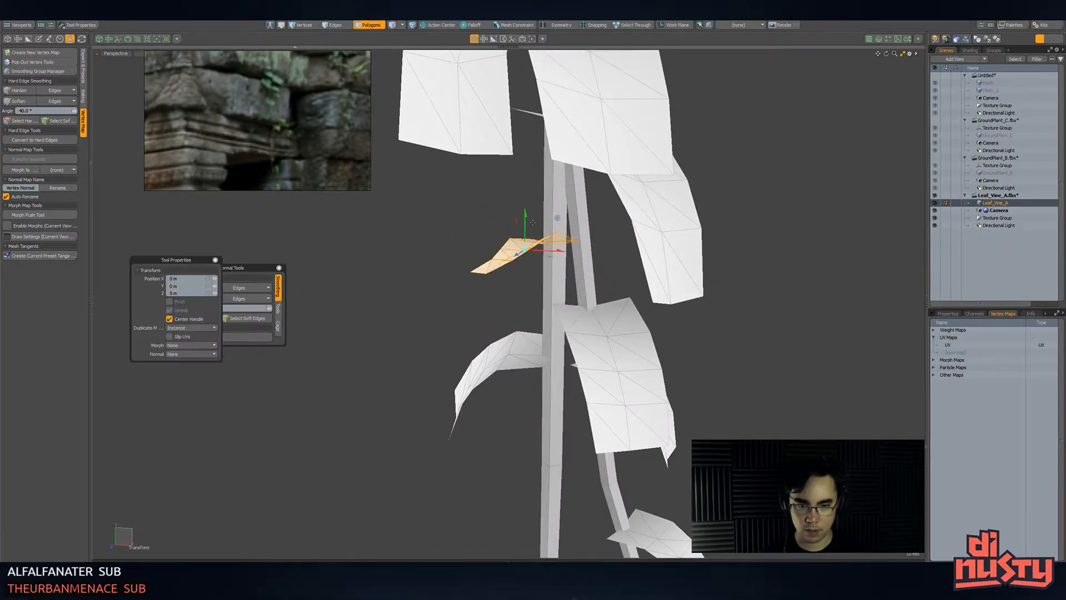
{"action": "key", "text": "e"}
{"action": "left_click_drag", "start_coordinate": [513, 299], "coordinate": [614, 309]}
{"action": "key", "text": "space"}
{"action": "key", "text": "e"}
{"action": "key", "text": "w"}
{"action": "left_click_drag", "start_coordinate": [561, 284], "coordinate": [522, 281]}
{"action": "key", "text": "space"}
{"action": "left_click", "coordinate": [602, 285]}
{"action": "left_click_drag", "start_coordinate": [603, 285], "coordinate": [634, 285], "text": "alt"}
- Switch to Unity and examine the vine's reshaped leaves from below
{"action": "key", "text": "alt+Tab"}
{"action": "left_click_drag", "start_coordinate": [537, 260], "coordinate": [388, 100], "text": "alt"}
{"action": "middle_click_drag", "start_coordinate": [423, 121], "coordinate": [424, 125]}
{"action": "left_click_drag", "start_coordinate": [424, 125], "coordinate": [563, 168], "text": "alt"}
- Select the vine, show its Leaf_02 material settings and open the Maianthemum_Bifolium_SS texture in Photoshop
{"action": "left_click", "coordinate": [476, 188]}
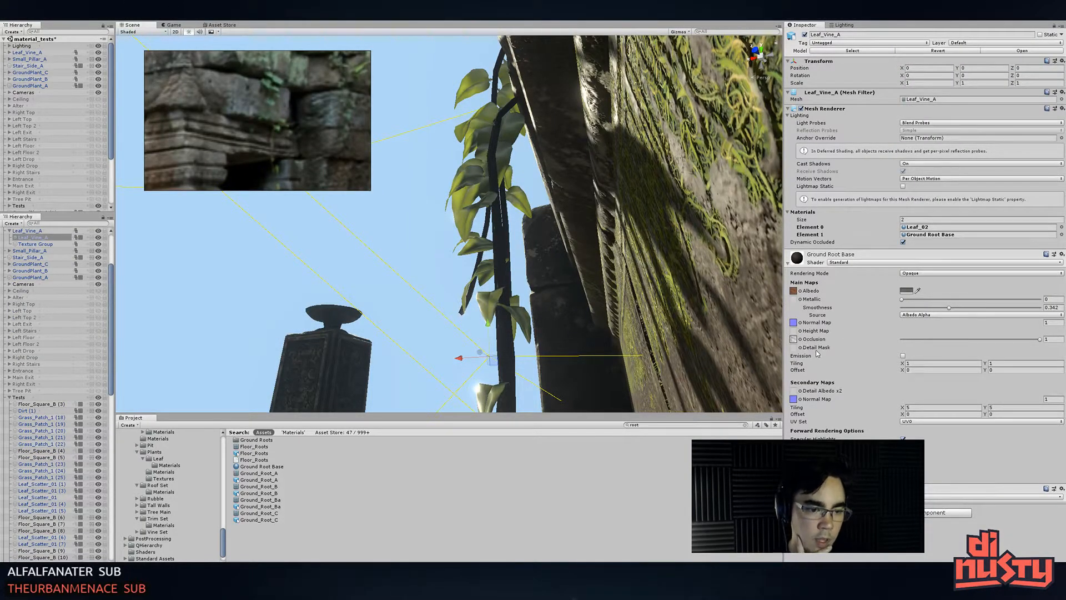
{"action": "left_click", "coordinate": [468, 196]}
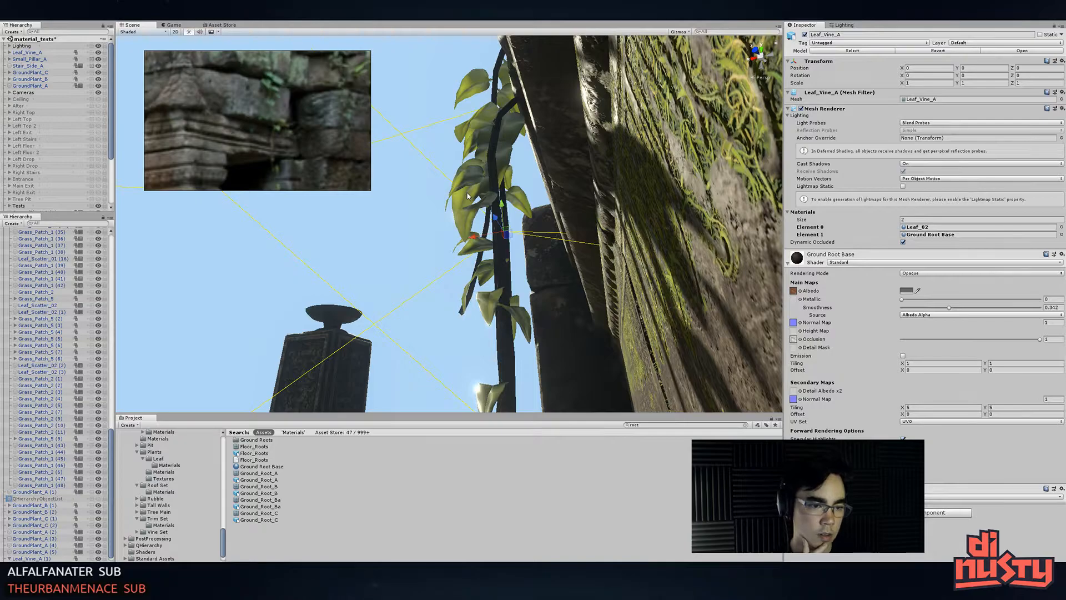
{"action": "left_click", "coordinate": [821, 265]}
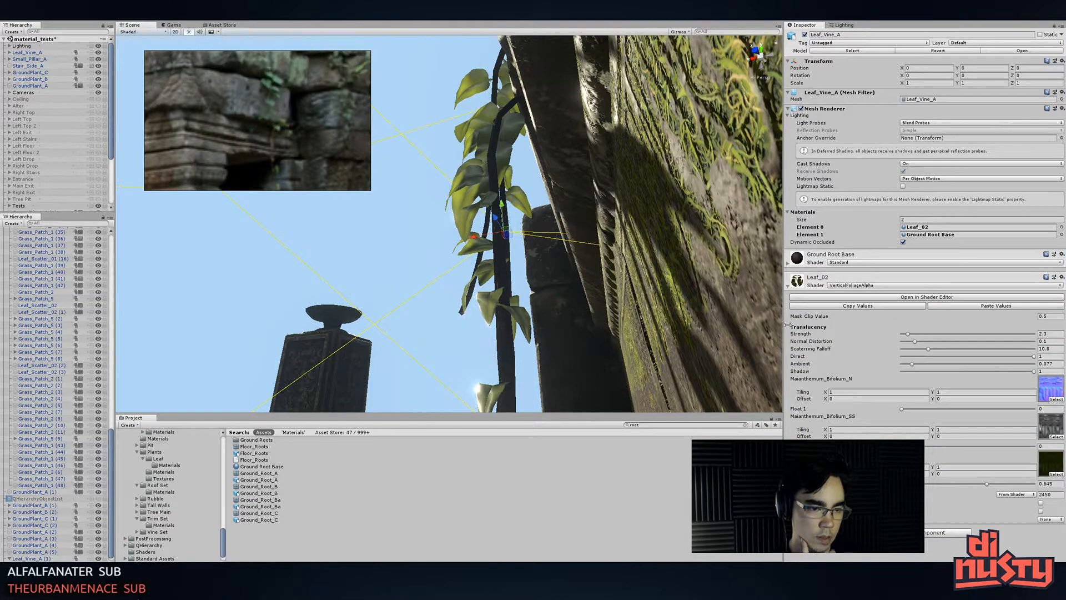
{"action": "double_click", "coordinate": [1054, 418]}
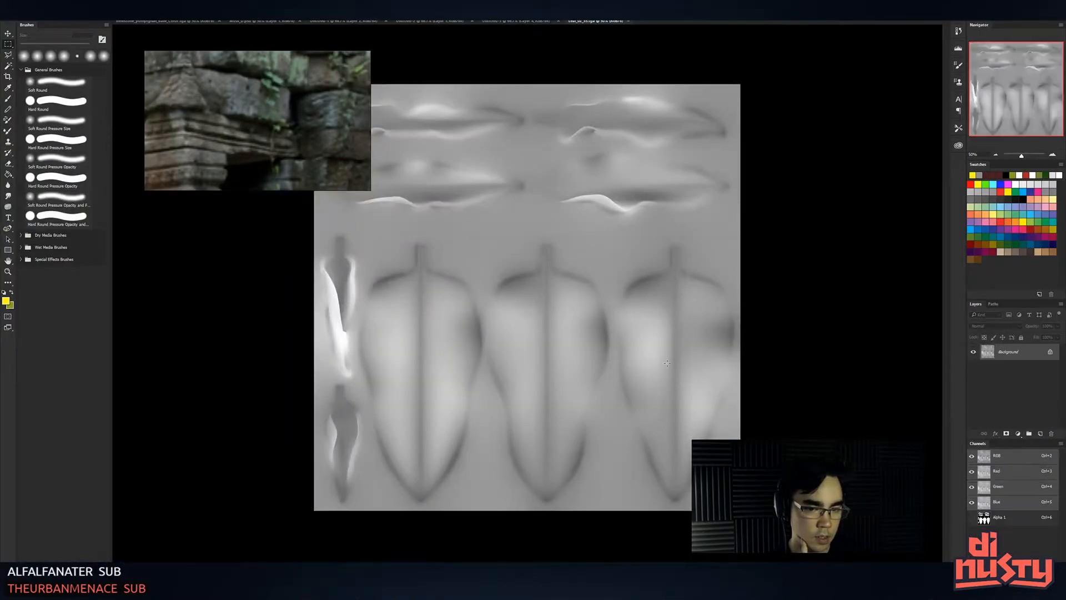
- Get the Hard Round brush ready with the default black foreground colour, undoing the yellow test stroke
{"action": "key", "text": "b"}
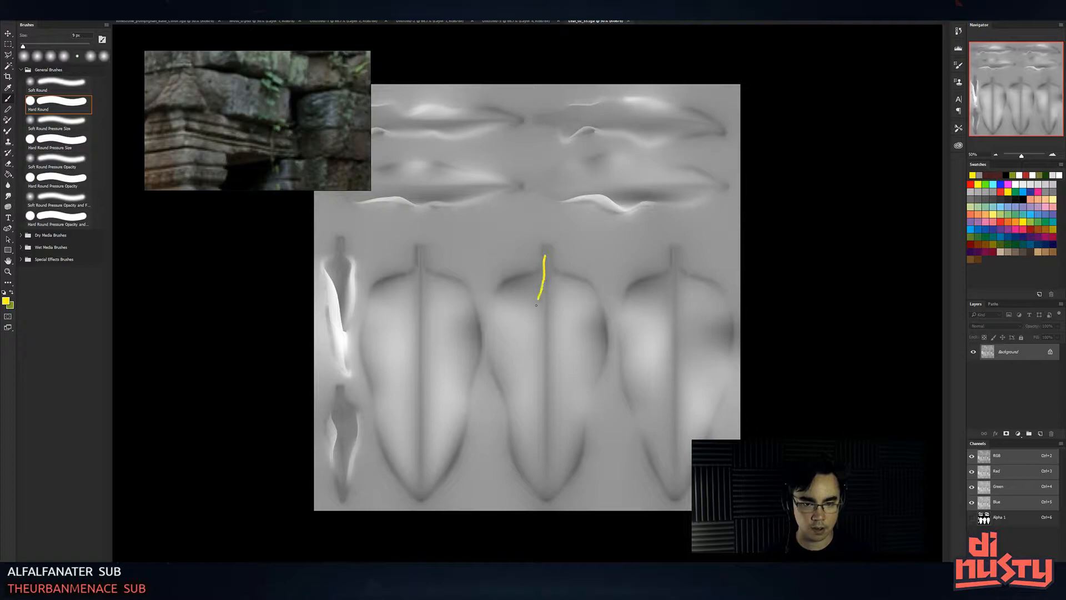
{"action": "key", "text": "ctrl+z"}
{"action": "key", "text": "d"}
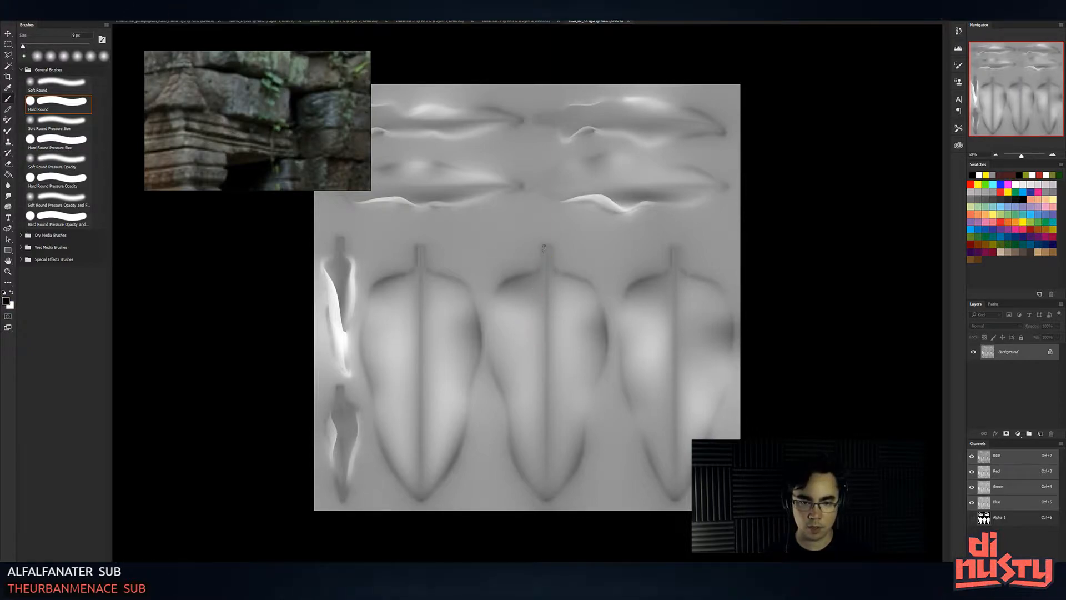
{"action": "key", "text": "ctrl+z"}
{"action": "left_click_drag", "start_coordinate": [549, 466], "coordinate": [550, 514]}
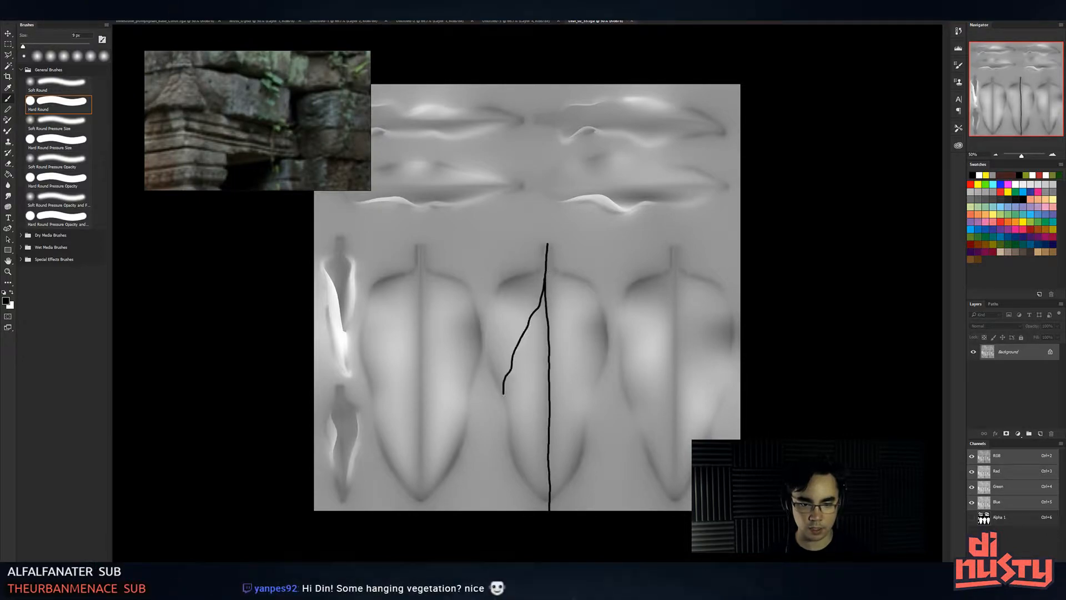
{"action": "key", "text": "ctrl+z"}
{"action": "key", "text": "ctrl+z"}
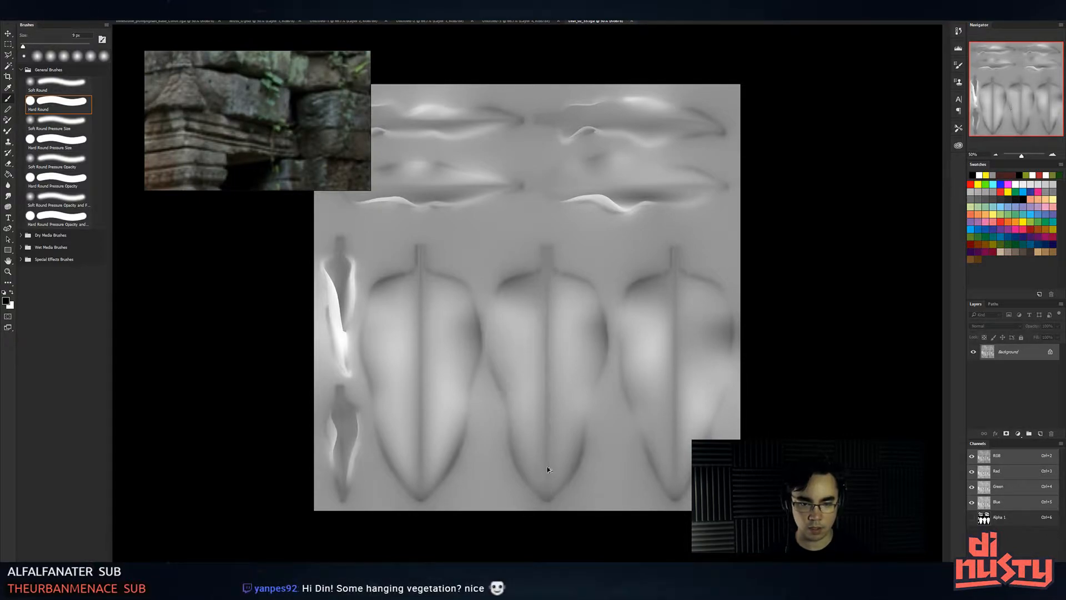
- Add a new layer and paint a black central vein with side veins branching down both sides of the middle leaf
{"action": "left_click", "coordinate": [1040, 433]}
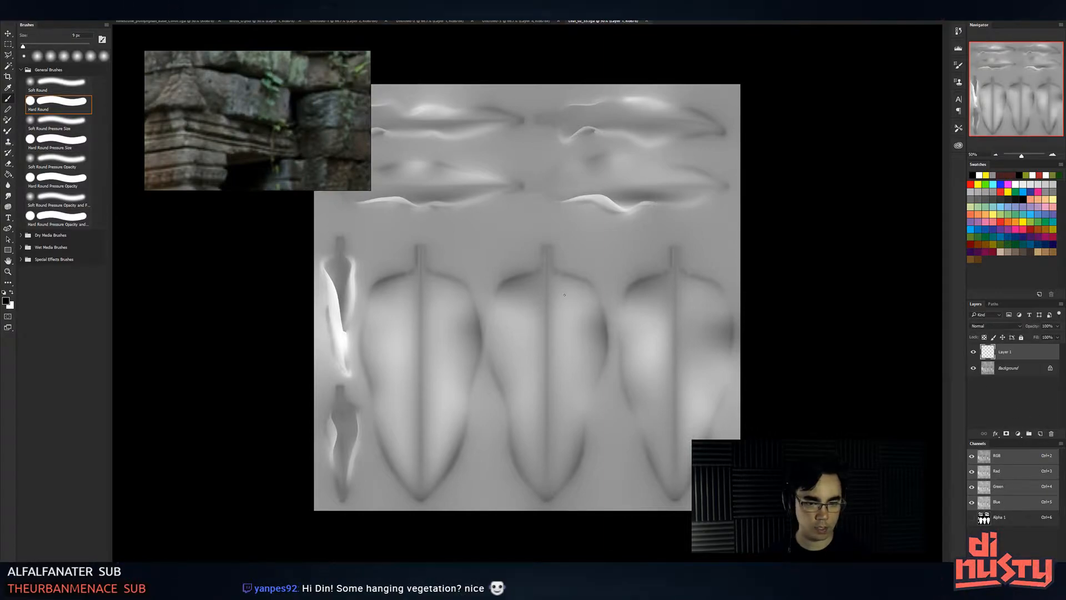
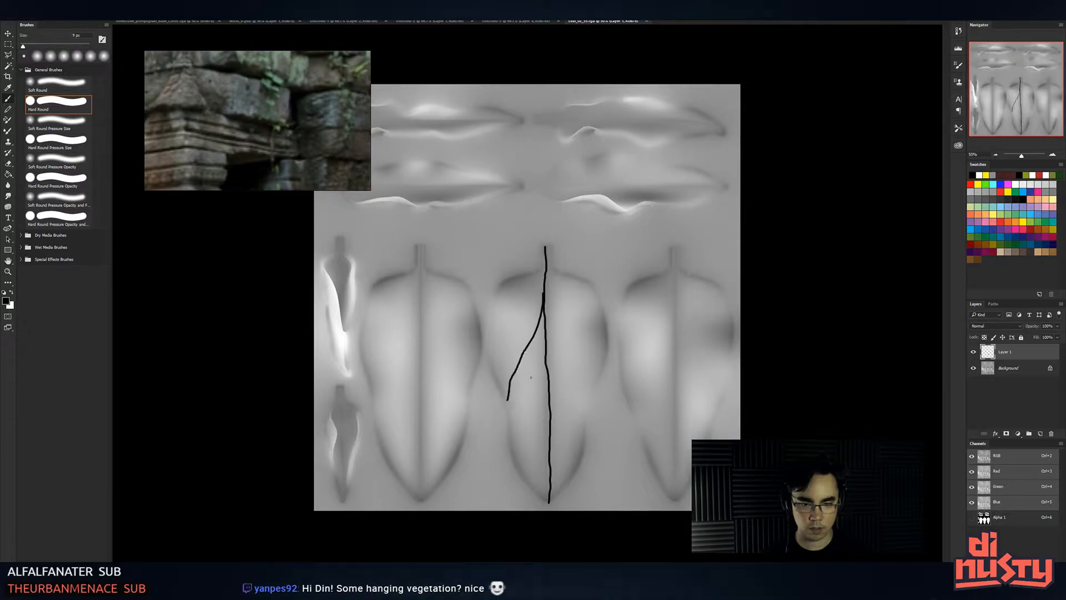
{"action": "left_click_drag", "start_coordinate": [547, 369], "coordinate": [525, 469]}
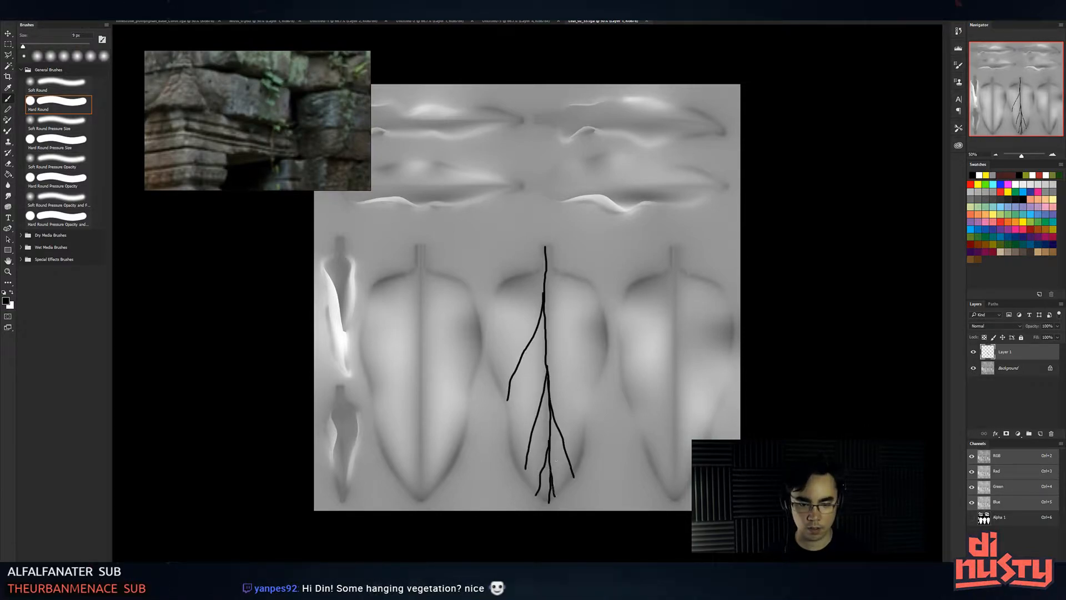
{"action": "left_click_drag", "start_coordinate": [548, 359], "coordinate": [591, 433]}
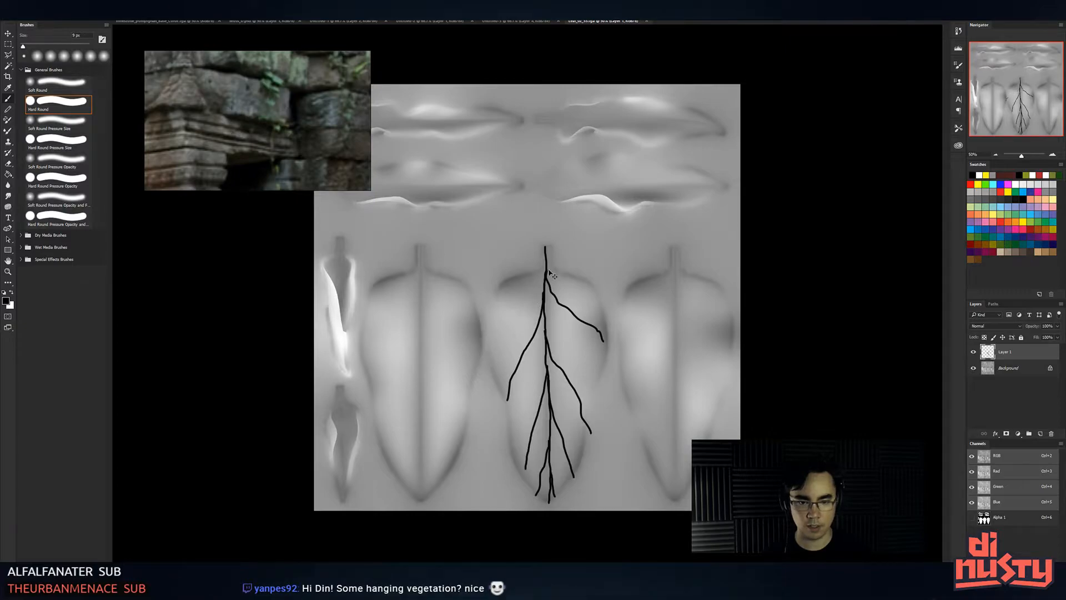
{"action": "left_click_drag", "start_coordinate": [546, 272], "coordinate": [500, 354]}
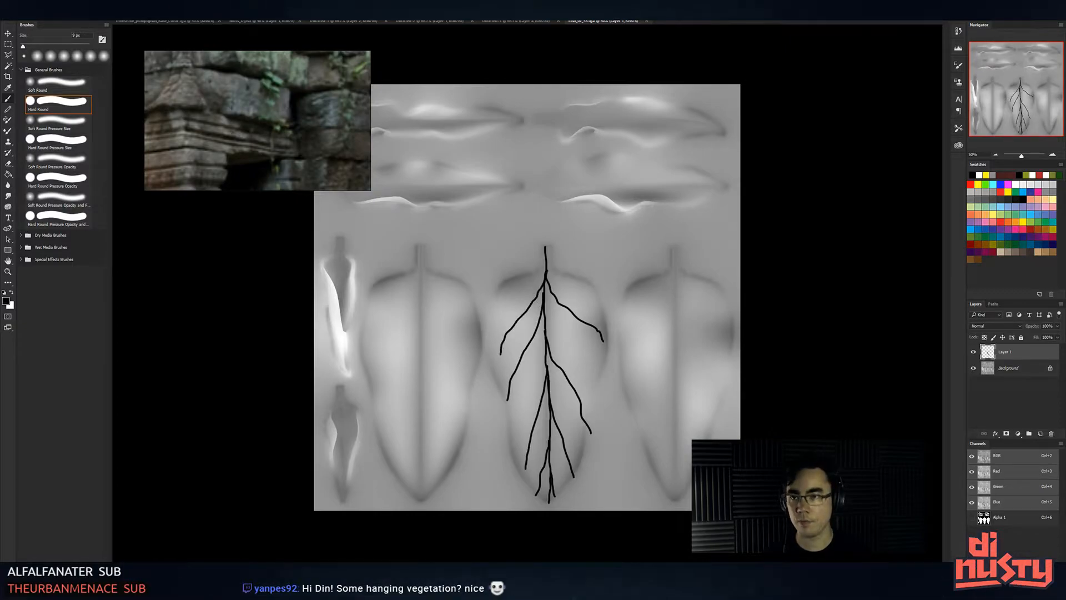
- Soften the painted veins with a Gaussian Blur of 10.0 pixels radius
{"action": "left_click", "coordinate": [151, 3]}
{"action": "mouse_move", "coordinate": [126, 3]}
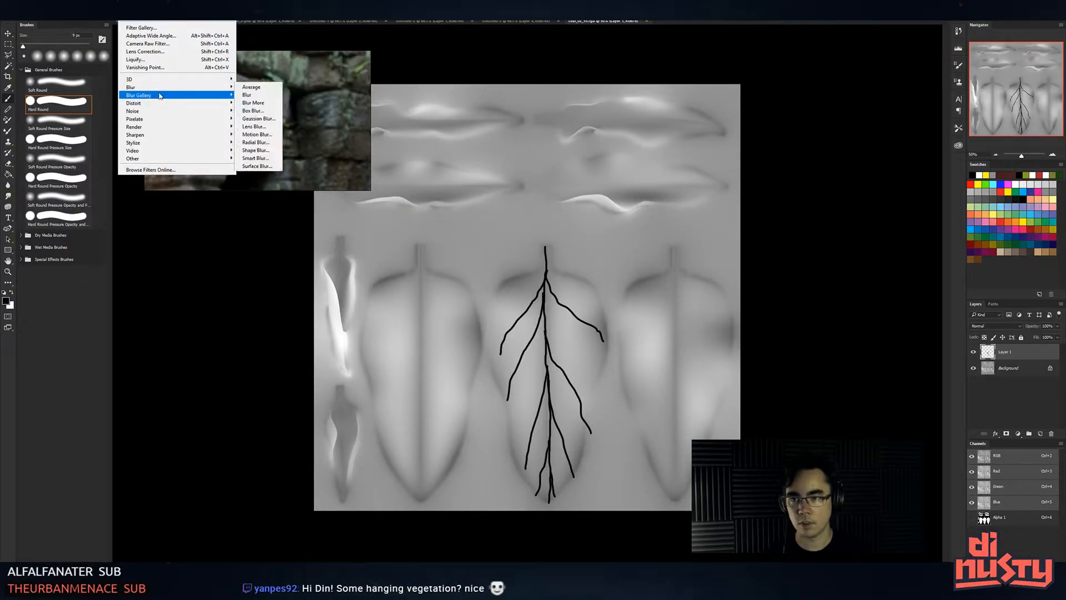
{"action": "mouse_move", "coordinate": [166, 86]}
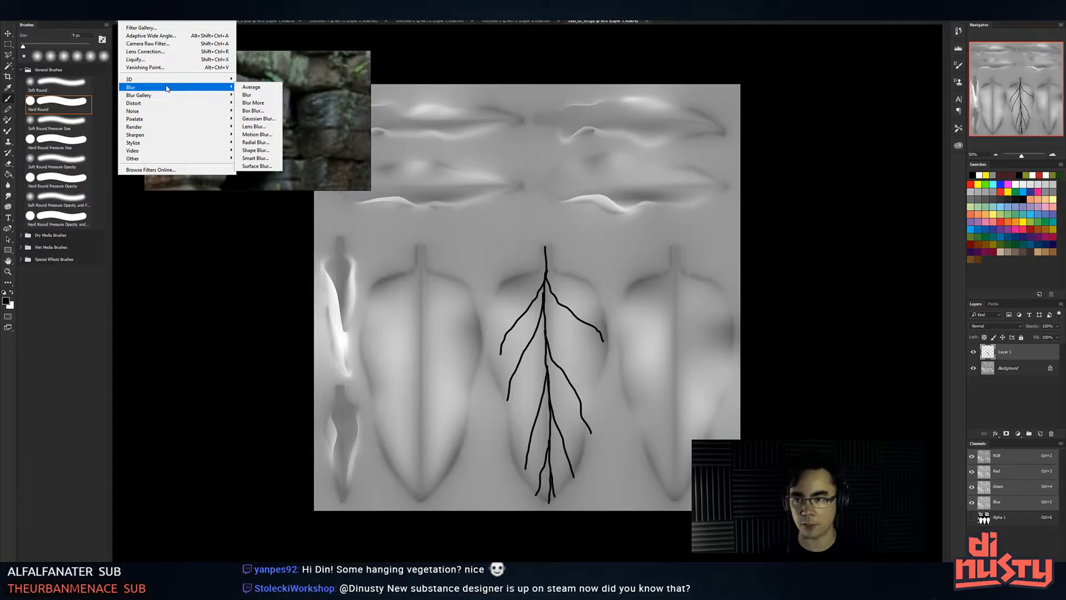
{"action": "left_click", "coordinate": [259, 118]}
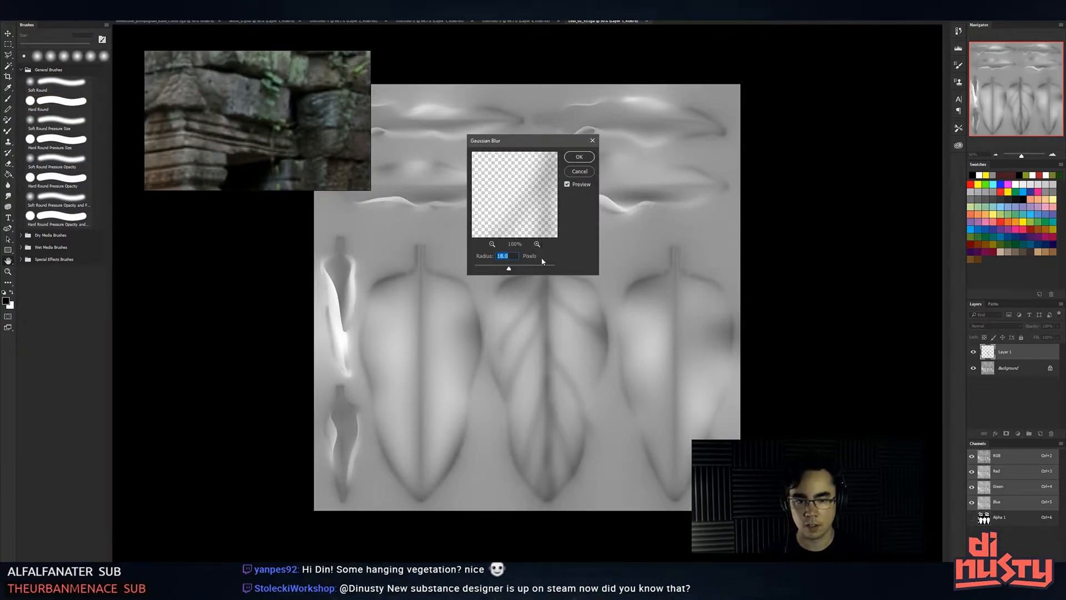
{"action": "left_click", "coordinate": [579, 157]}
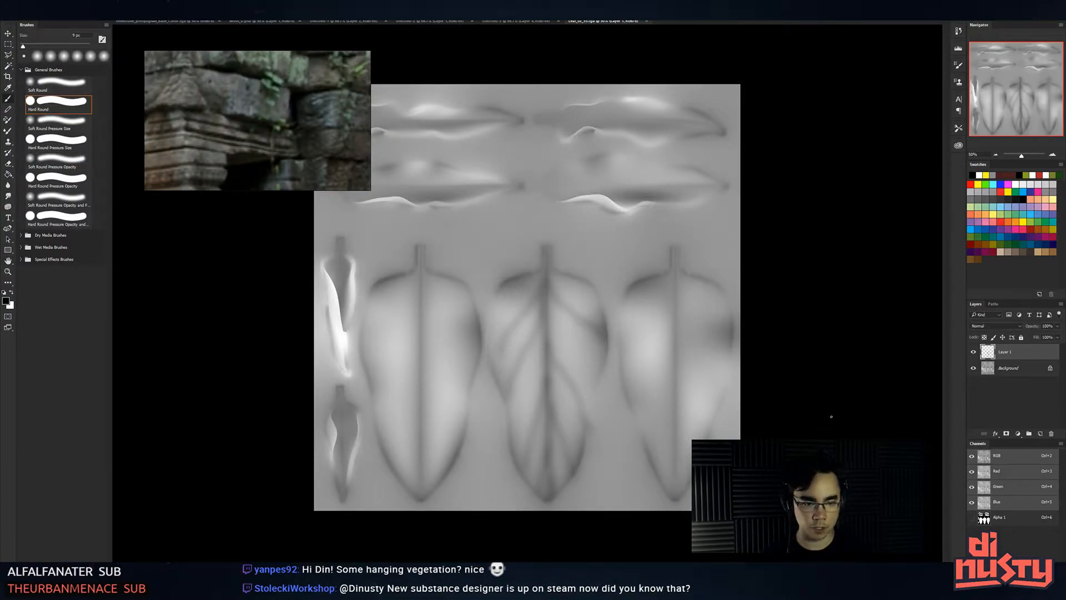
- Compare the texture with and without the blurred vein layer, and merge that layer into the background
{"action": "key", "text": "ctrl+shift+s"}
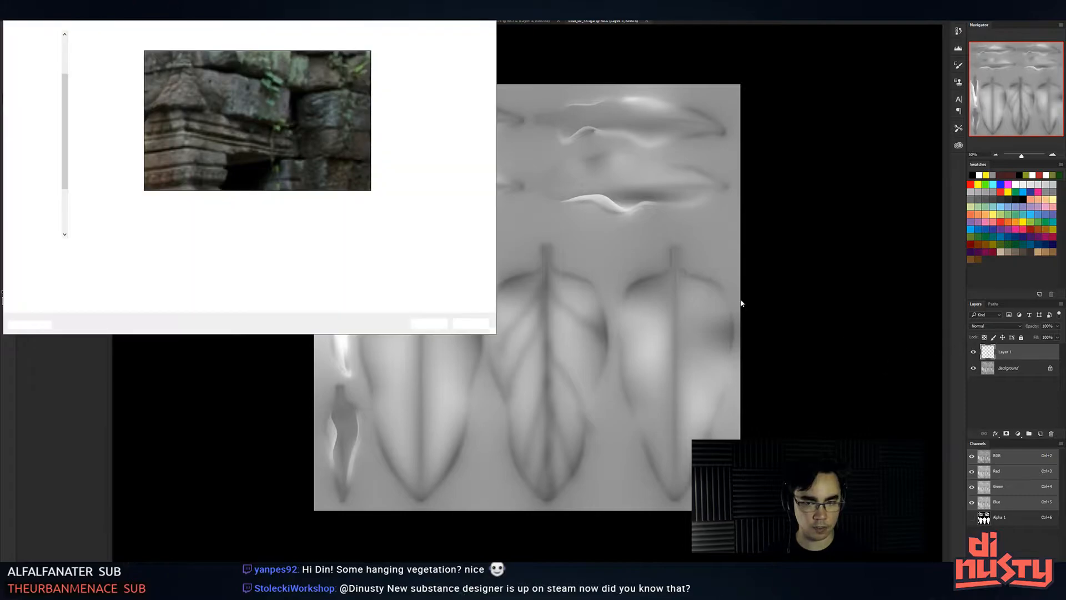
{"action": "left_click", "coordinate": [485, 327]}
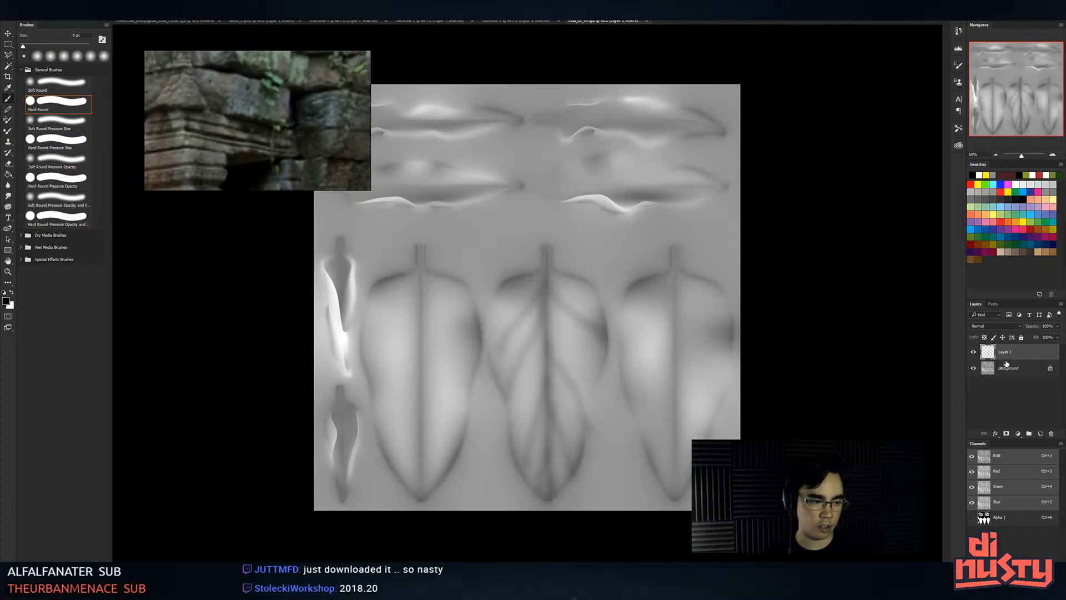
{"action": "left_click", "coordinate": [974, 352]}
{"action": "left_click", "coordinate": [974, 352]}
{"action": "key", "text": "ctrl+e"}
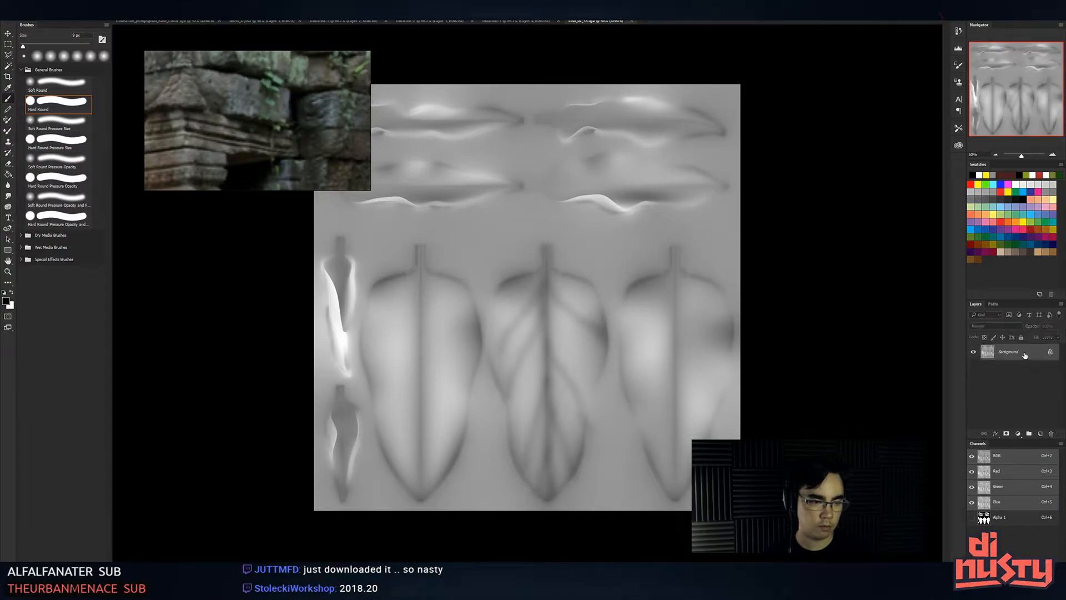
- Switch to Unity to examine the vine's leaves with the veined texture, and return to Photoshop
{"action": "key", "text": "alt+Tab"}
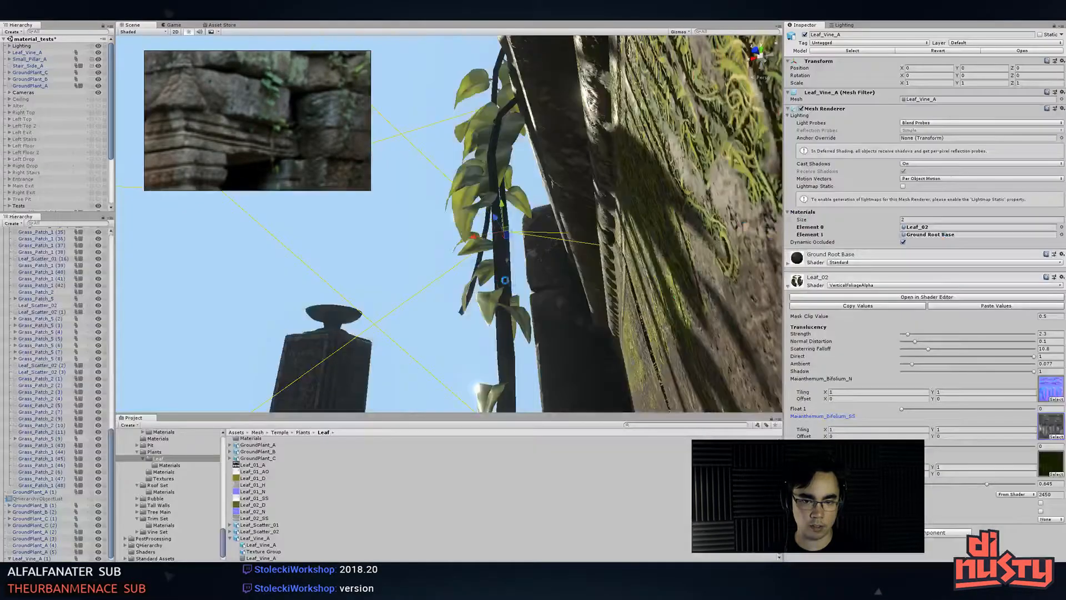
{"action": "left_click_drag", "start_coordinate": [493, 245], "coordinate": [580, 241], "text": "alt"}
{"action": "key", "text": "alt+Tab"}
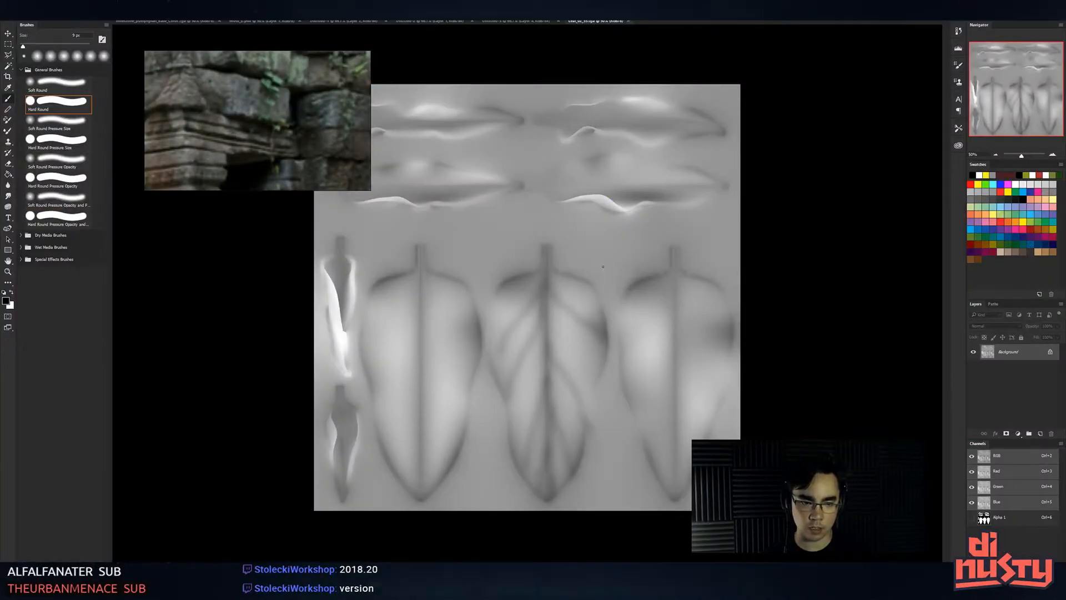
- Bring back the separate vein layer, duplicate it twice to darken the veins, and flatten the image for a check in Unity
{"action": "key", "text": "ctrl+shift+alt+n"}
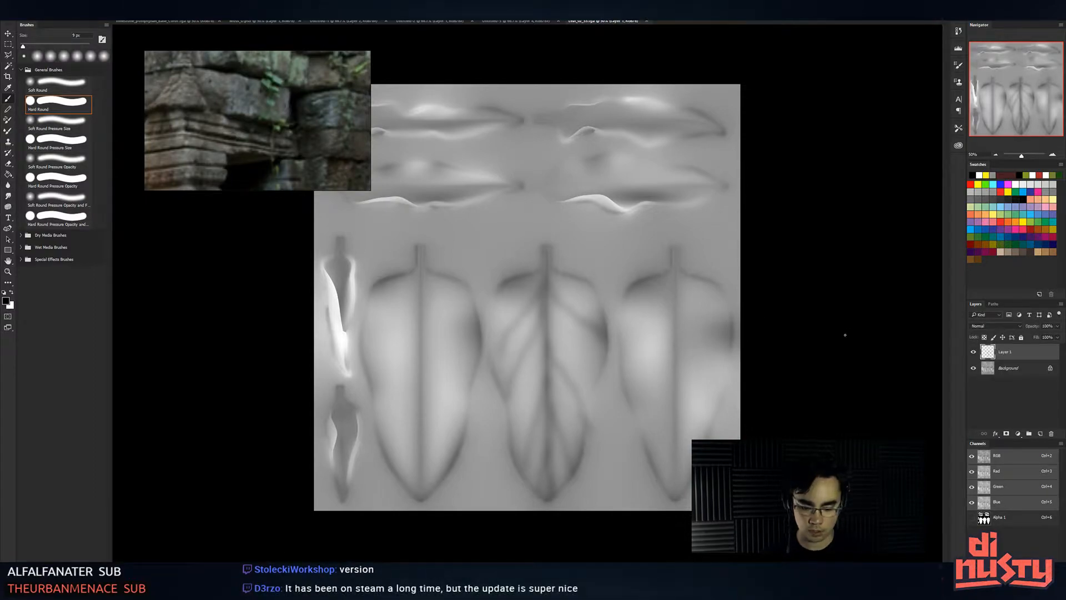
{"action": "key", "text": "ctrl+j"}
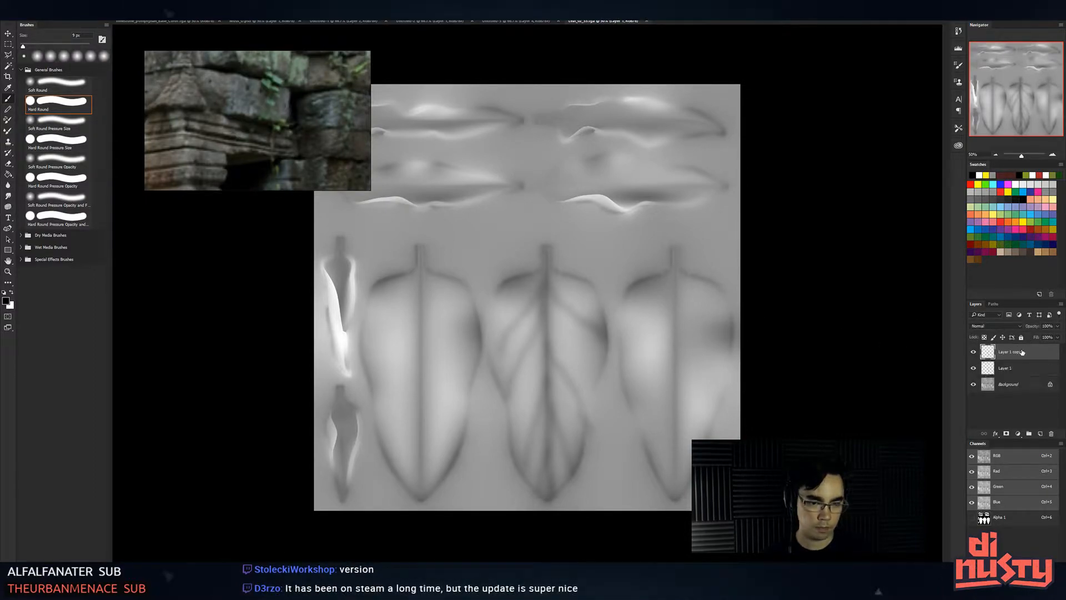
{"action": "key", "text": "ctrl+j"}
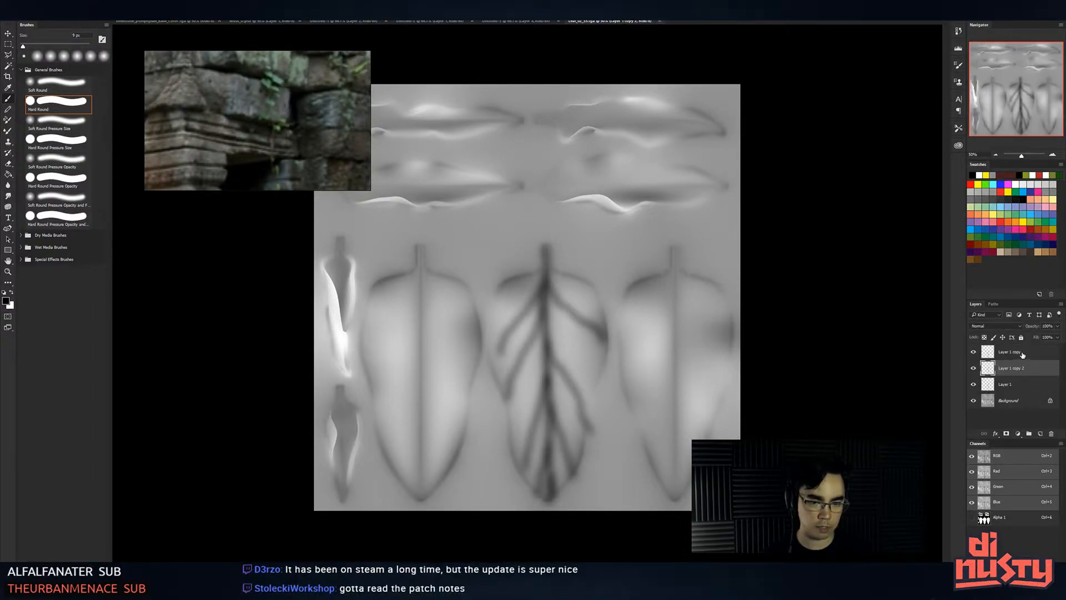
{"action": "key", "text": "ctrl+shift+e"}
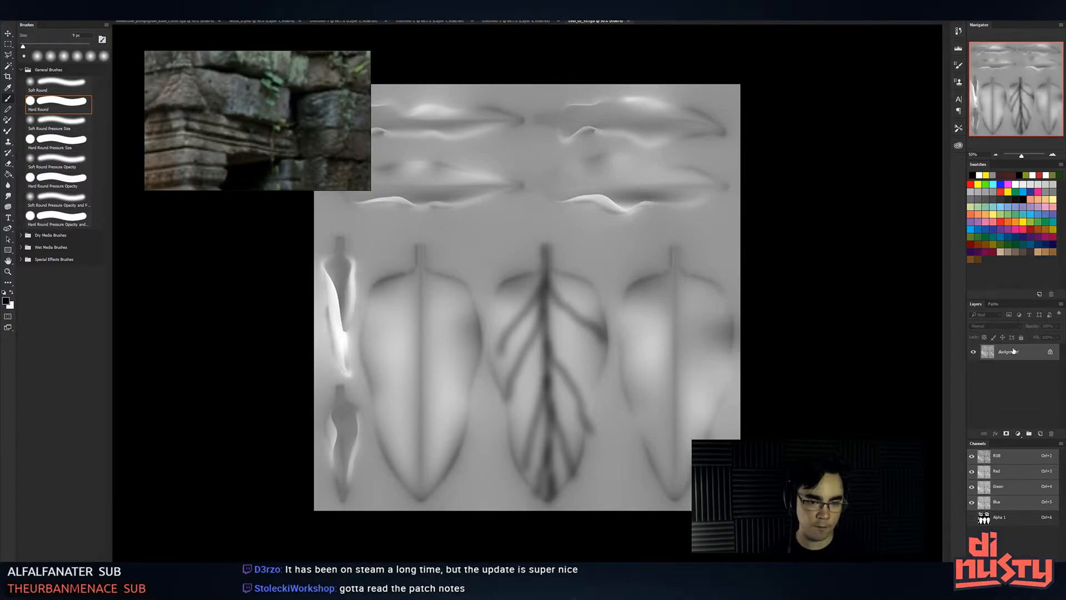
{"action": "key", "text": "alt+Tab"}
{"action": "key", "text": "alt+Tab"}
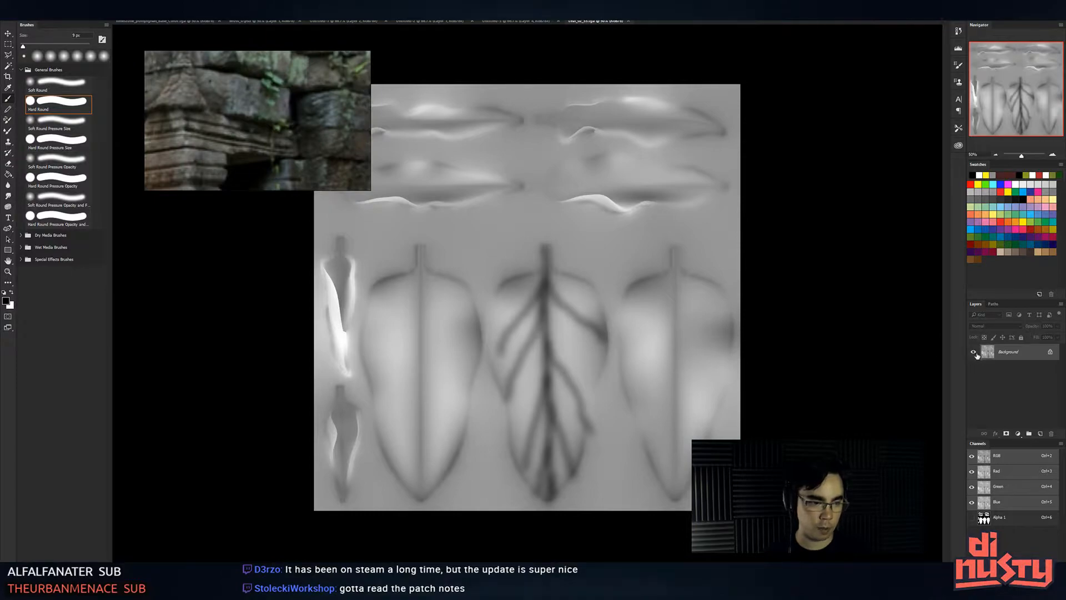
- Restore the darkened vein layer and place copies of it over the leaves on both sides of the middle leaf
{"action": "key", "text": "ctrl+shift+alt+n"}
{"action": "mouse_move", "coordinate": [593, 345]}
{"action": "left_mouse_down"}
{"action": "mouse_move", "coordinate": [720, 350]}
{"action": "mouse_move", "coordinate": [558, 350]}
{"action": "mouse_move", "coordinate": [602, 334]}
{"action": "mouse_move", "coordinate": [593, 331]}
{"action": "mouse_move", "coordinate": [493, 343]}
{"action": "left_mouse_up"}
{"action": "key", "text": "m"}
{"action": "left_click", "coordinate": [1013, 353]}
{"action": "left_click_drag", "start_coordinate": [604, 349], "coordinate": [421, 347], "text": "ctrl"}
{"action": "left_click", "coordinate": [1007, 369], "text": "ctrl"}
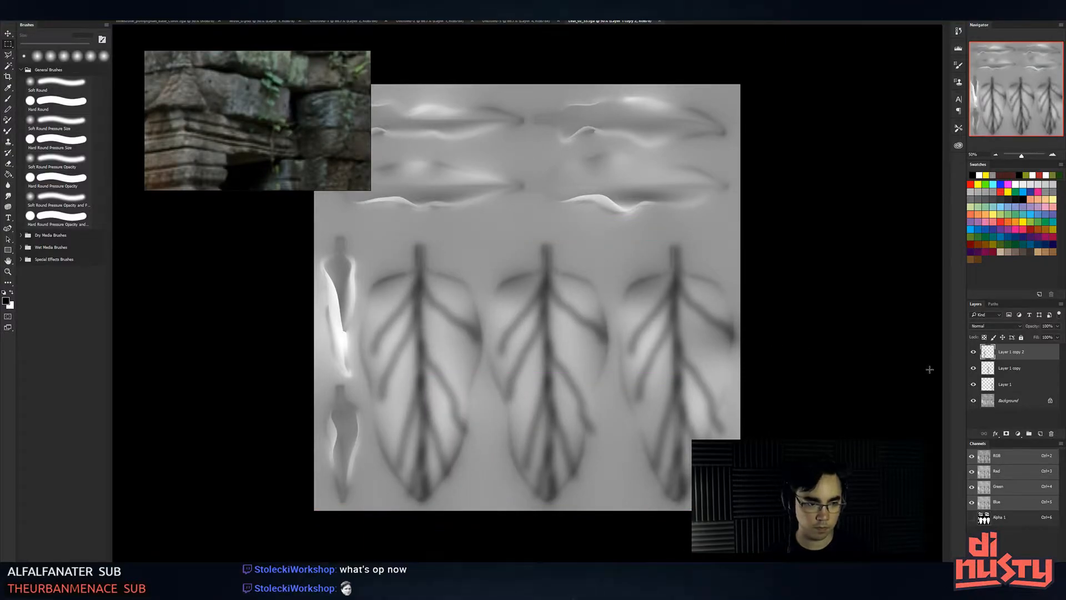
- Switch to Unity to inspect the veins on the backlit leaves from below, and return to Photoshop
{"action": "key", "text": "alt+Tab"}
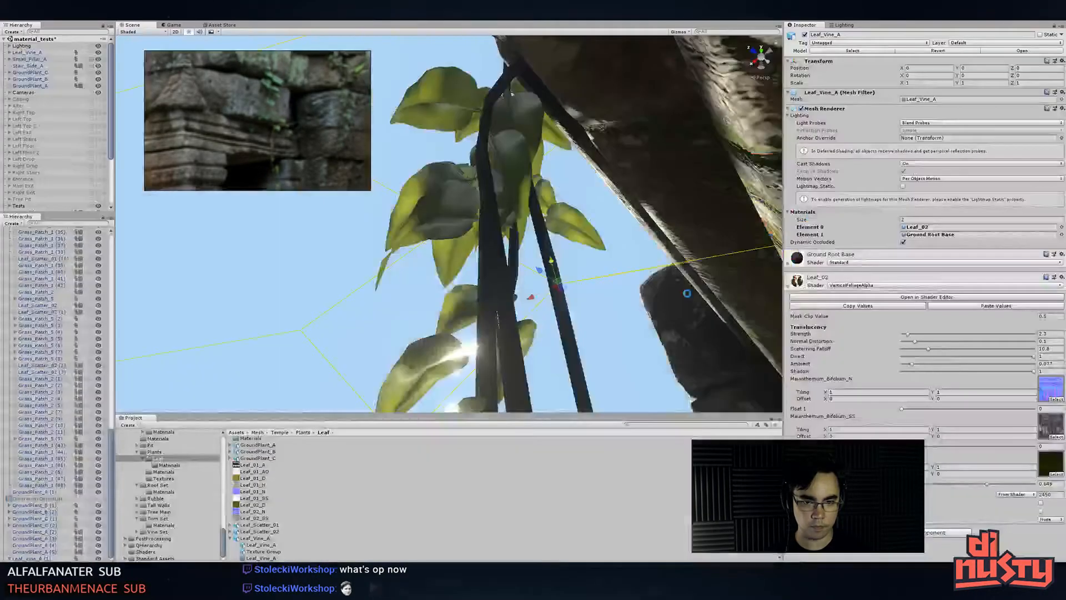
{"action": "left_click_drag", "start_coordinate": [533, 267], "coordinate": [466, 144], "text": "alt"}
{"action": "key", "text": "alt+Tab"}
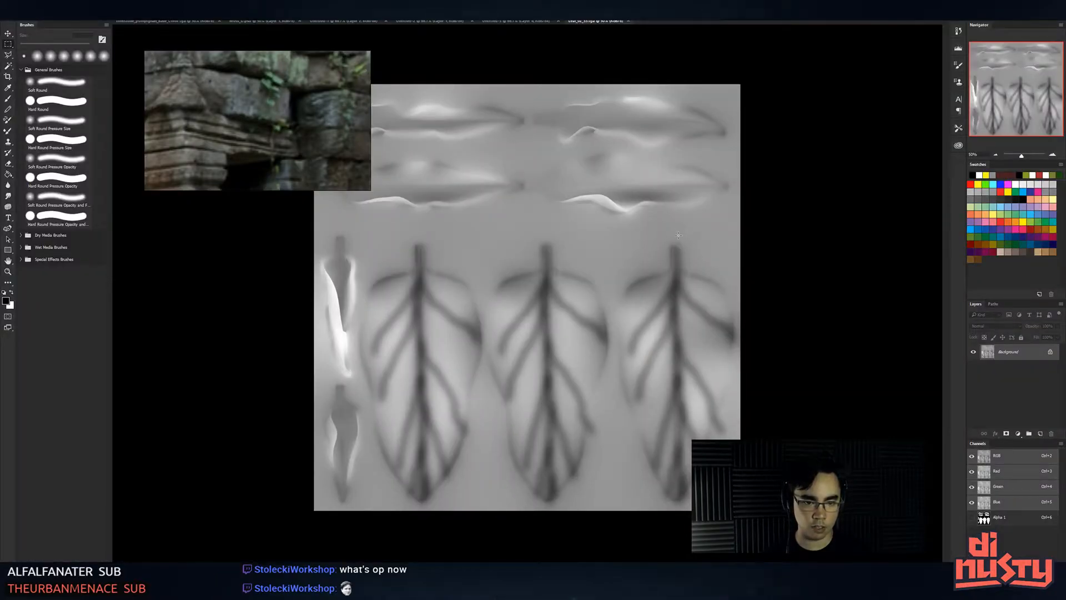
- Undo the flattening, duplicate the three-leaf vein layer to darken it further, and merge the copy with the original vein layer
{"action": "key", "text": "ctrl+z"}
{"action": "left_click_drag", "start_coordinate": [1013, 355], "coordinate": [1020, 360], "text": "alt"}
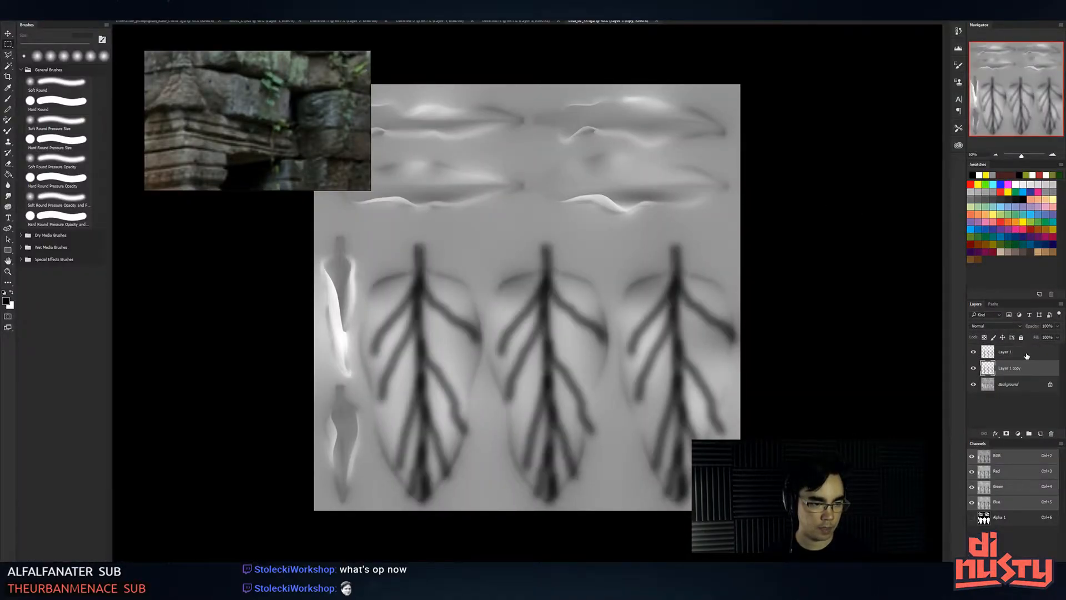
{"action": "left_click", "coordinate": [1026, 353]}
{"action": "key", "text": "ctrl+e"}
- Examine the vine in Unity from below and against the temple cornice, cancelling the Photoshop save of the texture as PSD
{"action": "key", "text": "alt+Tab"}
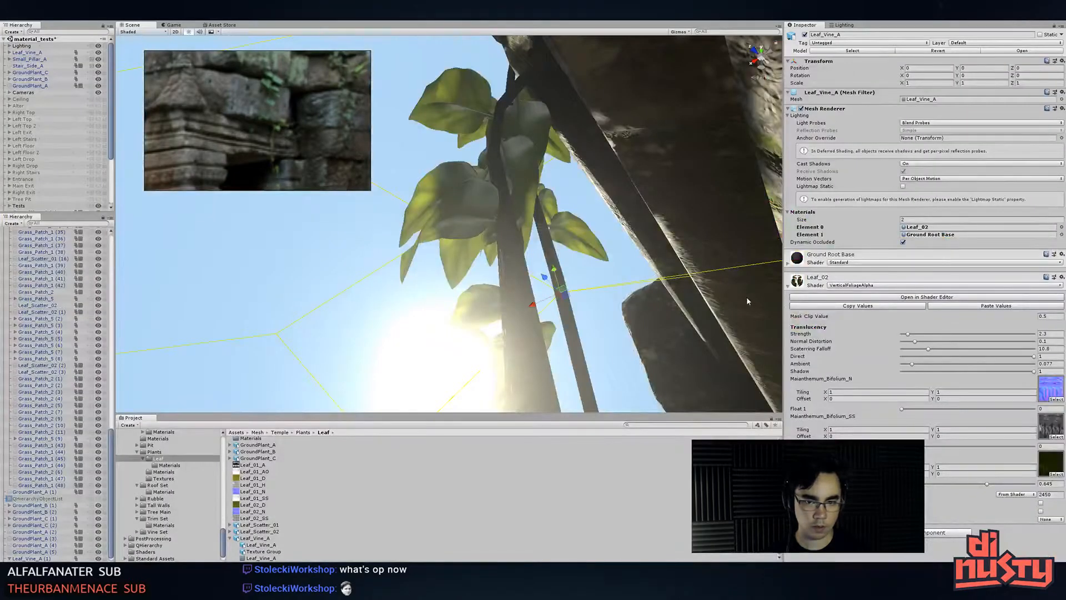
{"action": "left_click_drag", "start_coordinate": [592, 247], "coordinate": [614, 268], "text": "alt"}
{"action": "left_click", "coordinate": [614, 267]}
{"action": "key", "text": "alt+Tab"}
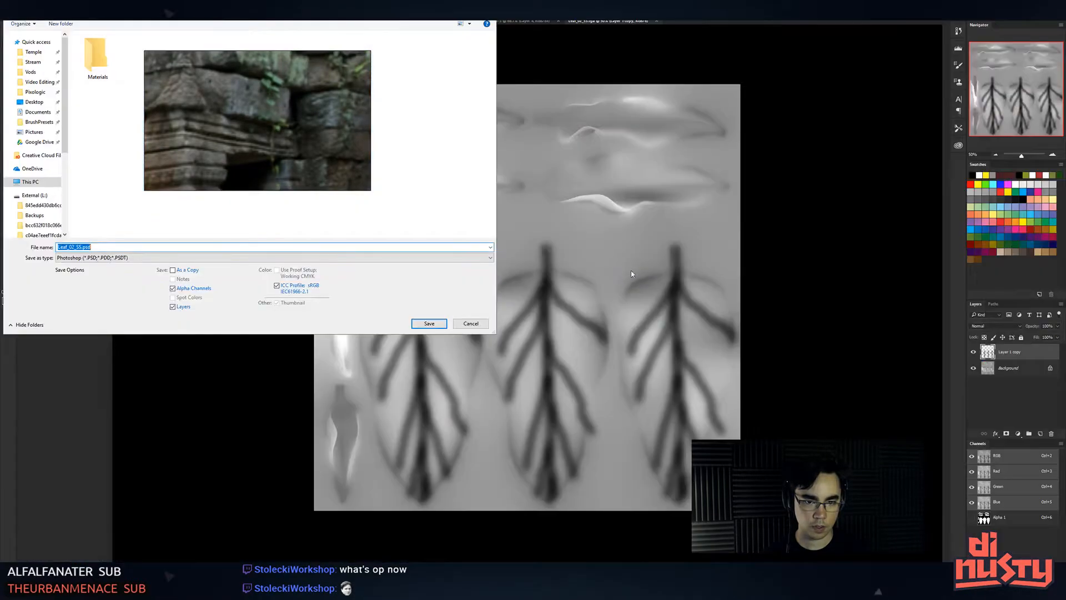
{"action": "left_click", "coordinate": [470, 325]}
{"action": "key", "text": "alt+Tab"}
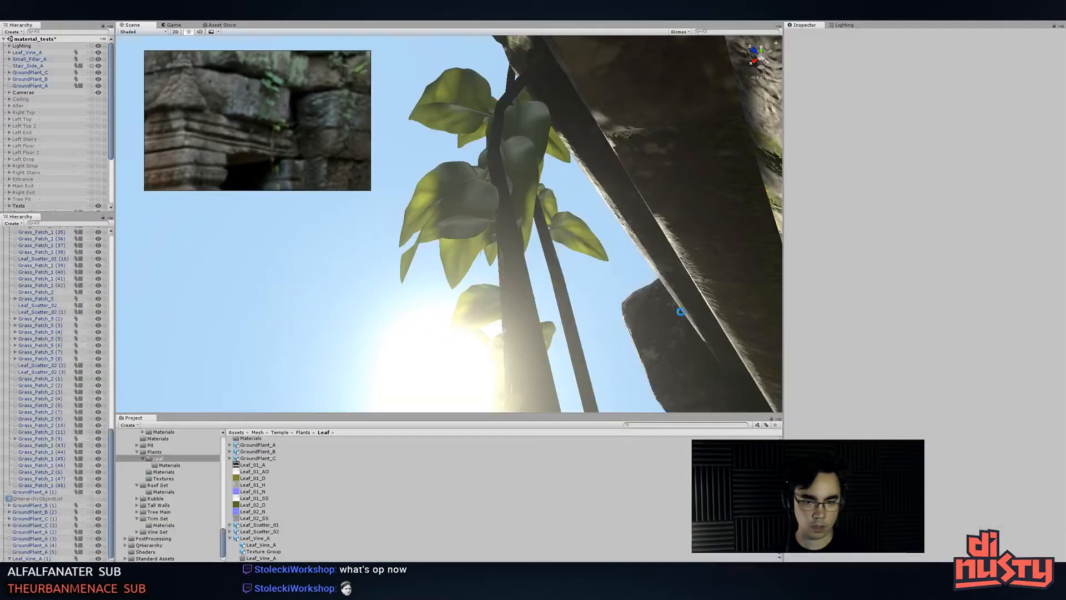
{"action": "left_click_drag", "start_coordinate": [646, 295], "coordinate": [426, 316], "text": "alt"}
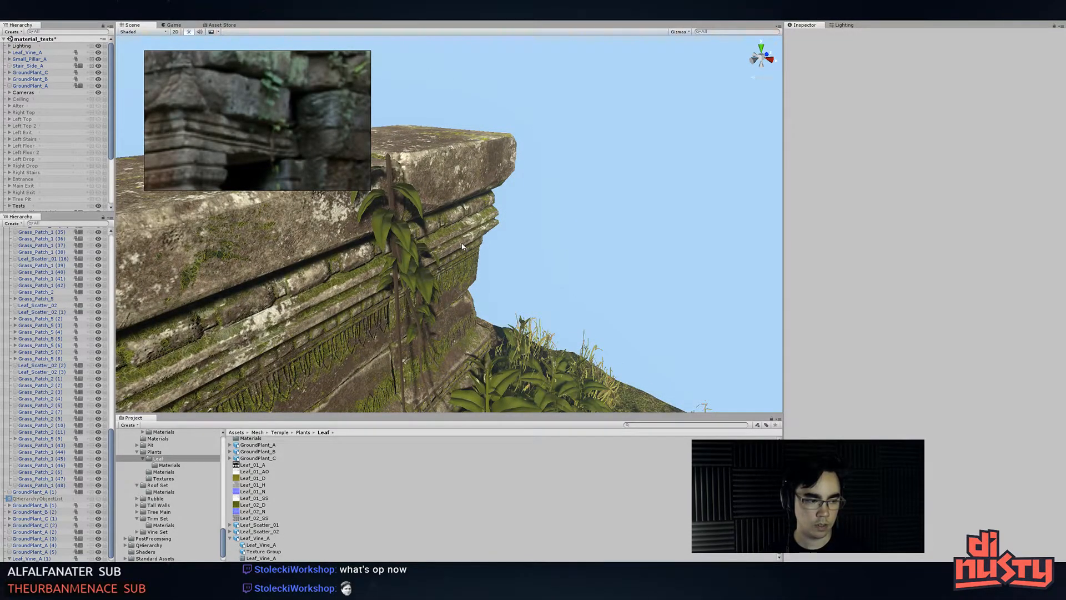
{"action": "left_click_drag", "start_coordinate": [462, 246], "coordinate": [456, 171], "text": "alt"}
- Duplicate the vine hanging at the cornice corner, turn the copy to 120.81° on Y and lower it to Y 3.33
{"action": "left_click", "coordinate": [444, 264]}
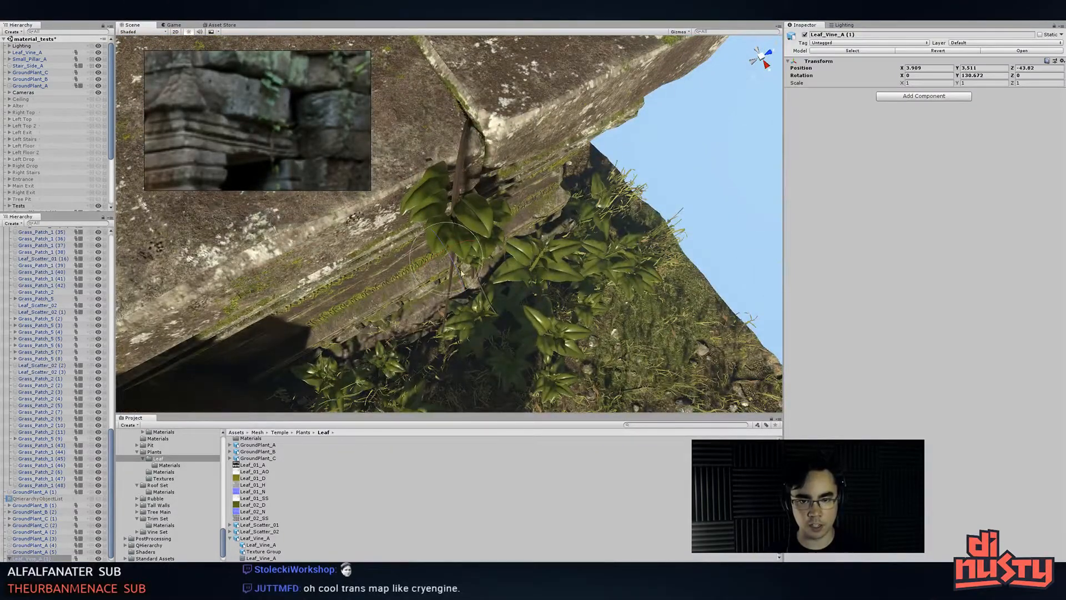
{"action": "left_click_drag", "start_coordinate": [456, 294], "coordinate": [436, 123]}
{"action": "key", "text": "w"}
{"action": "left_click", "coordinate": [434, 122]}
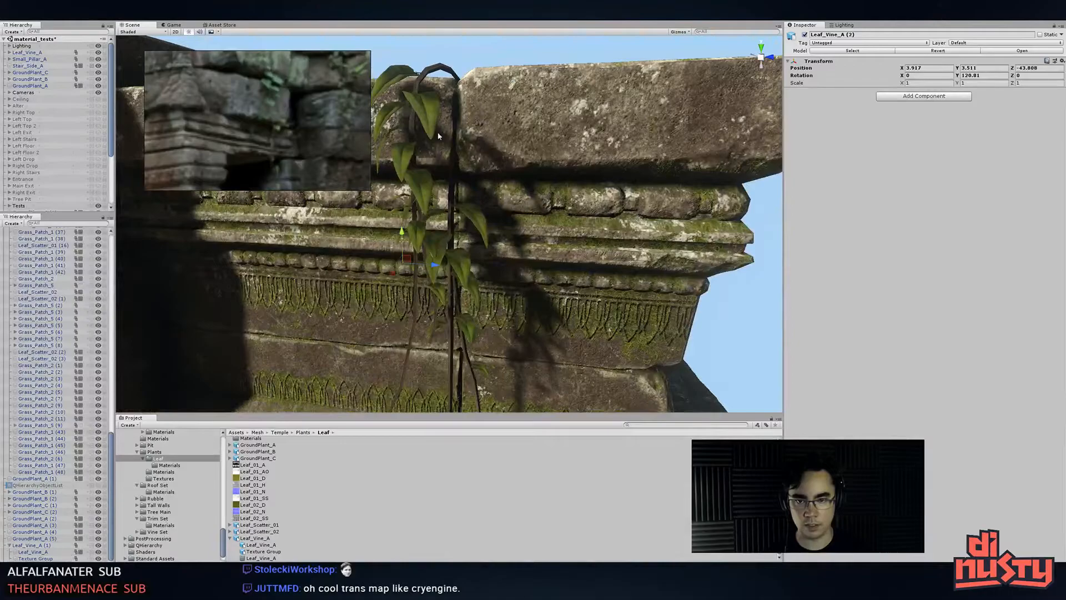
{"action": "left_click_drag", "start_coordinate": [413, 259], "coordinate": [438, 306]}
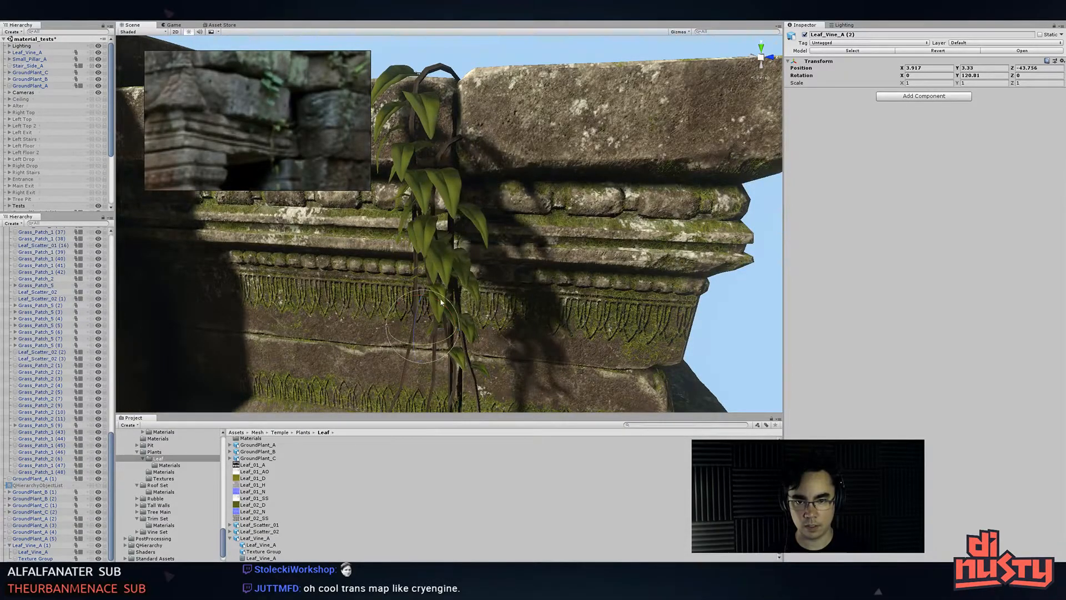
- Scale the duplicate vine to 0.84, rotate it to about 65° on Y and lower it along the wall to about Y 2.81
{"action": "left_click_drag", "start_coordinate": [442, 343], "coordinate": [451, 251]}
{"action": "key", "text": "w"}
{"action": "left_click_drag", "start_coordinate": [425, 318], "coordinate": [462, 318]}
{"action": "key", "text": "ctrl+z"}
{"action": "mouse_move", "coordinate": [463, 317]}
{"action": "left_mouse_down", "text": "alt"}
{"action": "mouse_move", "coordinate": [489, 294]}
{"action": "mouse_move", "coordinate": [472, 272]}
{"action": "mouse_move", "coordinate": [492, 340]}
{"action": "mouse_move", "coordinate": [488, 329]}
{"action": "mouse_move", "coordinate": [442, 353]}
{"action": "mouse_move", "coordinate": [465, 304]}
{"action": "left_mouse_up", "text": "alt"}
{"action": "left_click_drag", "start_coordinate": [468, 354], "coordinate": [459, 356]}
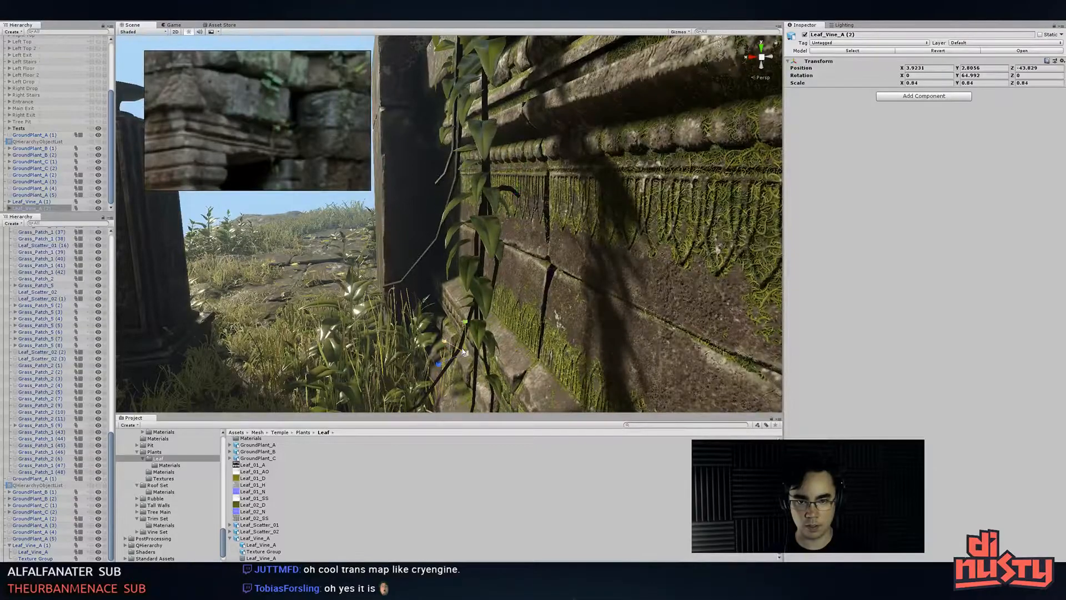
- Deselect the duplicate vine and examine both hanging vines against the carved temple wall and cornice
{"action": "middle_click_drag", "start_coordinate": [496, 318], "coordinate": [504, 345]}
{"action": "left_click", "coordinate": [505, 345]}
{"action": "left_click", "coordinate": [492, 365]}
{"action": "left_click_drag", "start_coordinate": [465, 379], "coordinate": [676, 290]}
{"action": "left_click", "coordinate": [676, 289]}
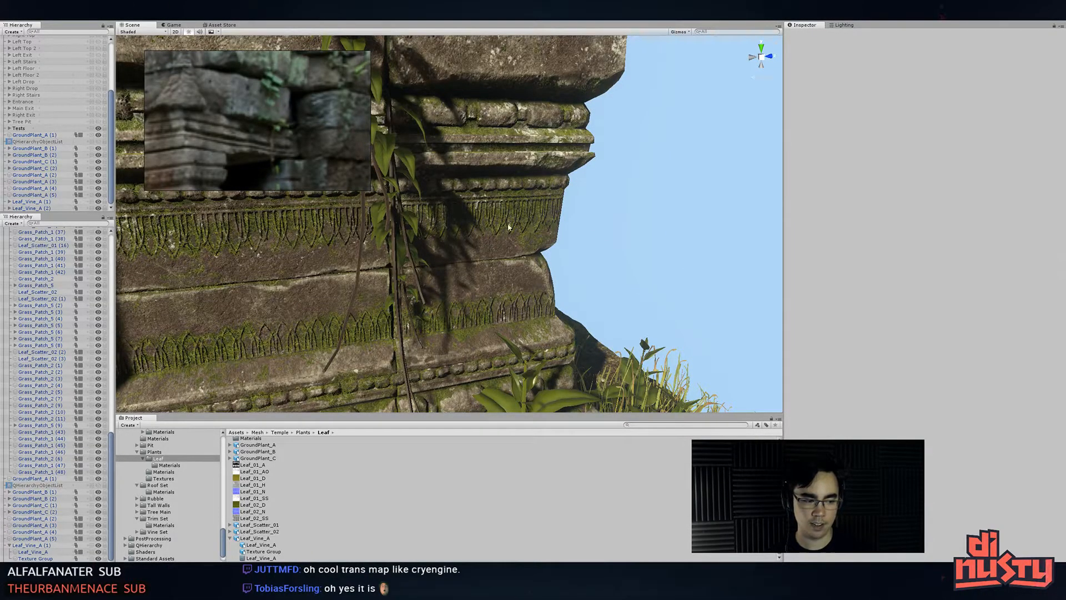
{"action": "middle_click_drag", "start_coordinate": [534, 230], "coordinate": [576, 279]}
{"action": "left_click_drag", "start_coordinate": [577, 280], "coordinate": [433, 222], "text": "alt"}
- Switch to Photoshop, undo the vein layer merge, delete the darkening copy, flatten the image, and check the vine in Unity
{"action": "key", "text": "alt+Tab"}
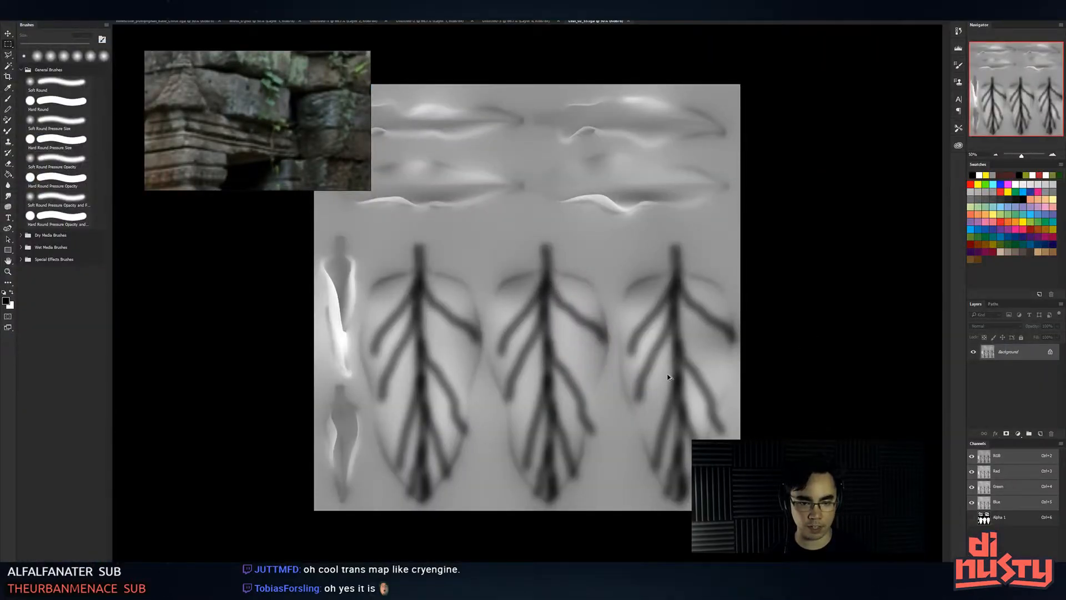
{"action": "key", "text": "ctrl+v"}
{"action": "key", "text": "ctrl+z"}
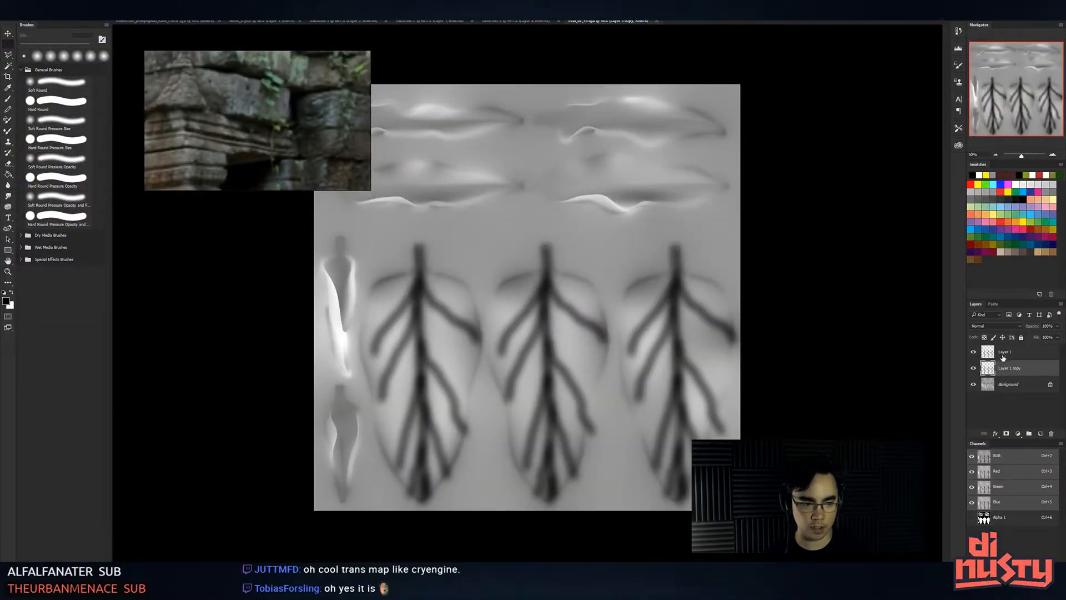
{"action": "left_click", "coordinate": [1020, 357]}
{"action": "key", "text": "Delete"}
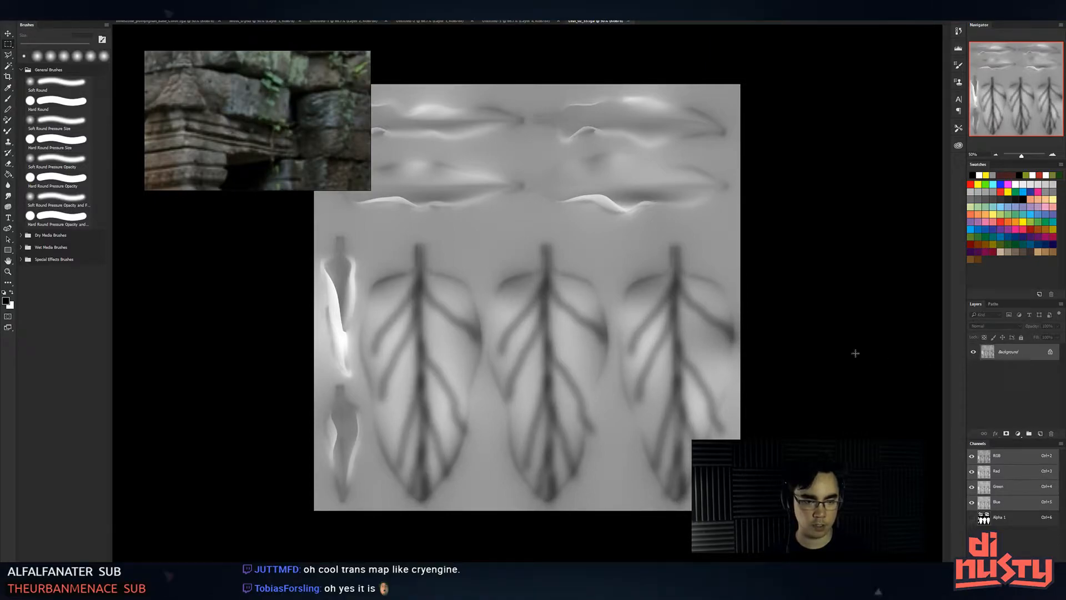
{"action": "key", "text": "alt+Tab"}
{"action": "left_click_drag", "start_coordinate": [493, 266], "coordinate": [818, 417], "text": "alt"}
- Display the texture's Alpha 1 channel in Photoshop and paint the gap white at the left base of the middle large leaf
{"action": "key", "text": "alt+Tab"}
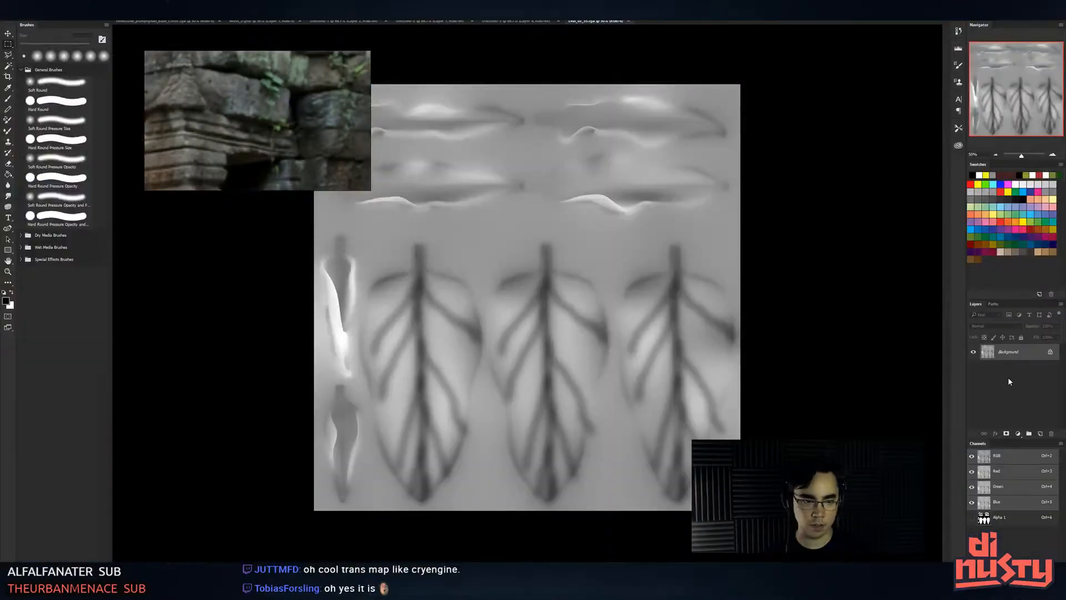
{"action": "left_click", "coordinate": [991, 519]}
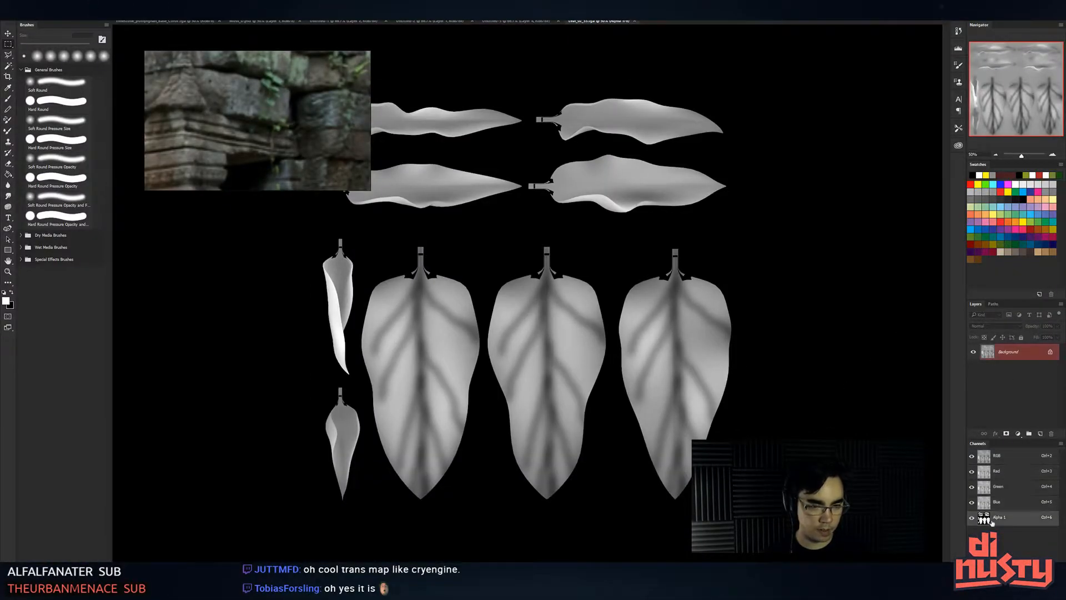
{"action": "key", "text": "b"}
{"action": "key", "text": "ctrl+plus"}
{"action": "key", "text": "ctrl+plus"}
{"action": "key", "text": "ctrl+plus"}
{"action": "key", "text": "ctrl+plus"}
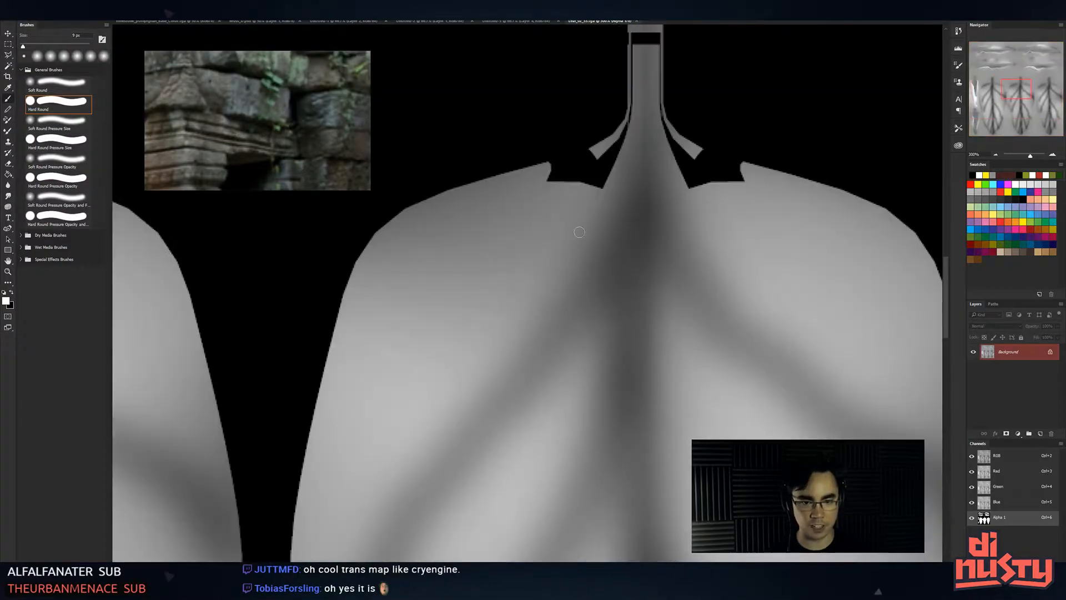
{"action": "mouse_move", "coordinate": [613, 180]}
{"action": "left_mouse_down"}
{"action": "mouse_move", "coordinate": [634, 125]}
{"action": "mouse_move", "coordinate": [561, 176]}
{"action": "mouse_move", "coordinate": [599, 148]}
{"action": "mouse_move", "coordinate": [557, 165]}
{"action": "mouse_move", "coordinate": [575, 180]}
{"action": "left_mouse_up"}
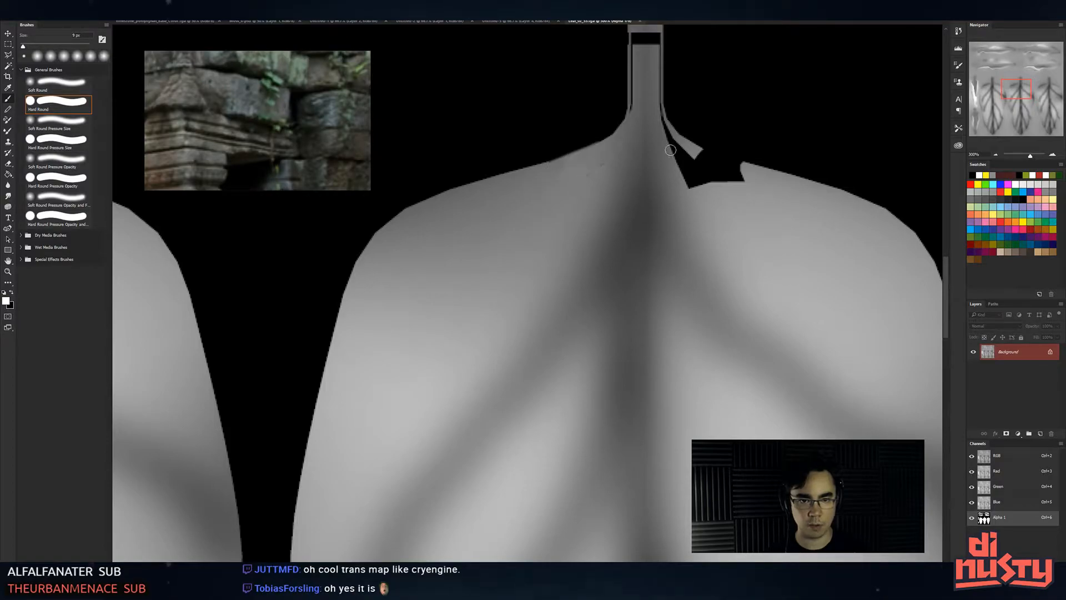
- Fill the right base gap and the dark seams along the stem of the middle large leaf with white
{"action": "mouse_move", "coordinate": [679, 139]}
{"action": "left_mouse_down"}
{"action": "mouse_move", "coordinate": [746, 170]}
{"action": "mouse_move", "coordinate": [729, 179]}
{"action": "left_mouse_up"}
{"action": "right_click_drag", "start_coordinate": [743, 183], "coordinate": [750, 183], "text": "alt"}
{"action": "mouse_move", "coordinate": [739, 181]}
{"action": "left_mouse_down"}
{"action": "mouse_move", "coordinate": [698, 172]}
{"action": "mouse_move", "coordinate": [703, 192]}
{"action": "left_mouse_up"}
{"action": "left_click_drag", "start_coordinate": [647, 89], "coordinate": [666, 173]}
{"action": "left_click", "coordinate": [661, 117]}
{"action": "left_click", "coordinate": [659, 200], "text": "shift"}
{"action": "left_click", "coordinate": [665, 118], "text": "shift"}
- Paint white over the alpha gaps at the bases of the left and right large leaves
{"action": "left_click_drag", "start_coordinate": [195, 295], "coordinate": [821, 254]}
{"action": "mouse_move", "coordinate": [634, 235]}
{"action": "left_mouse_down"}
{"action": "mouse_move", "coordinate": [607, 222]}
{"action": "mouse_move", "coordinate": [632, 213]}
{"action": "mouse_move", "coordinate": [572, 206]}
{"action": "mouse_move", "coordinate": [555, 190]}
{"action": "mouse_move", "coordinate": [470, 222]}
{"action": "mouse_move", "coordinate": [519, 169]}
{"action": "mouse_move", "coordinate": [486, 207]}
{"action": "mouse_move", "coordinate": [418, 226]}
{"action": "mouse_move", "coordinate": [478, 207]}
{"action": "left_mouse_up"}
{"action": "left_click_drag", "start_coordinate": [556, 231], "coordinate": [239, 227]}
{"action": "left_click_drag", "start_coordinate": [754, 213], "coordinate": [200, 227]}
{"action": "left_click_drag", "start_coordinate": [894, 200], "coordinate": [318, 232]}
{"action": "mouse_move", "coordinate": [562, 270]}
{"action": "left_mouse_down"}
{"action": "mouse_move", "coordinate": [597, 227]}
{"action": "mouse_move", "coordinate": [585, 258]}
{"action": "left_mouse_up"}
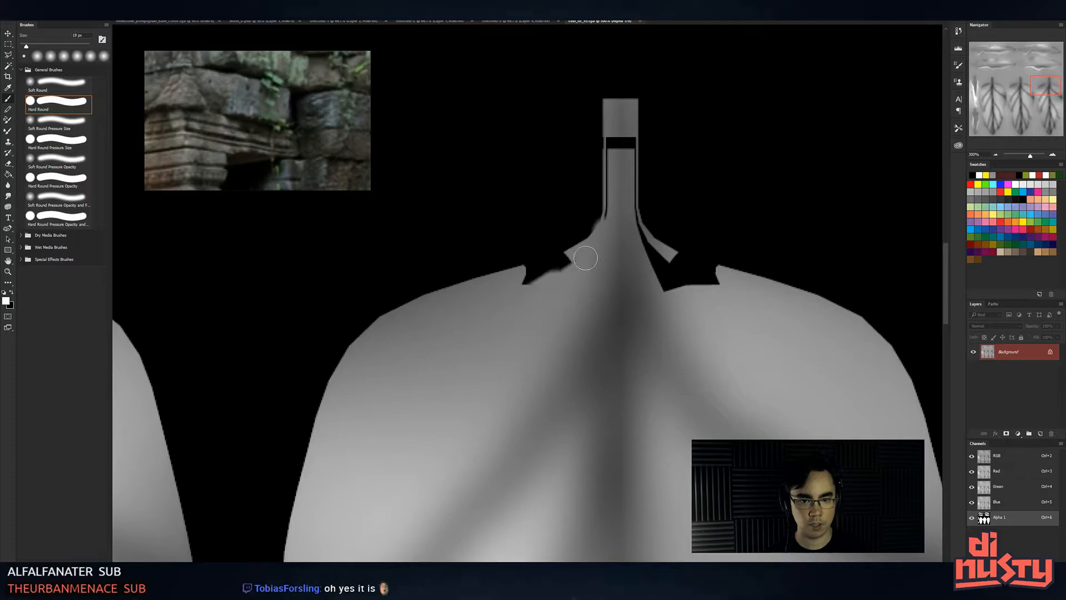
{"action": "mouse_move", "coordinate": [522, 287]}
{"action": "left_mouse_down"}
{"action": "mouse_move", "coordinate": [678, 267]}
{"action": "mouse_move", "coordinate": [676, 286]}
{"action": "mouse_move", "coordinate": [686, 272]}
{"action": "left_mouse_up"}
- Try painting round black bite marks along the right edge of the rightmost large leaf in the alpha channel
{"action": "key", "text": "ctrl+minus"}
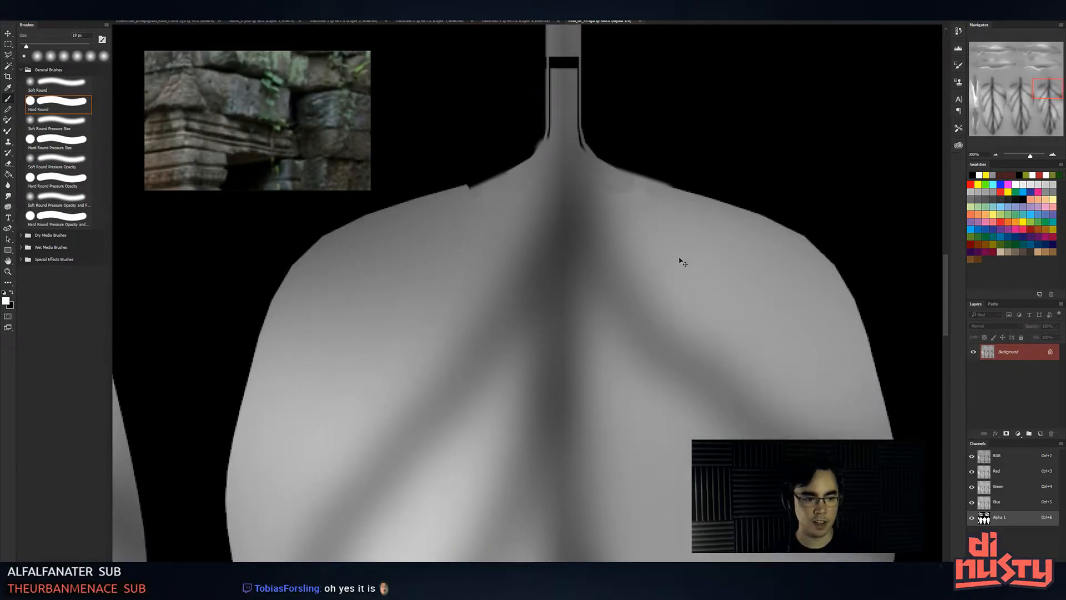
{"action": "key", "text": "ctrl+minus"}
{"action": "mouse_move", "coordinate": [635, 334]}
{"action": "right_mouse_down", "text": "alt"}
{"action": "mouse_move", "coordinate": [637, 315]}
{"action": "mouse_move", "coordinate": [642, 400]}
{"action": "right_mouse_up", "text": "alt"}
{"action": "left_click", "coordinate": [634, 293]}
{"action": "key", "text": "ctrl+z"}
{"action": "key", "text": "x"}
{"action": "left_click", "coordinate": [636, 303]}
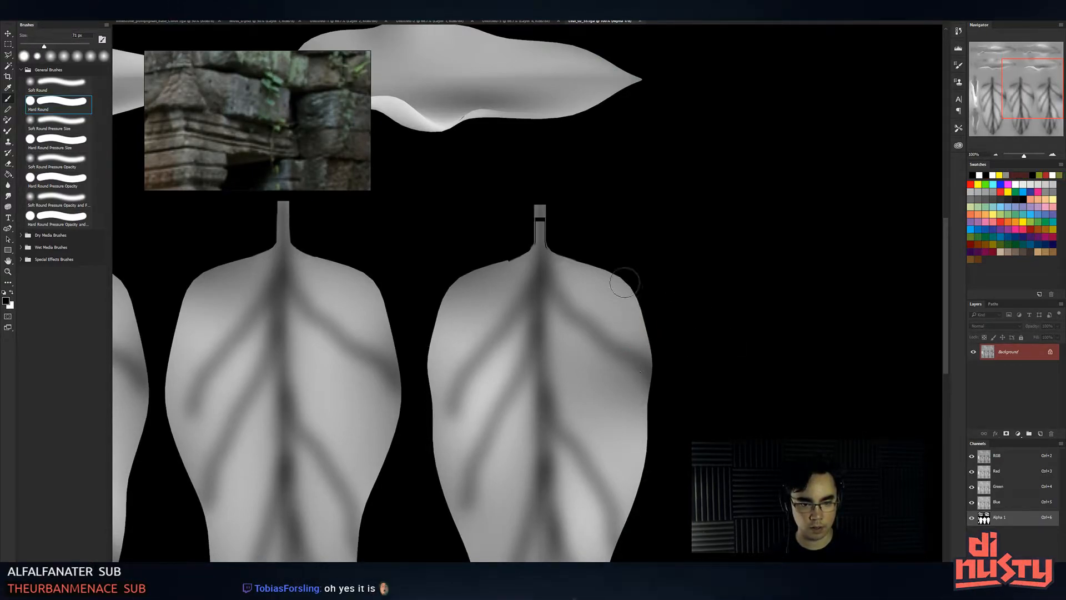
{"action": "left_click", "coordinate": [607, 276]}
{"action": "left_click", "coordinate": [627, 299]}
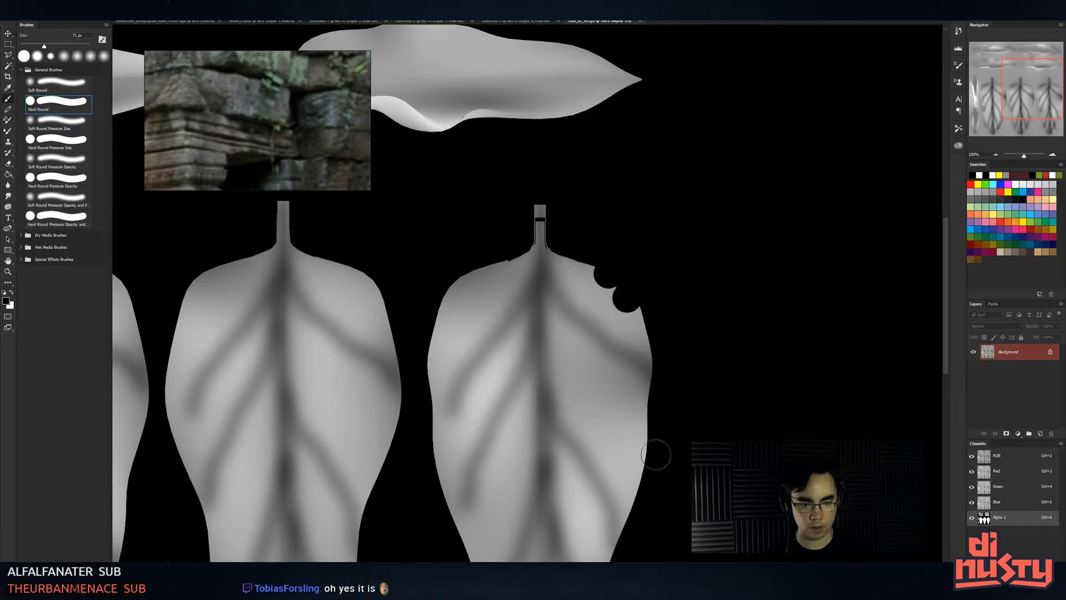
{"action": "left_click", "coordinate": [634, 432]}
{"action": "right_click_drag", "start_coordinate": [651, 445], "coordinate": [643, 444], "text": "alt"}
{"action": "left_click_drag", "start_coordinate": [649, 415], "coordinate": [640, 492]}
{"action": "left_click_drag", "start_coordinate": [678, 466], "coordinate": [770, 362]}
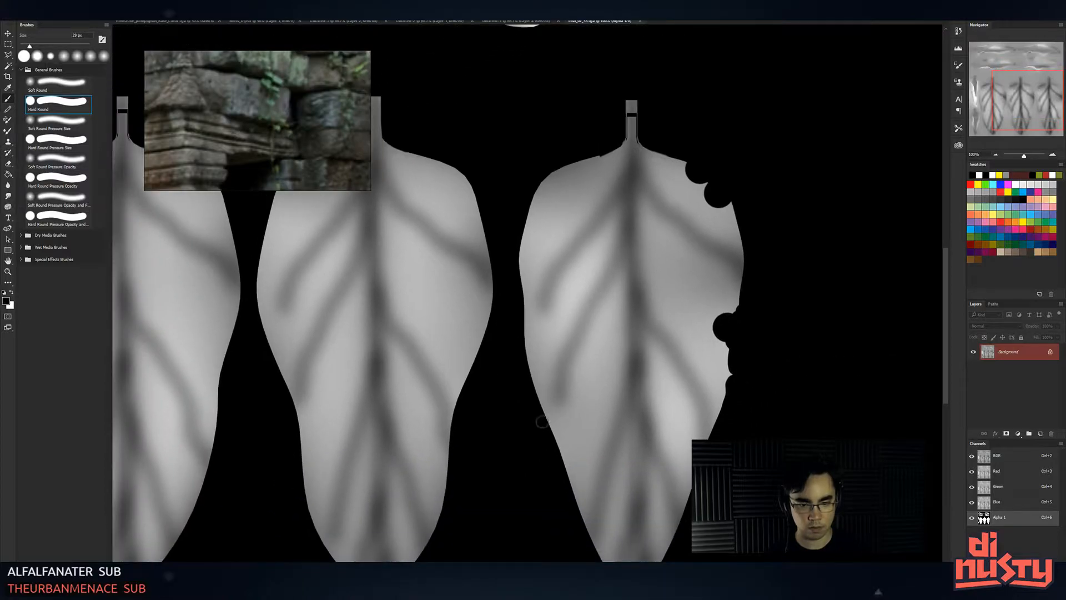
- Try black bite marks on the lower part of the rightmost leaf and undo those strokes
{"action": "left_click", "coordinate": [600, 456]}
{"action": "left_click_drag", "start_coordinate": [600, 407], "coordinate": [601, 431]}
{"action": "left_click", "coordinate": [602, 447]}
{"action": "key", "text": "ctrl+z"}
{"action": "key", "text": "ctrl+z"}
{"action": "key", "text": "ctrl+z"}
{"action": "key", "text": "ctrl+z"}
{"action": "key", "text": "ctrl+z"}
{"action": "key", "text": "ctrl+z"}
- Try smaller black bite marks on the left, upper and lower right edges of the rightmost leaf
{"action": "mouse_move", "coordinate": [542, 397]}
{"action": "left_mouse_down"}
{"action": "mouse_move", "coordinate": [540, 435]}
{"action": "mouse_move", "coordinate": [555, 429]}
{"action": "left_mouse_up"}
{"action": "left_click", "coordinate": [531, 392]}
{"action": "left_click", "coordinate": [535, 418]}
{"action": "left_click", "coordinate": [538, 435]}
{"action": "right_click_drag", "start_coordinate": [539, 439], "coordinate": [525, 440], "text": "alt"}
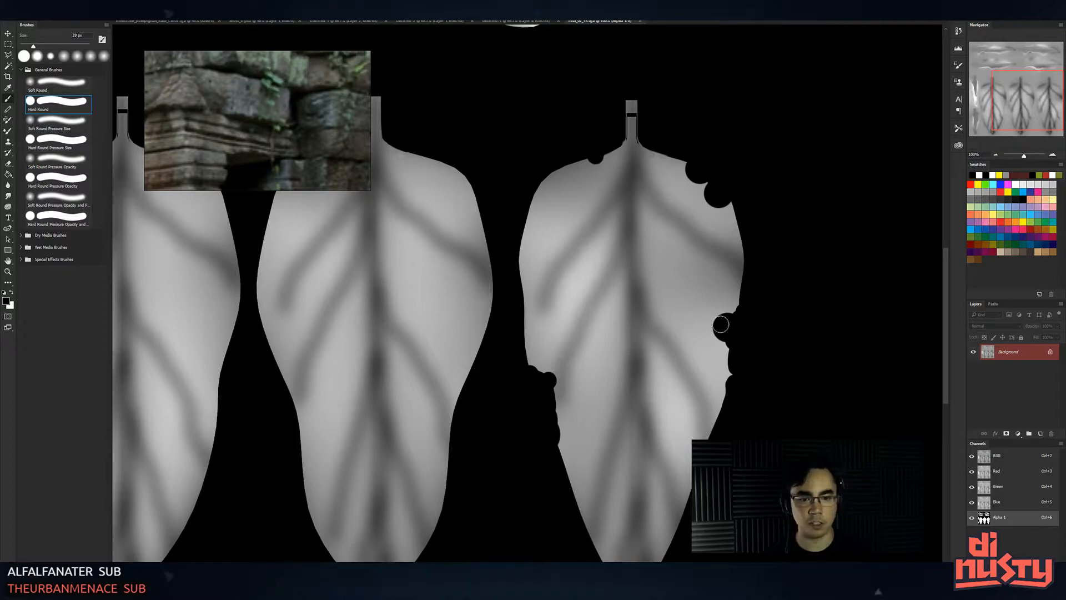
{"action": "left_click_drag", "start_coordinate": [687, 530], "coordinate": [703, 418]}
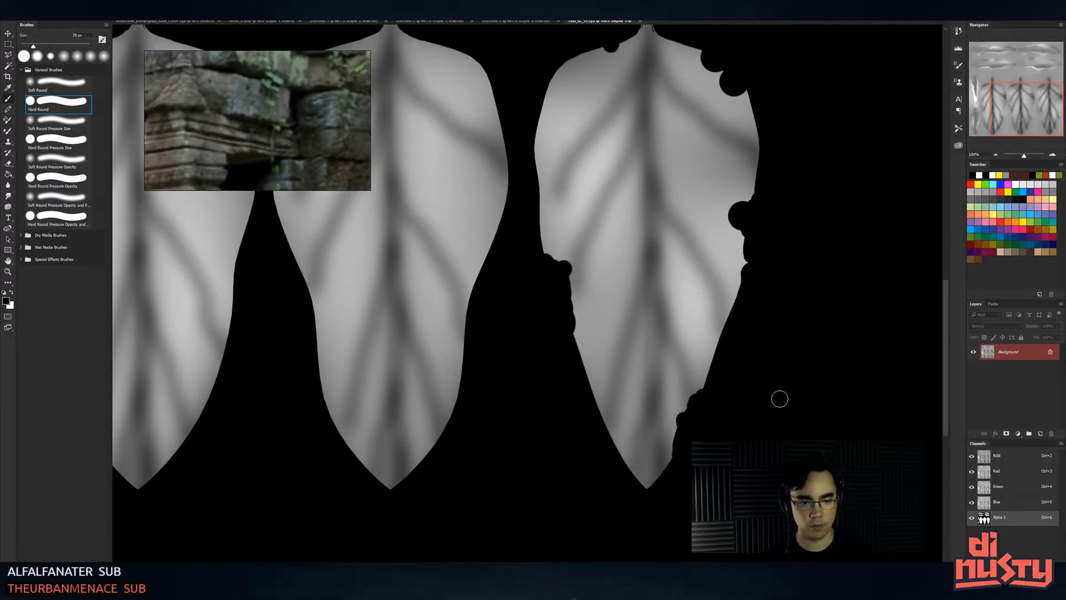
{"action": "left_click_drag", "start_coordinate": [894, 314], "coordinate": [889, 351]}
- Switch to Unity and examine the hanging vine's leaves from several angles against the temple wall
{"action": "key", "text": "alt+Tab"}
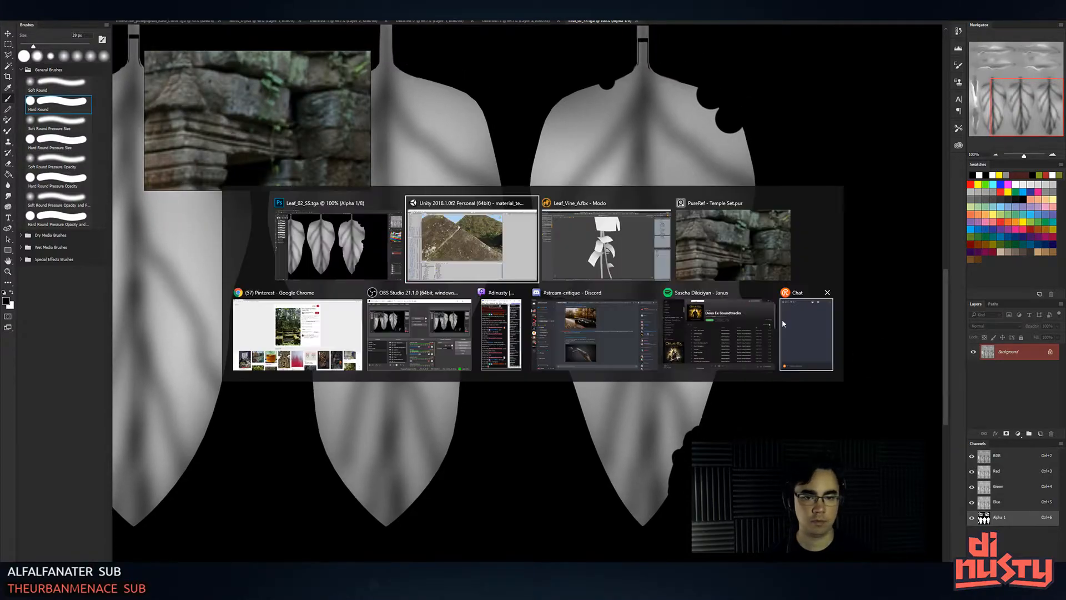
{"action": "left_click_drag", "start_coordinate": [588, 276], "coordinate": [356, 178], "text": "alt"}
{"action": "scroll", "coordinate": [522, 295], "scroll_direction": "up", "scroll_amount": 3}
{"action": "left_click_drag", "start_coordinate": [528, 300], "coordinate": [574, 292], "text": "alt"}
{"action": "right_click_drag", "start_coordinate": [574, 291], "coordinate": [524, 264], "text": "alt"}
{"action": "left_click_drag", "start_coordinate": [525, 264], "coordinate": [456, 239], "text": "alt"}
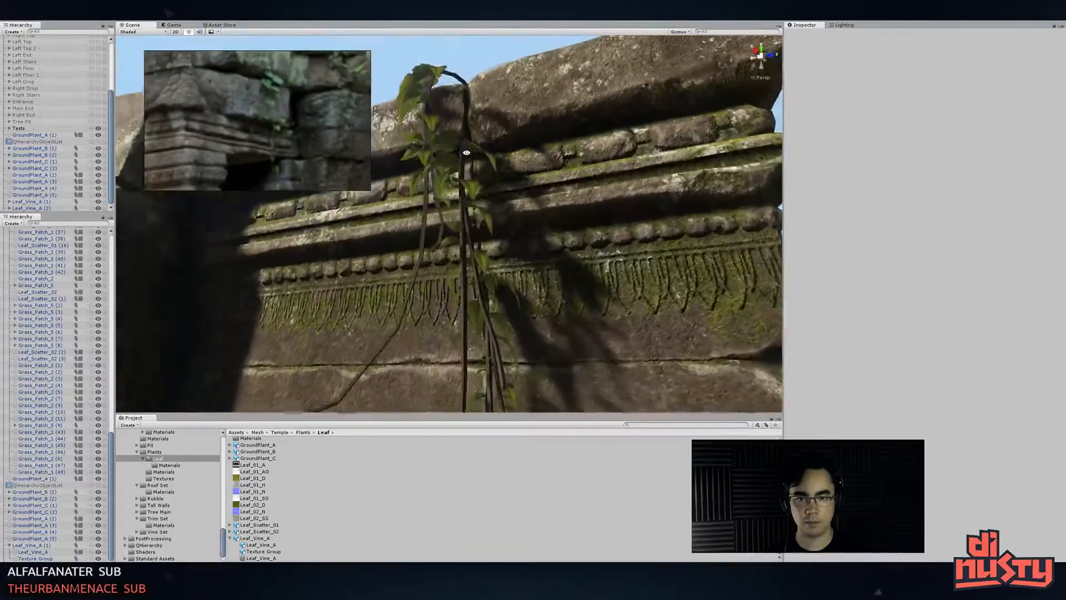
- Return to Photoshop and undo all the bite marks on the rightmost leaf's alpha
{"action": "key", "text": "alt+Tab"}
{"action": "key", "text": "ctrl+minus"}
{"action": "key", "text": "ctrl+minus"}
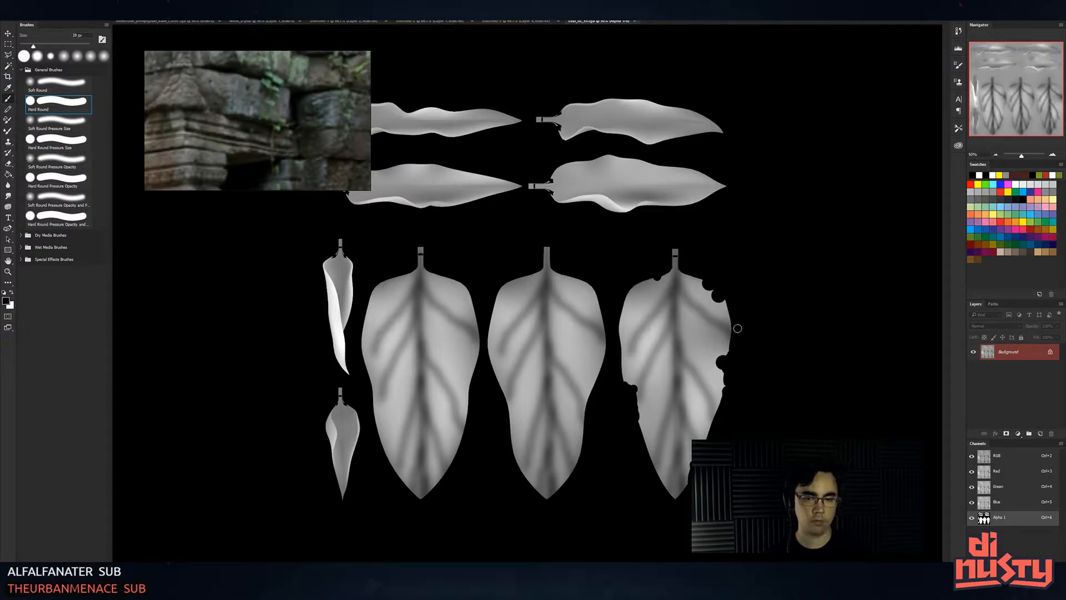
{"action": "key", "text": "ctrl+plus"}
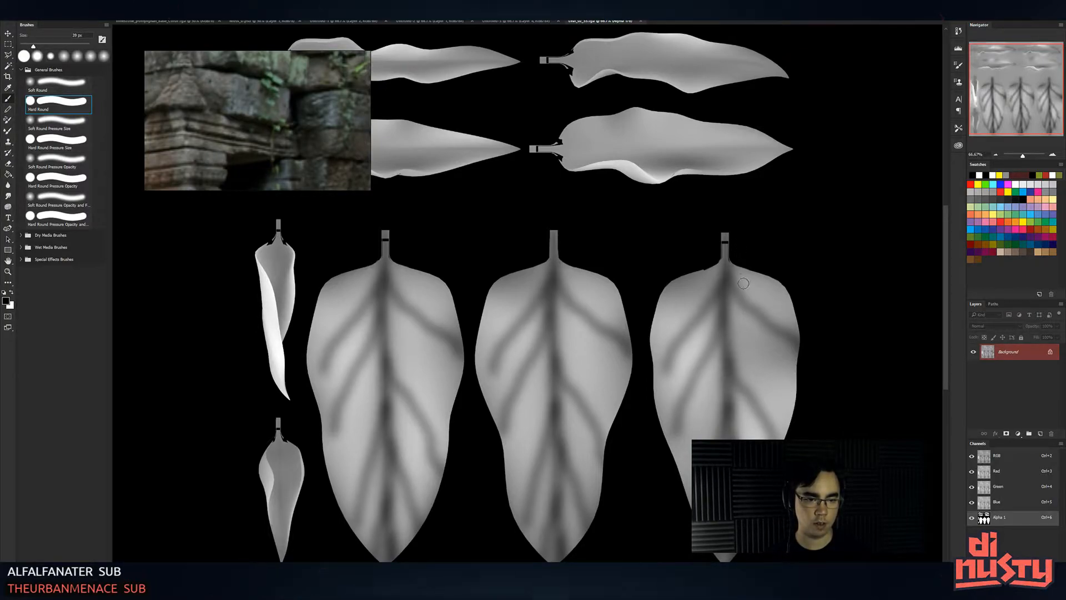
- Paint white over the alpha gaps at the bases and stems of the sideways leaves and the remaining leaf stems
{"action": "left_click_drag", "start_coordinate": [678, 204], "coordinate": [742, 334]}
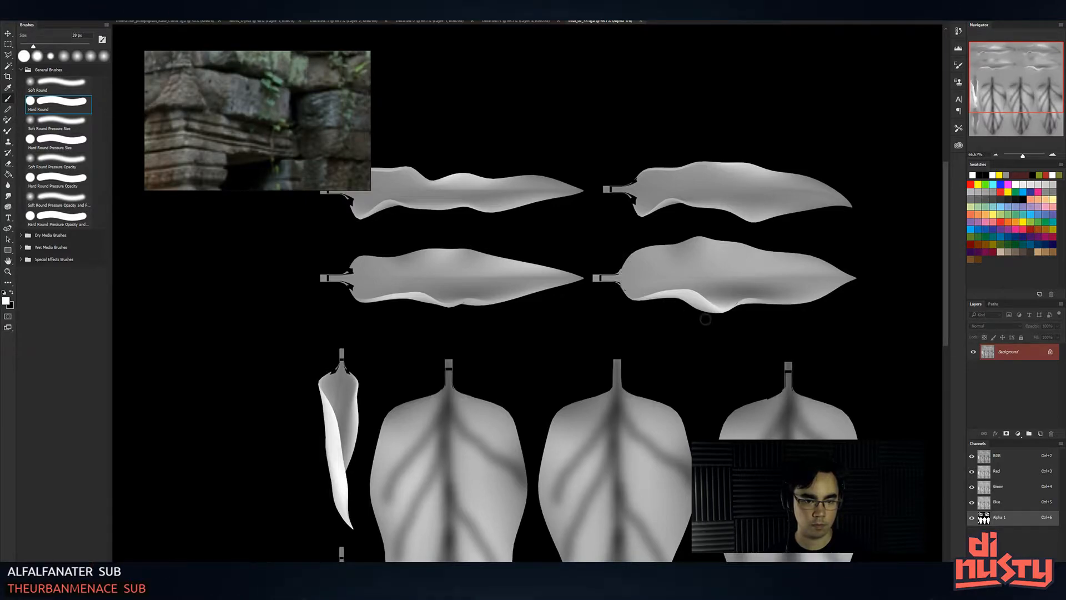
{"action": "right_click_drag", "start_coordinate": [795, 374], "coordinate": [793, 373], "text": "alt"}
{"action": "left_click_drag", "start_coordinate": [466, 372], "coordinate": [504, 367]}
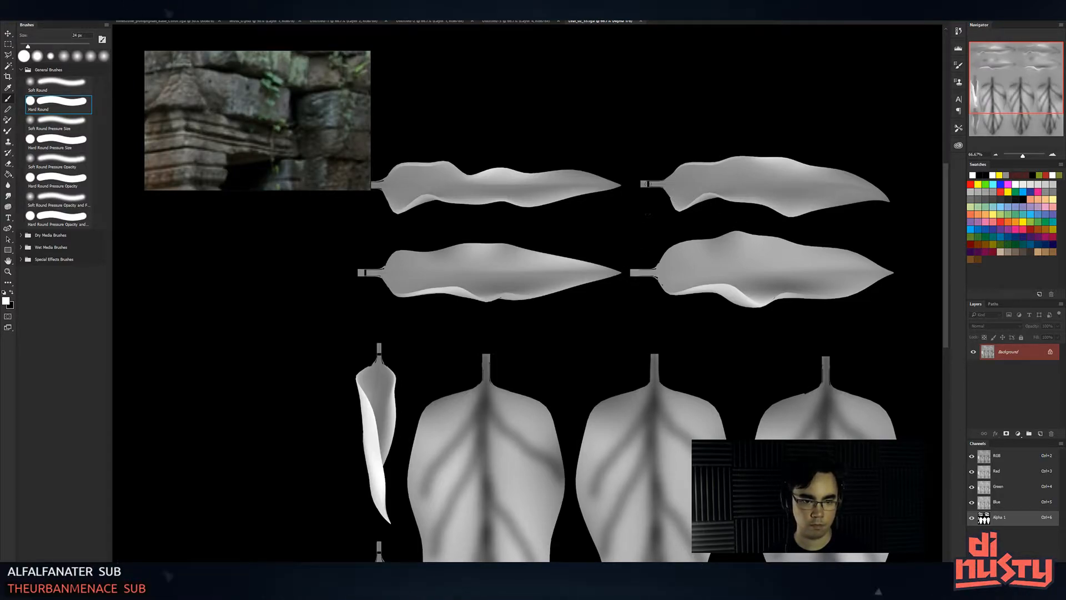
{"action": "left_click_drag", "start_coordinate": [573, 250], "coordinate": [633, 247]}
{"action": "left_click_drag", "start_coordinate": [495, 313], "coordinate": [512, 95]}
{"action": "mouse_move", "coordinate": [777, 198]}
{"action": "left_mouse_down"}
{"action": "mouse_move", "coordinate": [623, 279]}
{"action": "mouse_move", "coordinate": [685, 257]}
{"action": "left_mouse_up"}
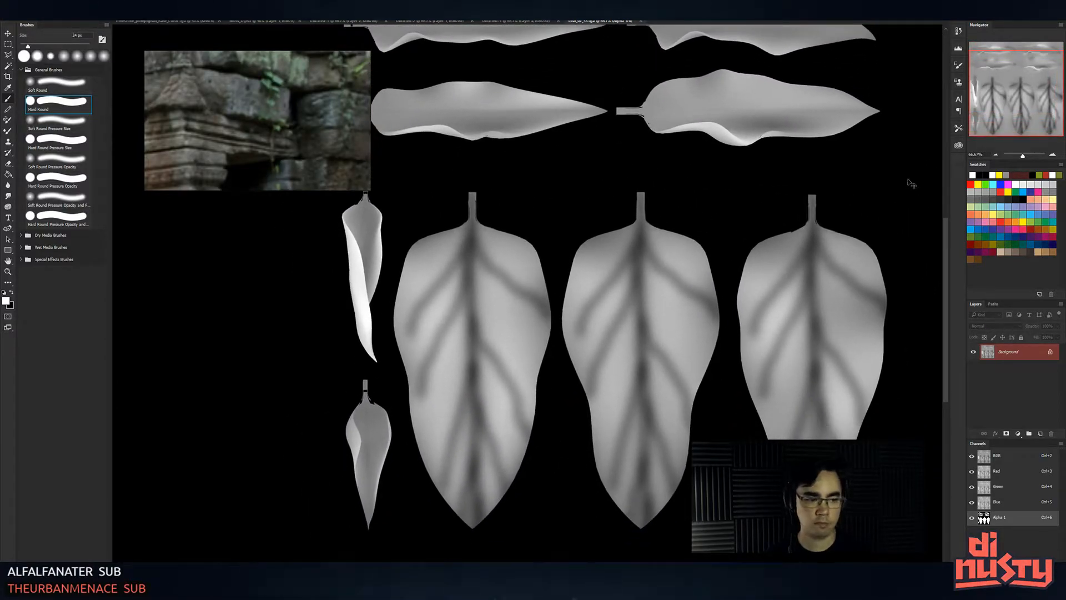
- Compare the edited leaf alpha with the vine in Unity, viewing the hanging leaves from different angles
{"action": "key", "text": "alt+Tab"}
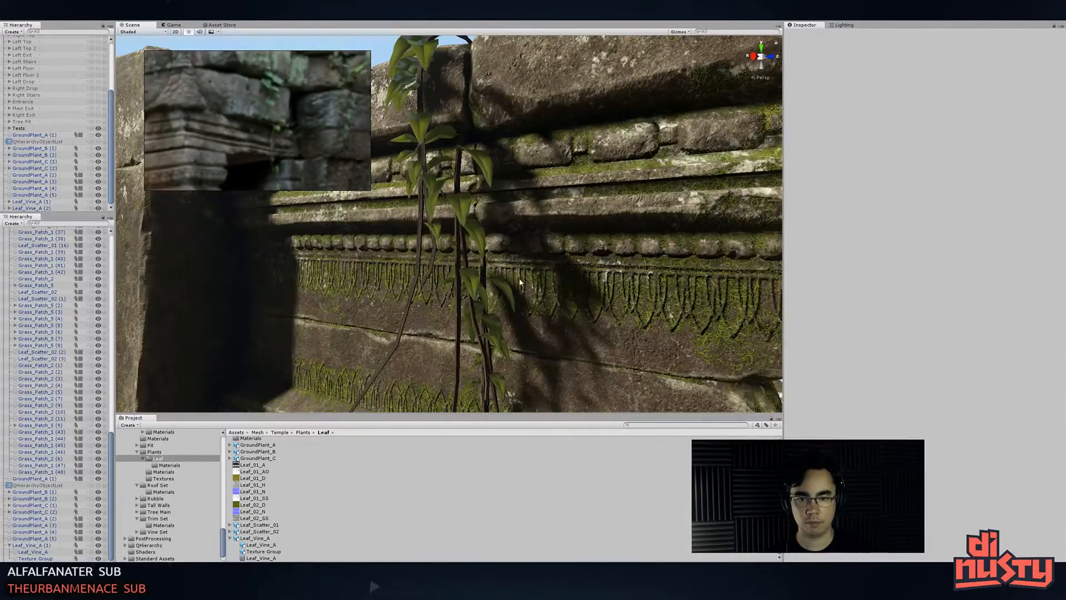
{"action": "left_click_drag", "start_coordinate": [521, 283], "coordinate": [547, 183], "text": "alt"}
{"action": "key", "text": "alt+Tab"}
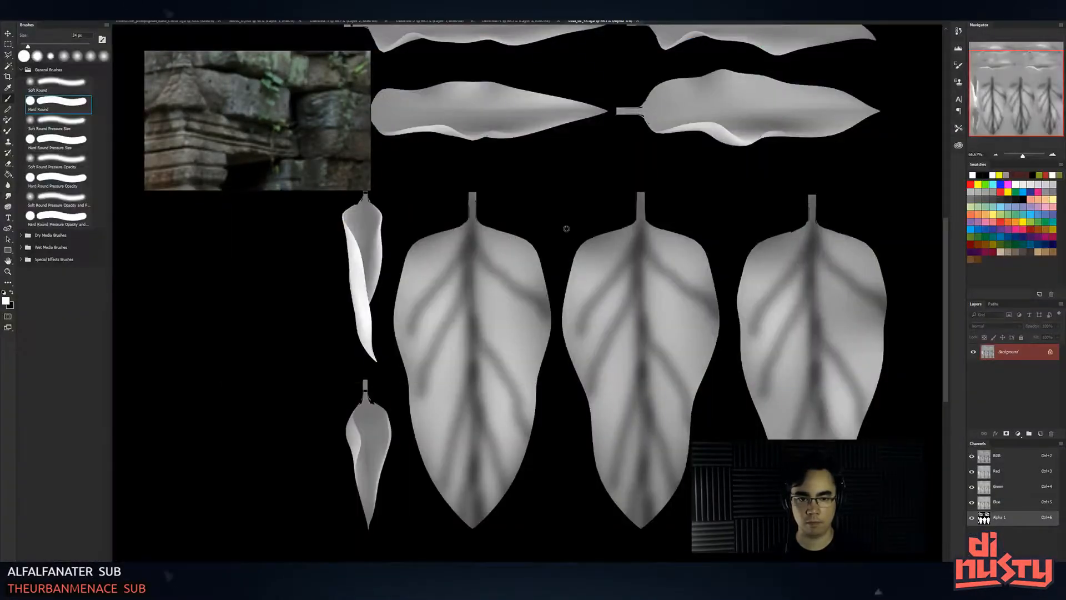
{"action": "key", "text": "alt+Tab"}
{"action": "left_click_drag", "start_coordinate": [560, 221], "coordinate": [322, 155], "text": "alt"}
{"action": "key", "text": "alt+Tab"}
- Switch to Modo, select the large front leaf in the middle of the Leaf_Vine_A cluster, and rotate it
{"action": "key", "text": "alt+Tab"}
{"action": "left_click_drag", "start_coordinate": [593, 246], "coordinate": [495, 309], "text": "alt"}
{"action": "double_click", "coordinate": [521, 213]}
{"action": "double_click", "coordinate": [483, 233]}
{"action": "double_click", "coordinate": [537, 275], "text": "shift"}
{"action": "double_click", "coordinate": [474, 263]}
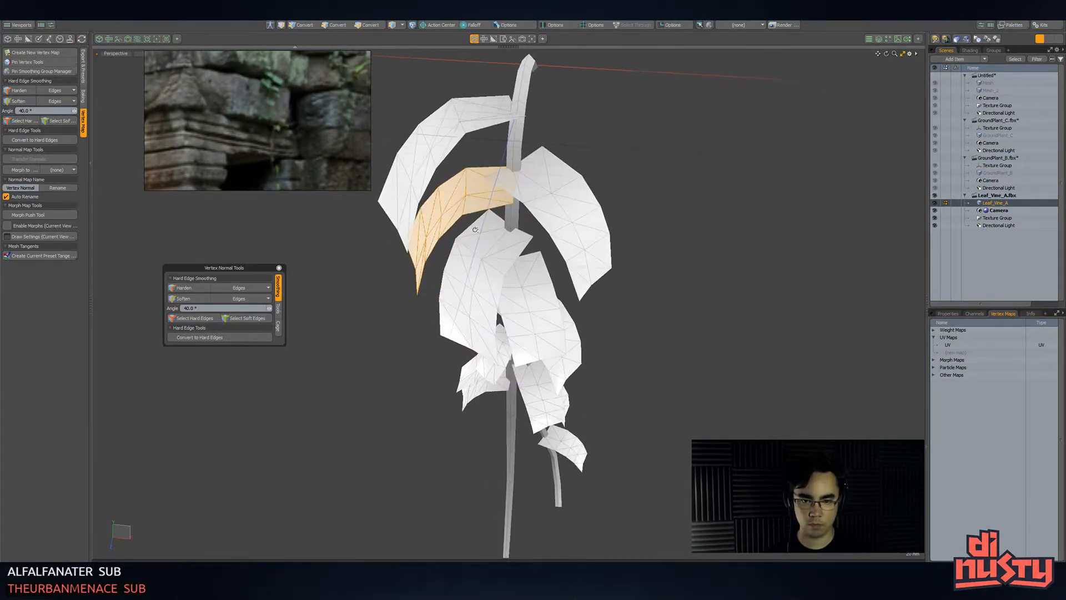
{"action": "double_click", "coordinate": [495, 286]}
{"action": "key", "text": "e"}
{"action": "left_click", "coordinate": [511, 230]}
{"action": "left_click_drag", "start_coordinate": [512, 231], "coordinate": [557, 335], "text": "alt"}
{"action": "left_click", "coordinate": [518, 281]}
{"action": "key", "text": "q"}
- Rotate the two leaves beside and below the large front leaf individually, and clear the selection
{"action": "left_click", "coordinate": [543, 282]}
{"action": "double_click", "coordinate": [543, 282]}
{"action": "key", "text": "e"}
{"action": "left_click_drag", "start_coordinate": [508, 293], "coordinate": [534, 294], "text": "alt"}
{"action": "left_click", "coordinate": [511, 318]}
{"action": "left_click", "coordinate": [511, 299]}
{"action": "key", "text": "q"}
{"action": "double_click", "coordinate": [576, 292]}
{"action": "key", "text": "e"}
{"action": "key", "text": "q"}
{"action": "left_click", "coordinate": [638, 323]}
- Duplicate the lowest small leaf on the main stem's left side, move the copy down the stem and rotate it
{"action": "left_click_drag", "start_coordinate": [641, 327], "coordinate": [597, 359], "text": "alt"}
{"action": "scroll", "coordinate": [635, 317], "scroll_direction": "up", "scroll_amount": 2}
{"action": "double_click", "coordinate": [467, 392]}
{"action": "key", "text": "e"}
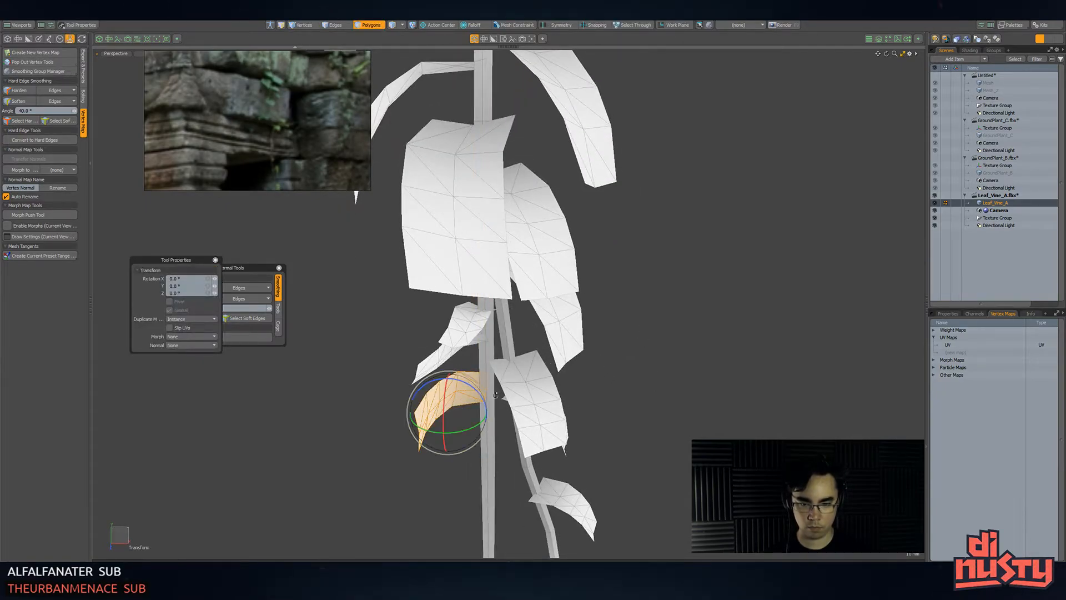
{"action": "left_click_drag", "start_coordinate": [477, 388], "coordinate": [566, 428], "text": "alt"}
{"action": "left_click_drag", "start_coordinate": [509, 456], "coordinate": [451, 429], "text": "alt"}
{"action": "key", "text": "w"}
{"action": "left_click_drag", "start_coordinate": [451, 429], "coordinate": [461, 386], "text": "alt+shift"}
{"action": "key", "text": "ctrl+c"}
{"action": "key", "text": "ctrl+v"}
{"action": "left_click_drag", "start_coordinate": [490, 351], "coordinate": [502, 455]}
{"action": "key", "text": "e"}
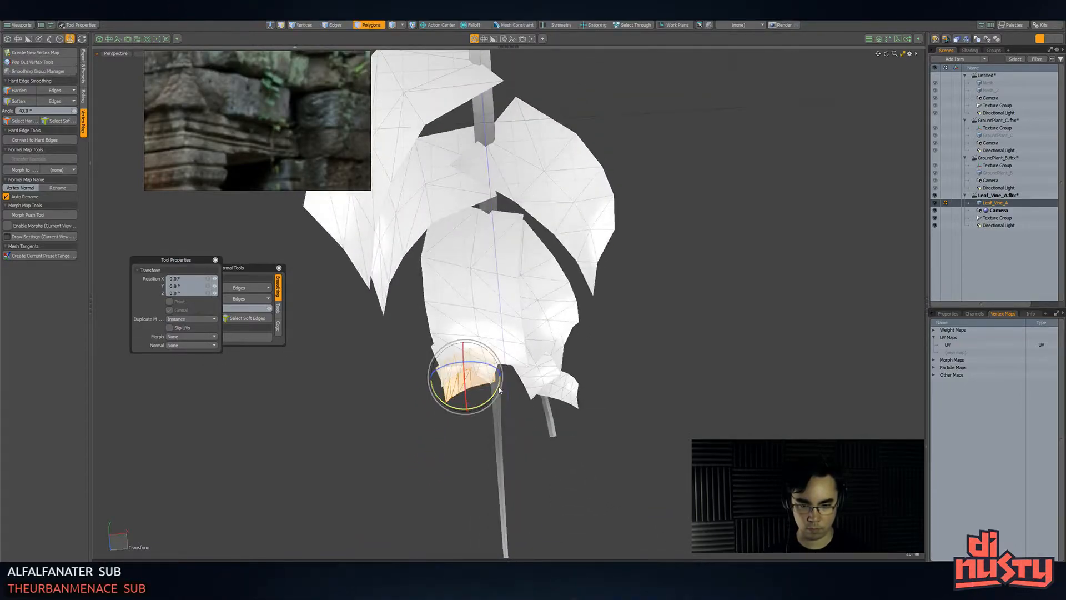
{"action": "left_click_drag", "start_coordinate": [489, 401], "coordinate": [511, 421]}
{"action": "key", "text": "w"}
{"action": "left_click_drag", "start_coordinate": [511, 420], "coordinate": [568, 250], "text": "alt"}
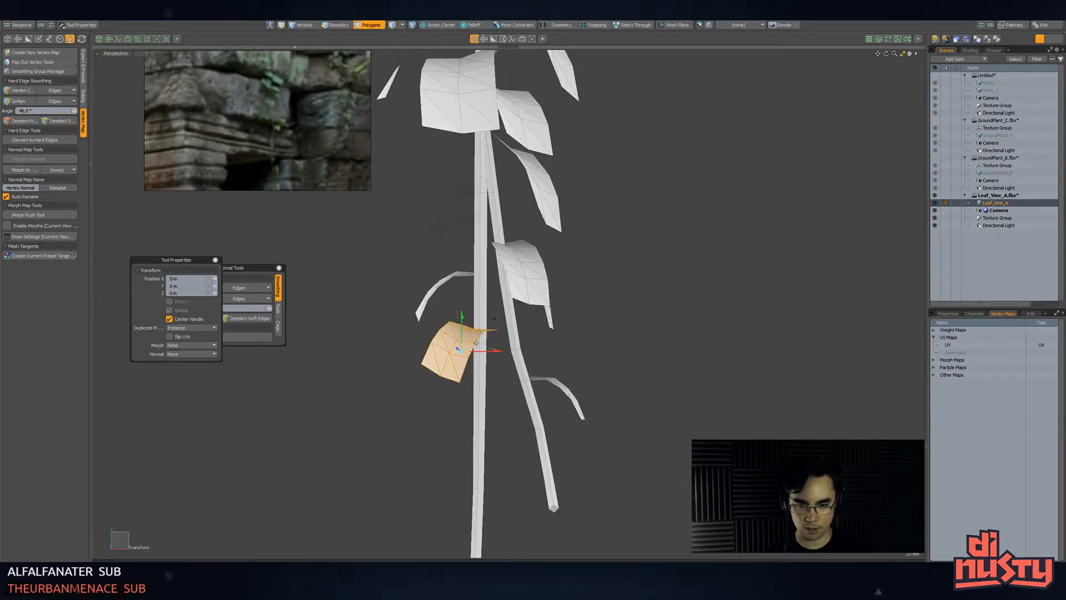
- Place another copy of the small leaf further down the main stem, scaling and rotating it
{"action": "left_click_drag", "start_coordinate": [461, 330], "coordinate": [462, 416]}
{"action": "left_click_drag", "start_coordinate": [461, 416], "coordinate": [527, 426], "text": "alt"}
{"action": "key", "text": "e"}
{"action": "key", "text": "w"}
{"action": "key", "text": "r"}
{"action": "left_click_drag", "start_coordinate": [498, 379], "coordinate": [524, 415]}
{"action": "key", "text": "w"}
{"action": "key", "text": "e"}
{"action": "left_click", "coordinate": [483, 369]}
- Rotate the lowest leaf copy to the right side of the main stem and align its base with the stem
{"action": "left_click_drag", "start_coordinate": [482, 370], "coordinate": [495, 410], "text": "alt"}
{"action": "left_click_drag", "start_coordinate": [485, 360], "coordinate": [474, 297], "text": "alt"}
{"action": "key", "text": "w"}
{"action": "key", "text": "e"}
{"action": "left_click_drag", "start_coordinate": [482, 302], "coordinate": [454, 356], "text": "alt"}
{"action": "key", "text": "w"}
{"action": "left_click_drag", "start_coordinate": [524, 302], "coordinate": [521, 269]}
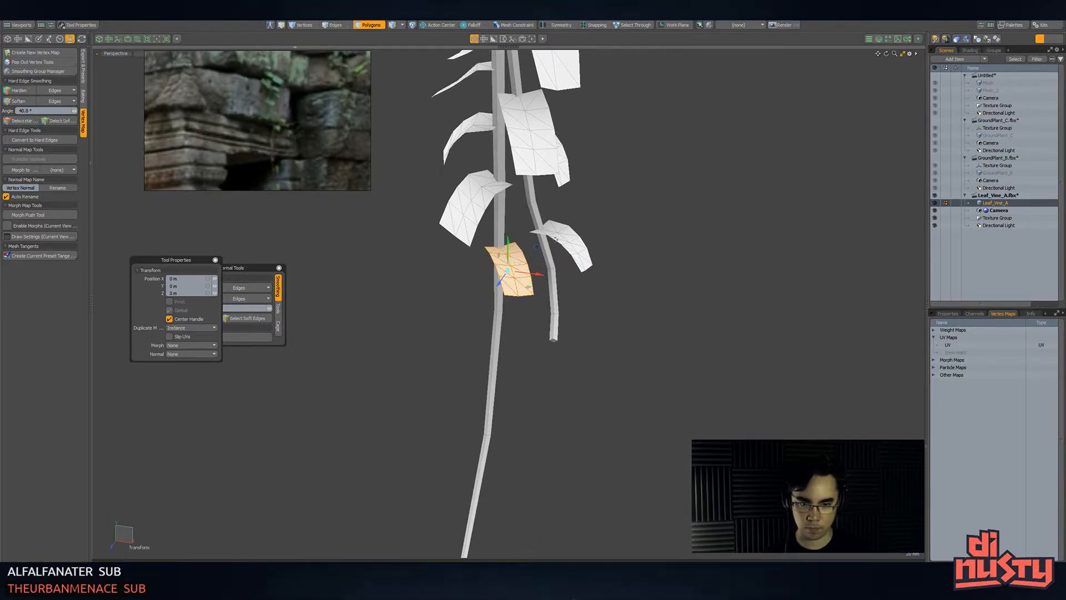
{"action": "left_click_drag", "start_coordinate": [515, 276], "coordinate": [522, 225], "text": "alt"}
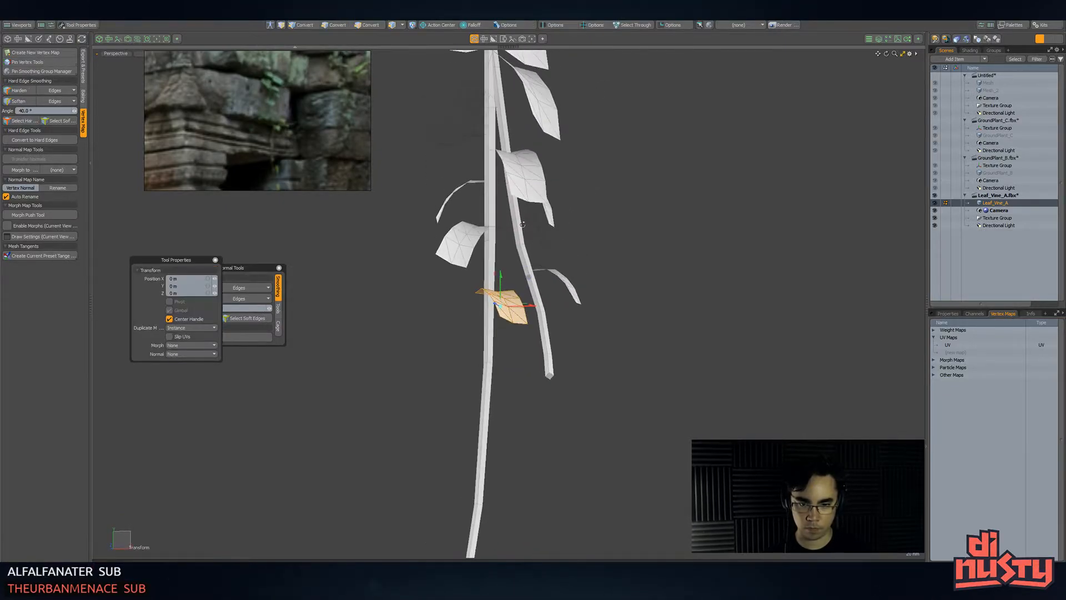
- Place a third leaf copy just below the previous one, turned to the opposite side of the stem
{"action": "left_click_drag", "start_coordinate": [530, 281], "coordinate": [524, 338]}
{"action": "left_click_drag", "start_coordinate": [528, 343], "coordinate": [594, 452], "text": "alt"}
{"action": "key", "text": "e"}
{"action": "key", "text": "w"}
{"action": "left_click_drag", "start_coordinate": [508, 309], "coordinate": [468, 296]}
{"action": "key", "text": "q"}
{"action": "left_click", "coordinate": [505, 323]}
- Place the pair of small leaves further down the main stem, below the existing leaf cluster
{"action": "double_click", "coordinate": [547, 219]}
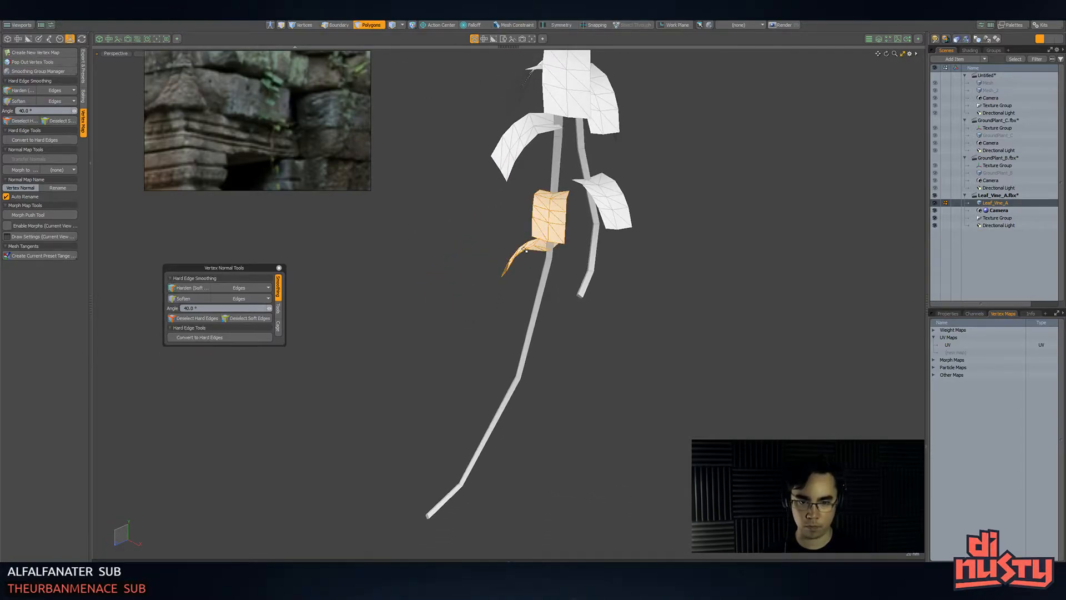
{"action": "key", "text": "w"}
{"action": "left_click_drag", "start_coordinate": [527, 252], "coordinate": [417, 423], "text": "alt"}
{"action": "key", "text": "shift+a"}
{"action": "left_click_drag", "start_coordinate": [519, 381], "coordinate": [589, 377], "text": "alt"}
{"action": "key", "text": "q"}
{"action": "left_click", "coordinate": [597, 333]}
{"action": "left_click_drag", "start_coordinate": [598, 333], "coordinate": [549, 261], "text": "alt"}
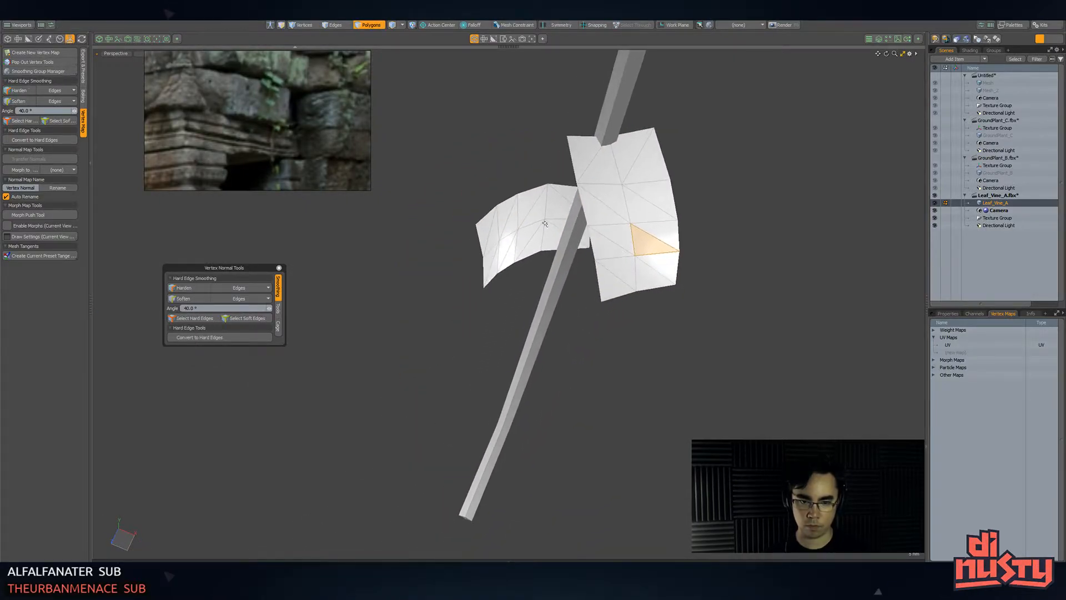
- Move the smaller left leaf of the lower pair down along the main stem and save the vine model
{"action": "double_click", "coordinate": [547, 251]}
{"action": "key", "text": "w"}
{"action": "left_click_drag", "start_coordinate": [556, 361], "coordinate": [503, 448]}
{"action": "key", "text": "q"}
{"action": "left_click", "coordinate": [640, 311]}
{"action": "scroll", "coordinate": [640, 310], "scroll_direction": "down", "scroll_amount": 2}
{"action": "left_click_drag", "start_coordinate": [616, 276], "coordinate": [637, 175], "text": "alt"}
{"action": "key", "text": "ctrl+s"}
- Switch to Unity and examine how the updated vine hangs on the temple wall
{"action": "key", "text": "alt+Tab"}
{"action": "key", "text": "alt+Tab"}
{"action": "key", "text": "alt+Tab"}
{"action": "key", "text": "alt+Tab"}
{"action": "left_click_drag", "start_coordinate": [502, 255], "coordinate": [639, 379], "text": "alt"}
{"action": "right_click_drag", "start_coordinate": [544, 235], "coordinate": [664, 269], "text": "alt"}
{"action": "key", "text": "alt+Tab"}
- Isolate the large upper leaf, enable snapping, rotate the leaf about 14.5° around Y and unhide the rest of the vine
{"action": "scroll", "coordinate": [535, 205], "scroll_direction": "down", "scroll_amount": 5}
{"action": "left_click_drag", "start_coordinate": [535, 205], "coordinate": [524, 251], "text": "alt"}
{"action": "double_click", "coordinate": [568, 239]}
{"action": "key", "text": "e"}
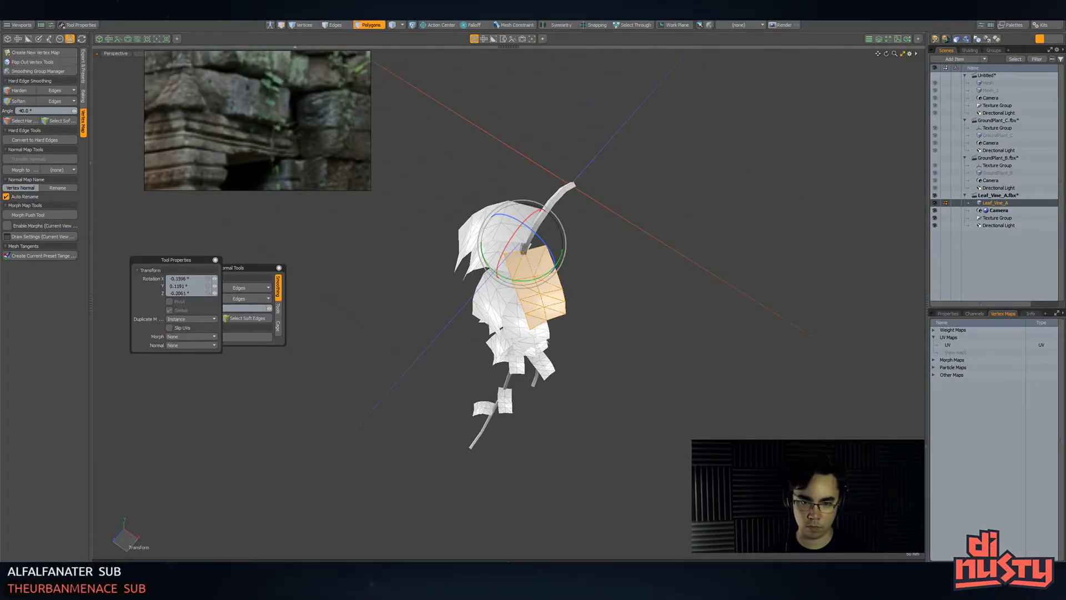
{"action": "left_click_drag", "start_coordinate": [534, 291], "coordinate": [551, 288]}
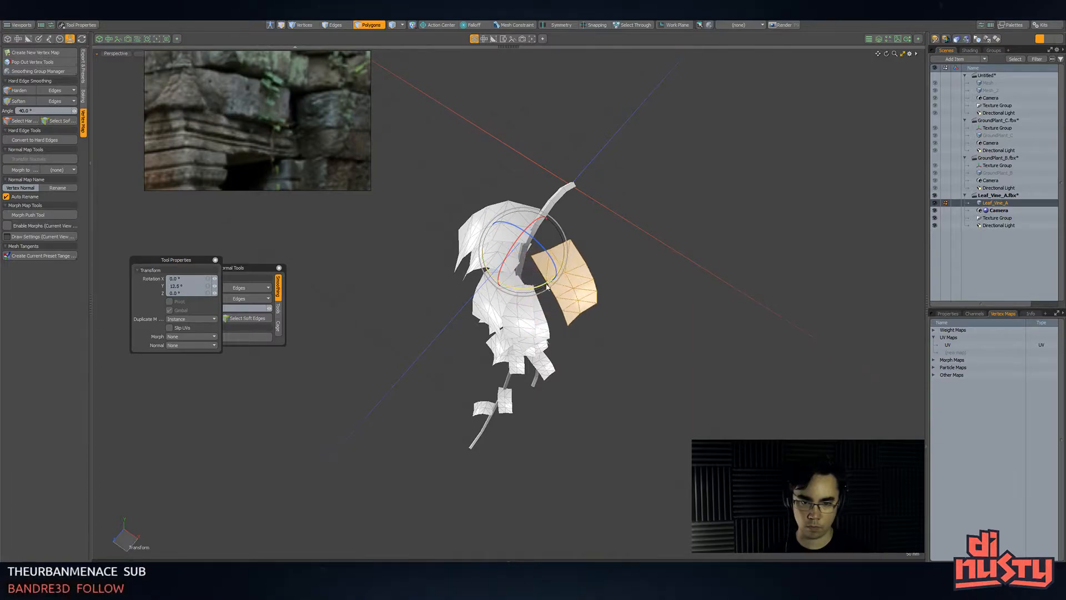
{"action": "key", "text": "ctrl+z"}
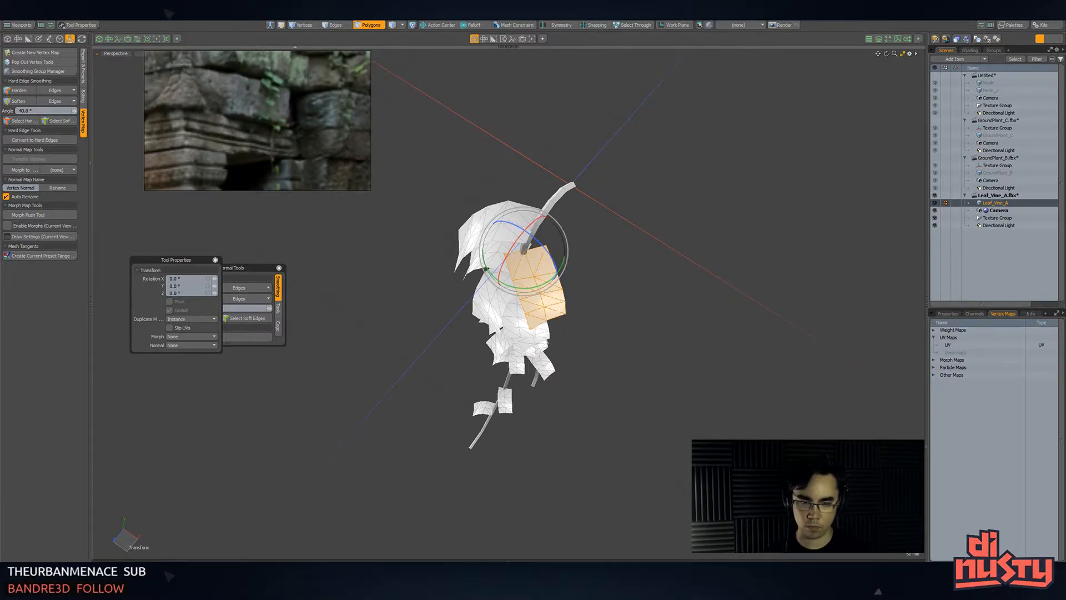
{"action": "key", "text": "q"}
{"action": "left_click_drag", "start_coordinate": [607, 262], "coordinate": [608, 254], "text": "alt"}
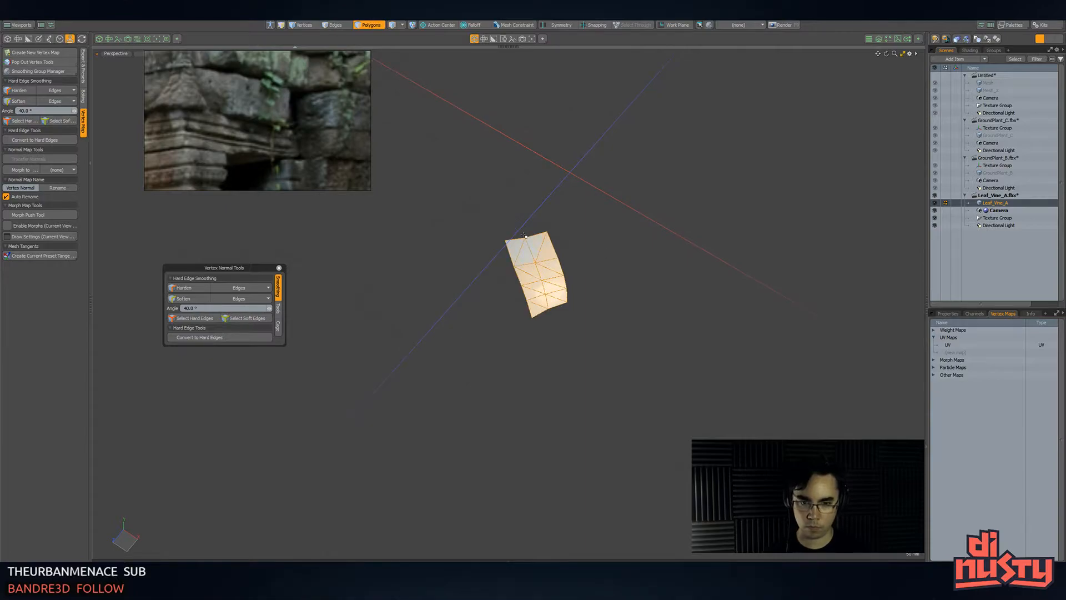
{"action": "key", "text": "e"}
{"action": "key", "text": "x"}
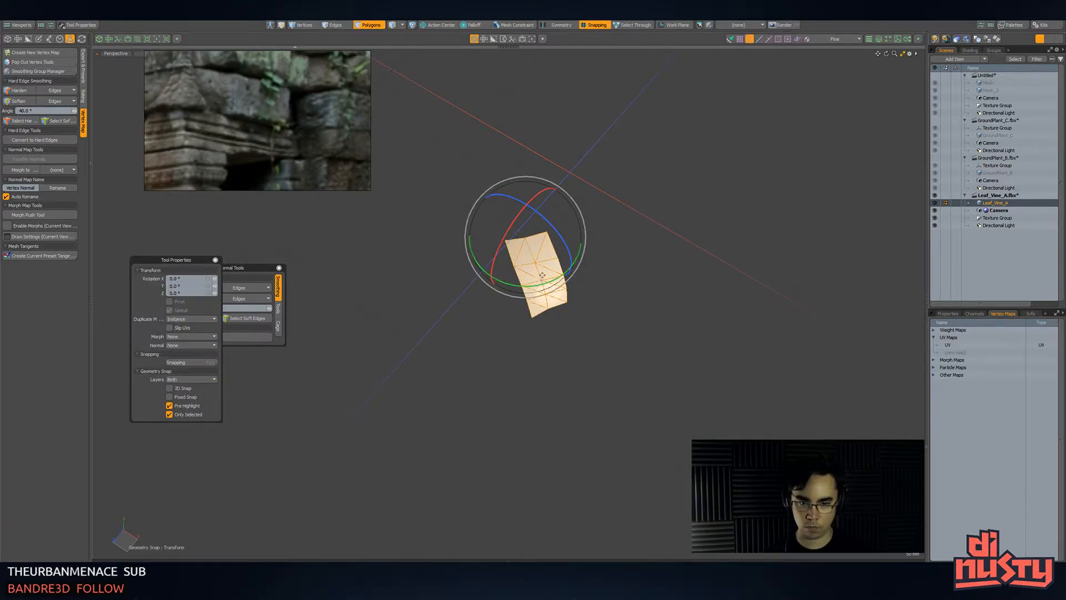
{"action": "left_click_drag", "start_coordinate": [547, 287], "coordinate": [563, 284]}
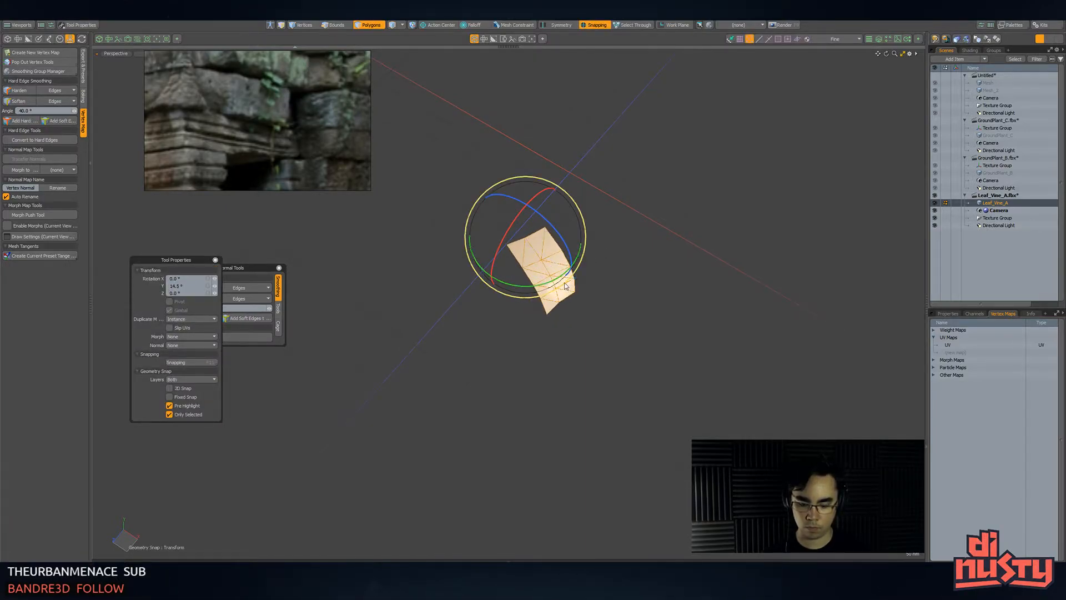
{"action": "key", "text": "u"}
{"action": "key", "text": "q"}
{"action": "left_click", "coordinate": [641, 272]}
- Save the vine model and check the rotated upper leaf against the temple wall in Unity
{"action": "key", "text": "ctrl+s"}
{"action": "key", "text": "alt+Tab"}
{"action": "left_click_drag", "start_coordinate": [639, 276], "coordinate": [461, 95], "text": "alt"}
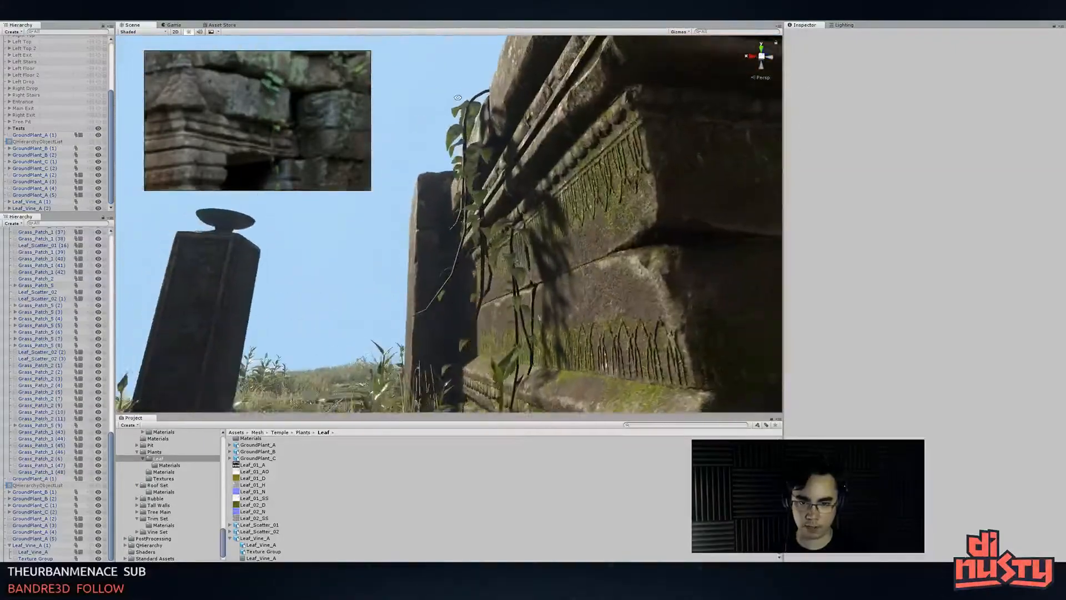
{"action": "key", "text": "alt+Tab"}
- Bevel the edge loop at a bend in the lower main stem to smooth its curve
{"action": "left_click_drag", "start_coordinate": [527, 252], "coordinate": [539, 333], "text": "alt"}
{"action": "key", "text": "5"}
{"action": "key", "text": "3"}
{"action": "scroll", "coordinate": [510, 371], "scroll_direction": "up", "scroll_amount": 3}
{"action": "key", "text": "2"}
{"action": "double_click", "coordinate": [495, 379]}
{"action": "key", "text": "b"}
{"action": "left_click_drag", "start_coordinate": [530, 395], "coordinate": [540, 394]}
{"action": "key", "text": "space"}
{"action": "left_click", "coordinate": [579, 378]}
{"action": "scroll", "coordinate": [608, 305], "scroll_direction": "up", "scroll_amount": 3}
{"action": "left_click_drag", "start_coordinate": [608, 305], "coordinate": [583, 227], "text": "alt"}
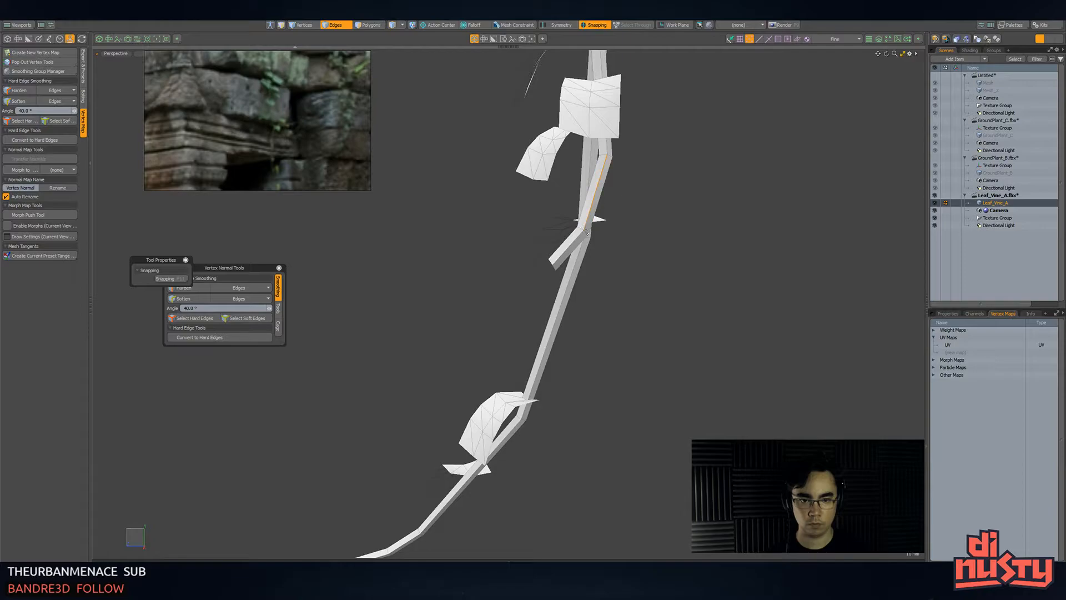
- Bevel the edge loops at the side stem's lower bends by about 7 mm
{"action": "key", "text": "2"}
{"action": "double_click", "coordinate": [609, 157]}
{"action": "key", "text": "b"}
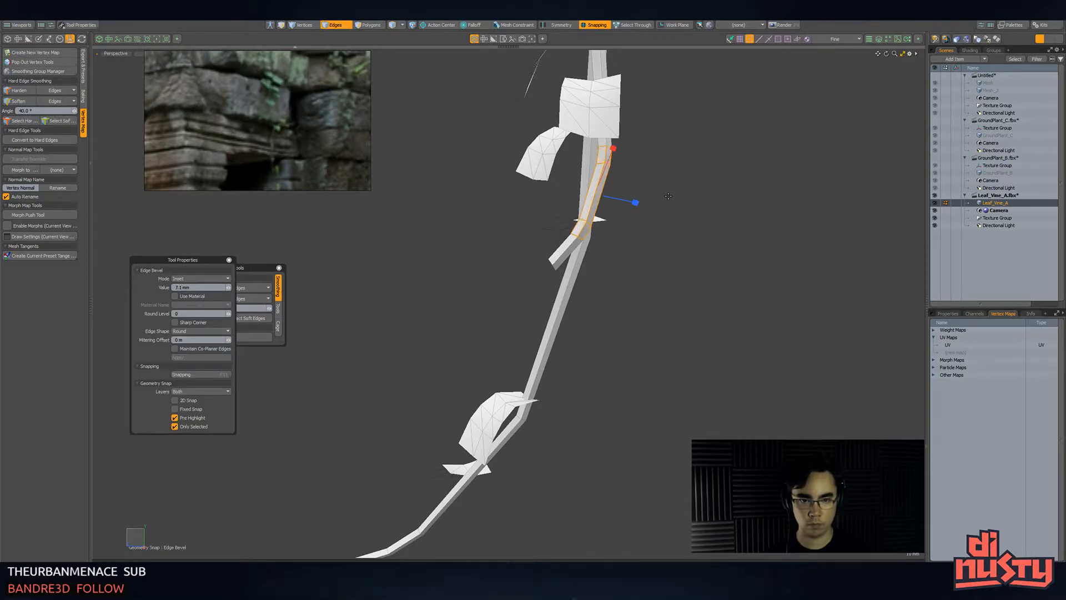
{"action": "key", "text": "space"}
- Bevel further edge loops along the vine's stem up towards its top
{"action": "left_click_drag", "start_coordinate": [623, 244], "coordinate": [562, 471], "text": "alt"}
{"action": "key", "text": "b"}
{"action": "key", "text": "space"}
{"action": "key", "text": "b"}
{"action": "left_click_drag", "start_coordinate": [549, 375], "coordinate": [489, 232]}
{"action": "key", "text": "space"}
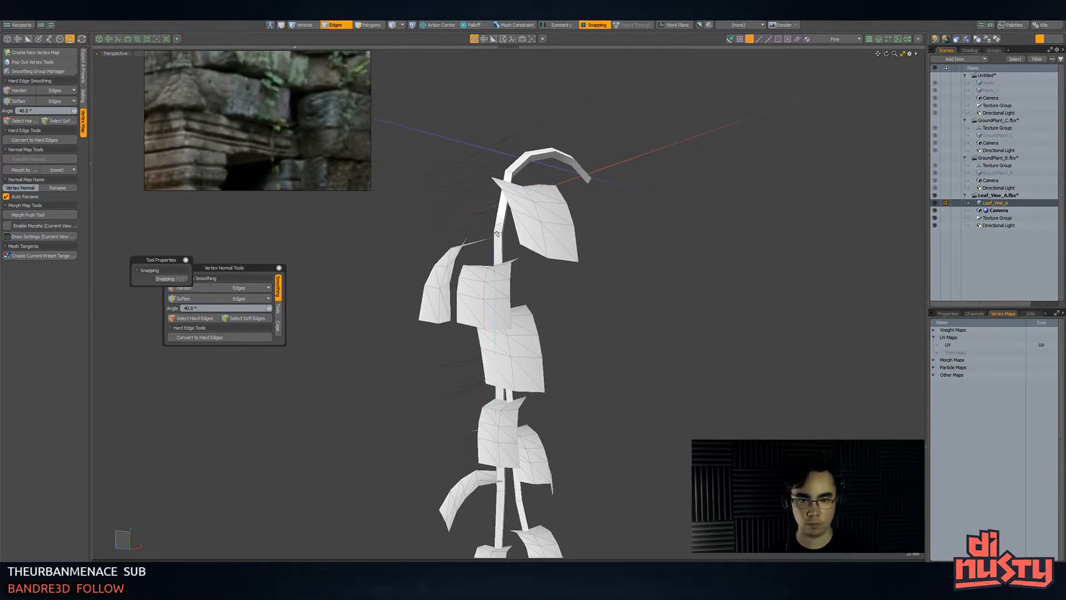
- Bevel the remaining sharp bends of the upper stem using the same edge bevel
{"action": "key", "text": "b"}
{"action": "key", "text": "q"}
{"action": "left_click", "coordinate": [593, 291]}
{"action": "left_click_drag", "start_coordinate": [595, 295], "coordinate": [588, 123], "text": "alt"}
{"action": "key", "text": "b"}
{"action": "key", "text": "q"}
{"action": "left_click", "coordinate": [578, 168]}
{"action": "left_click", "coordinate": [577, 123]}
{"action": "key", "text": "b"}
{"action": "key", "text": "q"}
{"action": "left_click", "coordinate": [612, 234]}
{"action": "left_click_drag", "start_coordinate": [612, 234], "coordinate": [565, 234], "text": "alt"}
- Inspect the smoothed vines on the temple wall in Unity from several angles, including the far corner
{"action": "key", "text": "alt+Tab"}
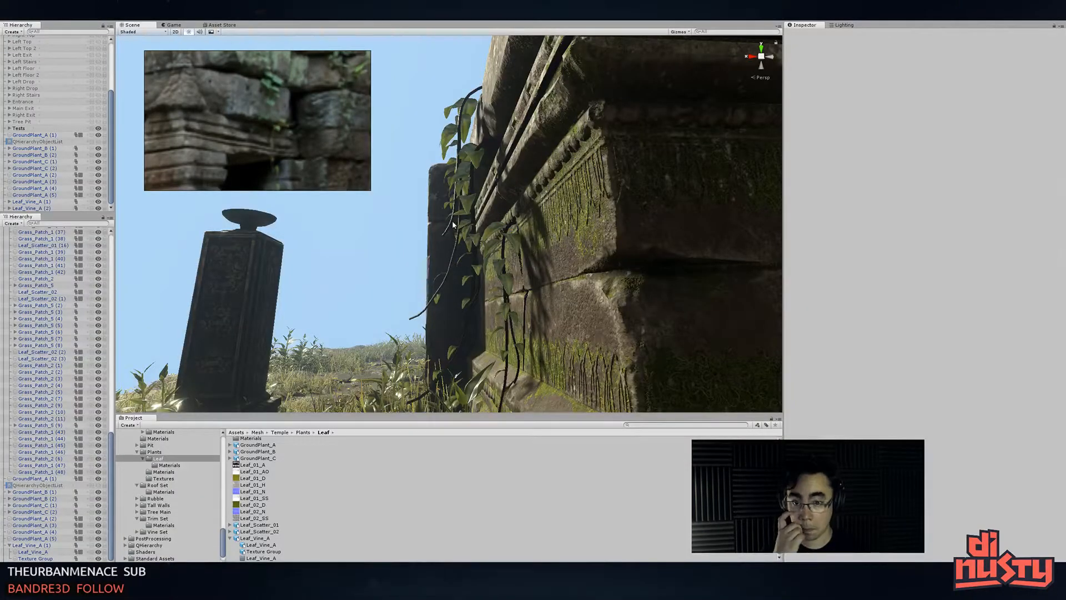
{"action": "left_click_drag", "start_coordinate": [302, 272], "coordinate": [642, 305], "text": "alt"}
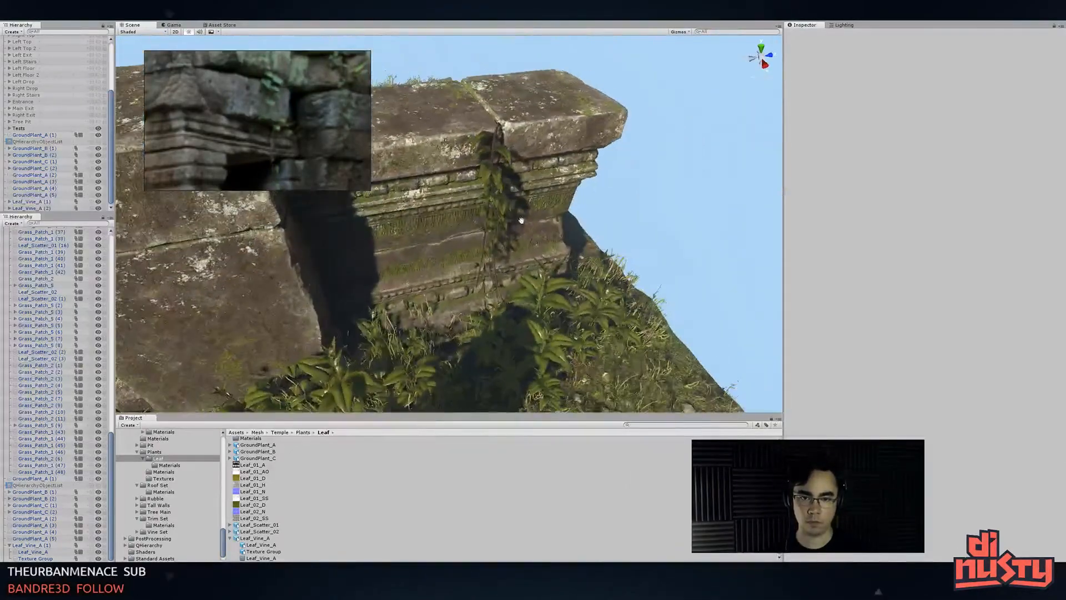
{"action": "middle_click_drag", "start_coordinate": [642, 305], "coordinate": [642, 372], "text": "alt"}
{"action": "right_click_drag", "start_coordinate": [642, 372], "coordinate": [724, 308], "text": "alt"}
{"action": "left_click_drag", "start_coordinate": [724, 308], "coordinate": [581, 327], "text": "alt"}
{"action": "key", "text": "alt+Tab"}
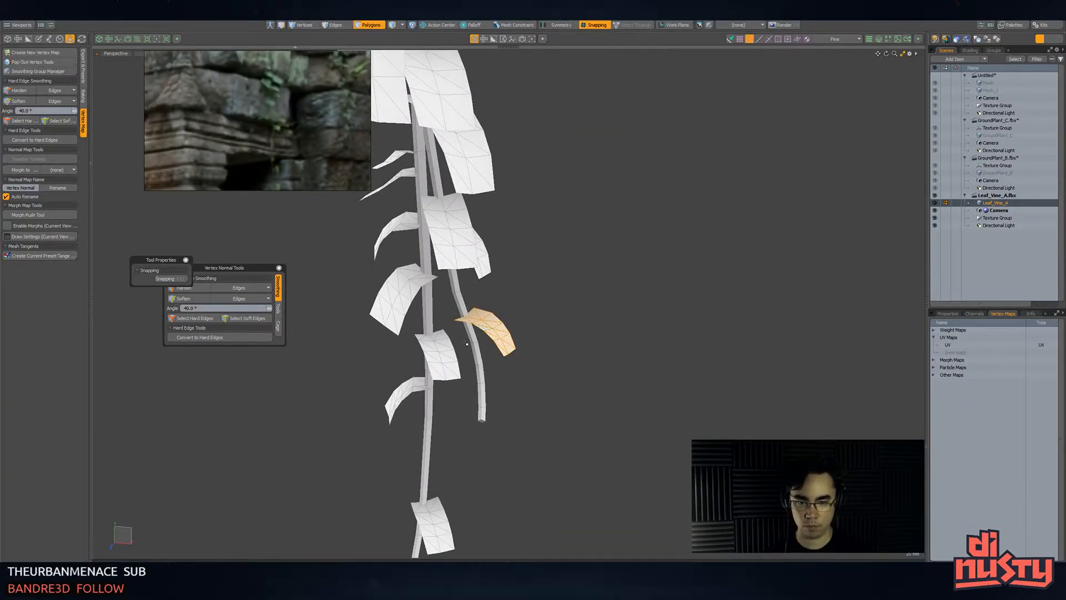
- Place a copy of the small leaf cluster lower on the main stem and rotate it about 50° around Y
{"action": "left_click_drag", "start_coordinate": [456, 212], "coordinate": [590, 282], "text": "alt"}
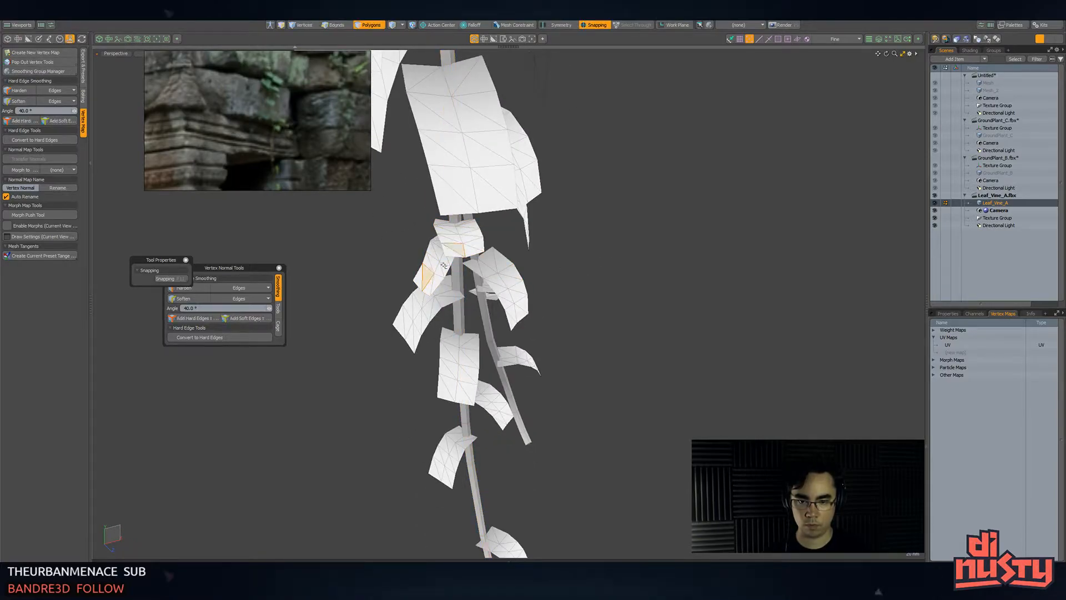
{"action": "left_click_drag", "start_coordinate": [459, 372], "coordinate": [438, 273], "text": "alt"}
{"action": "key", "text": "w"}
{"action": "key", "text": "q"}
{"action": "key", "text": "w"}
{"action": "key", "text": "x"}
{"action": "key", "text": "e"}
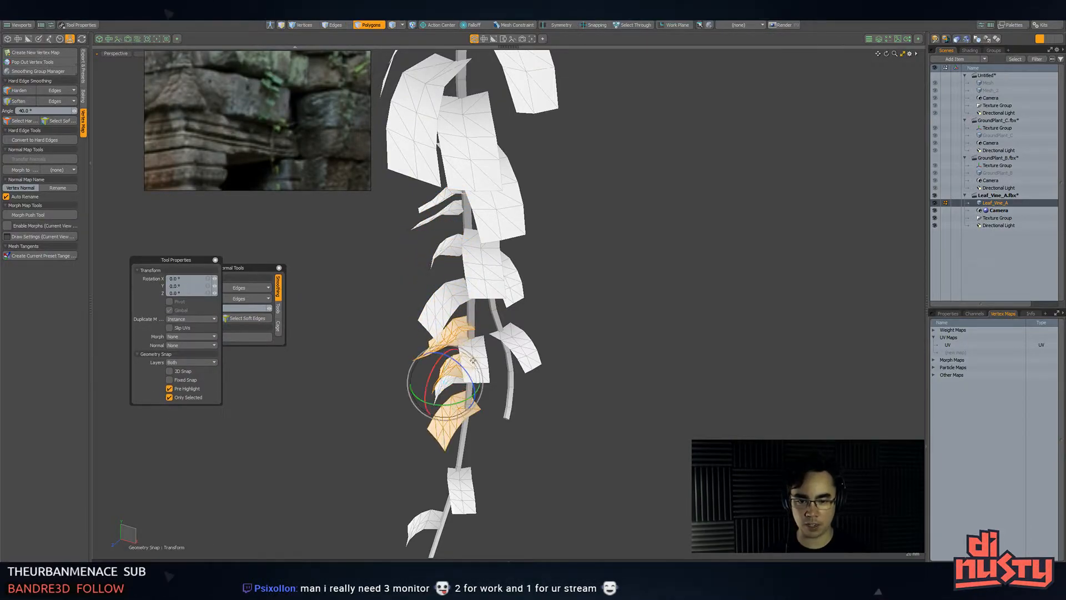
{"action": "key", "text": "x"}
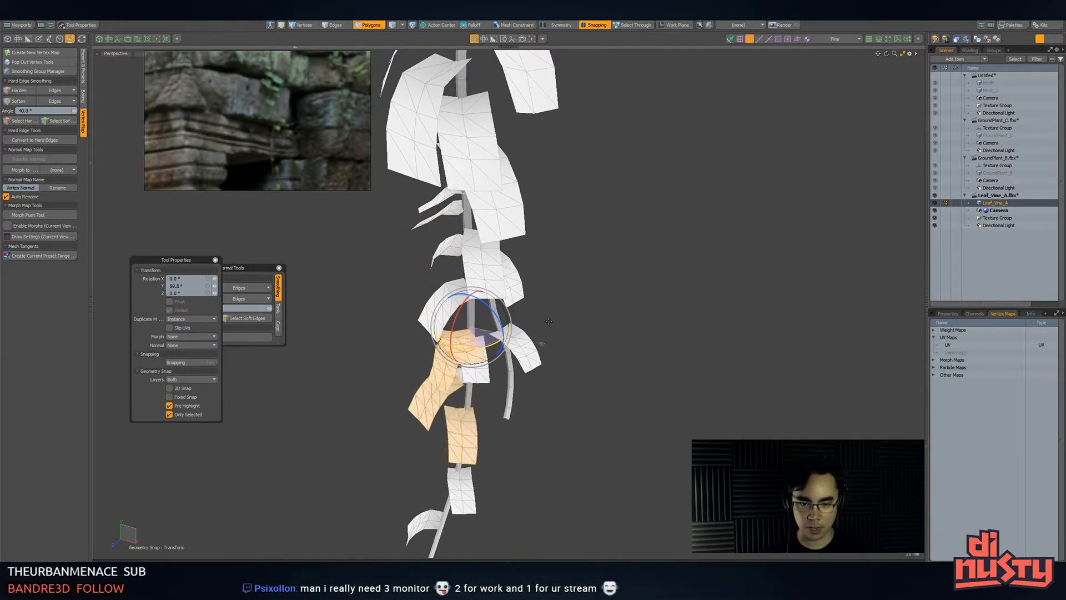
- Adjust the copied leaf cluster's orientation and move it against the main stem with snapping off
{"action": "key", "text": "r"}
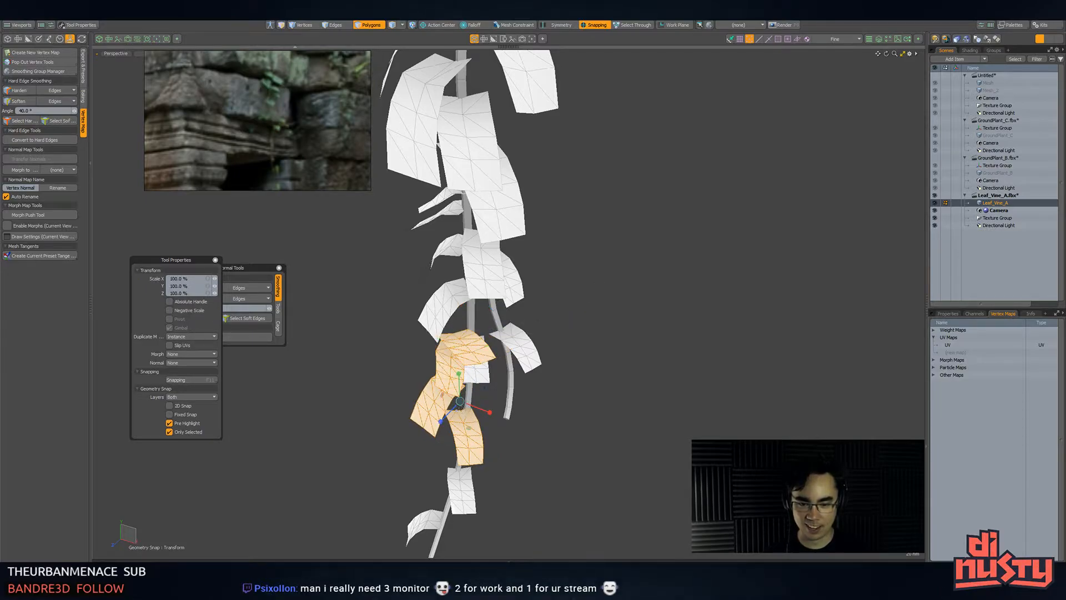
{"action": "mouse_move", "coordinate": [460, 417]}
{"action": "left_mouse_down", "text": "alt"}
{"action": "mouse_move", "coordinate": [412, 301]}
{"action": "mouse_move", "coordinate": [495, 316]}
{"action": "mouse_move", "coordinate": [429, 362]}
{"action": "mouse_move", "coordinate": [423, 321]}
{"action": "mouse_move", "coordinate": [475, 397]}
{"action": "mouse_move", "coordinate": [460, 403]}
{"action": "left_mouse_up", "text": "alt"}
{"action": "scroll", "coordinate": [495, 317], "scroll_direction": "up", "scroll_amount": 2}
{"action": "key", "text": "e"}
{"action": "key", "text": "w"}
{"action": "key", "text": "x"}
{"action": "left_click_drag", "start_coordinate": [460, 403], "coordinate": [478, 438], "text": "alt"}
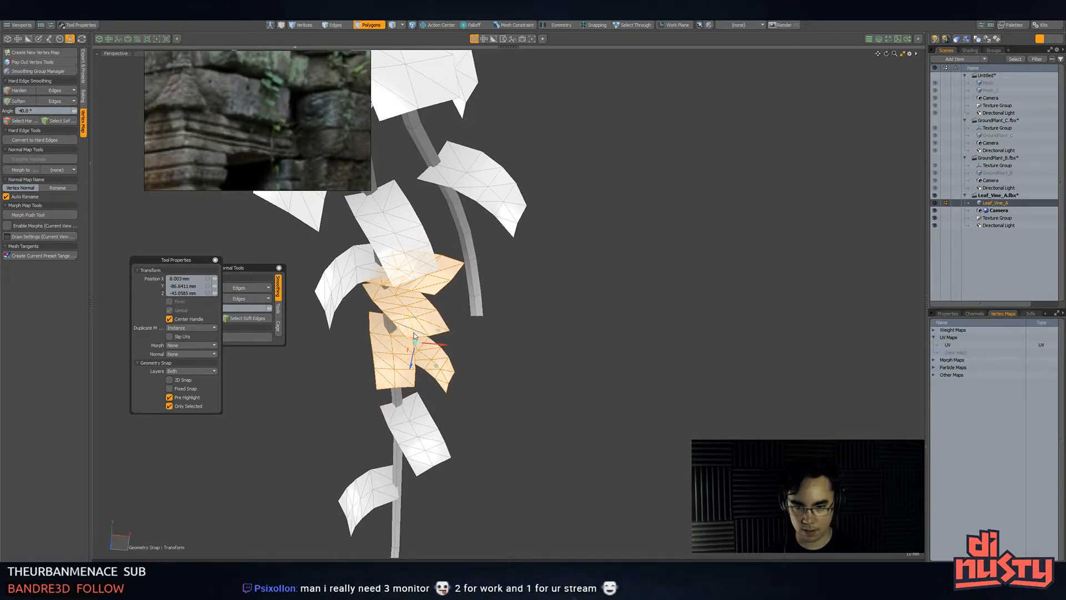
{"action": "left_click_drag", "start_coordinate": [414, 334], "coordinate": [415, 345]}
- Reposition the copied leaves individually along the main stem, removing each fitted leaf from the selection
{"action": "left_click_drag", "start_coordinate": [416, 346], "coordinate": [470, 394], "text": "alt"}
{"action": "key", "text": "space"}
{"action": "key", "text": "w"}
{"action": "left_click_drag", "start_coordinate": [469, 443], "coordinate": [420, 395]}
{"action": "key", "text": "space"}
{"action": "double_click", "coordinate": [437, 411], "text": "ctrl"}
{"action": "key", "text": "w"}
{"action": "left_click_drag", "start_coordinate": [419, 395], "coordinate": [525, 300], "text": "alt"}
- Place the last leaf of the copied cluster at the side stem's lower end and adjust its rotation
{"action": "key", "text": "space"}
{"action": "double_click", "coordinate": [414, 351], "text": "ctrl"}
{"action": "key", "text": "w"}
{"action": "key", "text": "e"}
{"action": "key", "text": "w"}
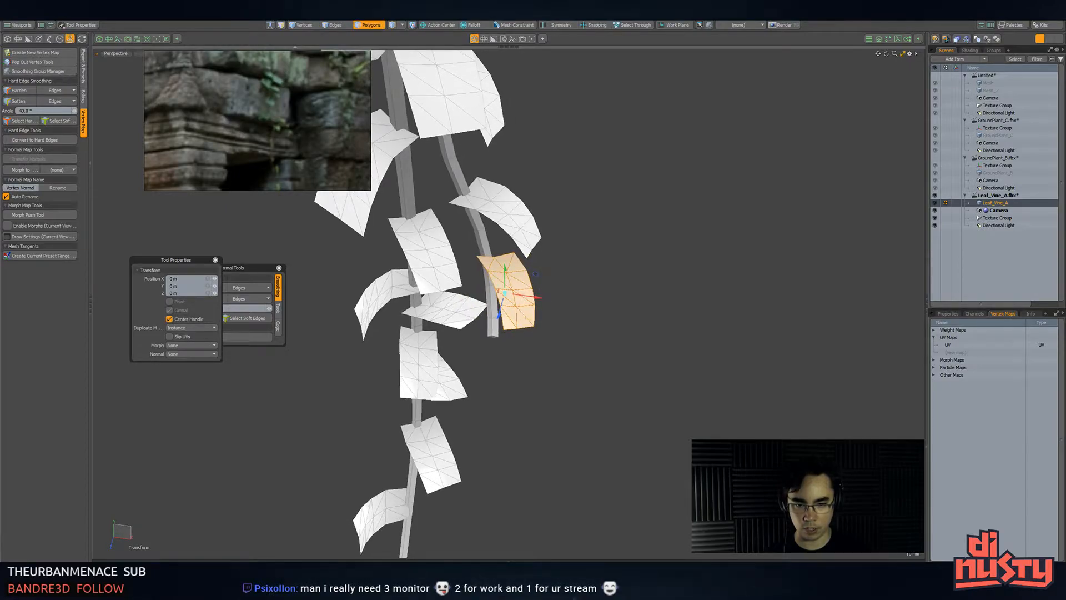
{"action": "key", "text": "space"}
{"action": "left_click_drag", "start_coordinate": [547, 362], "coordinate": [478, 272], "text": "alt"}
{"action": "key", "text": "e"}
{"action": "key", "text": "alt+Tab"}
{"action": "key", "text": "alt+Tab"}
- Copy the two lowest leaves and move the copies about 52 mm down the main stem
{"action": "left_click_drag", "start_coordinate": [420, 292], "coordinate": [559, 267], "text": "alt"}
{"action": "scroll", "coordinate": [523, 326], "scroll_direction": "up", "scroll_amount": 3}
{"action": "key", "text": "q"}
{"action": "double_click", "coordinate": [572, 201]}
{"action": "left_click_drag", "start_coordinate": [571, 202], "coordinate": [629, 475], "text": "alt"}
{"action": "key", "text": "w"}
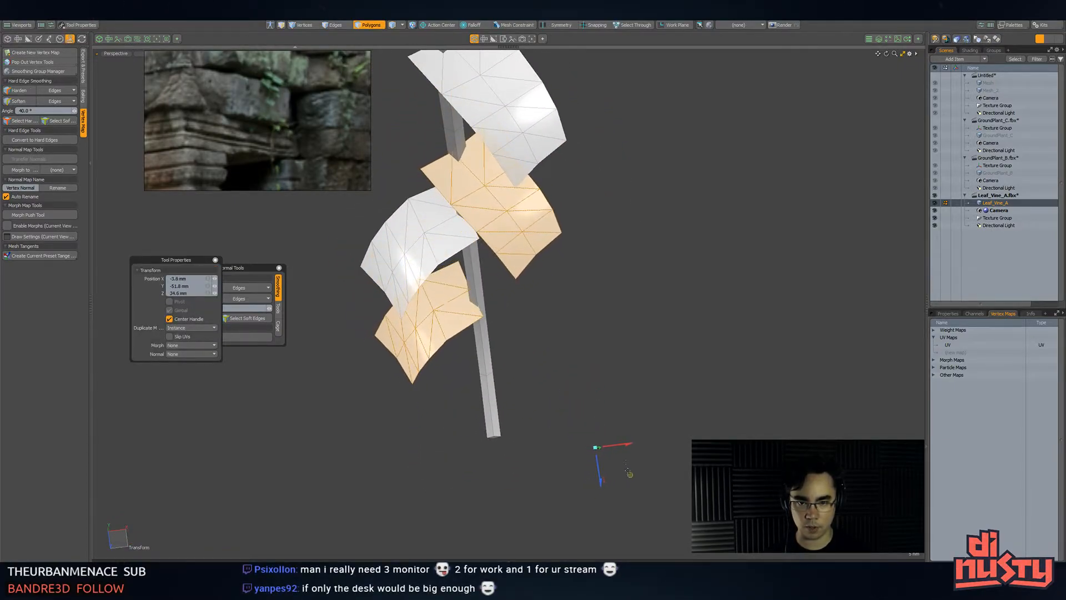
{"action": "left_click_drag", "start_coordinate": [520, 256], "coordinate": [417, 240]}
- Rotate the copied leaf pair around the main stem and line its upper leaf up with the stem
{"action": "key", "text": "w"}
{"action": "key", "text": "e"}
{"action": "left_click_drag", "start_coordinate": [436, 190], "coordinate": [482, 159], "text": "alt"}
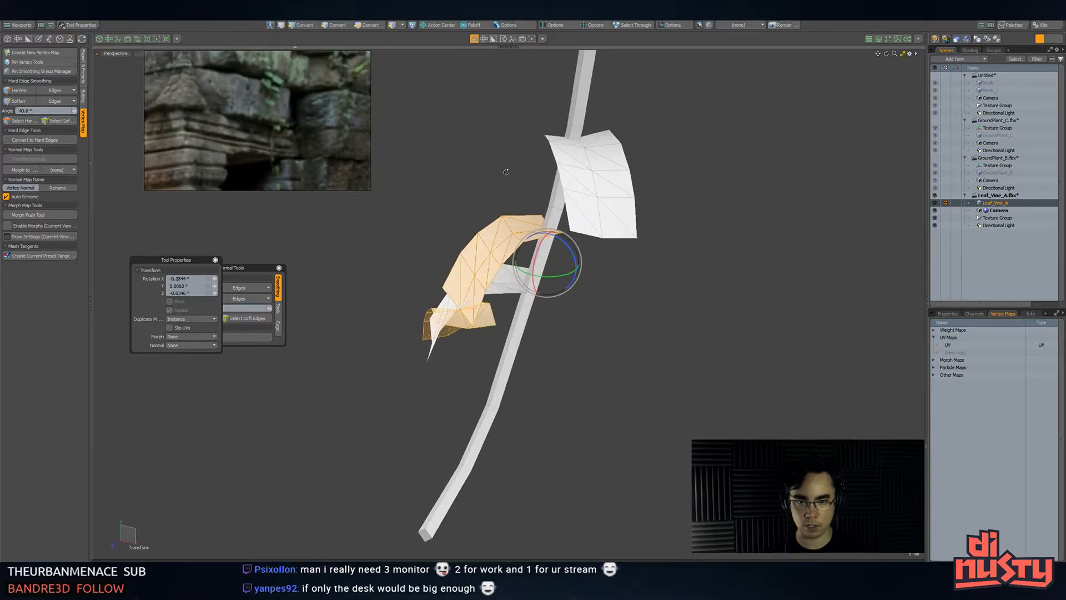
{"action": "left_click_drag", "start_coordinate": [532, 234], "coordinate": [575, 276]}
{"action": "key", "text": "w"}
- Drop the upper leaf from the selection and move the other copy down to the main stem's tip
{"action": "key", "text": "q"}
{"action": "double_click", "coordinate": [518, 221], "text": "ctrl"}
{"action": "key", "text": "w"}
{"action": "left_click_drag", "start_coordinate": [344, 293], "coordinate": [624, 500]}
{"action": "key", "text": "e"}
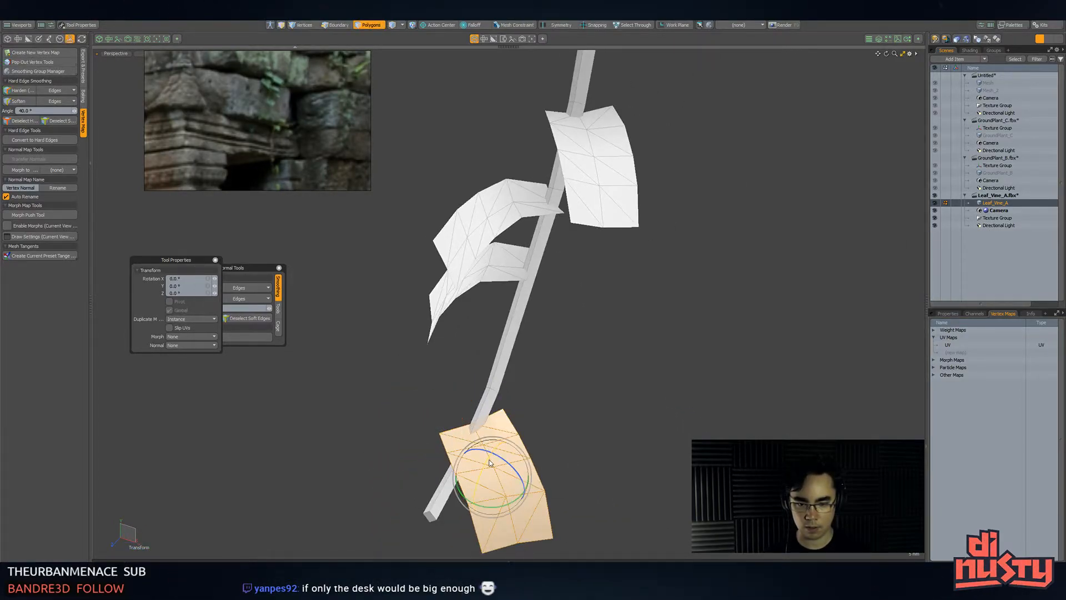
{"action": "key", "text": "space"}
- Place another leaf copy just above the tip leaf, rotated to the opposite side with its base on the stem
{"action": "key", "text": "e"}
{"action": "left_click_drag", "start_coordinate": [485, 456], "coordinate": [436, 451]}
{"action": "left_click_drag", "start_coordinate": [450, 413], "coordinate": [487, 401]}
{"action": "key", "text": "w"}
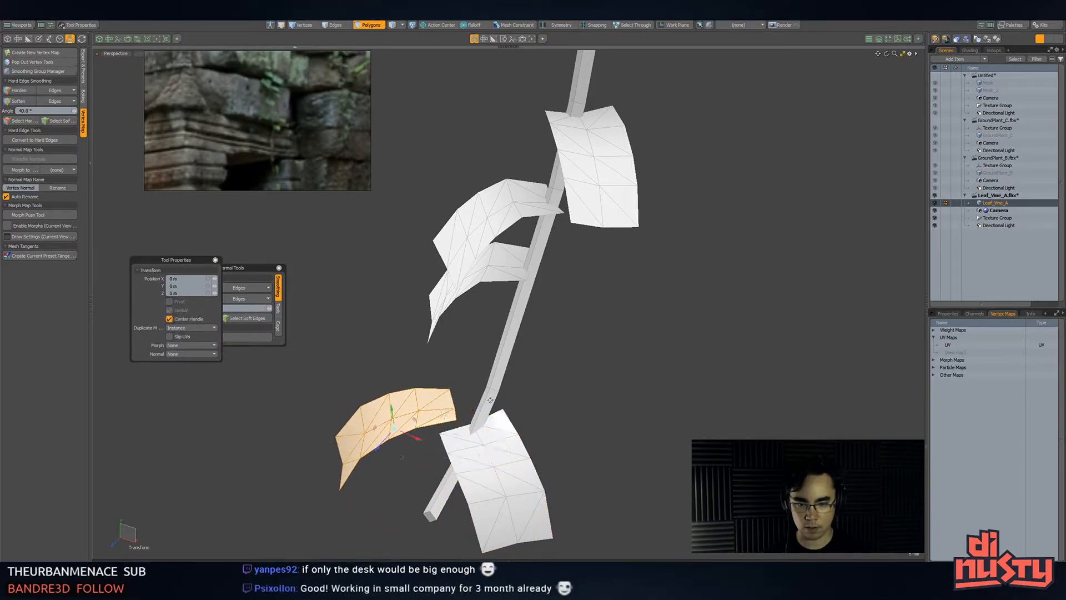
{"action": "left_click_drag", "start_coordinate": [405, 456], "coordinate": [489, 311]}
{"action": "key", "text": "e"}
{"action": "left_click_drag", "start_coordinate": [534, 280], "coordinate": [536, 314], "text": "alt"}
{"action": "left_click_drag", "start_coordinate": [518, 226], "coordinate": [580, 217]}
{"action": "mouse_move", "coordinate": [600, 294]}
{"action": "left_mouse_down", "text": "alt"}
{"action": "mouse_move", "coordinate": [633, 258]}
{"action": "mouse_move", "coordinate": [614, 238]}
{"action": "mouse_move", "coordinate": [571, 349]}
{"action": "mouse_move", "coordinate": [595, 314]}
{"action": "left_mouse_up", "text": "alt"}
{"action": "key", "text": "q"}
{"action": "left_click", "coordinate": [635, 258]}
- Fine-tune the position of a single leaf on the lower main stem so its base meets the stem
{"action": "double_click", "coordinate": [584, 336]}
{"action": "key", "text": "w"}
{"action": "mouse_move", "coordinate": [596, 316]}
{"action": "left_mouse_down", "text": "alt"}
{"action": "mouse_move", "coordinate": [665, 353]}
{"action": "mouse_move", "coordinate": [612, 324]}
{"action": "left_mouse_up", "text": "alt"}
{"action": "key", "text": "q"}
{"action": "left_click", "coordinate": [614, 323]}
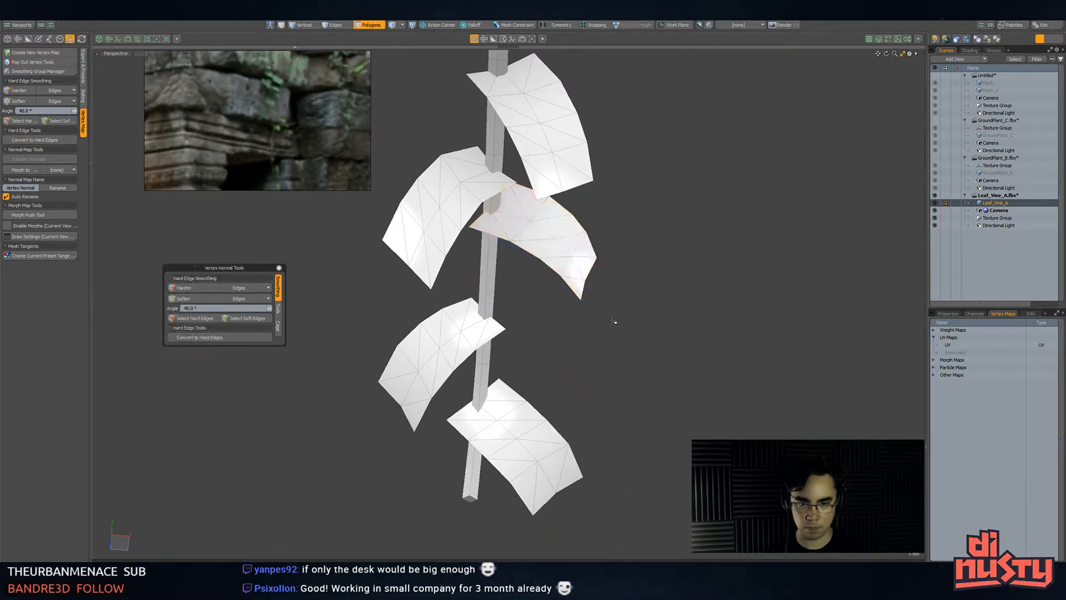
- Check the hanging vine on the temple wall in Unity and return to the Modo mesh
{"action": "key", "text": "alt+Tab"}
{"action": "left_click_drag", "start_coordinate": [473, 261], "coordinate": [455, 277], "text": "alt"}
{"action": "key", "text": "alt+Tab"}
- Select the three leaves on the short side stem, rotate them around it and move them along it
{"action": "scroll", "coordinate": [409, 231], "scroll_direction": "down", "scroll_amount": 6}
{"action": "left_click_drag", "start_coordinate": [409, 231], "coordinate": [579, 222], "text": "alt+shift"}
{"action": "double_click", "coordinate": [532, 306]}
{"action": "left_click", "coordinate": [572, 267]}
{"action": "left_click", "coordinate": [562, 250]}
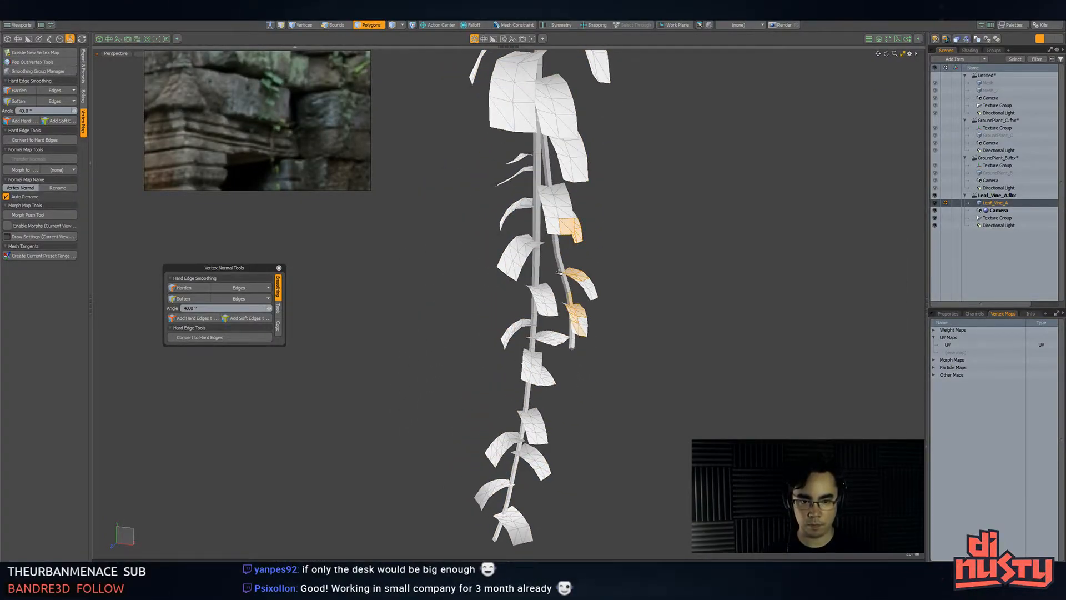
{"action": "left_click_drag", "start_coordinate": [565, 262], "coordinate": [582, 407], "text": "alt"}
{"action": "key", "text": "w"}
{"action": "key", "text": "e"}
{"action": "left_click_drag", "start_coordinate": [557, 444], "coordinate": [516, 337]}
{"action": "left_click_drag", "start_coordinate": [537, 422], "coordinate": [465, 346]}
{"action": "key", "text": "w"}
- Fine-tune the rotation and position of the three selected leaves so their bases meet the stem
{"action": "left_click_drag", "start_coordinate": [519, 373], "coordinate": [472, 384], "text": "alt"}
{"action": "key", "text": "e"}
{"action": "key", "text": "w"}
{"action": "left_click_drag", "start_coordinate": [536, 328], "coordinate": [569, 327], "text": "alt"}
{"action": "key", "text": "e"}
{"action": "mouse_move", "coordinate": [495, 360]}
{"action": "left_mouse_down"}
{"action": "mouse_move", "coordinate": [498, 375]}
{"action": "mouse_move", "coordinate": [479, 384]}
{"action": "mouse_move", "coordinate": [513, 368]}
{"action": "left_mouse_up"}
{"action": "key", "text": "w"}
{"action": "left_click_drag", "start_coordinate": [508, 406], "coordinate": [512, 448]}
{"action": "left_click", "coordinate": [562, 433]}
- Rotate a single leaf near the top of the side branch and shift it outward
{"action": "double_click", "coordinate": [525, 302]}
{"action": "left_click_drag", "start_coordinate": [526, 303], "coordinate": [485, 273], "text": "alt"}
{"action": "key", "text": "e"}
{"action": "left_click", "coordinate": [529, 286]}
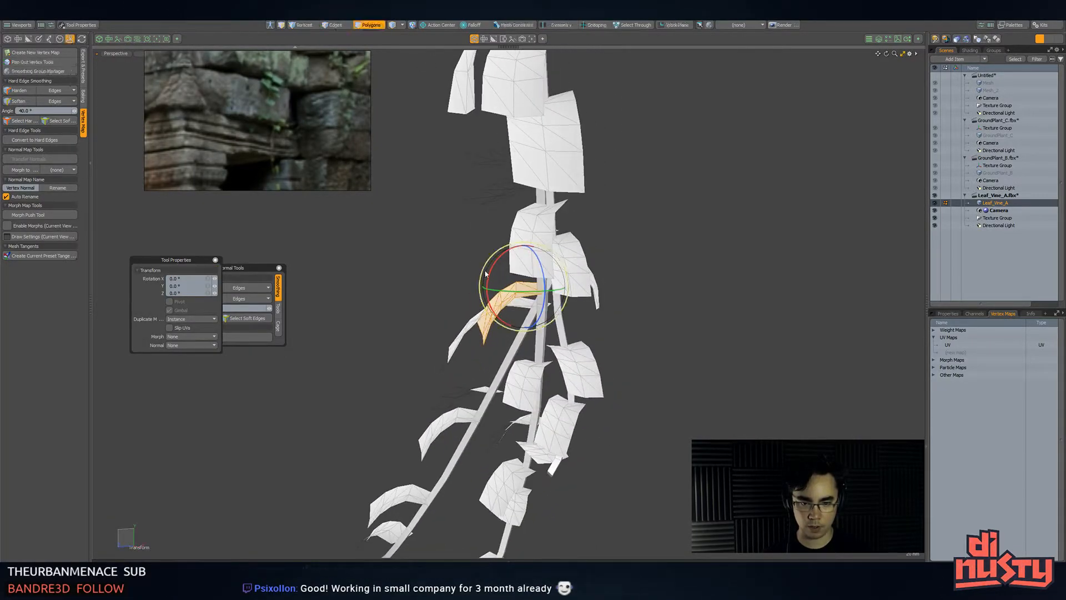
{"action": "key", "text": "w"}
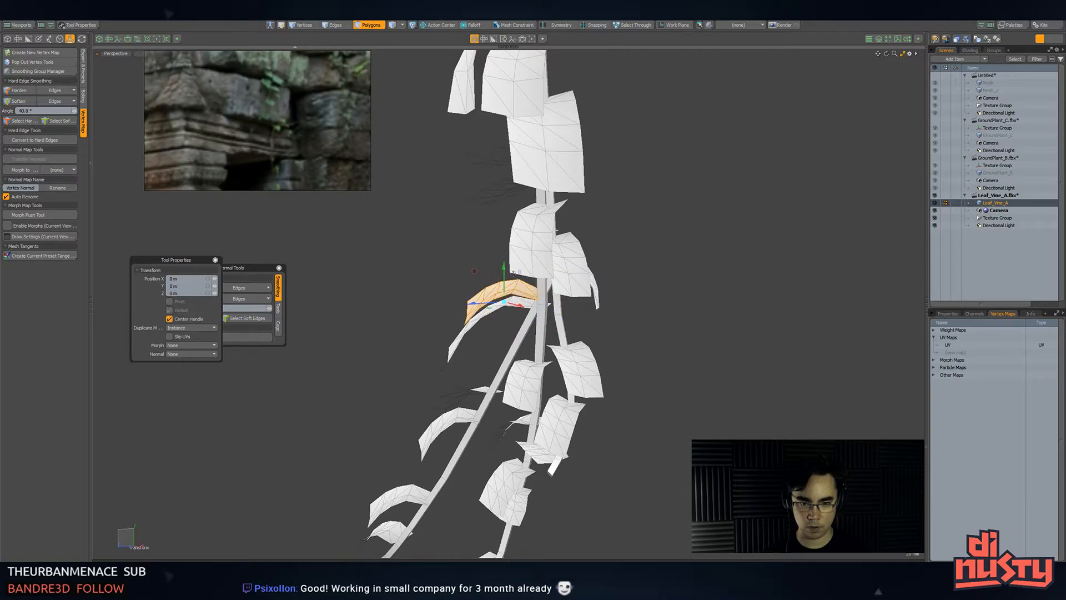
{"action": "key", "text": "q"}
- Place the selected leaf partway down the side branch, turned so its base meets the stem
{"action": "left_click_drag", "start_coordinate": [475, 264], "coordinate": [510, 388], "text": "alt"}
{"action": "key", "text": "e"}
{"action": "key", "text": "w"}
{"action": "key", "text": "q"}
{"action": "left_click_drag", "start_coordinate": [495, 335], "coordinate": [518, 366], "text": "alt"}
{"action": "key", "text": "e"}
{"action": "key", "text": "w"}
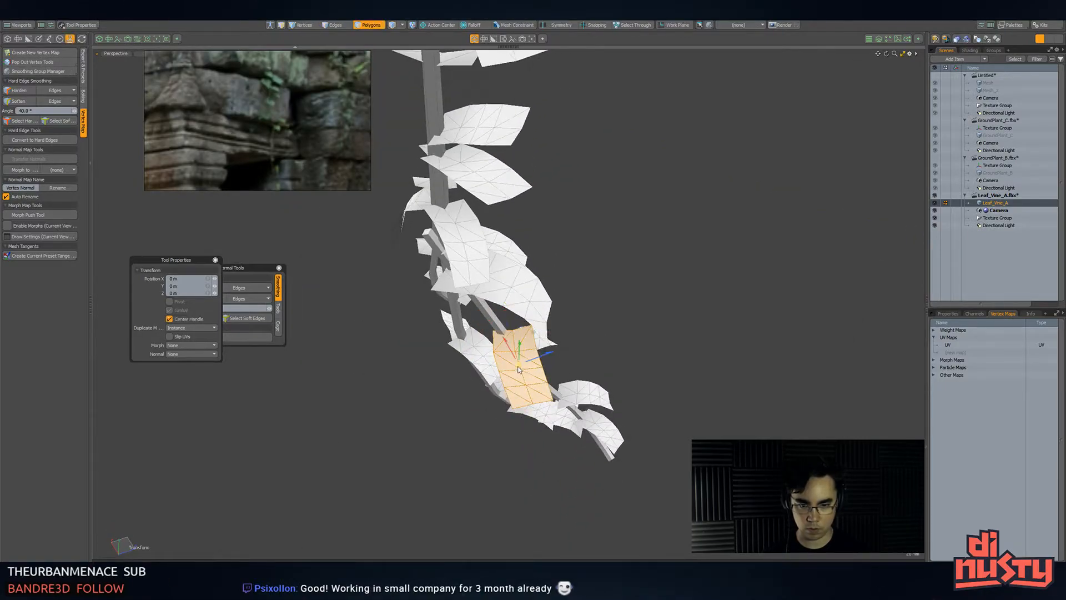
{"action": "key", "text": "q"}
{"action": "left_click", "coordinate": [636, 352]}
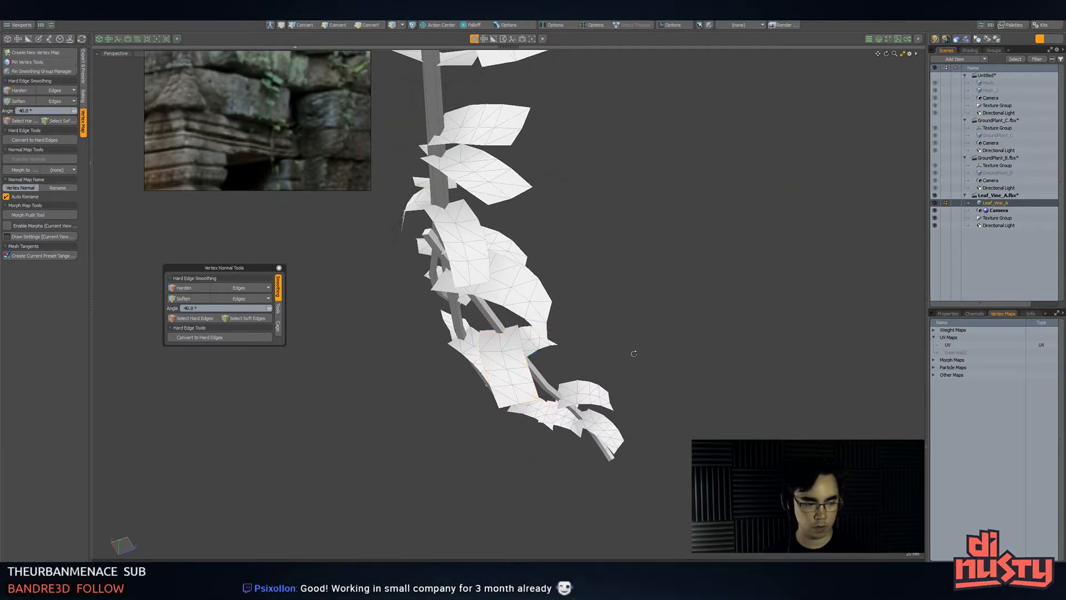
- Save the vine mesh and inspect the updated vine on the temple wall in Unity
{"action": "left_click_drag", "start_coordinate": [635, 352], "coordinate": [600, 345], "text": "alt"}
{"action": "key", "text": "ctrl+s"}
{"action": "key", "text": "alt+Tab"}
{"action": "right_click_drag", "start_coordinate": [578, 267], "coordinate": [426, 146]}
{"action": "left_click", "coordinate": [427, 146]}
{"action": "right_click_drag", "start_coordinate": [436, 199], "coordinate": [485, 250]}
{"action": "left_click", "coordinate": [485, 250]}
{"action": "left_click", "coordinate": [485, 250]}
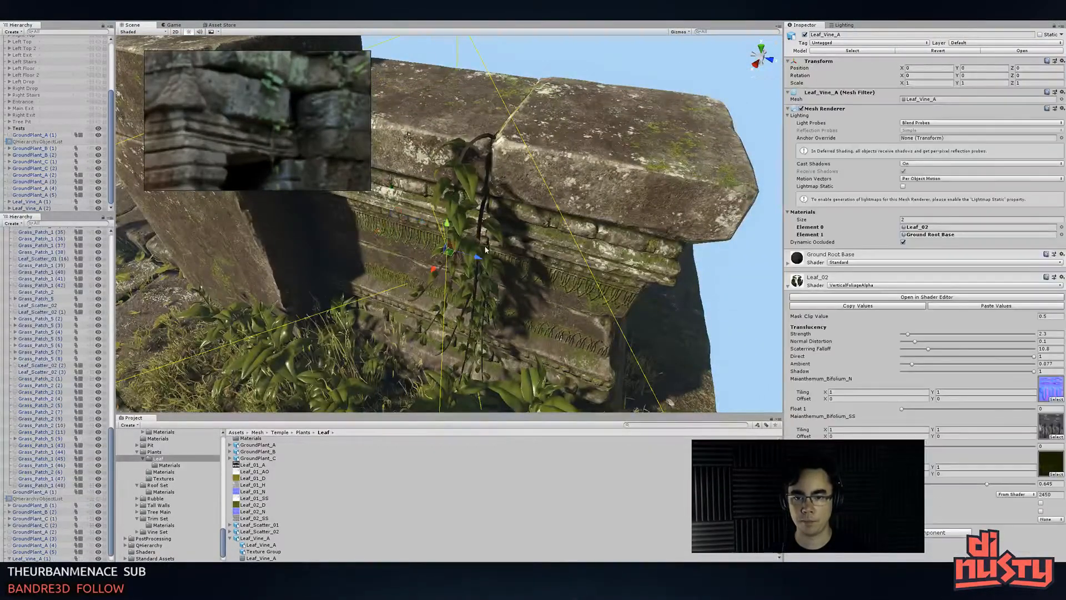
- Move the Leaf_Vine_A plant to the wall's outer corner and rotate it to about 11, 38 and -1 degrees
{"action": "left_click", "coordinate": [486, 272]}
{"action": "left_click_drag", "start_coordinate": [473, 308], "coordinate": [624, 347]}
{"action": "middle_click_drag", "start_coordinate": [625, 347], "coordinate": [570, 333]}
{"action": "left_click_drag", "start_coordinate": [570, 333], "coordinate": [653, 183], "text": "alt"}
{"action": "key", "text": "e"}
{"action": "left_click_drag", "start_coordinate": [579, 222], "coordinate": [623, 217]}
{"action": "key", "text": "w"}
{"action": "left_click_drag", "start_coordinate": [566, 249], "coordinate": [470, 191]}
{"action": "key", "text": "e"}
{"action": "left_click_drag", "start_coordinate": [496, 251], "coordinate": [524, 262]}
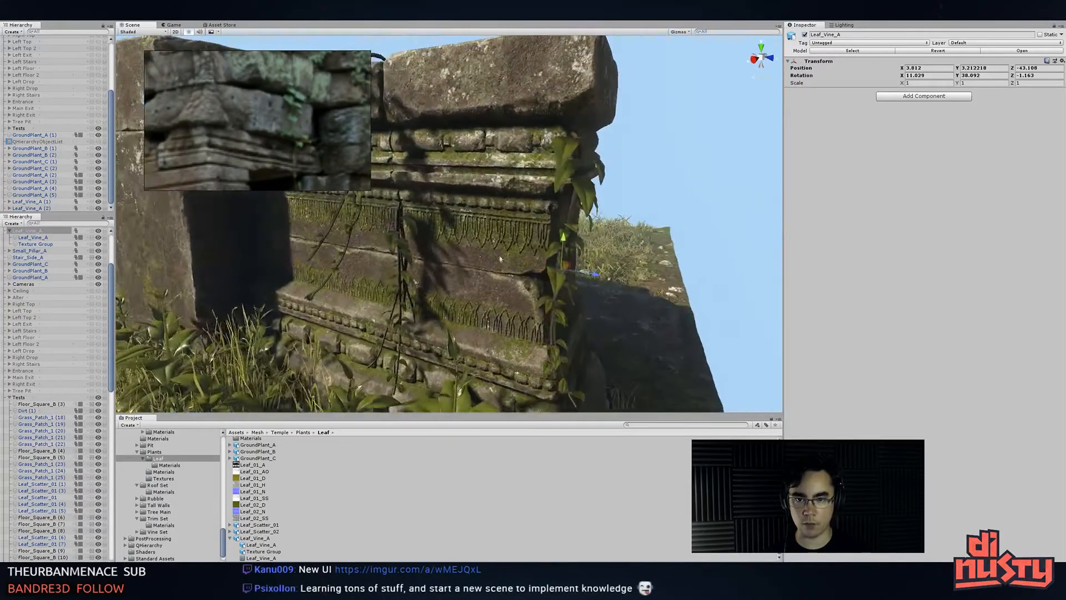
- Examine the placed vines from several sides of the wall and compare them with the Angkor Wat reference photo in the browser
{"action": "left_click", "coordinate": [404, 247]}
{"action": "left_click_drag", "start_coordinate": [405, 247], "coordinate": [811, 328], "text": "alt"}
{"action": "left_click", "coordinate": [648, 261]}
{"action": "left_click_drag", "start_coordinate": [647, 262], "coordinate": [424, 406], "text": "alt"}
{"action": "left_click", "coordinate": [478, 192]}
{"action": "left_click_drag", "start_coordinate": [479, 191], "coordinate": [389, 219], "text": "alt"}
{"action": "left_click", "coordinate": [488, 128]}
{"action": "right_click_drag", "start_coordinate": [389, 220], "coordinate": [537, 222], "text": "alt"}
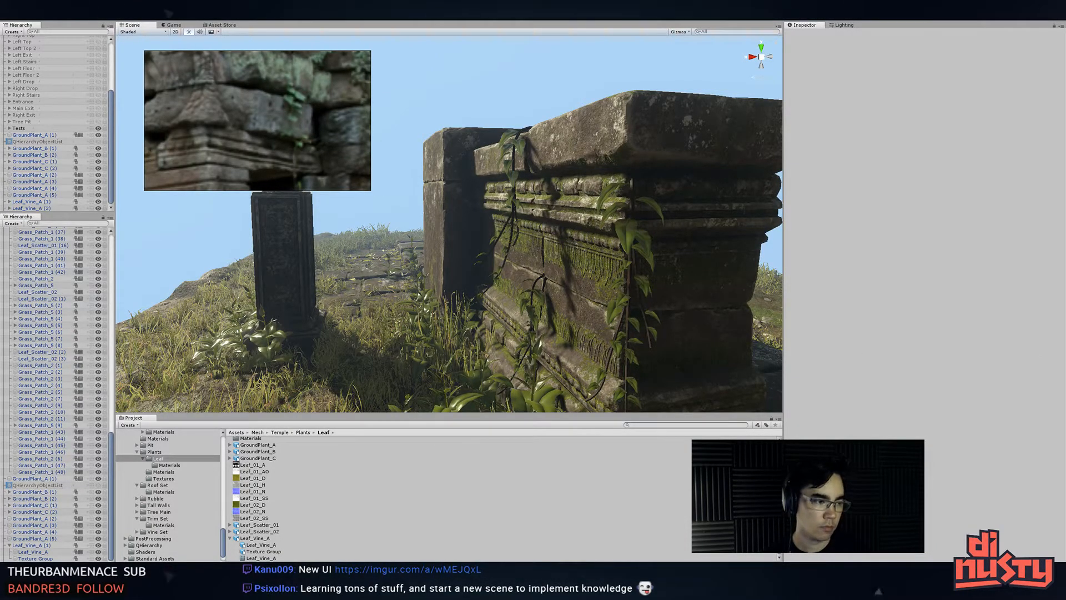
{"action": "key", "text": "alt+Tab"}
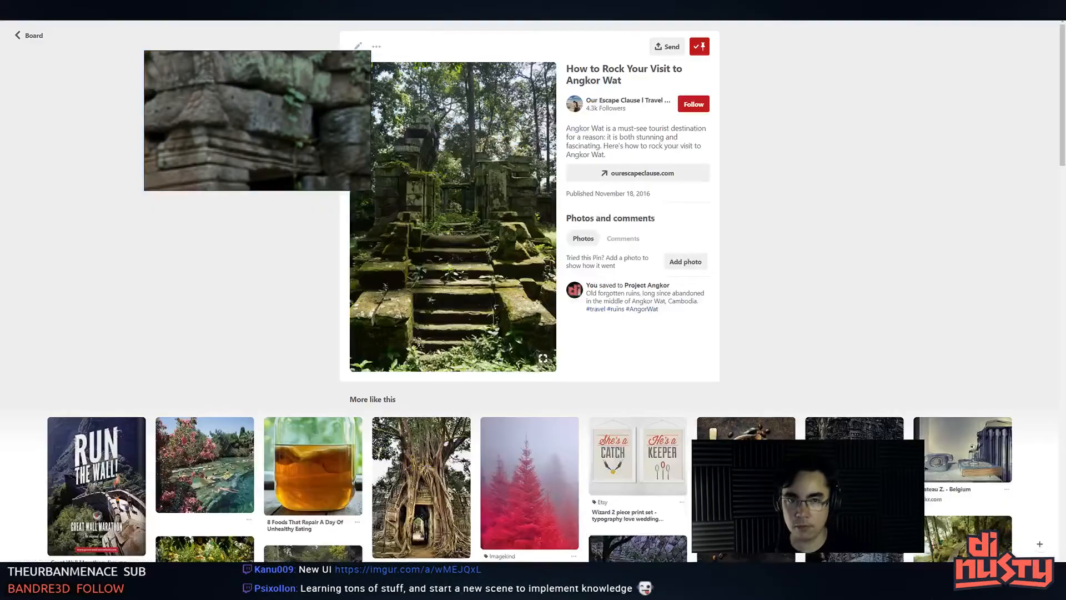
{"action": "key", "text": "alt+Tab"}
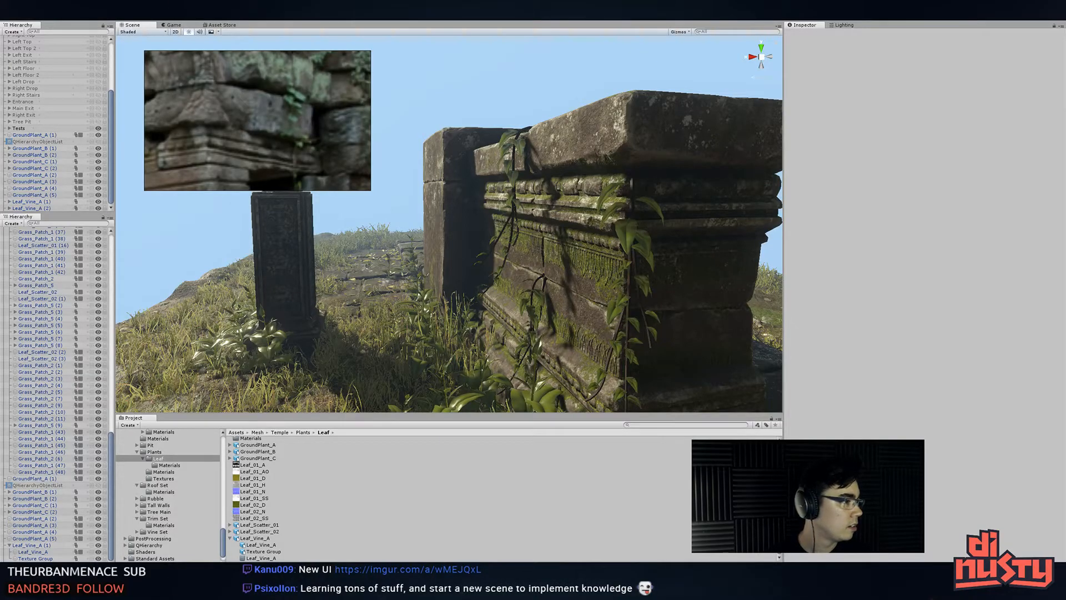
- Examine the shared Imgur screenshot enlarged in the browser, close its tab and move the window off the scene
{"action": "left_click_drag", "start_coordinate": [1065, 37], "coordinate": [683, 43]}
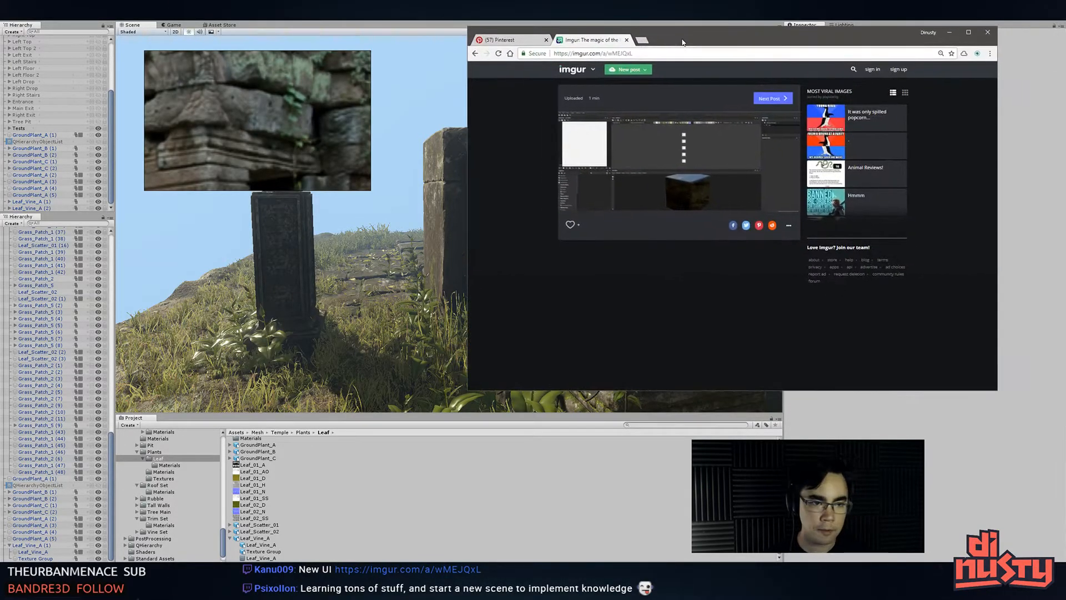
{"action": "left_click", "coordinate": [626, 120]}
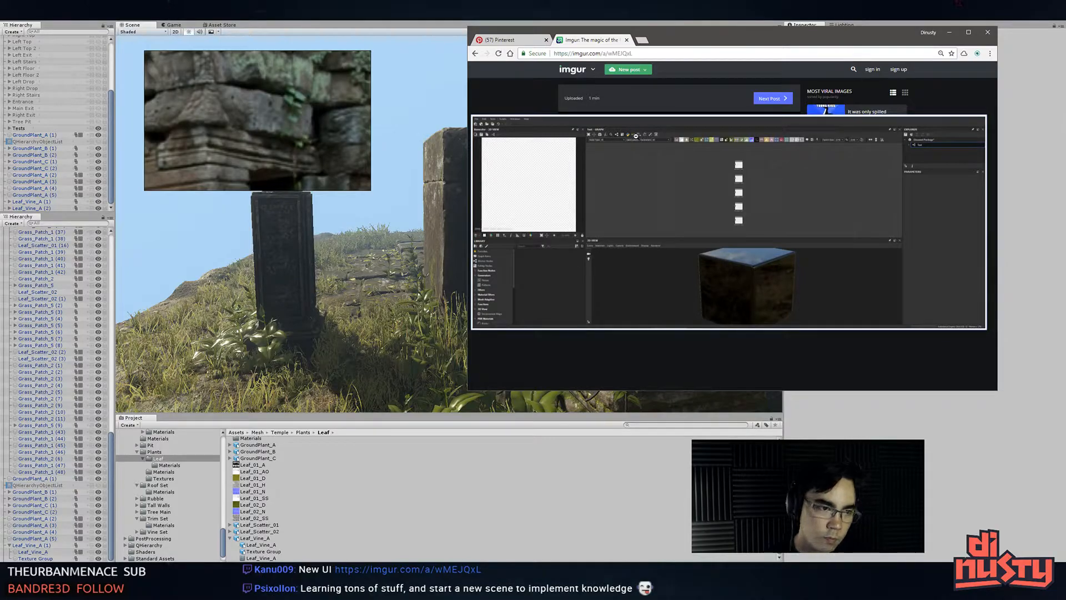
{"action": "middle_click", "coordinate": [599, 40]}
{"action": "left_click_drag", "start_coordinate": [600, 40], "coordinate": [1065, 39]}
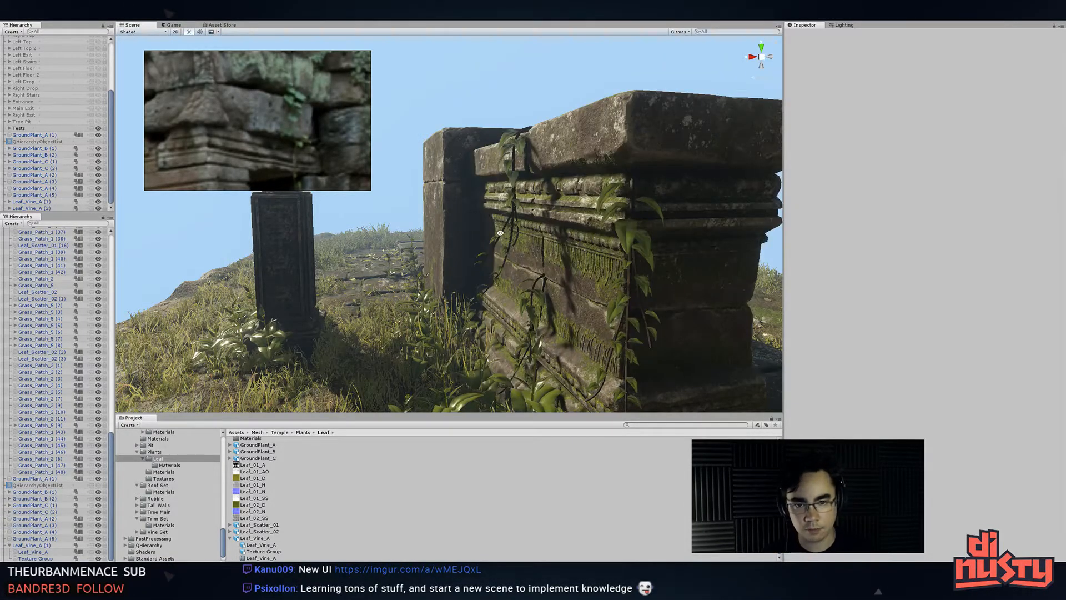
- Compare the wall scene with the Angkor Wat photo on Pinterest from a new viewing angle
{"action": "left_click_drag", "start_coordinate": [498, 233], "coordinate": [572, 239], "text": "alt"}
{"action": "key", "text": "alt+Tab"}
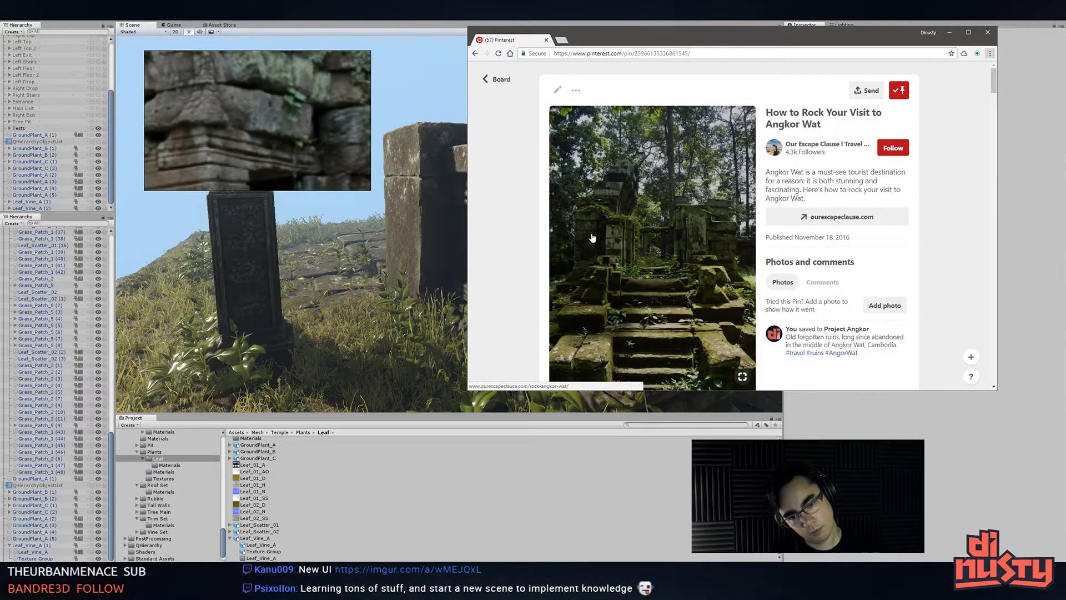
{"action": "key", "text": "alt+Tab"}
{"action": "left_click_drag", "start_coordinate": [592, 234], "coordinate": [616, 282], "text": "alt"}
- Adjust the albedo colour of the vine's Ground Root Base material
{"action": "left_click", "coordinate": [485, 215]}
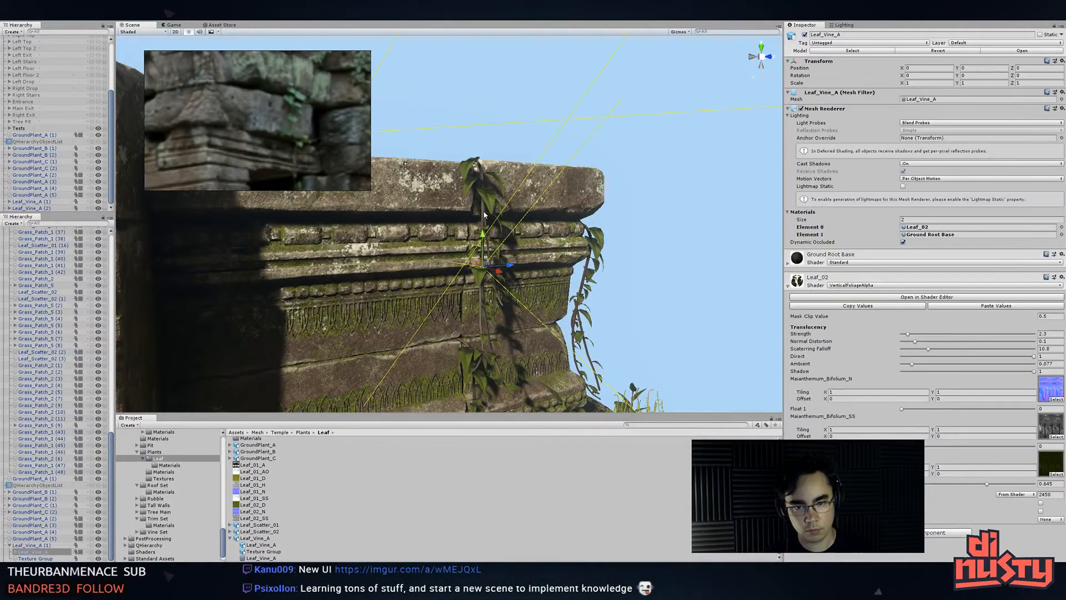
{"action": "left_click", "coordinate": [846, 259]}
{"action": "left_click", "coordinate": [903, 290]}
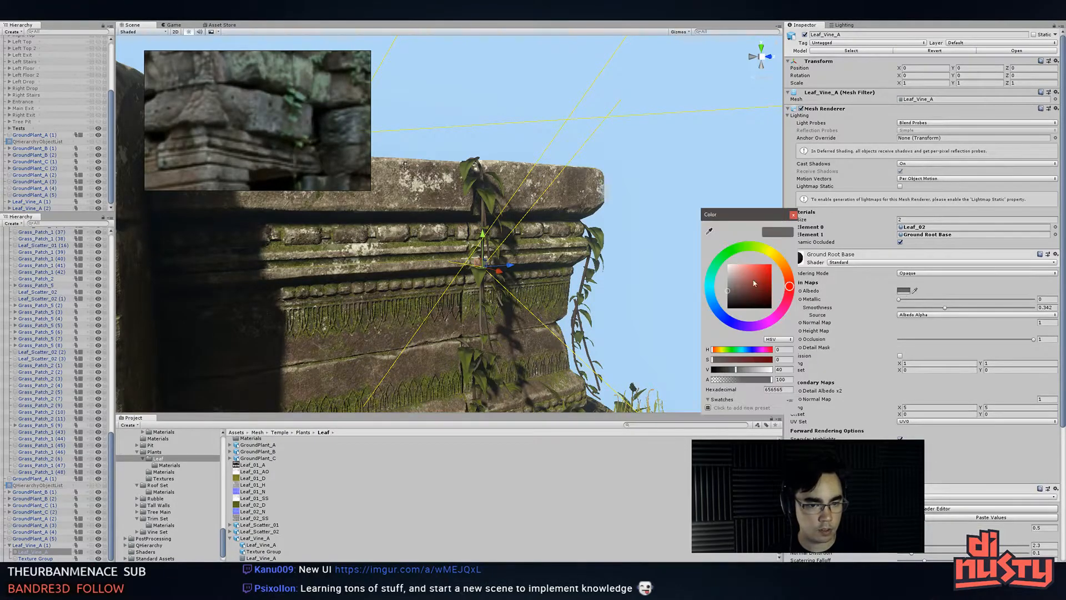
{"action": "left_click_drag", "start_coordinate": [733, 293], "coordinate": [594, 229]}
{"action": "left_click", "coordinate": [794, 216]}
{"action": "left_click", "coordinate": [685, 265]}
- Switch to Modo and transform the whole leafy side branch so its upper end sits against the main stem
{"action": "key", "text": "alt+Tab"}
{"action": "key", "text": "alt+Tab"}
{"action": "key", "text": "alt+Tab"}
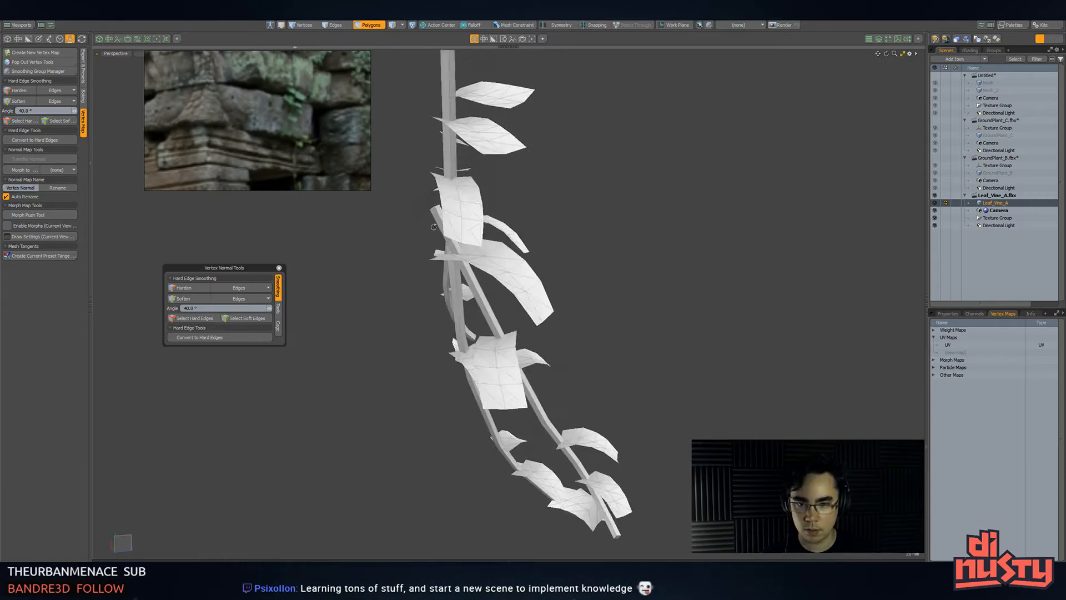
{"action": "left_click_drag", "start_coordinate": [433, 227], "coordinate": [525, 274], "text": "alt"}
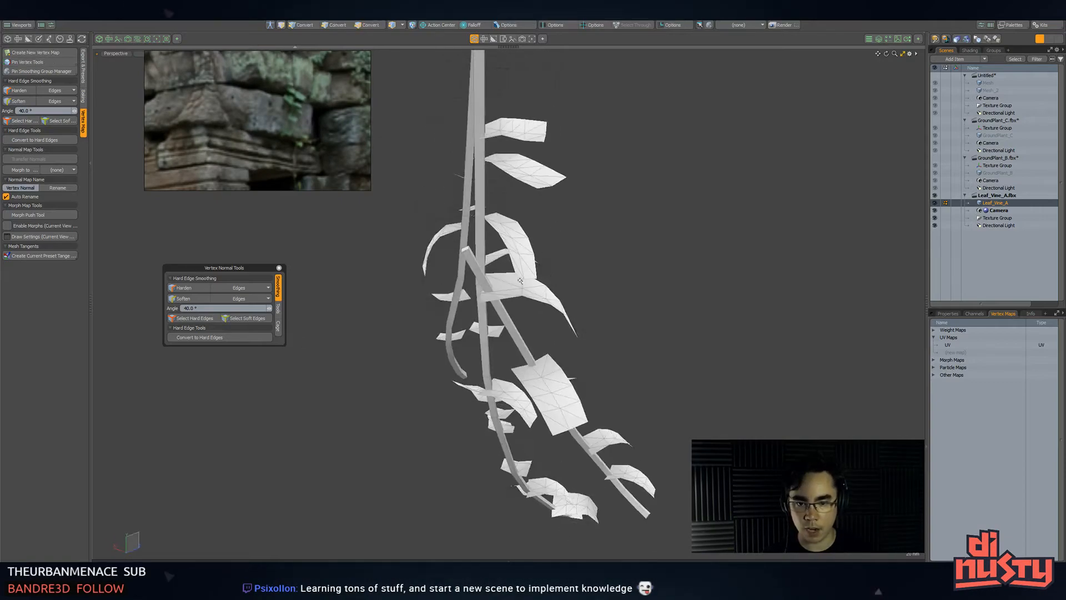
{"action": "left_click_drag", "start_coordinate": [575, 396], "coordinate": [373, 389], "text": "alt"}
{"action": "left_click_drag", "start_coordinate": [460, 406], "coordinate": [377, 538], "text": "shift"}
{"action": "key", "text": "bracketright"}
{"action": "left_click_drag", "start_coordinate": [366, 468], "coordinate": [580, 283], "text": "alt"}
{"action": "key", "text": "y"}
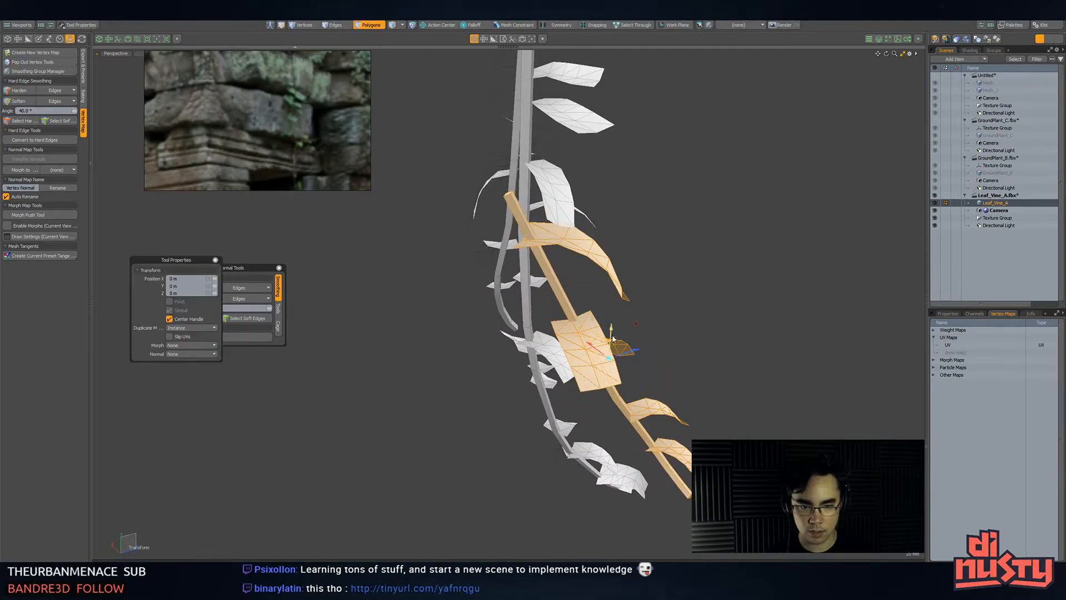
{"action": "left_click_drag", "start_coordinate": [637, 324], "coordinate": [522, 436]}
{"action": "left_click_drag", "start_coordinate": [605, 438], "coordinate": [637, 414], "text": "alt"}
{"action": "key", "text": "q"}
{"action": "left_click", "coordinate": [694, 421]}
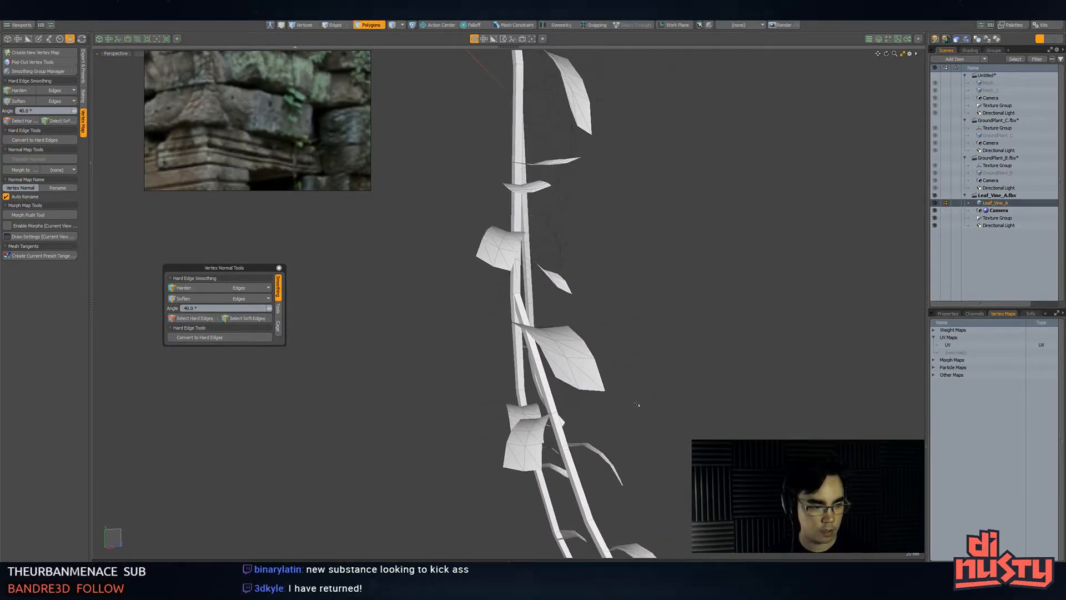
- Check the repositioned side branch on the temple wall in Unity
{"action": "key", "text": "alt+Tab"}
{"action": "key", "text": "alt+Tab"}
{"action": "key", "text": "alt+Tab"}
{"action": "left_click_drag", "start_coordinate": [635, 367], "coordinate": [316, 231], "text": "alt"}
{"action": "key", "text": "alt+Tab"}
- Reposition two neighbouring leaves on the side branch so their bases meet the stem, and check the vine in Unity
{"action": "left_click_drag", "start_coordinate": [397, 258], "coordinate": [508, 428], "text": "alt"}
{"action": "key", "text": "w"}
{"action": "key", "text": "q"}
{"action": "double_click", "coordinate": [498, 395]}
{"action": "double_click", "coordinate": [508, 381]}
{"action": "key", "text": "w"}
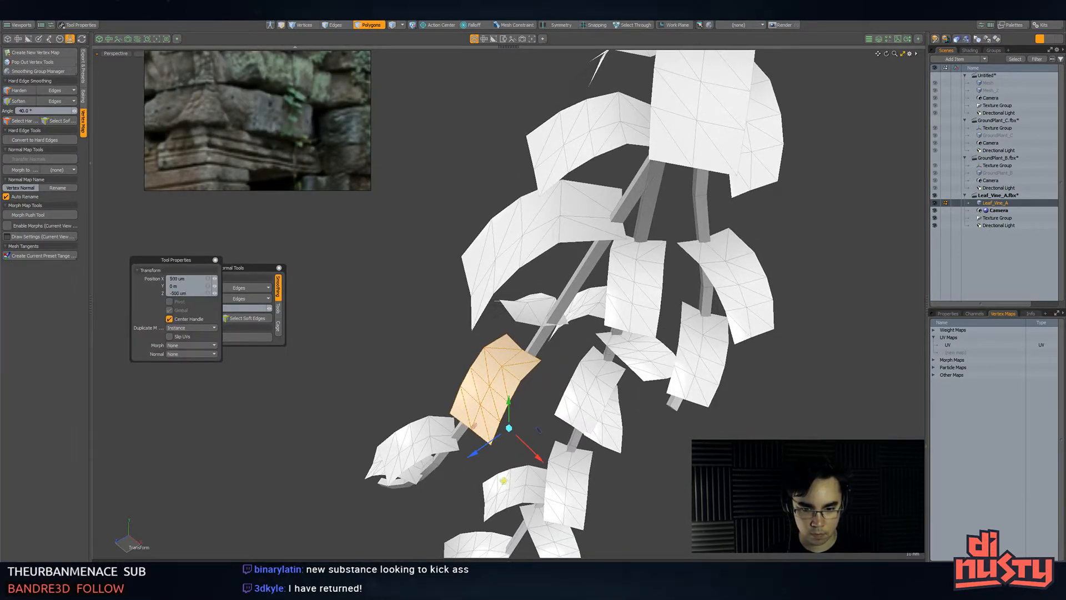
{"action": "key", "text": "w"}
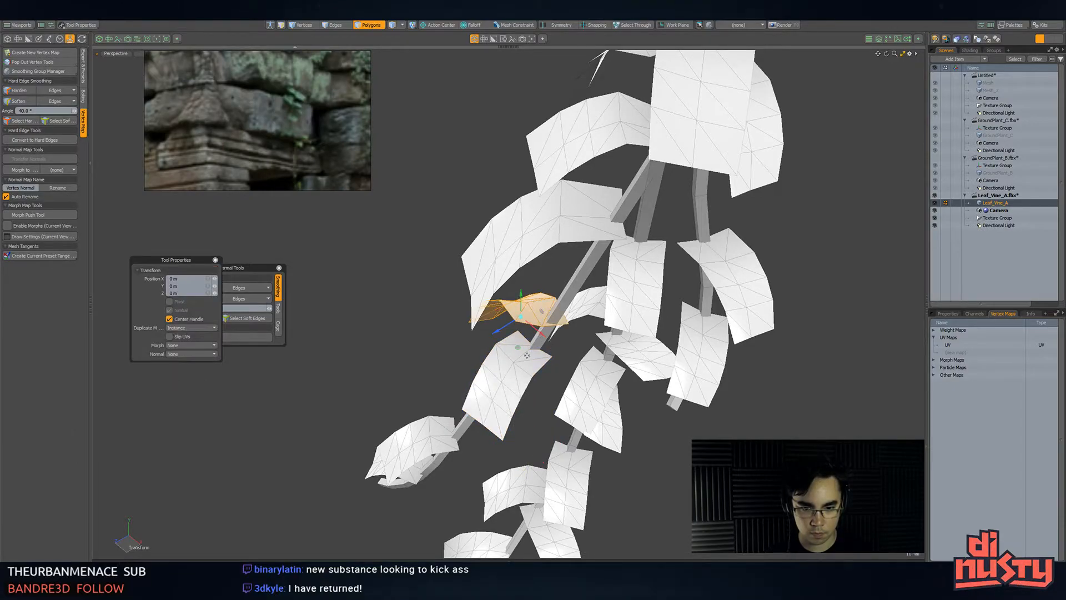
{"action": "left_click_drag", "start_coordinate": [535, 374], "coordinate": [680, 344]}
{"action": "key", "text": "q"}
{"action": "left_click", "coordinate": [547, 378]}
{"action": "key", "text": "alt+Tab"}
{"action": "key", "text": "alt+Tab"}
- Select stem edges near the top of the main stem and move them to smooth its bend
{"action": "left_click_drag", "start_coordinate": [622, 244], "coordinate": [647, 377], "text": "alt+shift"}
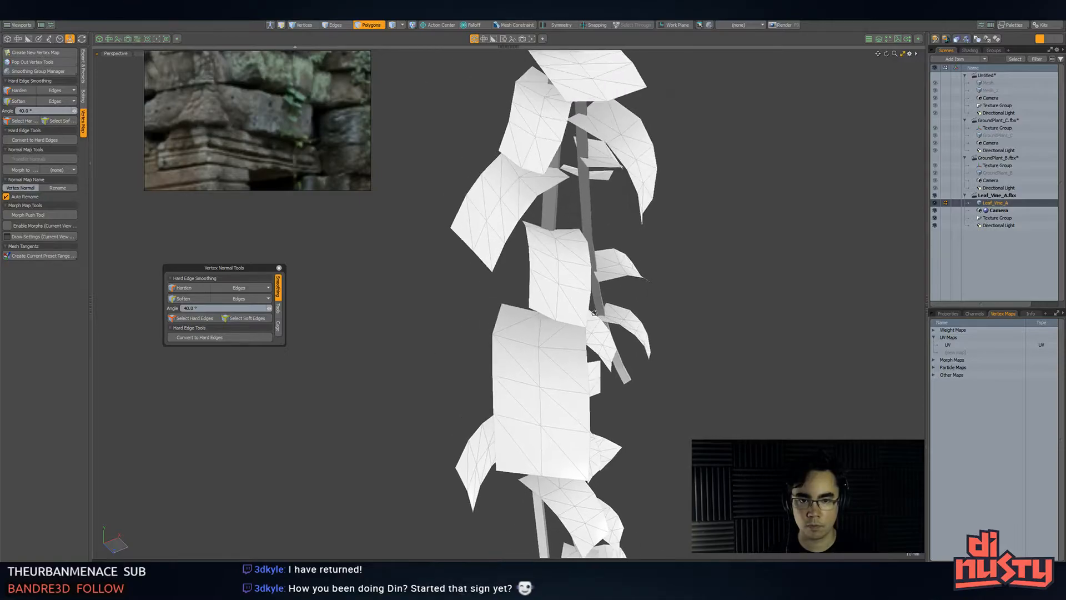
{"action": "scroll", "coordinate": [611, 311], "scroll_direction": "down", "scroll_amount": 3}
{"action": "left_click_drag", "start_coordinate": [589, 245], "coordinate": [468, 228], "text": "alt"}
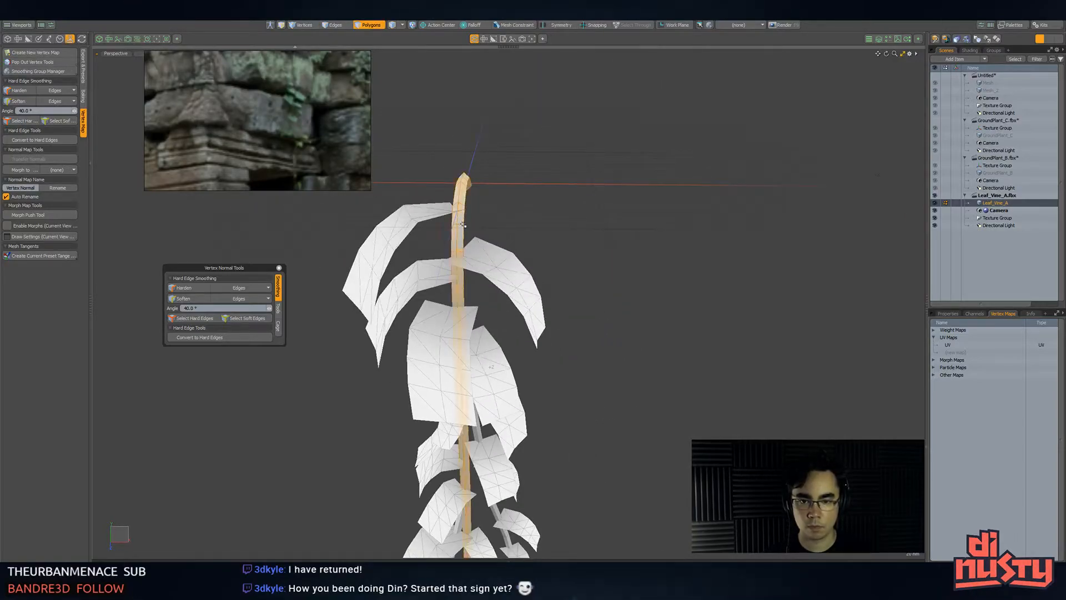
{"action": "left_click", "coordinate": [460, 252], "text": "shift"}
{"action": "key", "text": "w"}
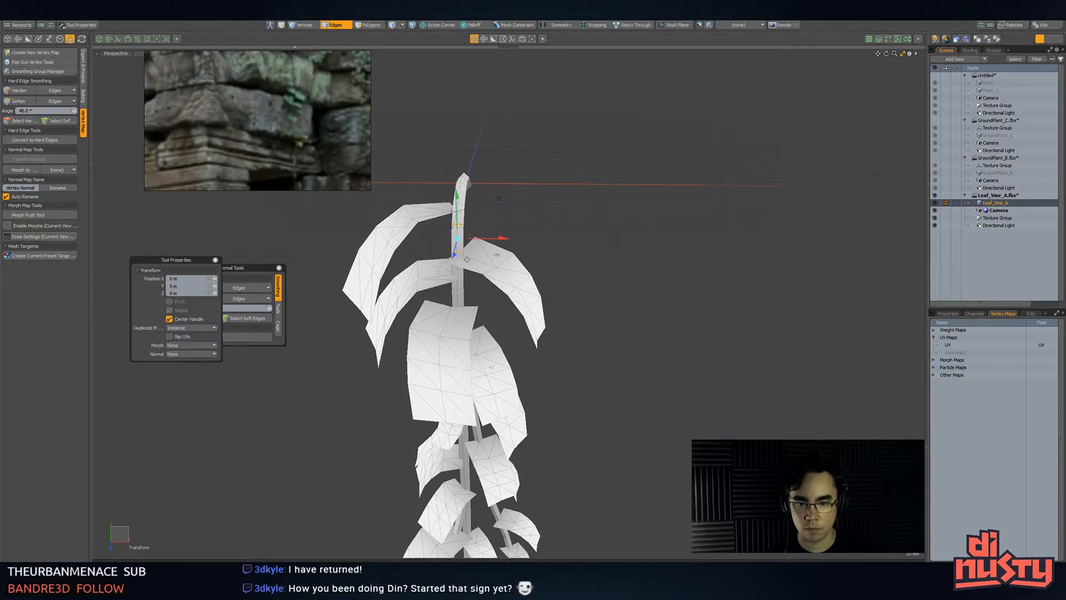
{"action": "key", "text": "space"}
{"action": "left_click_drag", "start_coordinate": [489, 236], "coordinate": [471, 296], "text": "alt"}
{"action": "key", "text": "w"}
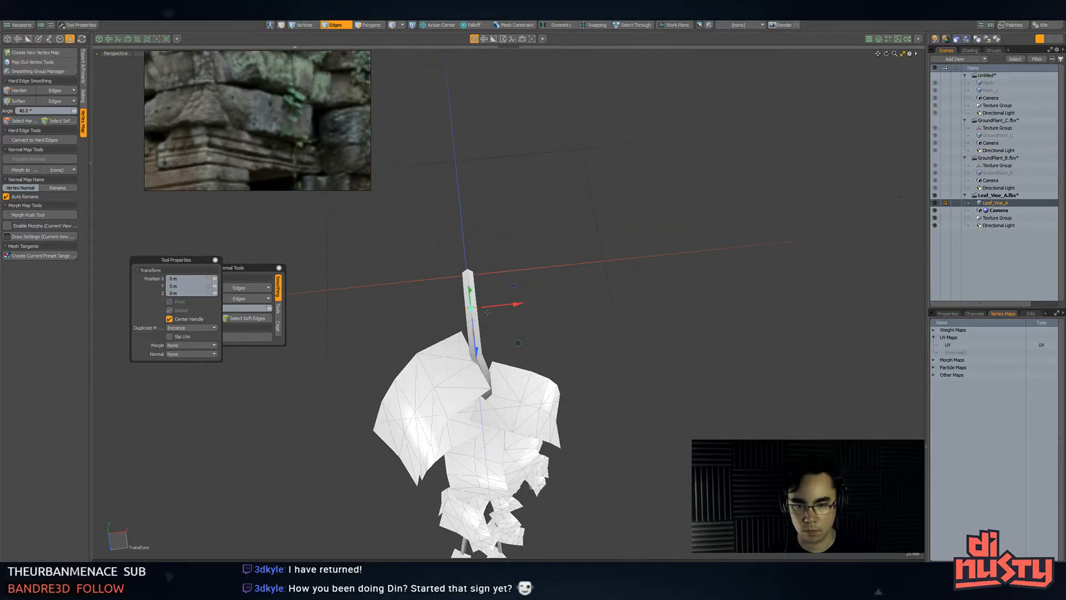
{"action": "key", "text": "space"}
- Move another set of edges slightly lower on the main stem's upper bend
{"action": "left_click", "coordinate": [477, 321]}
{"action": "key", "text": "w"}
{"action": "key", "text": "space"}
{"action": "left_click_drag", "start_coordinate": [516, 357], "coordinate": [624, 311], "text": "alt"}
- Check the smoothed stem top in Unity and view the entire vine mesh in Modo
{"action": "key", "text": "alt+Tab"}
{"action": "key", "text": "alt+Tab"}
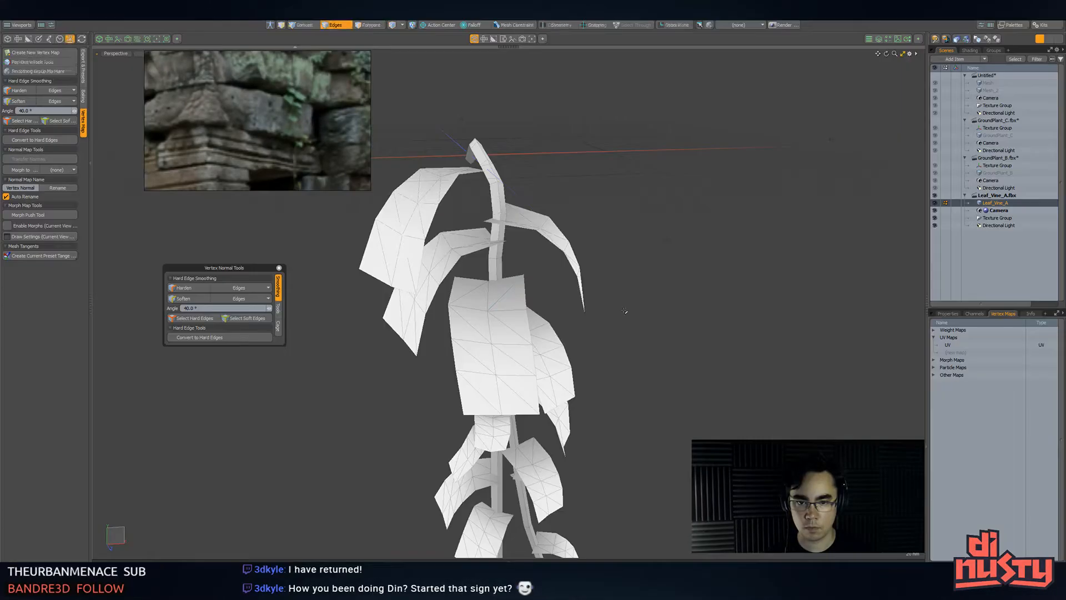
{"action": "left_click_drag", "start_coordinate": [592, 250], "coordinate": [609, 288], "text": "alt"}
{"action": "key", "text": "shift+a"}
{"action": "key", "text": "a"}
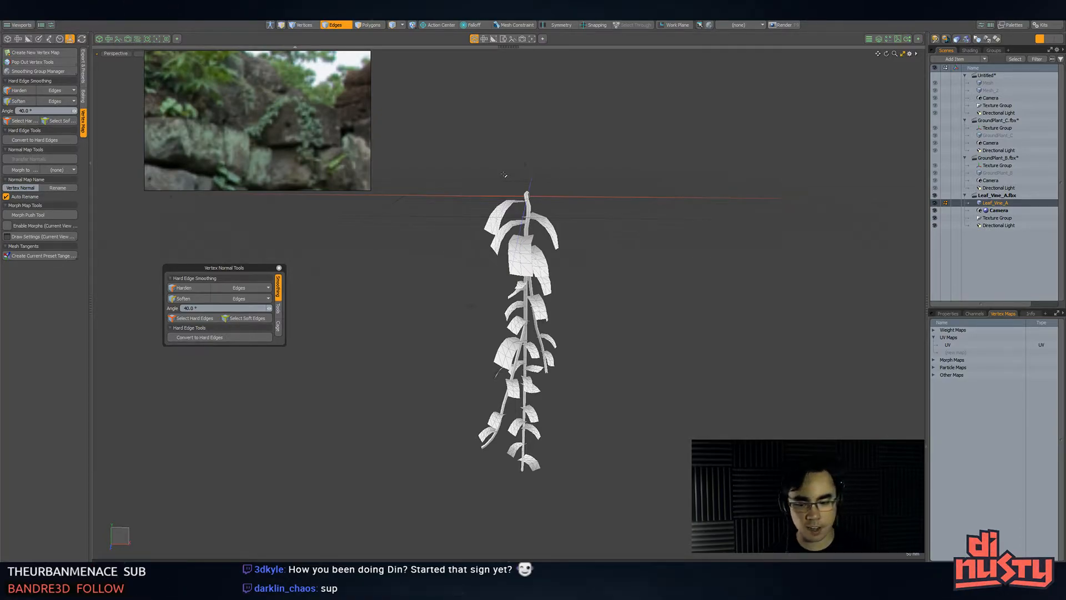
- Switch to Discord and open the original Old Neon Sign reference image from the empire-challenges channel
{"action": "key", "text": "alt+Tab"}
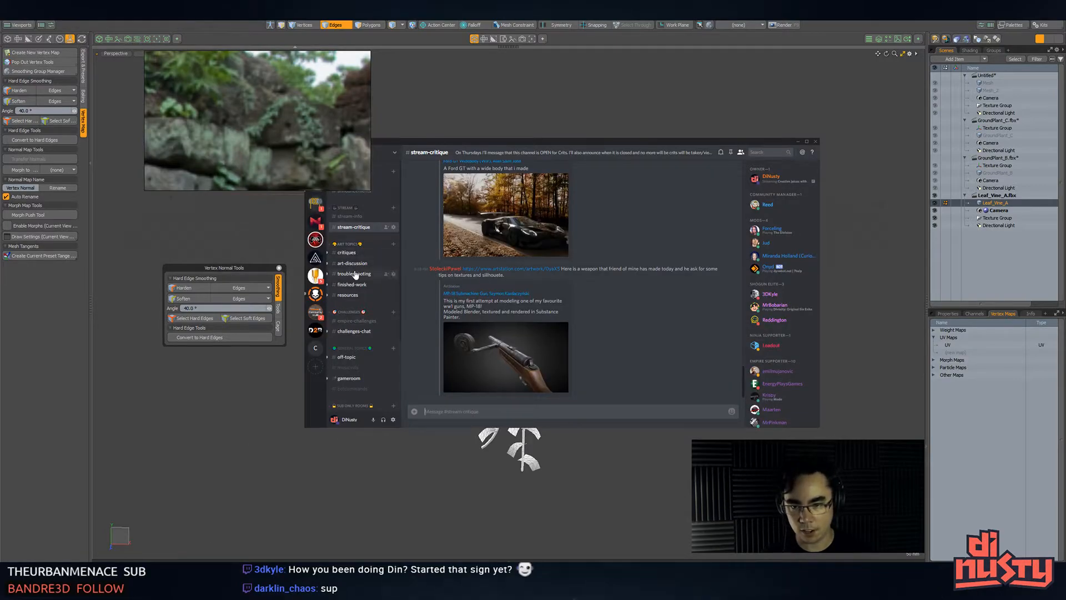
{"action": "left_click", "coordinate": [343, 323]}
{"action": "left_click_drag", "start_coordinate": [558, 141], "coordinate": [677, 147]}
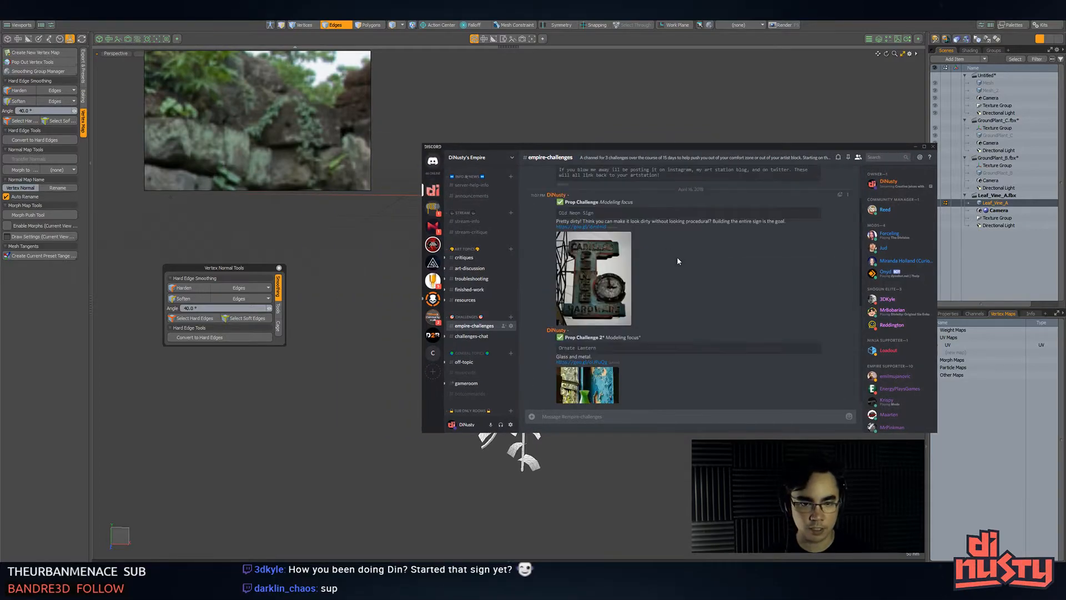
{"action": "left_click", "coordinate": [608, 283]}
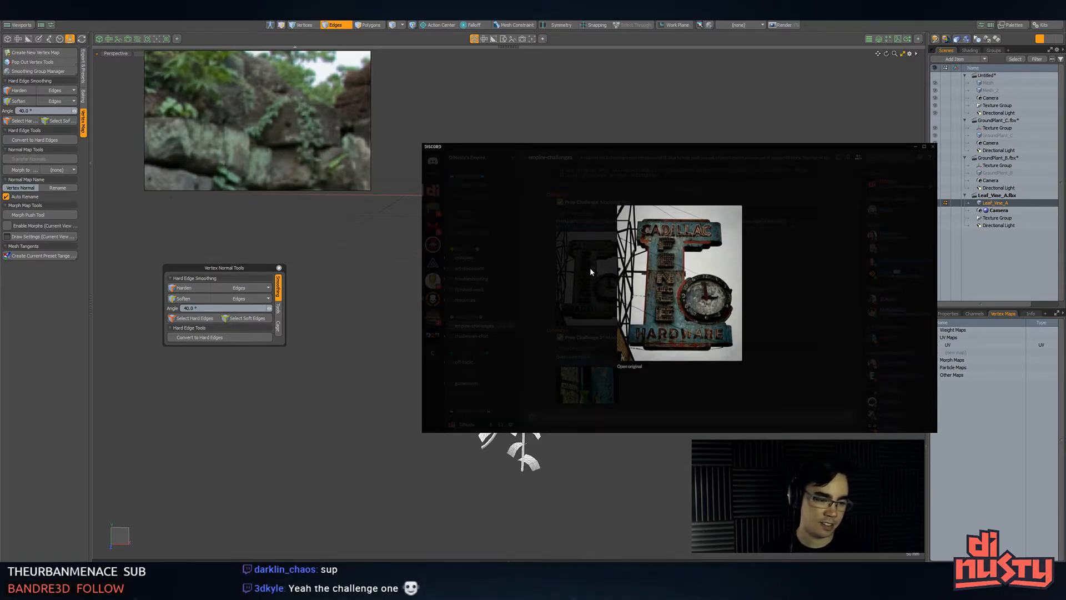
{"action": "left_click", "coordinate": [639, 367]}
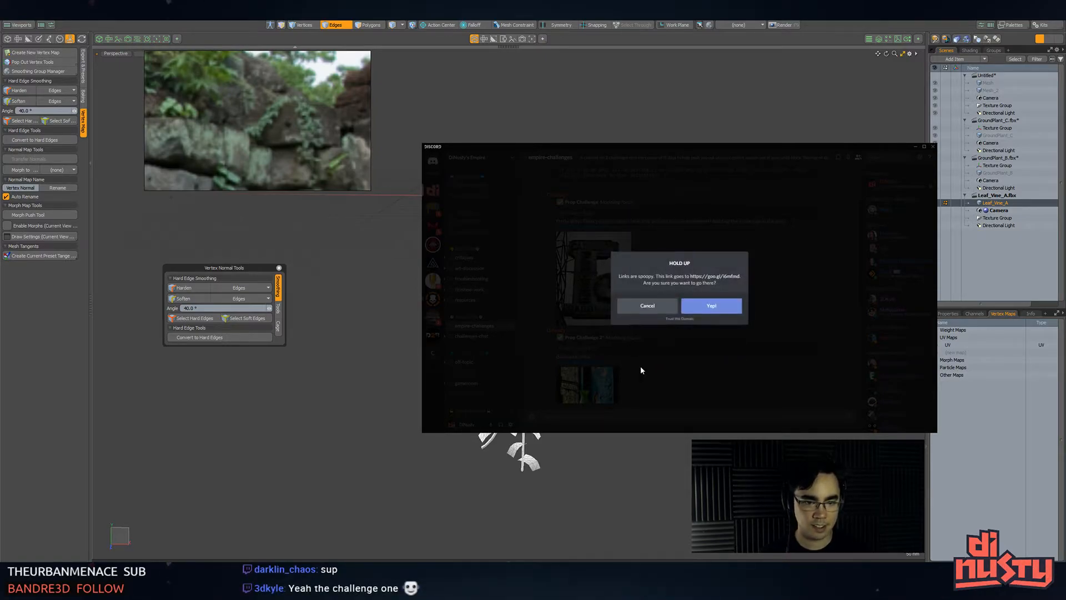
{"action": "left_click", "coordinate": [711, 306]}
- Enlarge the neon sign photo in the browser and examine it down to the HARDWARE lettering
{"action": "scroll", "coordinate": [722, 251], "scroll_direction": "up", "scroll_amount": 7, "text": "ctrl"}
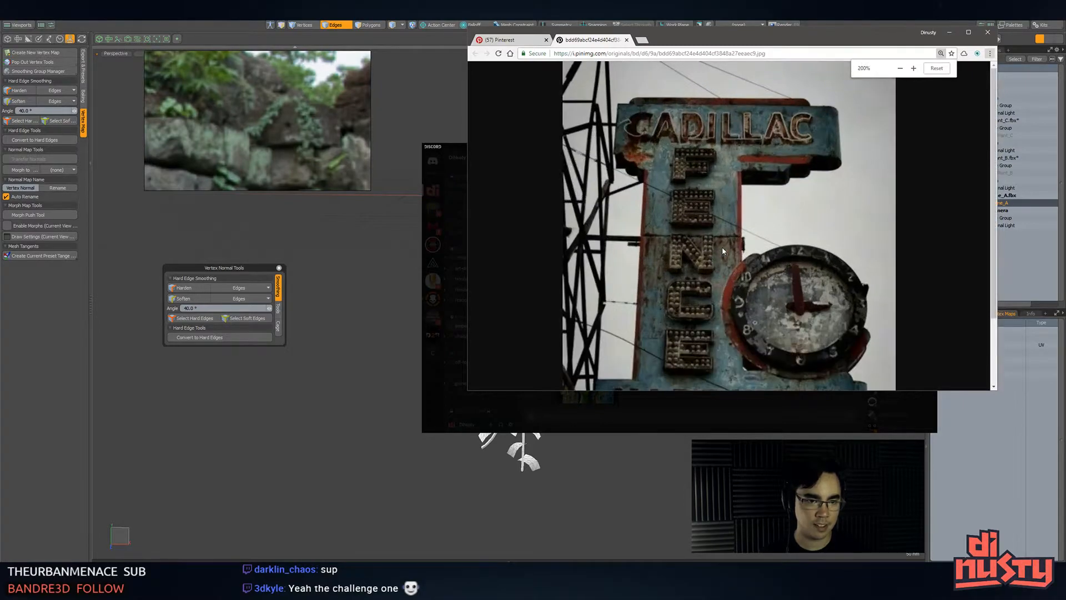
{"action": "scroll", "coordinate": [723, 251], "scroll_direction": "down", "scroll_amount": 3}
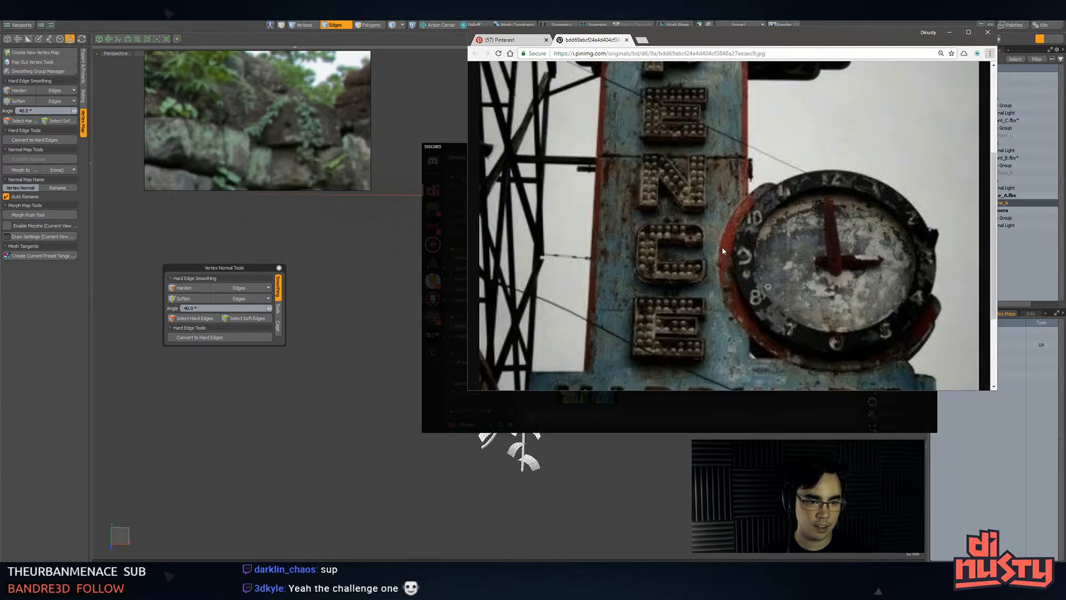
{"action": "scroll", "coordinate": [723, 251], "scroll_direction": "down", "scroll_amount": 3}
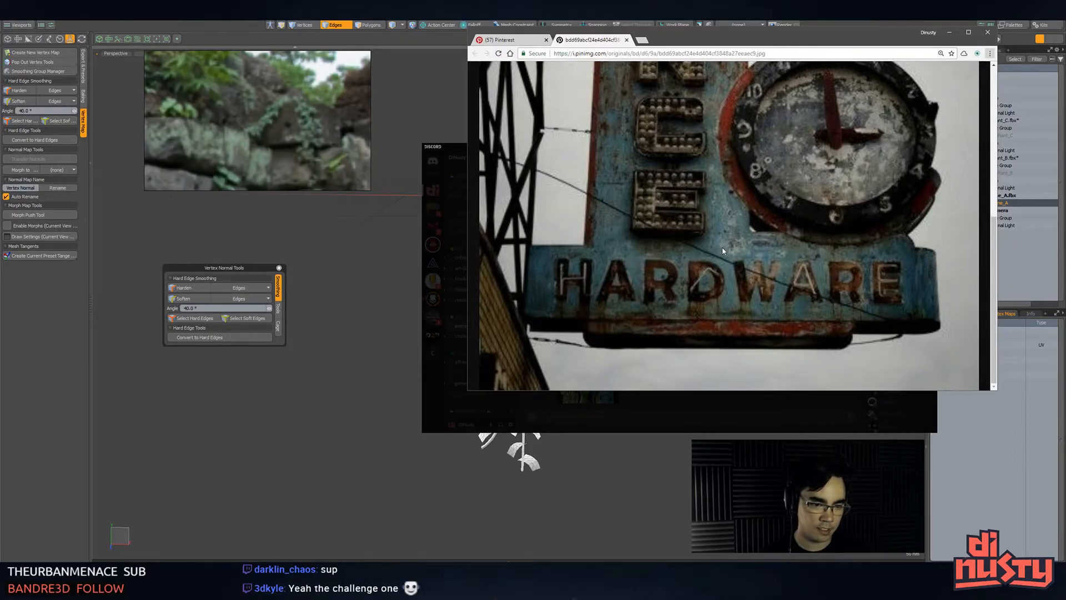
- Examine the whole neon sign photo and switch to Discord to review the lantern and Wattle and Daub challenge posts
{"action": "scroll", "coordinate": [723, 251], "scroll_direction": "down", "scroll_amount": 3}
{"action": "scroll", "coordinate": [723, 251], "scroll_direction": "up", "scroll_amount": 9}
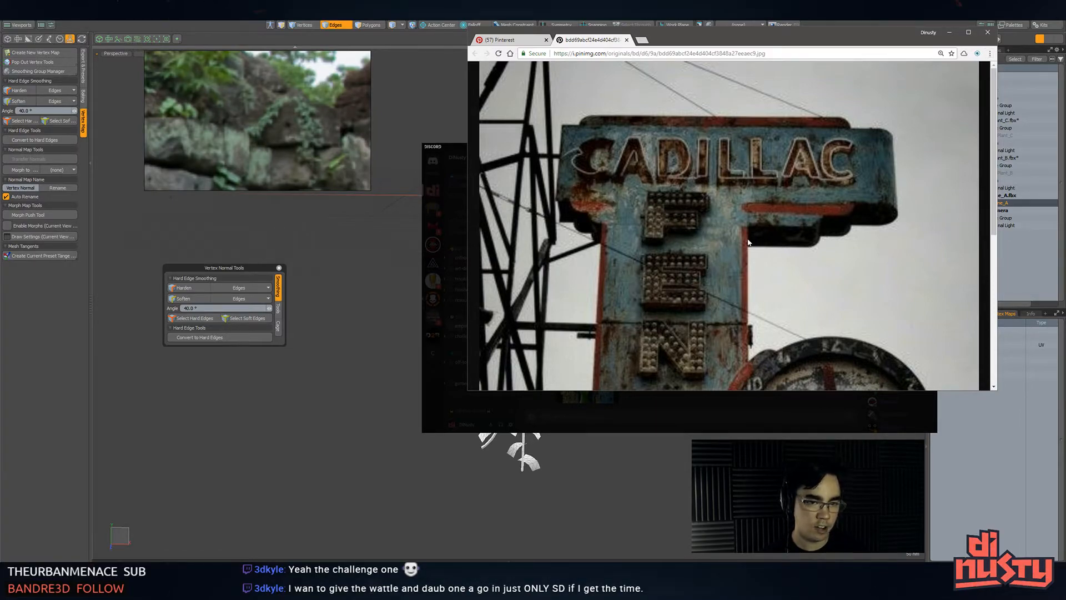
{"action": "left_click", "coordinate": [591, 423]}
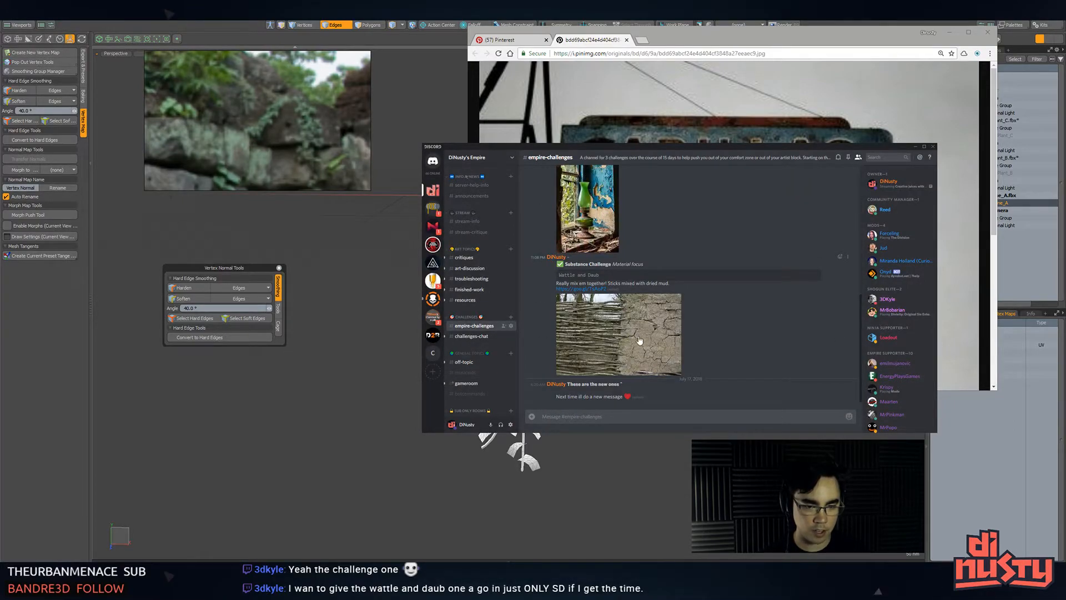
{"action": "scroll", "coordinate": [637, 342], "scroll_direction": "up", "scroll_amount": 4}
{"action": "scroll", "coordinate": [635, 349], "scroll_direction": "down", "scroll_amount": 2}
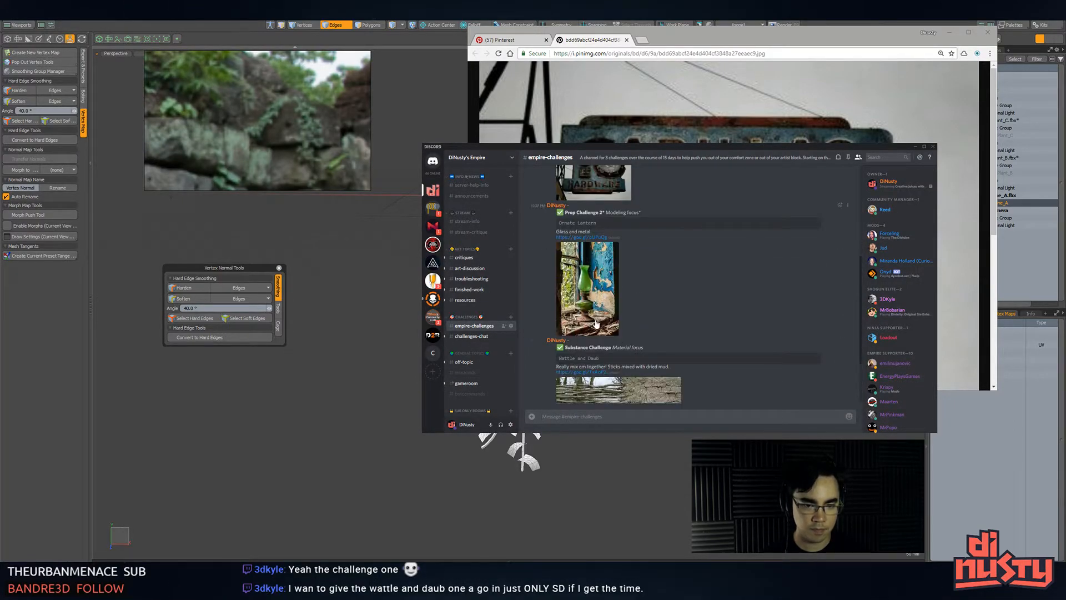
- Switch back to Modo and examine the hanging vine mesh from another side
{"action": "left_click", "coordinate": [341, 309]}
{"action": "left_click_drag", "start_coordinate": [341, 309], "coordinate": [626, 405], "text": "alt"}
{"action": "scroll", "coordinate": [465, 319], "scroll_direction": "up", "scroll_amount": 2}
{"action": "key", "text": "alt+Tab"}
{"action": "key", "text": "alt+Tab"}
{"action": "key", "text": "alt+Tab"}
{"action": "key", "text": "alt+Tab"}
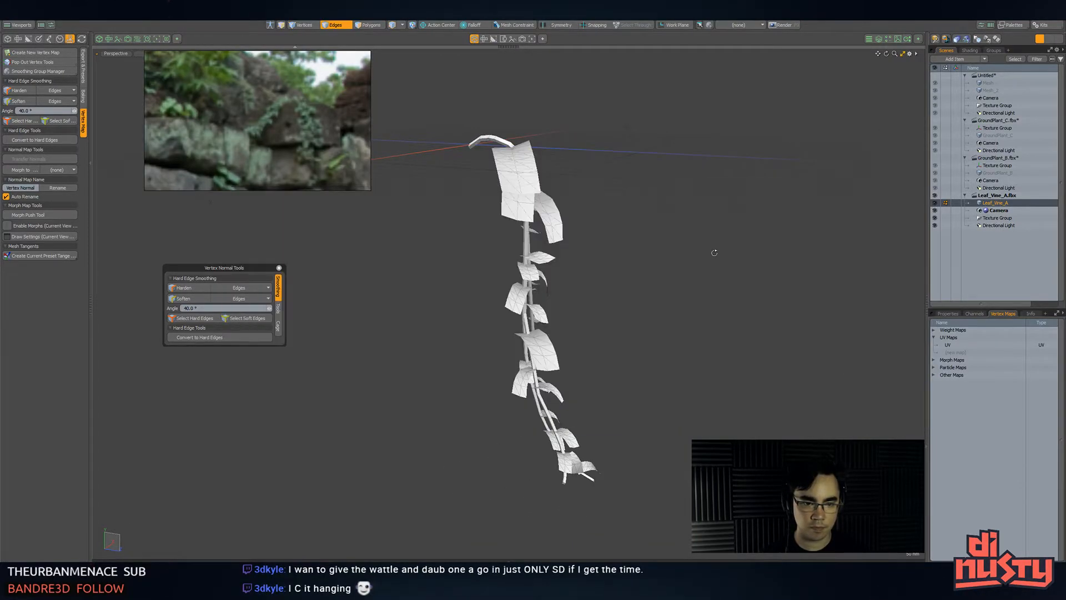
- Switch to Unity and frame a placed vine instance in the temple scene
{"action": "key", "text": "alt+Tab"}
{"action": "left_click", "coordinate": [328, 356]}
{"action": "left_click_drag", "start_coordinate": [344, 350], "coordinate": [616, 333], "text": "alt"}
{"action": "left_click", "coordinate": [608, 219]}
{"action": "left_click_drag", "start_coordinate": [607, 218], "coordinate": [321, 350], "text": "alt"}
{"action": "key", "text": "f"}
{"action": "left_click_drag", "start_coordinate": [317, 308], "coordinate": [447, 266], "text": "alt"}
- Position and rotate the Leaf_Vine_A instance against the carved stone pillar below the bowl and check it from above
{"action": "key", "text": "e"}
{"action": "key", "text": "w"}
{"action": "left_click", "coordinate": [278, 253]}
{"action": "left_click_drag", "start_coordinate": [277, 253], "coordinate": [561, 204], "text": "alt"}
{"action": "left_click", "coordinate": [483, 186]}
{"action": "left_click_drag", "start_coordinate": [492, 195], "coordinate": [344, 314]}
{"action": "left_click_drag", "start_coordinate": [477, 243], "coordinate": [637, 181]}
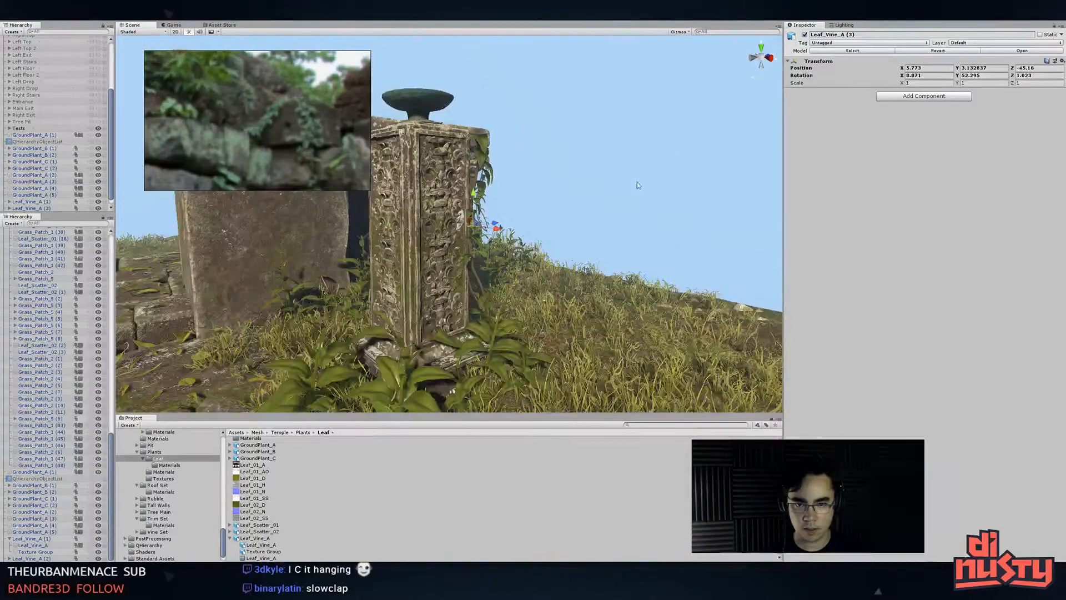
{"action": "left_click", "coordinate": [637, 182]}
{"action": "left_click_drag", "start_coordinate": [576, 231], "coordinate": [561, 352], "text": "alt"}
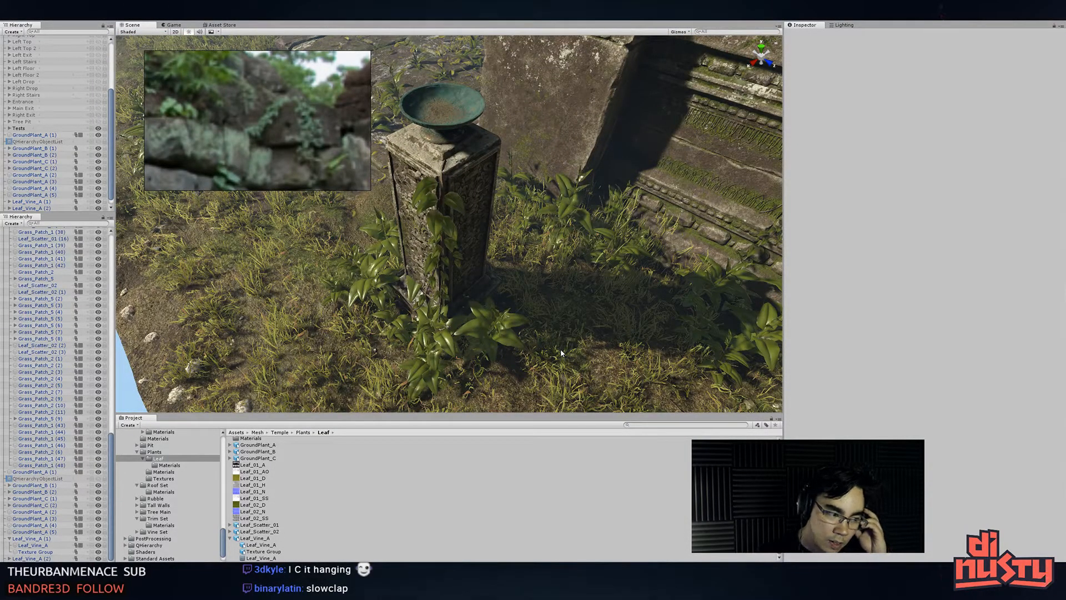
{"action": "left_click_drag", "start_coordinate": [510, 291], "coordinate": [383, 315], "text": "alt"}
- Switch to Modo, select the whole vine's polygons and save the scene as Leaf_Vine_B.fbx in the Leaf folder
{"action": "key", "text": "alt+Tab"}
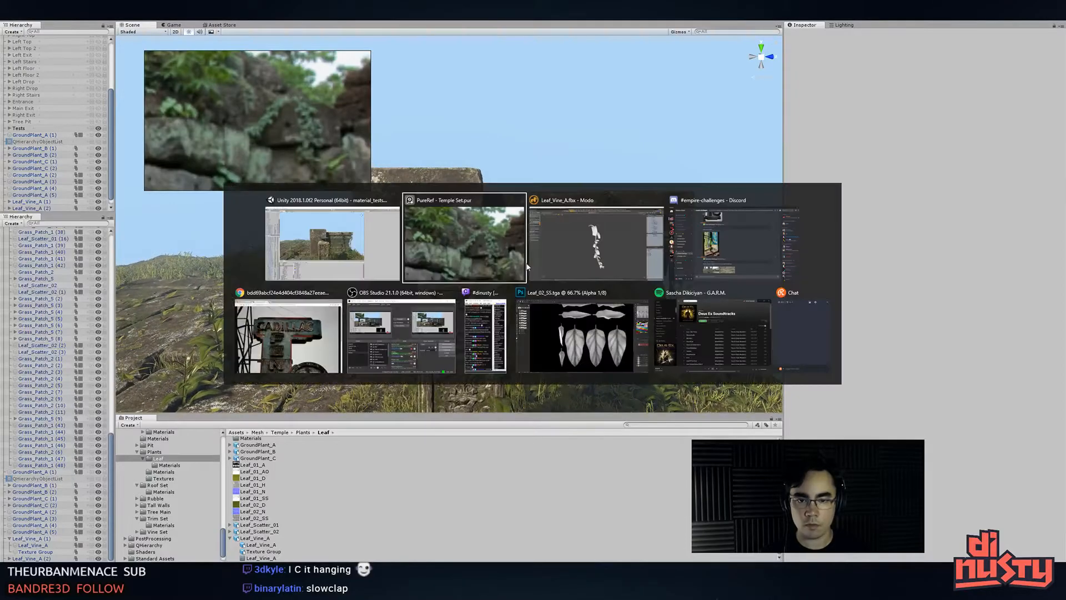
{"action": "left_click", "coordinate": [595, 262]}
{"action": "mouse_move", "coordinate": [595, 259]}
{"action": "left_mouse_down", "text": "alt"}
{"action": "mouse_move", "coordinate": [488, 271]}
{"action": "mouse_move", "coordinate": [536, 309]}
{"action": "mouse_move", "coordinate": [544, 284]}
{"action": "mouse_move", "coordinate": [534, 279]}
{"action": "left_mouse_up", "text": "alt"}
{"action": "scroll", "coordinate": [536, 308], "scroll_direction": "down", "scroll_amount": 3}
{"action": "key", "text": "3"}
{"action": "middle_click_drag", "start_coordinate": [517, 136], "coordinate": [604, 119]}
{"action": "left_click_drag", "start_coordinate": [594, 152], "coordinate": [603, 177], "text": "alt+shift"}
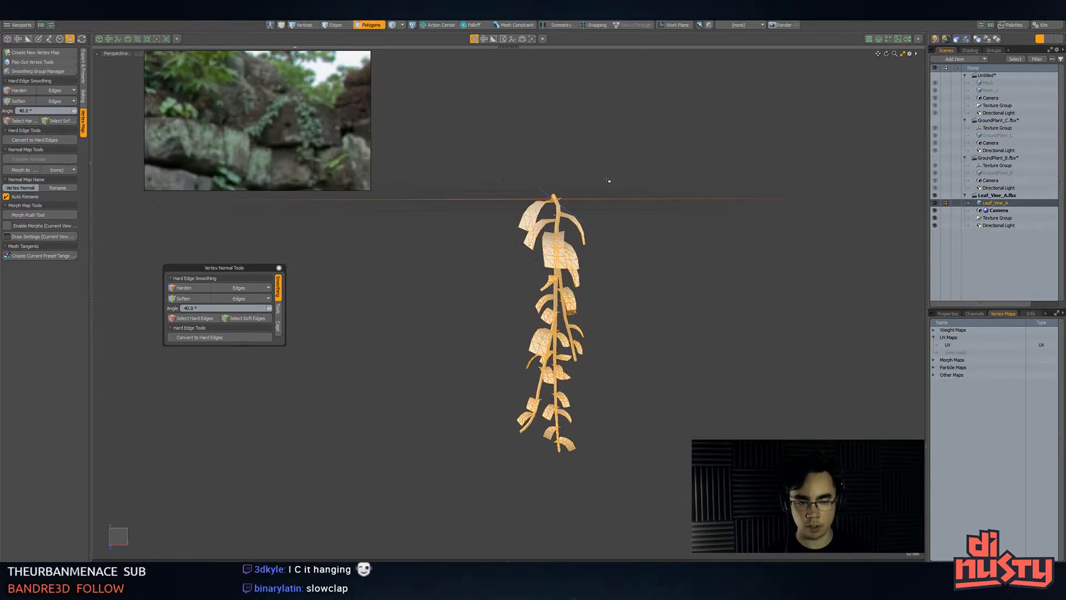
{"action": "key", "text": "ctrl+shift+s"}
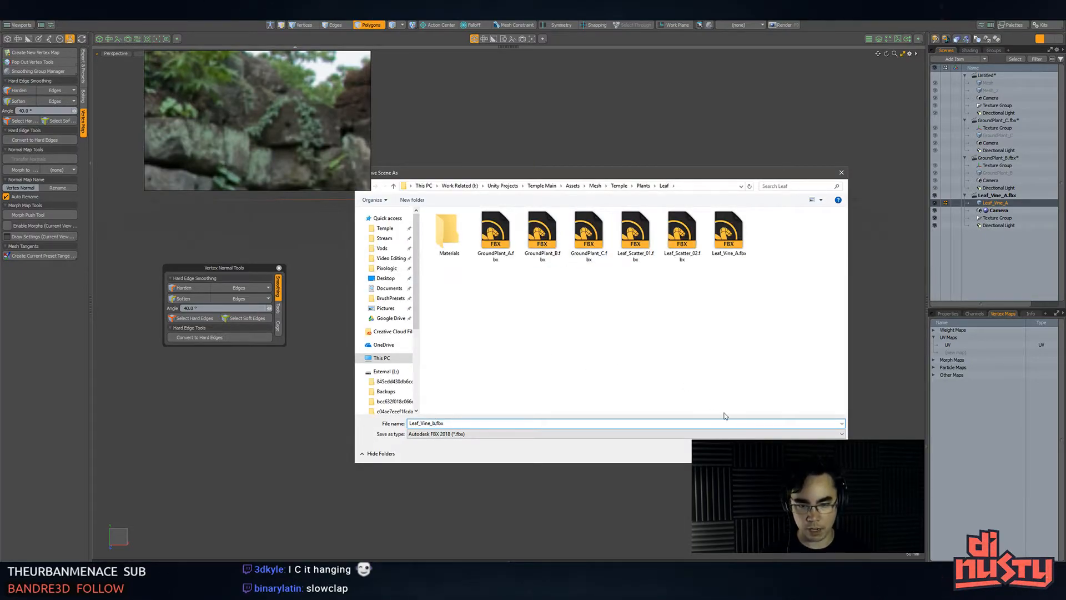
{"action": "key", "text": "Return"}
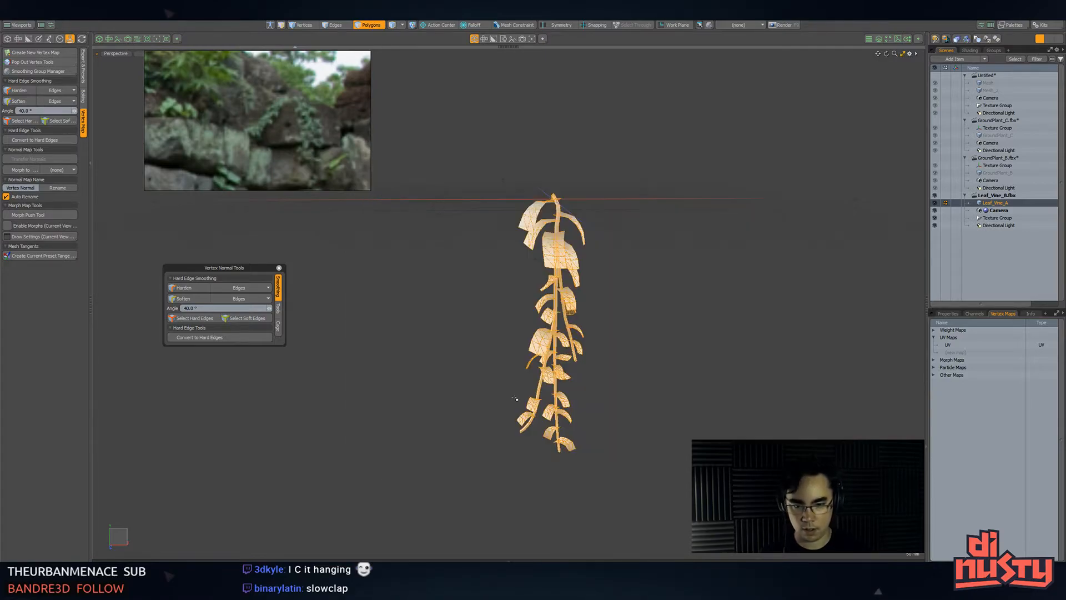
- Duplicate the entire vine within the mesh and move the copy clear of the original
{"action": "key", "text": "alt+Tab"}
{"action": "key", "text": "alt+Tab"}
{"action": "key", "text": "alt+Tab"}
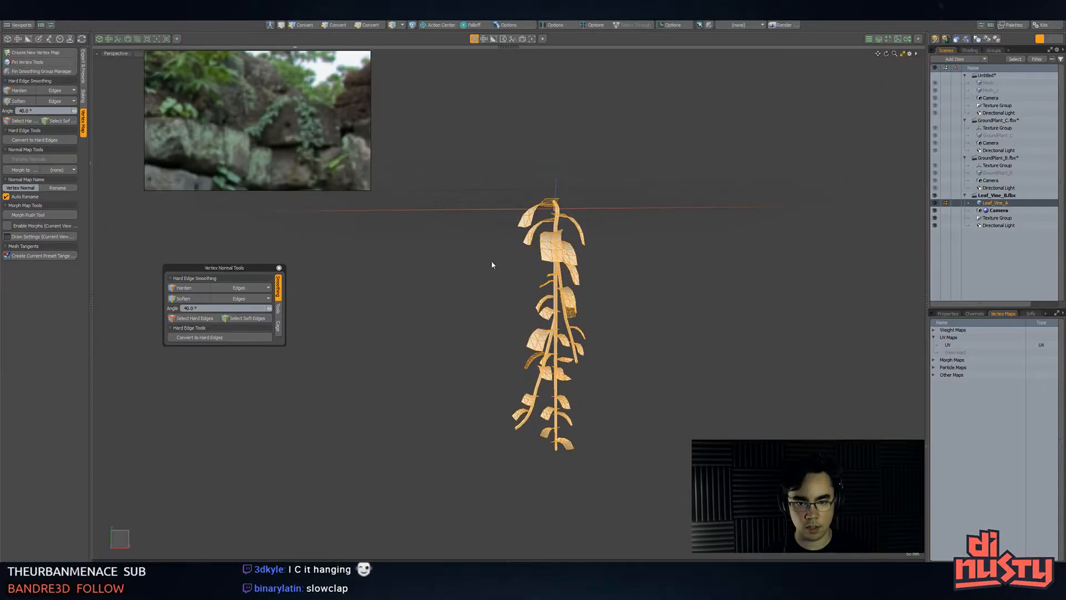
{"action": "left_click_drag", "start_coordinate": [493, 265], "coordinate": [500, 255], "text": "alt+shift"}
{"action": "key", "text": "w"}
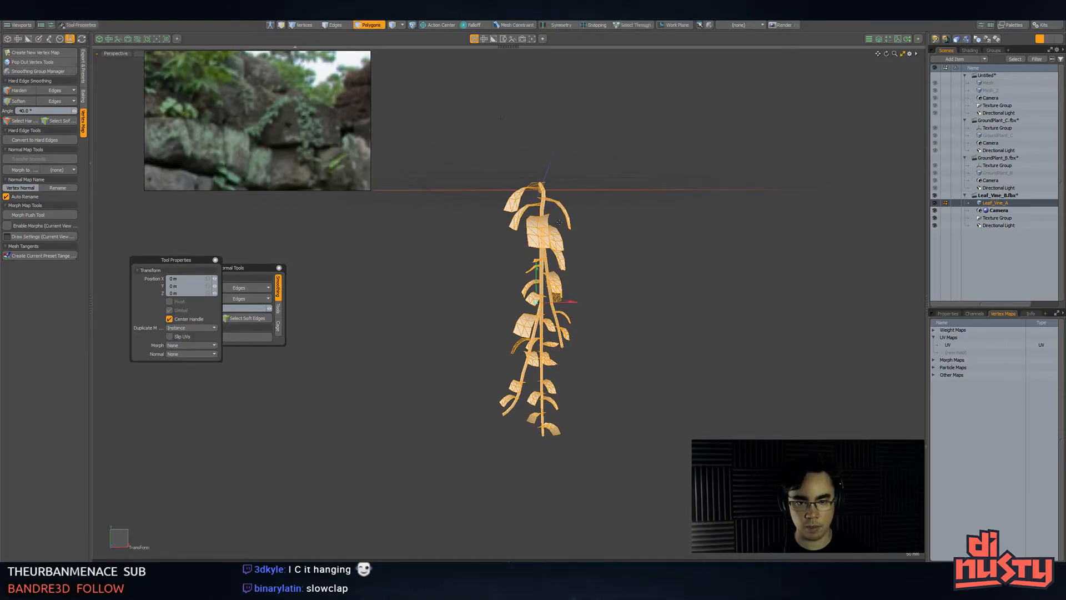
{"action": "left_click_drag", "start_coordinate": [569, 271], "coordinate": [388, 317]}
{"action": "key", "text": "ctrl+z"}
{"action": "key", "text": "ctrl+z"}
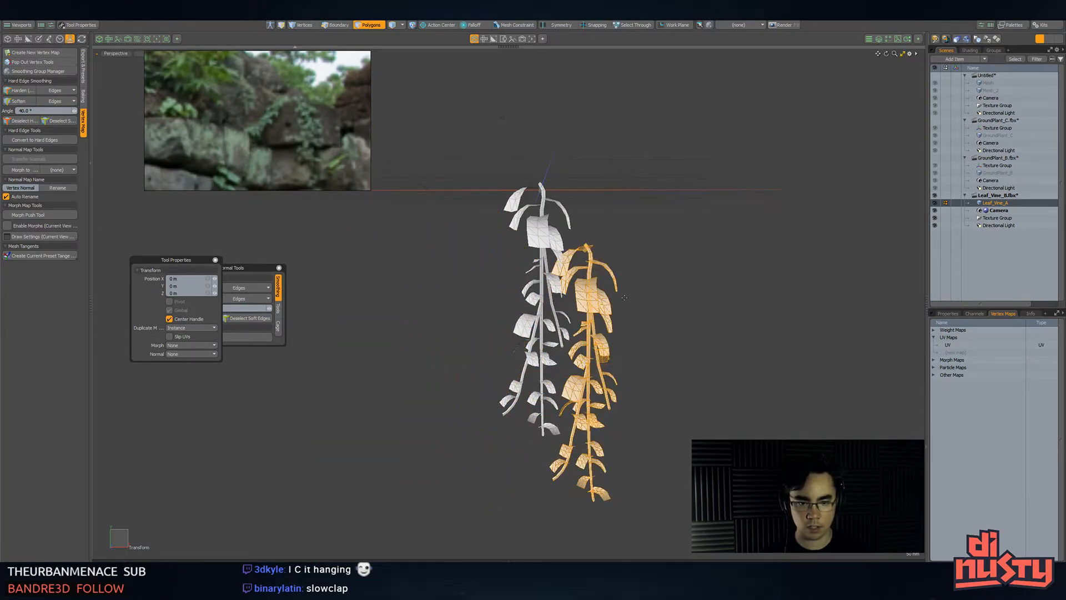
{"action": "left_click_drag", "start_coordinate": [627, 306], "coordinate": [735, 242]}
{"action": "key", "text": "space"}
- Select the copied vine's upper side branch, rotate it -48° about X and move it away from the stem
{"action": "left_click_drag", "start_coordinate": [631, 334], "coordinate": [588, 257], "text": "alt+shift"}
{"action": "left_click", "coordinate": [588, 232]}
{"action": "left_click_drag", "start_coordinate": [632, 211], "coordinate": [611, 262], "text": "alt"}
{"action": "key", "text": "3"}
{"action": "left_click_drag", "start_coordinate": [627, 351], "coordinate": [580, 306], "text": "alt"}
{"action": "key", "text": "w"}
{"action": "key", "text": "e"}
{"action": "key", "text": "space"}
{"action": "key", "text": "e"}
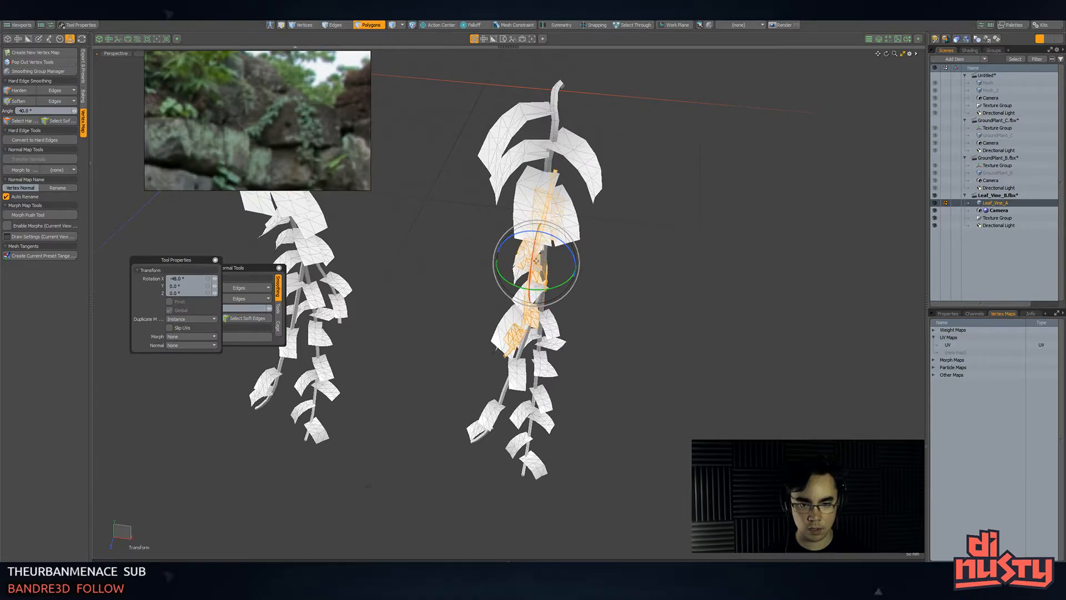
{"action": "key", "text": "w"}
{"action": "left_click_drag", "start_coordinate": [542, 308], "coordinate": [510, 365], "text": "alt"}
{"action": "key", "text": "space"}
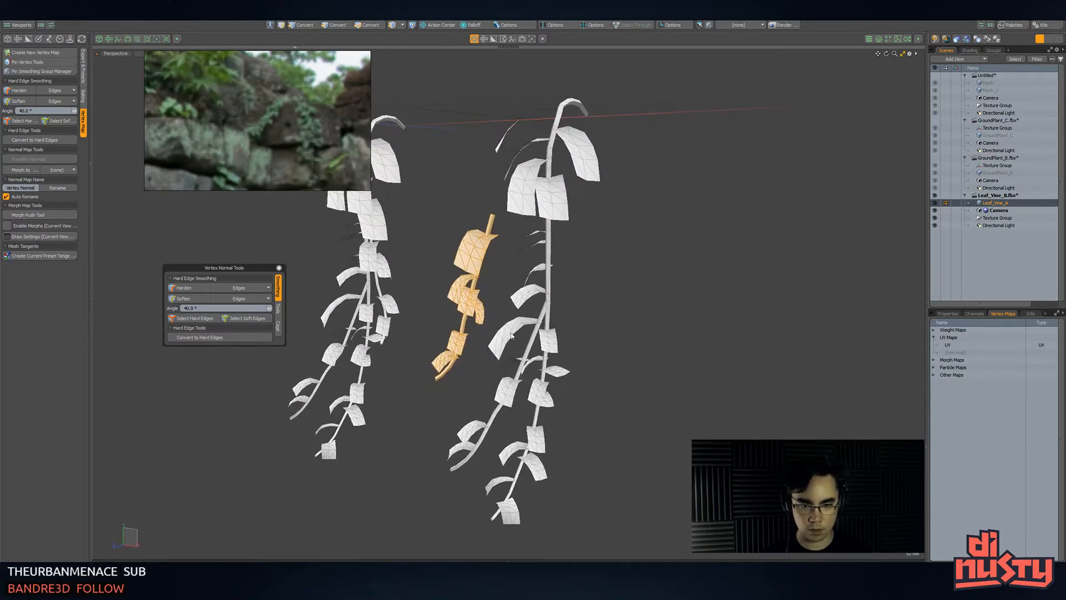
- Select the copied vine's lower side branch with its leaves and rotate it to a new direction
{"action": "key", "text": "3"}
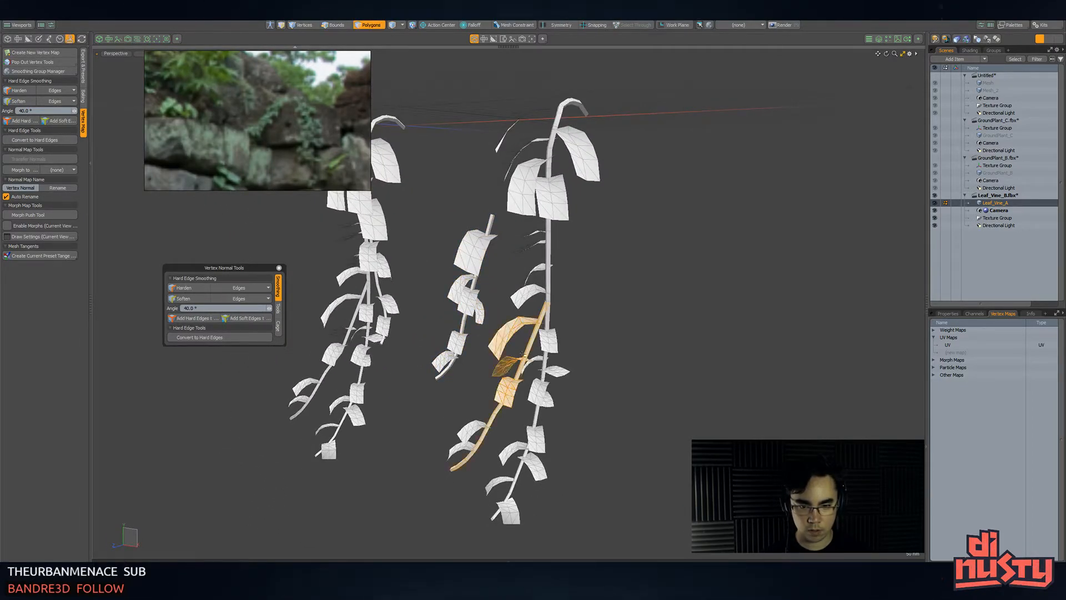
{"action": "left_click_drag", "start_coordinate": [491, 440], "coordinate": [537, 422], "text": "alt"}
{"action": "key", "text": "e"}
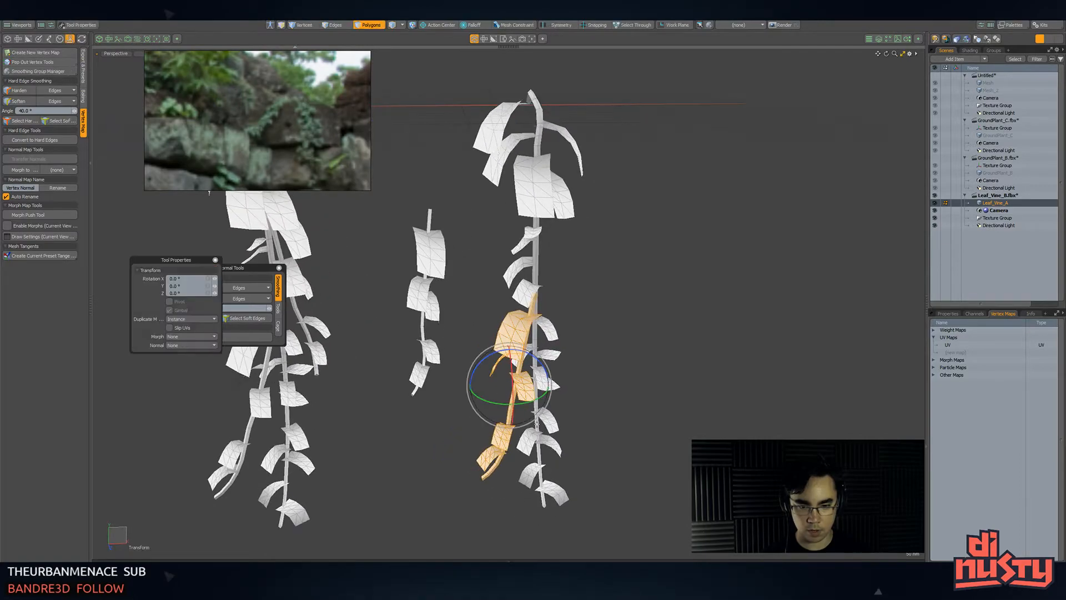
{"action": "left_click", "coordinate": [534, 286]}
{"action": "left_click_drag", "start_coordinate": [518, 270], "coordinate": [518, 272]}
{"action": "mouse_move", "coordinate": [538, 311]}
{"action": "left_mouse_down"}
{"action": "mouse_move", "coordinate": [557, 312]}
{"action": "mouse_move", "coordinate": [496, 287]}
{"action": "mouse_move", "coordinate": [453, 295]}
{"action": "mouse_move", "coordinate": [547, 316]}
{"action": "left_mouse_up"}
{"action": "key", "text": "w"}
{"action": "key", "text": "q"}
{"action": "key", "text": "w"}
- Move the rotated lower branch up the main stem with snapping so it hangs outward on the opposite side
{"action": "left_click_drag", "start_coordinate": [588, 344], "coordinate": [575, 349], "text": "alt"}
{"action": "left_click_drag", "start_coordinate": [602, 384], "coordinate": [491, 345]}
{"action": "key", "text": "e"}
{"action": "key", "text": "ctrl+z"}
{"action": "key", "text": "ctrl+z"}
{"action": "left_click", "coordinate": [497, 223]}
{"action": "key", "text": "x"}
{"action": "left_click_drag", "start_coordinate": [494, 295], "coordinate": [504, 287]}
{"action": "left_click_drag", "start_coordinate": [471, 241], "coordinate": [566, 239]}
{"action": "key", "text": "q"}
{"action": "left_click", "coordinate": [572, 299]}
{"action": "left_click_drag", "start_coordinate": [572, 298], "coordinate": [433, 194], "text": "alt"}
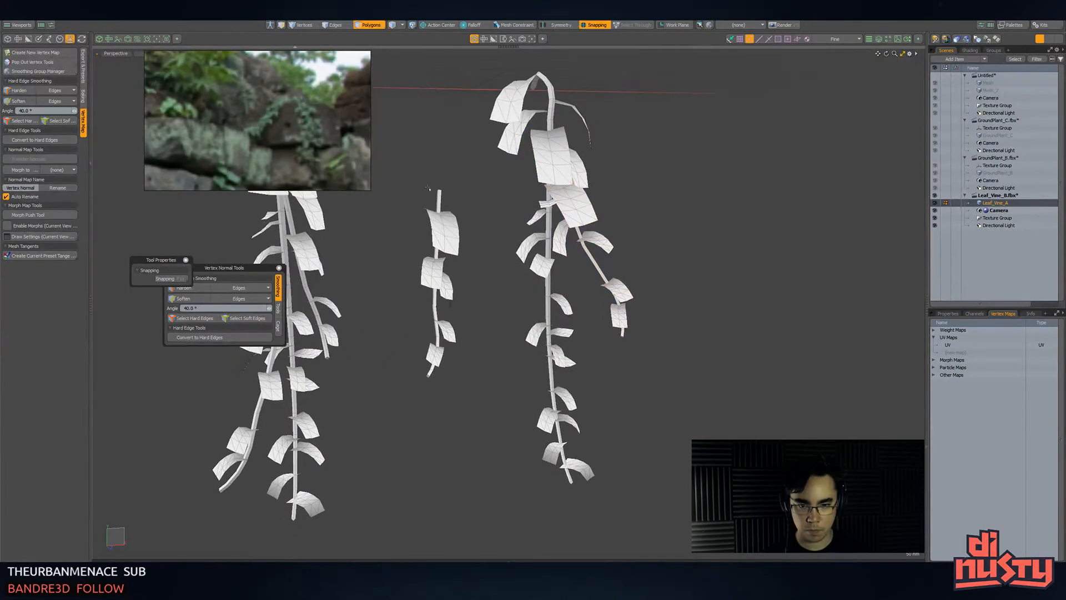
- Attach the separated branch midway down the copied vine's main stem and rotate it outward
{"action": "right_click_drag", "start_coordinate": [495, 184], "coordinate": [491, 179]}
{"action": "key", "text": "w"}
{"action": "mouse_move", "coordinate": [478, 303]}
{"action": "left_mouse_down", "text": "alt"}
{"action": "mouse_move", "coordinate": [476, 261]}
{"action": "mouse_move", "coordinate": [582, 350]}
{"action": "mouse_move", "coordinate": [458, 362]}
{"action": "mouse_move", "coordinate": [502, 367]}
{"action": "mouse_move", "coordinate": [461, 332]}
{"action": "mouse_move", "coordinate": [443, 333]}
{"action": "mouse_move", "coordinate": [587, 336]}
{"action": "mouse_move", "coordinate": [577, 372]}
{"action": "left_mouse_up", "text": "alt"}
{"action": "key", "text": "e"}
{"action": "left_click", "coordinate": [556, 276]}
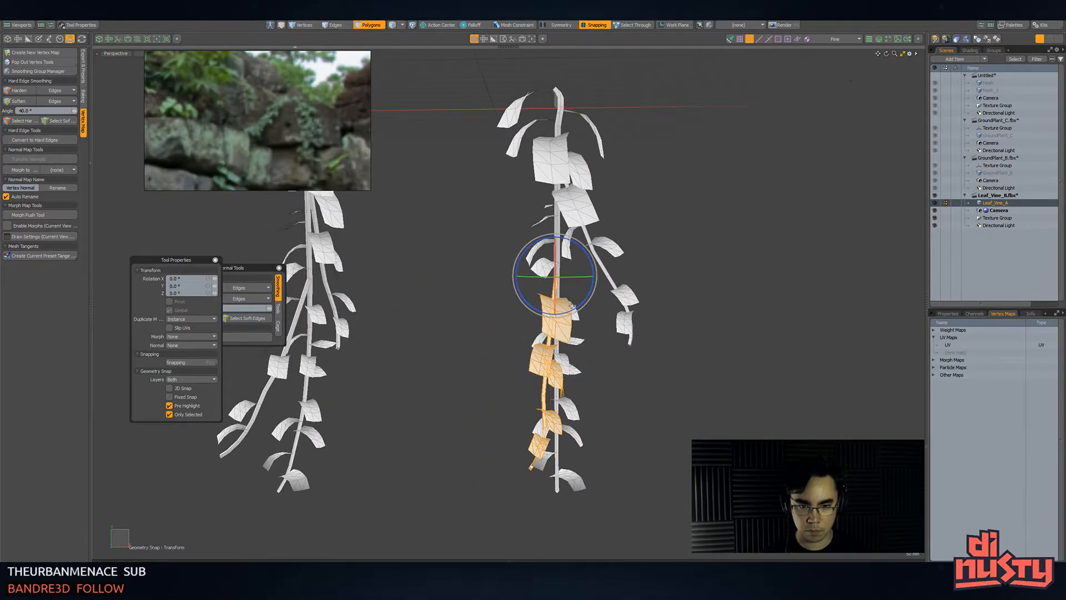
{"action": "left_click_drag", "start_coordinate": [556, 276], "coordinate": [525, 321]}
{"action": "key", "text": "q"}
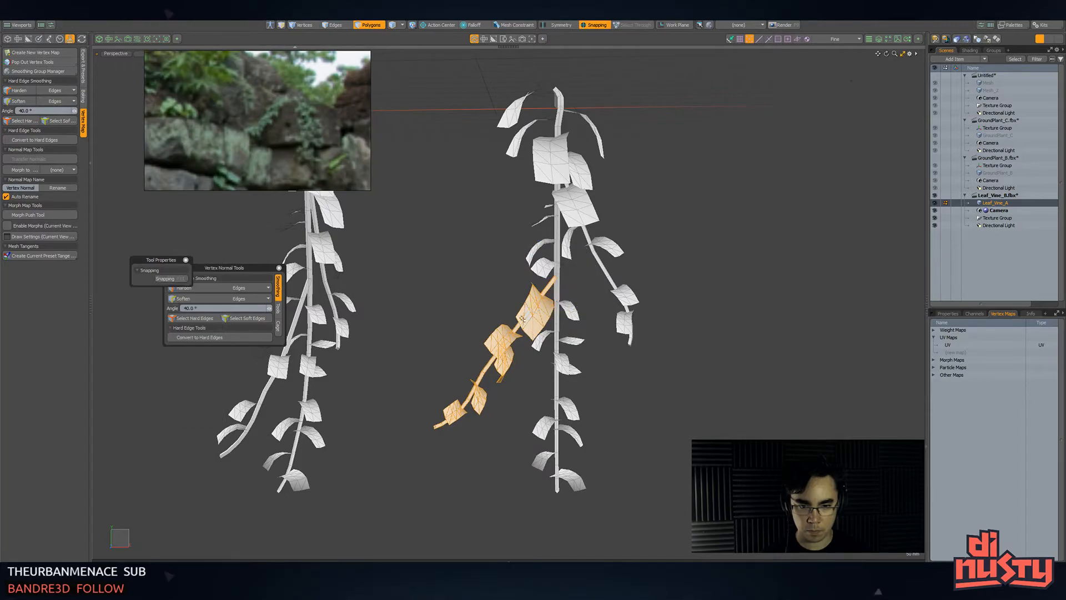
- Rotate and move the outward branch's lower vertices so its end bends down and hangs, with snapping turned off
{"action": "key", "text": "1"}
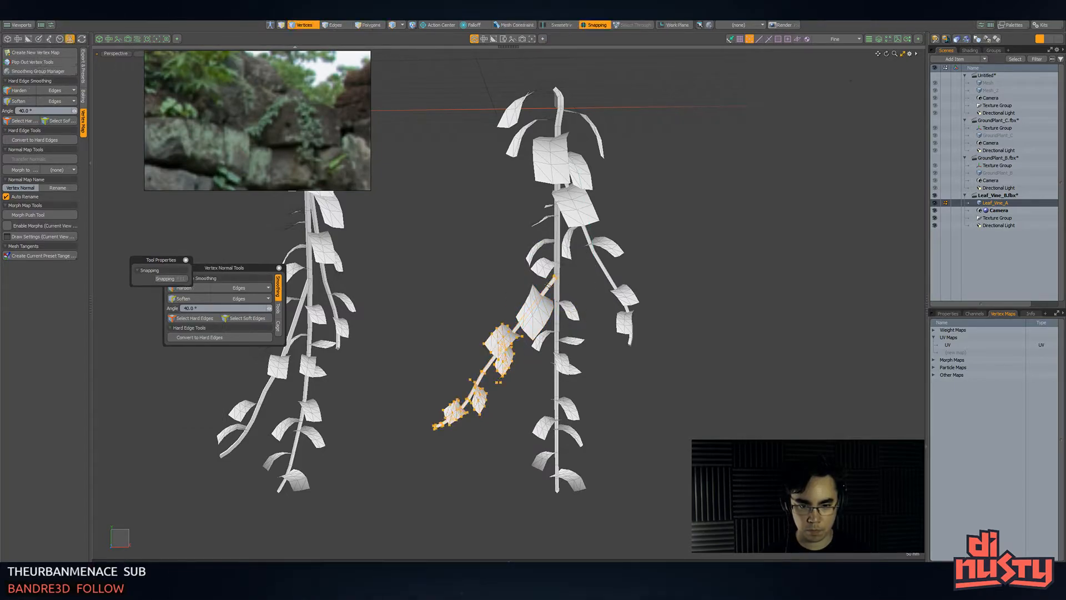
{"action": "key", "text": "e"}
{"action": "left_click", "coordinate": [517, 324]}
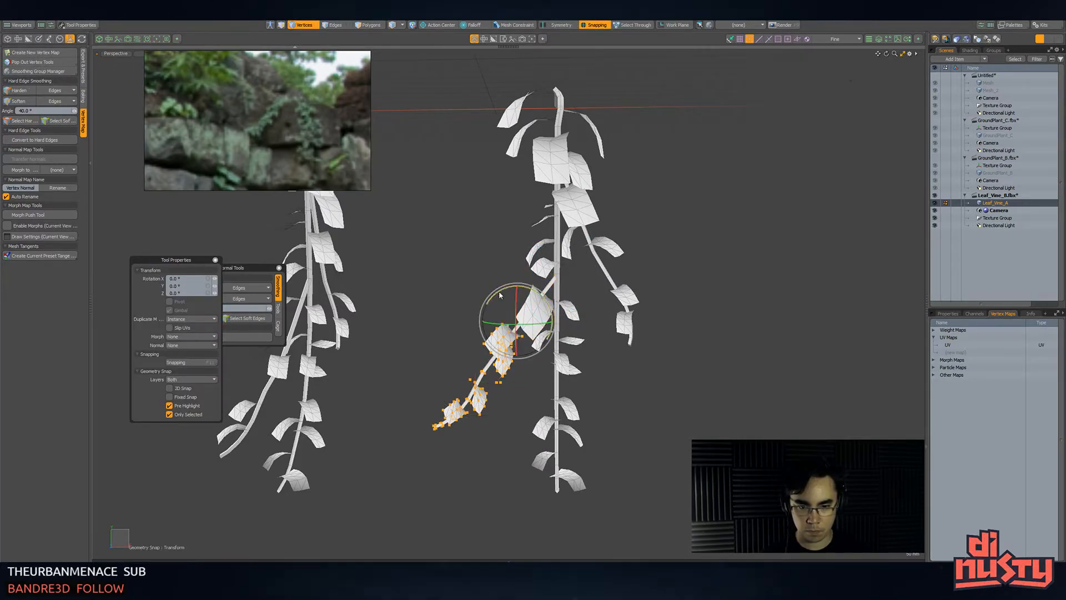
{"action": "left_click_drag", "start_coordinate": [499, 295], "coordinate": [496, 296]}
{"action": "key", "text": "w"}
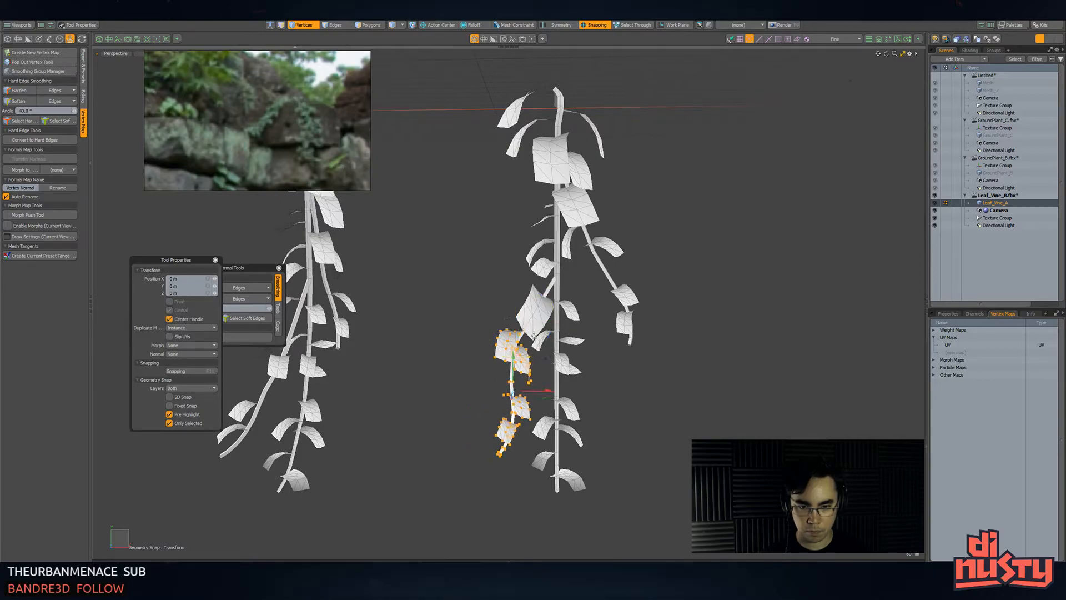
{"action": "key", "text": "x"}
{"action": "left_click_drag", "start_coordinate": [547, 363], "coordinate": [567, 403]}
{"action": "key", "text": "q"}
- Rotate the large leaf at the bent branch and move it back onto the branch stem
{"action": "scroll", "coordinate": [522, 364], "scroll_direction": "up", "scroll_amount": 5}
{"action": "key", "text": "3"}
{"action": "double_click", "coordinate": [504, 351]}
{"action": "key", "text": "w"}
{"action": "left_click_drag", "start_coordinate": [507, 355], "coordinate": [568, 327], "text": "alt"}
{"action": "left_click_drag", "start_coordinate": [555, 344], "coordinate": [589, 358], "text": "alt"}
{"action": "key", "text": "e"}
{"action": "left_click", "coordinate": [524, 292]}
{"action": "left_click_drag", "start_coordinate": [527, 318], "coordinate": [549, 366]}
{"action": "key", "text": "w"}
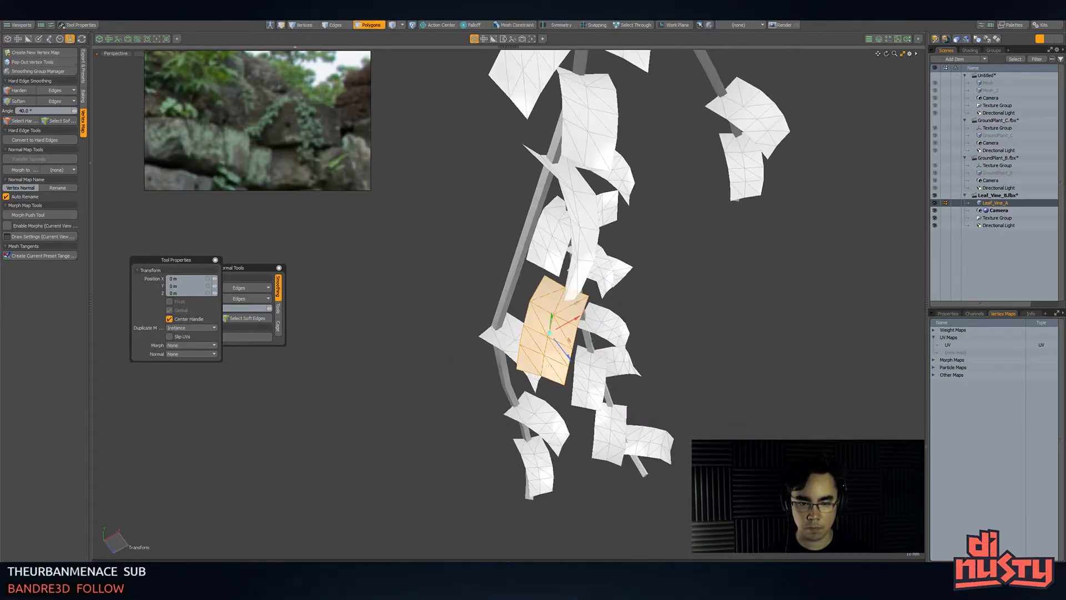
{"action": "key", "text": "q"}
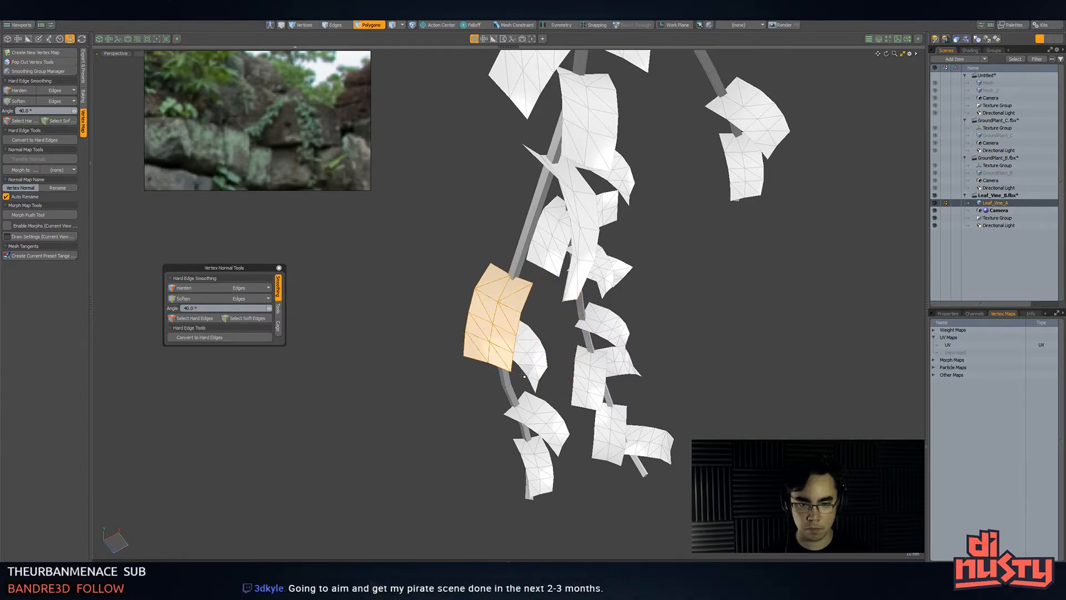
- Move the reshaped vine close beside the original and add a rotated copy on the original's other side
{"action": "left_click_drag", "start_coordinate": [532, 359], "coordinate": [435, 274], "text": "alt"}
{"action": "scroll", "coordinate": [435, 273], "scroll_direction": "down", "scroll_amount": 4}
{"action": "left_click_drag", "start_coordinate": [482, 361], "coordinate": [517, 423], "text": "alt"}
{"action": "key", "text": "1"}
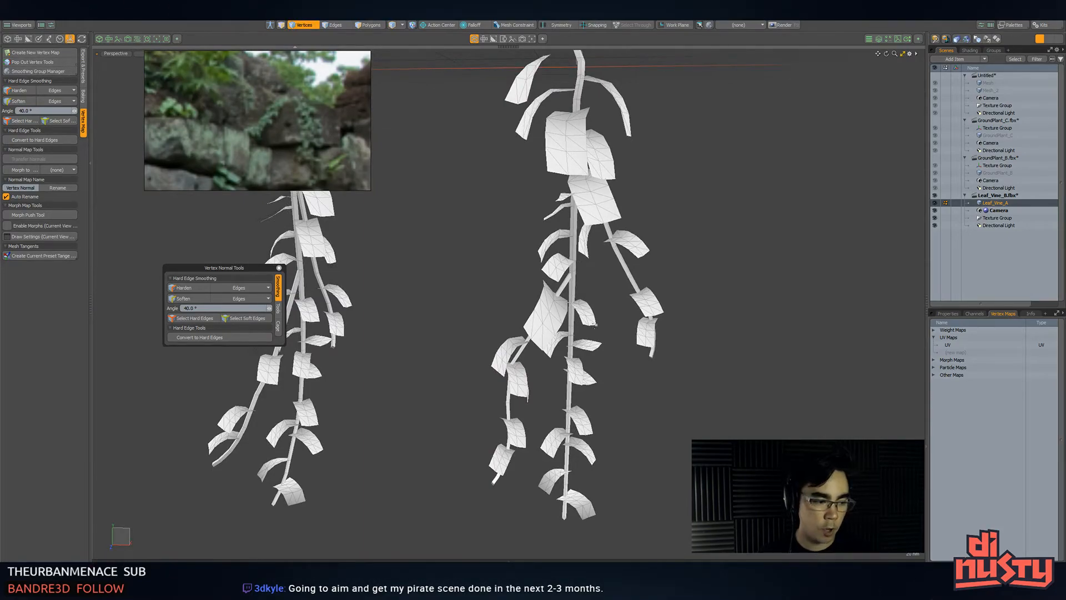
{"action": "scroll", "coordinate": [594, 324], "scroll_direction": "down", "scroll_amount": 4}
{"action": "mouse_move", "coordinate": [593, 324]}
{"action": "left_mouse_down", "text": "alt"}
{"action": "mouse_move", "coordinate": [582, 345]}
{"action": "mouse_move", "coordinate": [555, 340]}
{"action": "mouse_move", "coordinate": [575, 337]}
{"action": "mouse_move", "coordinate": [580, 275]}
{"action": "mouse_move", "coordinate": [581, 336]}
{"action": "mouse_move", "coordinate": [556, 300]}
{"action": "left_mouse_up", "text": "alt"}
{"action": "key", "text": "3"}
{"action": "right_click_drag", "start_coordinate": [552, 185], "coordinate": [628, 191]}
{"action": "key", "text": "w"}
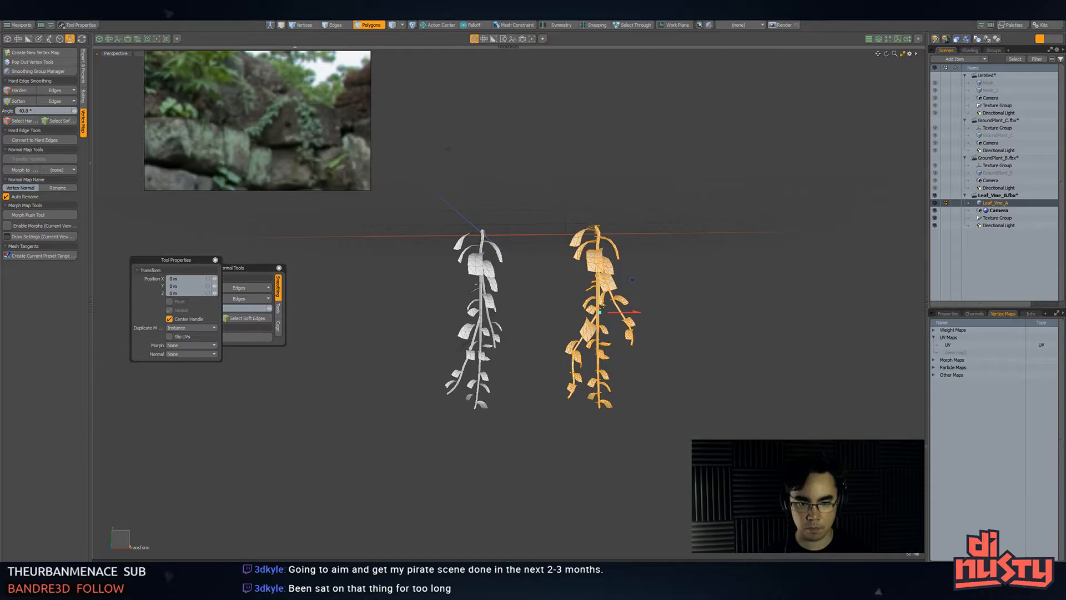
{"action": "left_click_drag", "start_coordinate": [636, 282], "coordinate": [492, 381]}
{"action": "key", "text": "e"}
{"action": "key", "text": "w"}
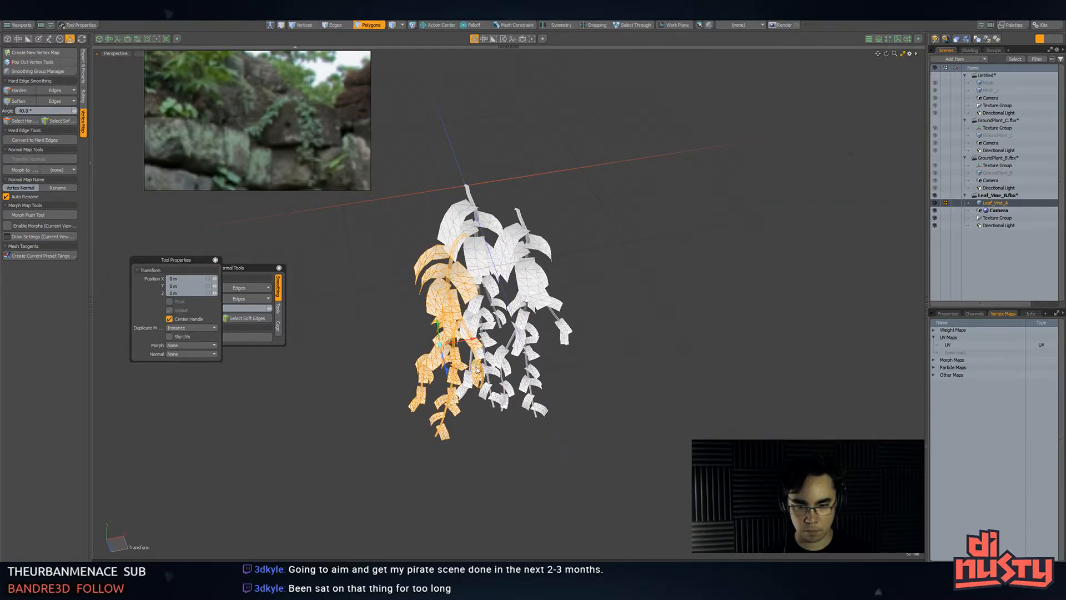
- Add another copy of the reshaped vine, placed lower at the outer side of the cluster
{"action": "left_click_drag", "start_coordinate": [440, 345], "coordinate": [468, 378]}
{"action": "key", "text": "ctrl+z"}
{"action": "key", "text": "q"}
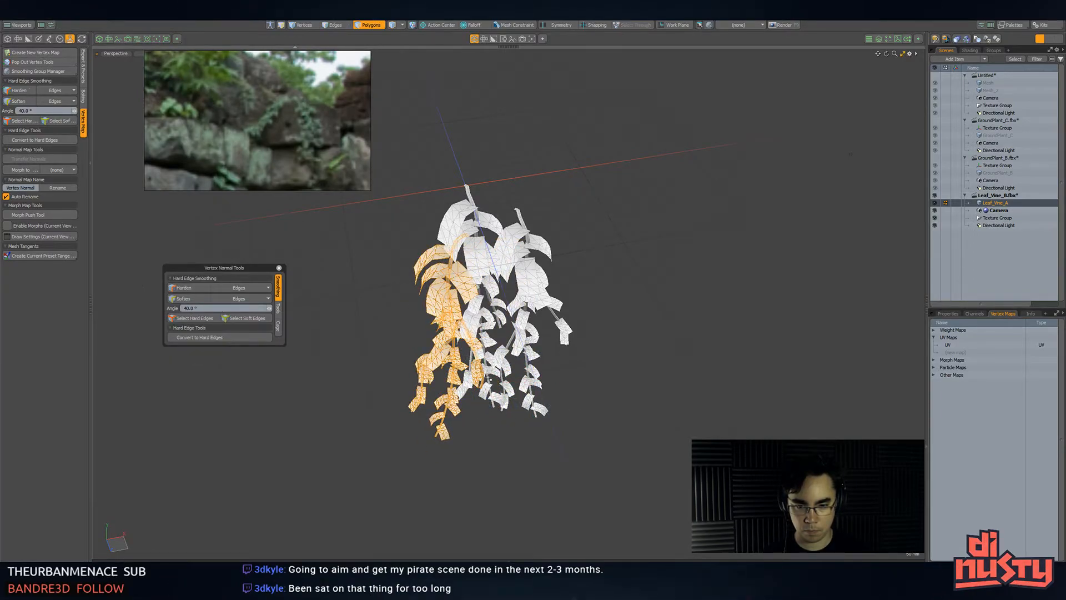
{"action": "key", "text": "w"}
{"action": "left_click_drag", "start_coordinate": [440, 345], "coordinate": [547, 325]}
{"action": "mouse_move", "coordinate": [547, 325]}
{"action": "left_mouse_down", "text": "alt"}
{"action": "mouse_move", "coordinate": [517, 272]}
{"action": "mouse_move", "coordinate": [603, 327]}
{"action": "mouse_move", "coordinate": [588, 318]}
{"action": "mouse_move", "coordinate": [598, 347]}
{"action": "mouse_move", "coordinate": [583, 328]}
{"action": "mouse_move", "coordinate": [564, 334]}
{"action": "mouse_move", "coordinate": [580, 330]}
{"action": "mouse_move", "coordinate": [608, 362]}
{"action": "left_mouse_up", "text": "alt"}
{"action": "key", "text": "e"}
{"action": "key", "text": "w"}
{"action": "key", "text": "q"}
- Copy the three grouped vines and place the duplicate cluster beyond the lower single vine
{"action": "right_click_drag", "start_coordinate": [468, 181], "coordinate": [619, 151]}
{"action": "key", "text": "ctrl+z"}
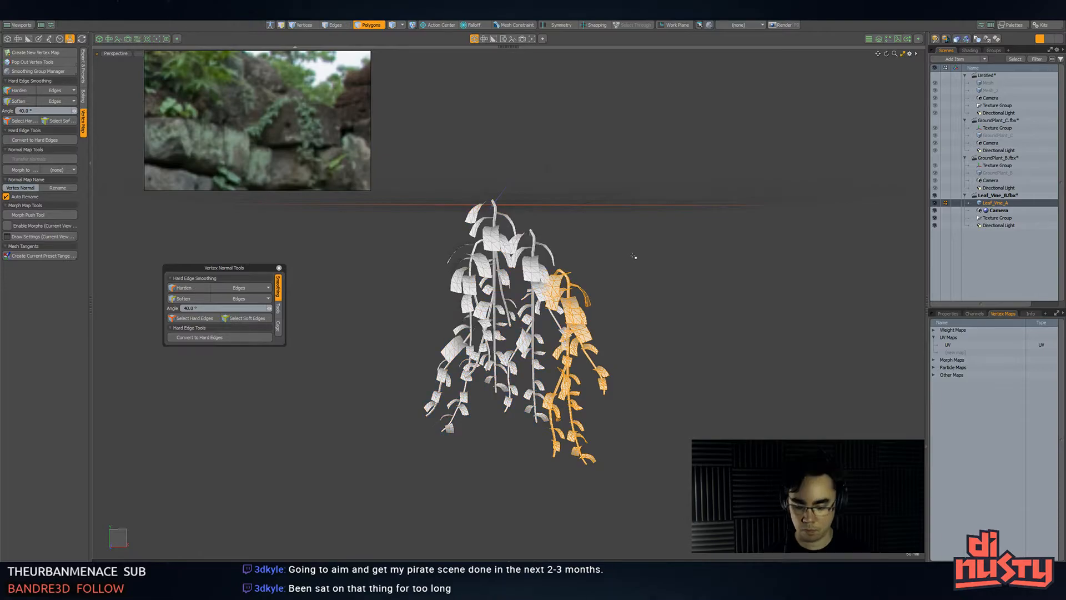
{"action": "key", "text": "ctrl+z"}
{"action": "mouse_move", "coordinate": [383, 221]}
{"action": "right_mouse_down"}
{"action": "mouse_move", "coordinate": [631, 173]}
{"action": "mouse_move", "coordinate": [578, 141]}
{"action": "right_mouse_up"}
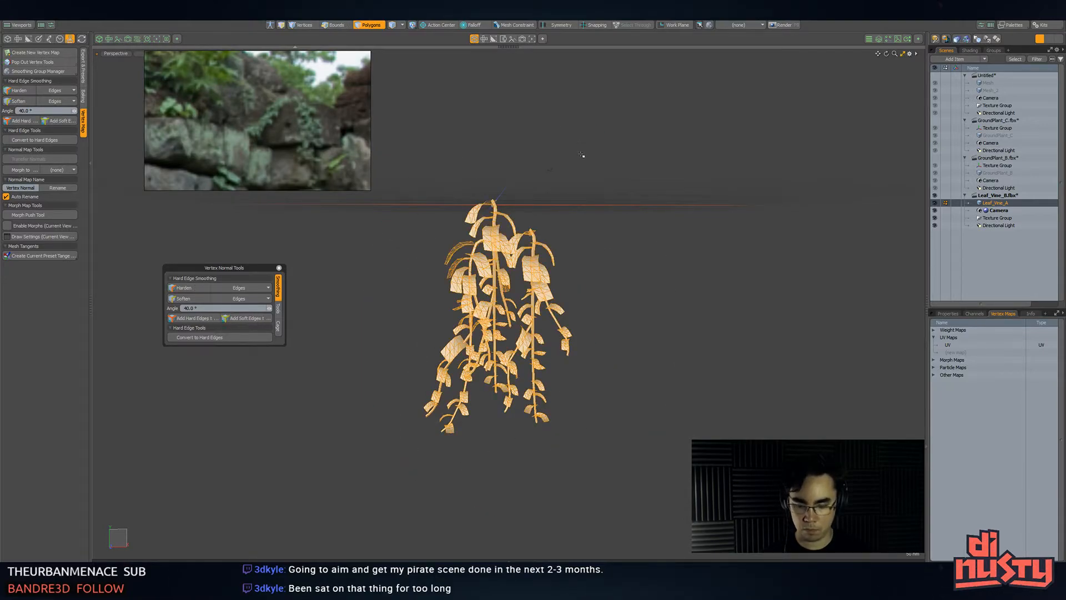
{"action": "key", "text": "ctrl+v"}
{"action": "key", "text": "ctrl+c"}
{"action": "key", "text": "ctrl+v"}
{"action": "key", "text": "w"}
{"action": "left_click_drag", "start_coordinate": [529, 313], "coordinate": [657, 311]}
{"action": "key", "text": "e"}
{"action": "key", "text": "w"}
- Paste the three-vine cluster again and move it to the opposite side of the original group
{"action": "key", "text": "ctrl+v"}
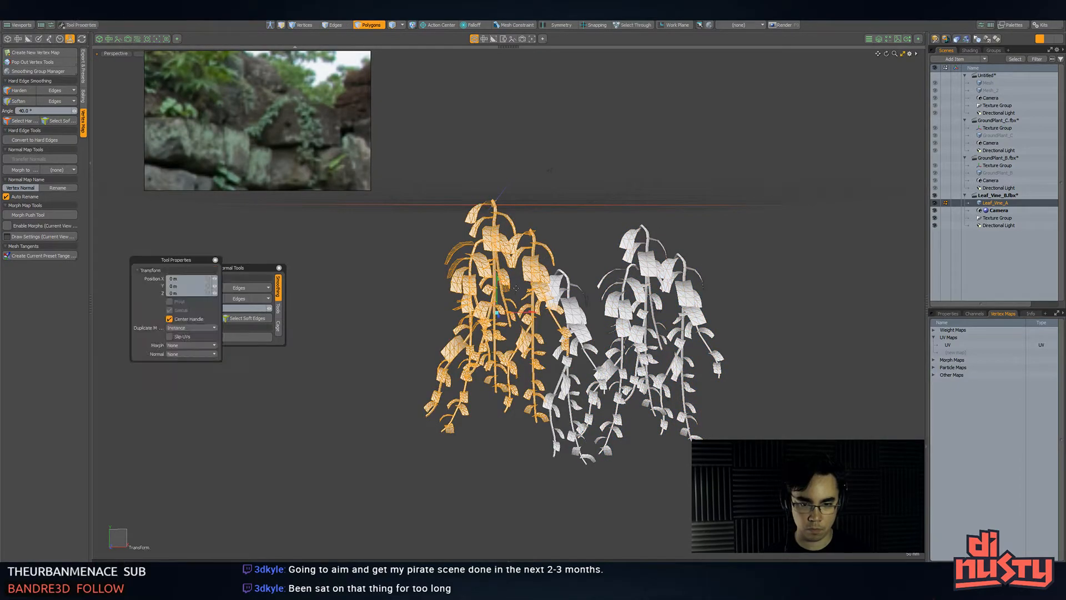
{"action": "left_click_drag", "start_coordinate": [526, 283], "coordinate": [357, 286]}
{"action": "key", "text": "space"}
{"action": "left_click", "coordinate": [363, 224]}
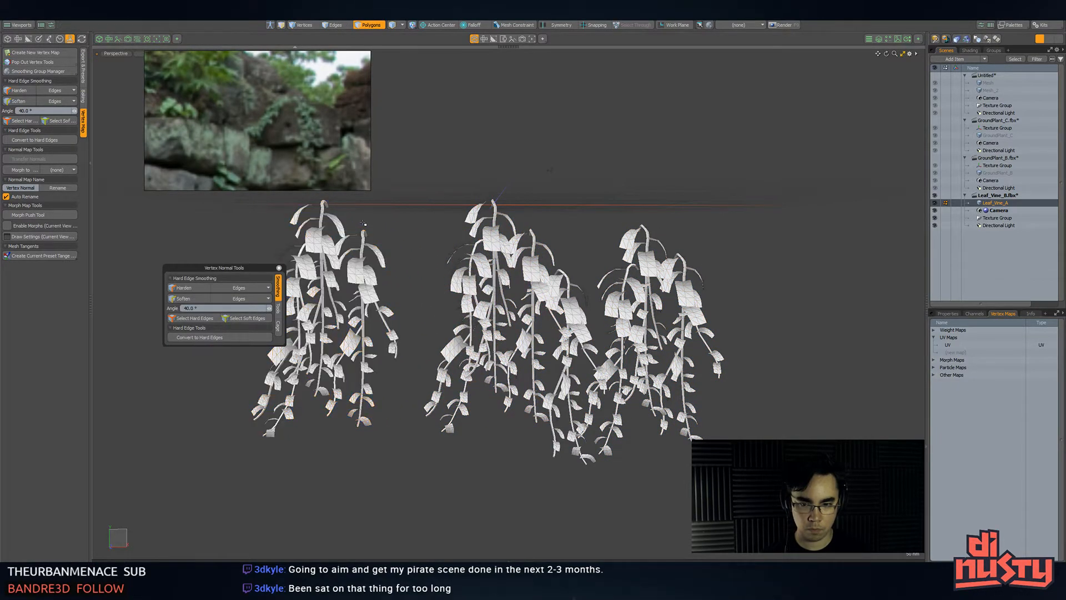
- Delete all the vines of the newest pasted cluster
{"action": "left_click", "coordinate": [361, 440]}
{"action": "left_click_drag", "start_coordinate": [456, 311], "coordinate": [434, 176], "text": "alt"}
{"action": "left_click", "coordinate": [472, 276]}
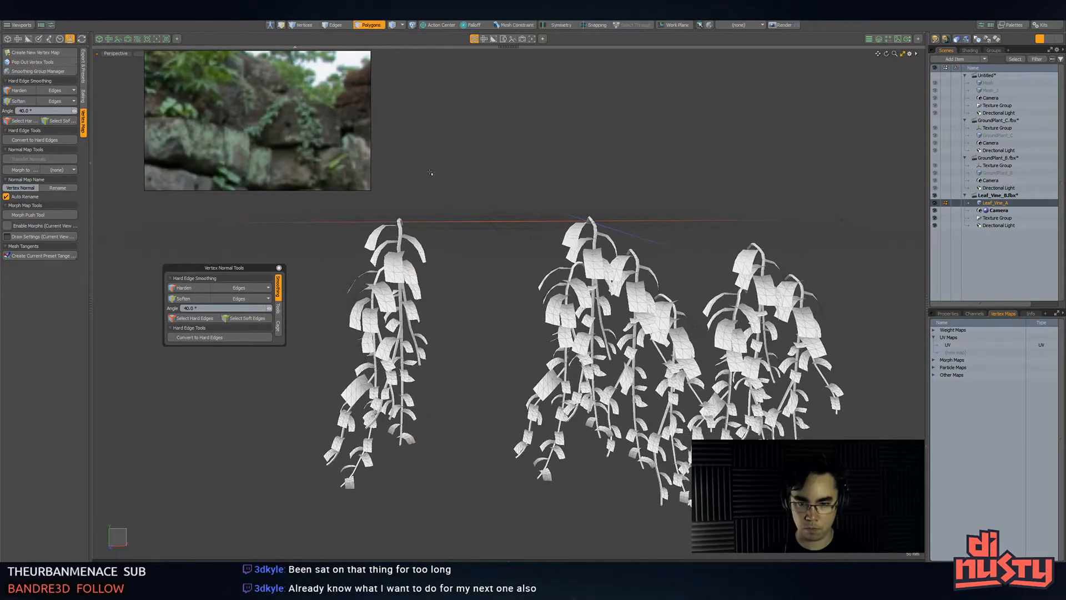
{"action": "right_click_drag", "start_coordinate": [485, 326], "coordinate": [483, 320]}
{"action": "key", "text": "Delete"}
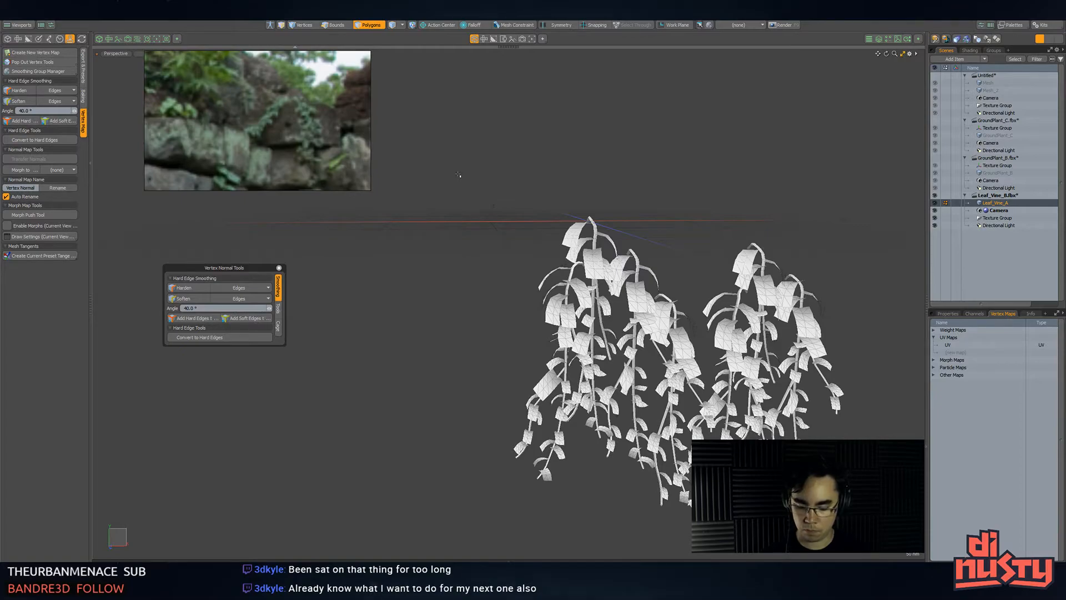
- Undo the last edit, select the vines that need adjusting in the duplicated group, and move and rotate them closer to the original cluster
{"action": "key", "text": "ctrl+z"}
{"action": "right_click_drag", "start_coordinate": [485, 441], "coordinate": [479, 311]}
{"action": "mouse_move", "coordinate": [478, 311]}
{"action": "left_mouse_down", "text": "alt"}
{"action": "mouse_move", "coordinate": [410, 232]}
{"action": "mouse_move", "coordinate": [407, 267]}
{"action": "left_mouse_up", "text": "alt"}
{"action": "key", "text": "w"}
{"action": "left_click_drag", "start_coordinate": [412, 327], "coordinate": [367, 414]}
{"action": "key", "text": "e"}
{"action": "left_click_drag", "start_coordinate": [562, 361], "coordinate": [525, 307]}
{"action": "key", "text": "q"}
{"action": "key", "text": "e"}
{"action": "key", "text": "q"}
{"action": "key", "text": "e"}
{"action": "key", "text": "w"}
- Slide the selected vines sideways so the two vine groups form one tighter cluster, and clear the selection
{"action": "left_click_drag", "start_coordinate": [525, 307], "coordinate": [556, 299], "text": "alt"}
{"action": "left_click_drag", "start_coordinate": [481, 289], "coordinate": [622, 278]}
{"action": "key", "text": "q"}
{"action": "left_click", "coordinate": [742, 240]}
{"action": "left_click_drag", "start_coordinate": [742, 240], "coordinate": [708, 273], "text": "alt"}
{"action": "key", "text": "3"}
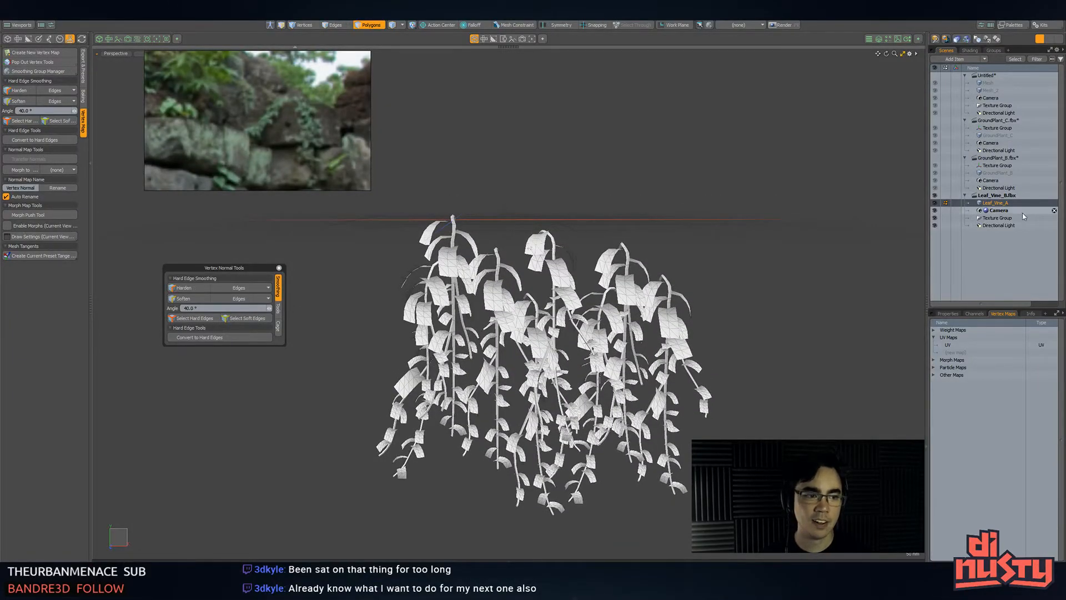
- Rename the vine mesh item as Leaf_Vine_B
{"action": "key", "text": "BackSpace"}
{"action": "type", "text": "B"}
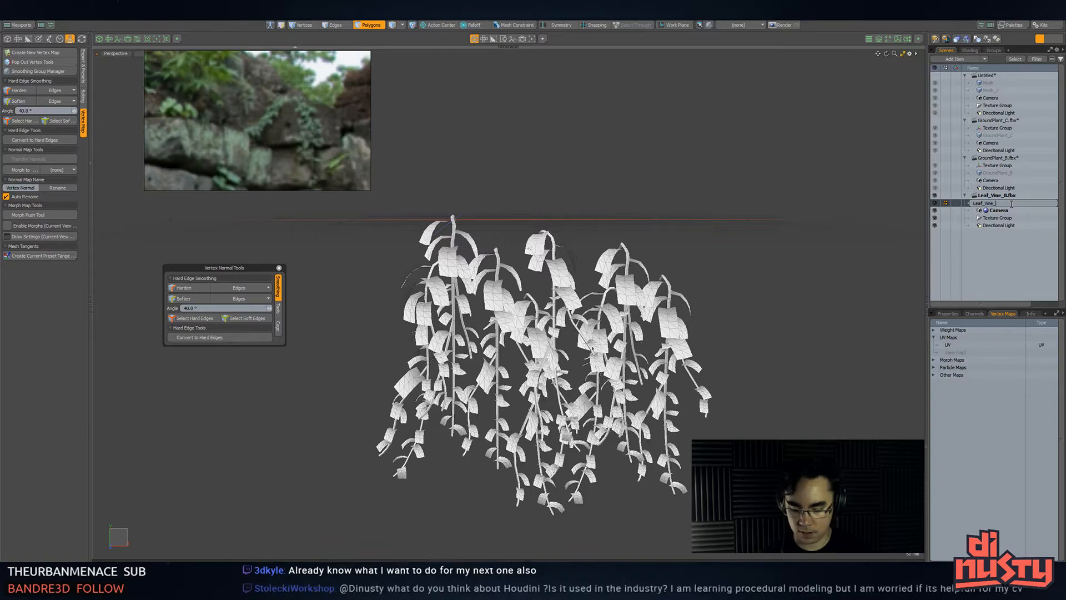
- Switch to Unity and add the Leaf_Vine_B model from the Leaf folder to the temple scene
{"action": "key", "text": "alt+Tab"}
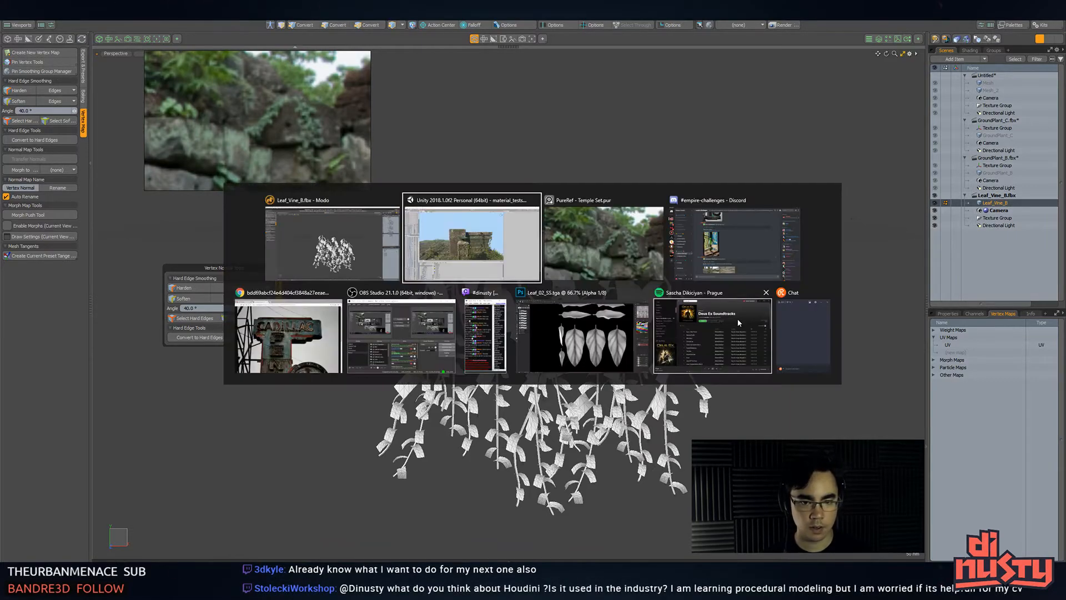
{"action": "scroll", "coordinate": [258, 514], "scroll_direction": "down", "scroll_amount": 1}
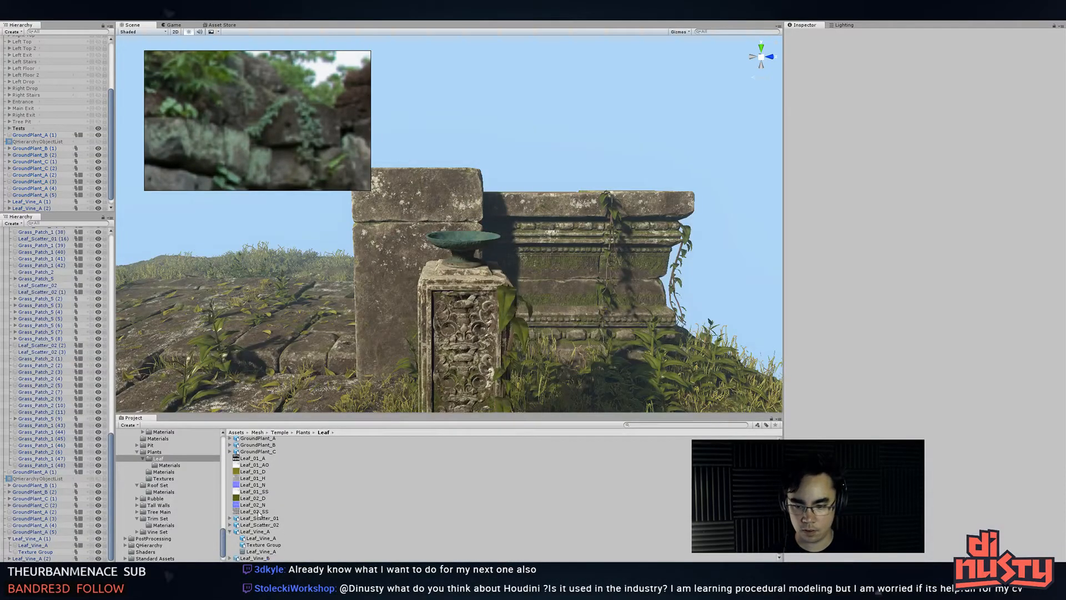
{"action": "left_click_drag", "start_coordinate": [265, 559], "coordinate": [566, 293]}
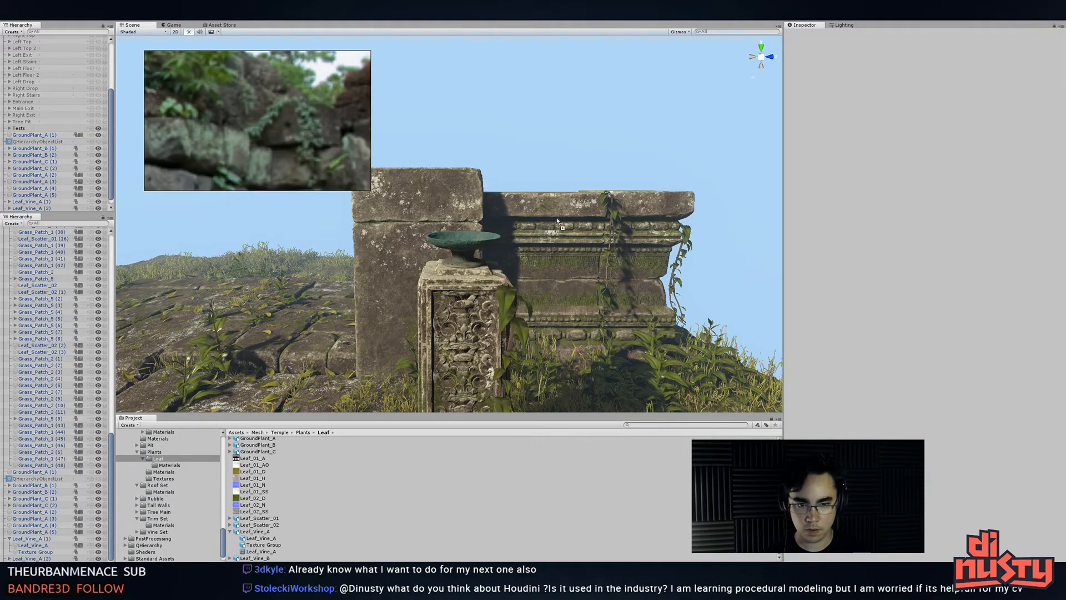
{"action": "left_click_drag", "start_coordinate": [559, 209], "coordinate": [528, 253], "text": "alt"}
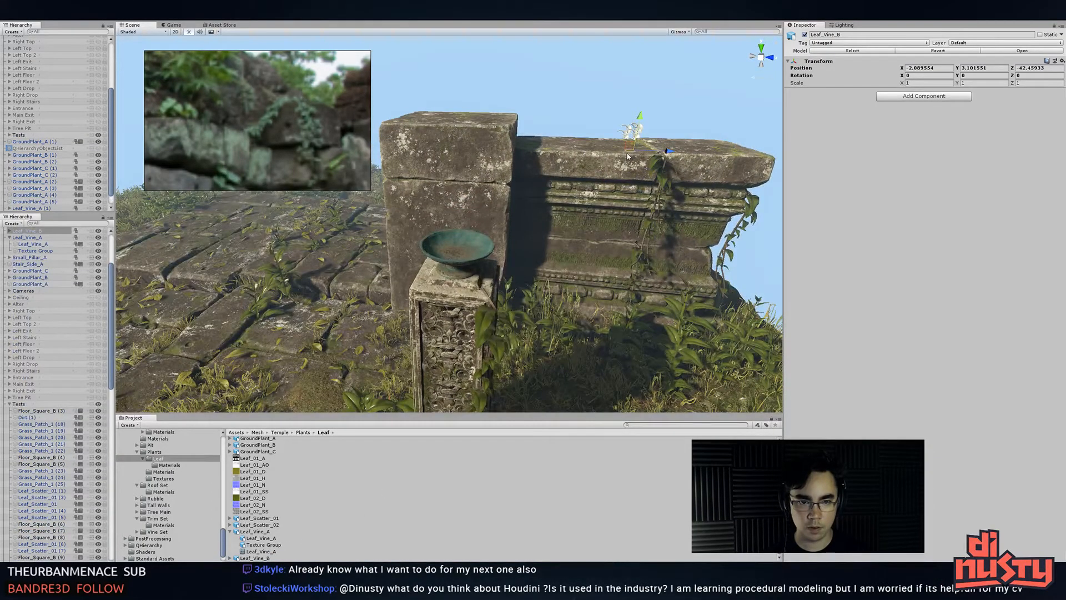
- Rotate Leaf_Vine_B 90 degrees about Y and position it against the temple wall at X 3.864, Y 3.53, Z -44.864
{"action": "left_click_drag", "start_coordinate": [625, 181], "coordinate": [489, 251]}
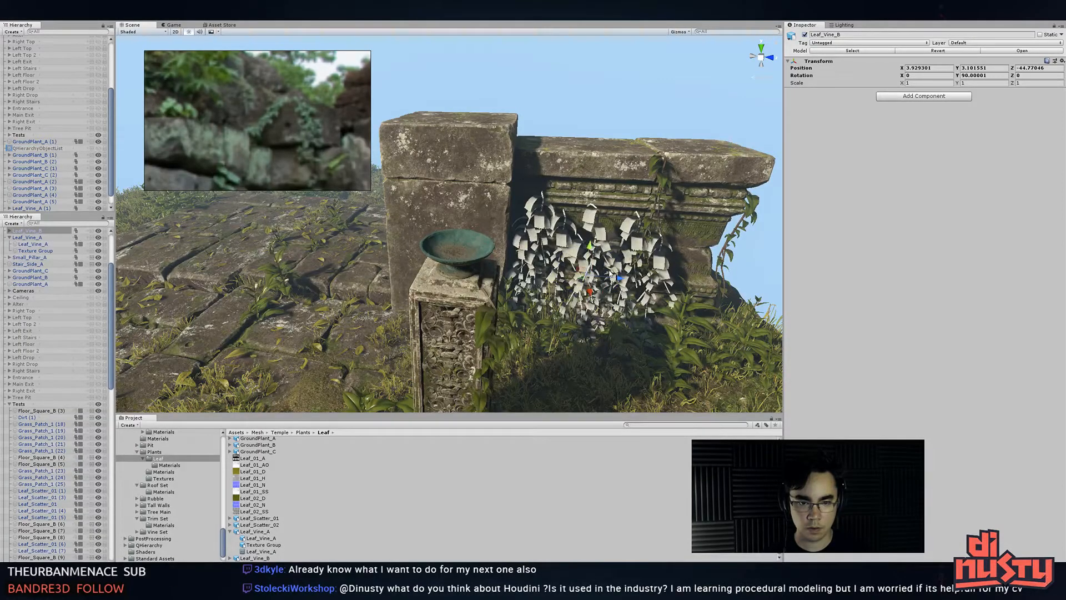
{"action": "left_click_drag", "start_coordinate": [581, 273], "coordinate": [552, 241]}
{"action": "scroll", "coordinate": [578, 222], "scroll_direction": "up", "scroll_amount": 3}
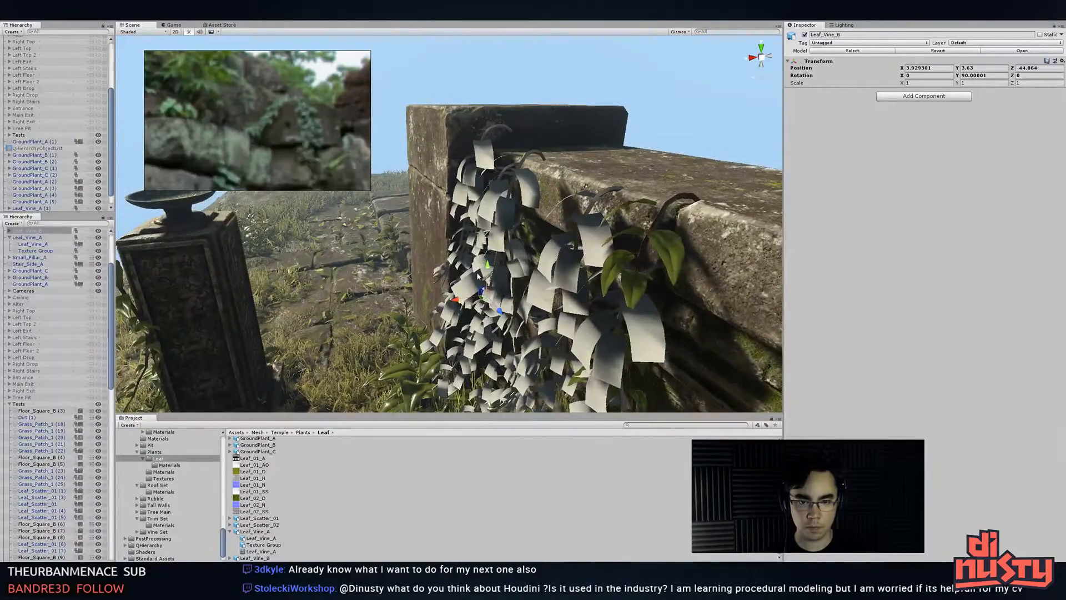
{"action": "left_click_drag", "start_coordinate": [481, 292], "coordinate": [490, 309]}
{"action": "mouse_move", "coordinate": [491, 239]}
{"action": "right_mouse_down"}
{"action": "mouse_move", "coordinate": [599, 157]}
{"action": "mouse_move", "coordinate": [507, 226]}
{"action": "right_mouse_up"}
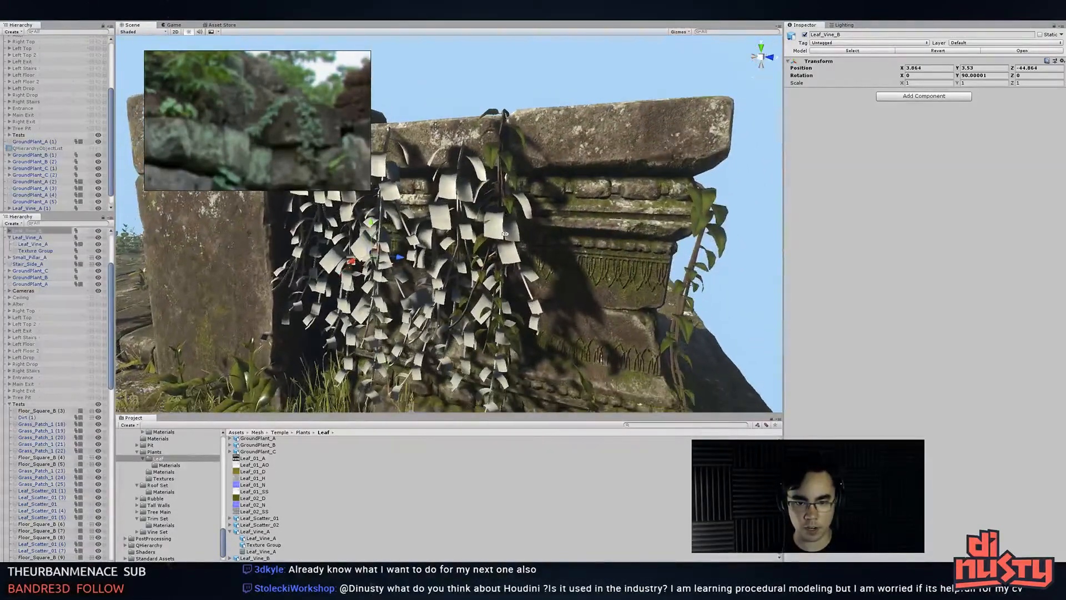
- Give Leaf_Vine_B the Leaf_02 and Ground Root Base materials used by Leaf_Vine_A, and select its root object
{"action": "left_click", "coordinate": [499, 306]}
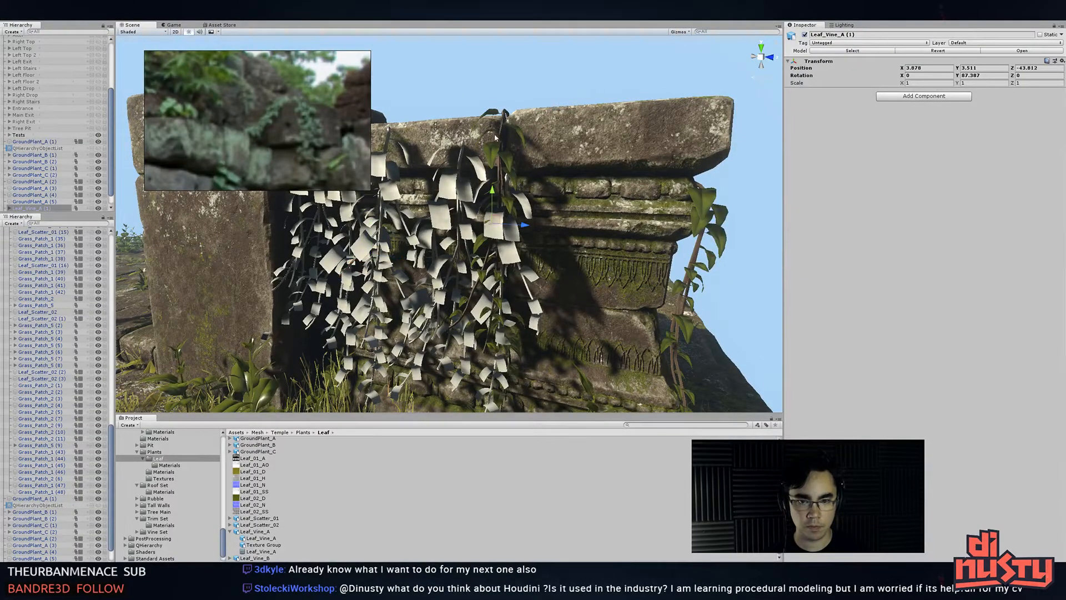
{"action": "left_click", "coordinate": [496, 116]}
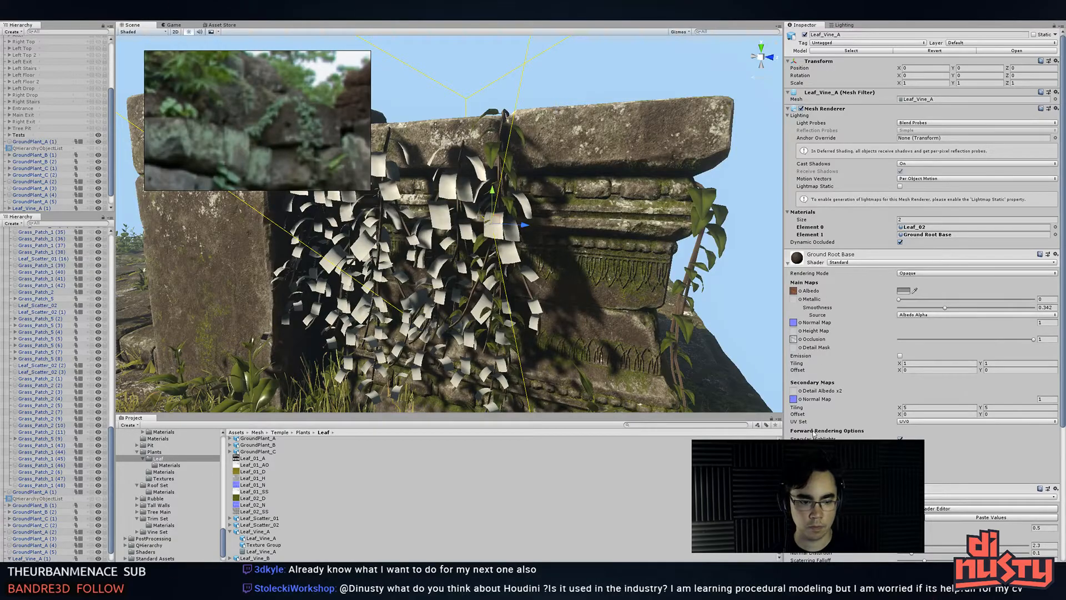
{"action": "left_click", "coordinate": [450, 85]}
{"action": "left_click_drag", "start_coordinate": [450, 85], "coordinate": [436, 224], "text": "alt"}
{"action": "left_click", "coordinate": [436, 224]}
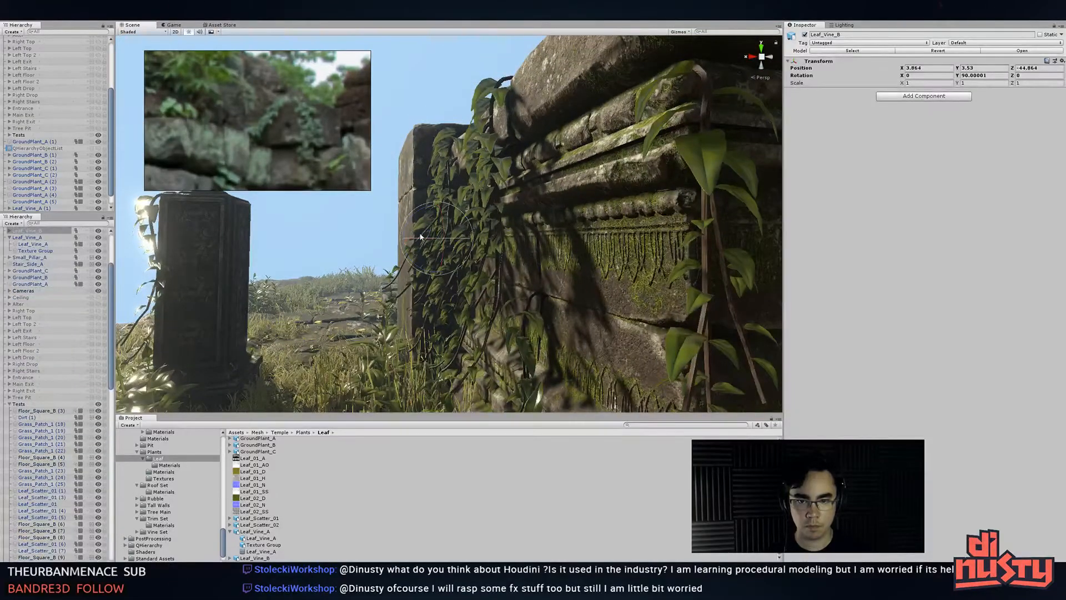
- Tilt Leaf_Vine_B about 16.5 degrees around X and reposition it so its vines drape over the wall's edge
{"action": "left_click_drag", "start_coordinate": [410, 259], "coordinate": [449, 173]}
{"action": "key", "text": "w"}
{"action": "left_click", "coordinate": [450, 169]}
{"action": "left_click", "coordinate": [456, 251]}
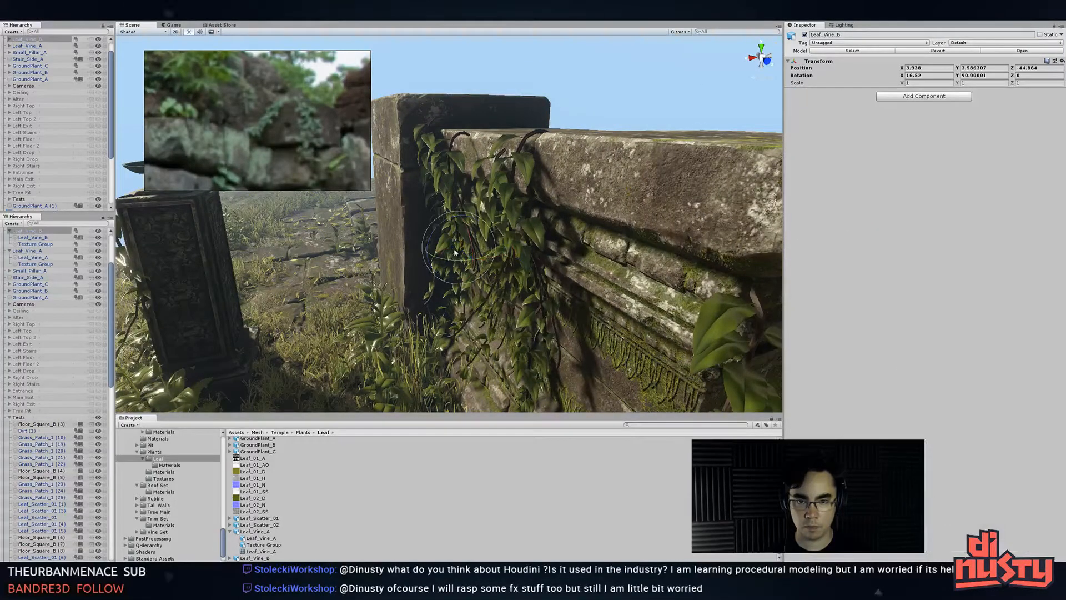
{"action": "left_click_drag", "start_coordinate": [437, 232], "coordinate": [442, 207]}
{"action": "left_click", "coordinate": [621, 99]}
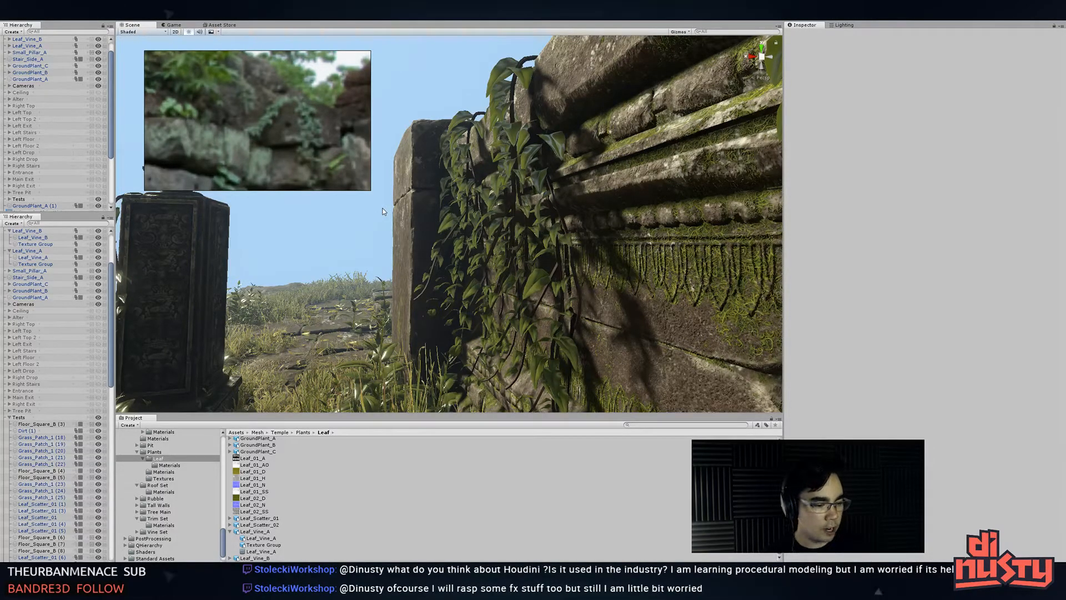
- Try to adjust the single vine beside the Leaf_Vine_B cluster, undo the changes and clear the selection
{"action": "left_click_drag", "start_coordinate": [294, 279], "coordinate": [609, 343], "text": "alt"}
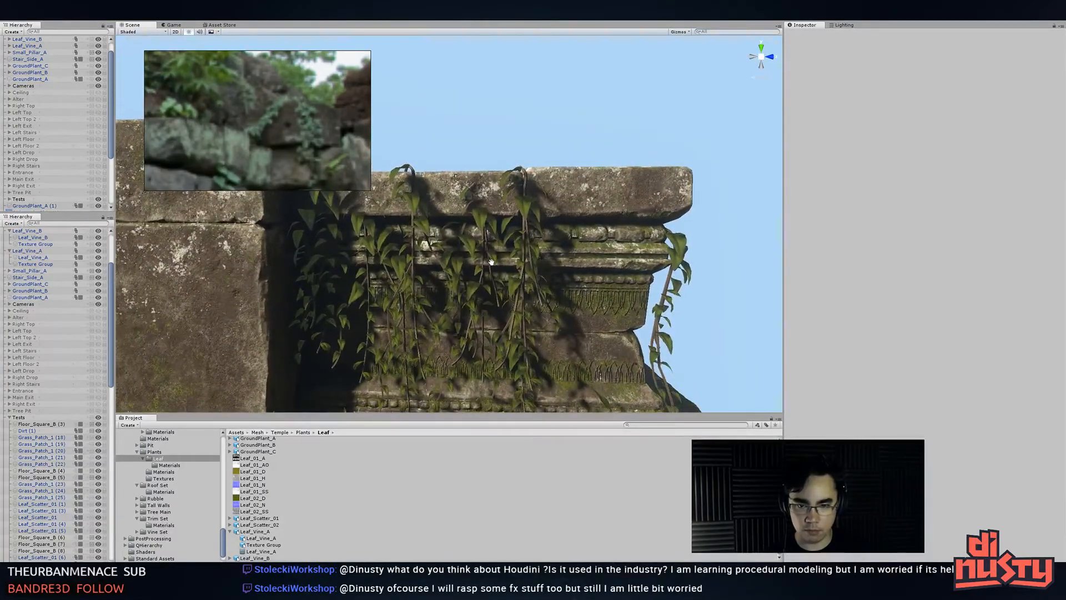
{"action": "middle_click_drag", "start_coordinate": [491, 261], "coordinate": [519, 255]}
{"action": "left_click_drag", "start_coordinate": [522, 256], "coordinate": [529, 198], "text": "alt"}
{"action": "left_click", "coordinate": [549, 176]}
{"action": "left_click_drag", "start_coordinate": [573, 253], "coordinate": [524, 276]}
{"action": "key", "text": "ctrl+z"}
{"action": "key", "text": "ctrl+z"}
{"action": "key", "text": "w"}
{"action": "left_click", "coordinate": [367, 238]}
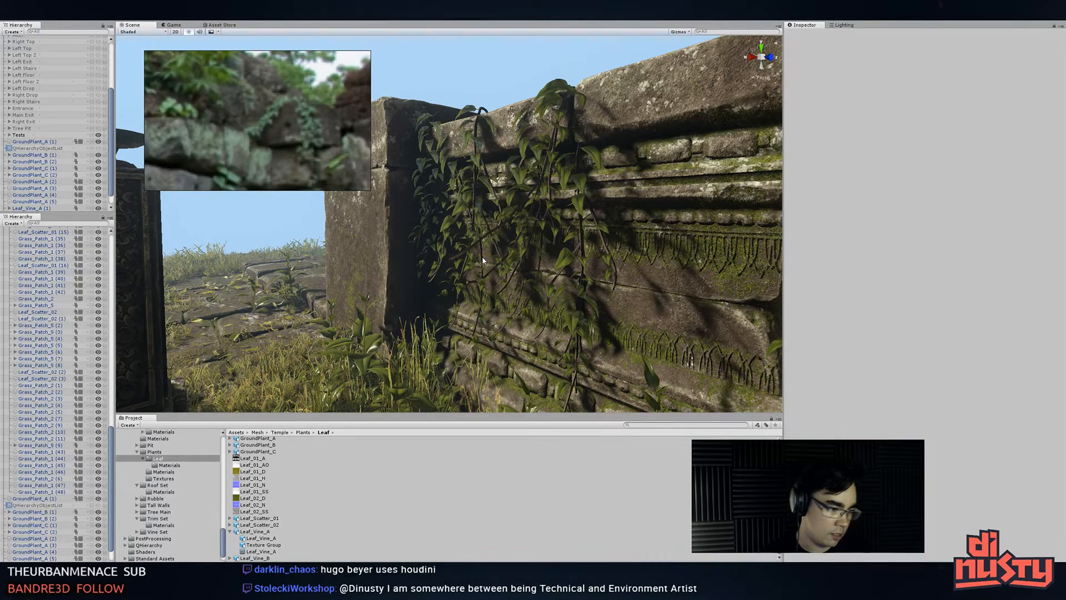
{"action": "left_click_drag", "start_coordinate": [401, 269], "coordinate": [407, 311], "text": "alt"}
{"action": "left_click_drag", "start_coordinate": [465, 295], "coordinate": [349, 246], "text": "alt"}
{"action": "key", "text": "alt+Tab"}
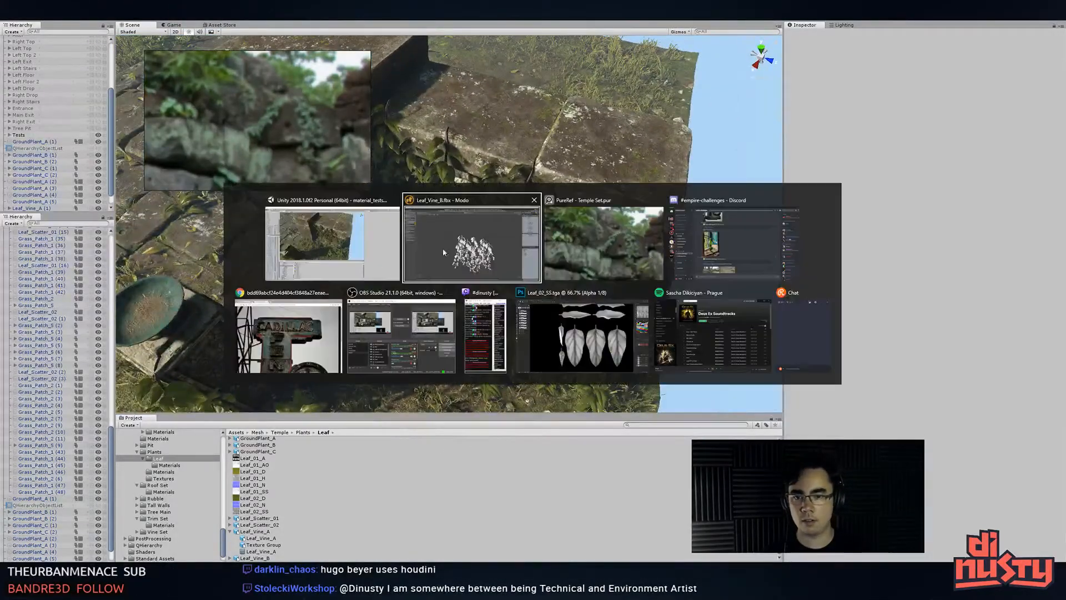
{"action": "mouse_move", "coordinate": [414, 261]}
{"action": "left_mouse_down", "text": "alt"}
{"action": "mouse_move", "coordinate": [454, 291]}
{"action": "mouse_move", "coordinate": [429, 264]}
{"action": "left_mouse_up", "text": "alt"}
{"action": "key", "text": "alt+Tab"}
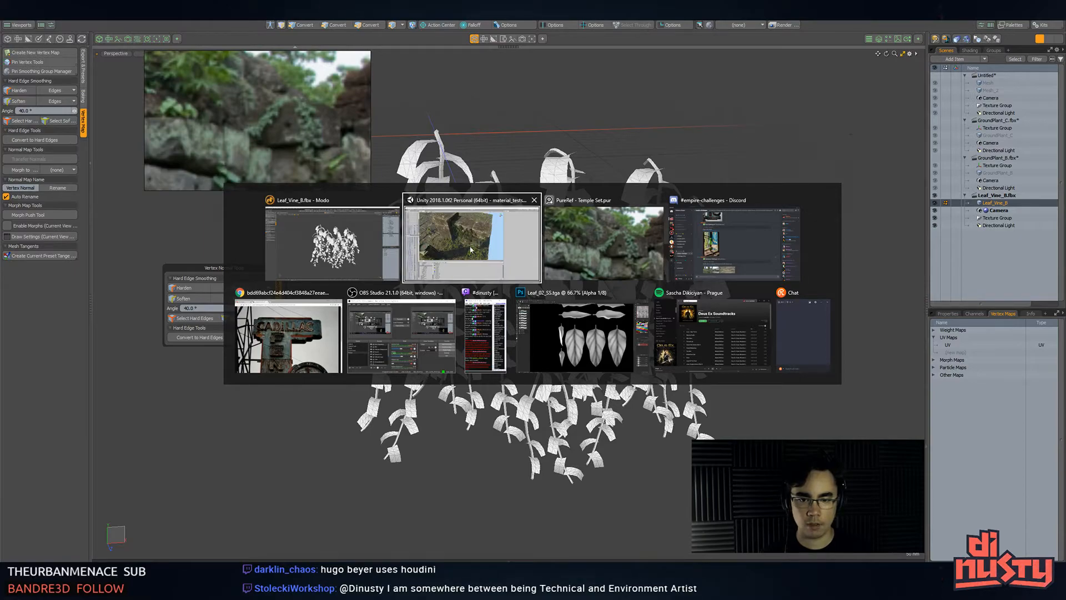
- Switch to Photoshop and paint lobed bulges along the edges of the middle large leaf in Leaf_02_SS.tga's Alpha 1 channel
{"action": "left_click", "coordinate": [571, 322]}
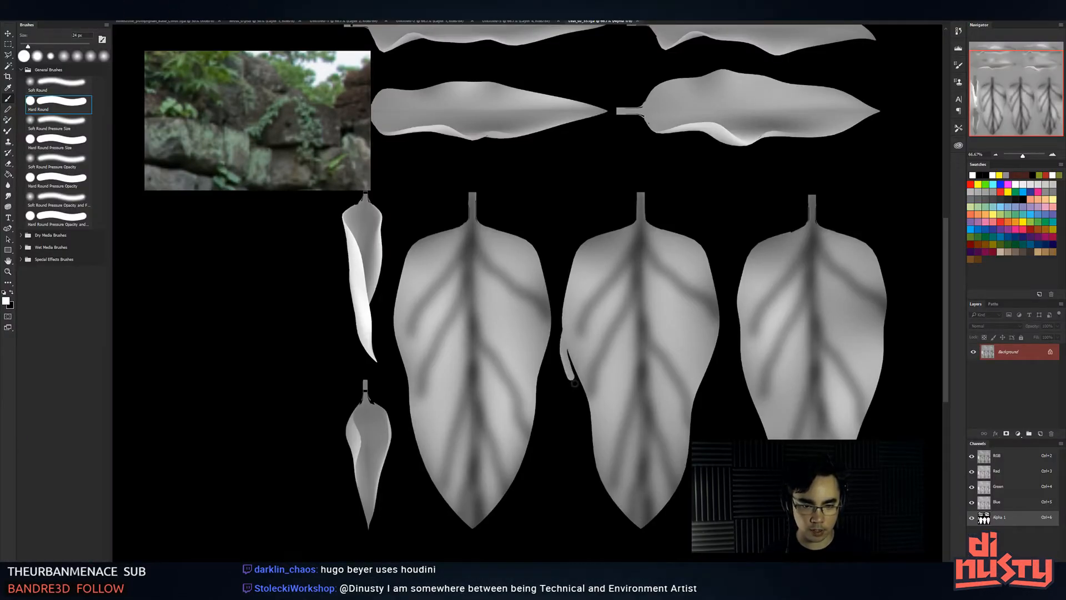
{"action": "right_click_drag", "start_coordinate": [583, 345], "coordinate": [586, 345], "text": "alt"}
{"action": "mouse_move", "coordinate": [589, 376]}
{"action": "left_mouse_down"}
{"action": "mouse_move", "coordinate": [589, 458]}
{"action": "mouse_move", "coordinate": [639, 506]}
{"action": "left_mouse_up"}
{"action": "left_click_drag", "start_coordinate": [686, 453], "coordinate": [655, 495]}
{"action": "left_click_drag", "start_coordinate": [701, 386], "coordinate": [713, 332]}
{"action": "mouse_move", "coordinate": [707, 392]}
{"action": "left_mouse_down", "text": "alt"}
{"action": "mouse_move", "coordinate": [718, 400]}
{"action": "mouse_move", "coordinate": [703, 389]}
{"action": "mouse_move", "coordinate": [710, 439]}
{"action": "left_mouse_up", "text": "alt"}
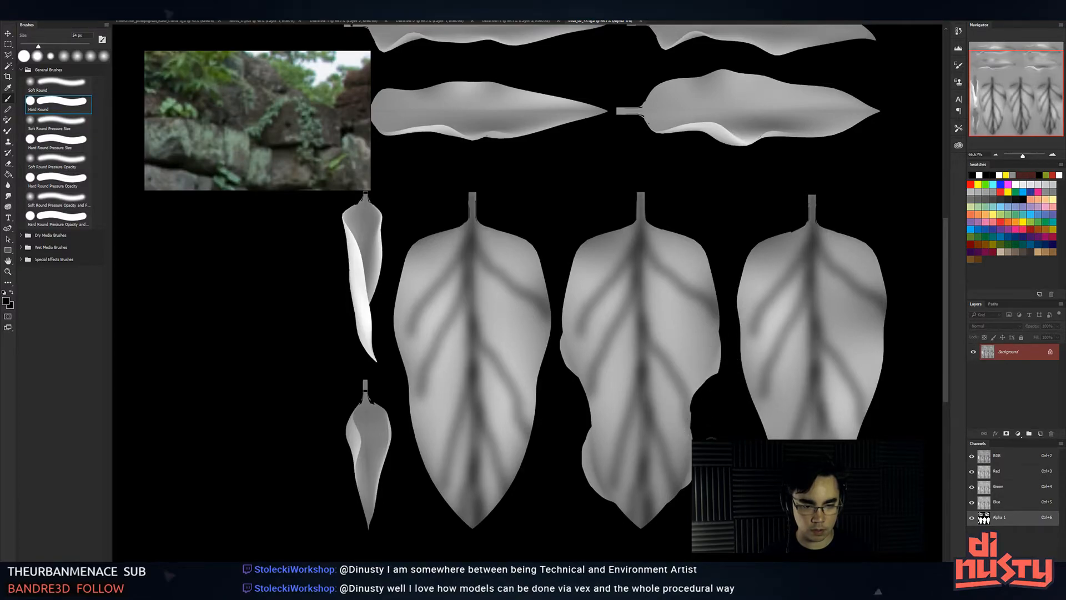
- Cut three pairs of slanted slots into the middle large leaf with a 36 px black hard round brush
{"action": "right_click_drag", "start_coordinate": [709, 407], "coordinate": [706, 408], "text": "alt"}
{"action": "left_click_drag", "start_coordinate": [702, 387], "coordinate": [673, 355]}
{"action": "key", "text": "ctrl+z"}
{"action": "left_click_drag", "start_coordinate": [701, 395], "coordinate": [659, 349]}
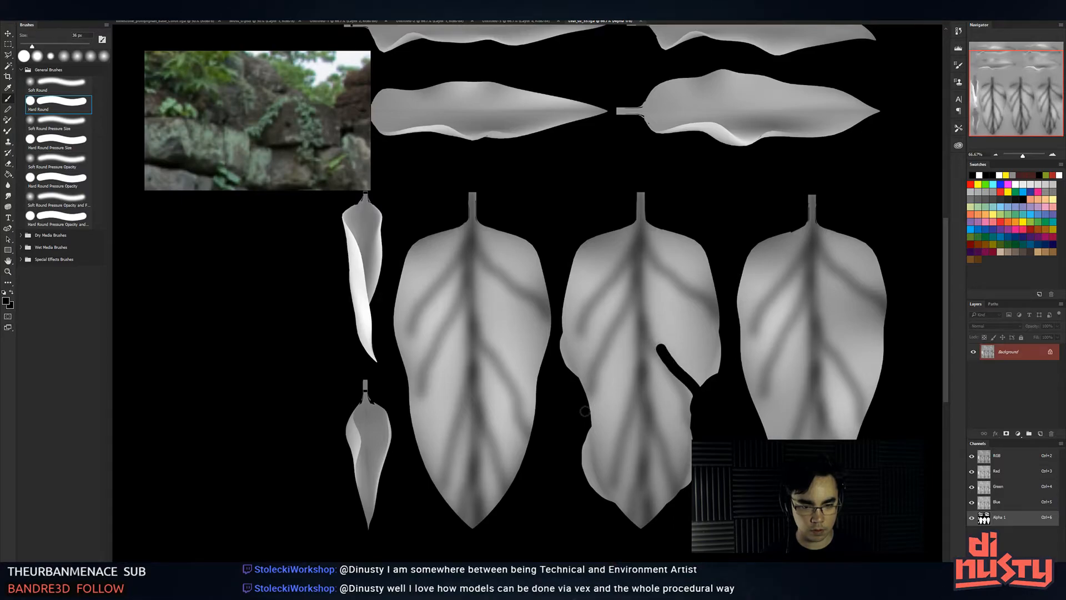
{"action": "left_click_drag", "start_coordinate": [587, 409], "coordinate": [620, 352]}
{"action": "left_click_drag", "start_coordinate": [576, 446], "coordinate": [635, 395]}
{"action": "left_click_drag", "start_coordinate": [693, 445], "coordinate": [662, 397]}
{"action": "left_click_drag", "start_coordinate": [594, 497], "coordinate": [622, 465]}
{"action": "left_click_drag", "start_coordinate": [684, 492], "coordinate": [648, 451]}
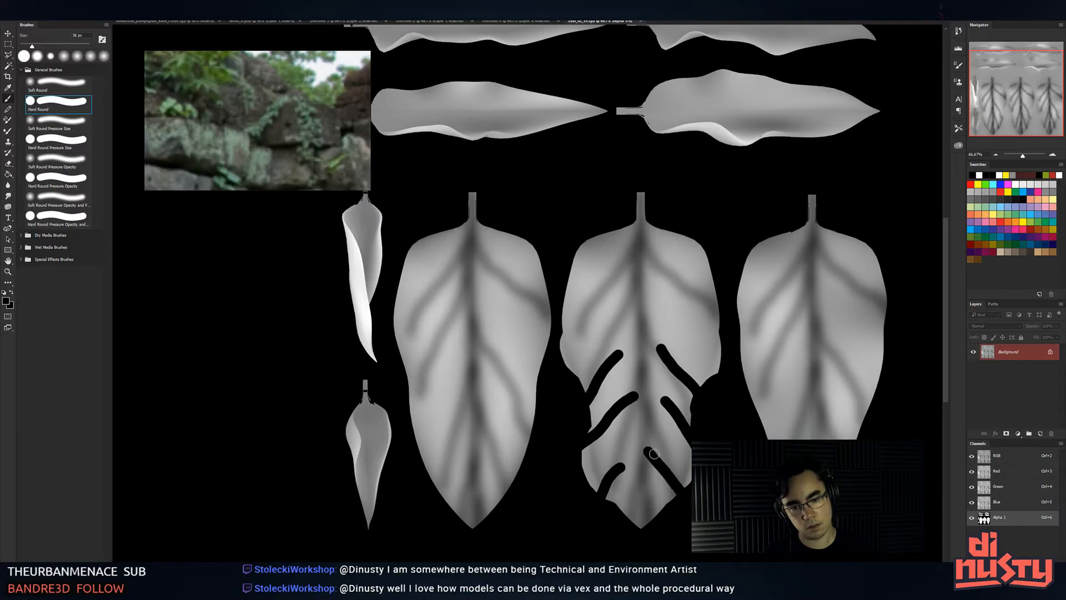
{"action": "key", "text": "alt+Tab"}
{"action": "key", "text": "alt+Tab"}
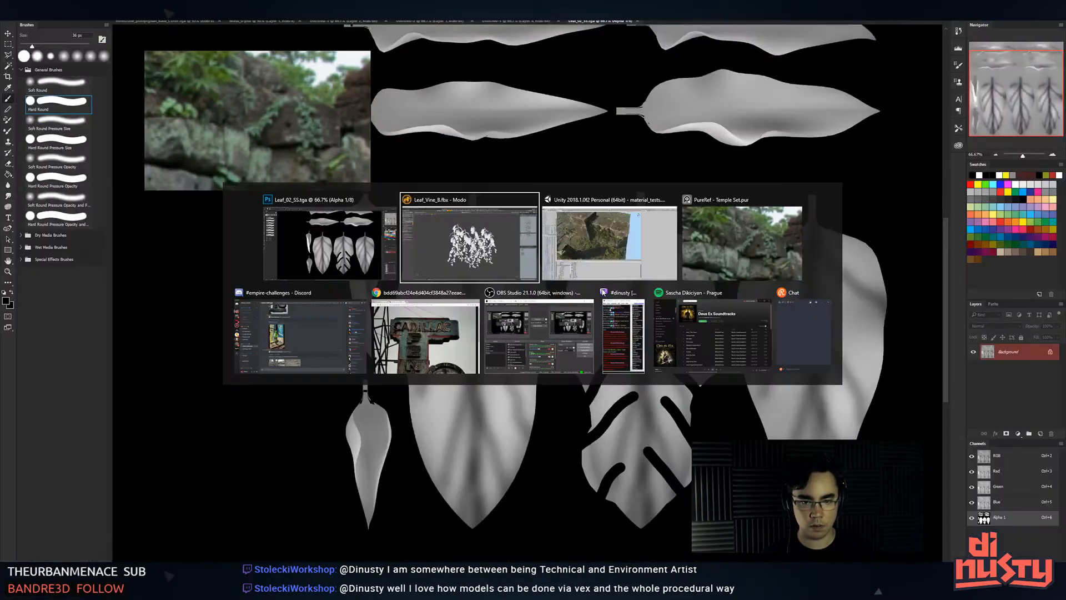
{"action": "left_click_drag", "start_coordinate": [524, 287], "coordinate": [527, 264], "text": "alt"}
{"action": "key", "text": "alt+Tab"}
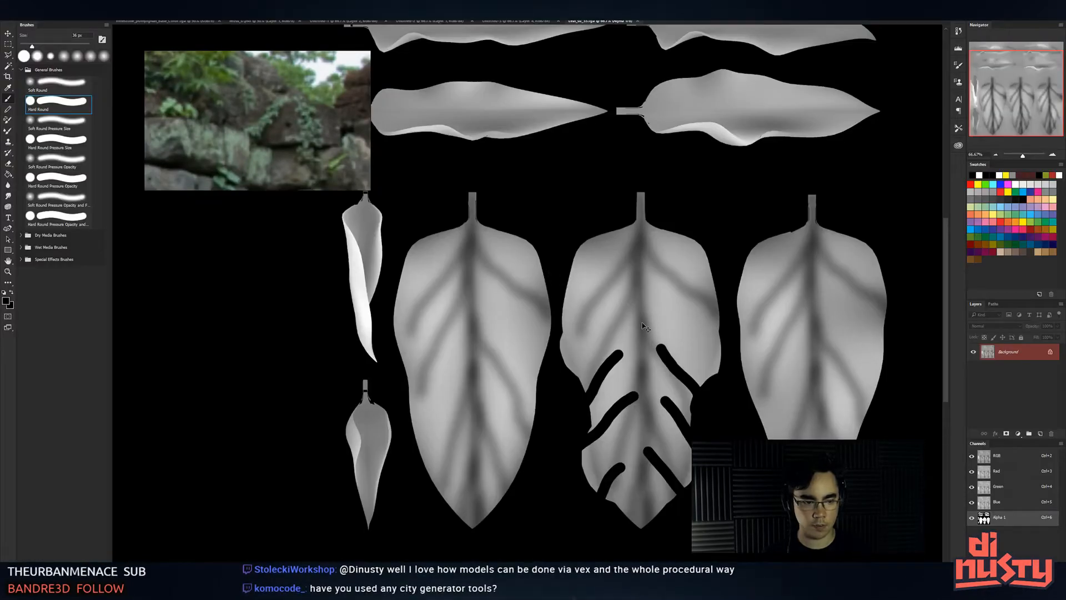
- Undo all the slots and edge bulges painted on the middle large leaf
{"action": "key", "text": "ctrl+z"}
{"action": "key", "text": "ctrl+z"}
{"action": "key", "text": "ctrl+z"}
{"action": "key", "text": "ctrl+z"}
{"action": "key", "text": "ctrl+z"}
{"action": "key", "text": "ctrl+z"}
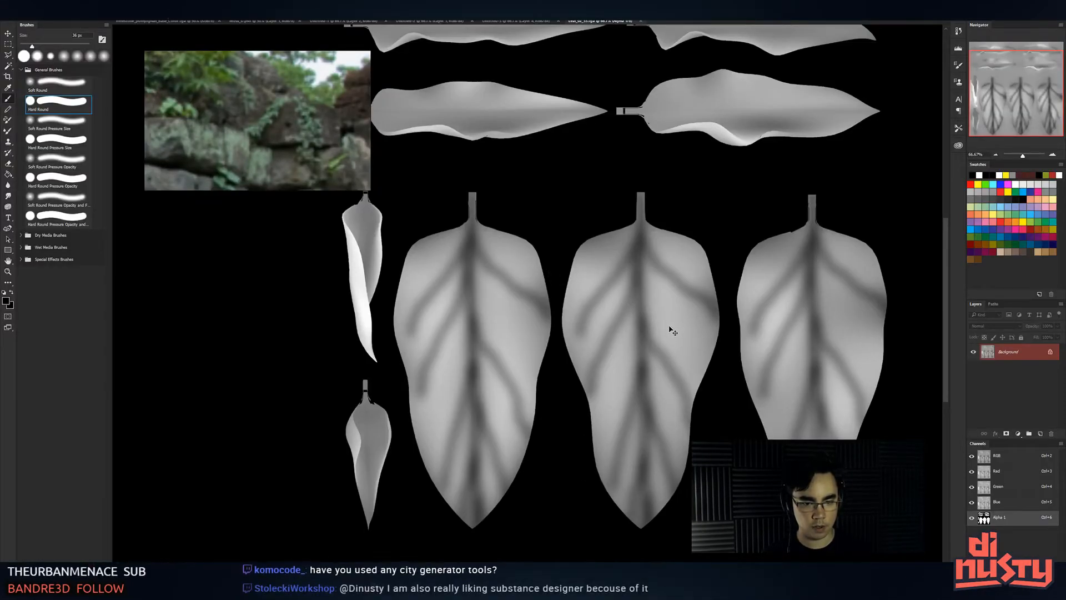
{"action": "key", "text": "ctrl+alt+z"}
{"action": "key", "text": "ctrl+z"}
{"action": "key", "text": "ctrl+z"}
{"action": "key", "text": "ctrl+z"}
{"action": "key", "text": "ctrl+z"}
{"action": "key", "text": "ctrl+z"}
{"action": "key", "text": "ctrl+z"}
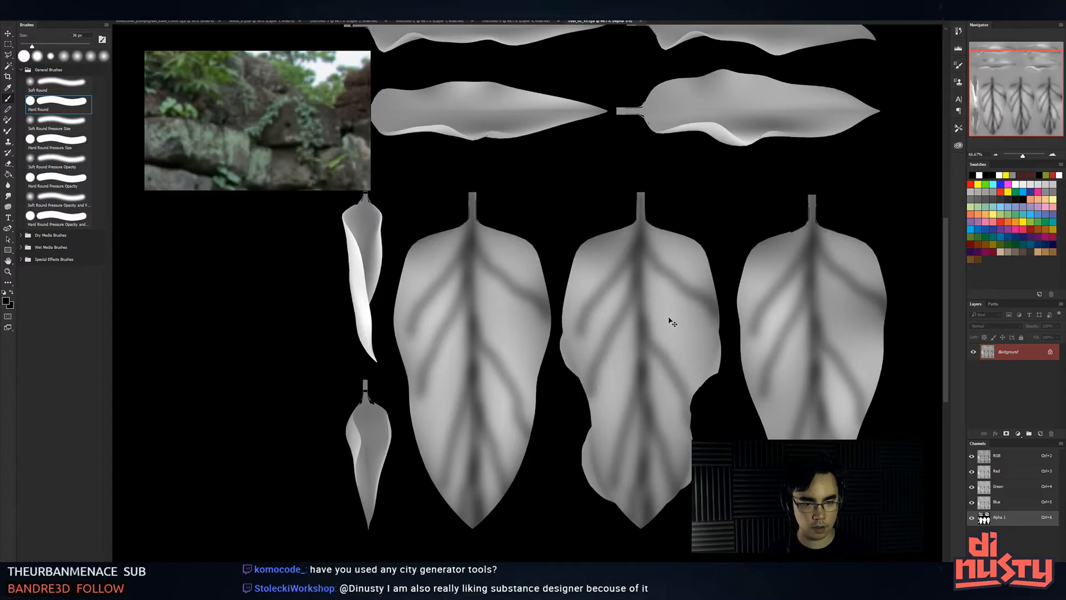
{"action": "key", "text": "ctrl+z"}
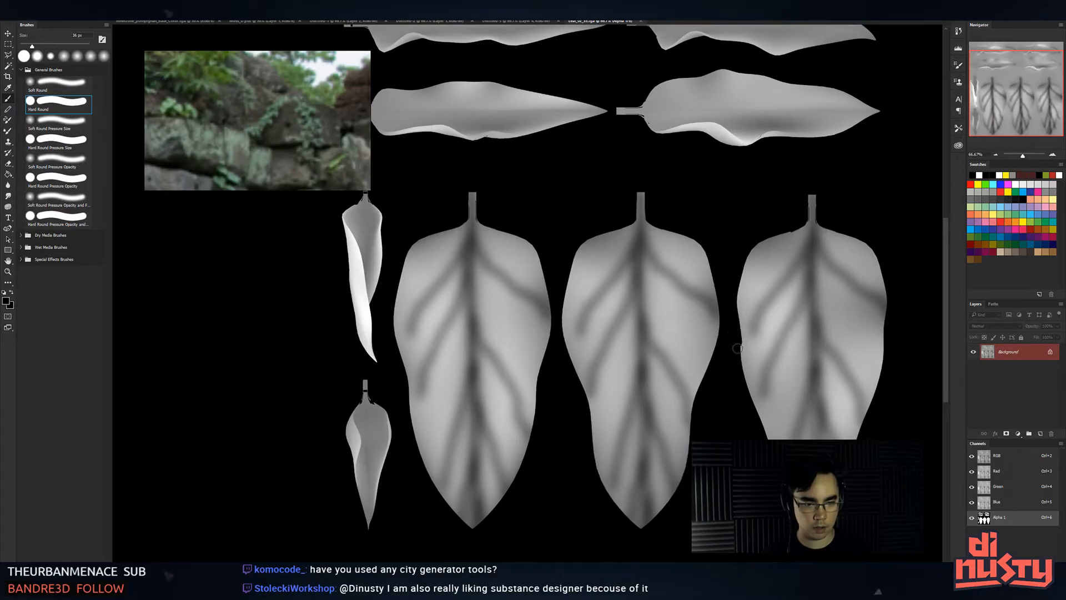
- Trim both side edges of the rightmost large leaf with black and cut a round bite into its outer edge
{"action": "left_click_drag", "start_coordinate": [744, 370], "coordinate": [760, 427]}
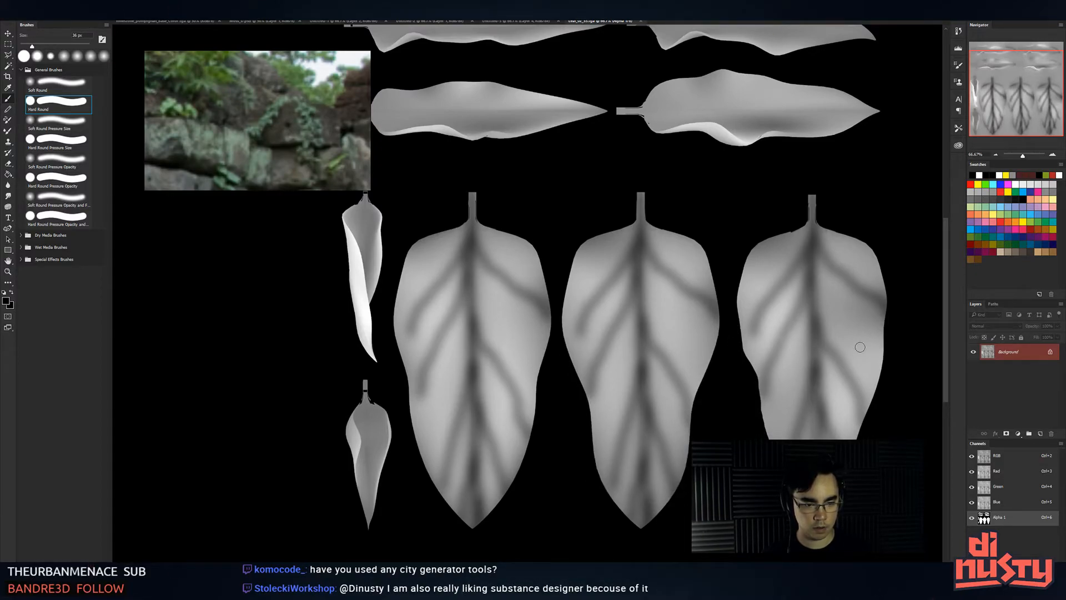
{"action": "left_click_drag", "start_coordinate": [887, 336], "coordinate": [866, 421]}
{"action": "right_click_drag", "start_coordinate": [881, 376], "coordinate": [889, 376], "text": "alt"}
{"action": "left_click_drag", "start_coordinate": [882, 371], "coordinate": [878, 381]}
{"action": "right_click_drag", "start_coordinate": [883, 375], "coordinate": [883, 371], "text": "alt"}
{"action": "left_click", "coordinate": [875, 359]}
- Dab more round black bites along both edges of the rightmost large leaf
{"action": "left_click", "coordinate": [852, 440]}
{"action": "left_click", "coordinate": [777, 439]}
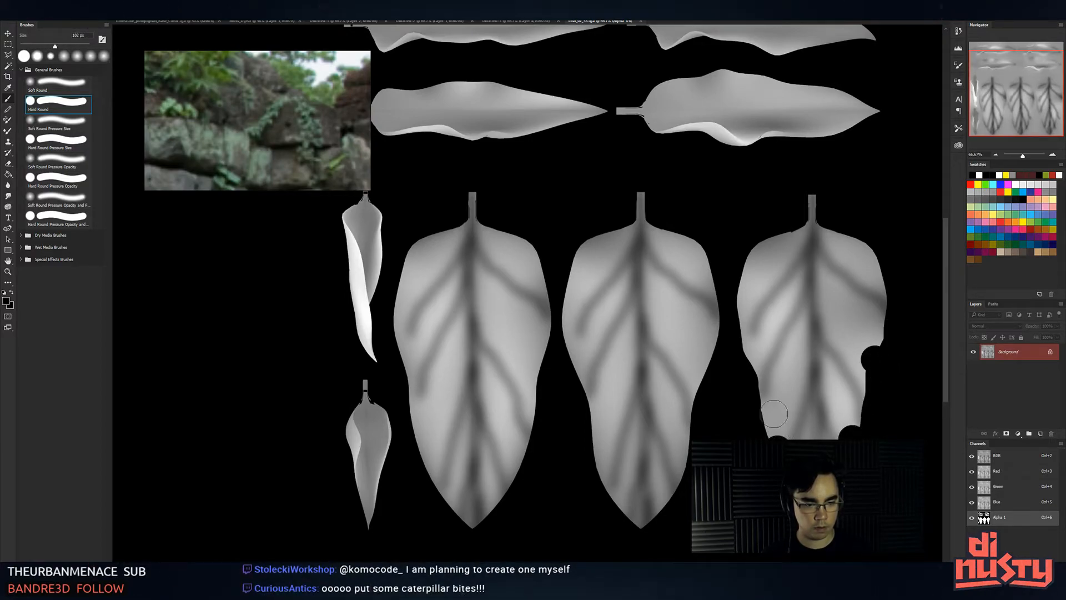
{"action": "left_click", "coordinate": [758, 374]}
{"action": "left_click", "coordinate": [744, 328]}
{"action": "left_click", "coordinate": [887, 318]}
- Extend the bites into slots running toward the rightmost leaf's midrib with a 45 px black brush
{"action": "right_click_drag", "start_coordinate": [799, 320], "coordinate": [787, 319], "text": "alt"}
{"action": "left_click_drag", "start_coordinate": [740, 326], "coordinate": [761, 314]}
{"action": "left_click_drag", "start_coordinate": [853, 301], "coordinate": [883, 314]}
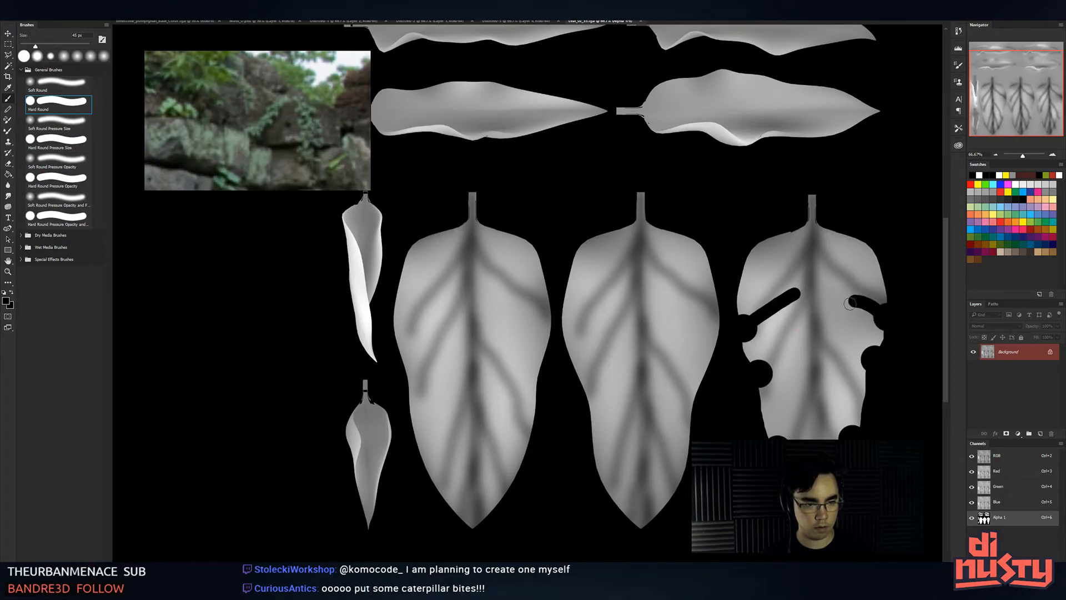
{"action": "left_click_drag", "start_coordinate": [867, 353], "coordinate": [837, 336]}
{"action": "left_click_drag", "start_coordinate": [755, 381], "coordinate": [791, 347]}
{"action": "mouse_move", "coordinate": [785, 436]}
{"action": "left_mouse_down"}
{"action": "mouse_move", "coordinate": [794, 419]}
{"action": "mouse_move", "coordinate": [839, 414]}
{"action": "left_mouse_up"}
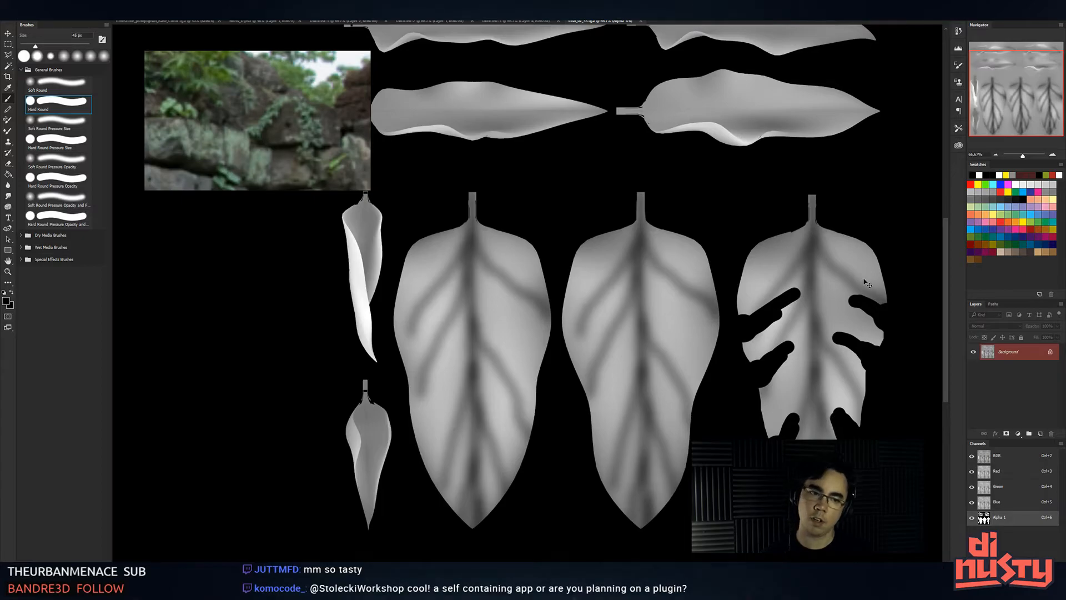
- Switch to Unity and examine the vines hanging on the temple wall from several angles and distances
{"action": "key", "text": "alt+Tab"}
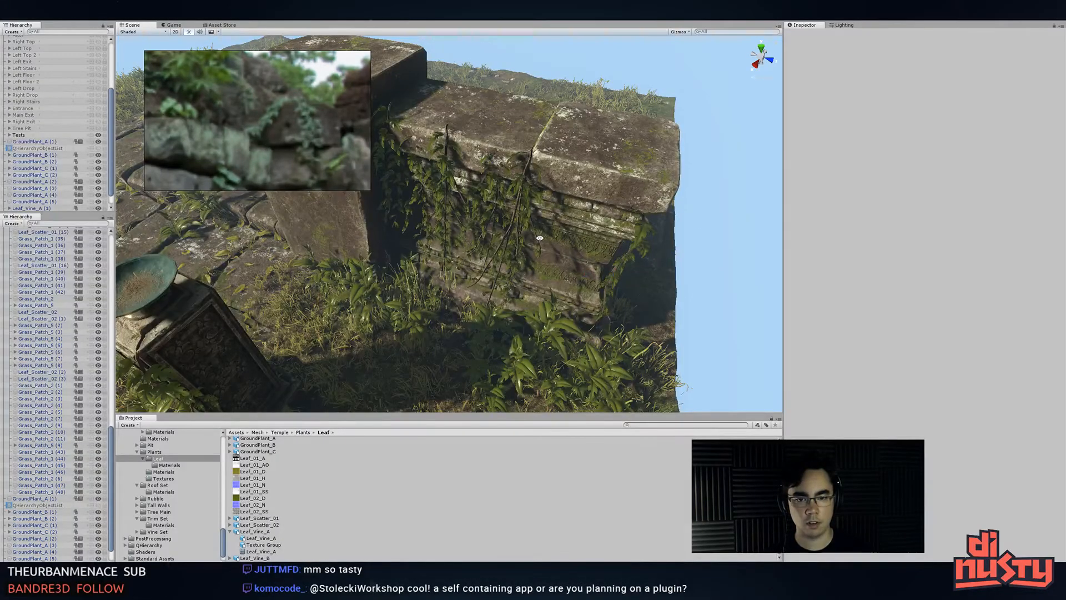
{"action": "left_click_drag", "start_coordinate": [540, 238], "coordinate": [519, 207], "text": "alt"}
{"action": "right_click_drag", "start_coordinate": [519, 206], "coordinate": [510, 179], "text": "alt"}
{"action": "left_click_drag", "start_coordinate": [509, 178], "coordinate": [527, 165], "text": "alt"}
{"action": "right_click_drag", "start_coordinate": [528, 165], "coordinate": [537, 169], "text": "alt"}
{"action": "left_click_drag", "start_coordinate": [536, 169], "coordinate": [581, 246], "text": "alt"}
{"action": "left_click_drag", "start_coordinate": [480, 226], "coordinate": [409, 277], "text": "alt"}
{"action": "scroll", "coordinate": [419, 244], "scroll_direction": "down", "scroll_amount": 5}
- Return to Photoshop and undo the slots and the extra round bites on the rightmost large leaf
{"action": "key", "text": "alt+Tab"}
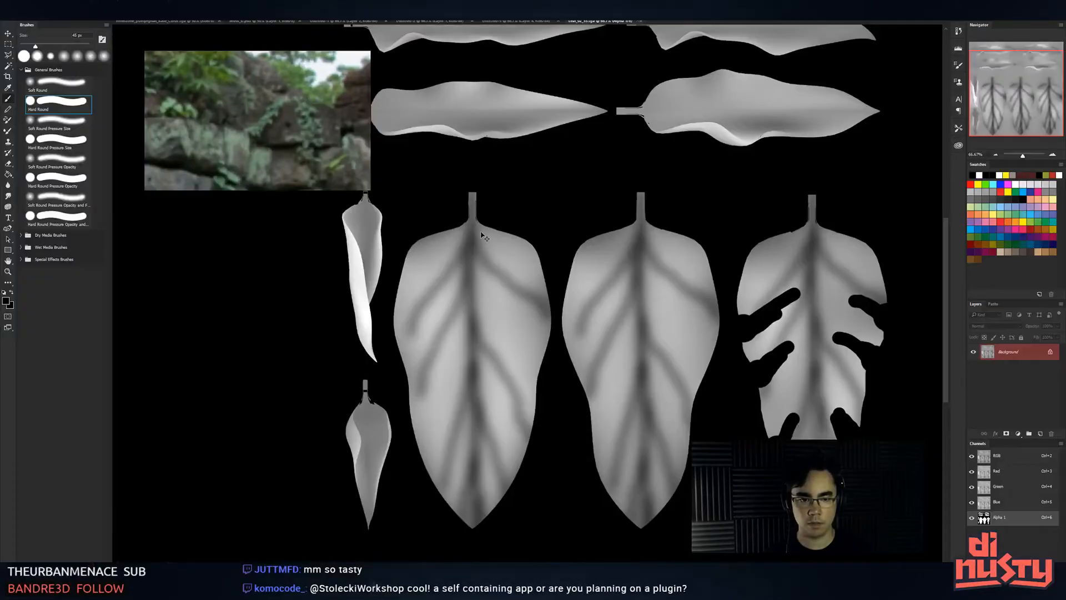
{"action": "key", "text": "ctrl+z"}
{"action": "key", "text": "ctrl+z"}
{"action": "key", "text": "ctrl+z"}
{"action": "key", "text": "ctrl+z"}
{"action": "key", "text": "ctrl+z"}
{"action": "key", "text": "ctrl+z"}
{"action": "key", "text": "ctrl+z"}
{"action": "key", "text": "ctrl+z"}
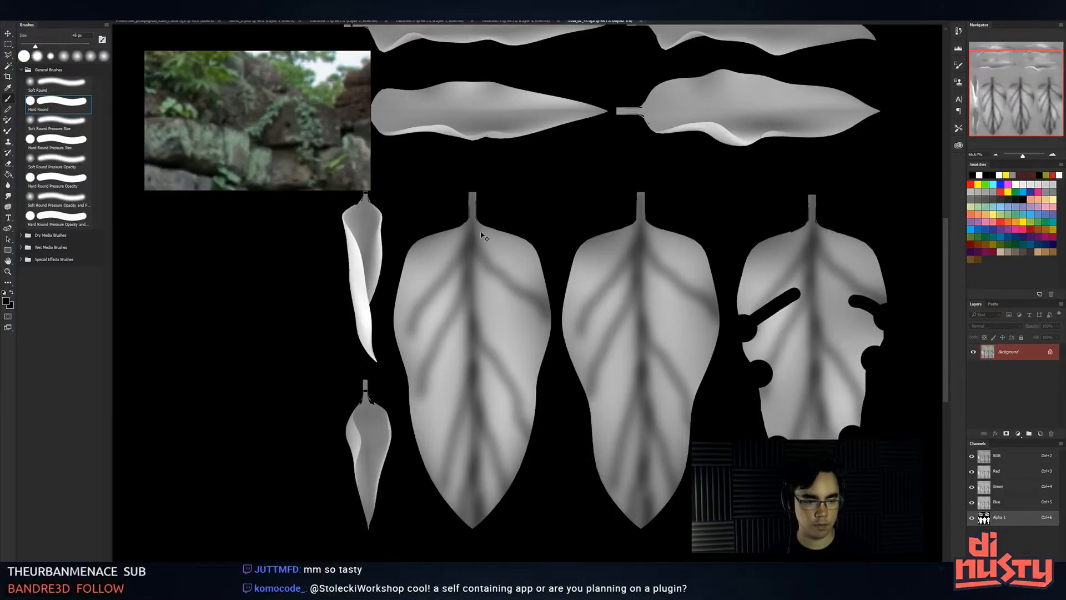
{"action": "key", "text": "ctrl+z"}
{"action": "key", "text": "ctrl+z"}
{"action": "key", "text": "ctrl+z"}
{"action": "key", "text": "ctrl+z"}
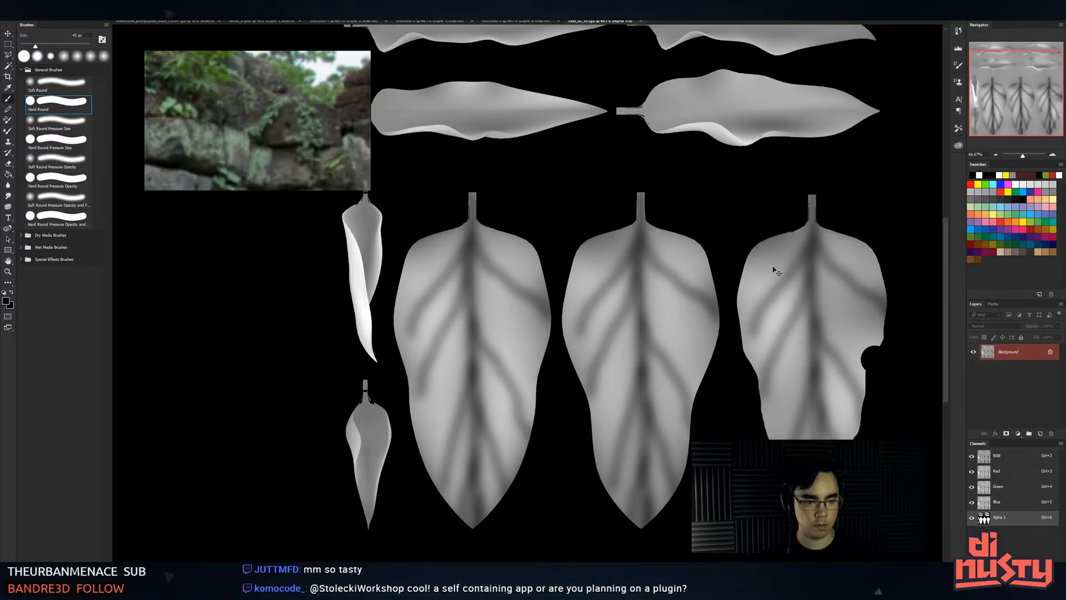
- Enlarge the black brush to about 78 px and dab round bites into both side edges of the rightmost large leaf
{"action": "mouse_move", "coordinate": [856, 304]}
{"action": "right_mouse_down", "text": "alt"}
{"action": "mouse_move", "coordinate": [873, 312]}
{"action": "mouse_move", "coordinate": [858, 312]}
{"action": "right_mouse_up", "text": "alt"}
{"action": "left_click", "coordinate": [882, 337]}
{"action": "left_click", "coordinate": [862, 406]}
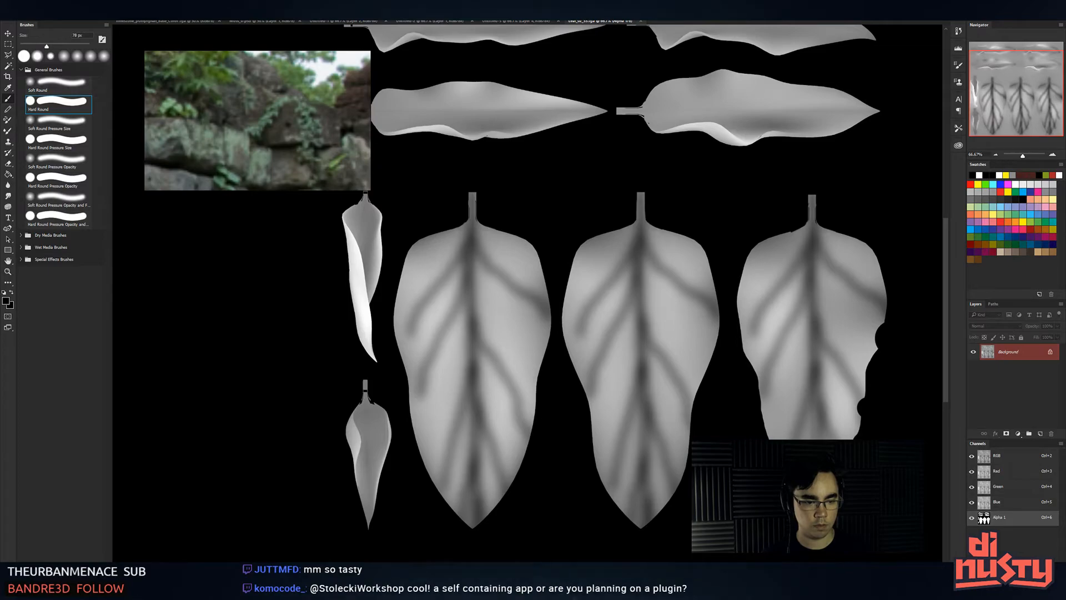
{"action": "left_click", "coordinate": [768, 370]}
{"action": "left_click", "coordinate": [757, 362]}
{"action": "left_click", "coordinate": [759, 386]}
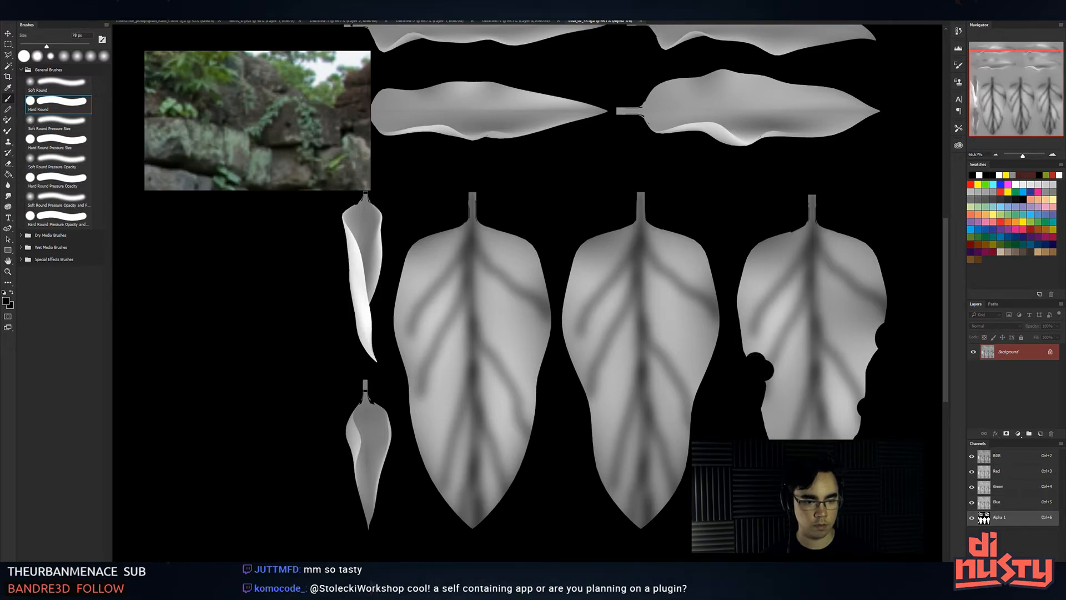
- Add smaller black bites down the rightmost leaf's lower-left edge and along its upper-left shoulder with a reduced brush
{"action": "mouse_move", "coordinate": [756, 434]}
{"action": "right_mouse_down", "text": "alt"}
{"action": "mouse_move", "coordinate": [747, 422]}
{"action": "mouse_move", "coordinate": [769, 402]}
{"action": "right_mouse_up", "text": "alt"}
{"action": "right_click_drag", "start_coordinate": [788, 235], "coordinate": [769, 251], "text": "alt"}
{"action": "left_click", "coordinate": [788, 229]}
{"action": "left_click", "coordinate": [762, 237]}
{"action": "left_click", "coordinate": [768, 246]}
{"action": "left_click", "coordinate": [781, 236]}
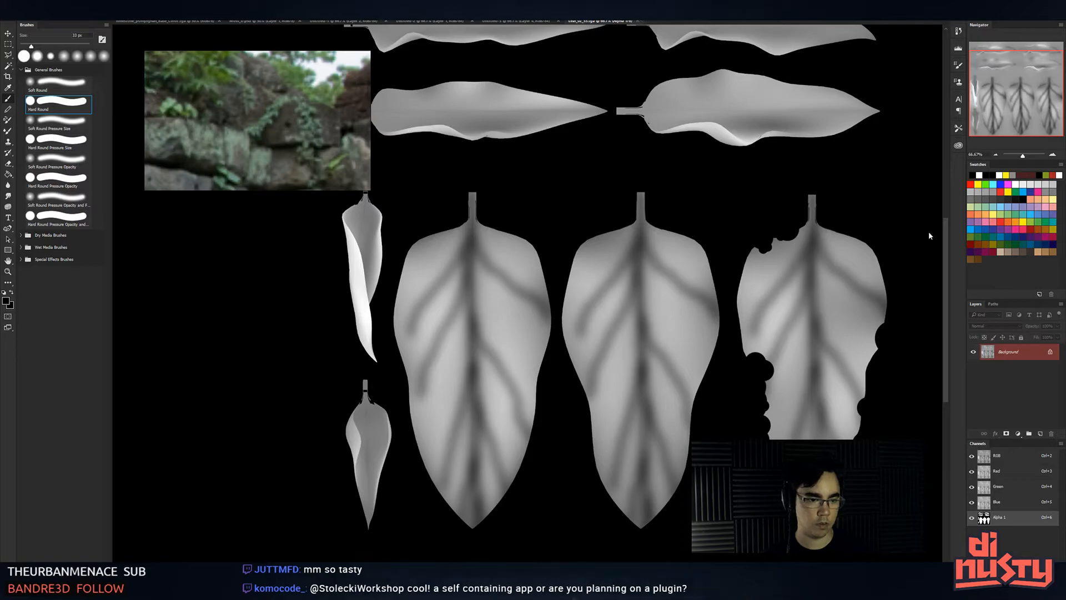
- Switch to Unity and examine the vine leaves on the temple wall from close up and from the front
{"action": "key", "text": "alt+Tab"}
{"action": "left_click_drag", "start_coordinate": [545, 280], "coordinate": [549, 328], "text": "alt"}
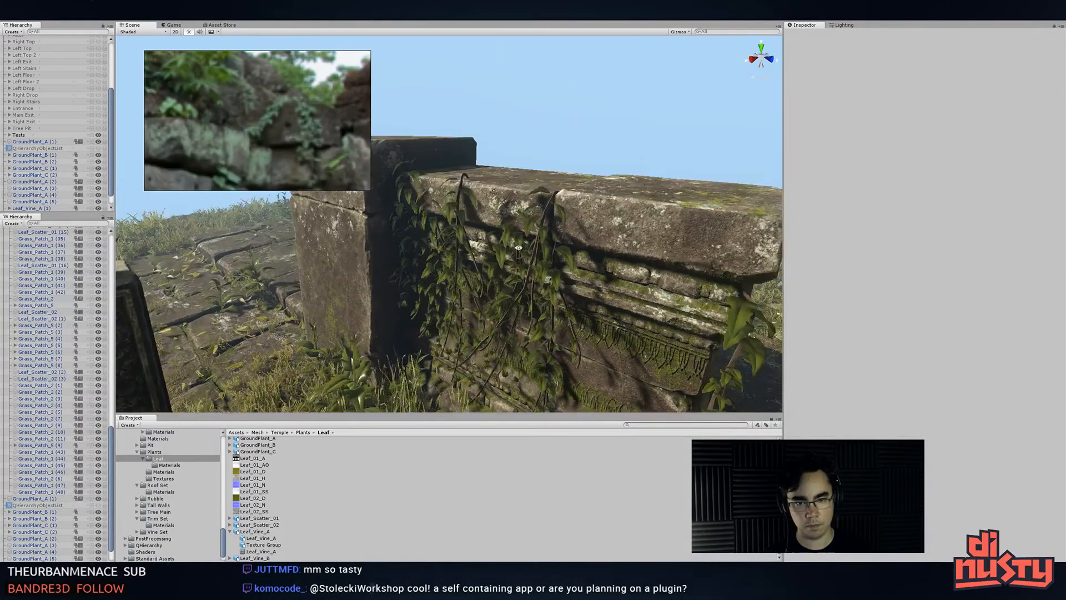
{"action": "right_click_drag", "start_coordinate": [549, 328], "coordinate": [656, 283], "text": "alt"}
{"action": "left_click_drag", "start_coordinate": [655, 284], "coordinate": [717, 261], "text": "alt"}
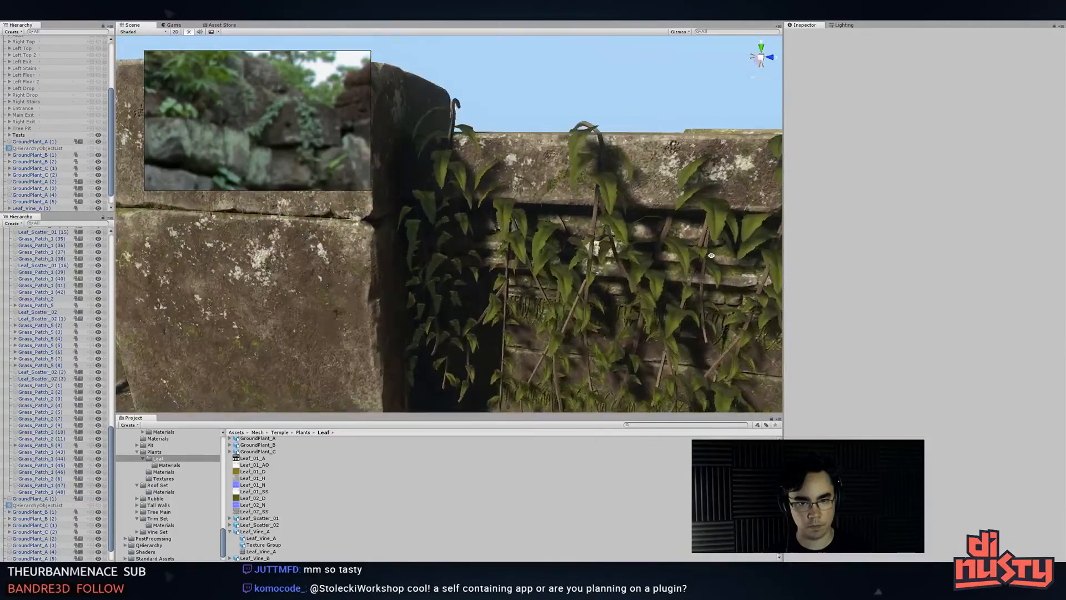
{"action": "middle_click_drag", "start_coordinate": [716, 261], "coordinate": [575, 200], "text": "alt"}
{"action": "left_click_drag", "start_coordinate": [574, 200], "coordinate": [506, 229], "text": "alt"}
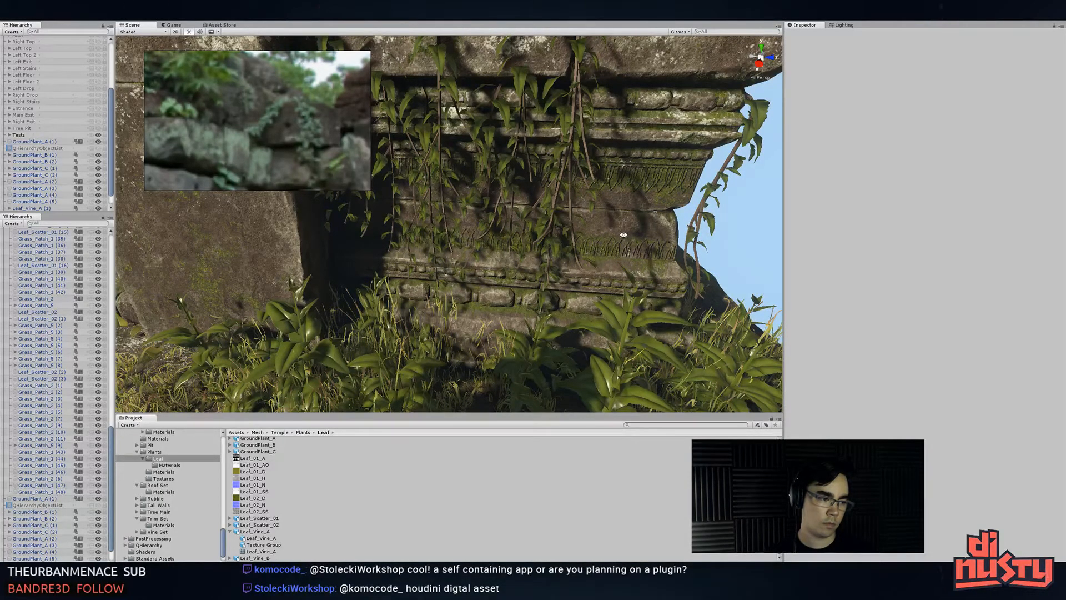
- Return to Photoshop and undo all the round bites on the rightmost large leaf
{"action": "key", "text": "alt+Tab"}
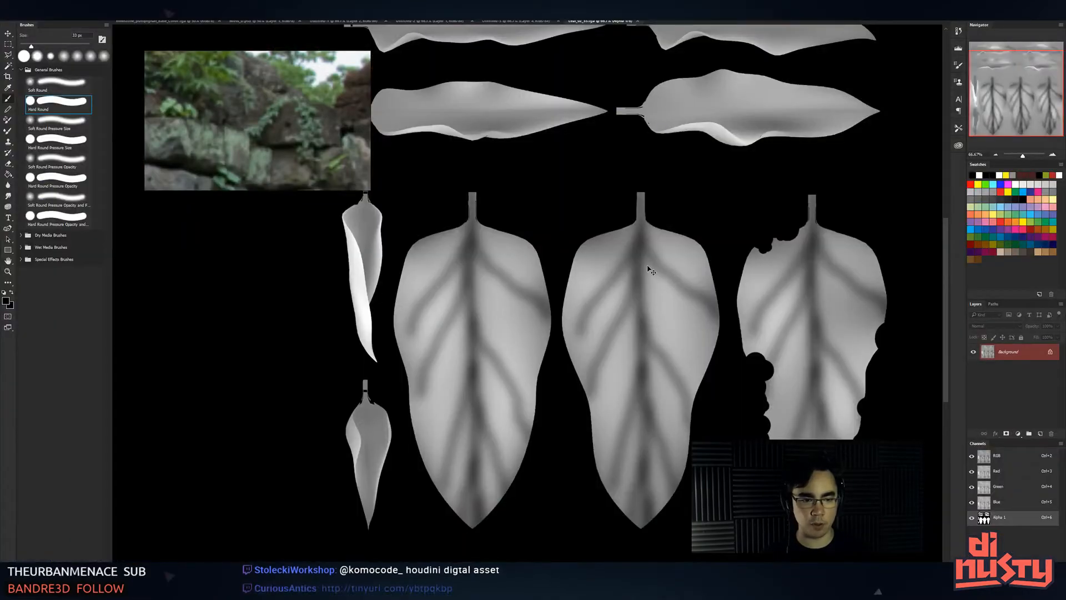
{"action": "key", "text": "ctrl+z"}
{"action": "key", "text": "ctrl+z"}
{"action": "key", "text": "ctrl+z"}
{"action": "key", "text": "ctrl+z"}
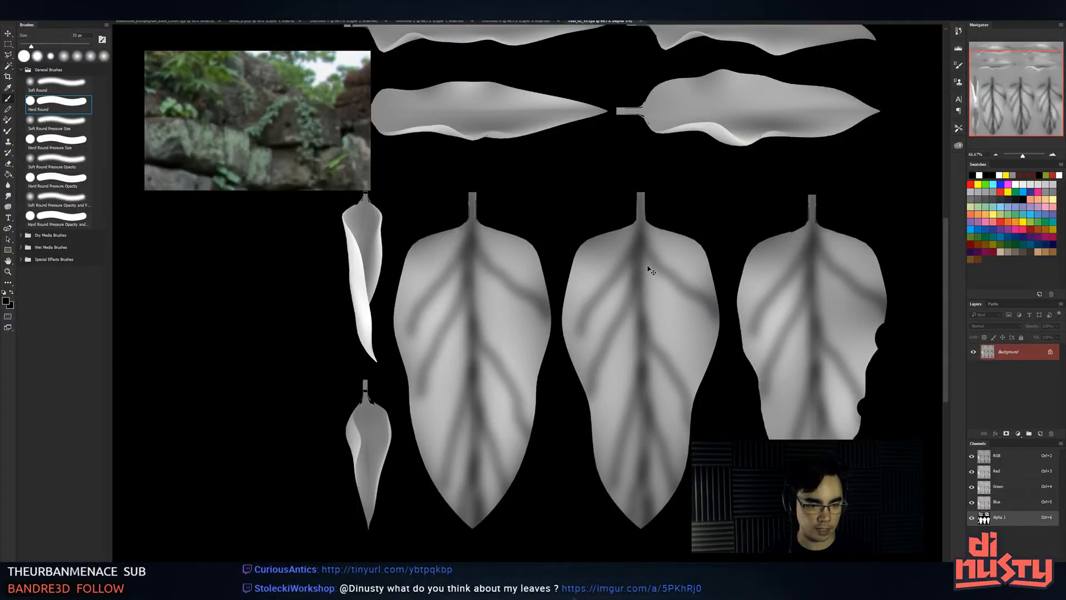
{"action": "key", "text": "ctrl+z"}
{"action": "key", "text": "ctrl+z"}
{"action": "key", "text": "ctrl+z"}
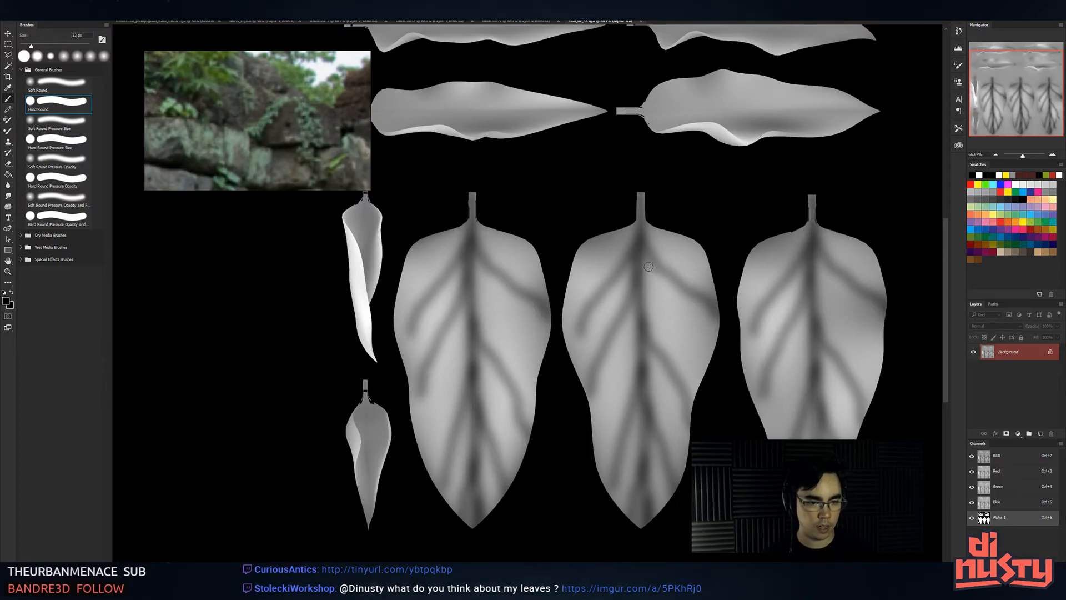
- Compare the large leaf shapes in Photoshop with the vines on the temple wall in Unity, finishing in Photoshop
{"action": "key", "text": "alt+Tab"}
{"action": "left_click_drag", "start_coordinate": [627, 214], "coordinate": [482, 208], "text": "alt"}
{"action": "key", "text": "alt+Tab"}
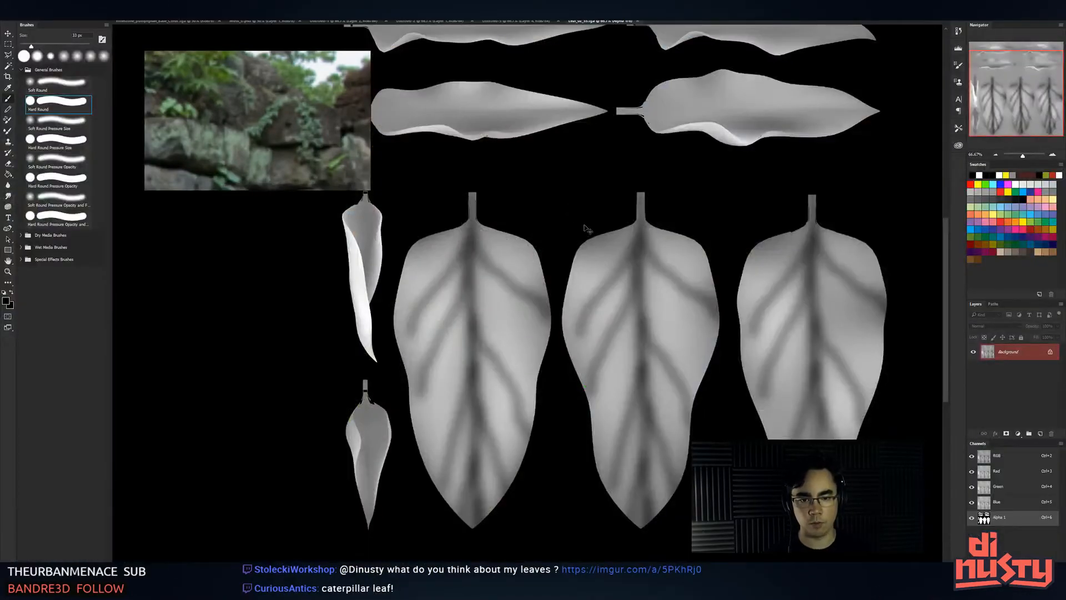
{"action": "key", "text": "ctrl+minus"}
{"action": "key", "text": "ctrl+plus"}
{"action": "left_click_drag", "start_coordinate": [600, 355], "coordinate": [604, 332]}
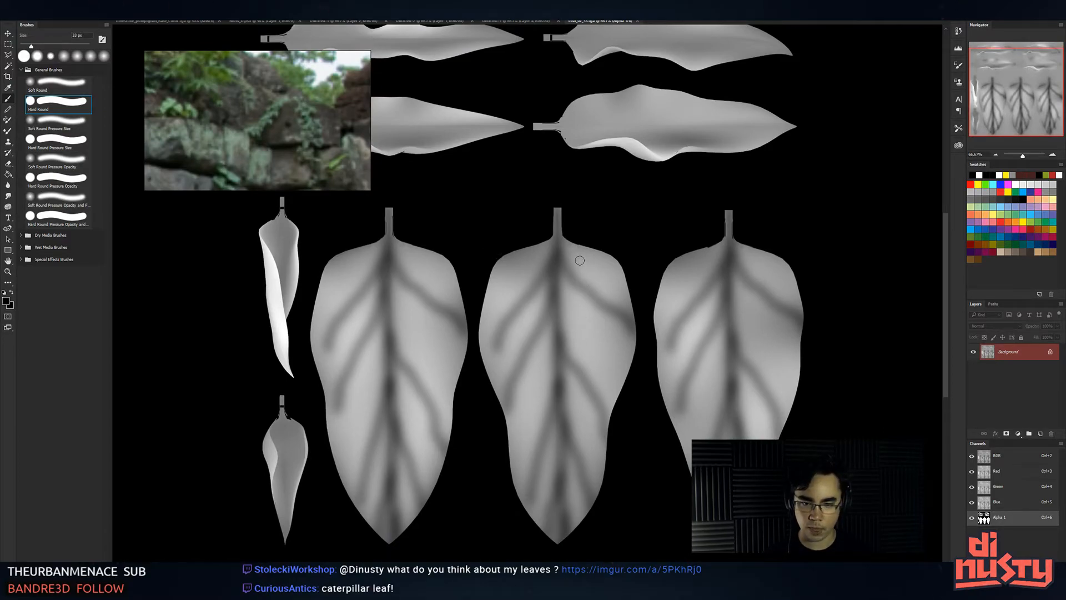
{"action": "left_click_drag", "start_coordinate": [579, 253], "coordinate": [611, 138]}
{"action": "key", "text": "alt+Tab"}
{"action": "left_click_drag", "start_coordinate": [566, 236], "coordinate": [616, 277], "text": "alt"}
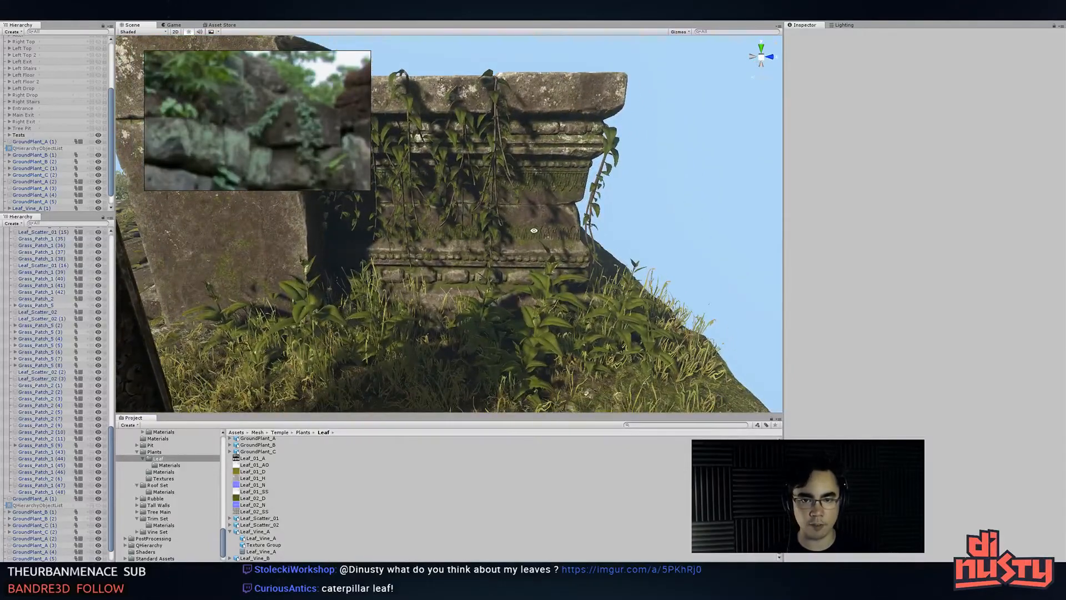
{"action": "left_click_drag", "start_coordinate": [534, 228], "coordinate": [673, 240], "text": "alt"}
{"action": "key", "text": "alt+Tab"}
- Turn on Smoothing in the brush settings and test it with a black stroke across the rightmost leaf, undoing the stroke
{"action": "right_click_drag", "start_coordinate": [827, 204], "coordinate": [833, 205], "text": "alt"}
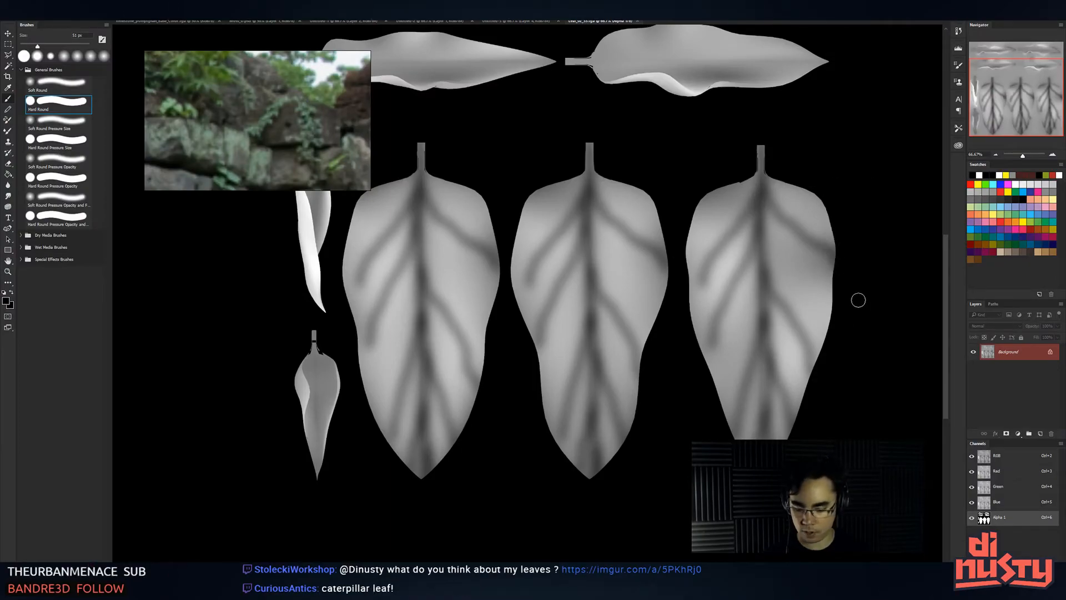
{"action": "key", "text": "F5"}
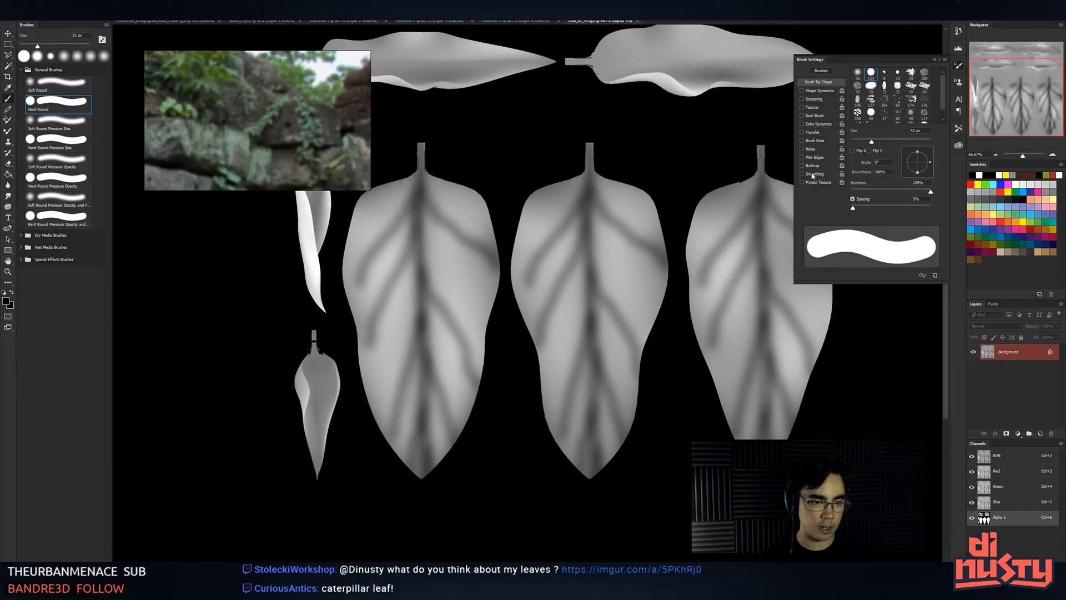
{"action": "mouse_move", "coordinate": [729, 189]}
{"action": "left_mouse_down"}
{"action": "mouse_move", "coordinate": [680, 257]}
{"action": "mouse_move", "coordinate": [786, 246]}
{"action": "left_mouse_up"}
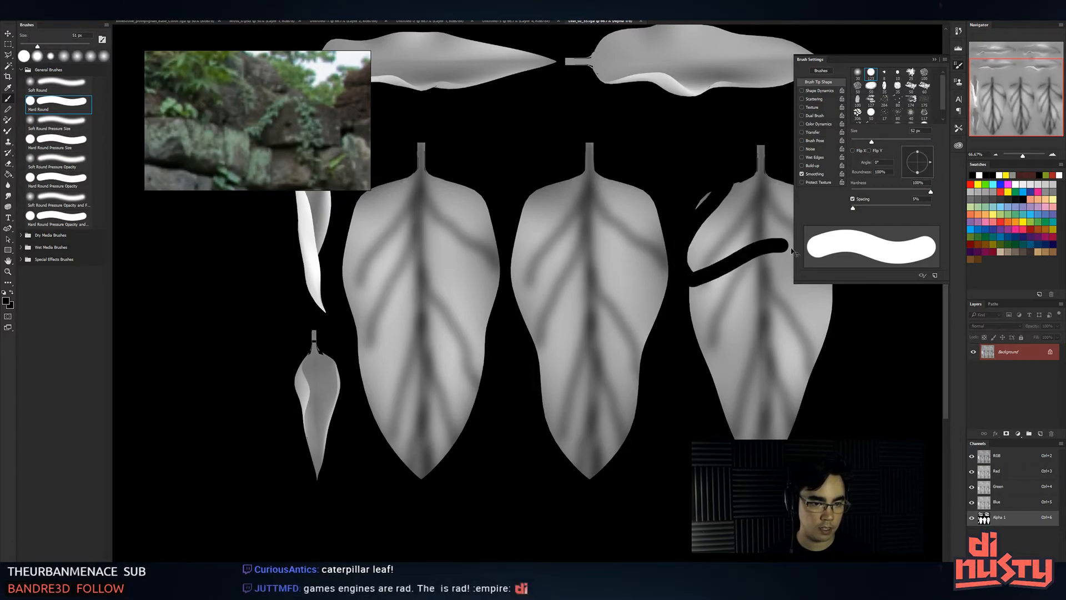
{"action": "key", "text": "ctrl+z"}
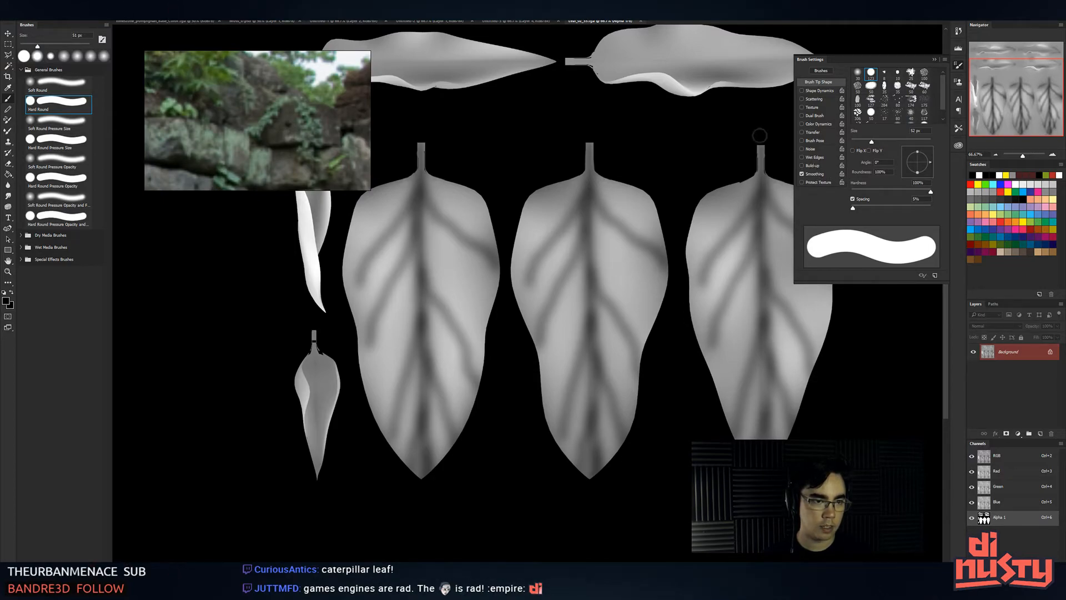
- Try long curved black strokes across the rightmost large leaf, undoing each one
{"action": "mouse_move", "coordinate": [768, 177]}
{"action": "left_mouse_down"}
{"action": "mouse_move", "coordinate": [763, 233]}
{"action": "mouse_move", "coordinate": [827, 300]}
{"action": "left_mouse_up"}
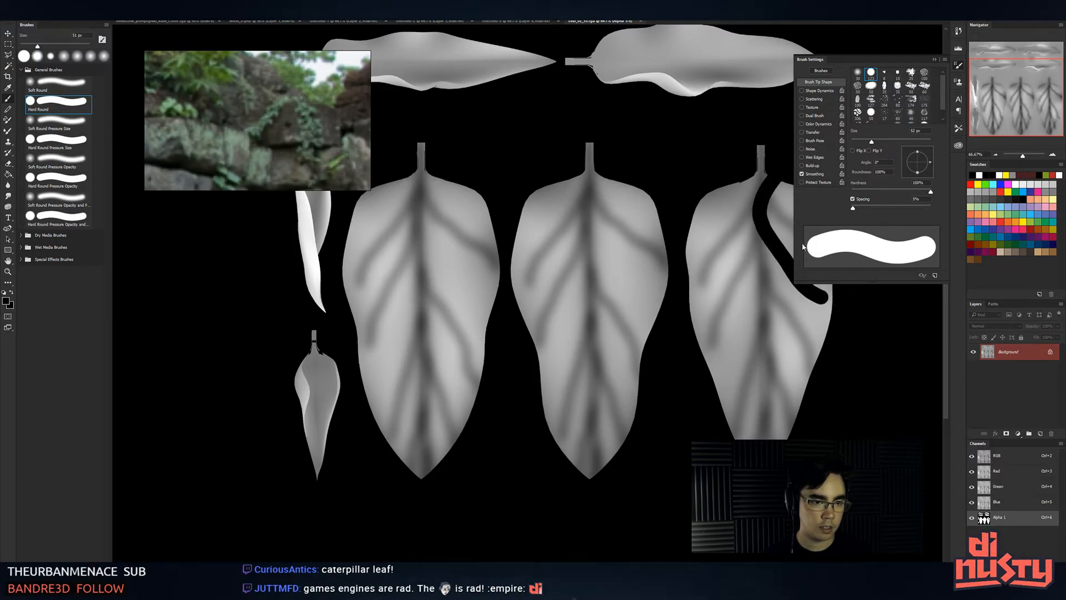
{"action": "key", "text": "ctrl+z"}
{"action": "left_click_drag", "start_coordinate": [723, 184], "coordinate": [694, 297]}
{"action": "key", "text": "ctrl+z"}
{"action": "mouse_move", "coordinate": [684, 206]}
{"action": "left_mouse_down"}
{"action": "mouse_move", "coordinate": [688, 298]}
{"action": "mouse_move", "coordinate": [745, 421]}
{"action": "left_mouse_up"}
{"action": "key", "text": "ctrl+z"}
- Carve three curved black notches into the left side of the rightmost large leaf to form lobes
{"action": "left_click_drag", "start_coordinate": [690, 342], "coordinate": [729, 236]}
{"action": "left_click_drag", "start_coordinate": [686, 273], "coordinate": [684, 230]}
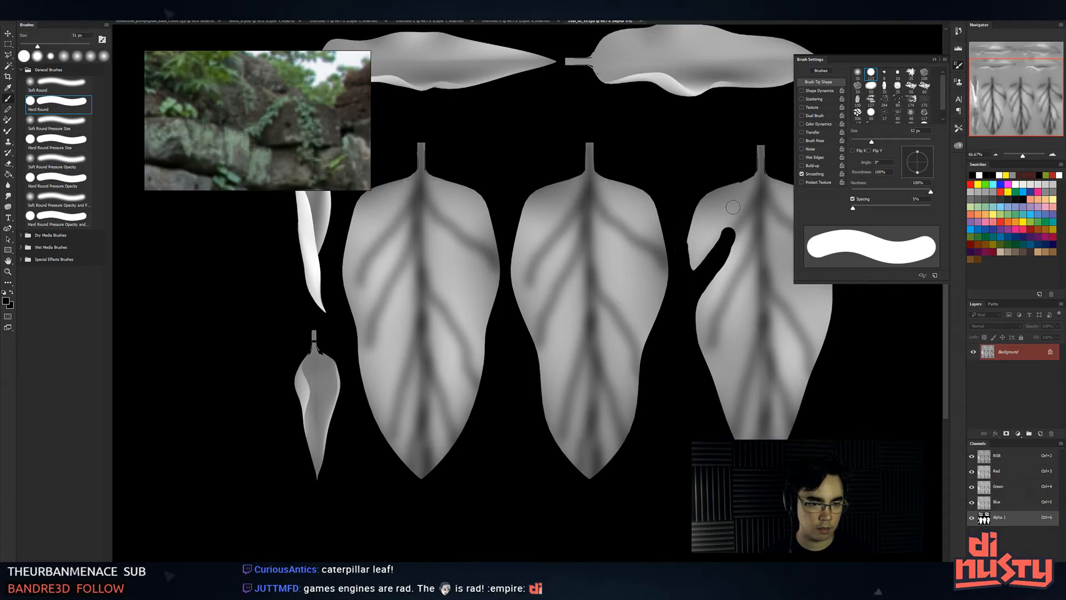
{"action": "mouse_move", "coordinate": [708, 351]}
{"action": "left_mouse_down"}
{"action": "mouse_move", "coordinate": [741, 333]}
{"action": "mouse_move", "coordinate": [716, 404]}
{"action": "mouse_move", "coordinate": [716, 355]}
{"action": "left_mouse_up"}
{"action": "left_click_drag", "start_coordinate": [718, 422], "coordinate": [742, 417]}
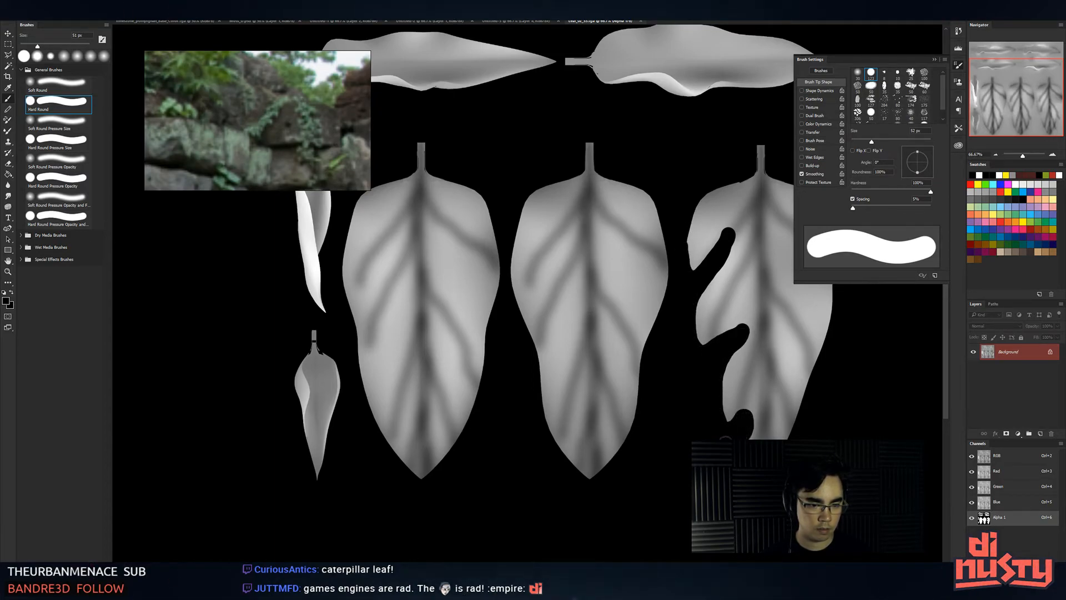
- Carve matching curved notches into the right side of the rightmost leaf with a smaller black brush and close the brush settings
{"action": "right_click_drag", "start_coordinate": [756, 430], "coordinate": [748, 429], "text": "alt"}
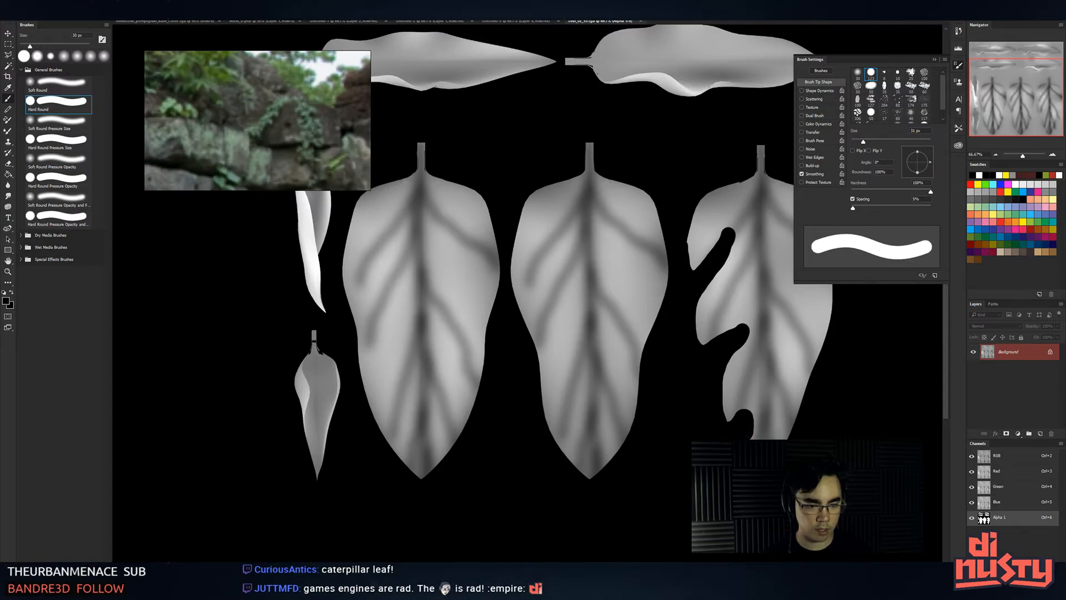
{"action": "mouse_move", "coordinate": [776, 436]}
{"action": "left_mouse_down"}
{"action": "mouse_move", "coordinate": [779, 412]}
{"action": "mouse_move", "coordinate": [800, 430]}
{"action": "left_mouse_up"}
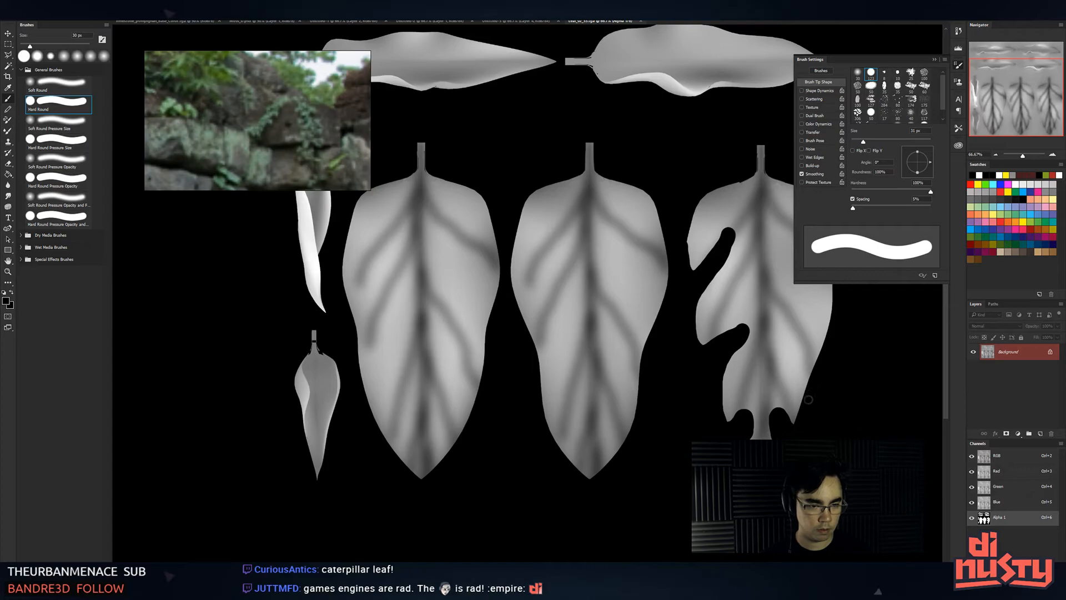
{"action": "left_click_drag", "start_coordinate": [808, 376], "coordinate": [796, 331]}
{"action": "right_click_drag", "start_coordinate": [799, 333], "coordinate": [801, 333], "text": "alt"}
{"action": "left_click_drag", "start_coordinate": [800, 335], "coordinate": [804, 348]}
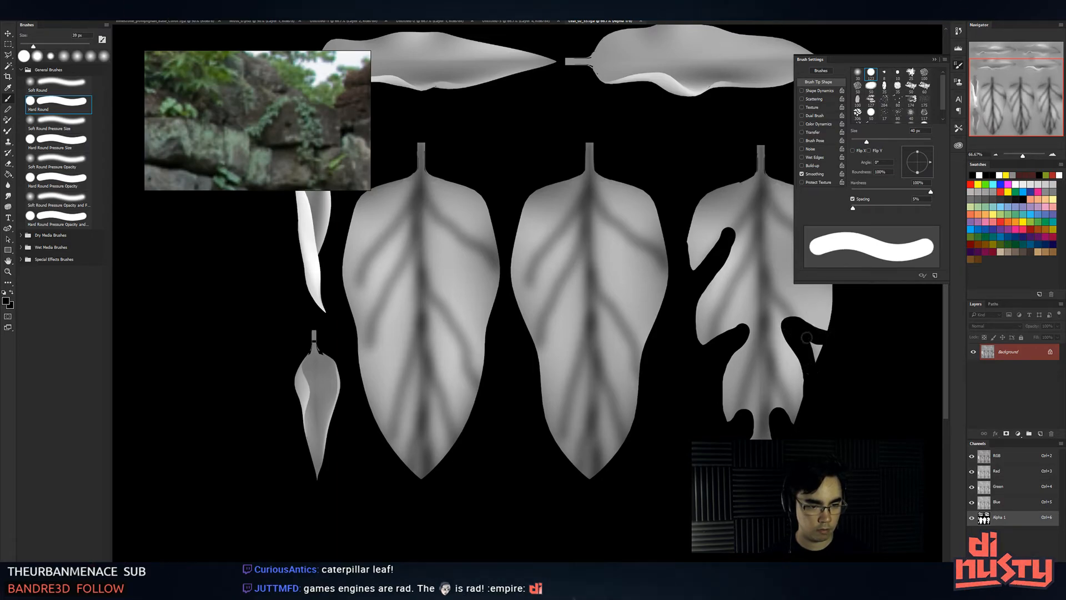
{"action": "key", "text": "F5"}
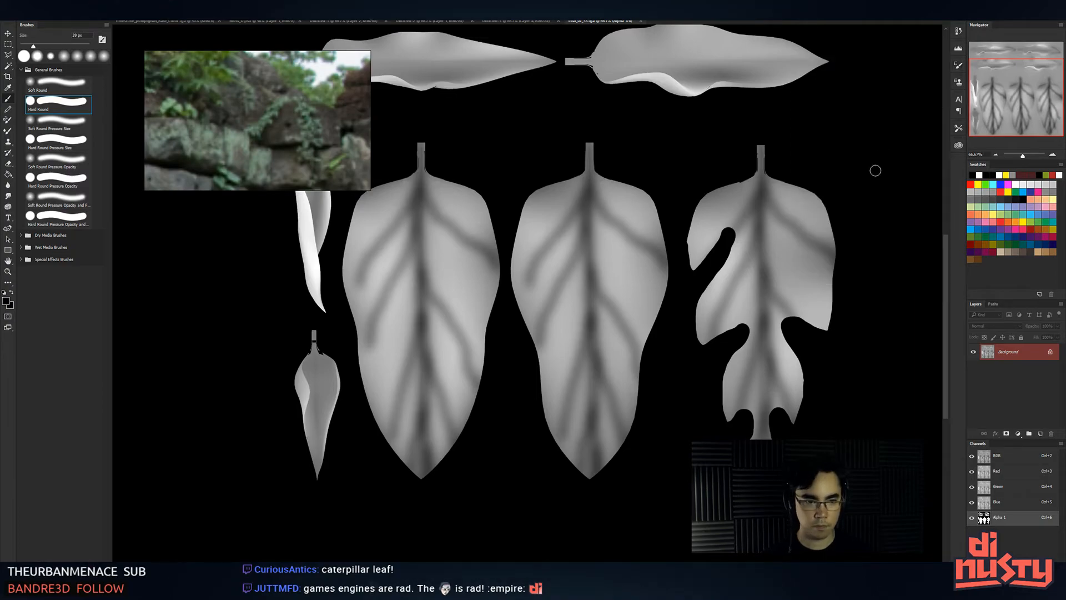
{"action": "mouse_move", "coordinate": [835, 275]}
{"action": "left_mouse_down"}
{"action": "mouse_move", "coordinate": [787, 229]}
{"action": "mouse_move", "coordinate": [799, 239]}
{"action": "left_mouse_up"}
- Switch to Unity and inspect the lobed leaves on the wall vines from below and close up
{"action": "key", "text": "alt+Tab"}
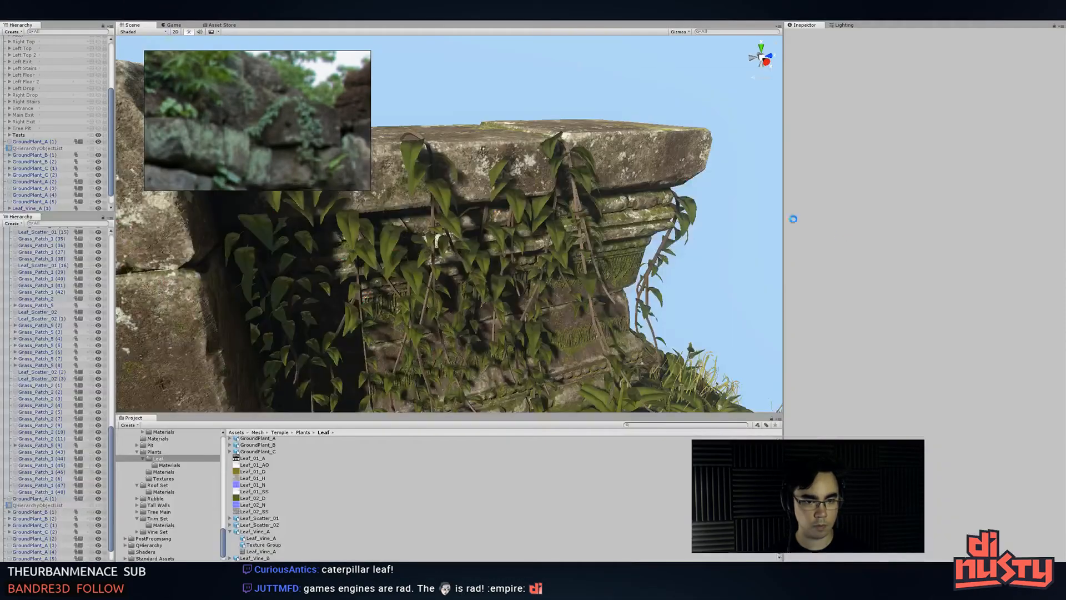
{"action": "left_click_drag", "start_coordinate": [587, 227], "coordinate": [716, 345], "text": "alt"}
{"action": "right_click_drag", "start_coordinate": [723, 361], "coordinate": [608, 165]}
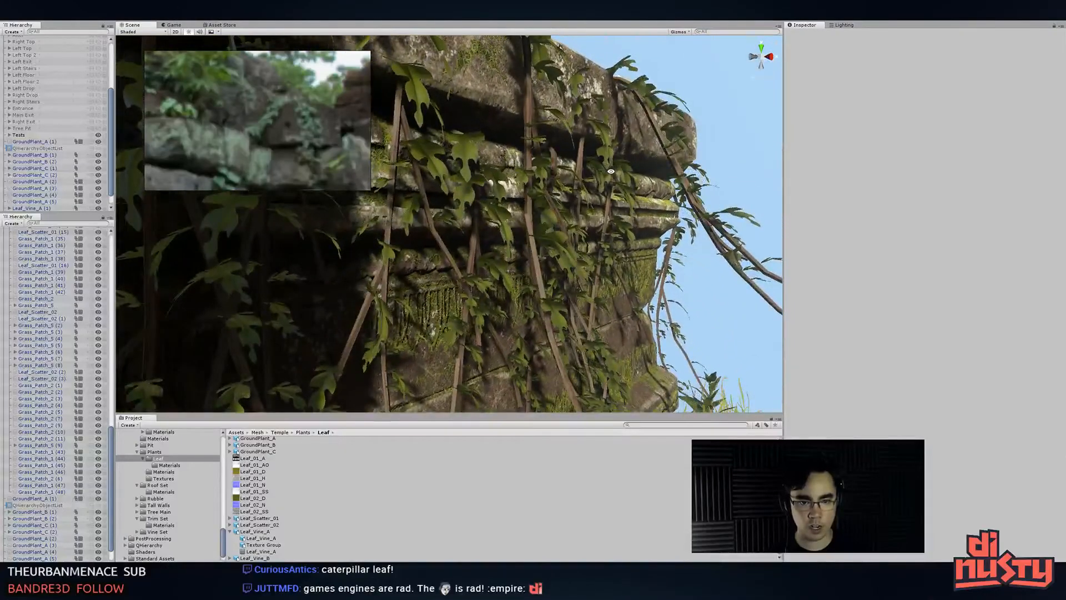
- Return to Photoshop and undo all the carved notches on the rightmost large leaf
{"action": "key", "text": "alt+Tab"}
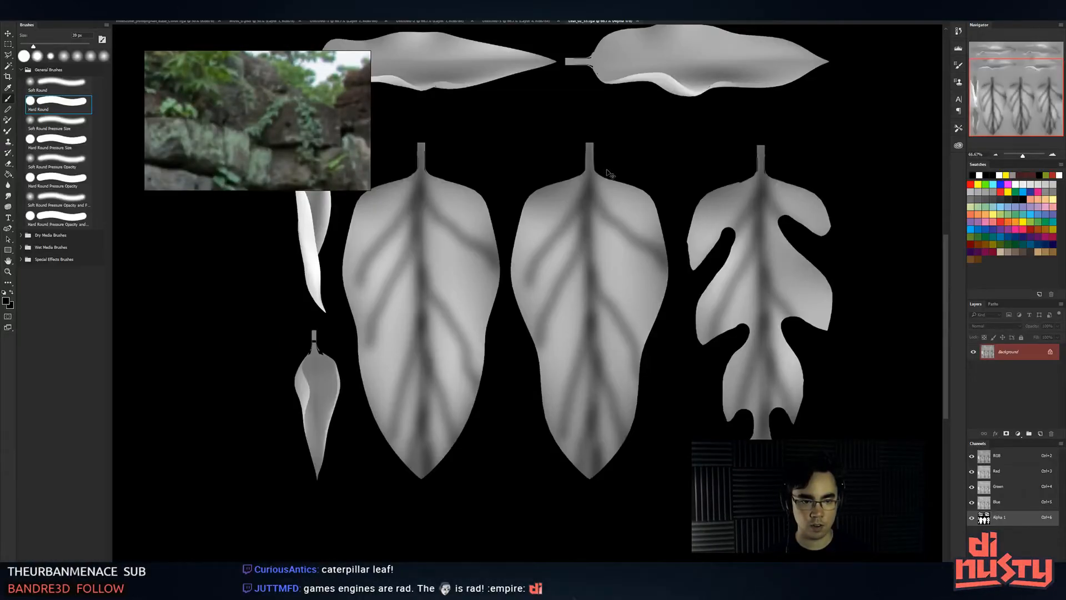
{"action": "key", "text": "ctrl+z"}
{"action": "key", "text": "ctrl+z"}
{"action": "key", "text": "ctrl+z"}
{"action": "key", "text": "ctrl+z"}
{"action": "key", "text": "ctrl+z"}
{"action": "key", "text": "ctrl+z"}
{"action": "key", "text": "ctrl+z"}
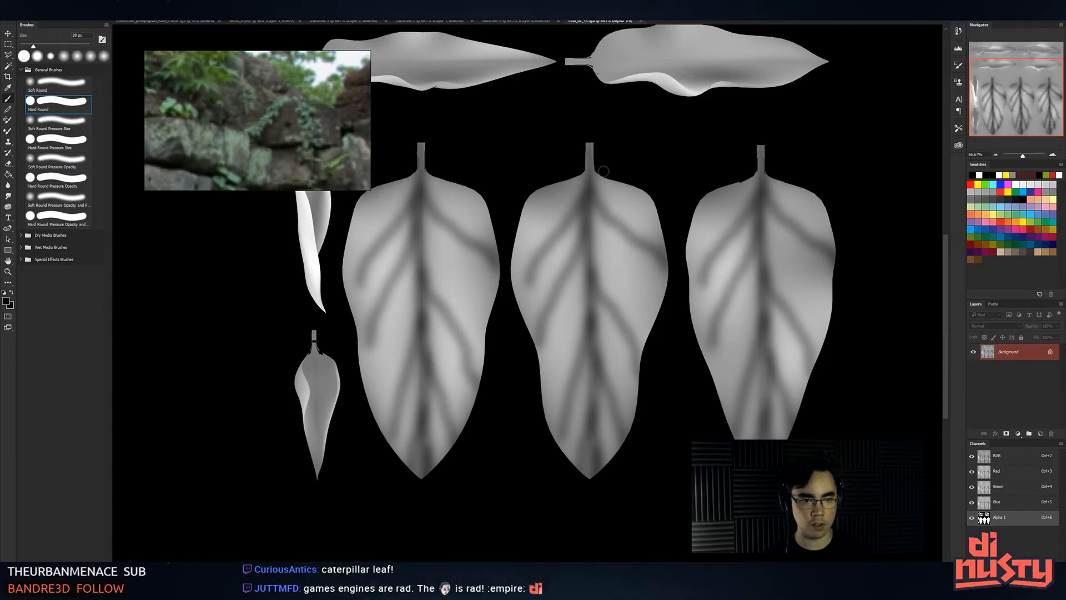
- Switch to Unity and view the vine-covered wall and pillar from farther back
{"action": "key", "text": "alt+Tab"}
{"action": "left_click_drag", "start_coordinate": [577, 196], "coordinate": [523, 246], "text": "alt"}
{"action": "scroll", "coordinate": [483, 262], "scroll_direction": "down", "scroll_amount": 4}
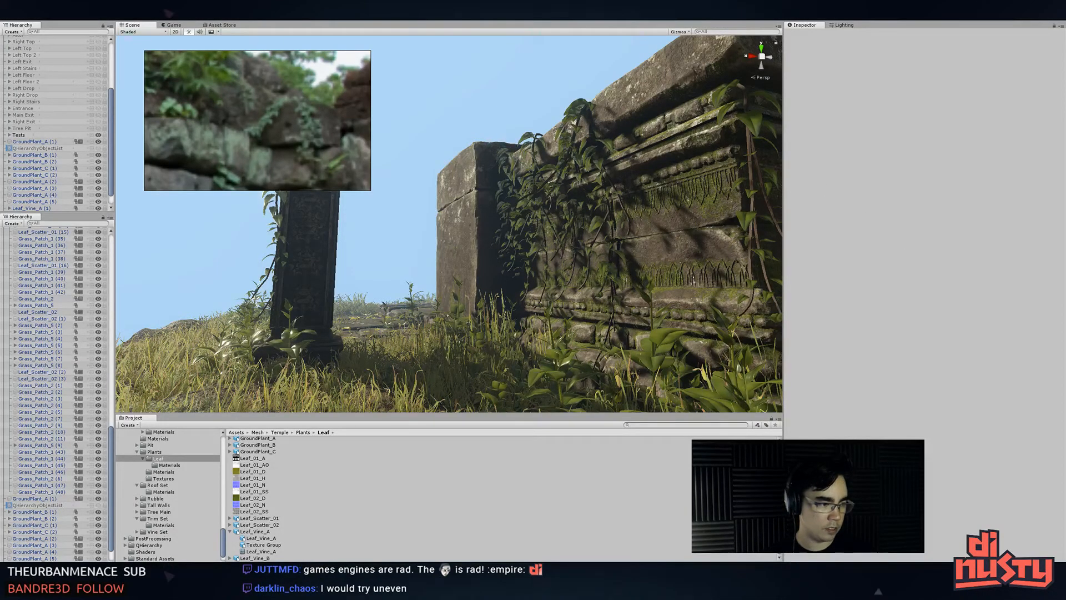
{"action": "key", "text": "alt+Tab"}
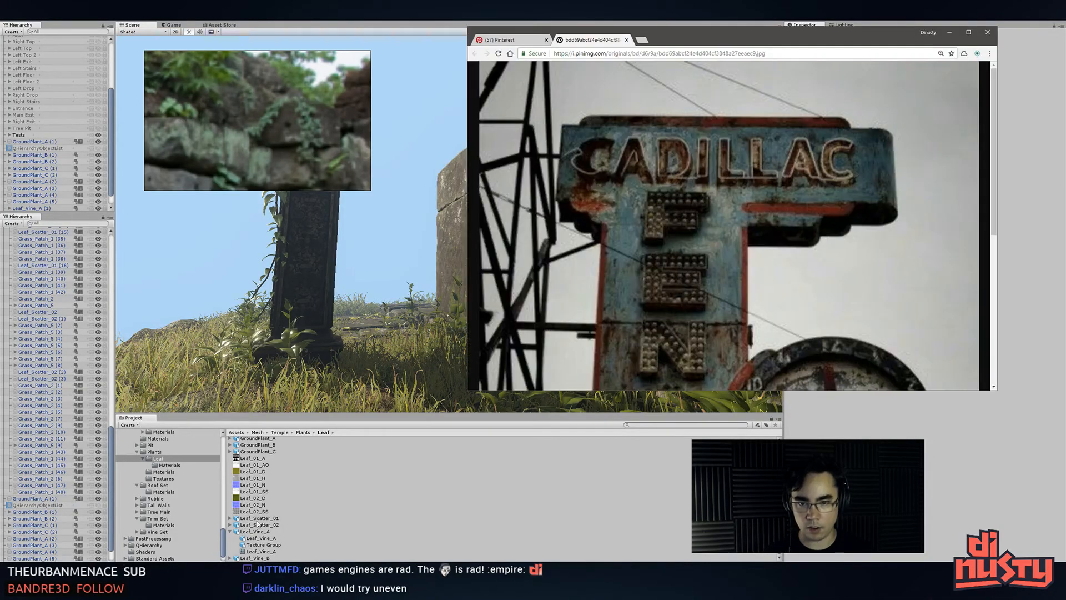
{"action": "key", "text": "alt+Tab"}
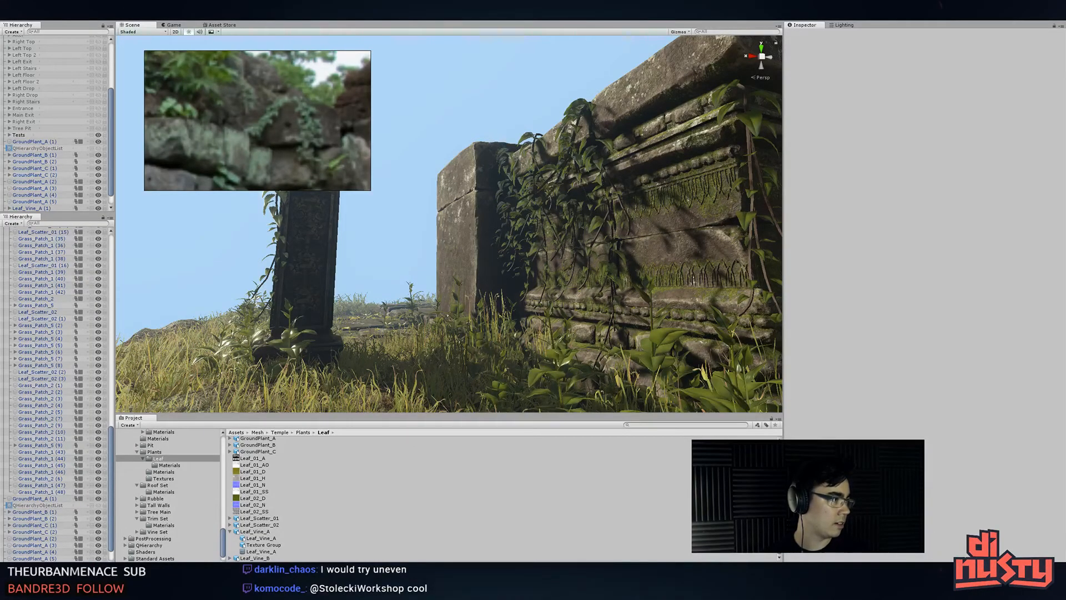
- Study the chewed-leaf photo and the Imgur leaf images in the browser, and return to Unity to view the vine wall
{"action": "left_click_drag", "start_coordinate": [1065, 54], "coordinate": [686, 123]}
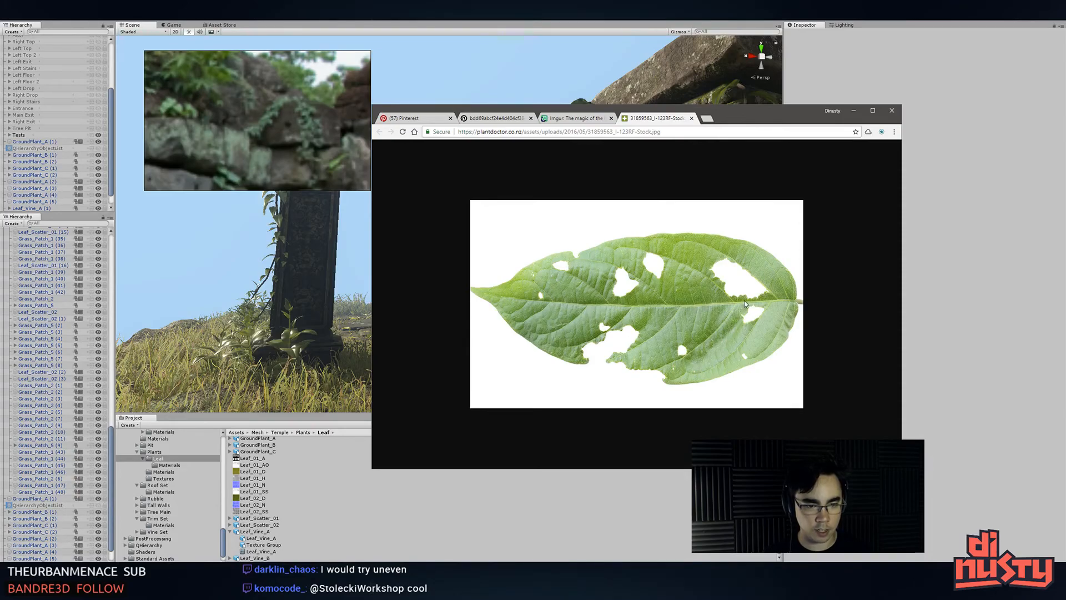
{"action": "middle_click", "coordinate": [648, 120]}
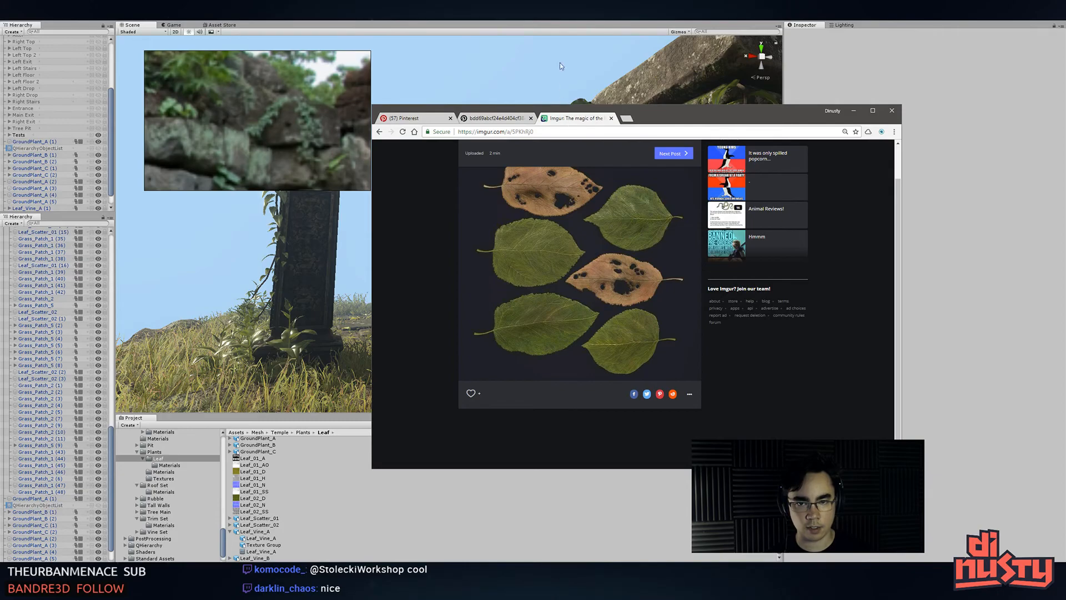
{"action": "left_click", "coordinate": [560, 86]}
{"action": "left_click_drag", "start_coordinate": [554, 83], "coordinate": [507, 153], "text": "alt"}
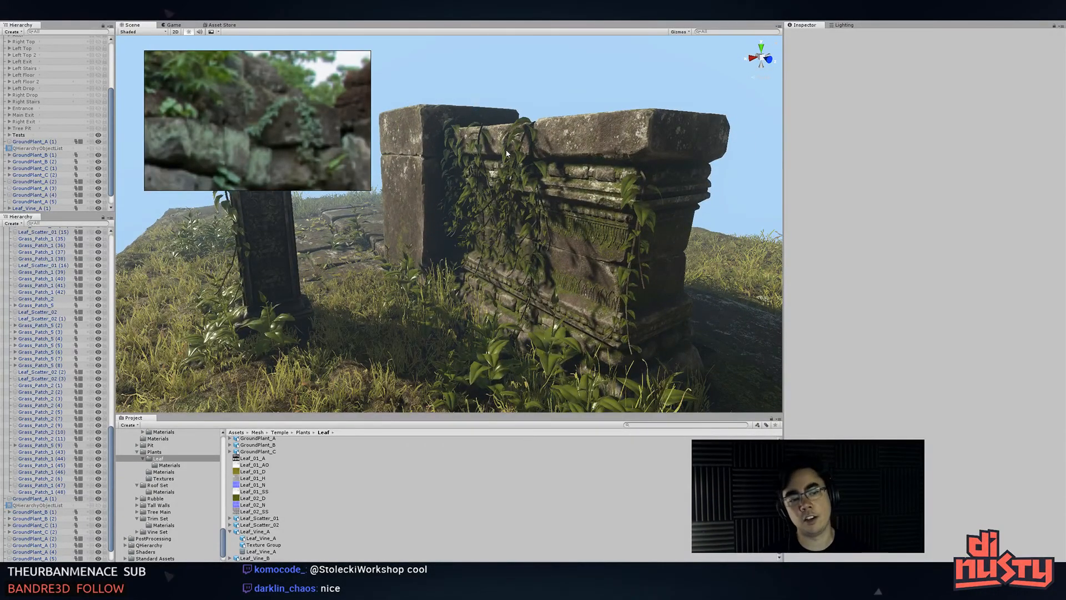